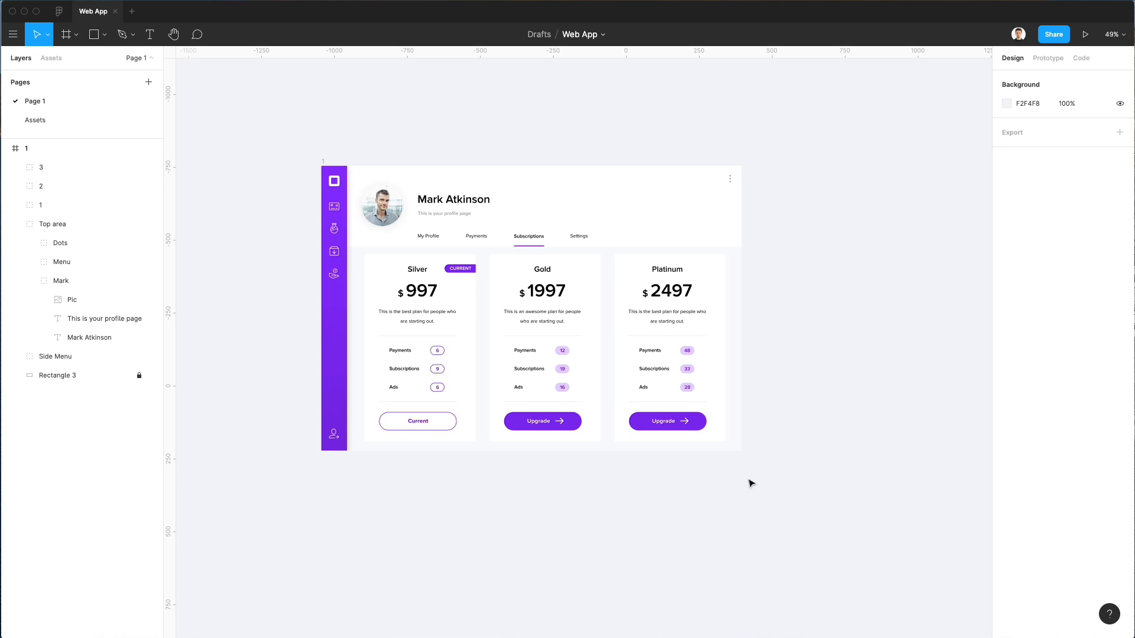
- Examine the existing subscriptions screen design, including its side menu, profile header and three pricing cards
scroll(750, 482, "left", 1)
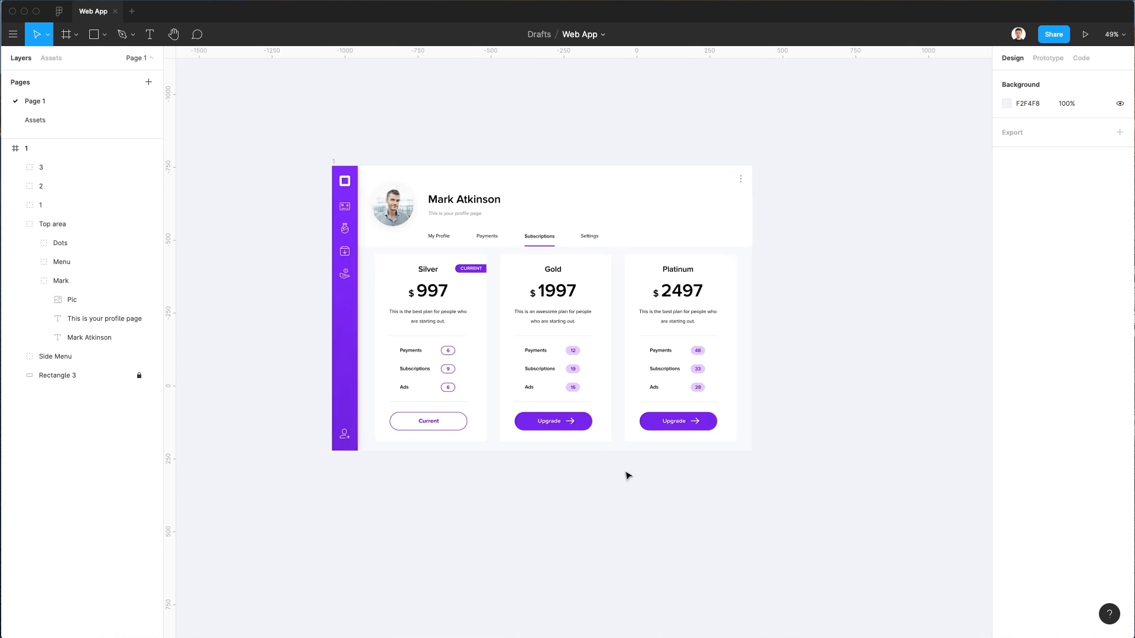
scroll(606, 480, "up", 2)
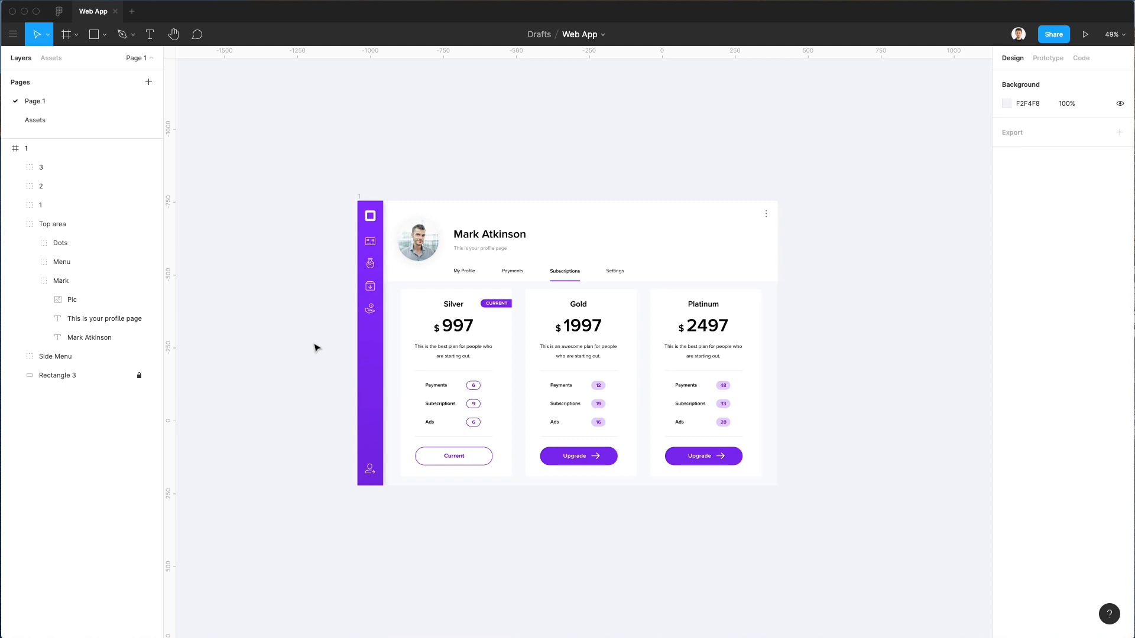
scroll(316, 348, "right", 2)
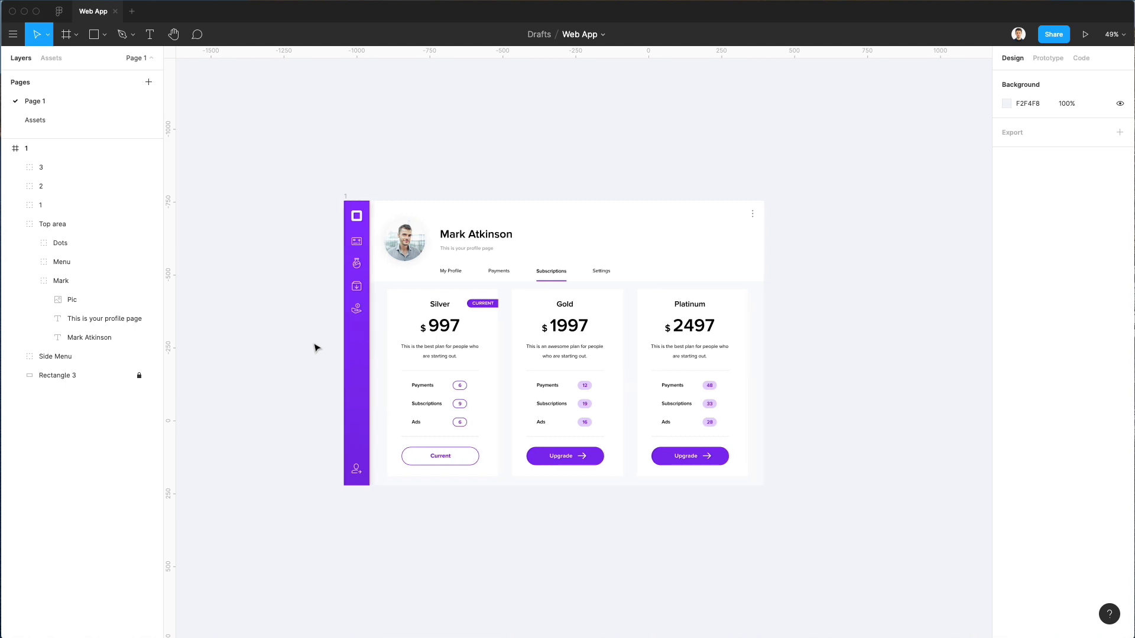
scroll(316, 347, "right", 10)
scroll(316, 348, "left", 3)
scroll(316, 348, "right", 3)
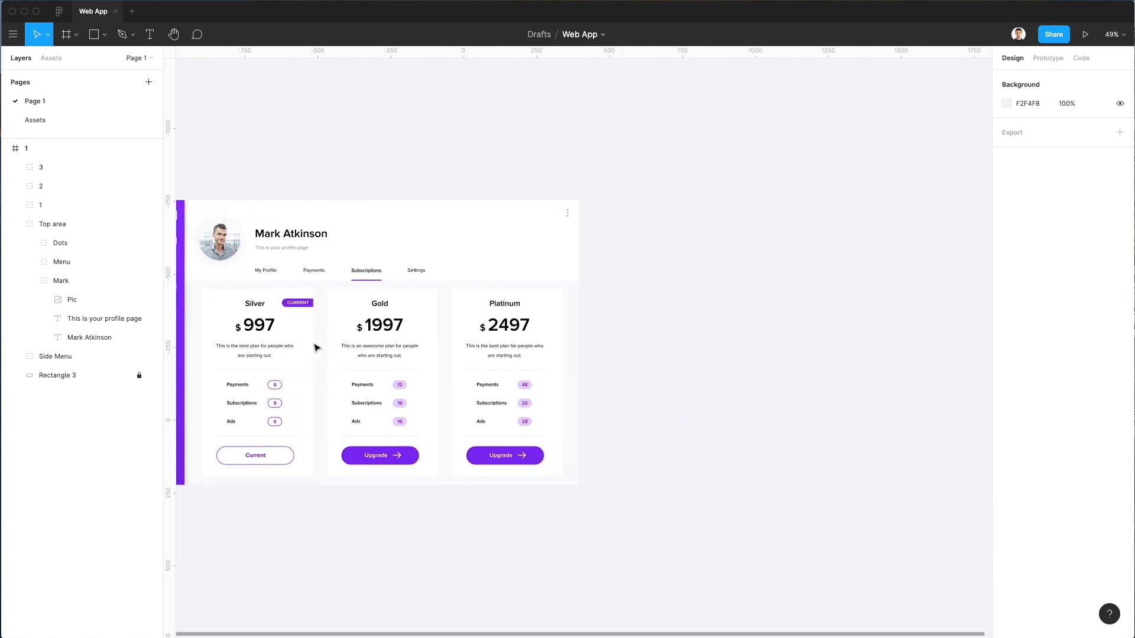
scroll(310, 349, "left", 1)
scroll(310, 349, "down", 1)
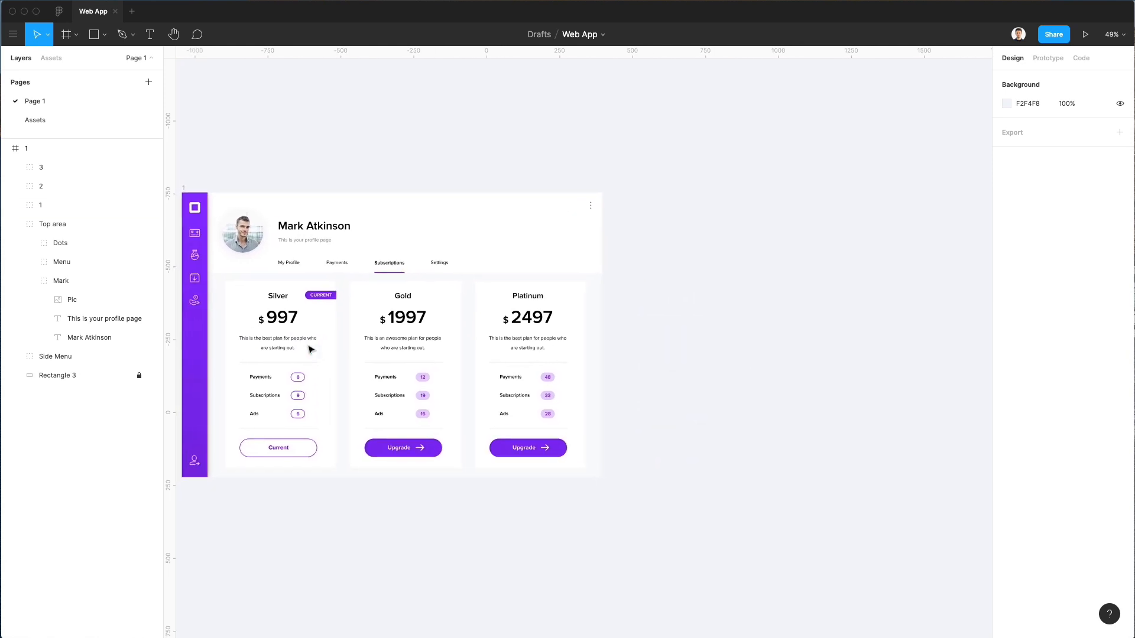
scroll(310, 349, "left", 3)
scroll(309, 349, "down", 1)
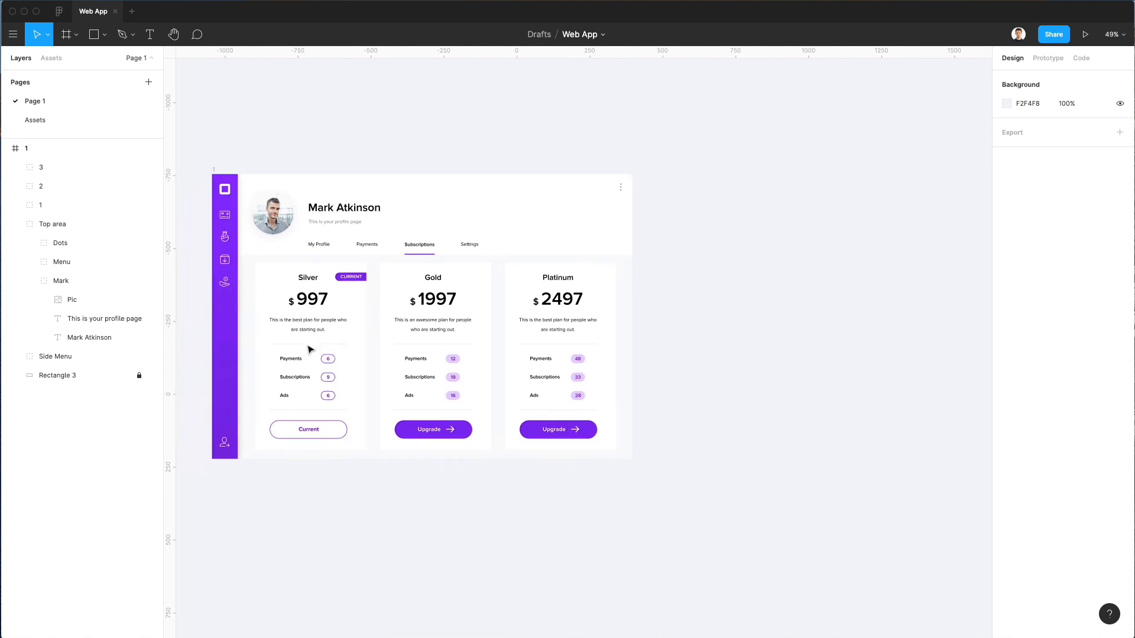
- Add a new page to the file and name it "Design System" with a blue gem emoji in front
left_click(152, 85)
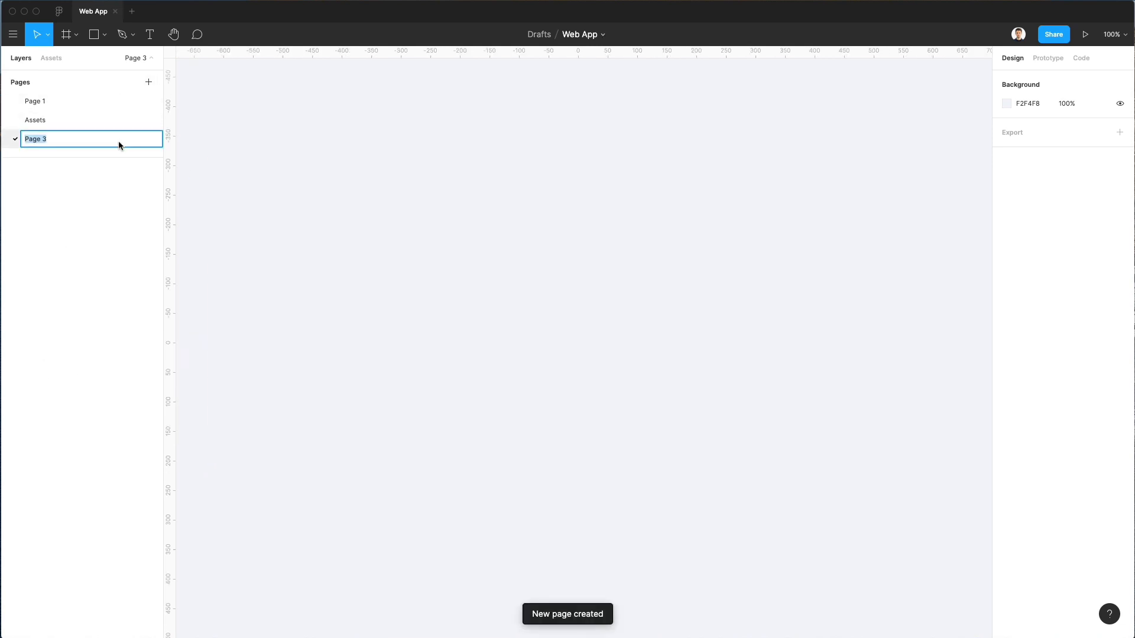
type("Design System")
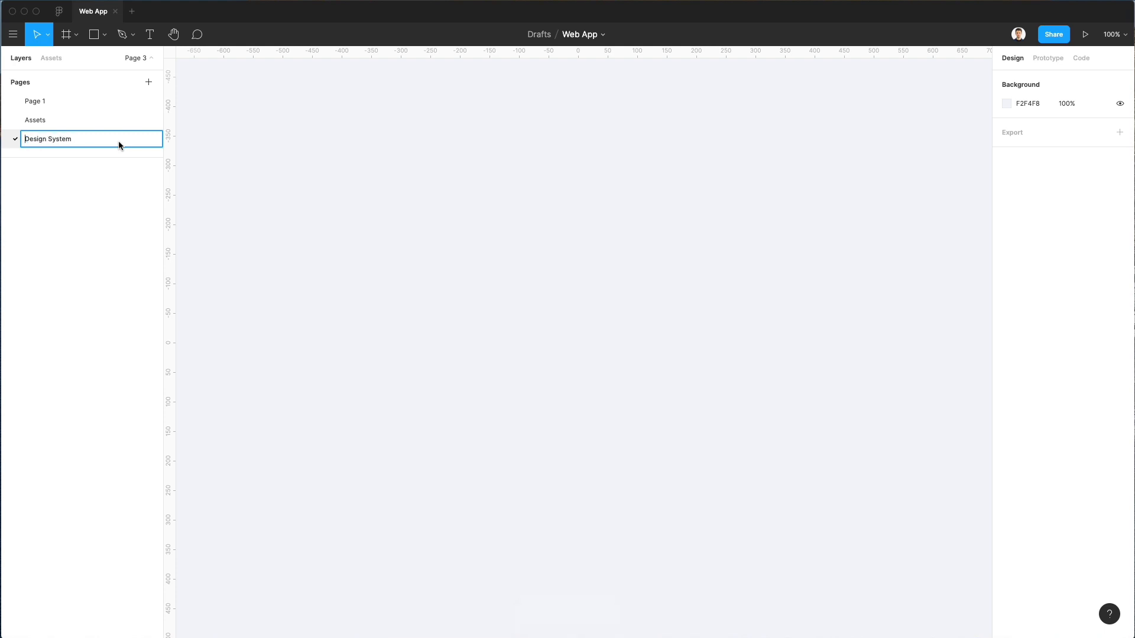
key("ctrl+super+space")
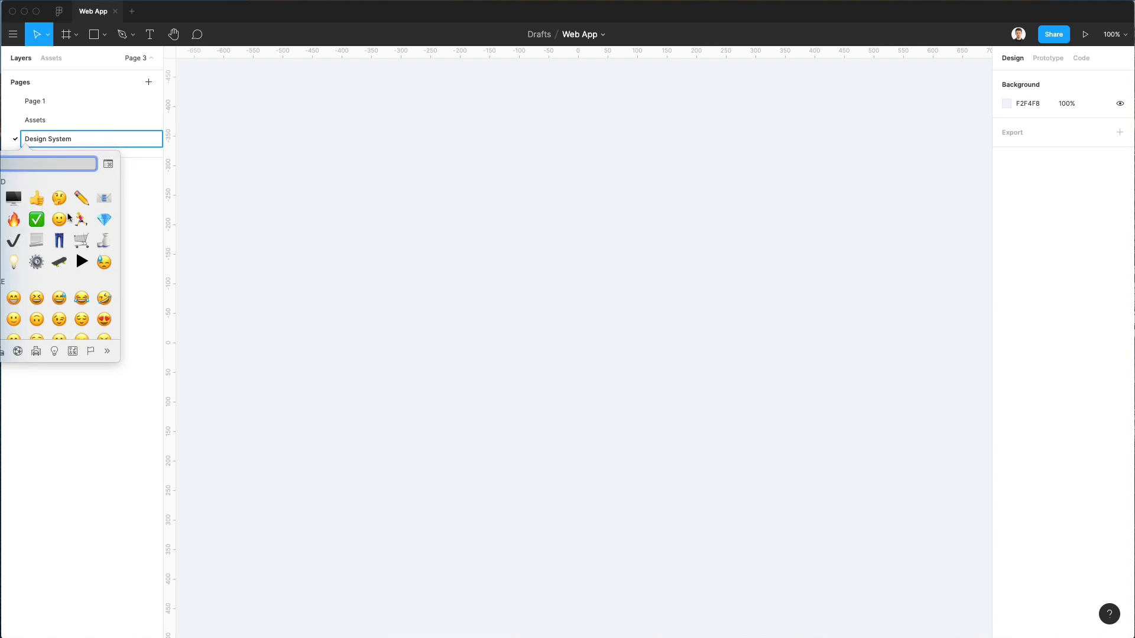
left_click(105, 219)
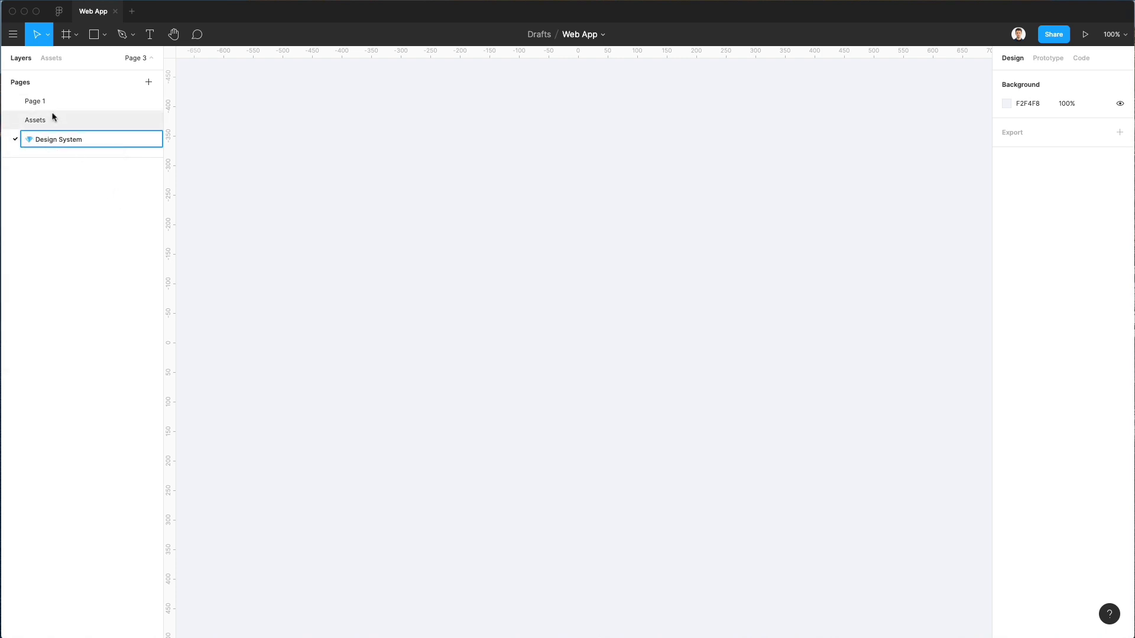
key("Return")
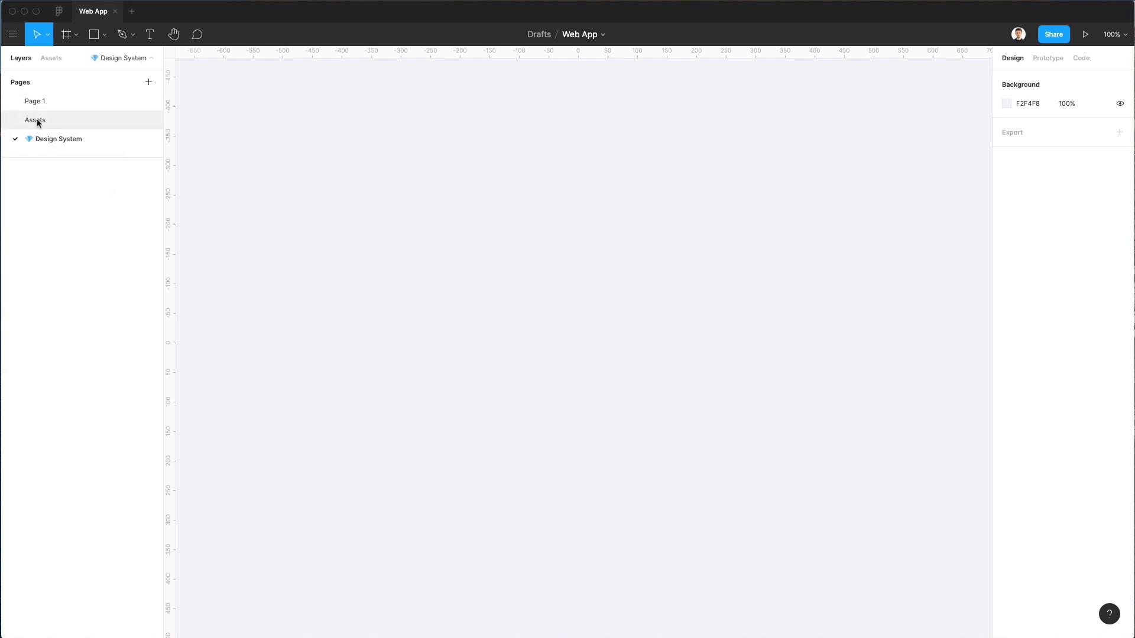
- Create a 1440 × 1024 Desktop frame on the Design System page and name it "Typography"
left_click(67, 34)
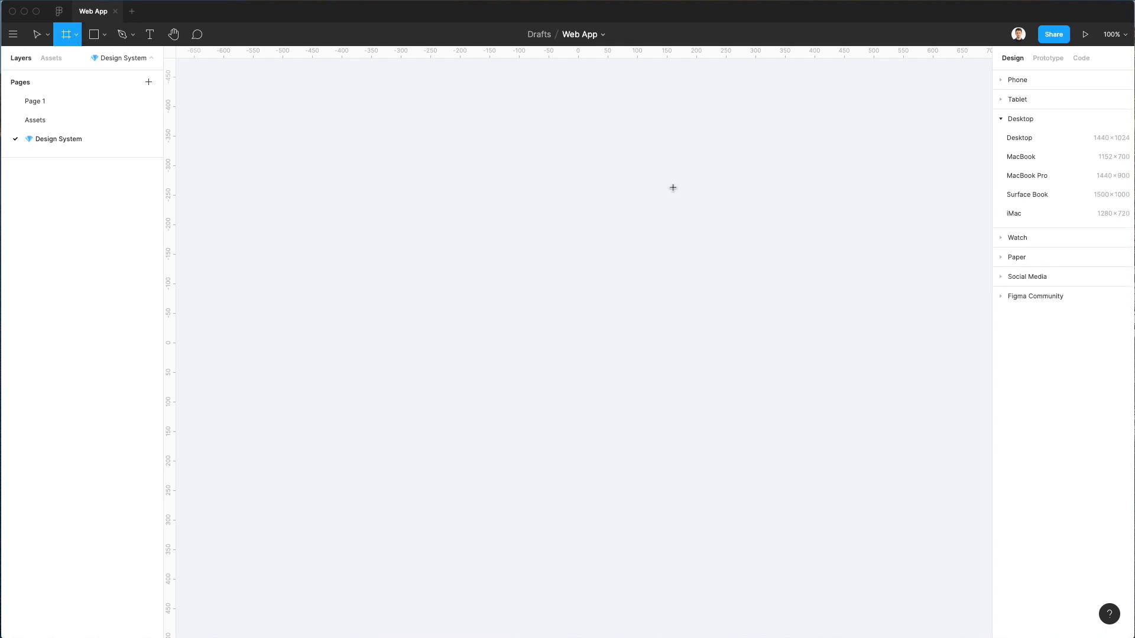
left_click(1023, 138)
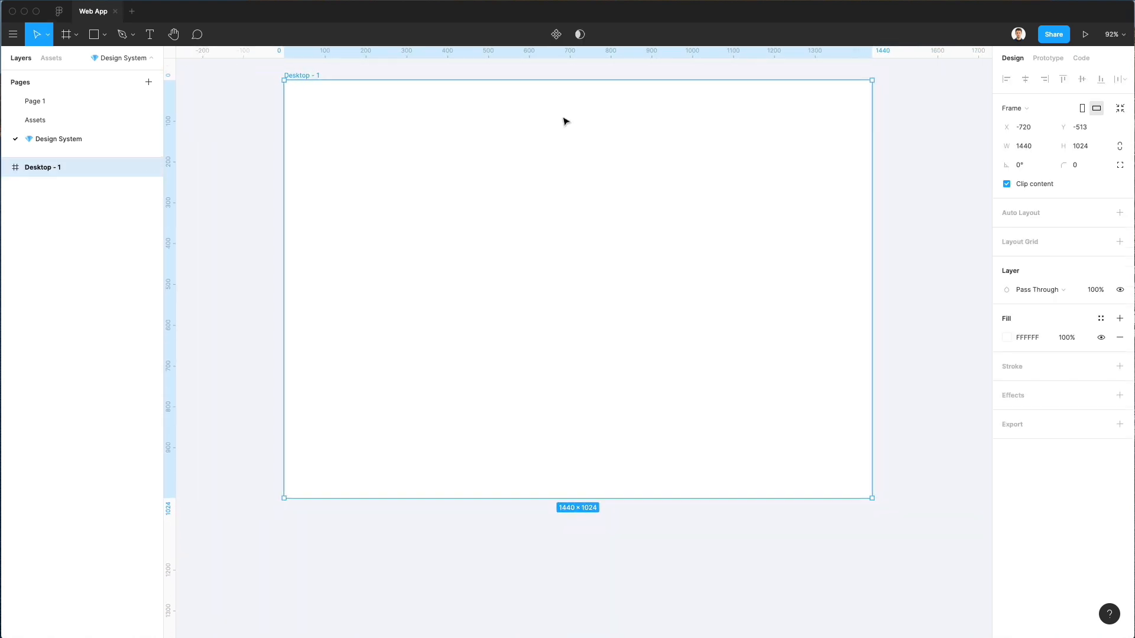
scroll(564, 119, "down", 2)
scroll(559, 124, "up", 3)
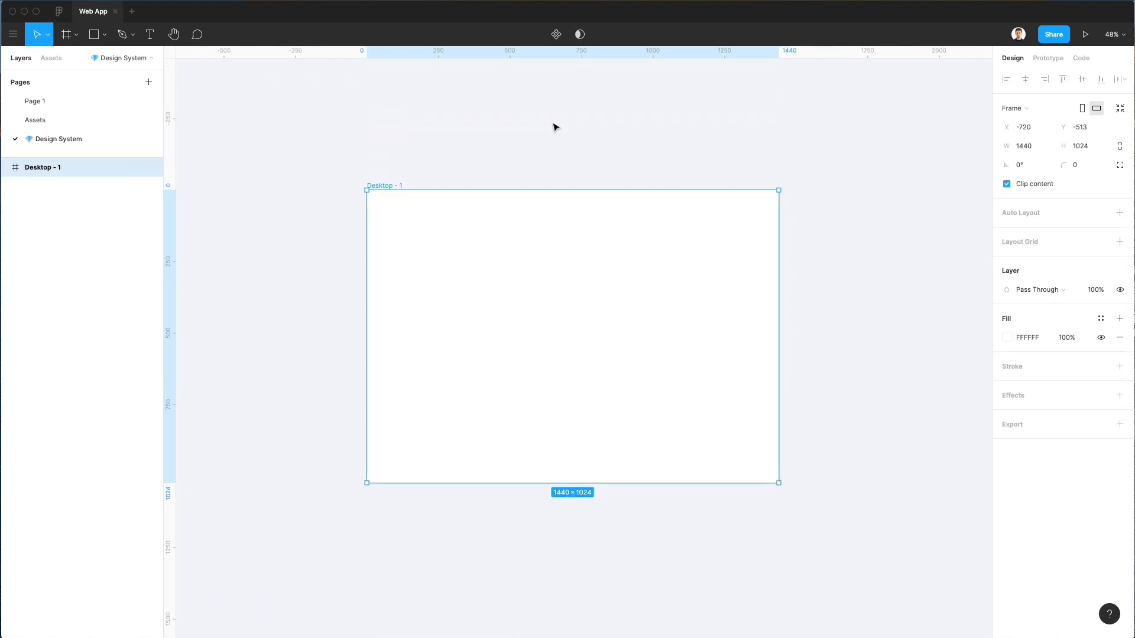
key("super+r")
type("T")
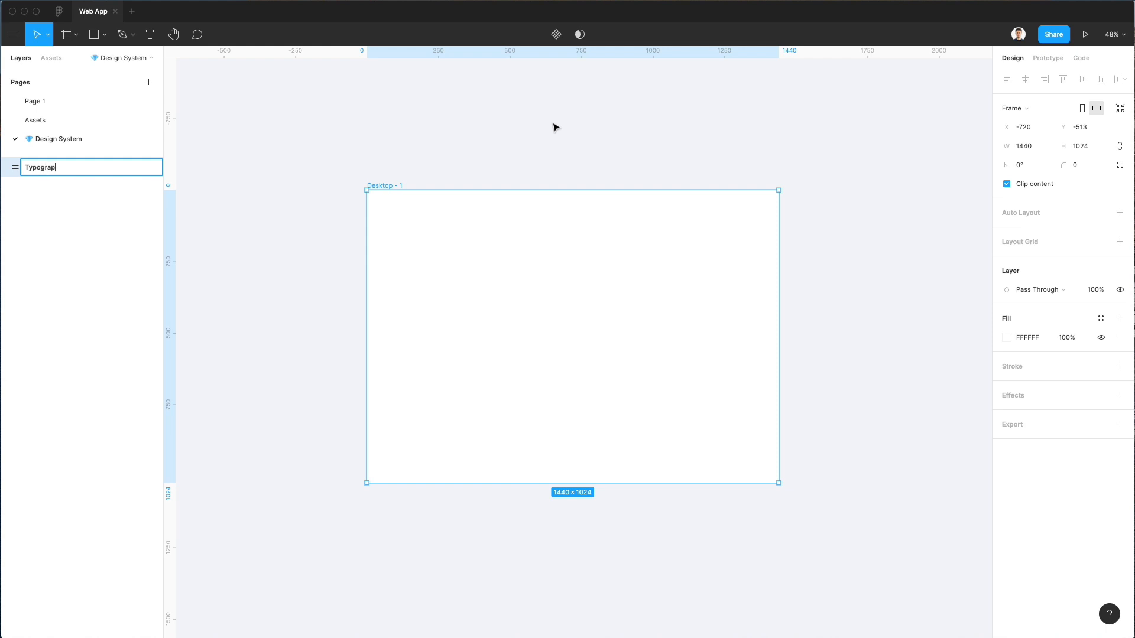
key("Return")
- Duplicate the Typography frame beside the original on the same row and rename the copy "Color"
scroll(438, 170, "down", 2)
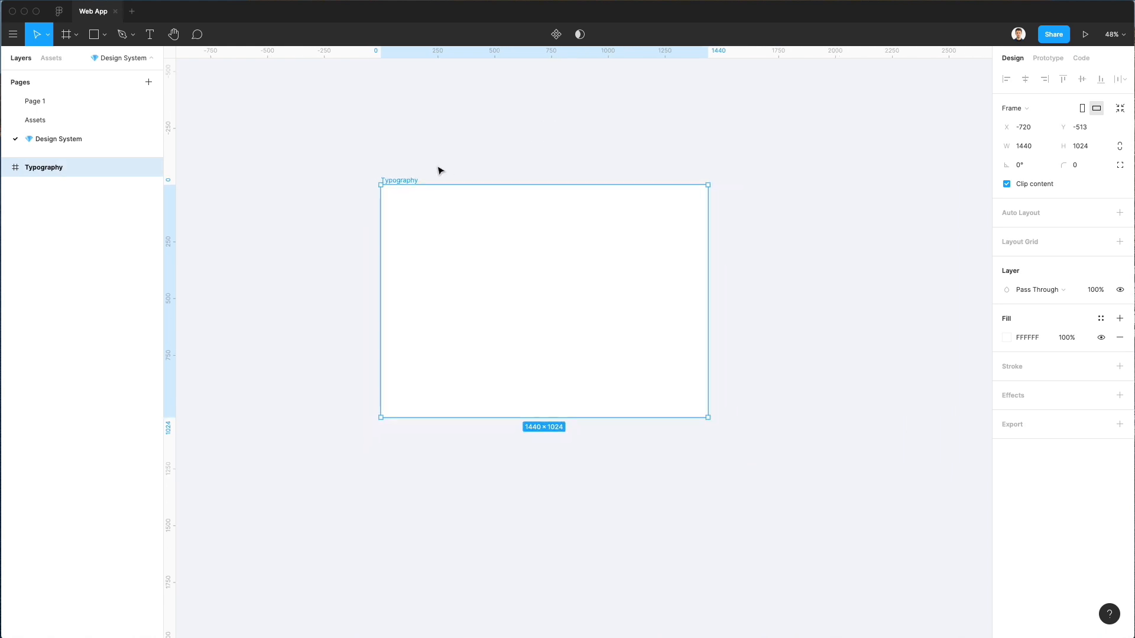
left_click_drag(461, 222, 798, 218)
scroll(798, 219, "right", 5)
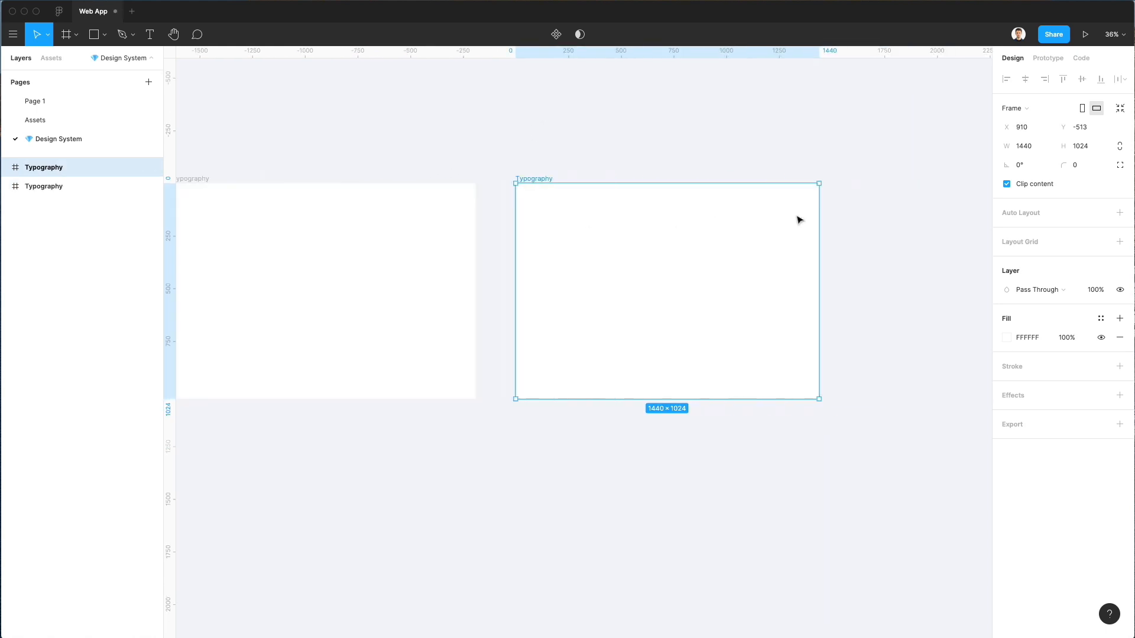
key("super+r")
type("Co")
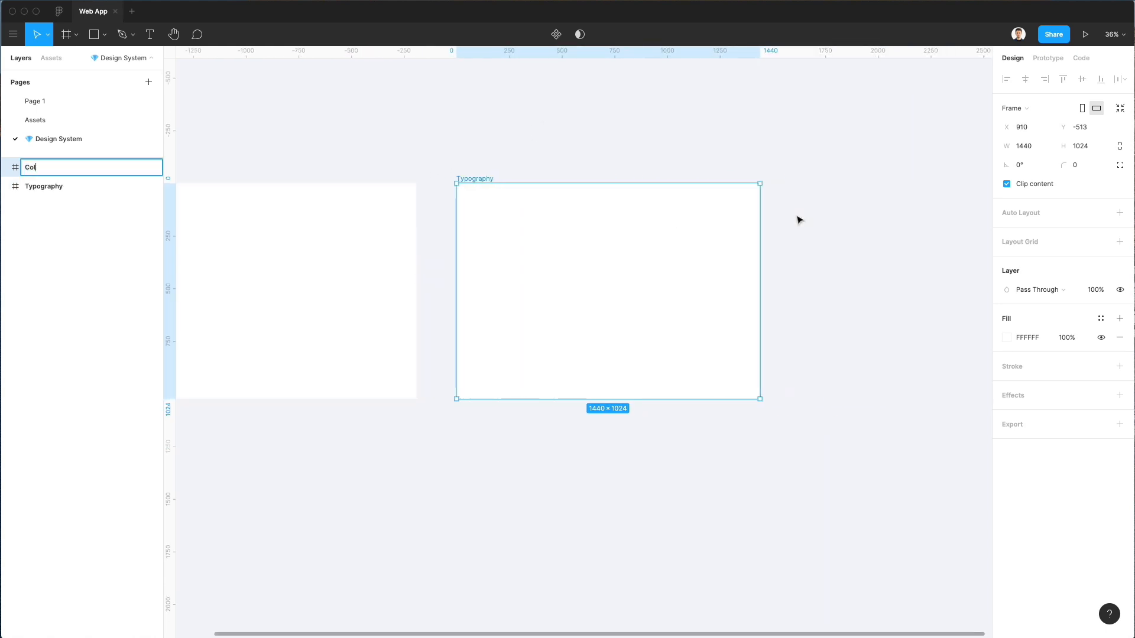
type("lor")
key("Return")
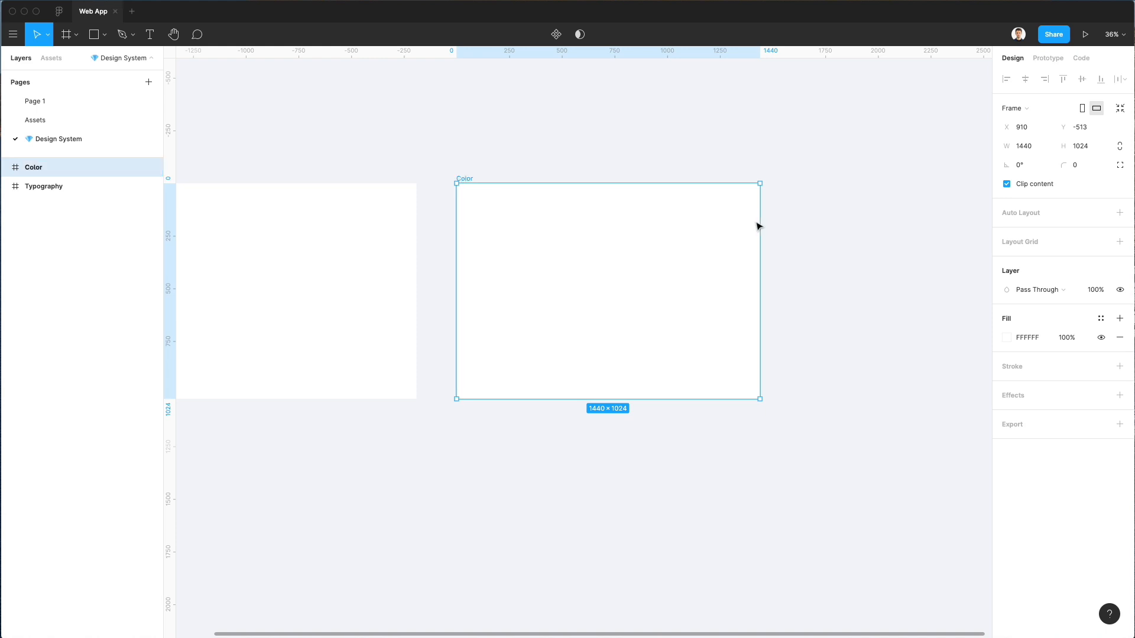
- Duplicate the Color frame to the end of the row and rename the copy "Components"
left_click_drag(757, 225, 862, 254)
scroll(862, 254, "right", 5)
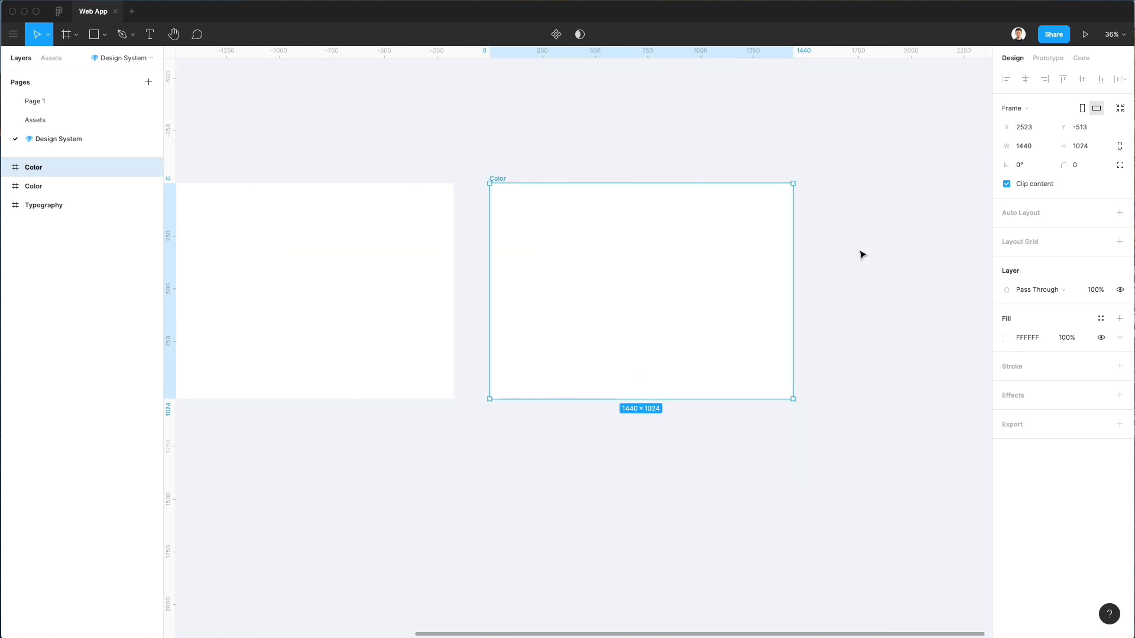
key("super+r")
type("Co")
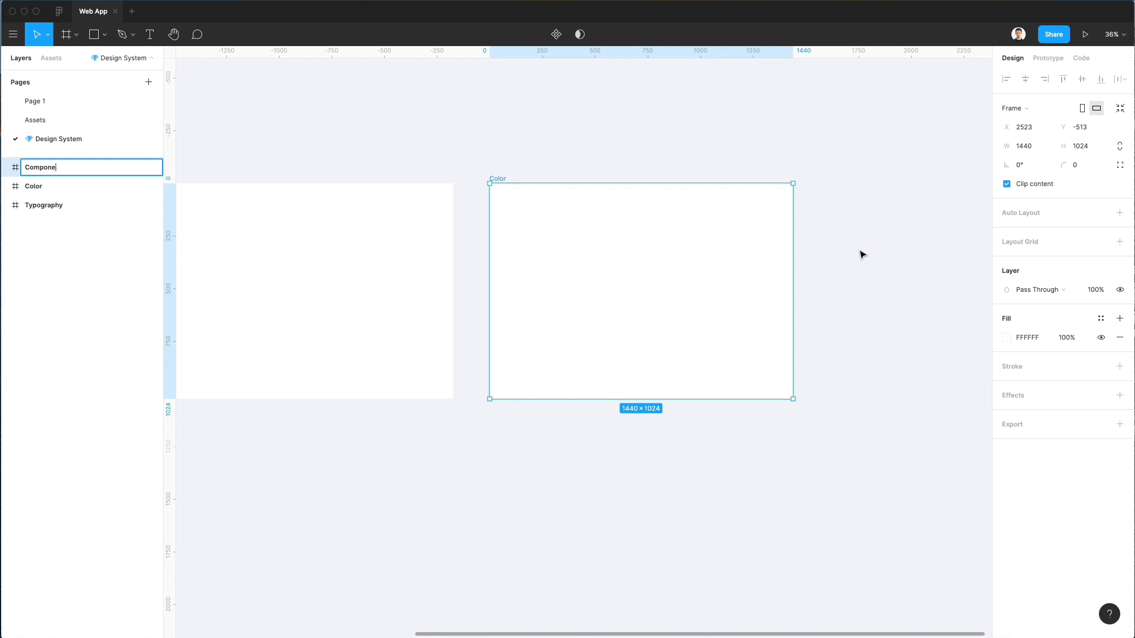
type("mponents")
key("Return")
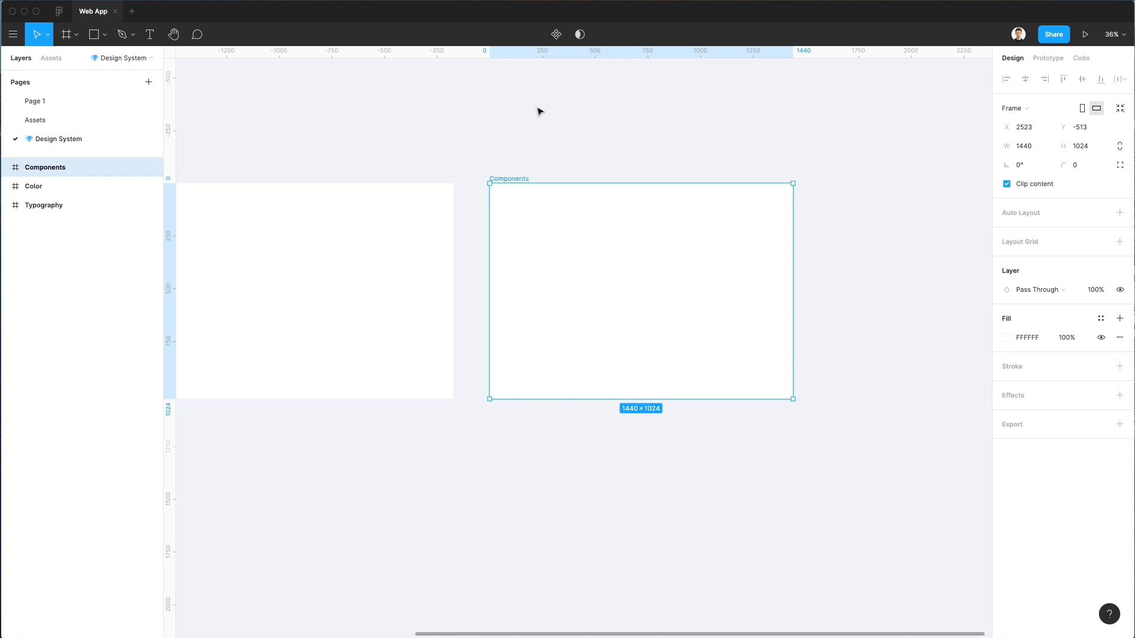
left_click(539, 110)
- Draw a header rectangle of about 1440 × 239 across the full width at the top of the Typography frame
scroll(538, 112, "down", 3)
scroll(538, 112, "left", 5)
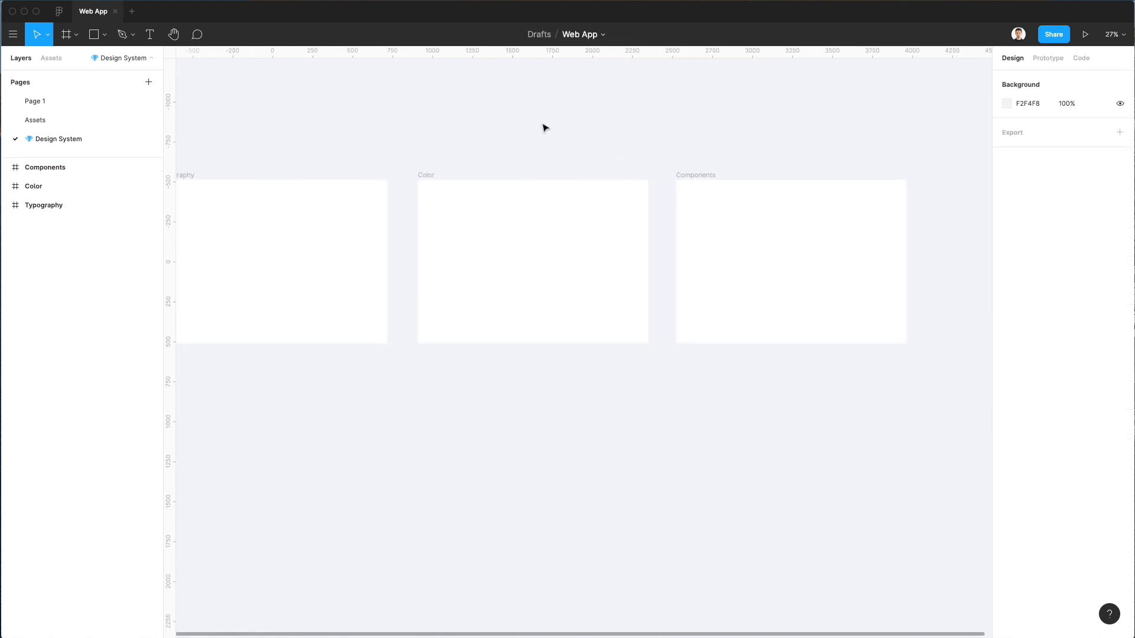
scroll(545, 127, "left", 3)
scroll(555, 147, "up", 3)
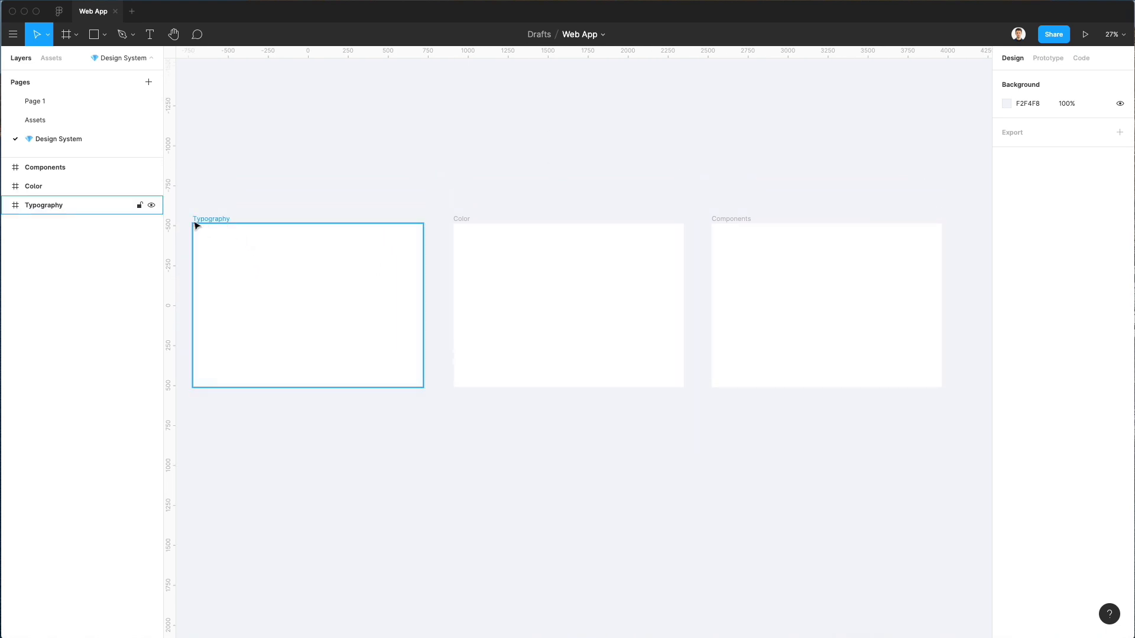
scroll(196, 224, "down", 1)
scroll(203, 228, "up", 5)
scroll(242, 251, "left", 2)
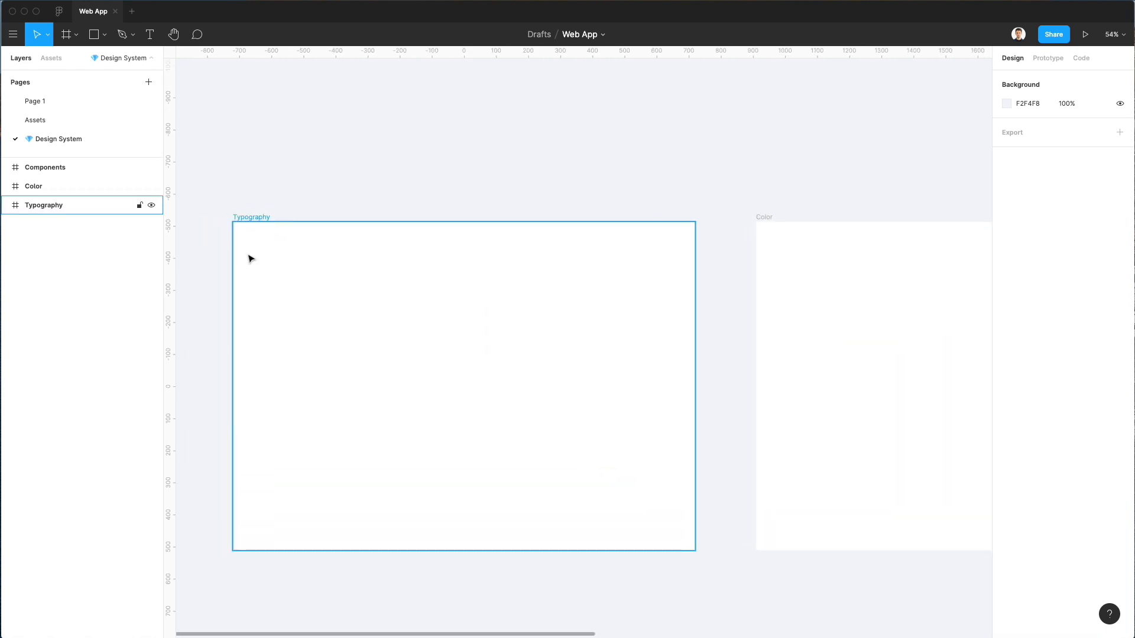
key("r")
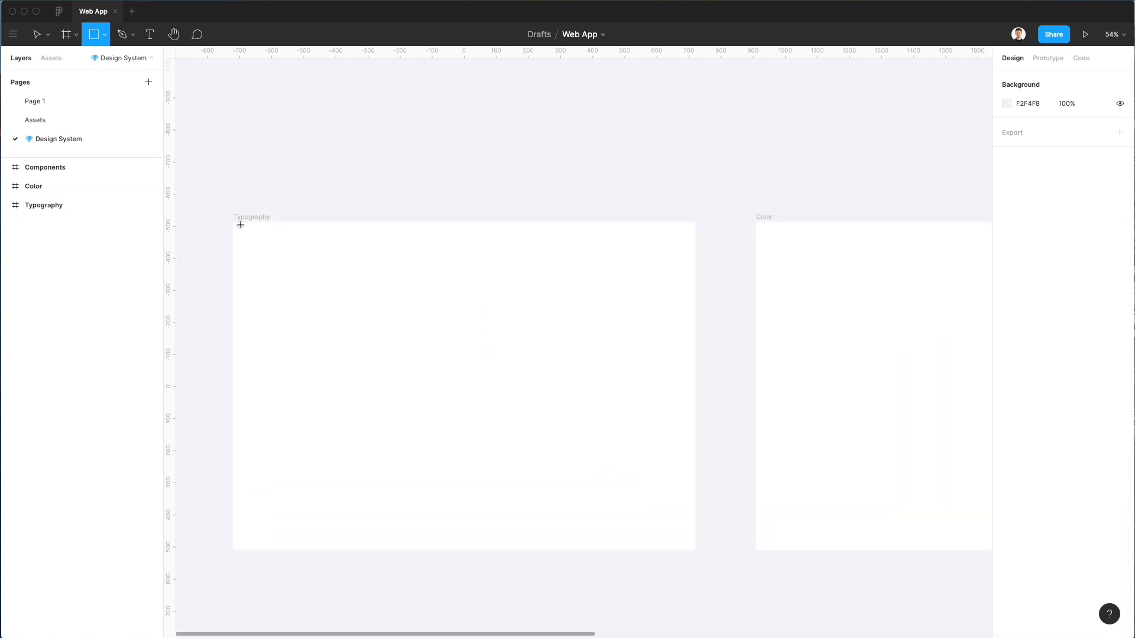
mouse_move(233, 222)
left_mouse_down()
mouse_move(671, 334)
mouse_move(695, 302)
left_mouse_up()
left_click_drag(512, 243, 508, 239)
scroll(473, 278, "down", 1)
left_click_drag(465, 285, 406, 281)
scroll(405, 282, "right", 1)
- Change the header rectangle's fill to a very light blue-grey
left_click(1006, 337)
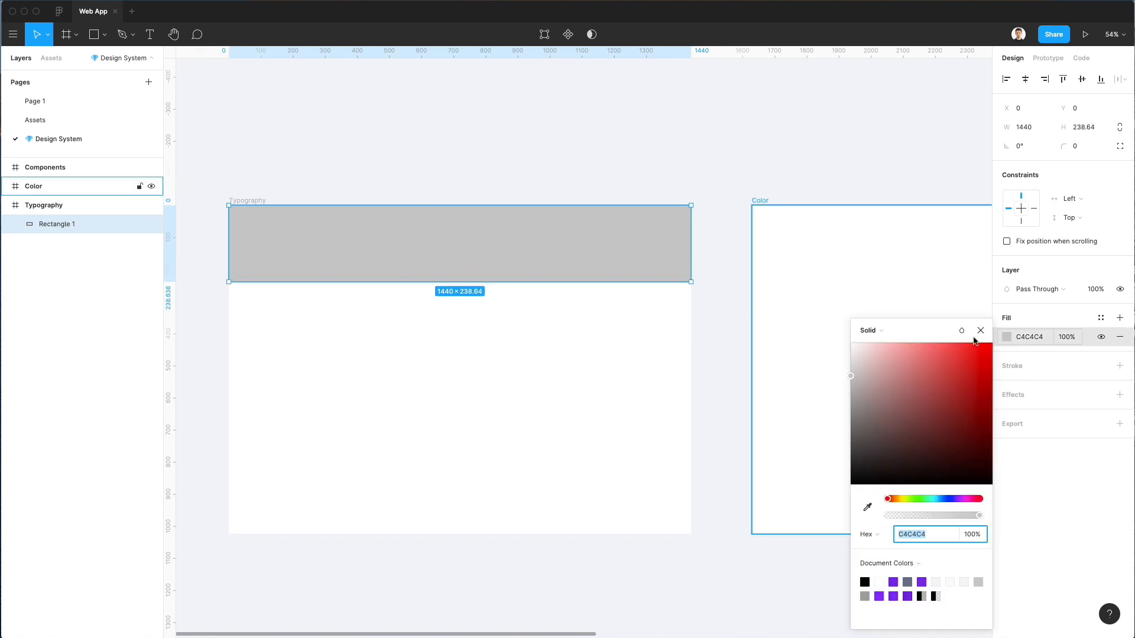
left_click(943, 500)
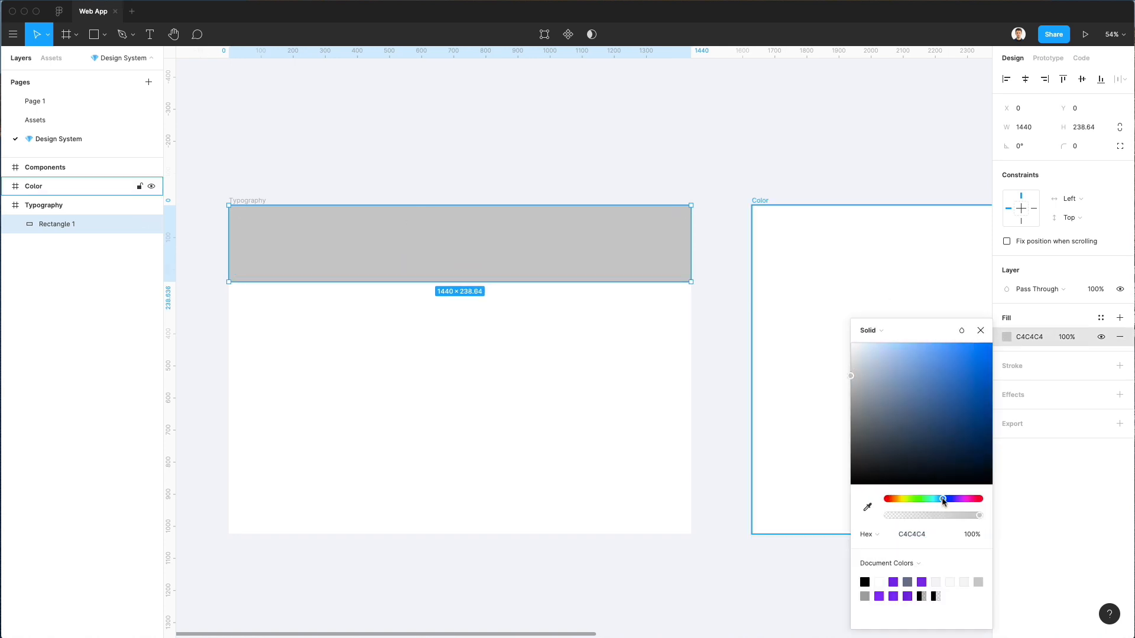
left_click_drag(851, 344, 855, 349)
left_click(692, 157)
- Change the page's canvas background colour to light grey ECEDF0
left_click(1007, 104)
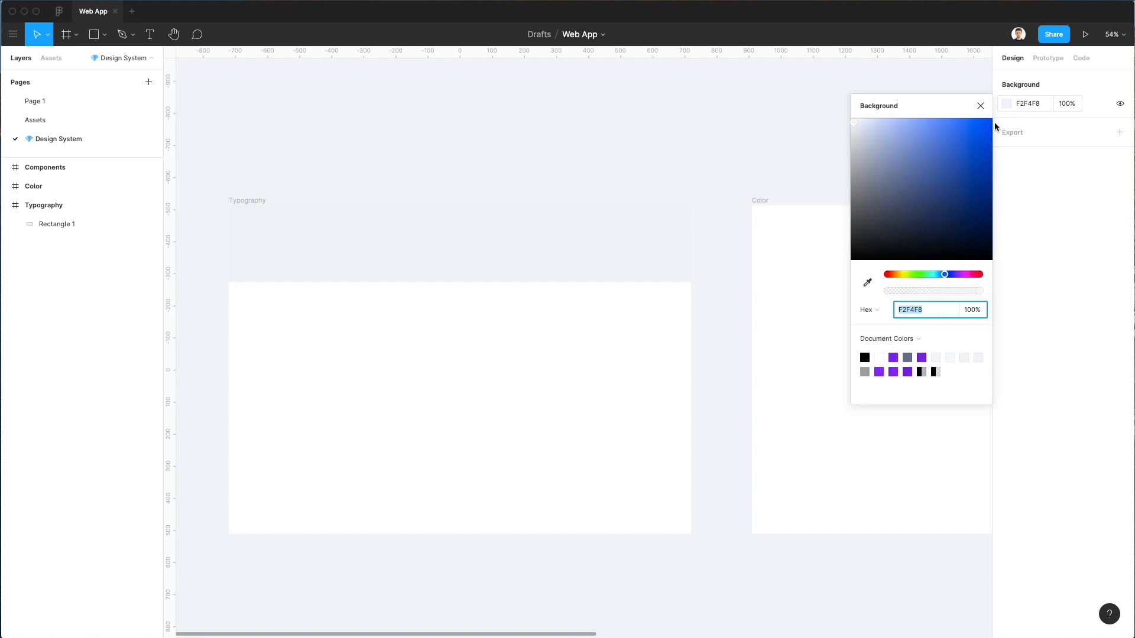
left_click(859, 124)
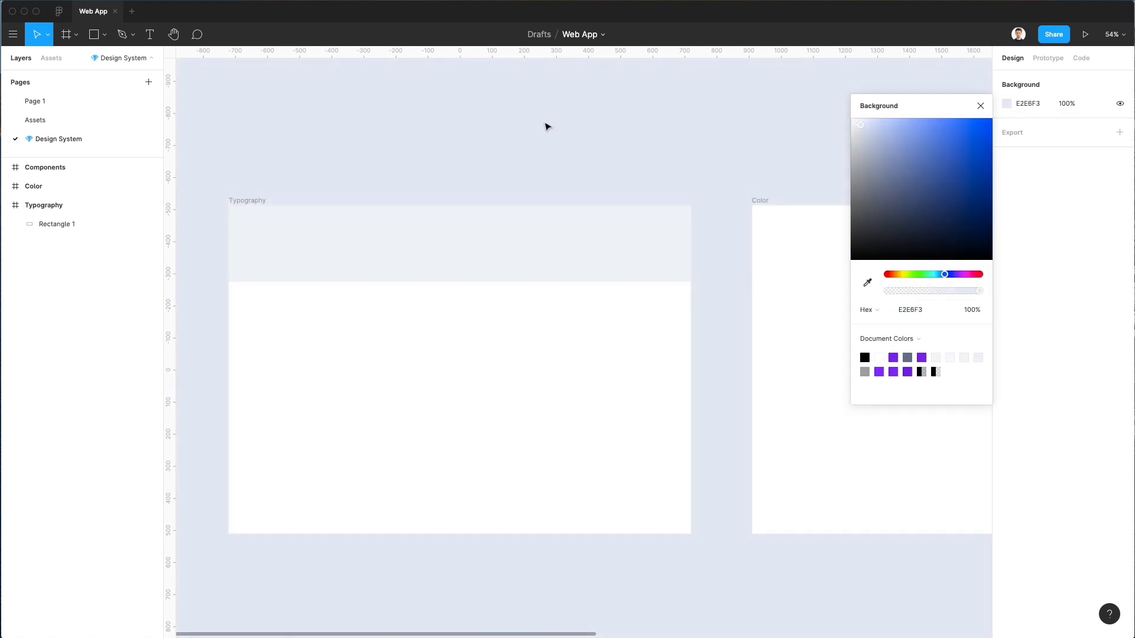
left_click_drag(855, 123, 357, 139)
- Add the heading text "Typography" at the lower left of the frame's header rectangle and select all its characters
scroll(358, 140, "left", 2)
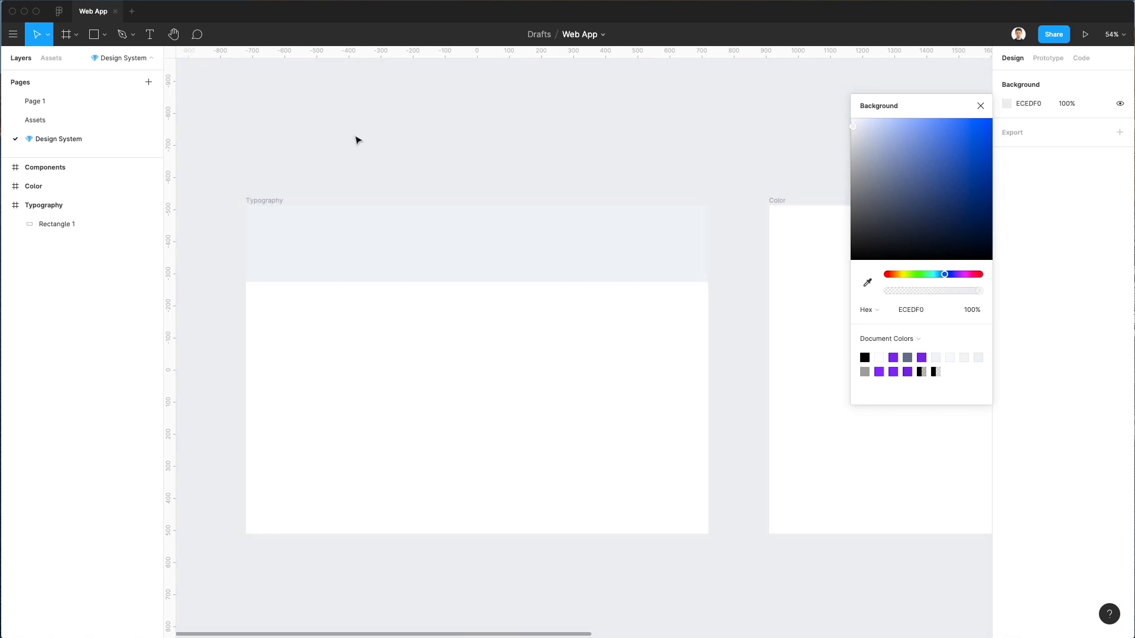
scroll(363, 153, "left", 5)
scroll(402, 171, "up", 3)
key("t")
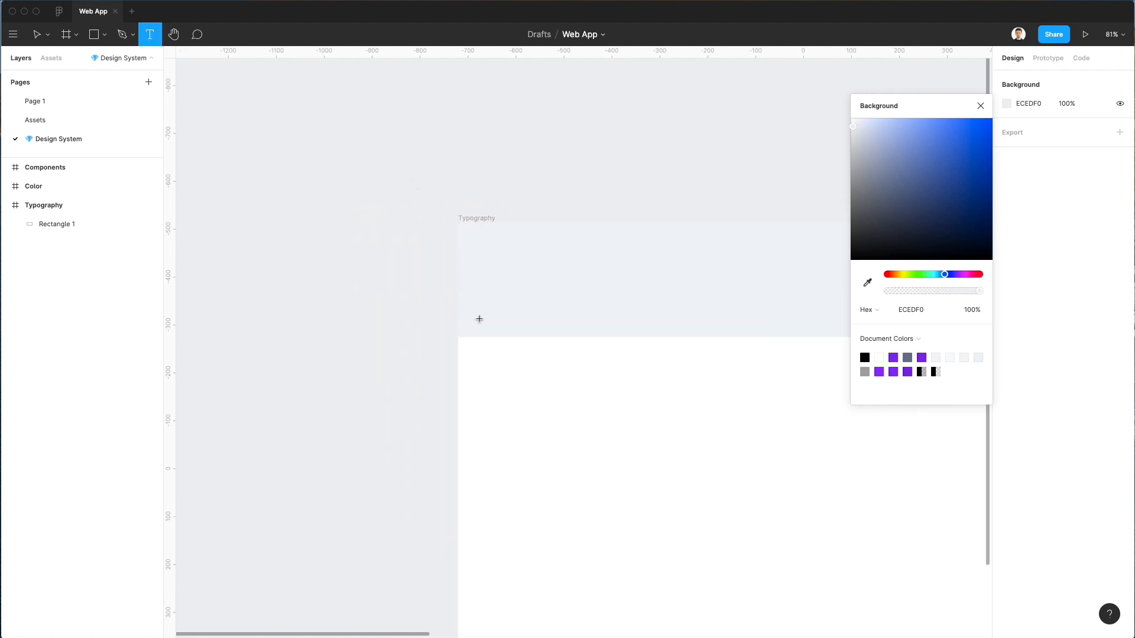
left_click(492, 315)
type("Ty")
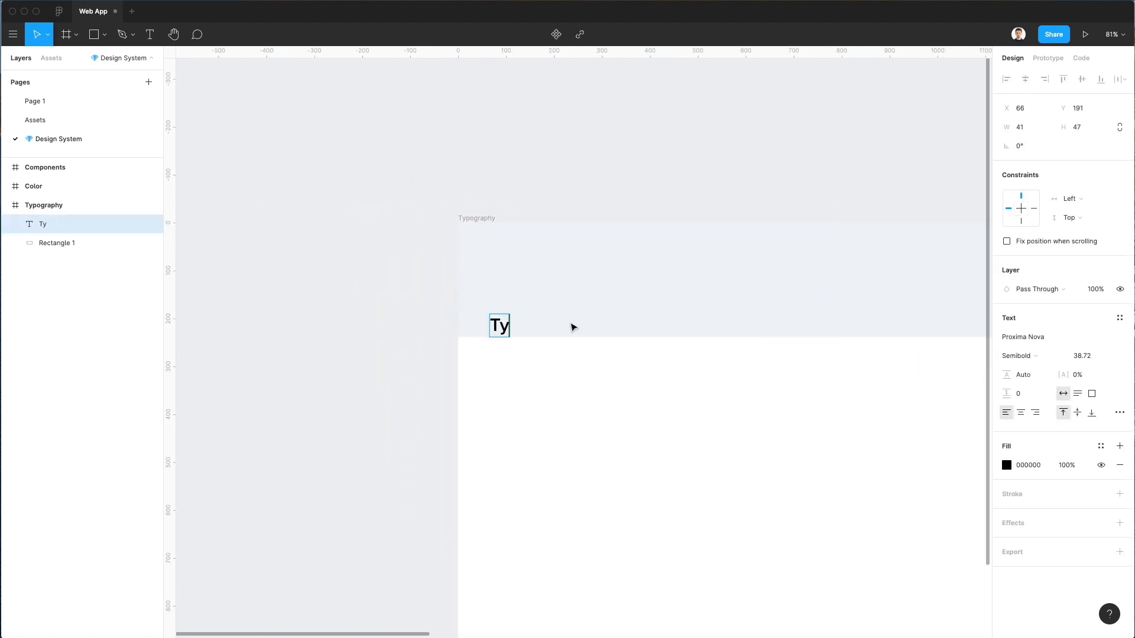
type("pography")
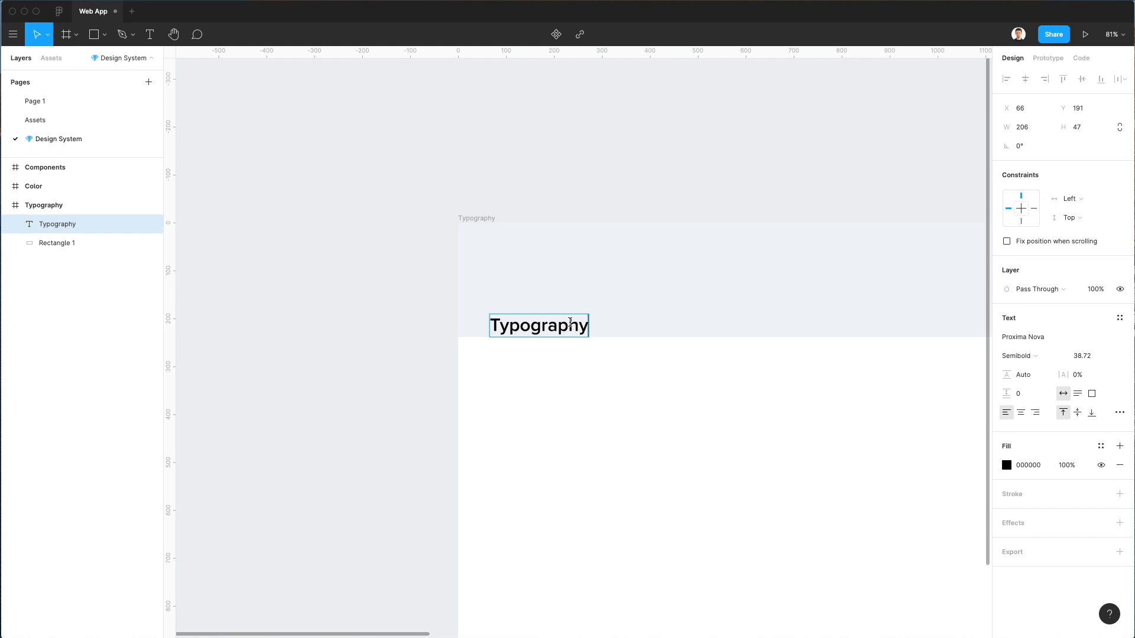
key("super+a")
scroll(545, 213, "right", 5)
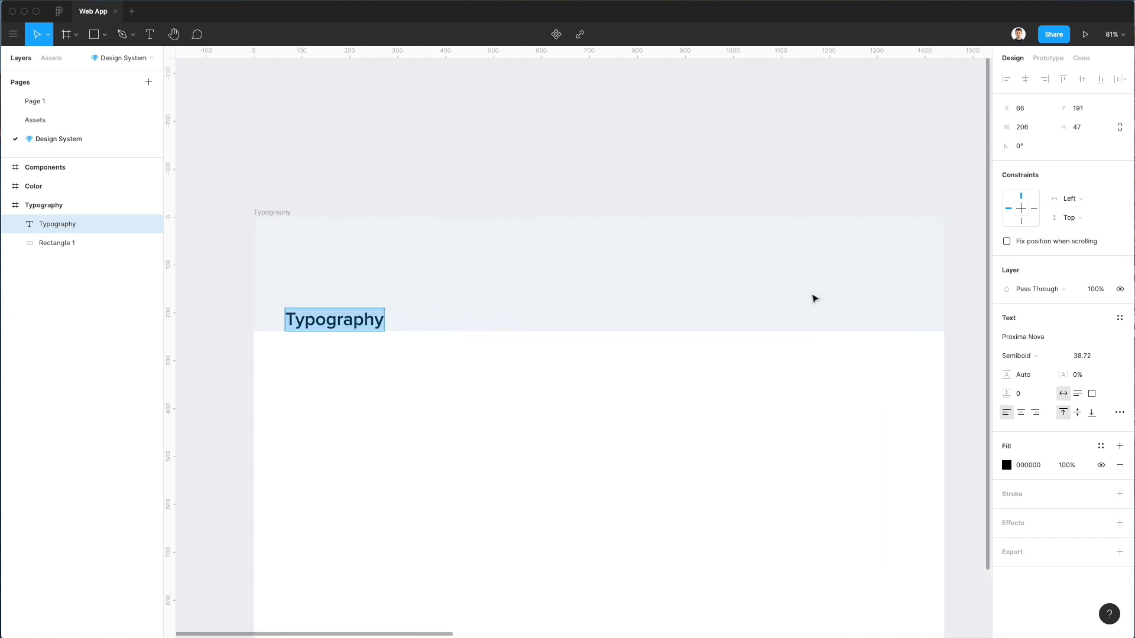
- Enlarge the Typography heading to font size 98.72 and move it up into the header rectangle, keeping its left alignment
left_click(1084, 360)
key("shift+Up")
key("shift+Up")
key("shift+Up")
key("shift+Up")
key("shift+Up")
key("shift+Up")
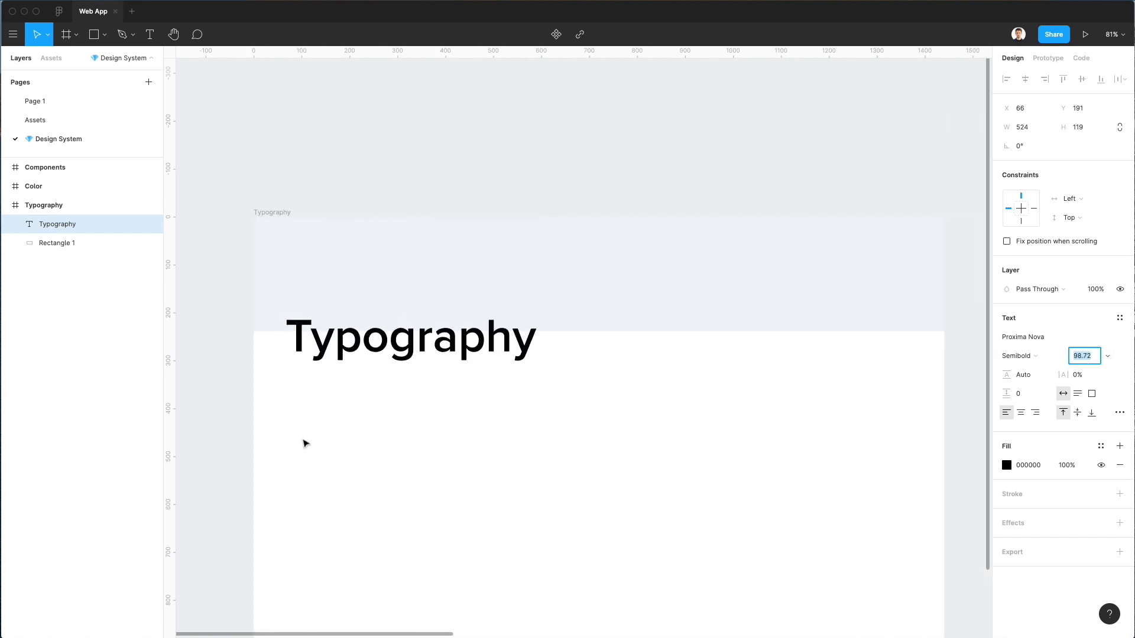
left_click_drag(392, 342, 387, 276)
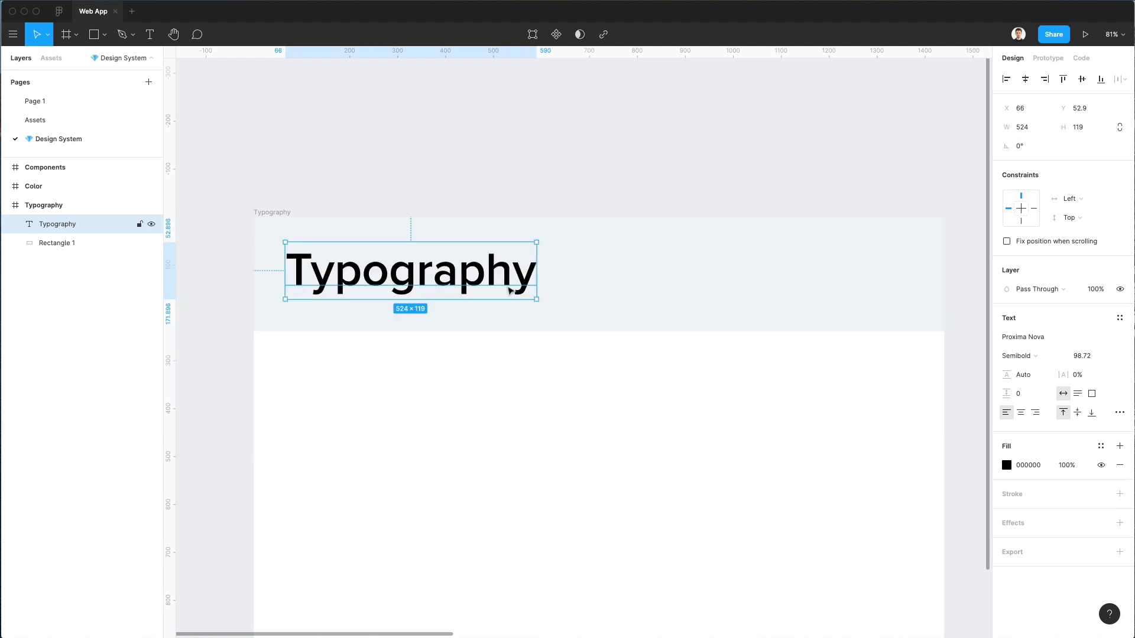
- Set the Typography heading's font weight to Regular
left_click(1012, 356)
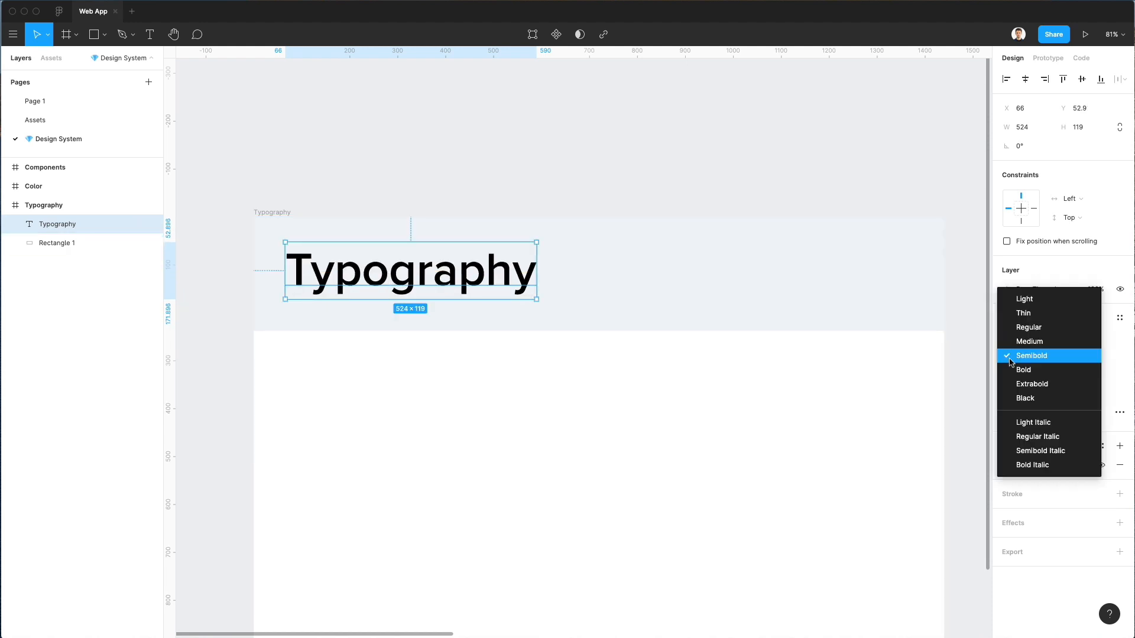
left_click(1028, 326)
left_click(411, 169)
scroll(411, 169, "down", 3)
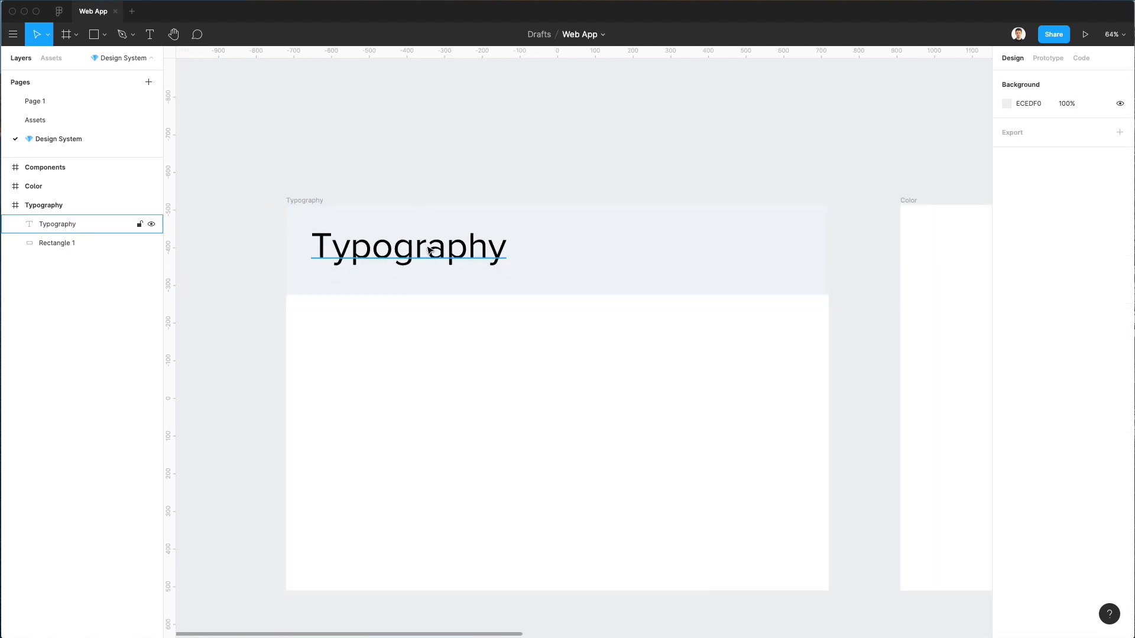
- Scale the Typography heading down proportionally to about 401 × 89, keeping its left edge in place
left_click(414, 251)
left_click_drag(510, 252, 466, 246)
key("ctrl+z")
- Set the Typography heading's font weight to Semibold and its text box resizing to auto width
left_click(1035, 356)
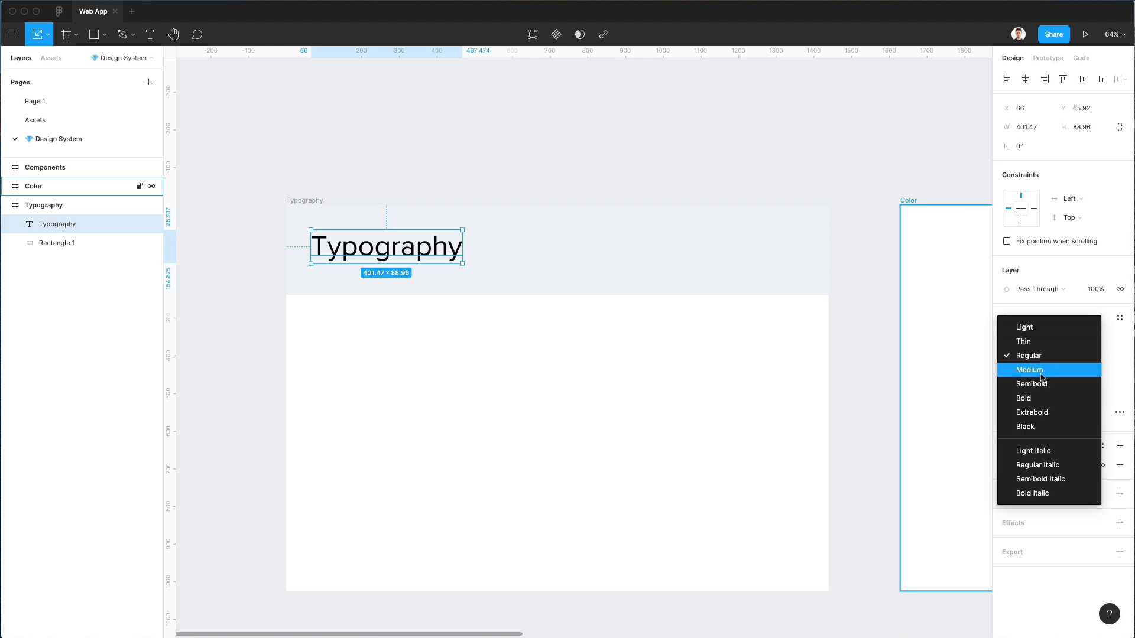
left_click(1042, 383)
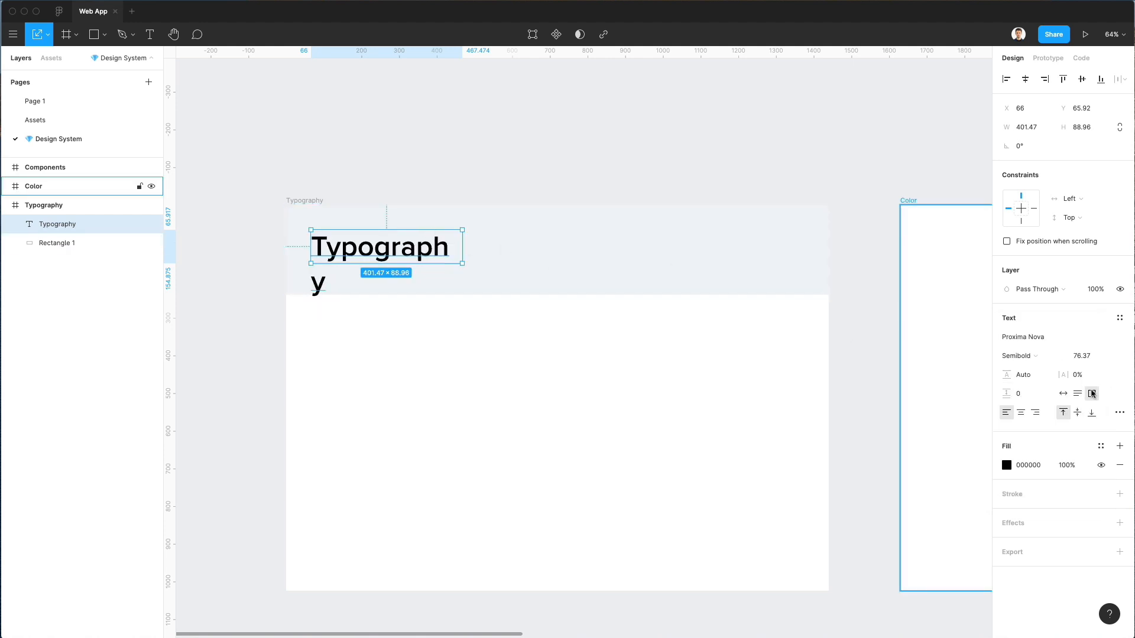
left_click(1063, 393)
scroll(300, 186, "down", 2)
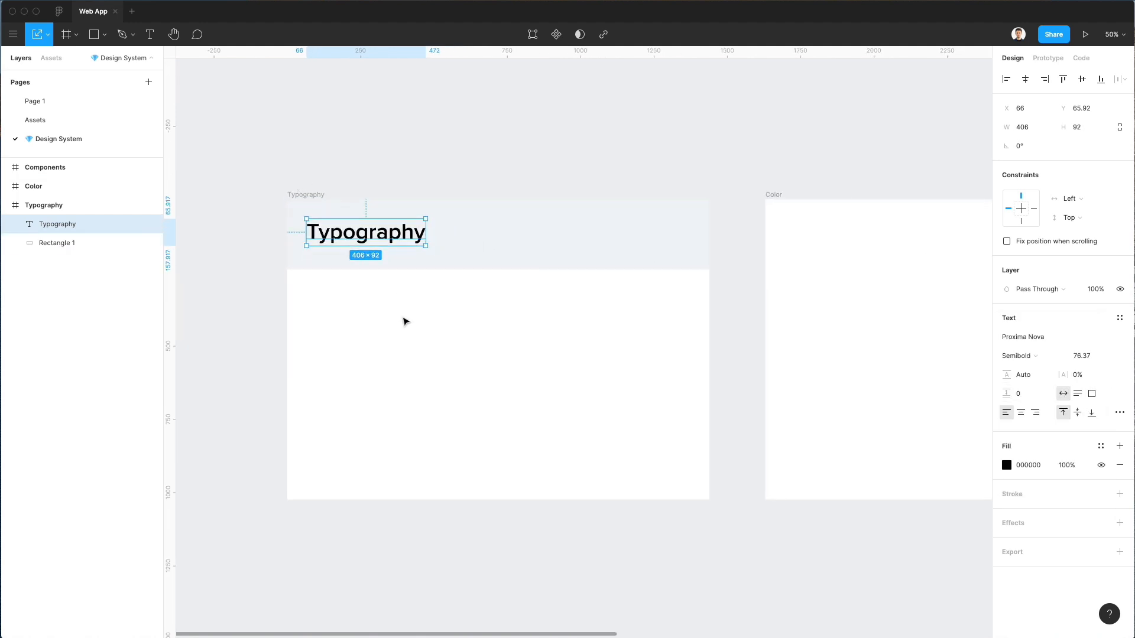
- Duplicate the Typography heading straight down into the white area below the header rectangle, at about Y 320
left_click(378, 304)
scroll(322, 278, "up", 5)
left_click(350, 239)
left_click_drag(367, 222, 369, 331)
scroll(370, 332, "down", 1)
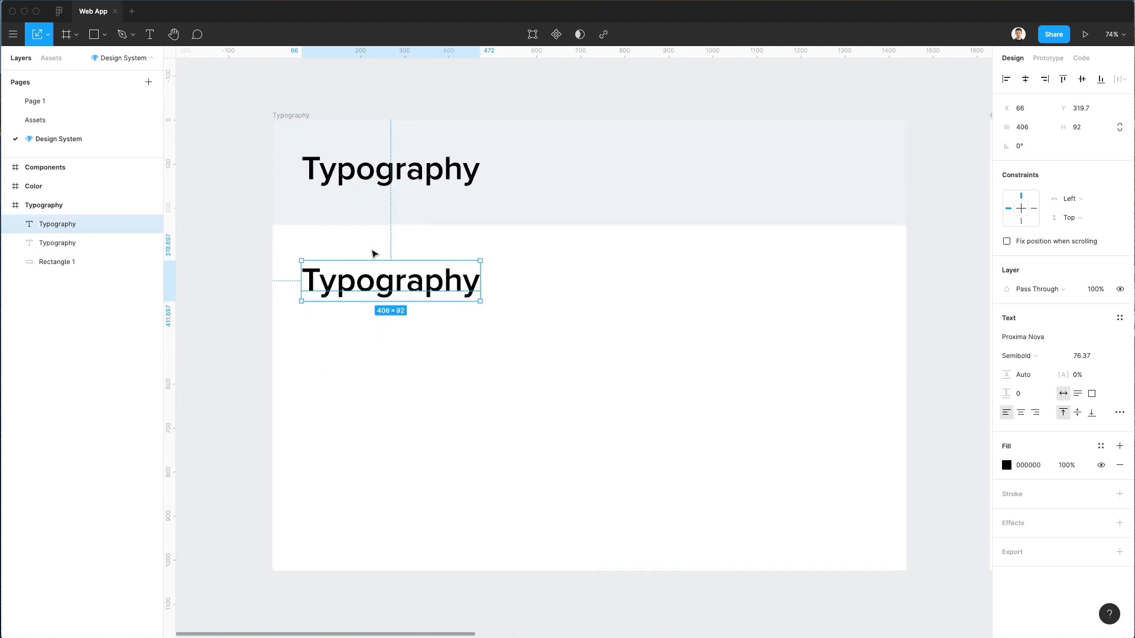
scroll(373, 253, "down", 1)
- Extend the Typography frame downward to a height of about 1419 without scaling its contents
left_click(294, 132)
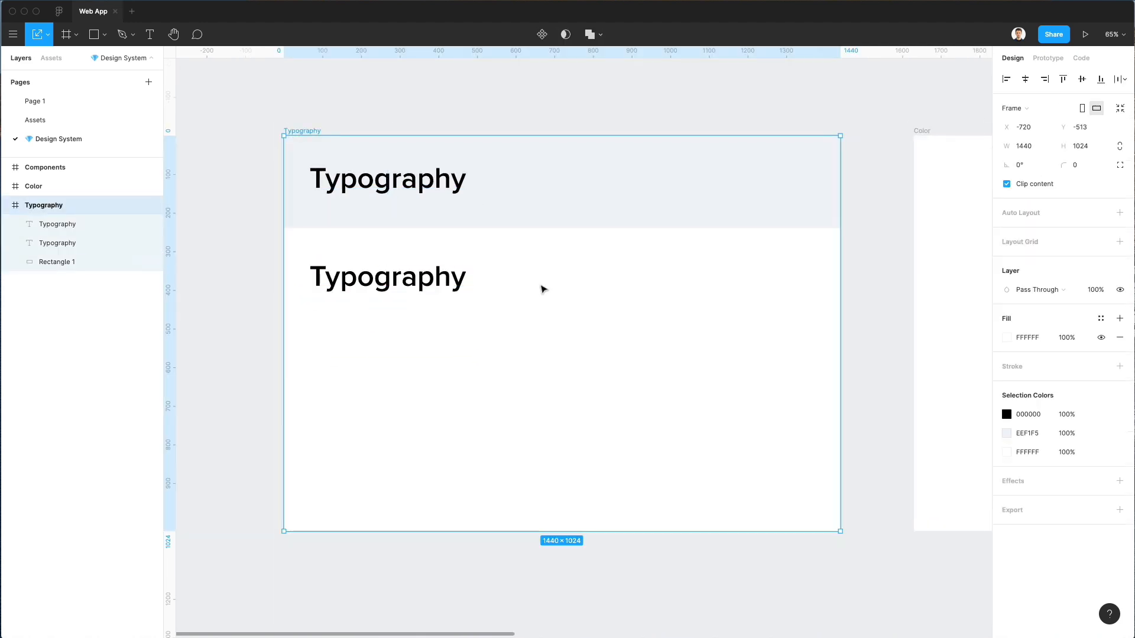
scroll(540, 286, "down", 3)
left_click_drag(548, 410, 561, 555)
key("super+z")
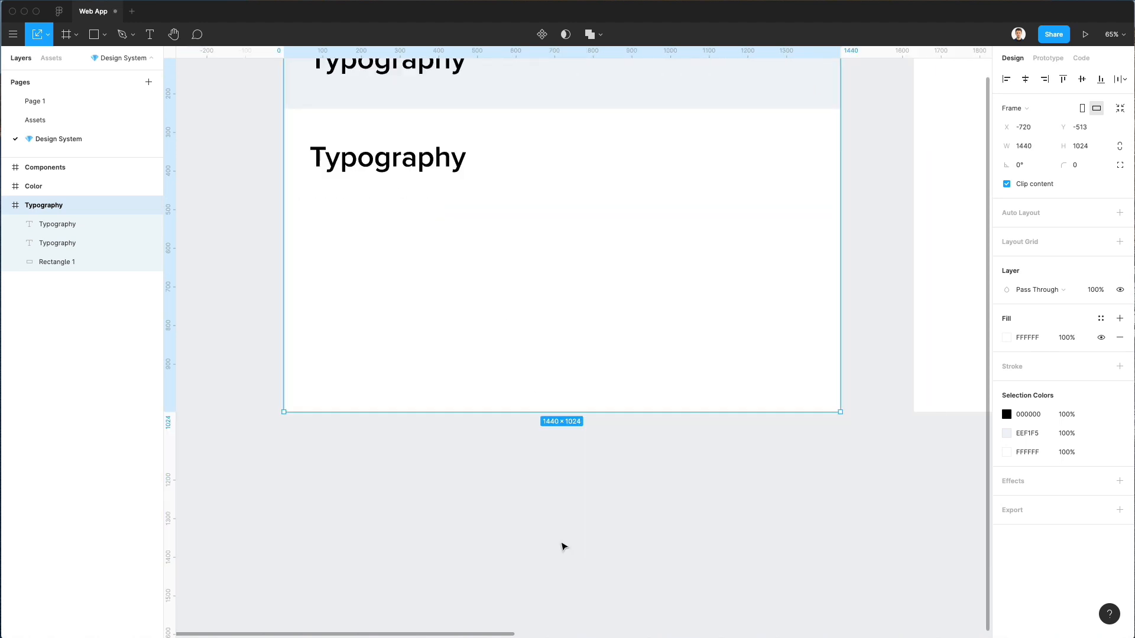
key("v")
left_click_drag(516, 412, 530, 565)
scroll(530, 565, "up", 2)
scroll(531, 565, "down", 1)
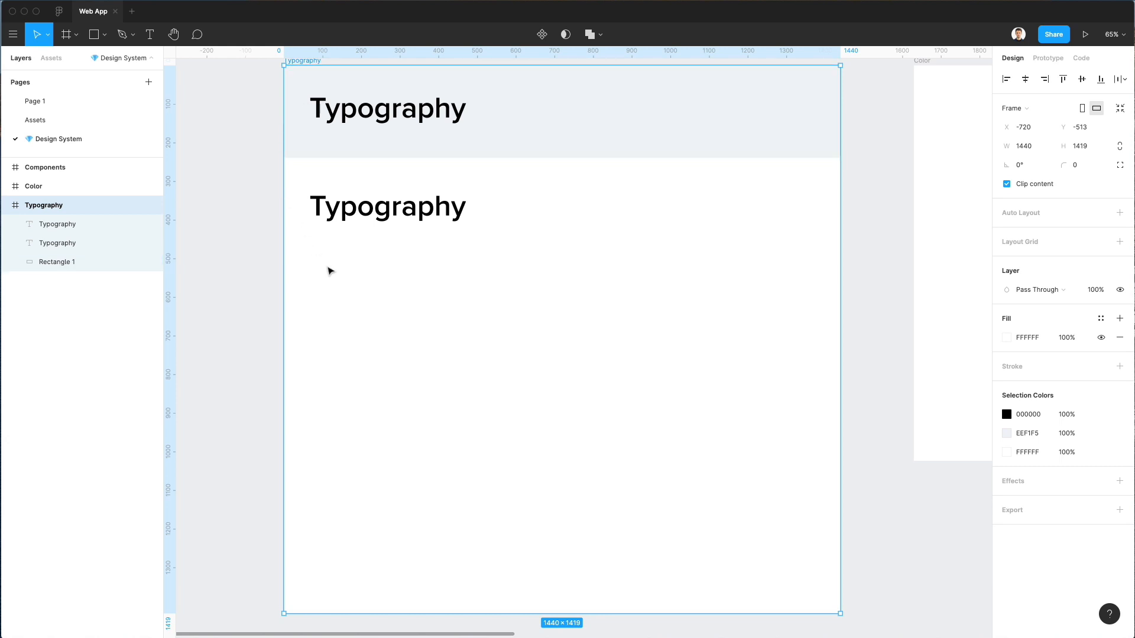
left_click_drag(1129, 296, 103, 470)
left_click(266, 372)
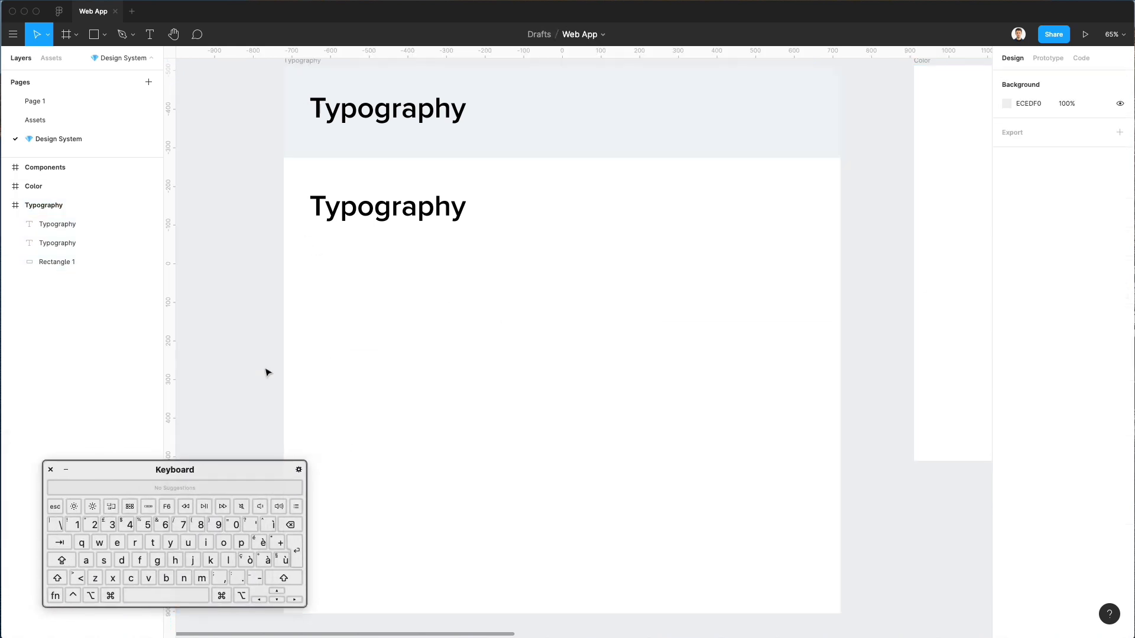
left_click_drag(221, 475, 196, 480)
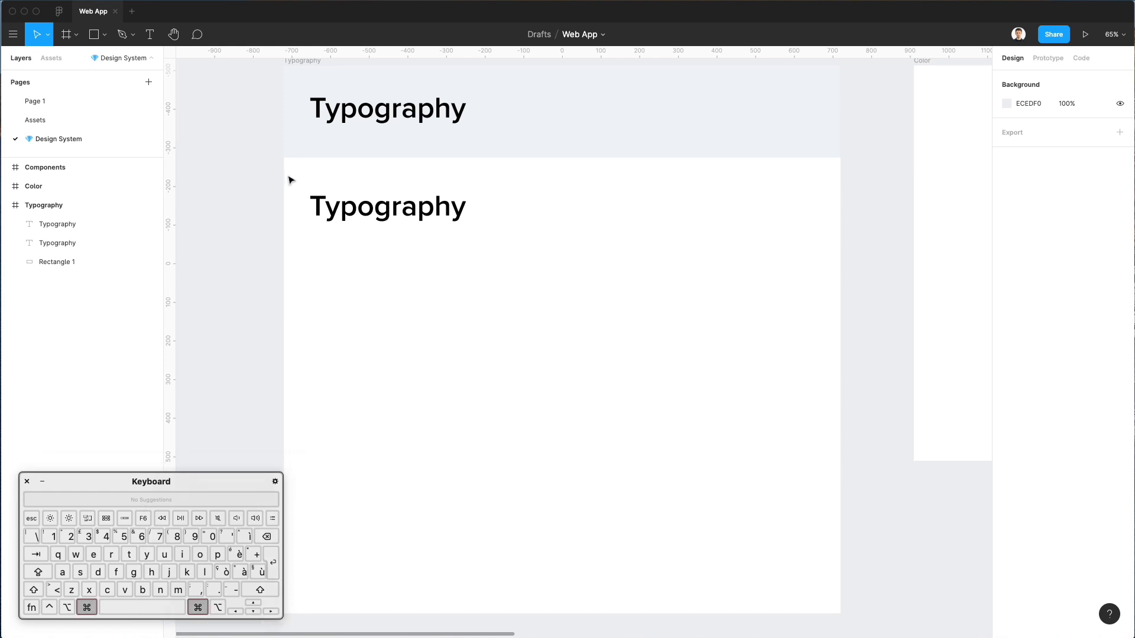
- Replace the text of the duplicated heading below the header with "Heading 1"
scroll(292, 180, "up", 3)
left_click(417, 235)
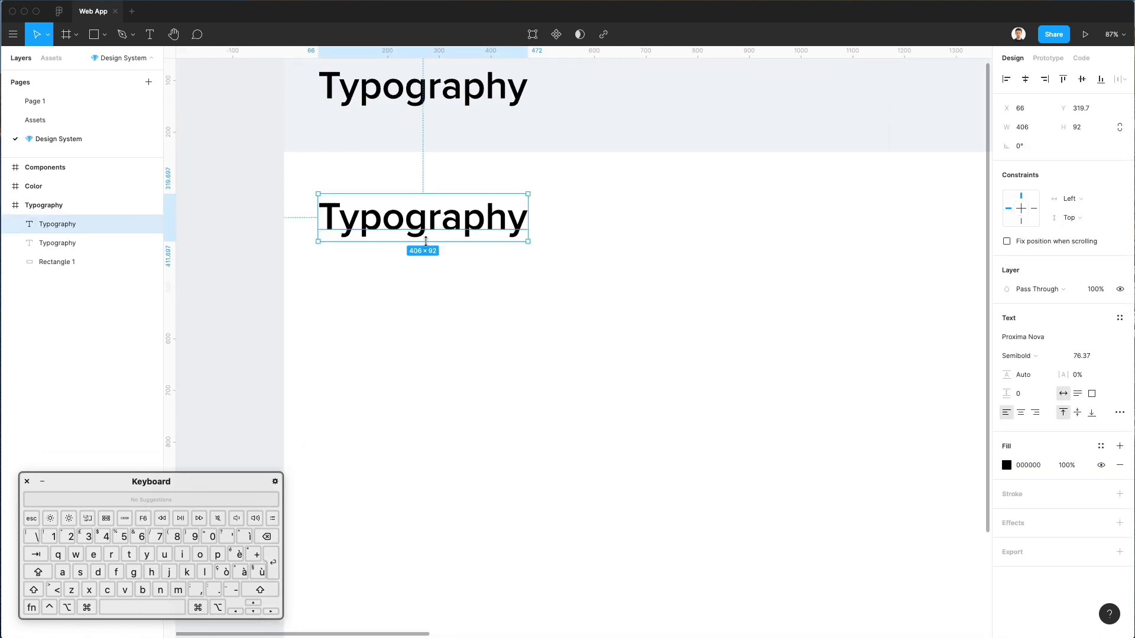
double_click(426, 240)
type("Heading")
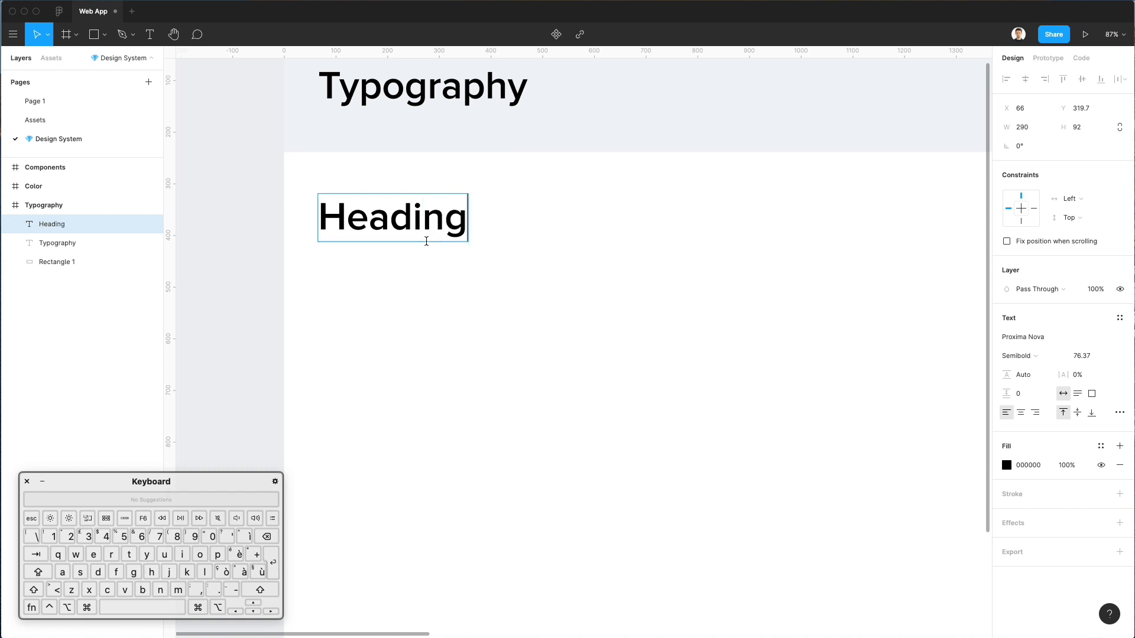
type(" 1")
key("Escape")
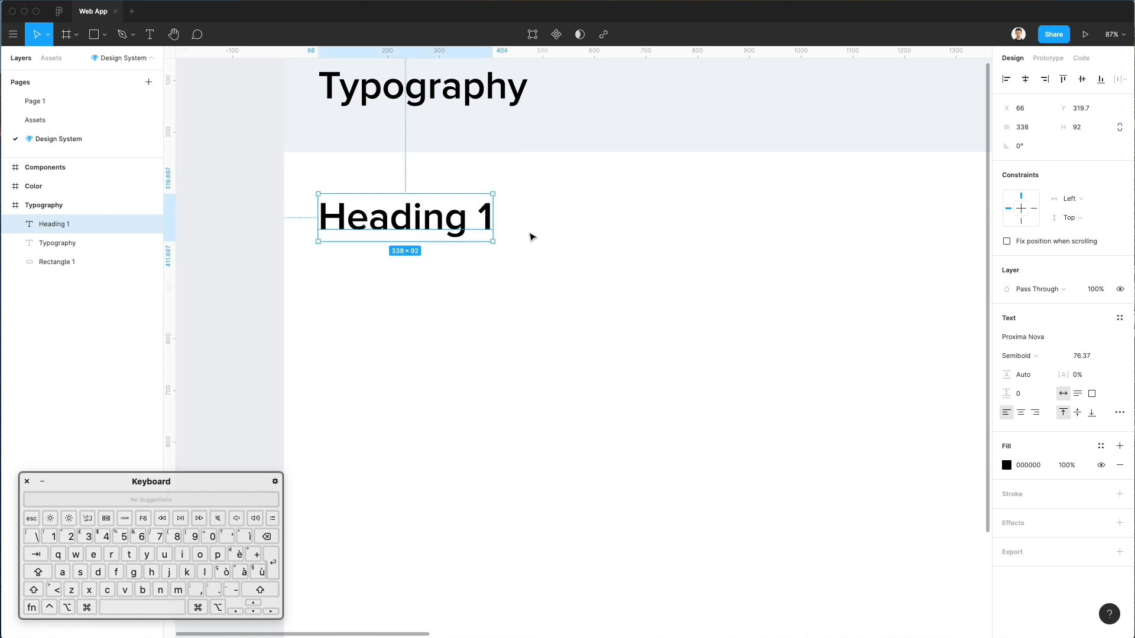
- Duplicate Heading 1 downward five times at equal spacing of about 129 to form a column of six headings
left_click_drag(385, 219, 400, 286)
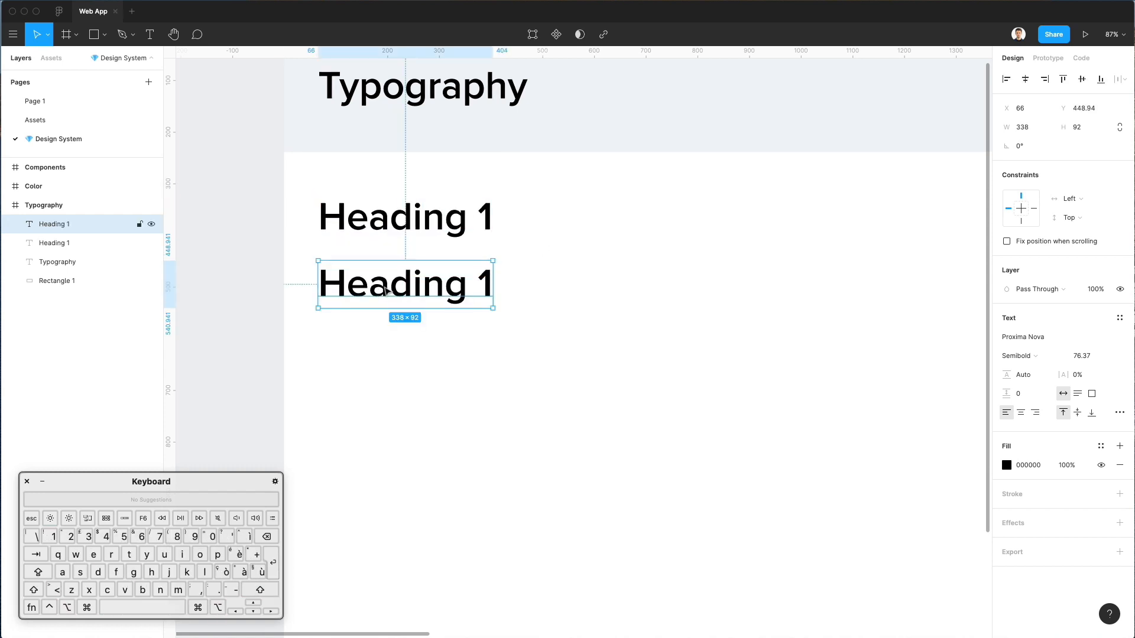
key("super+d")
key("super+d")
key("super+d")
key("super+d")
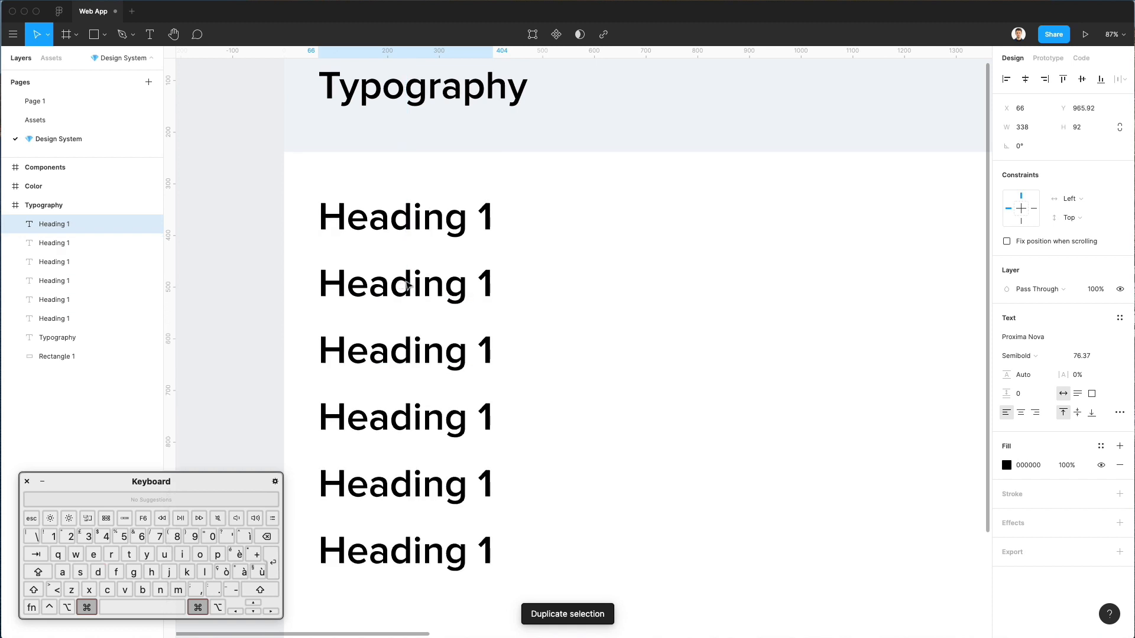
- Renumber the second and third headings in the column as "Heading 2" and "Heading 3"
scroll(532, 307, "down", 5)
left_click(451, 303)
key("Right")
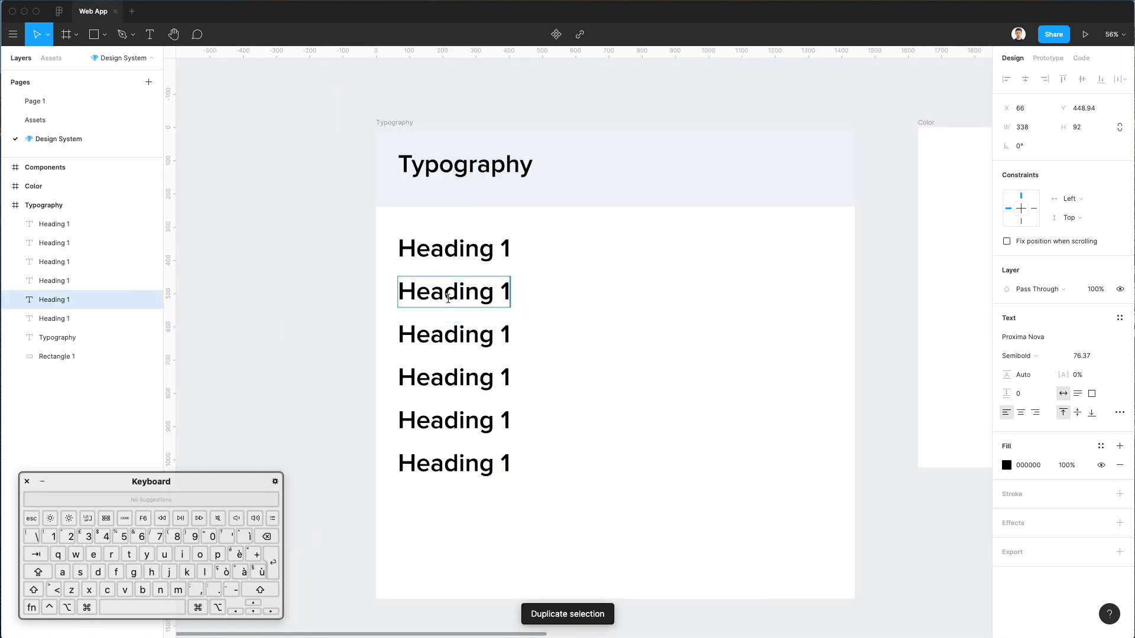
key("BackSpace")
type("2")
double_click(519, 338)
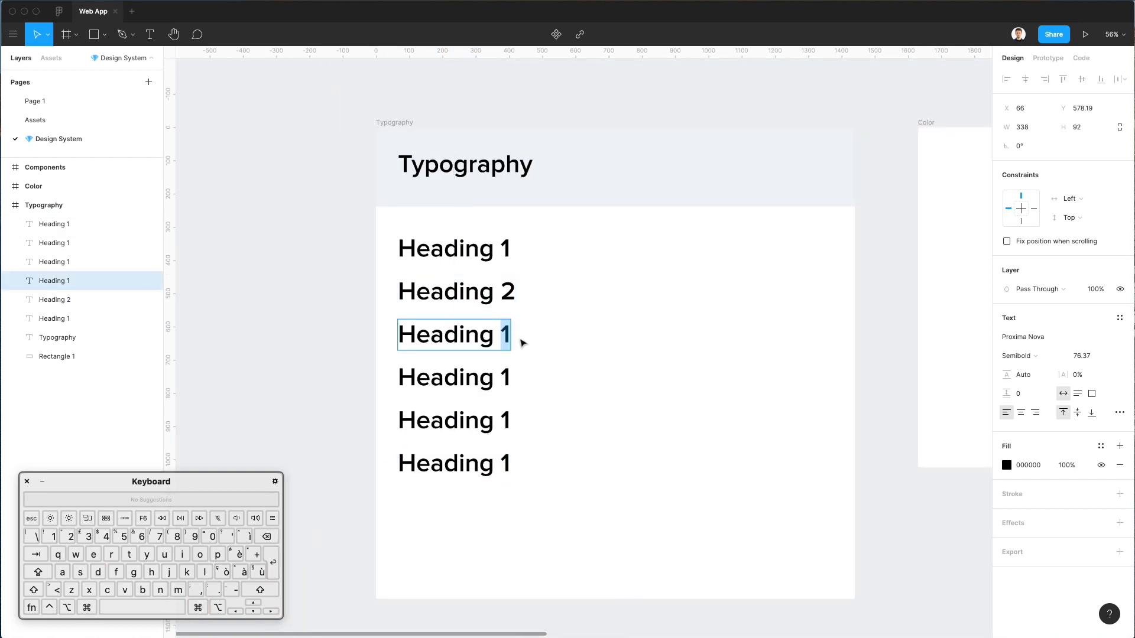
type("3")
- Renumber the last three headings in the column as "Heading 4", "Heading 5" and "Heading 6"
double_click(520, 380)
type("4")
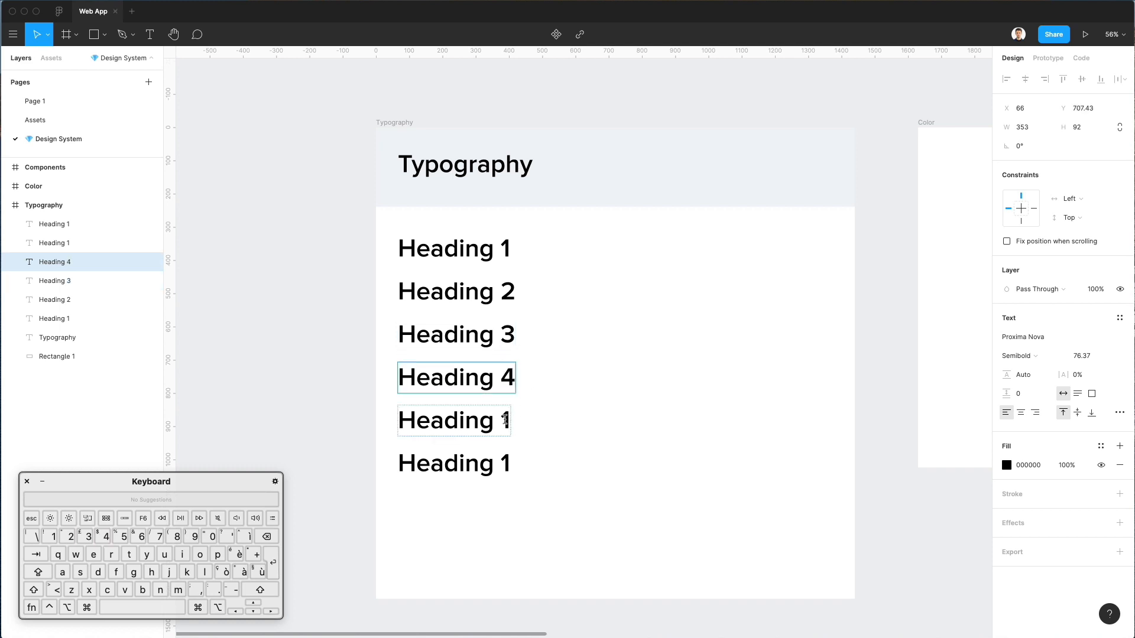
double_click(505, 421)
type("5")
double_click(505, 464)
type("6")
key("Escape")
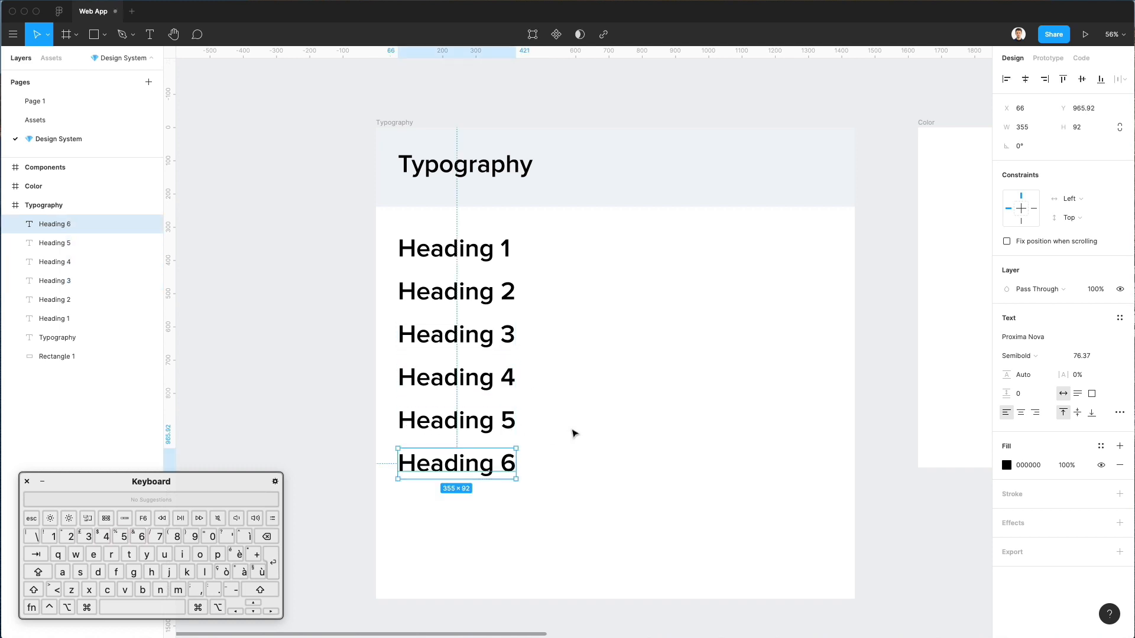
- Select all six headings, Heading 1 to Heading 6, and set their font size to 30
scroll(544, 287, "up", 5)
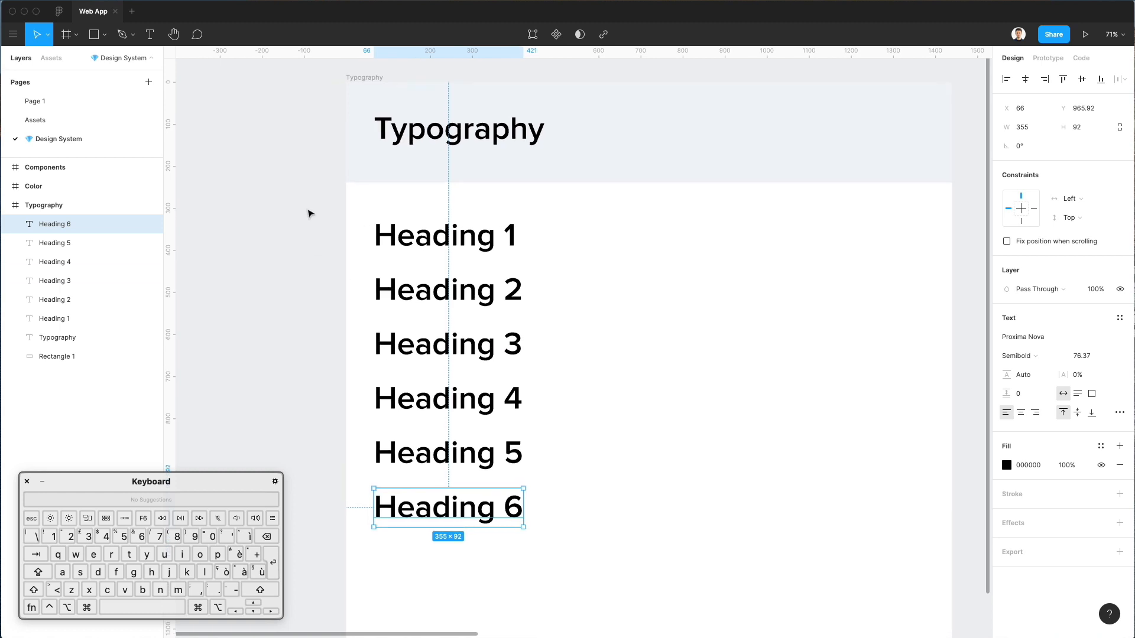
left_click_drag(334, 231, 450, 286)
left_click(588, 523)
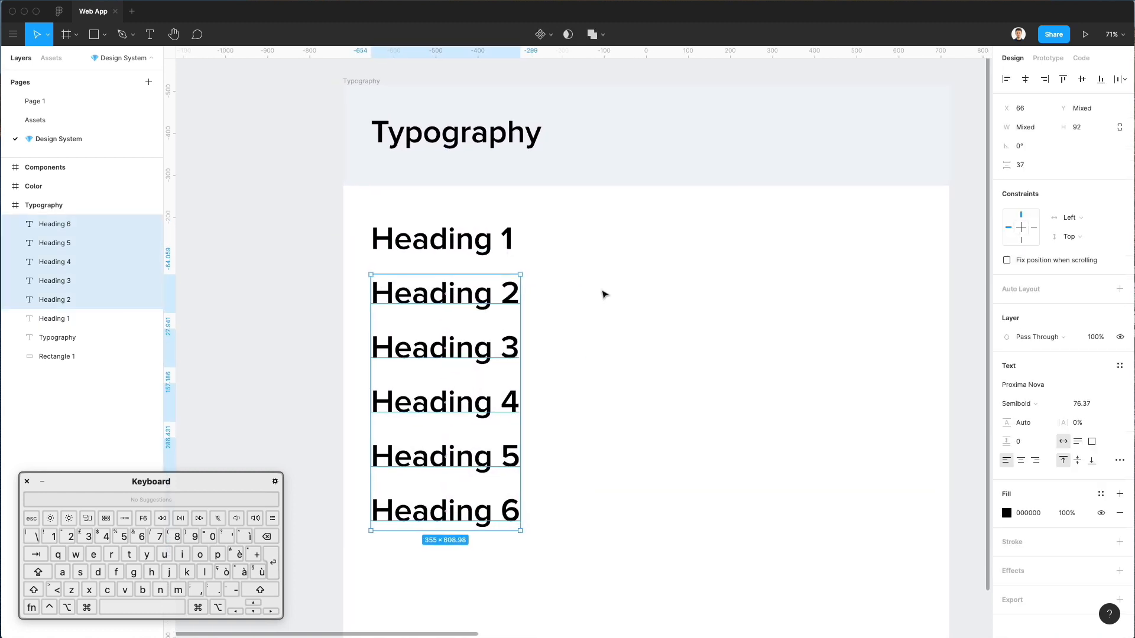
scroll(604, 295, "right", 1)
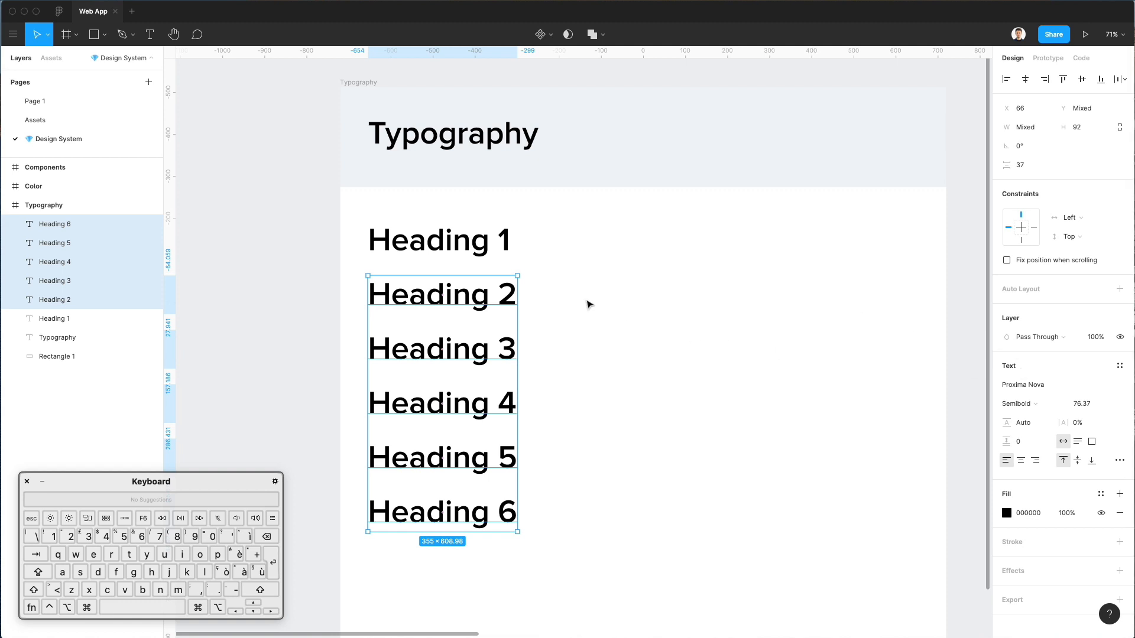
left_click_drag(343, 208, 550, 567)
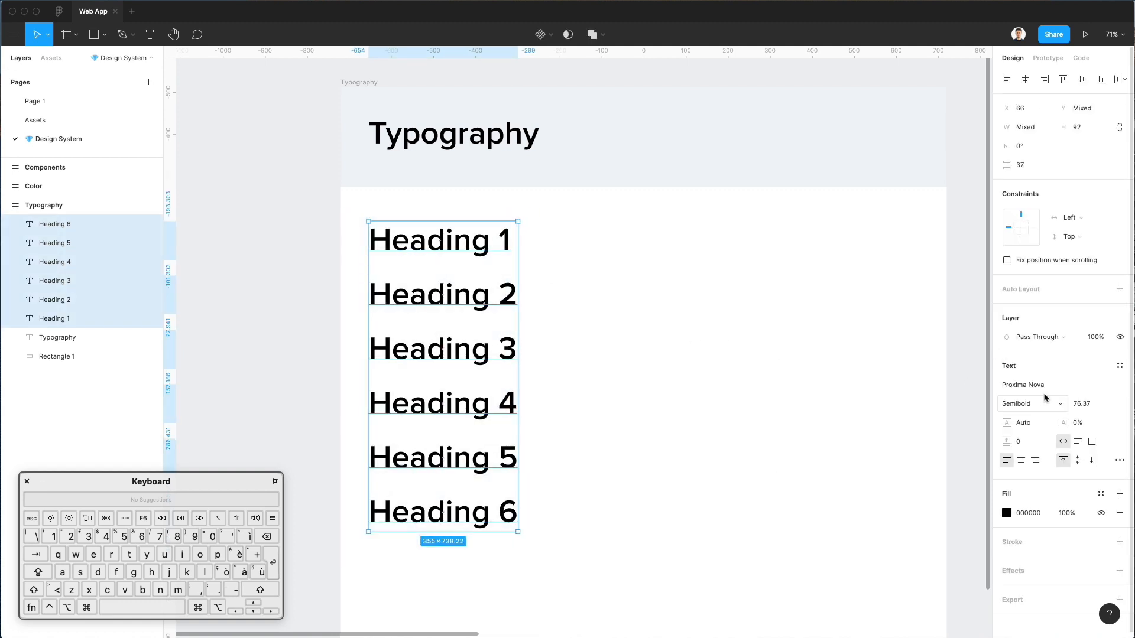
left_click(1091, 406)
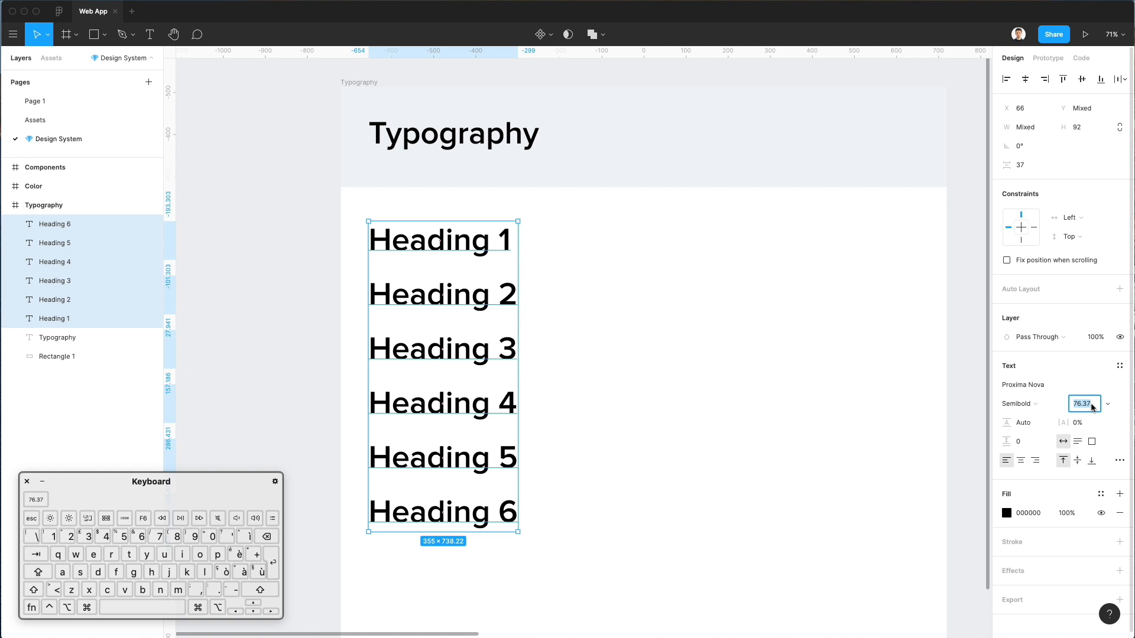
type("30")
key("Return")
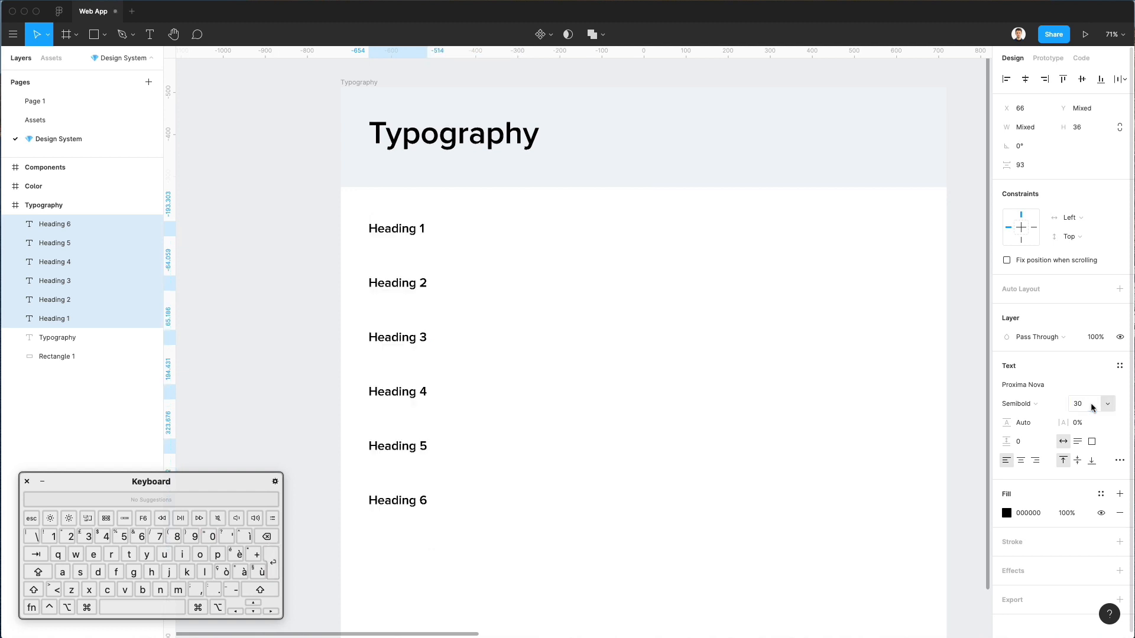
- Set the font size of Heading 1 to 60
left_click(523, 290)
left_click(398, 230)
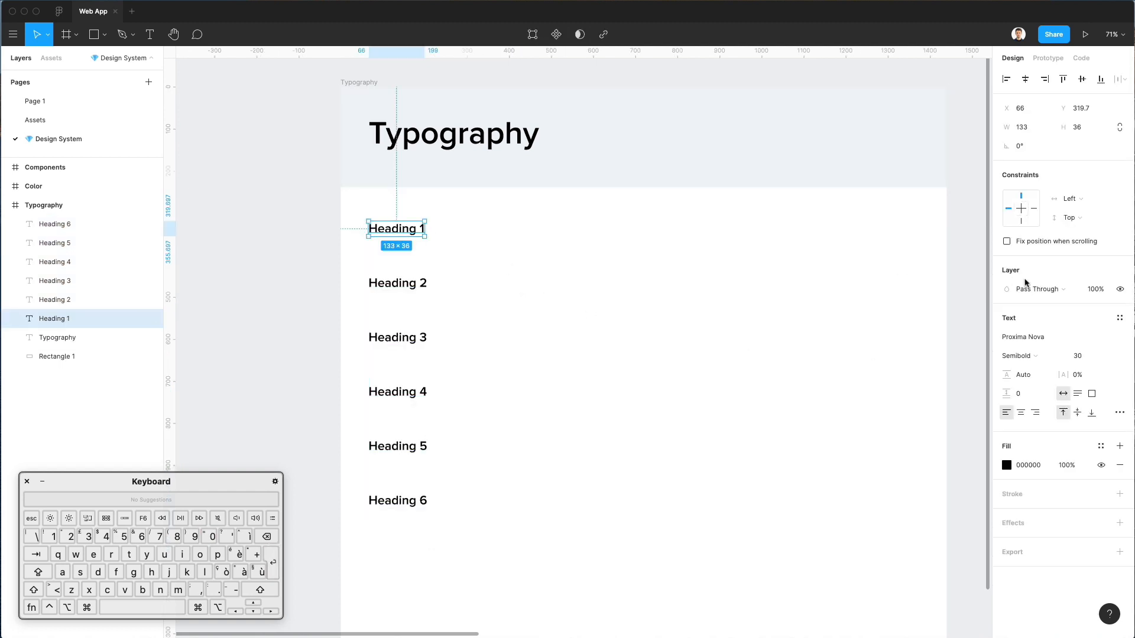
left_click(1090, 359)
key("shift+Up")
key("shift+Up")
key("shift+Up")
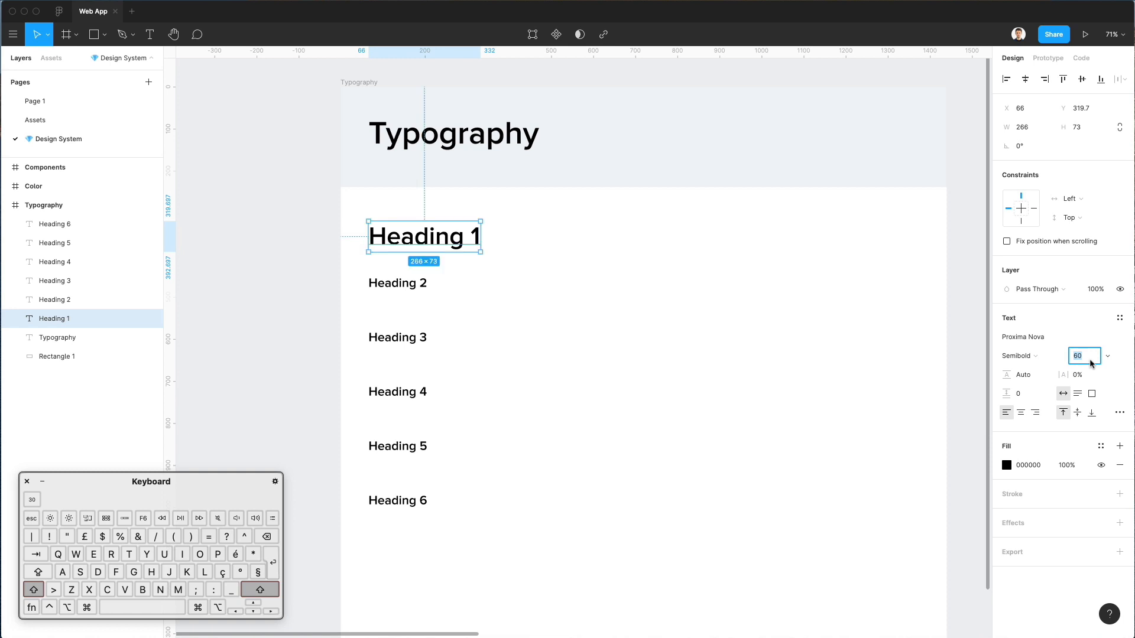
- Set the font size of Heading 2 to 50 and that of Heading 3 to 40
left_click(404, 283)
left_click(1082, 357)
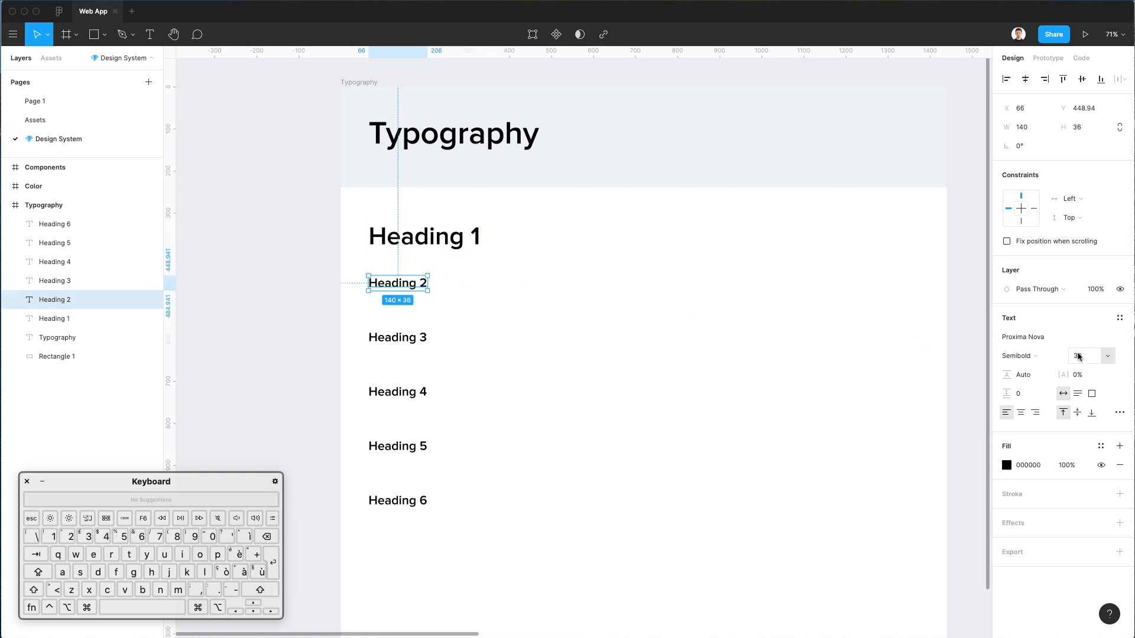
key("shift+Up")
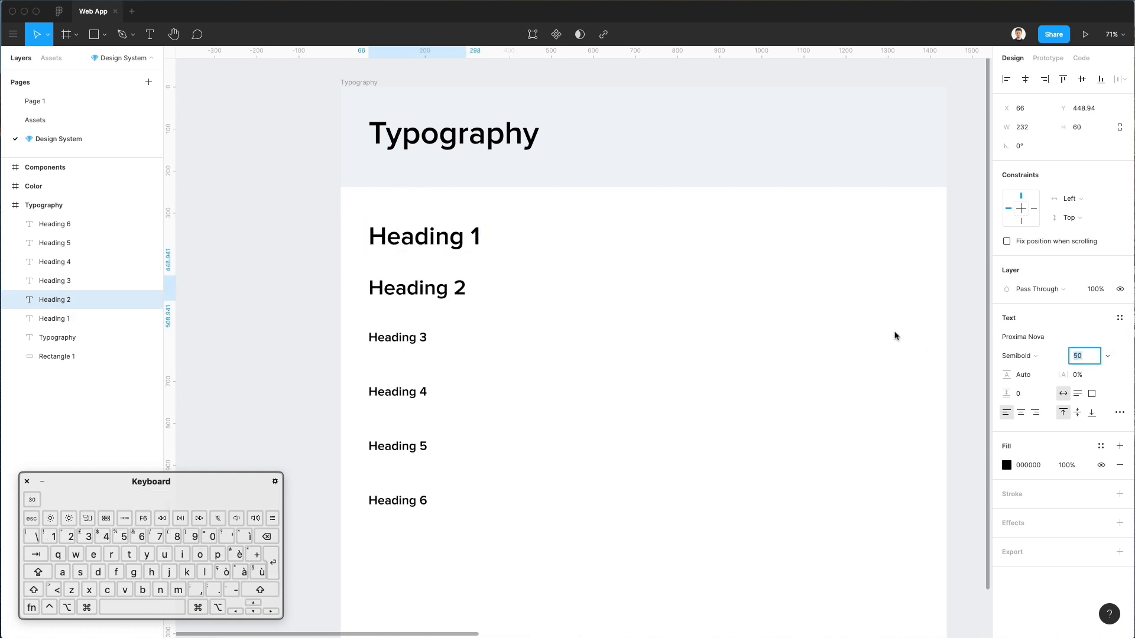
left_click(402, 338)
left_click(1082, 355)
key("shift+Up")
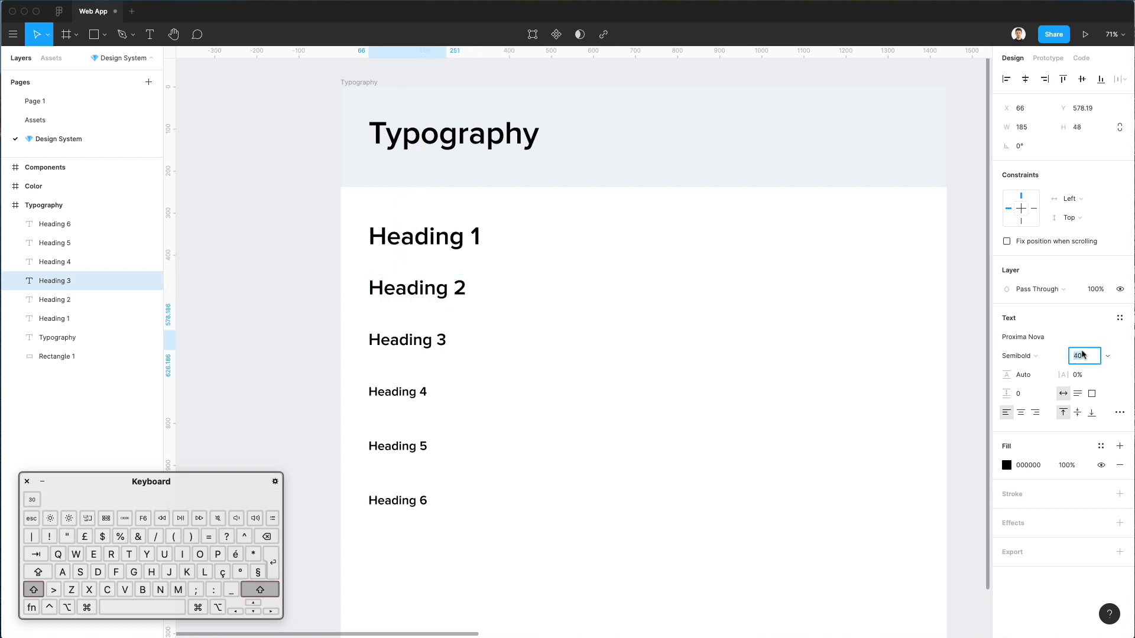
- Set the font size of Heading 4 to 20 and select the Heading 5 text
key("Tab")
left_click(1082, 356)
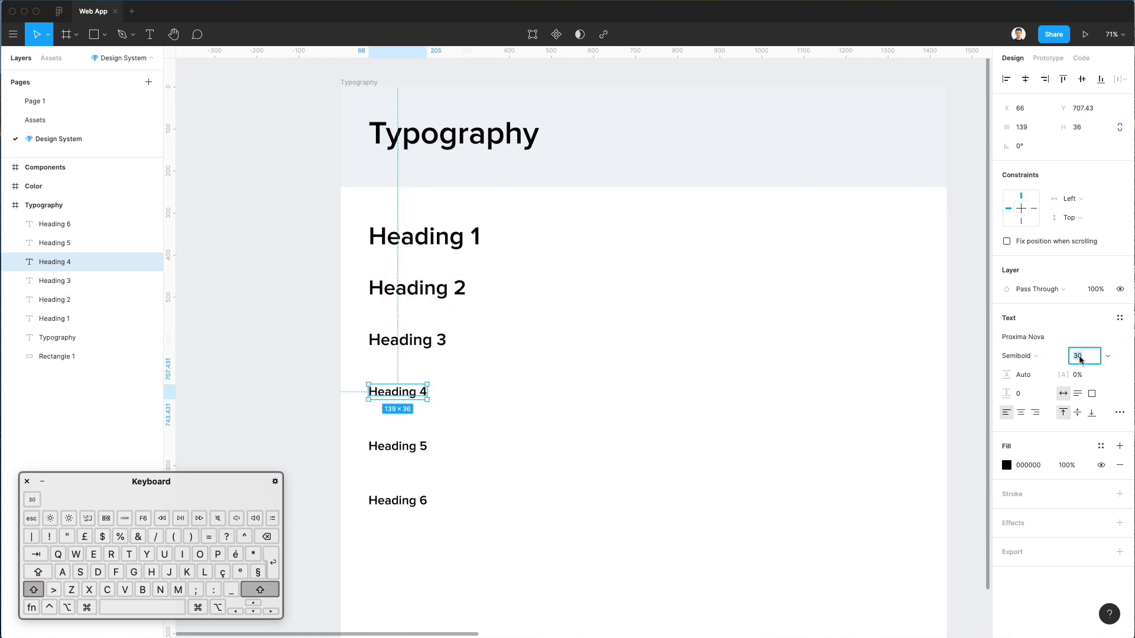
key("shift+Down")
left_click(399, 438)
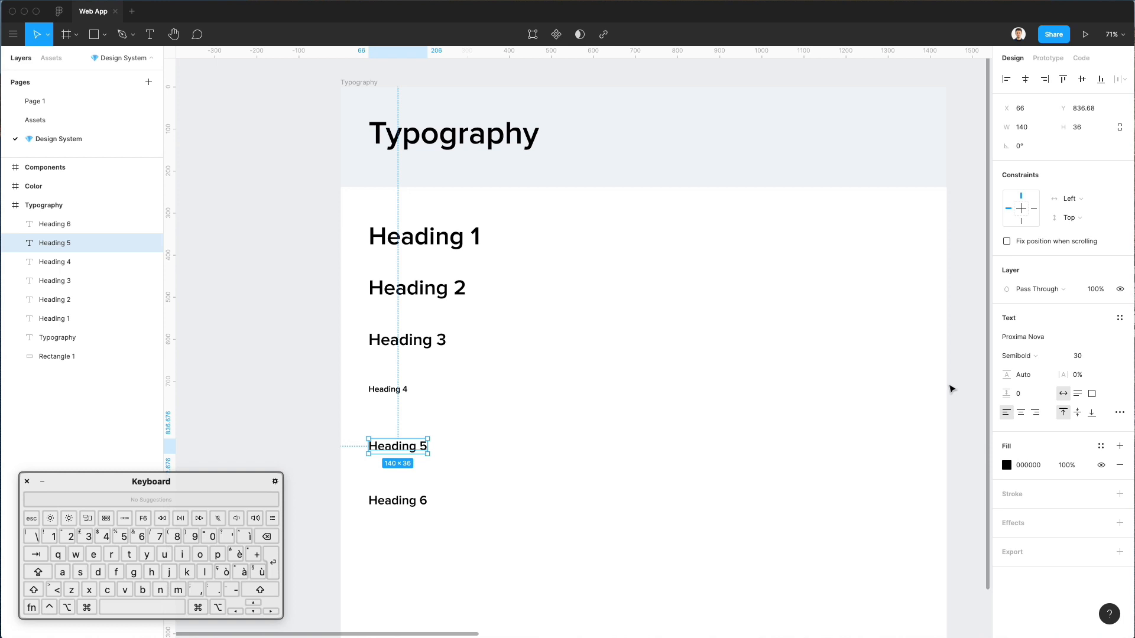
- Set the font size of Heading 5 to 20 and that of Heading 4 to 25
left_click(1073, 357)
key("shift+Down")
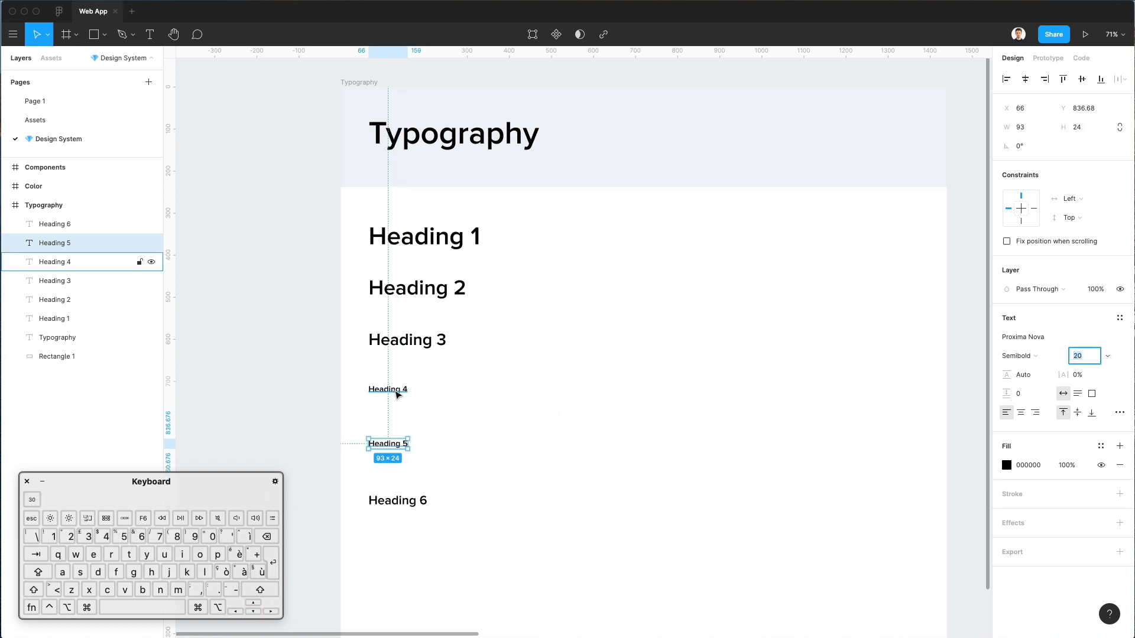
left_click(386, 389)
left_click(1082, 356)
key("Up")
key("Up")
key("Up")
key("Up")
key("Up")
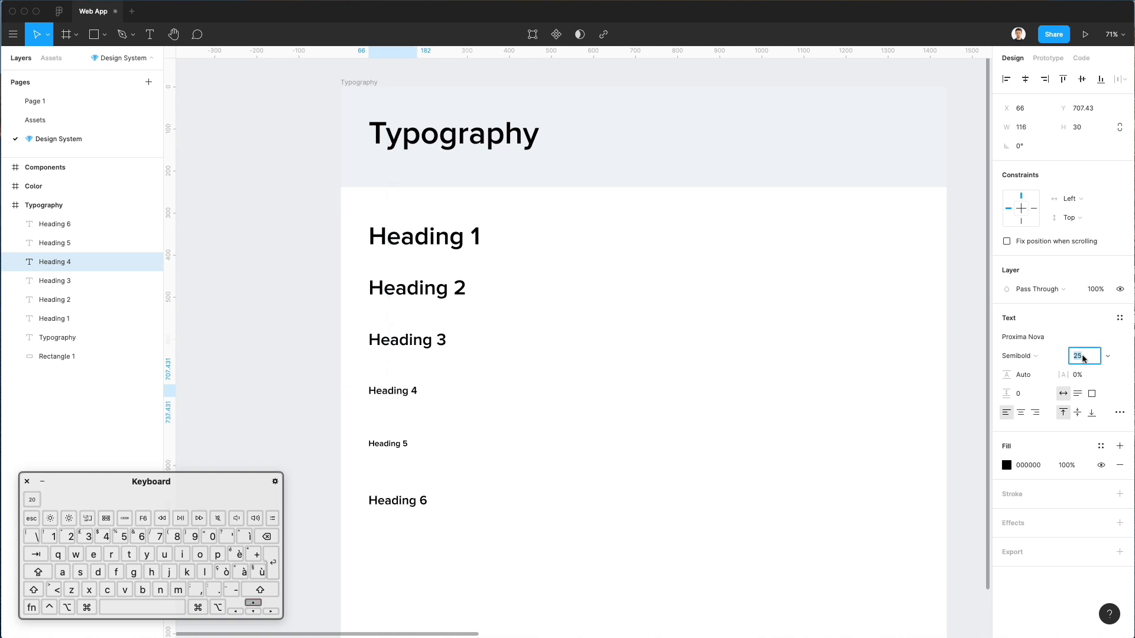
left_click(454, 387)
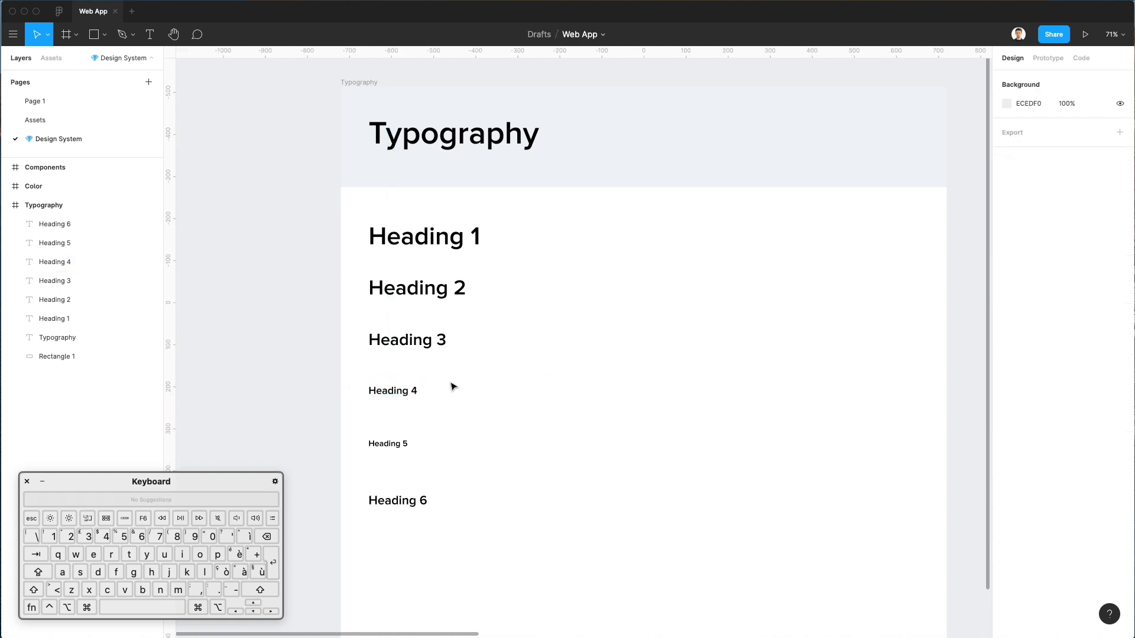
- Set the font size of Heading 6 to 16
left_click(396, 505)
left_click(1094, 356)
key("shift+Down")
key("shift+Down")
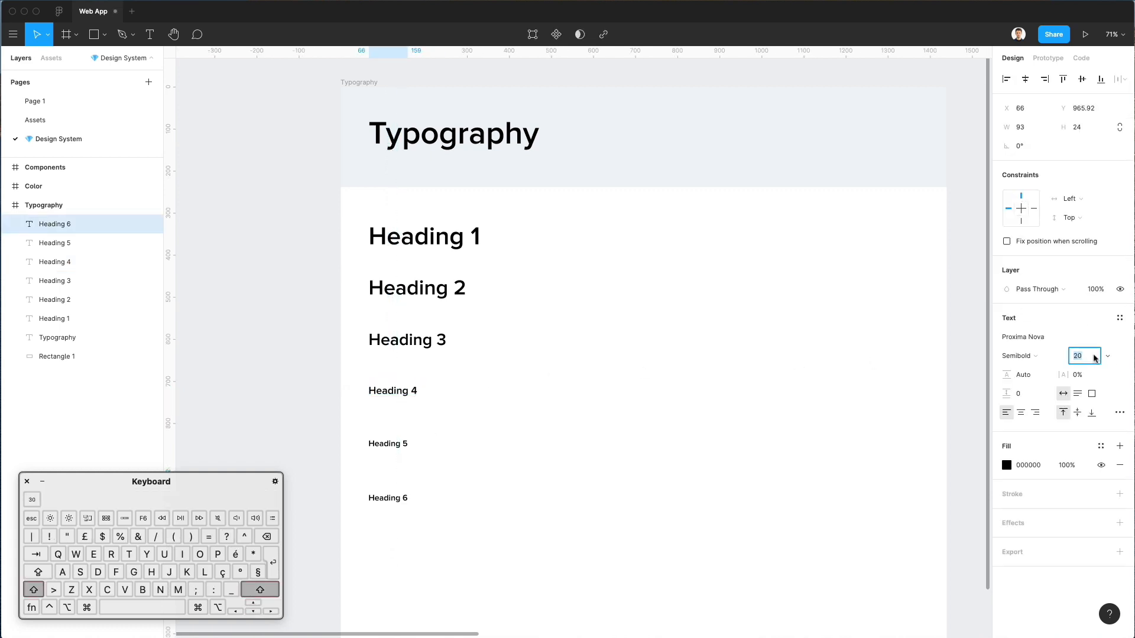
key("Up")
key("Up")
key("Up")
key("Up")
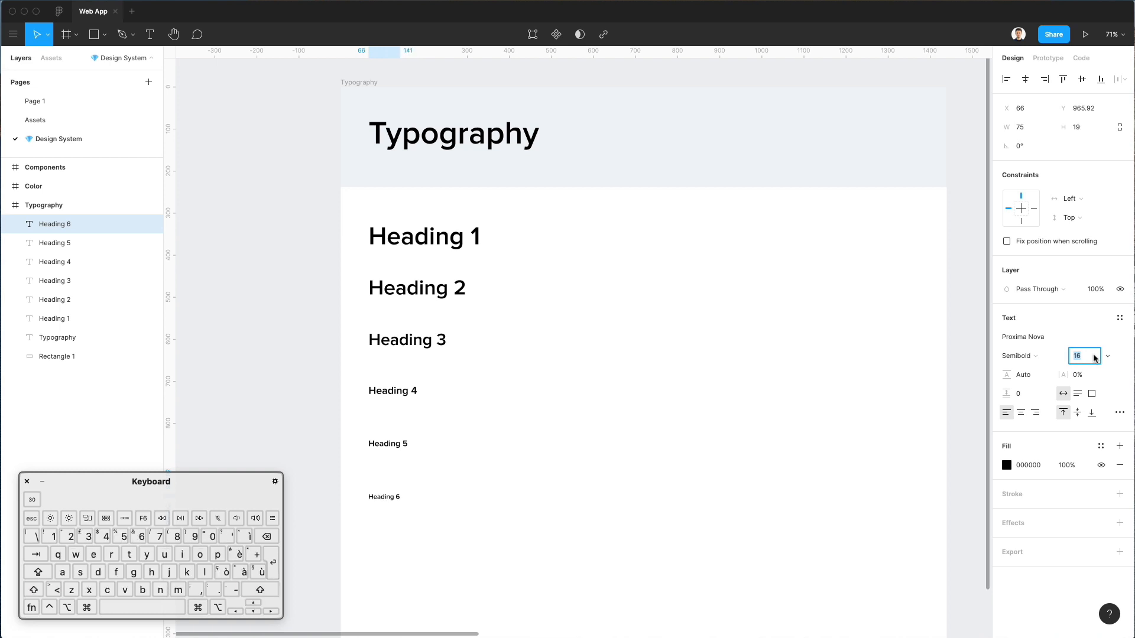
left_click(453, 387)
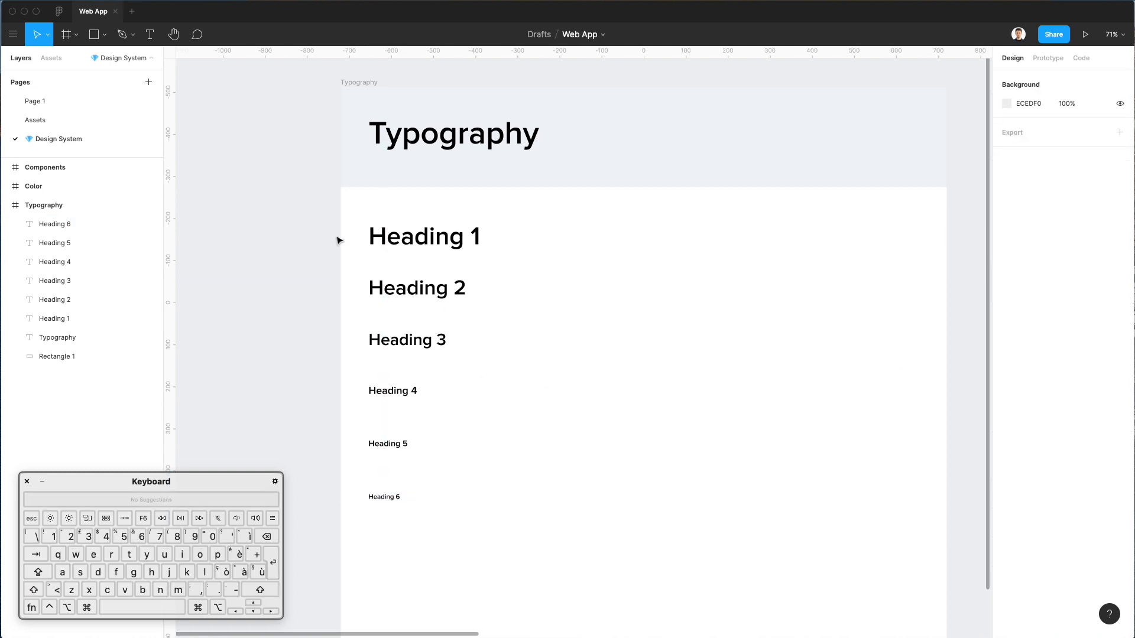
- Select all six headings and distribute them with equal vertical spacing
left_click_drag(353, 223, 449, 600)
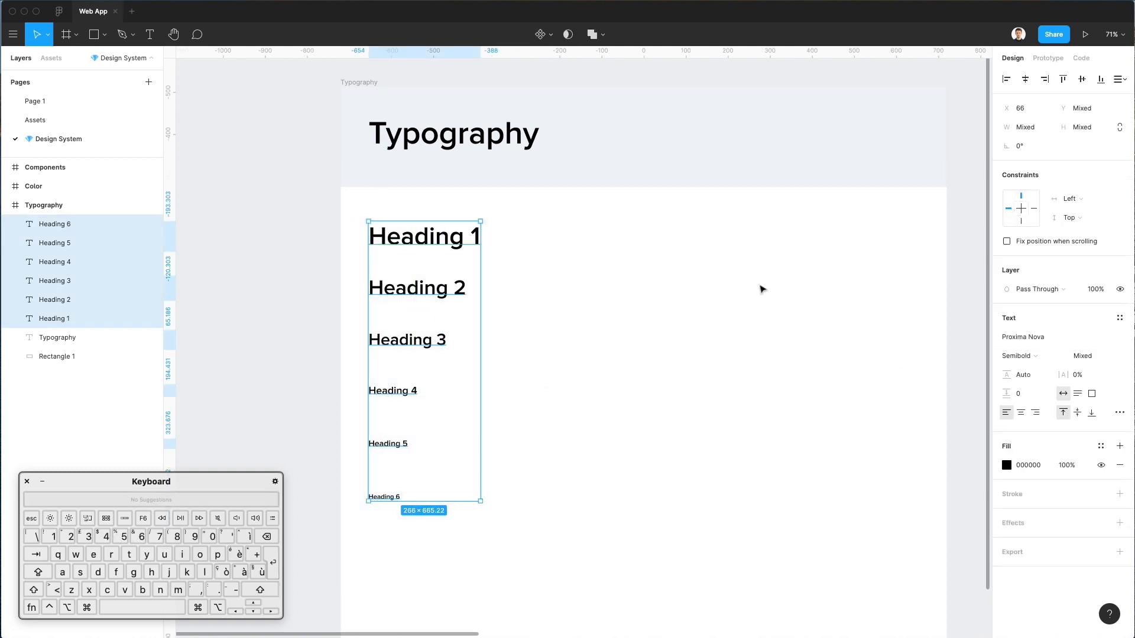
left_click(1120, 78)
left_click(1040, 115)
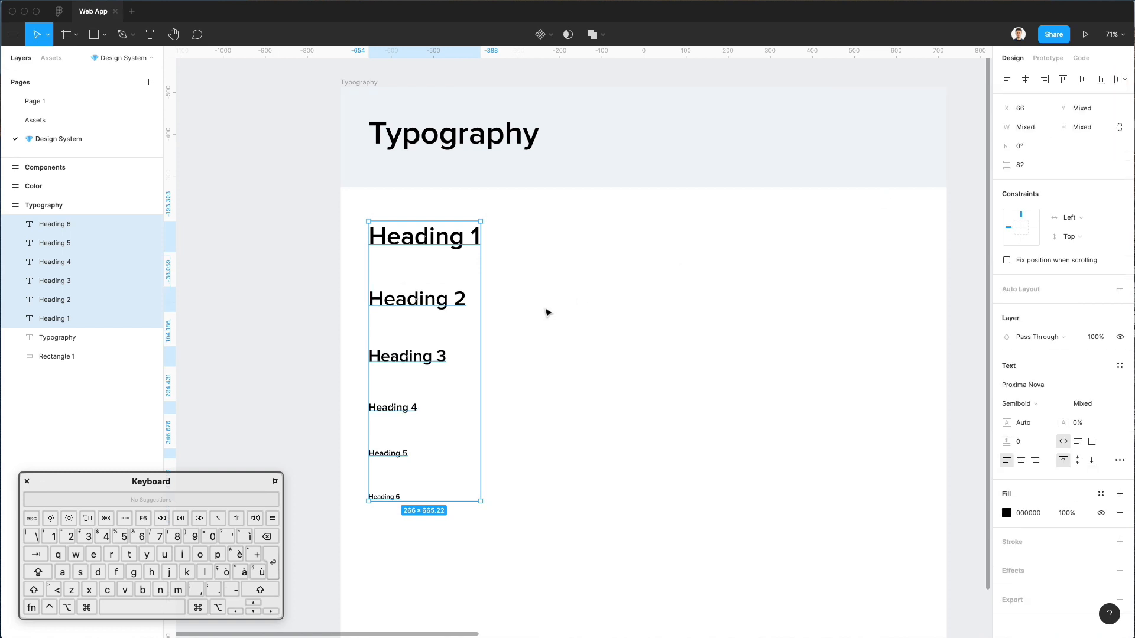
left_click(548, 313)
- Copy frame 1, the subscriptions profile screen, from Page 1
scroll(544, 311, "down", 3)
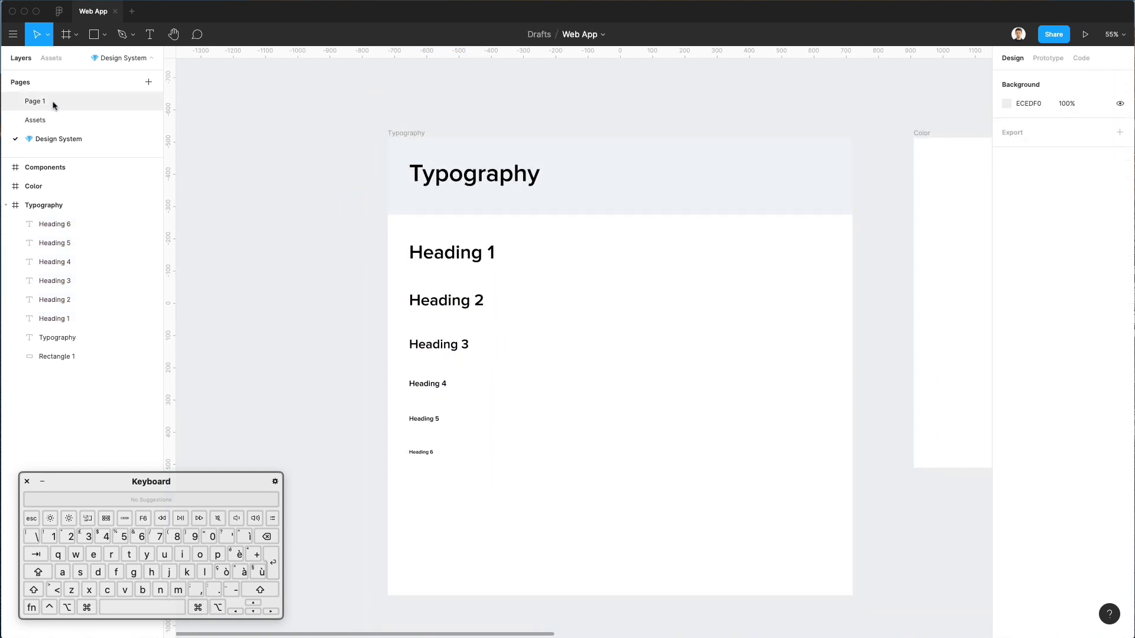
left_click(53, 104)
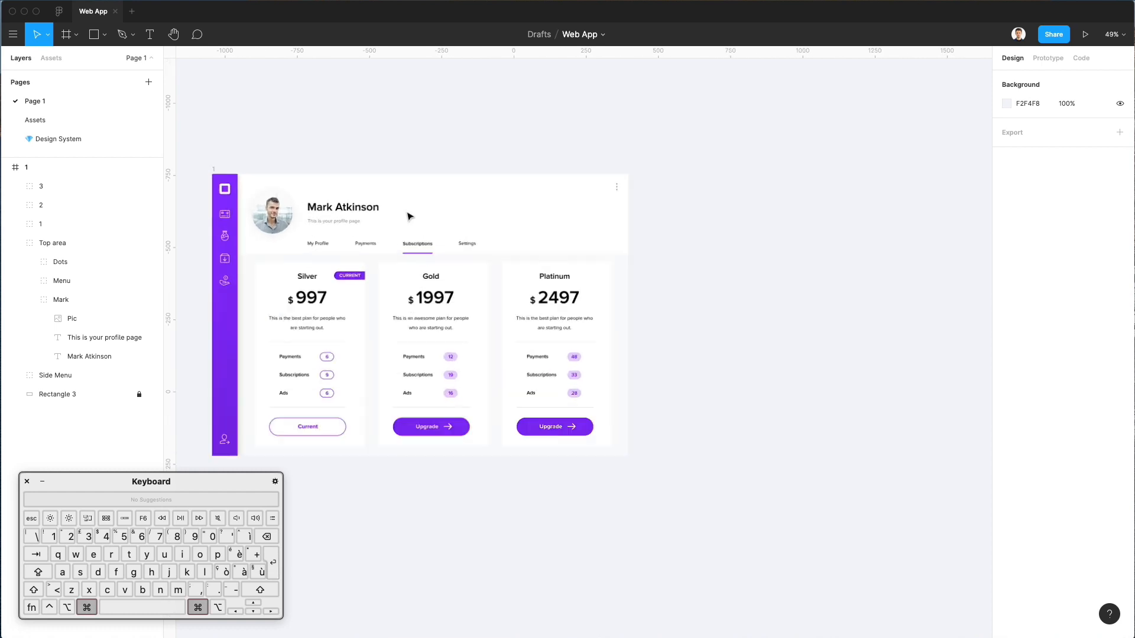
scroll(410, 217, "up", 5, "super")
scroll(381, 120, "down", 2)
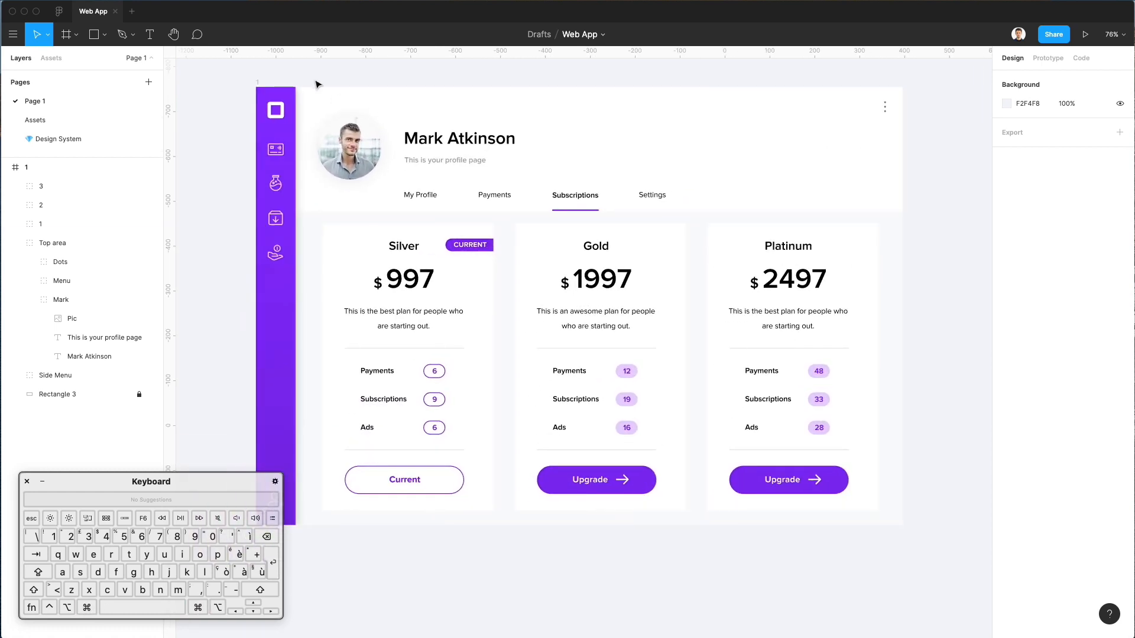
left_click(269, 83)
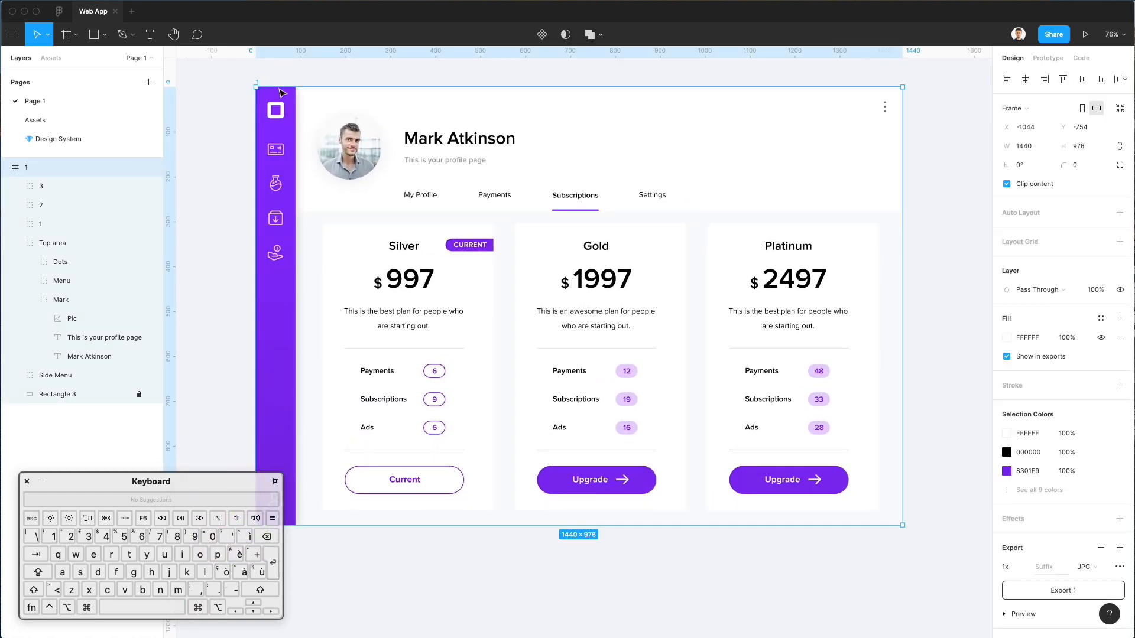
- Paste the copied subscriptions screen on the Design System page and place it beside the Typography frame, on its left
left_click(79, 140)
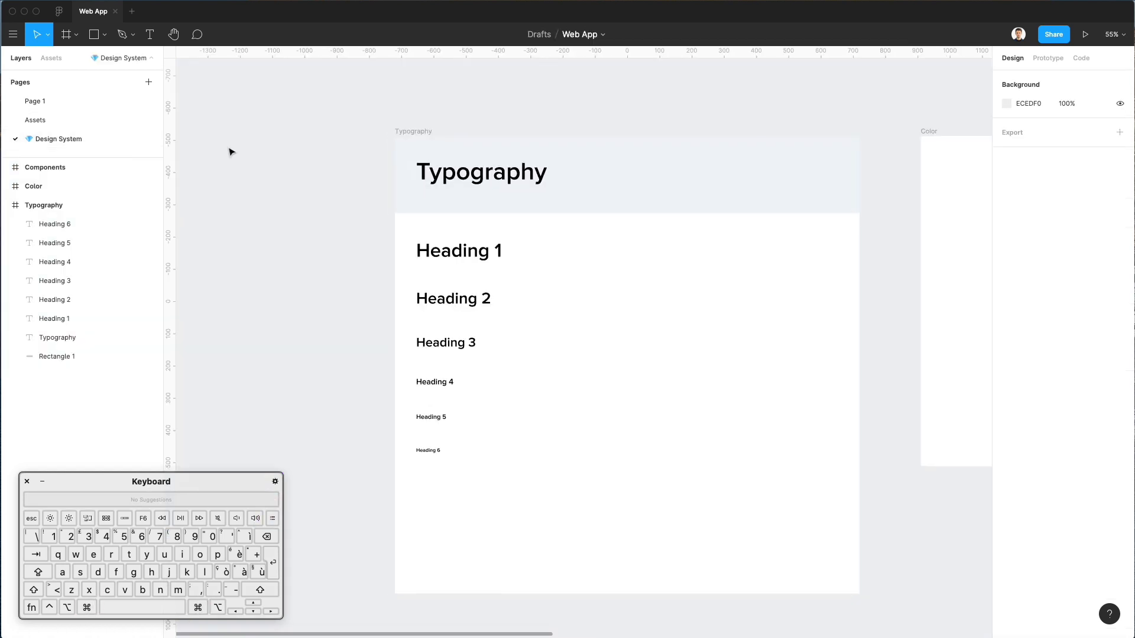
scroll(228, 150, "left", 5)
key("super+v")
left_click_drag(583, 289, 437, 237)
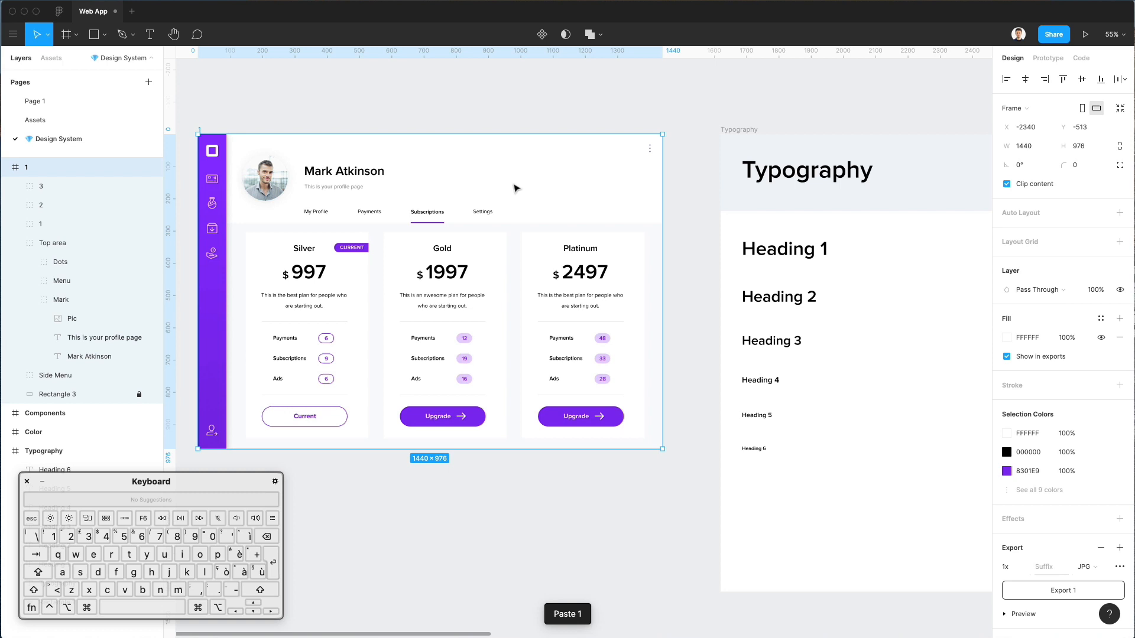
left_click(640, 108)
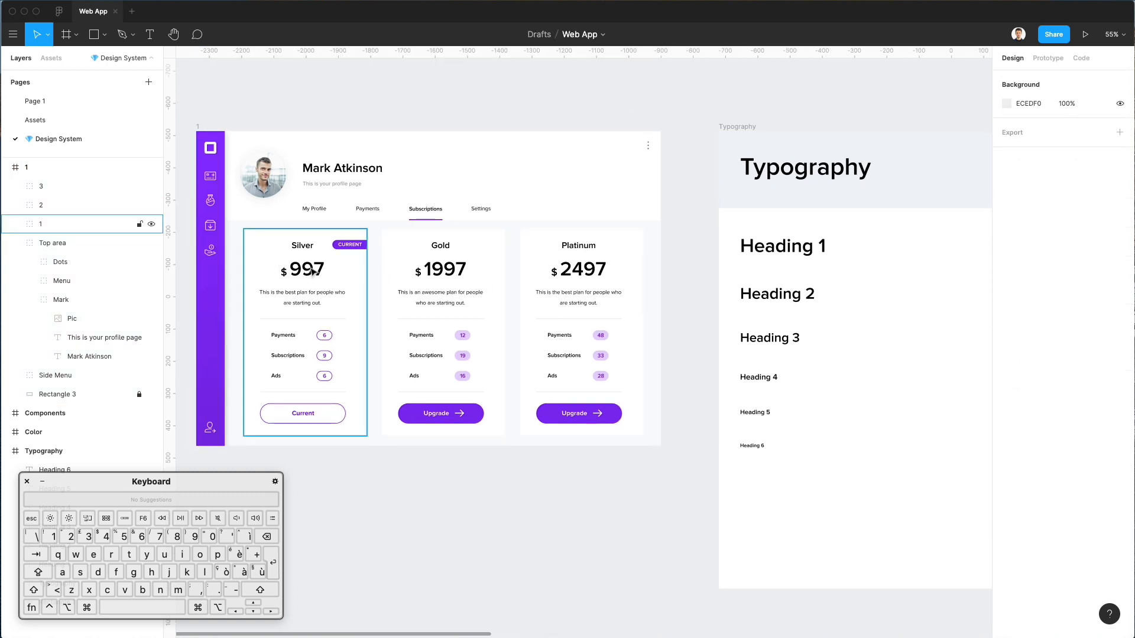
- Examine the Platinum card's price text and compare the subscription screen's text sizes with the headings in the Typography frame
left_click(609, 270, "super")
scroll(594, 275, "up", 3)
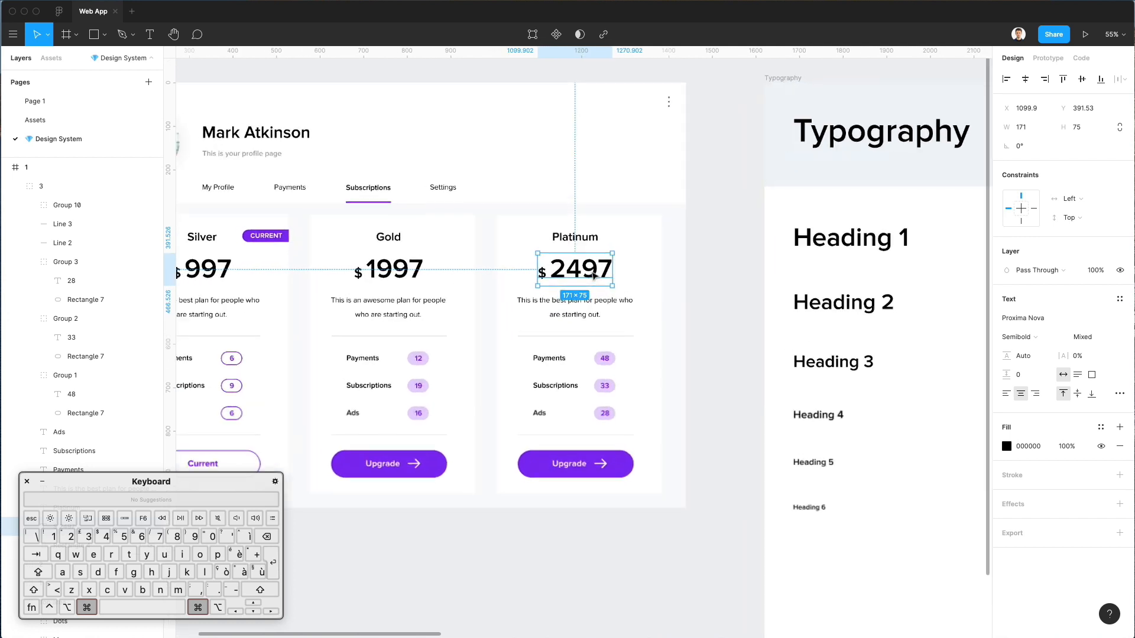
scroll(609, 271, "right", 5)
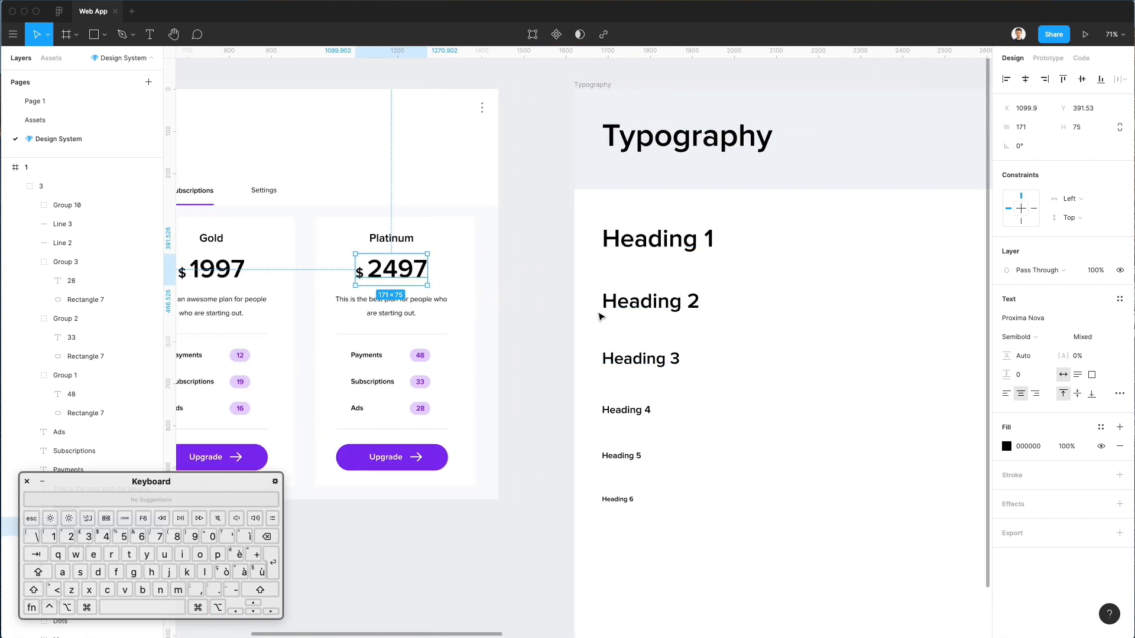
scroll(429, 280, "left", 4)
scroll(631, 280, "right", 6)
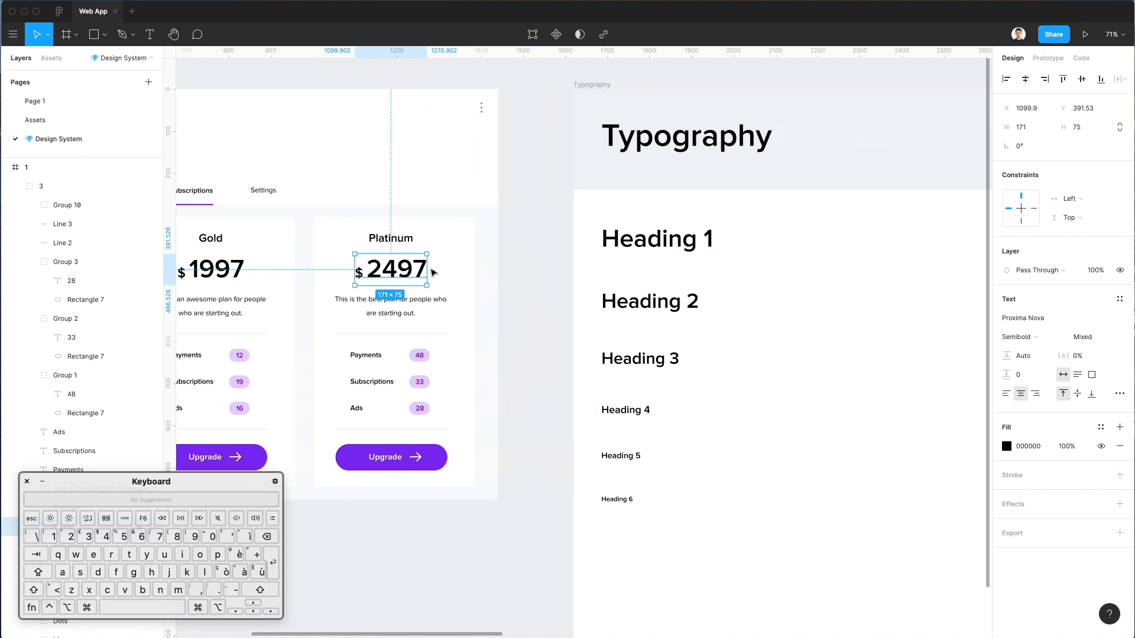
scroll(581, 347, "down", 5)
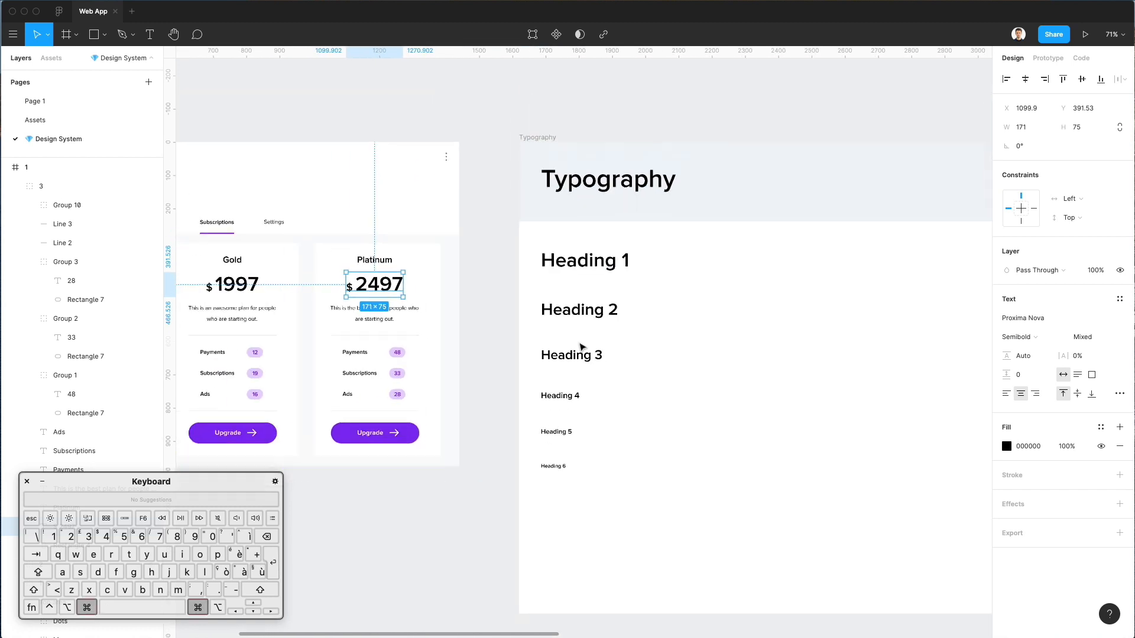
scroll(588, 340, "left", 2)
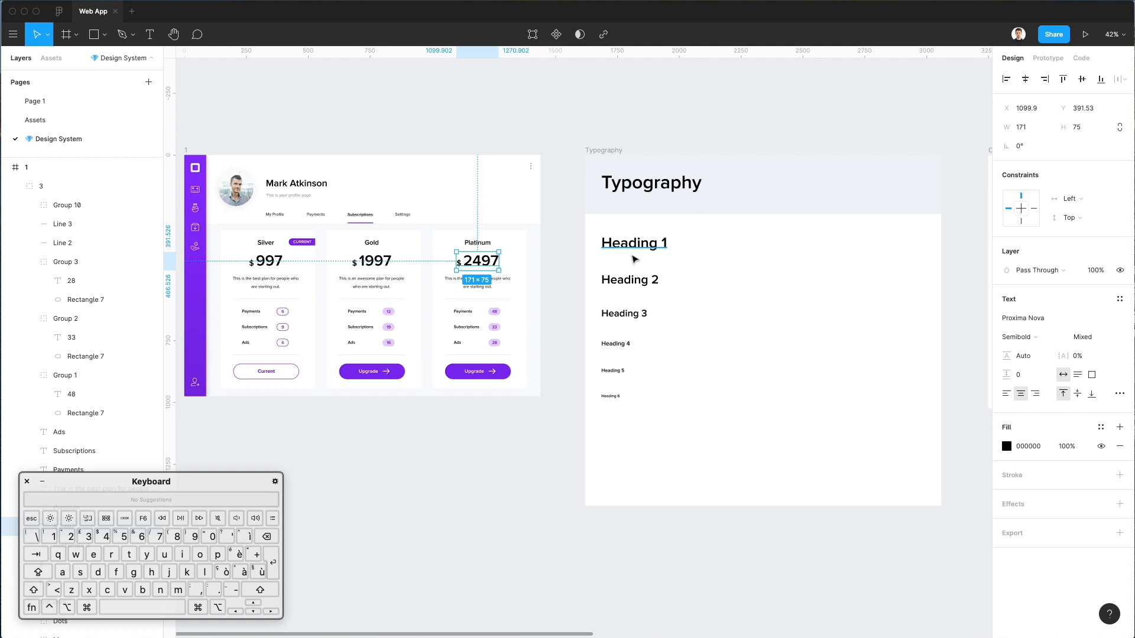
left_click(689, 264)
scroll(689, 264, "down", 3)
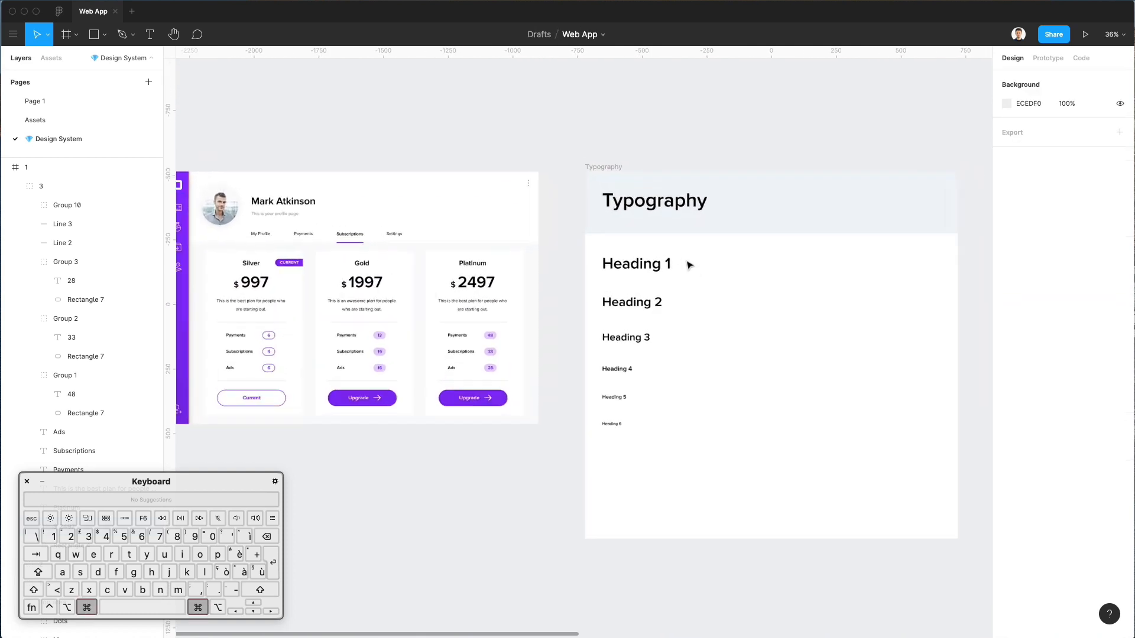
scroll(689, 264, "up", 5)
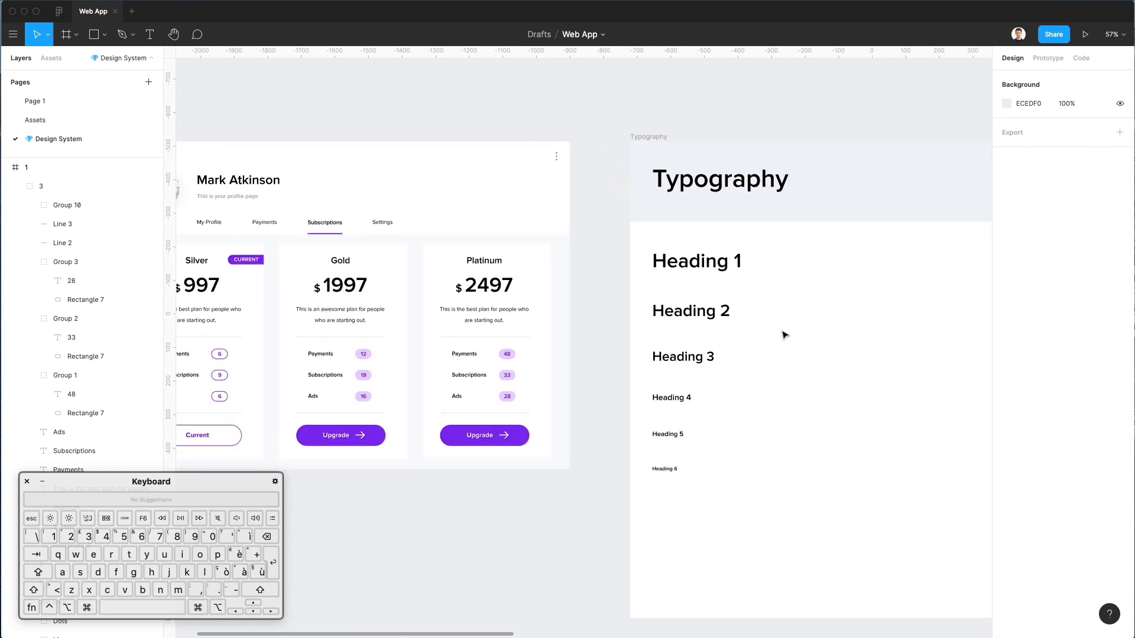
scroll(682, 296, "down", 1)
scroll(681, 296, "left", 1)
scroll(676, 297, "up", 2)
scroll(671, 294, "left", 1)
scroll(671, 294, "up", 1)
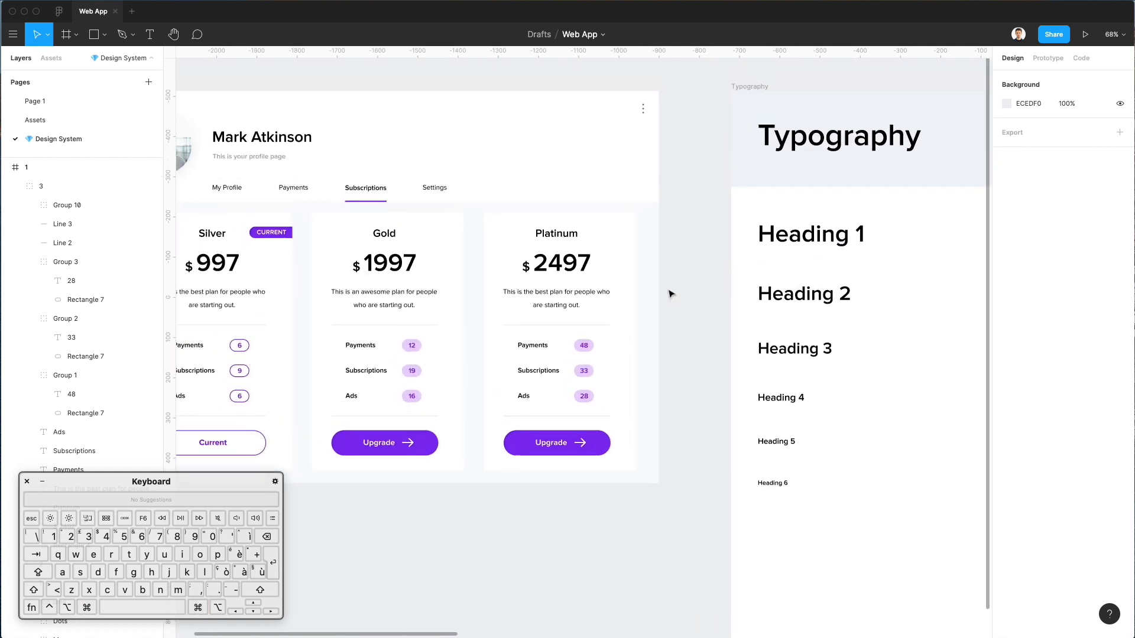
scroll(743, 244, "left", 2)
scroll(788, 273, "down", 1)
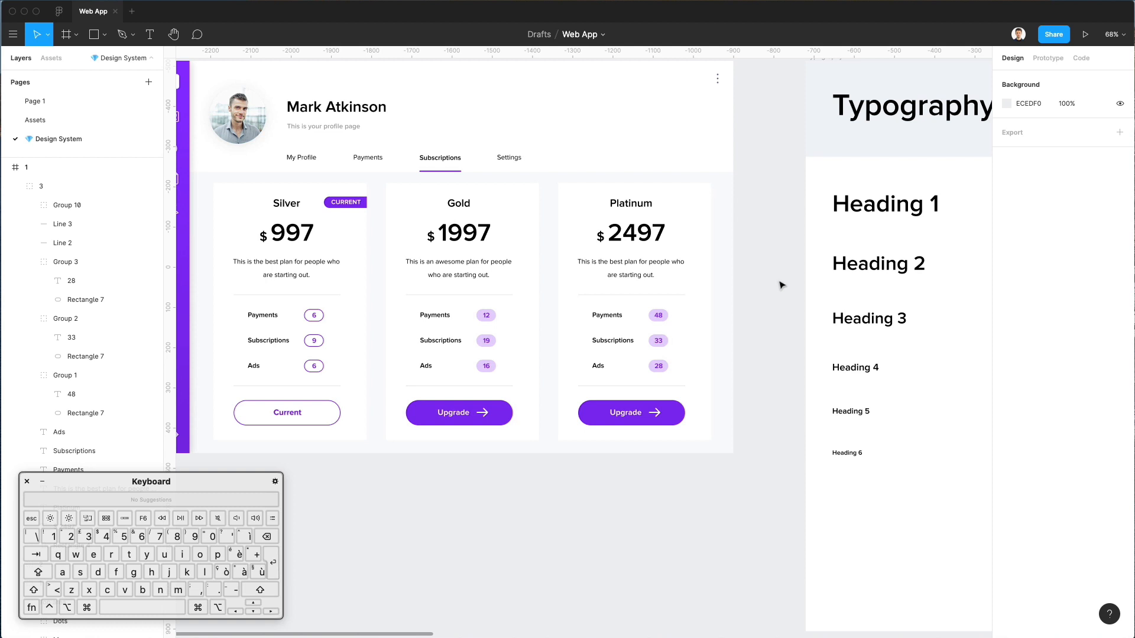
scroll(781, 285, "right", 6)
- Set the font size of the digits 497 in the Platinum card's price to 61
left_click(454, 222, "super")
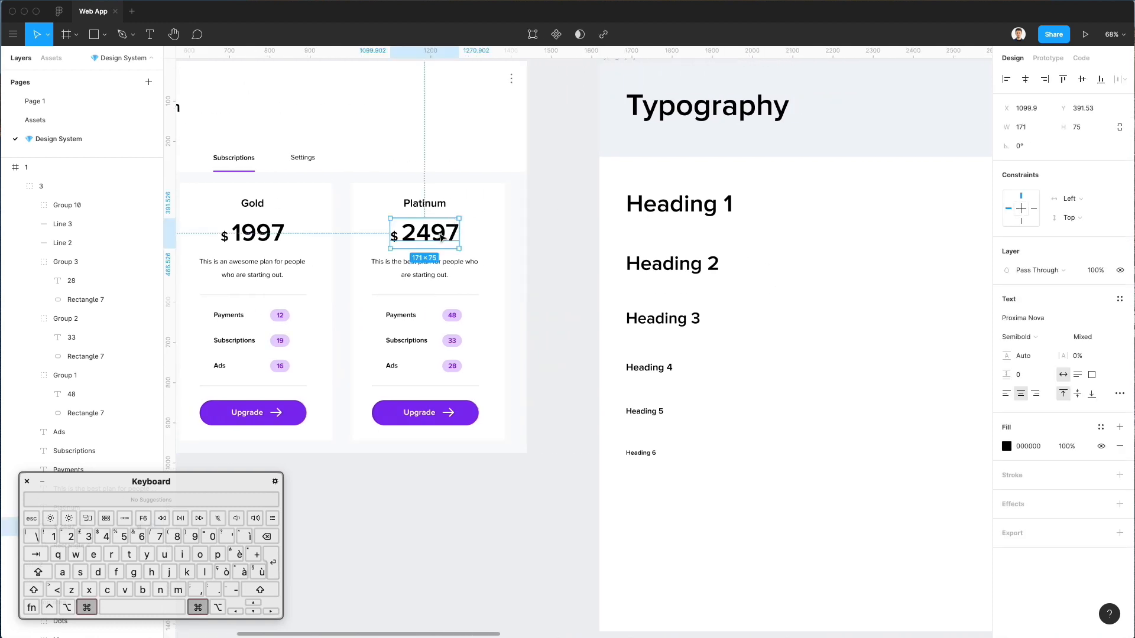
double_click(441, 237)
left_click_drag(418, 232, 456, 231)
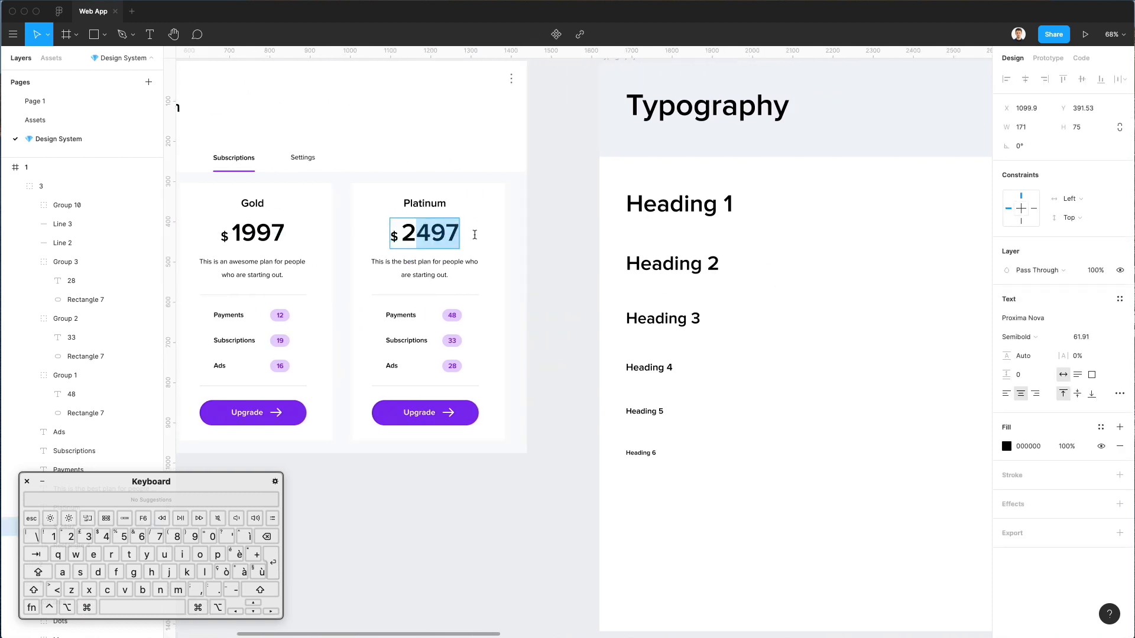
left_click(1087, 341)
type("61")
key("Return")
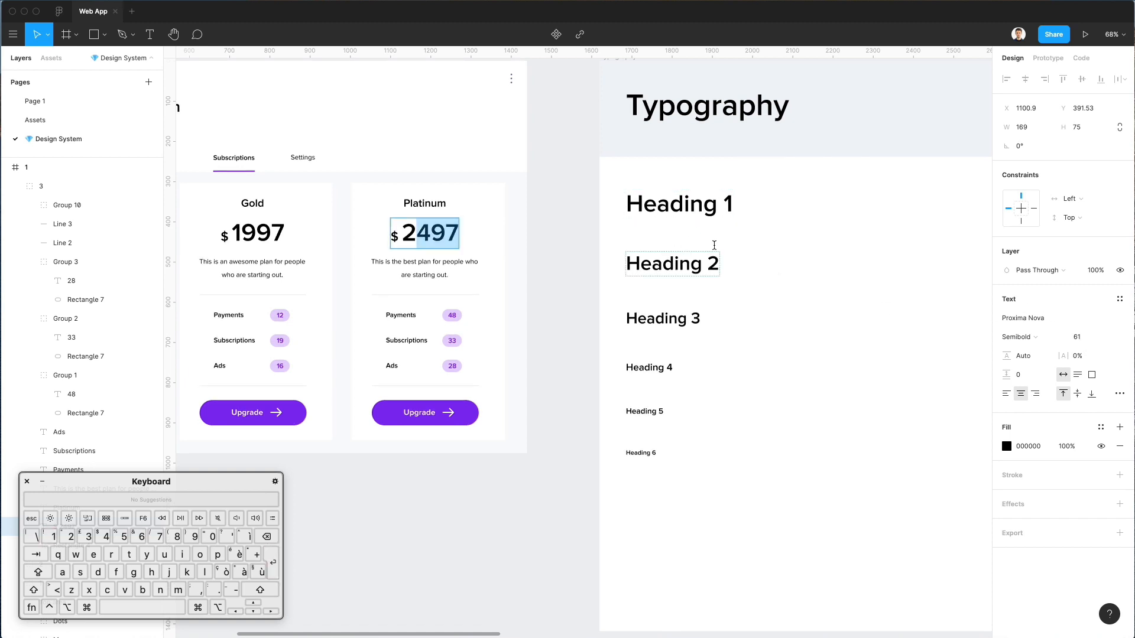
key("Escape")
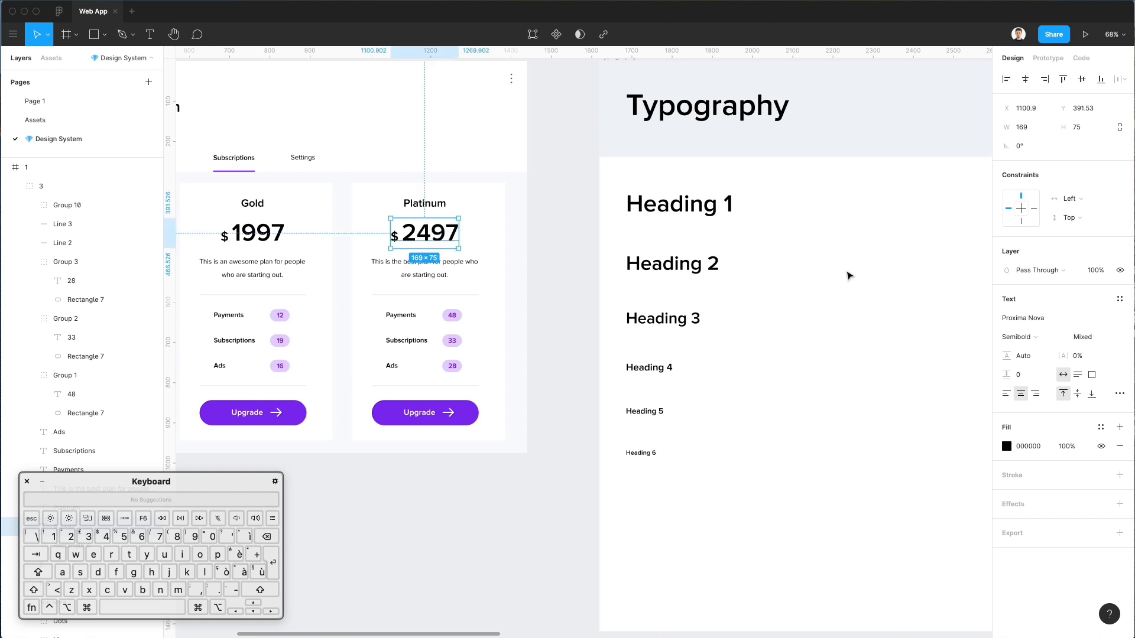
- Check the font size of the Platinum price's last two digits and set Heading 1 to the matching size of 61
double_click(461, 233)
left_click(460, 230)
key("shift+Left")
key("shift+Left")
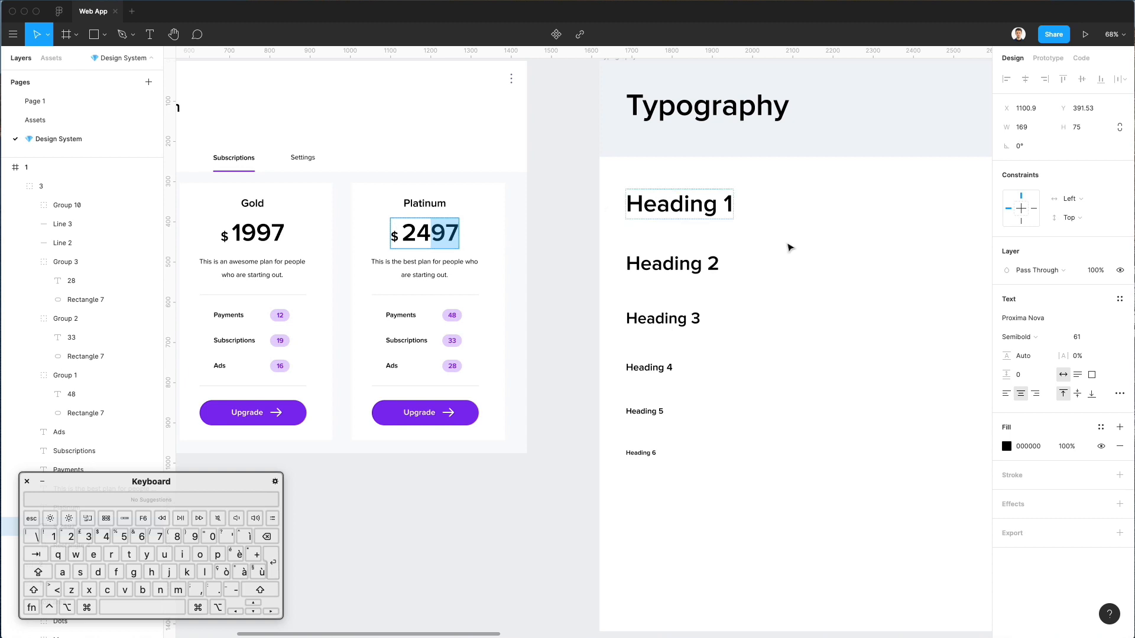
double_click(715, 201)
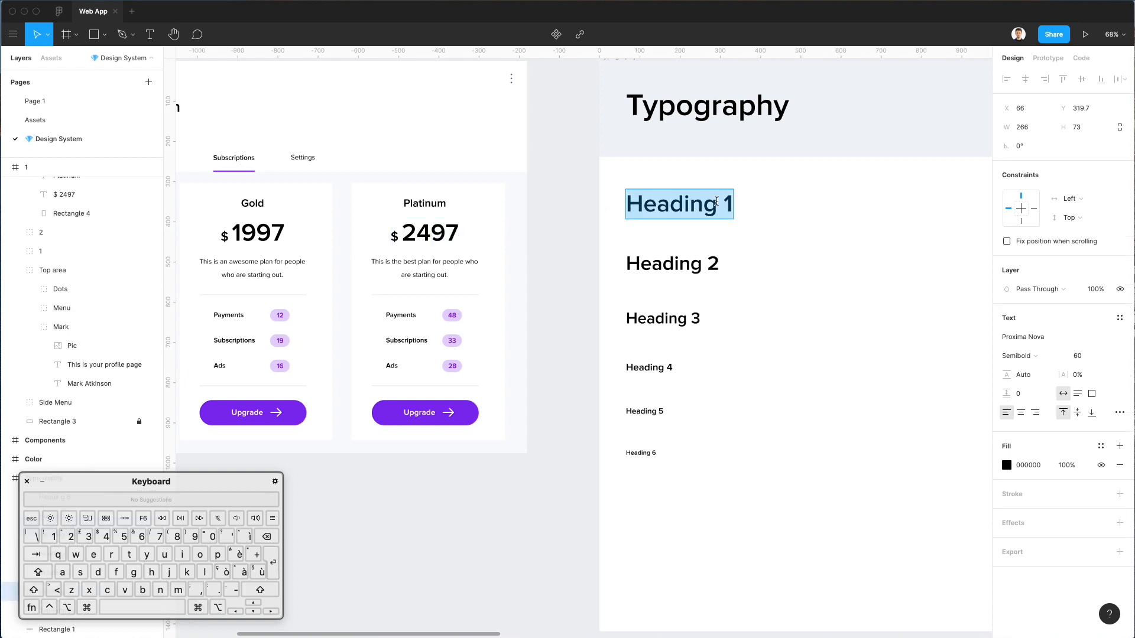
left_click(1086, 357)
key("Up")
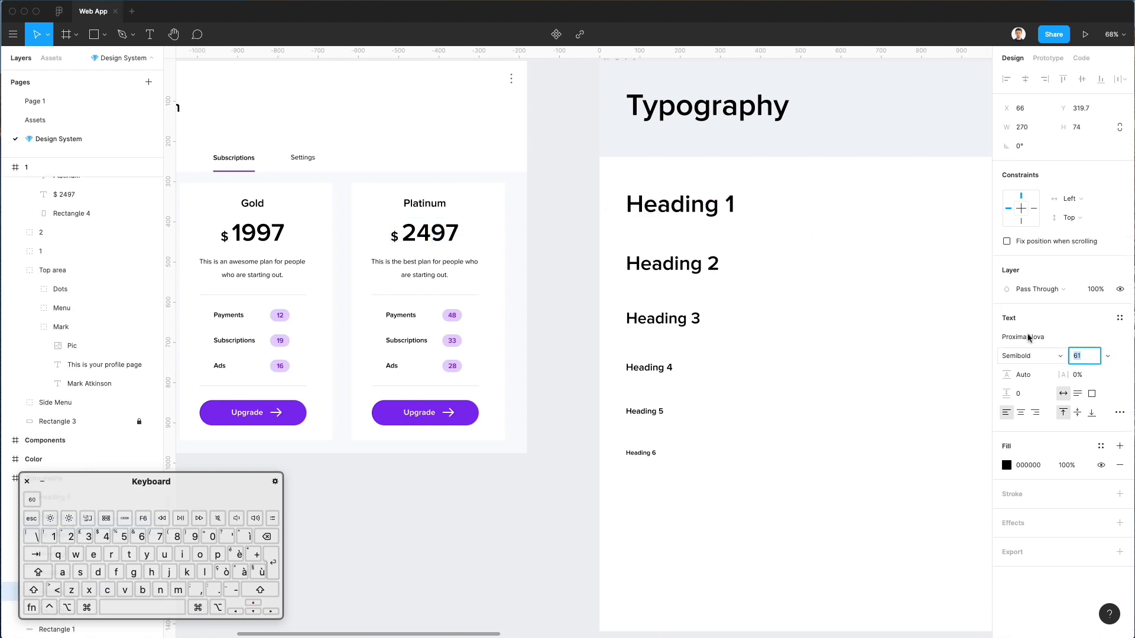
left_click(880, 244)
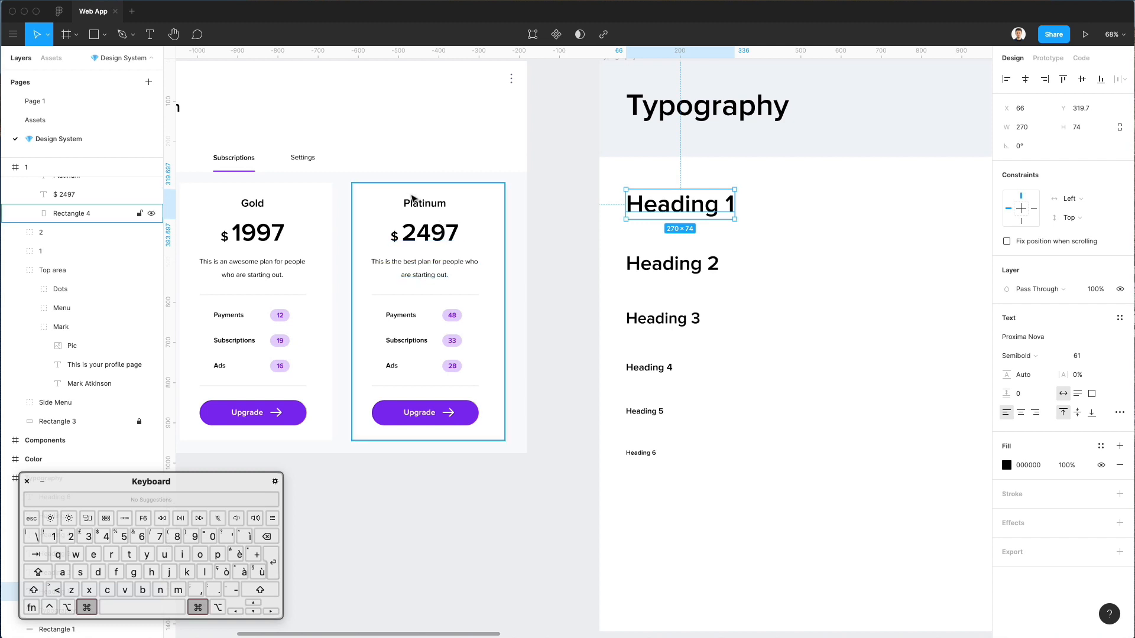
- Check the font size of the Platinum card's title and set Heading 4 to the matching size of 27
left_click(431, 209, "super")
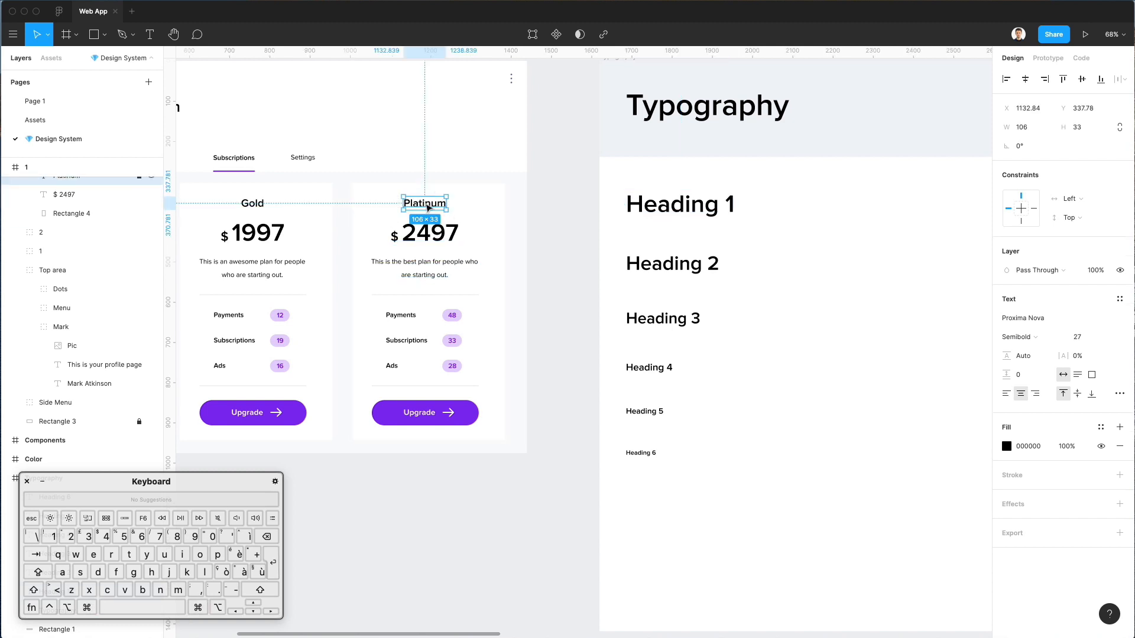
left_click(656, 370, "super")
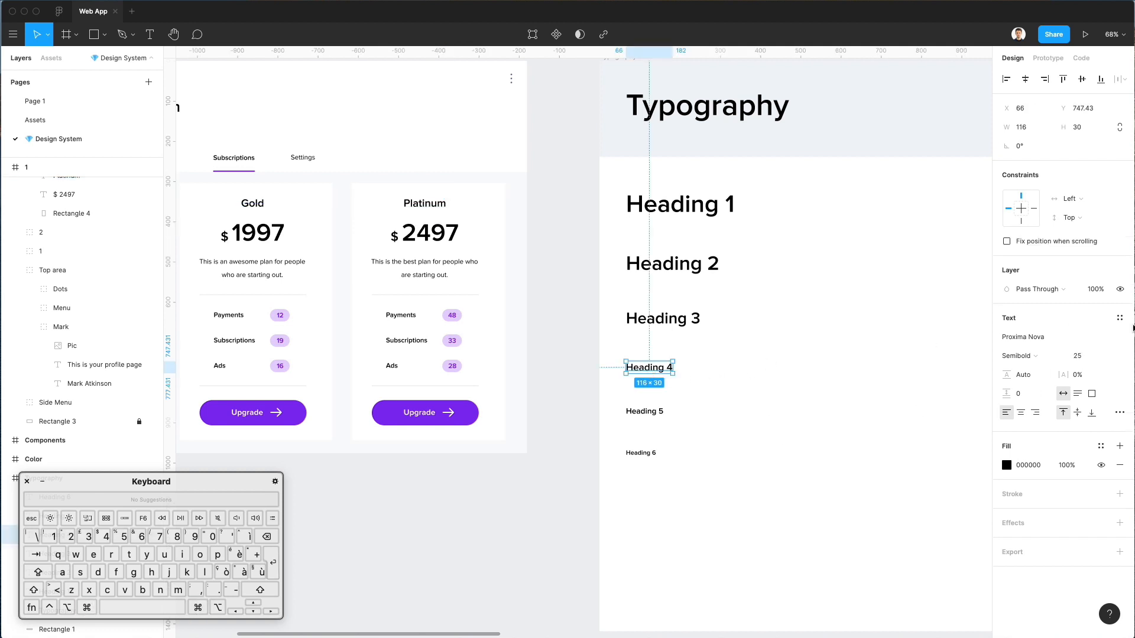
left_click(1086, 355)
key("Up")
key("Up")
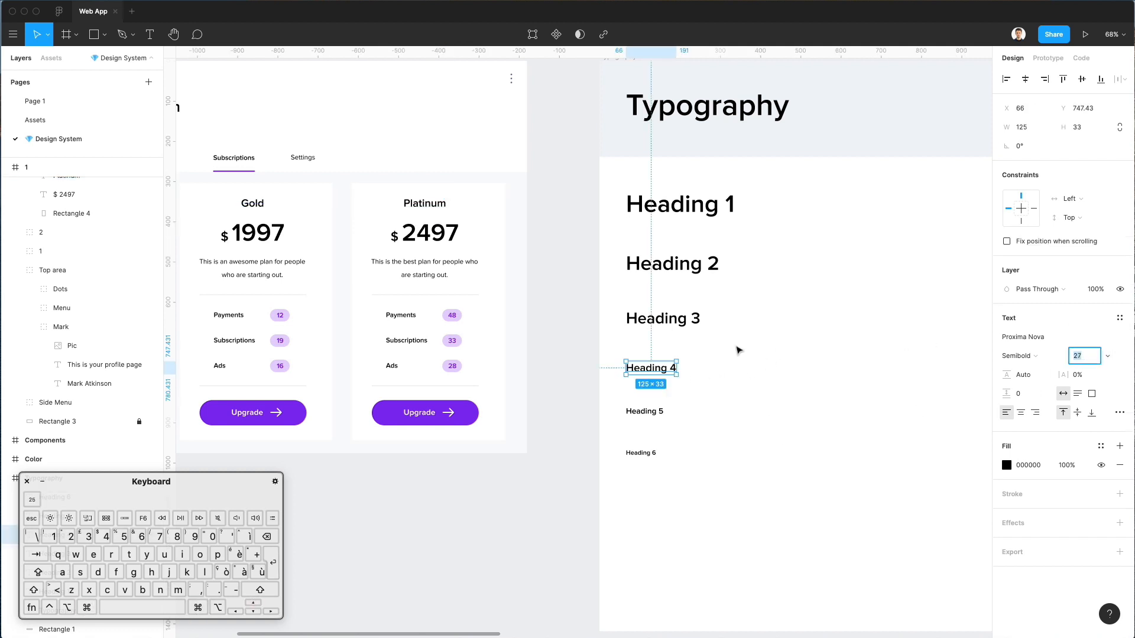
- Examine the font sizes of the Platinum card's price and Payments label against the headings in the Typography frame
left_click(785, 355)
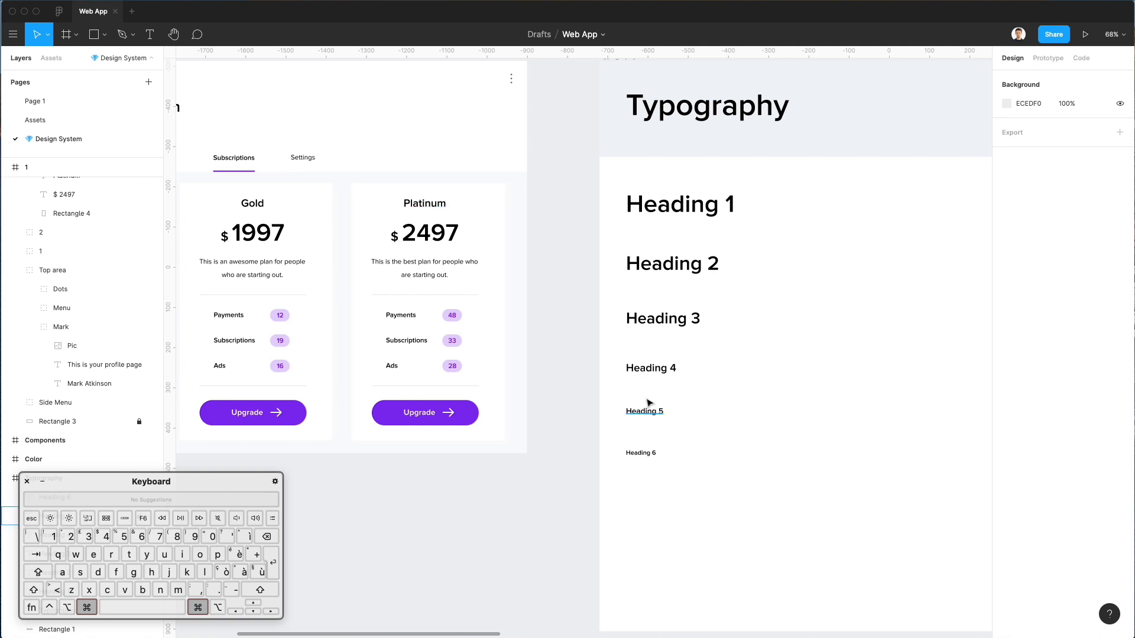
scroll(654, 386, "left", 2)
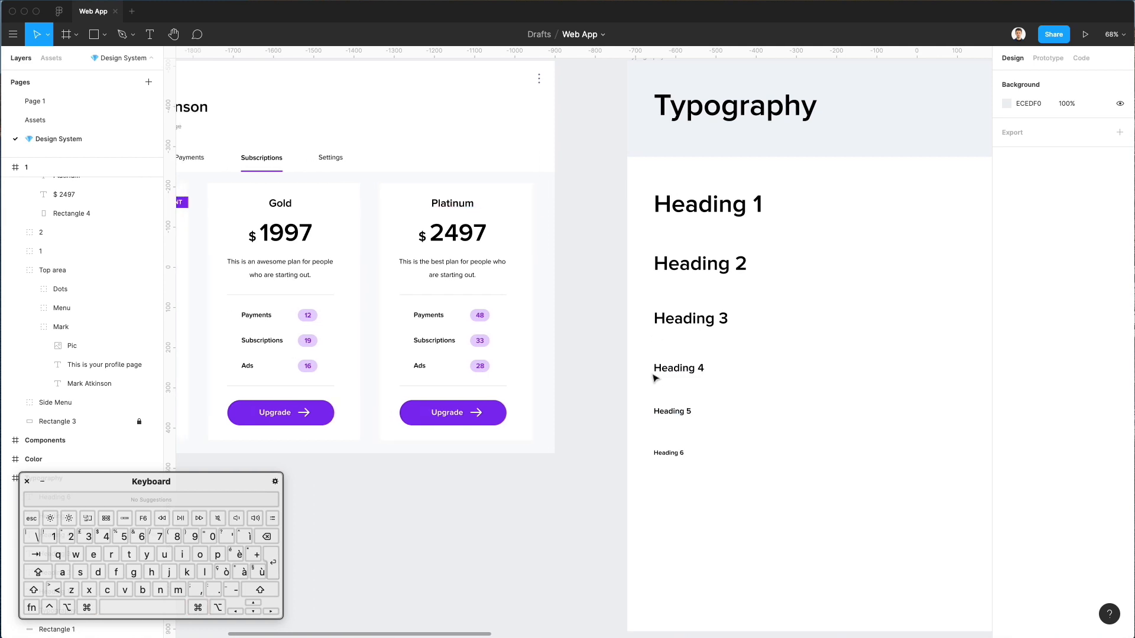
scroll(458, 231, "down", 1)
left_click(459, 232, "super")
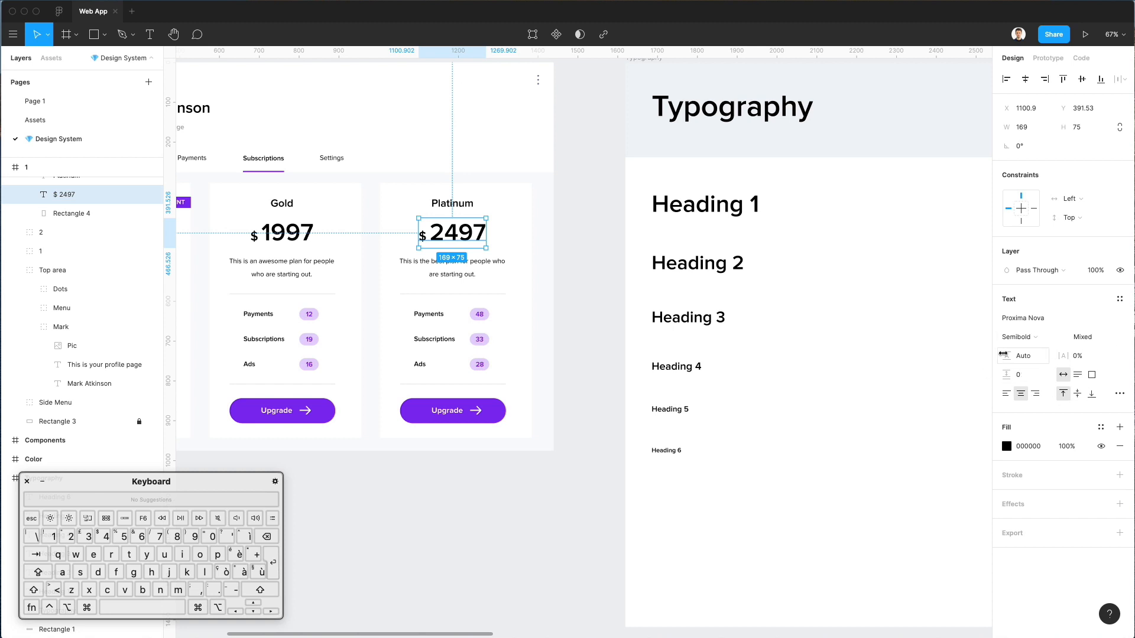
scroll(560, 309, "up", 1)
left_click(560, 309)
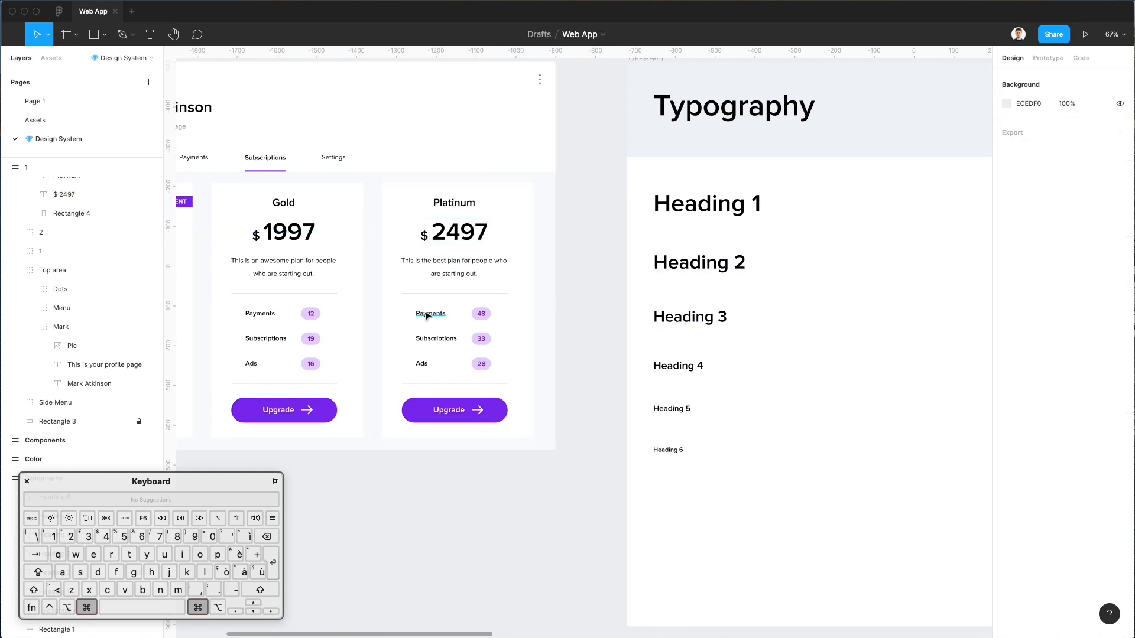
left_click(430, 314, "super")
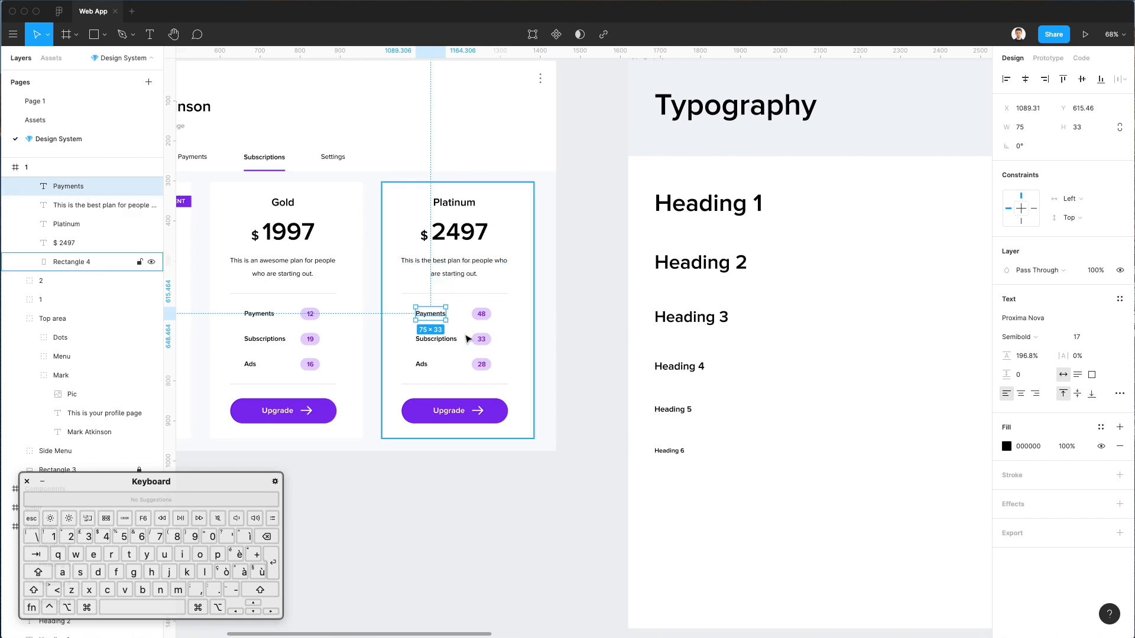
scroll(444, 319, "left", 2)
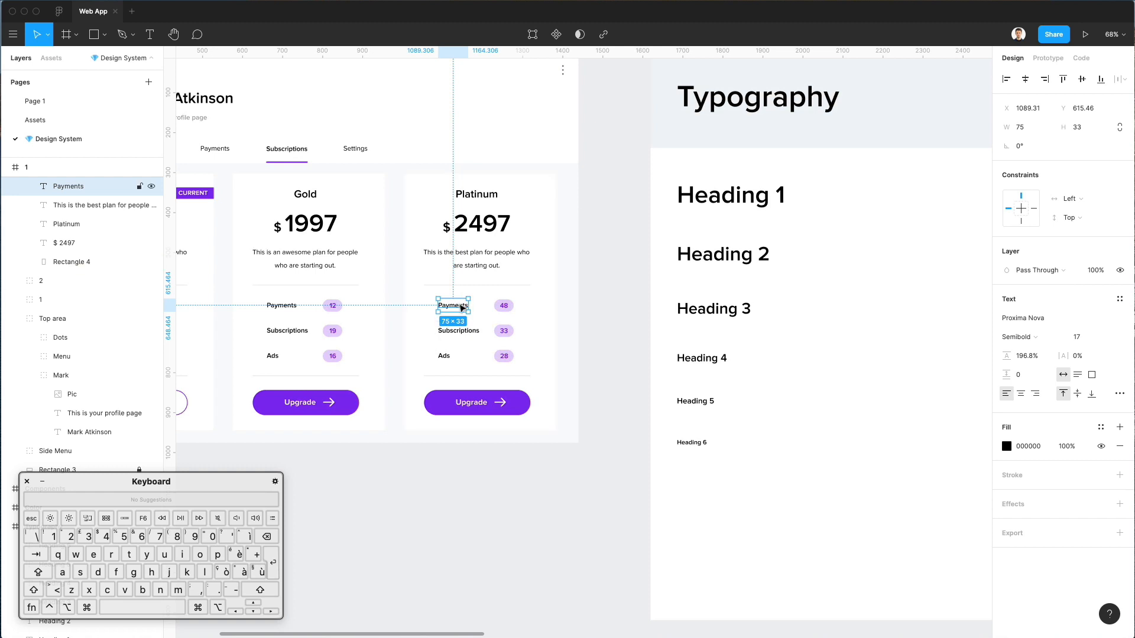
left_click(591, 365)
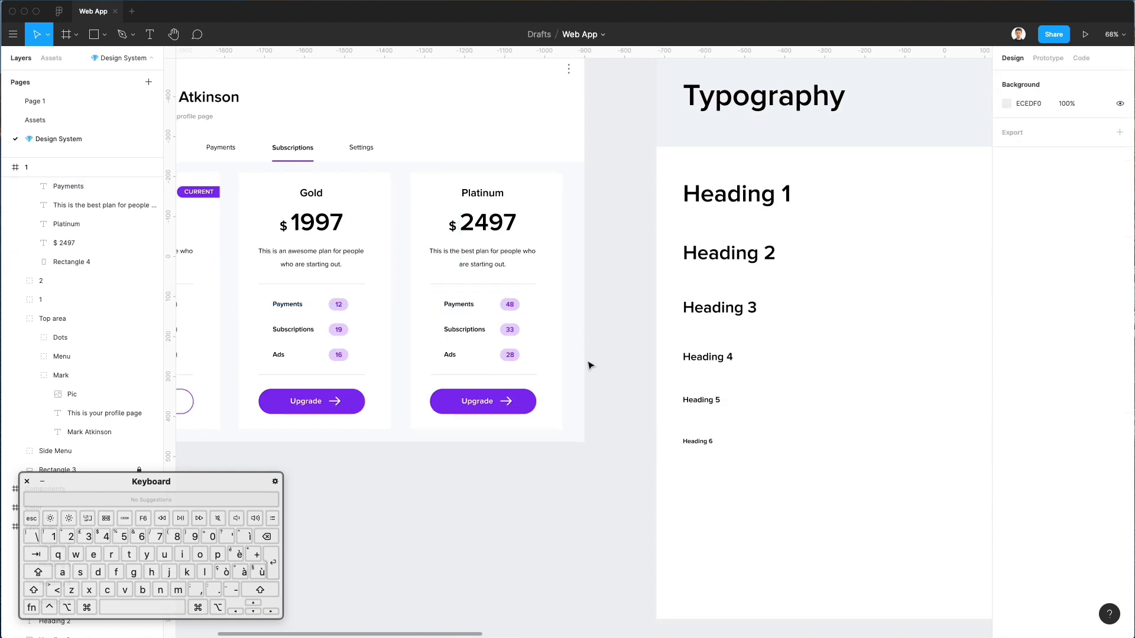
scroll(591, 364, "up", 3)
scroll(589, 365, "down", 2)
scroll(589, 365, "right", 2)
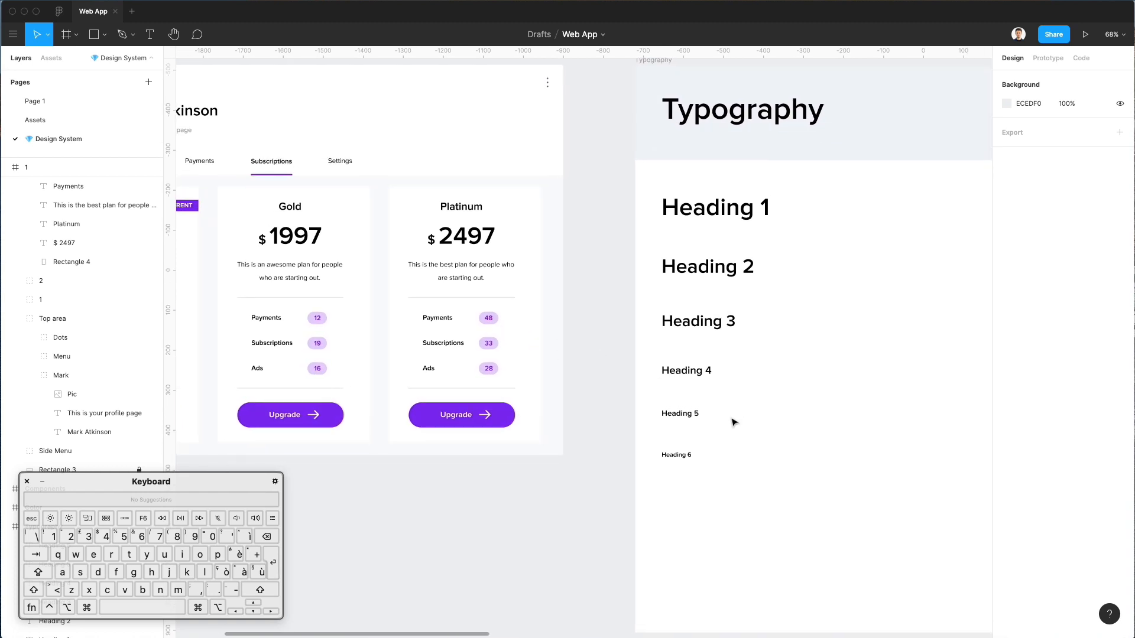
scroll(727, 422, "up", 2, "super")
scroll(460, 306, "up", 1, "super")
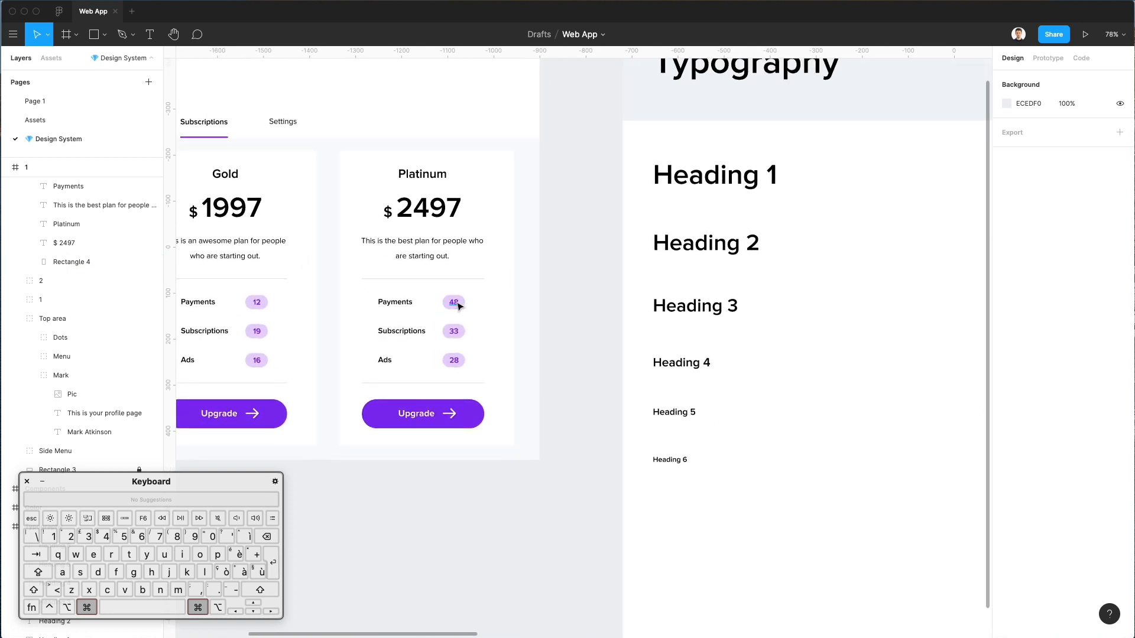
scroll(678, 476, "down", 2, "super")
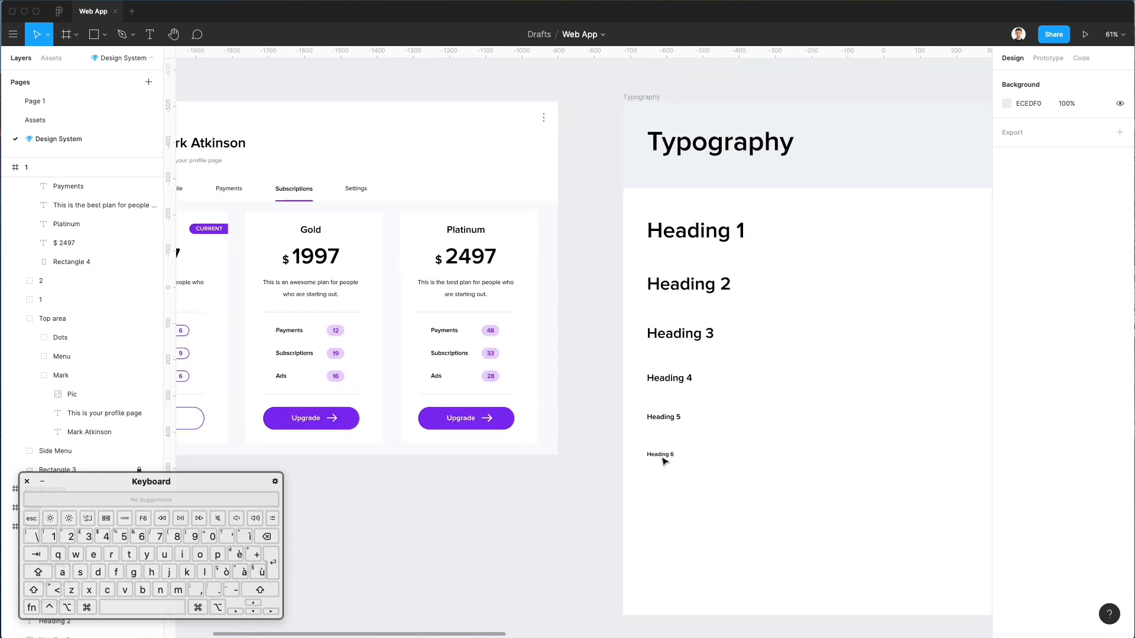
- Set the letter case of Heading 6 in the Typography frame to all uppercase
left_click(672, 454)
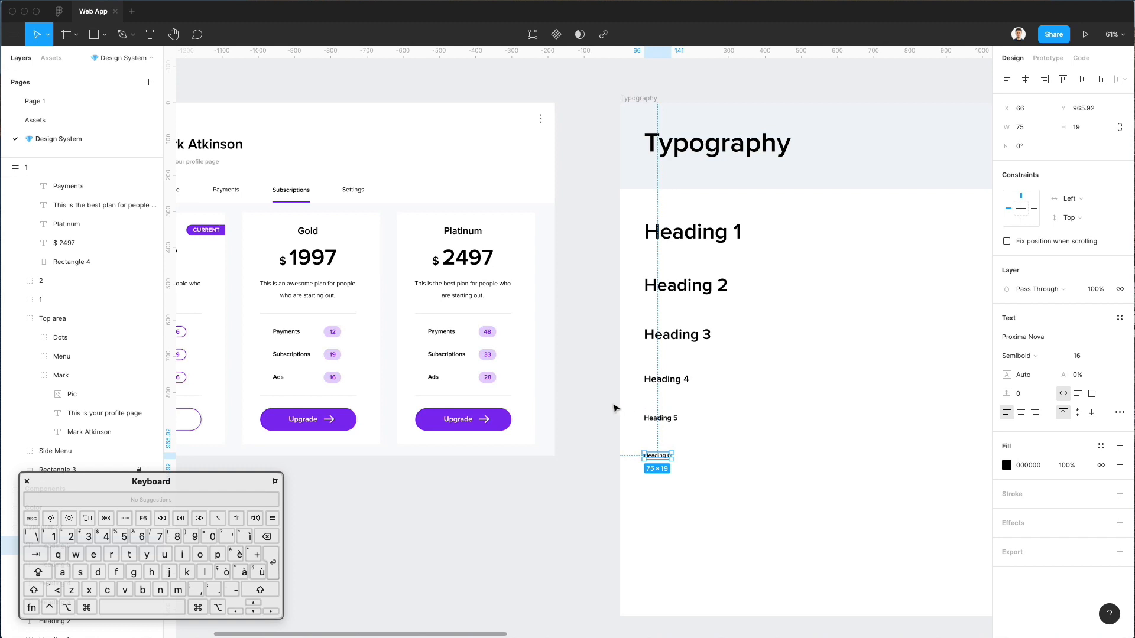
left_click_drag(615, 408, 686, 483)
left_click_drag(814, 458, 637, 452)
left_click(1120, 419)
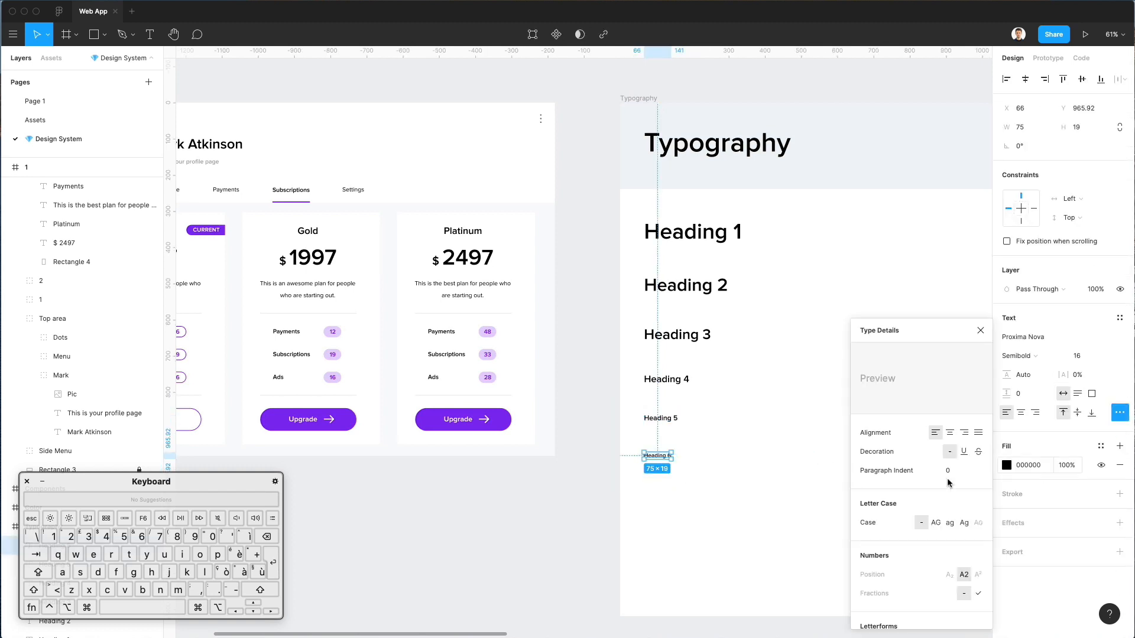
left_click(936, 523)
scroll(674, 442, "up", 5)
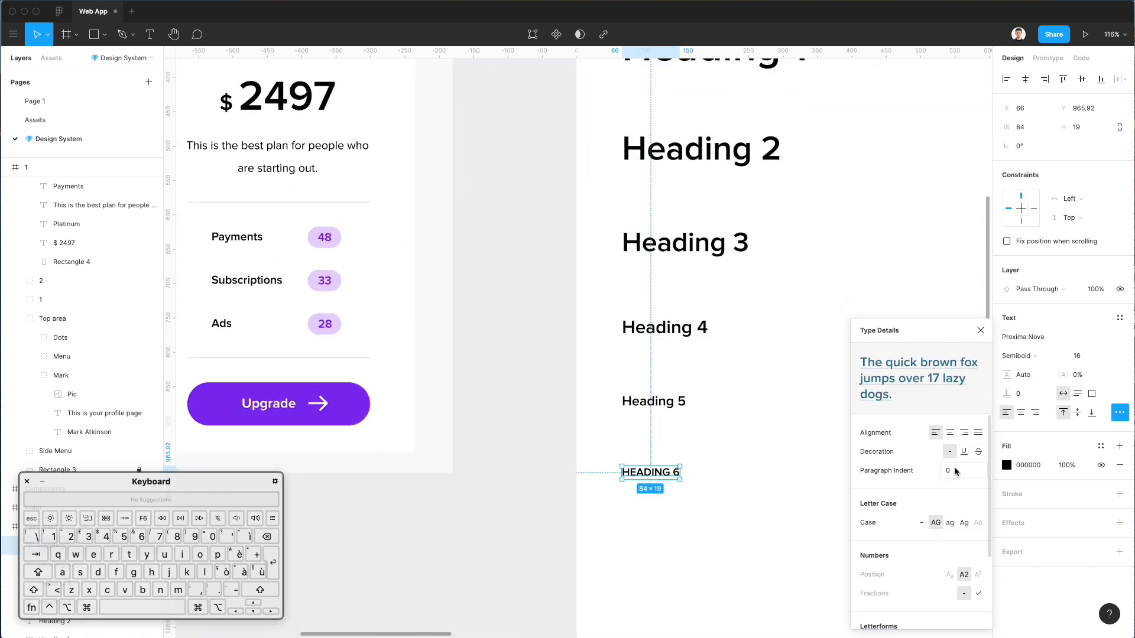
- Set the letter spacing of Heading 6 to 25%
left_click(1020, 379)
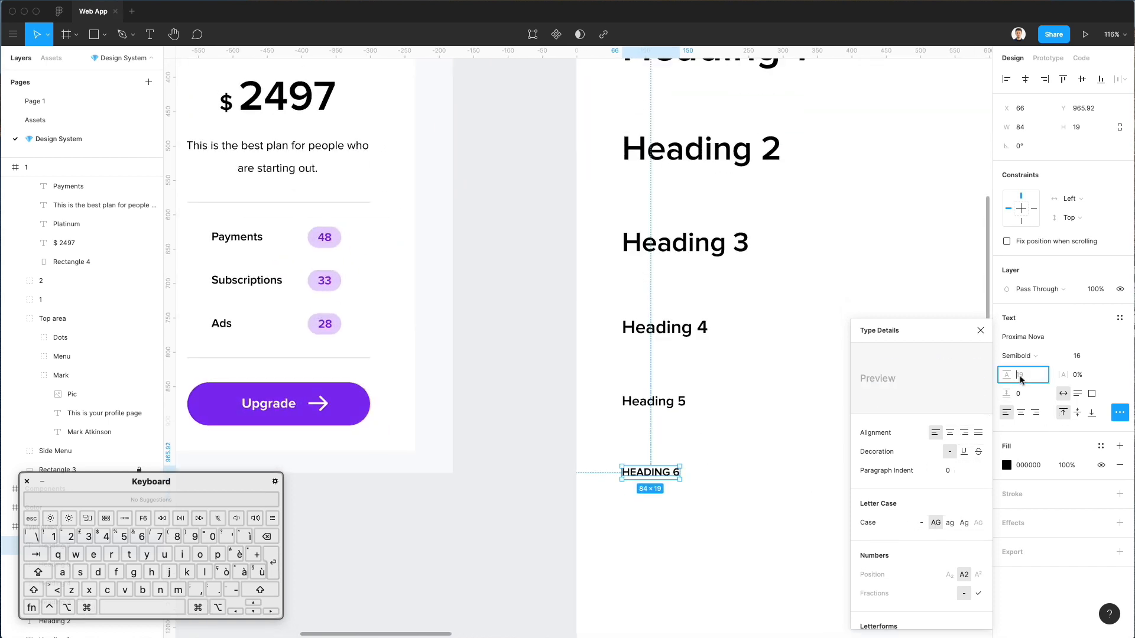
left_click(1076, 376)
type("15")
key("Return")
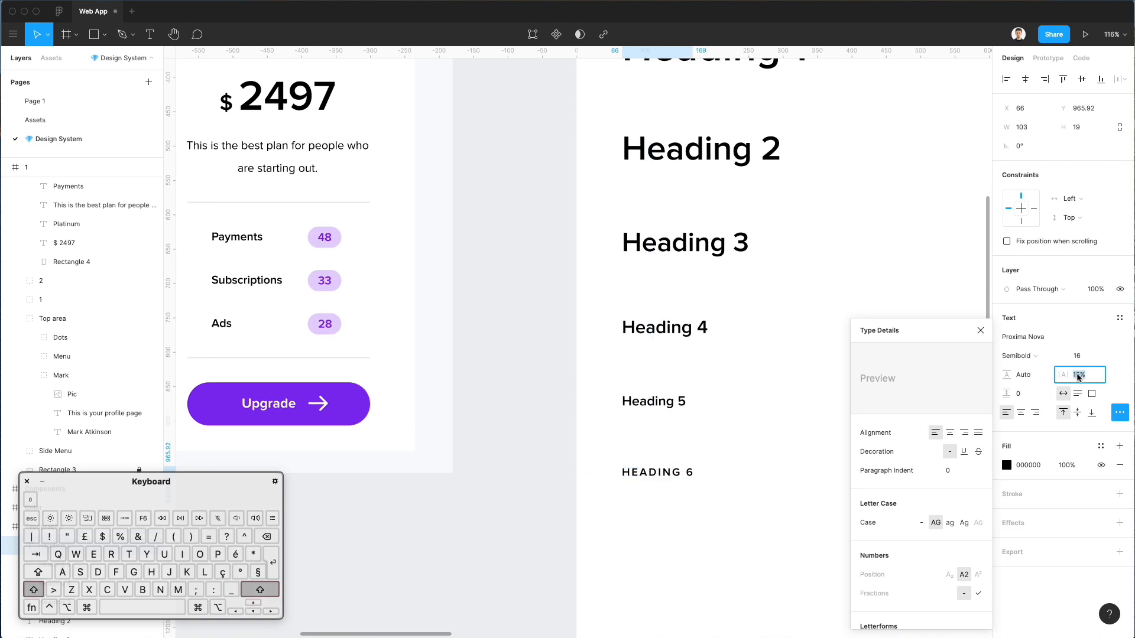
left_click(649, 451)
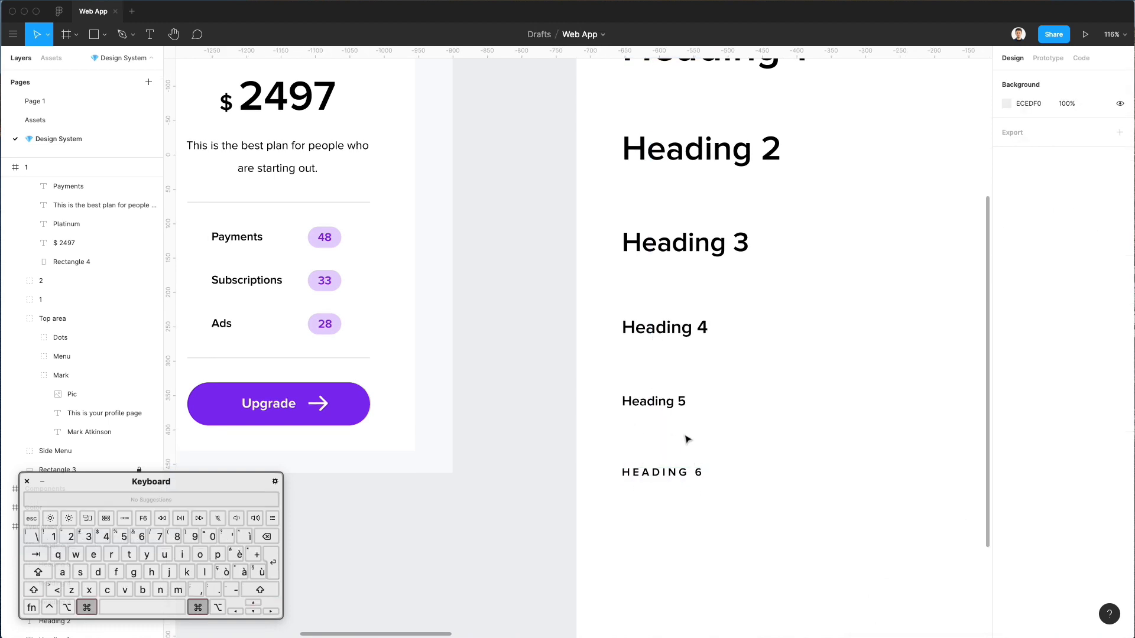
- Copy the text properties of Heading 6 and apply them to Heading 5
scroll(687, 439, "down", 5)
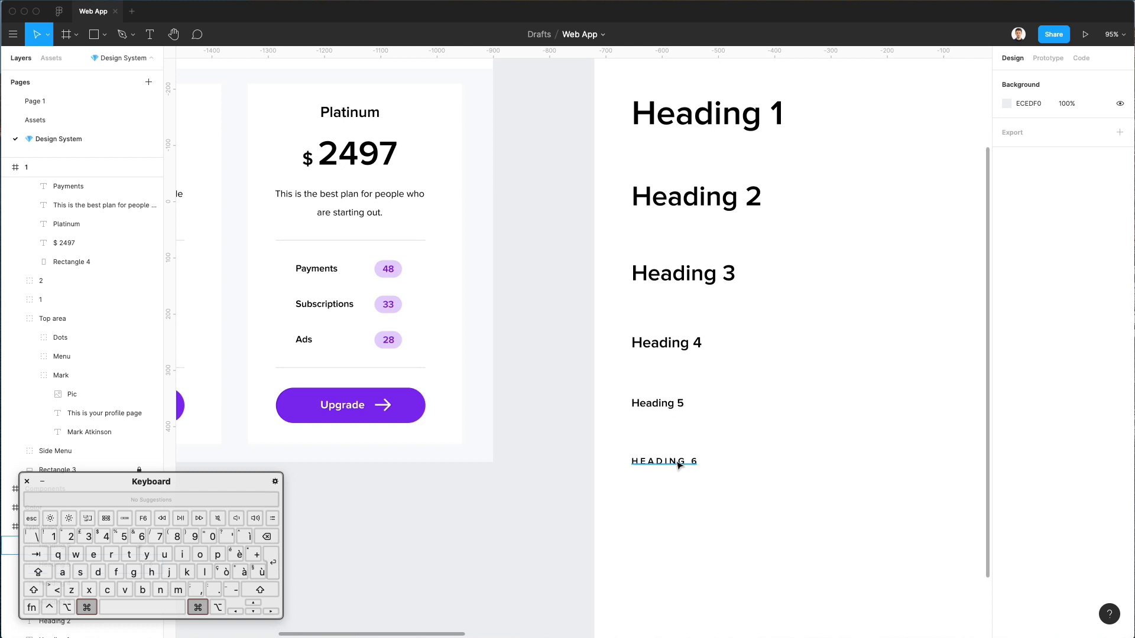
left_click(679, 466)
left_click(672, 407)
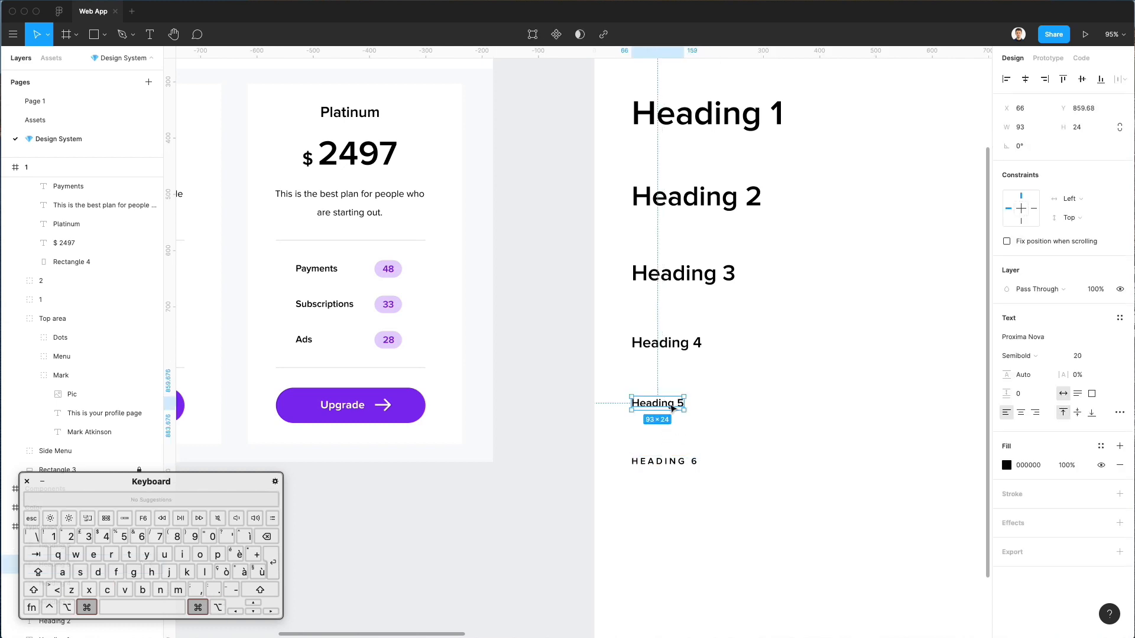
key("super+alt+v")
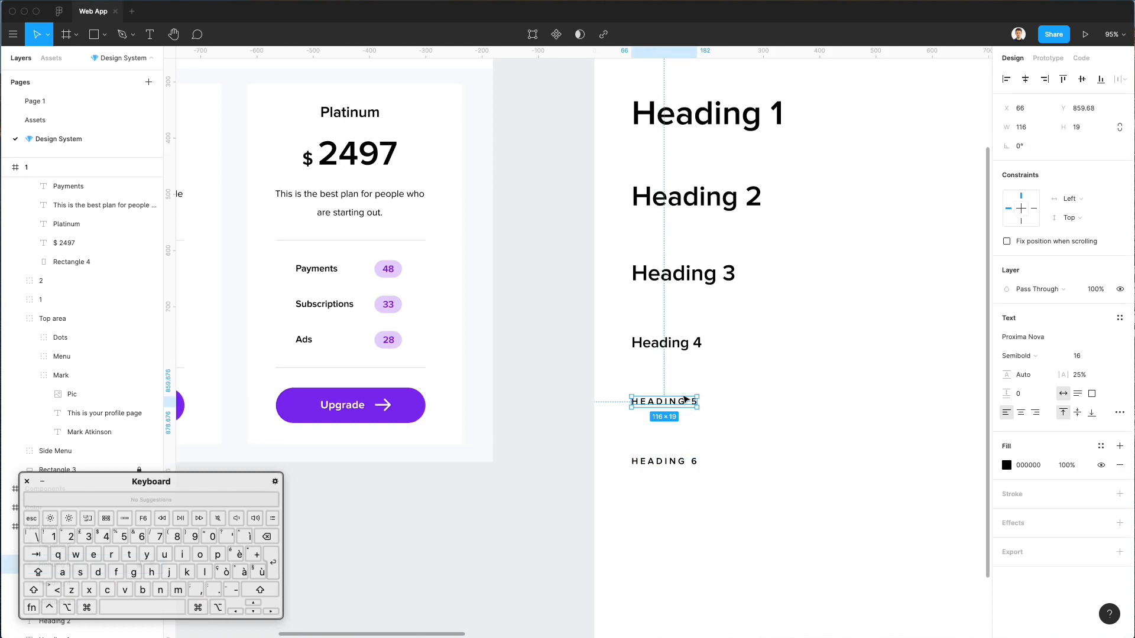
- Set the font size of Heading 5 to 18, trying one size larger for comparison
left_click(1082, 355)
key("Up")
key("Up")
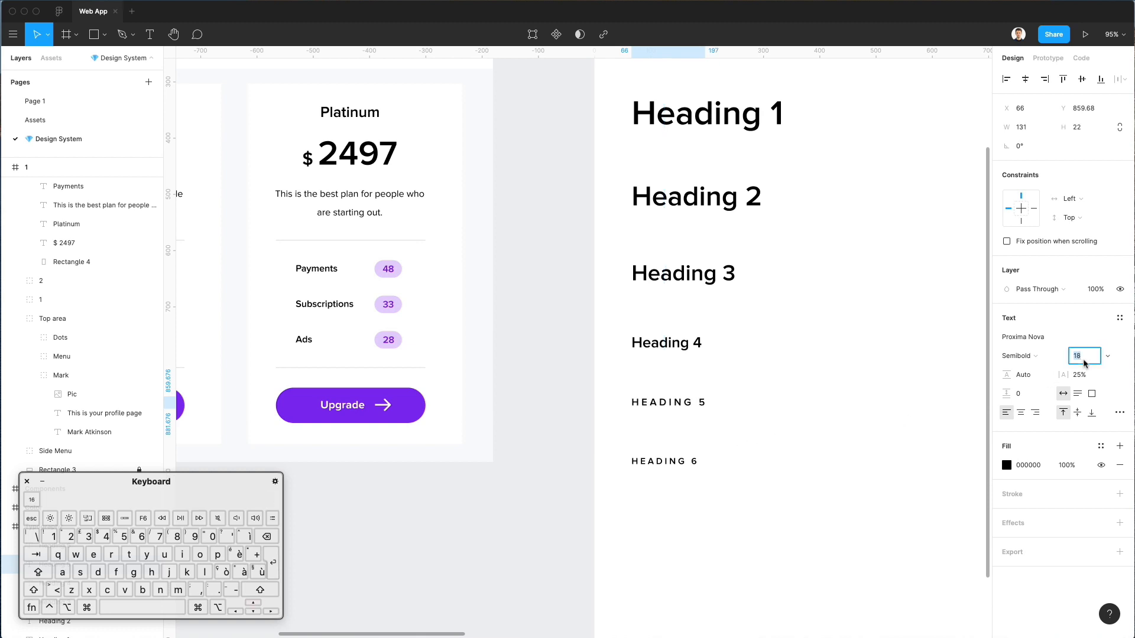
key("Up")
key("Down")
key("Up")
key("Down")
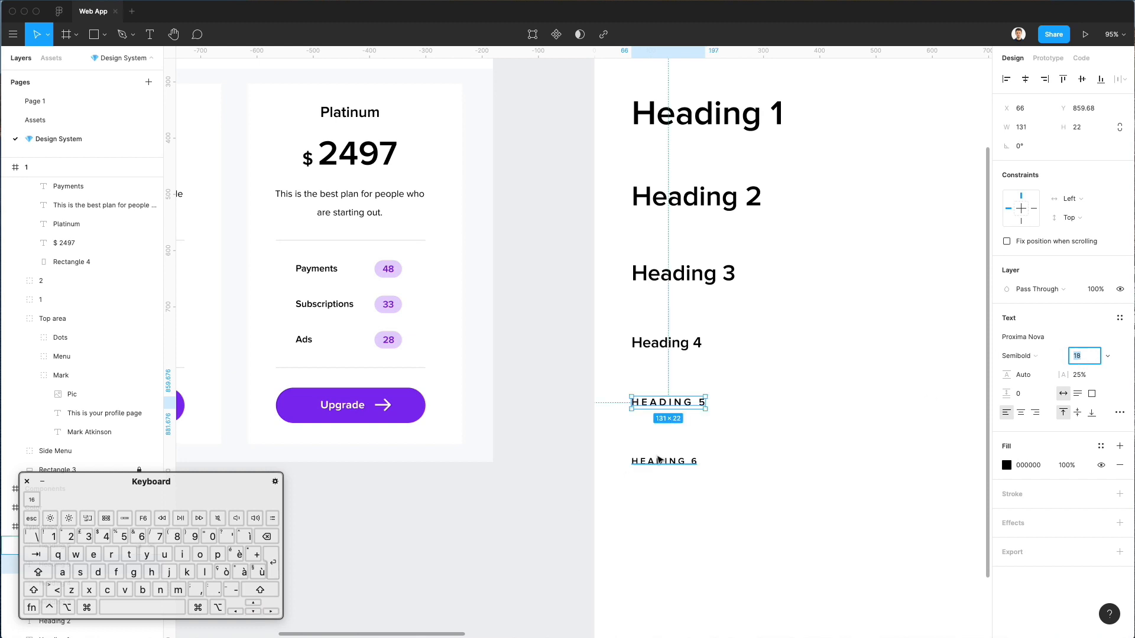
- Change the fill color of Heading 6 to the gray 949494
left_click(659, 461)
left_click(1006, 466)
left_click(851, 403)
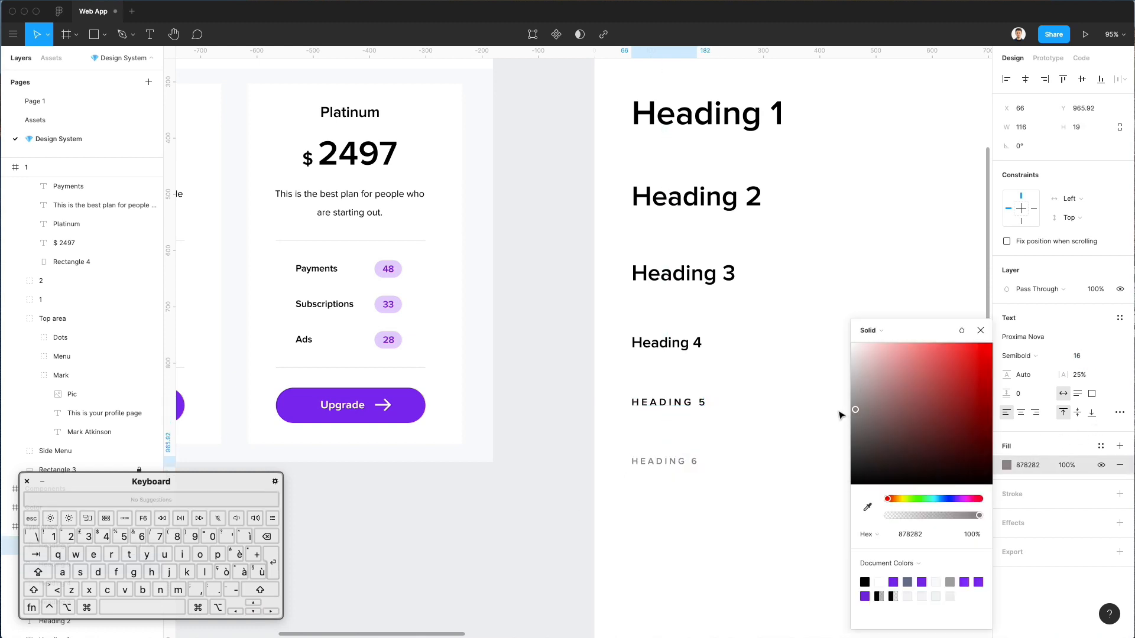
scroll(737, 430, "down", 4)
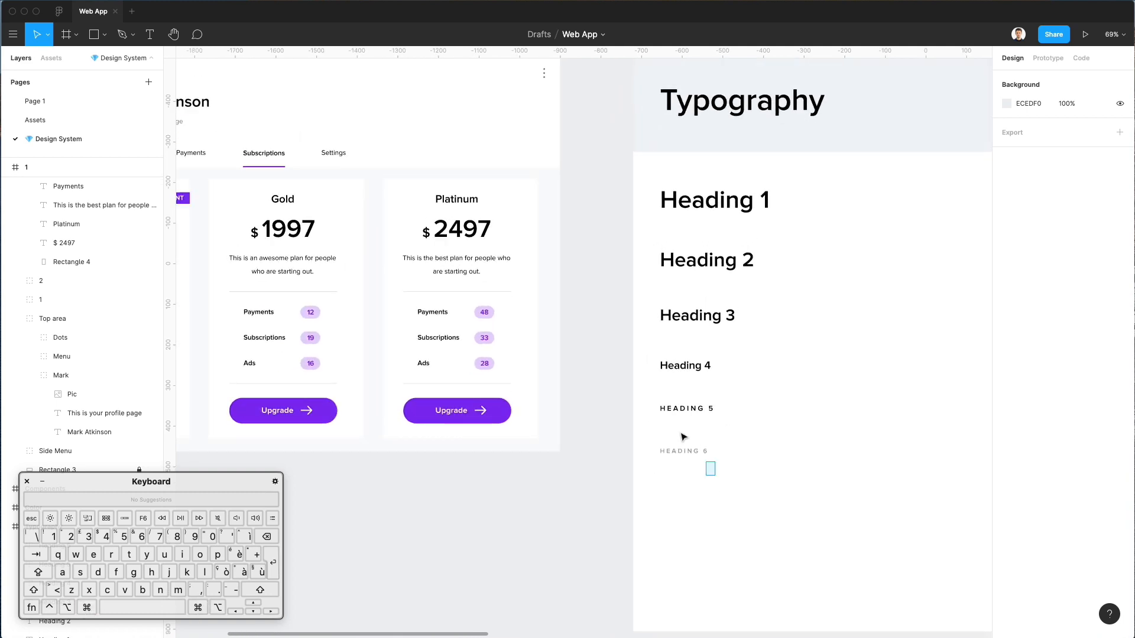
- Move Heading 6 up by 20 px, closer to Heading 5
left_click_drag(715, 476, 678, 421)
key("shift+Up")
key("shift+Up")
scroll(735, 421, "down", 4)
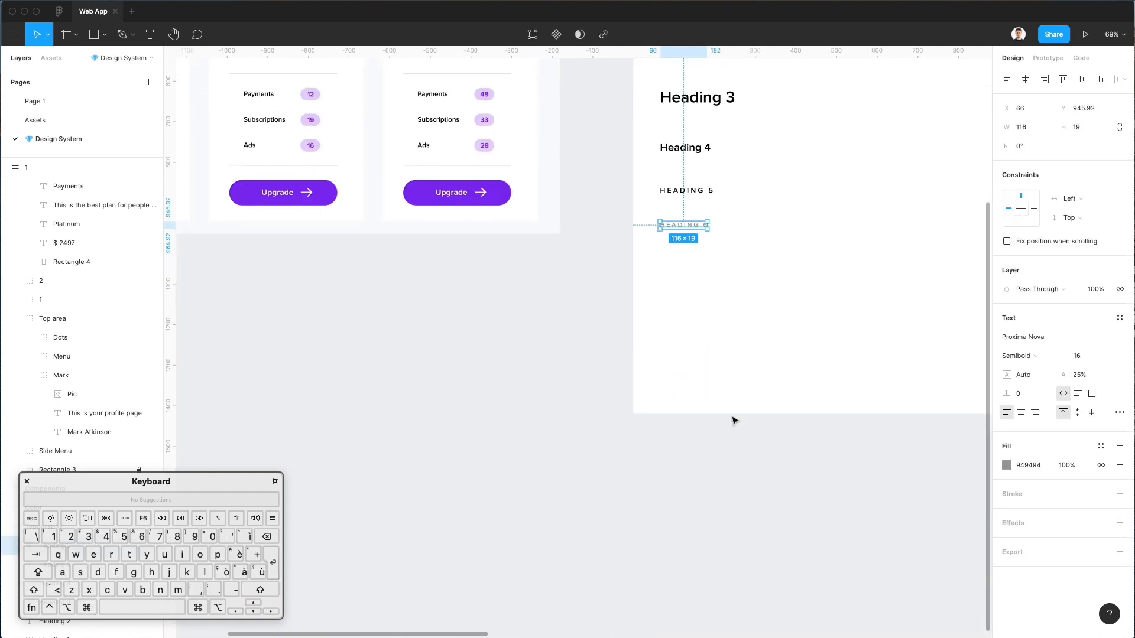
- Distribute the vertical spacing evenly across Heading 1 through Heading 6
scroll(734, 421, "up", 4)
left_click_drag(765, 503, 638, 213)
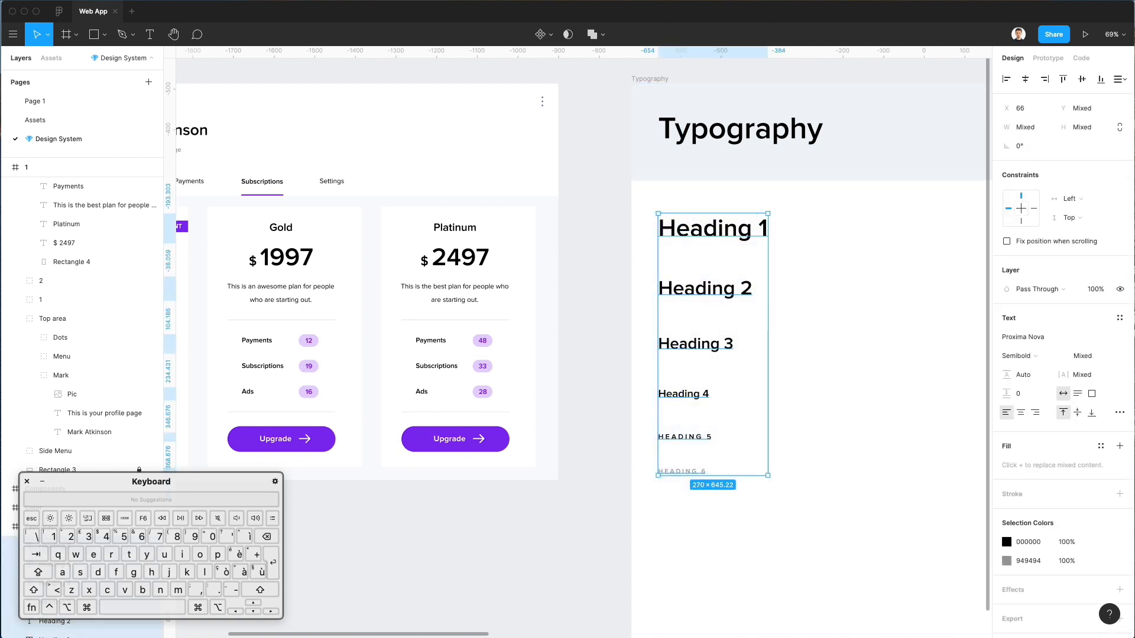
left_click(1119, 81)
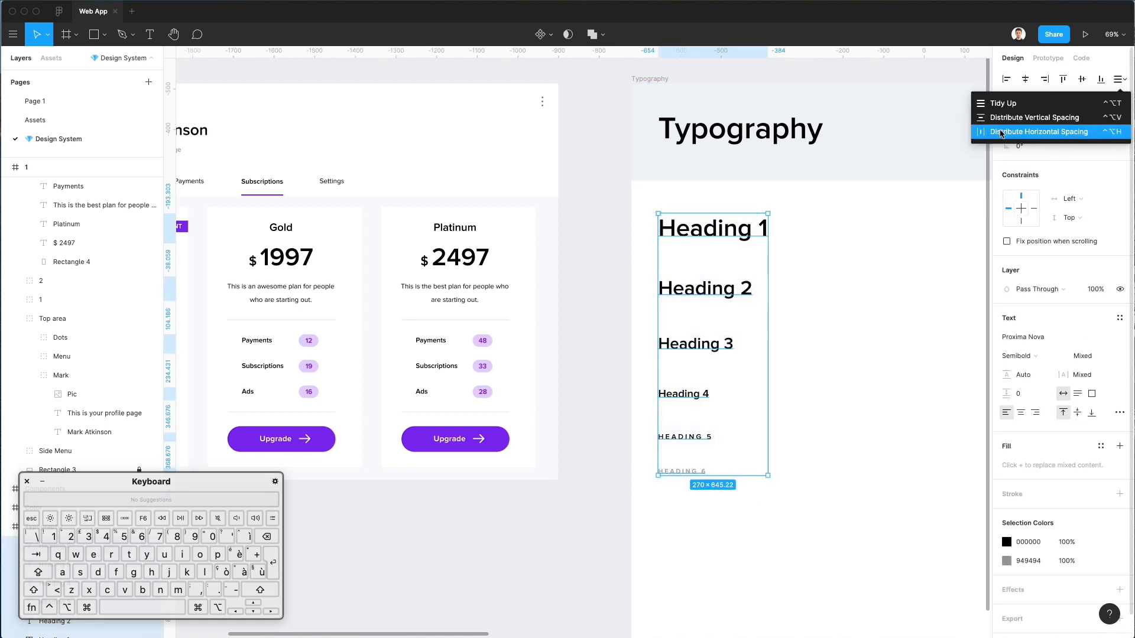
left_click(1041, 116)
left_click(804, 378)
- Duplicate Heading 4 below Heading 6 and apply the text properties of the Platinum card's Payments label to the copy
scroll(597, 337, "down", 5)
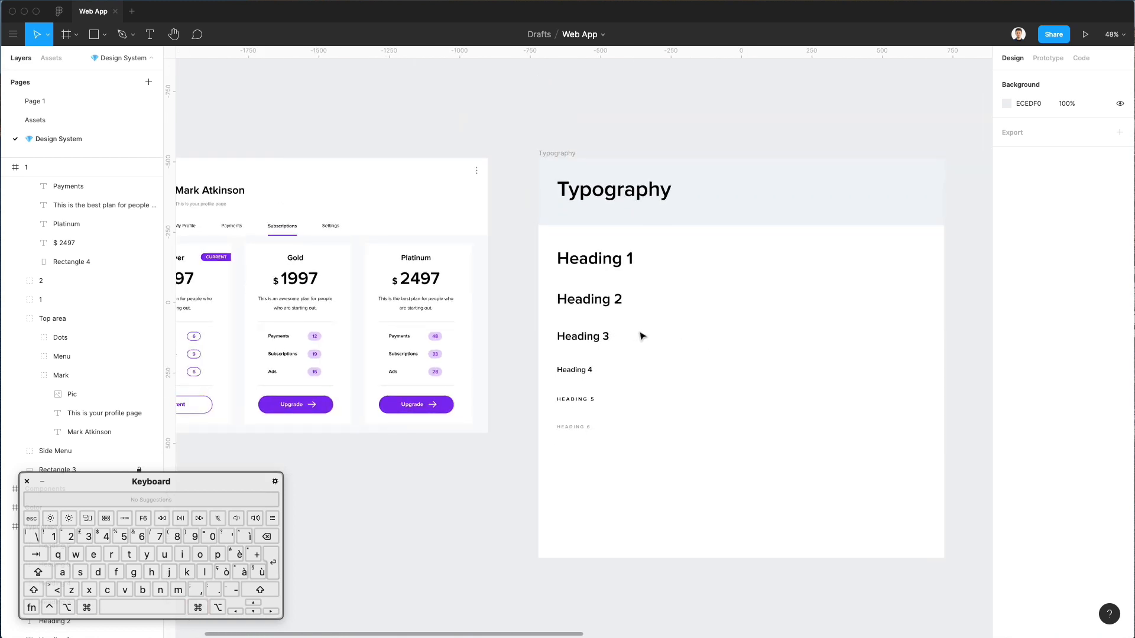
scroll(643, 336, "left", 3)
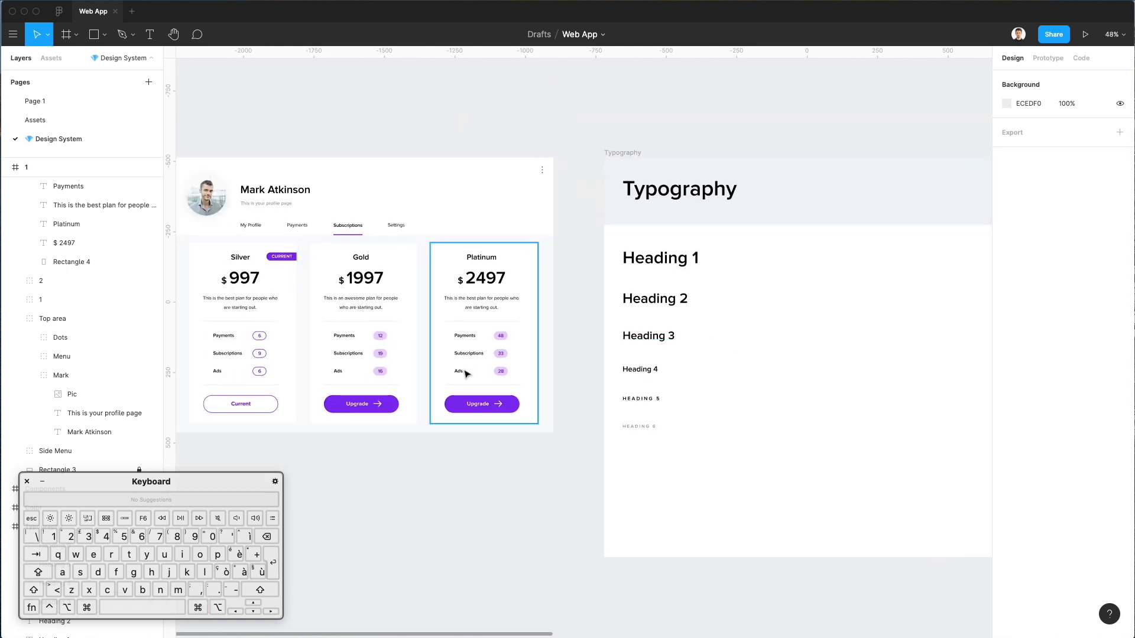
scroll(656, 393, "up", 3)
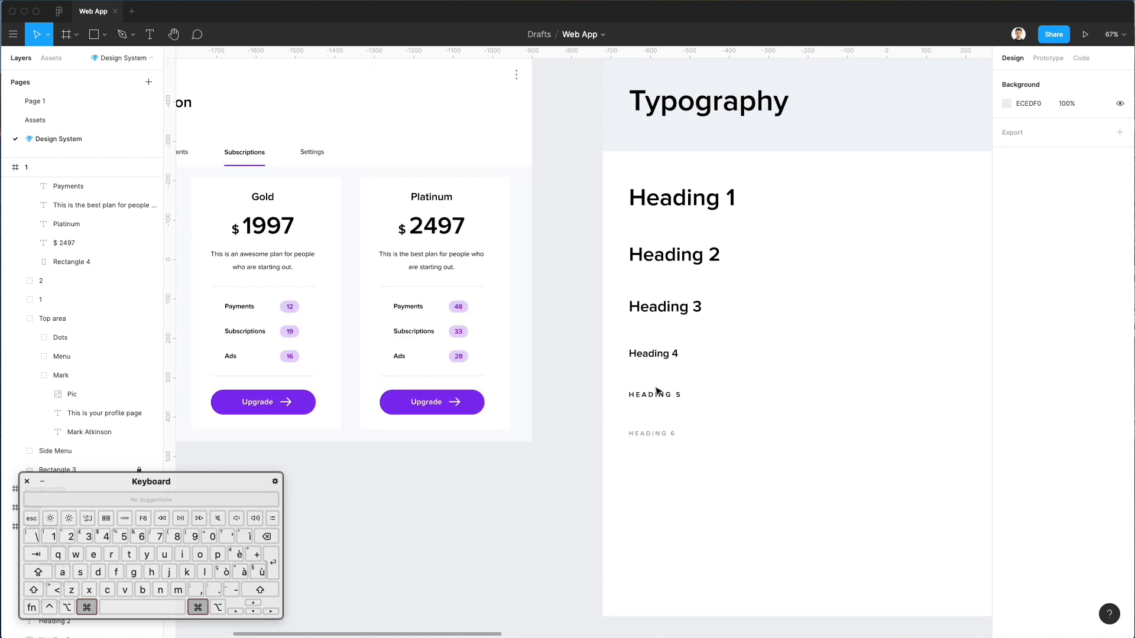
left_click_drag(660, 351, 660, 465)
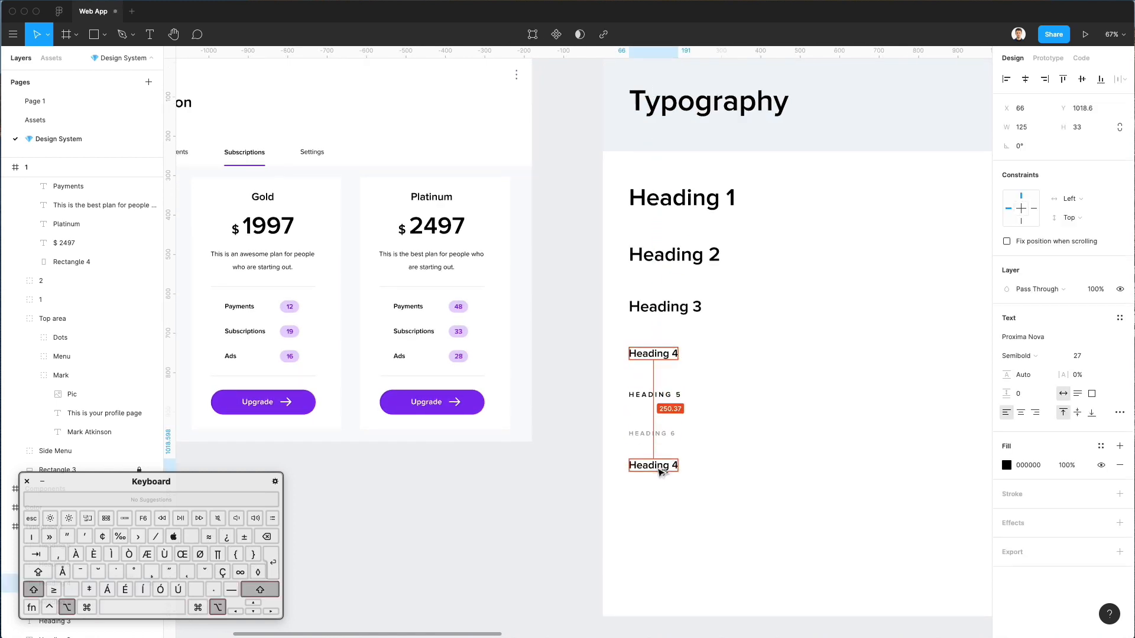
left_click(412, 308, "super")
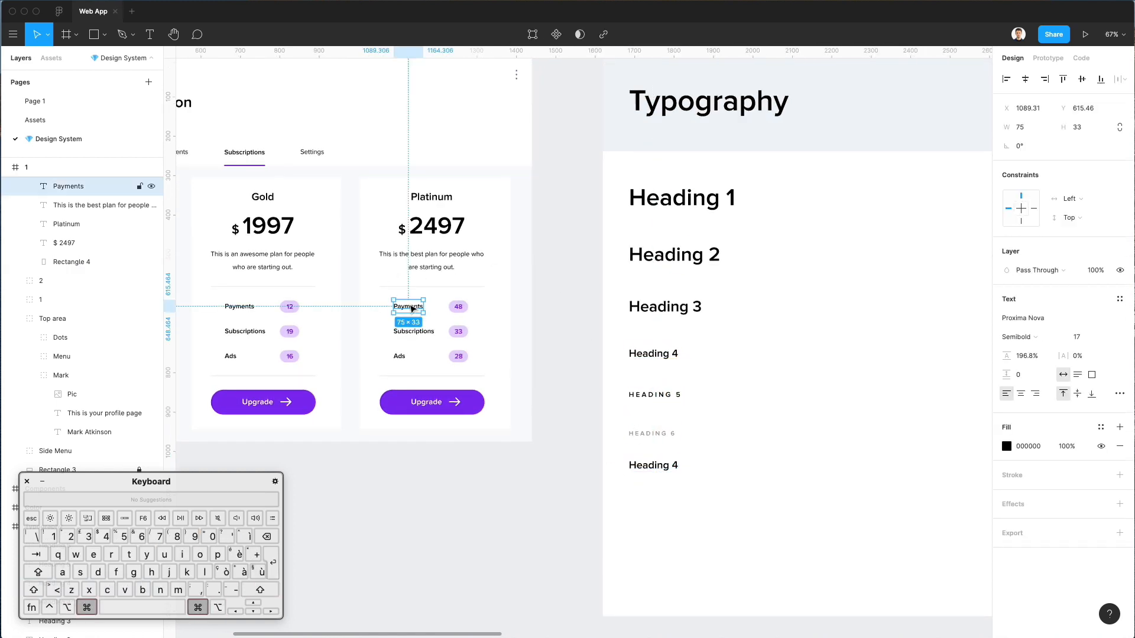
left_click(667, 472, "super")
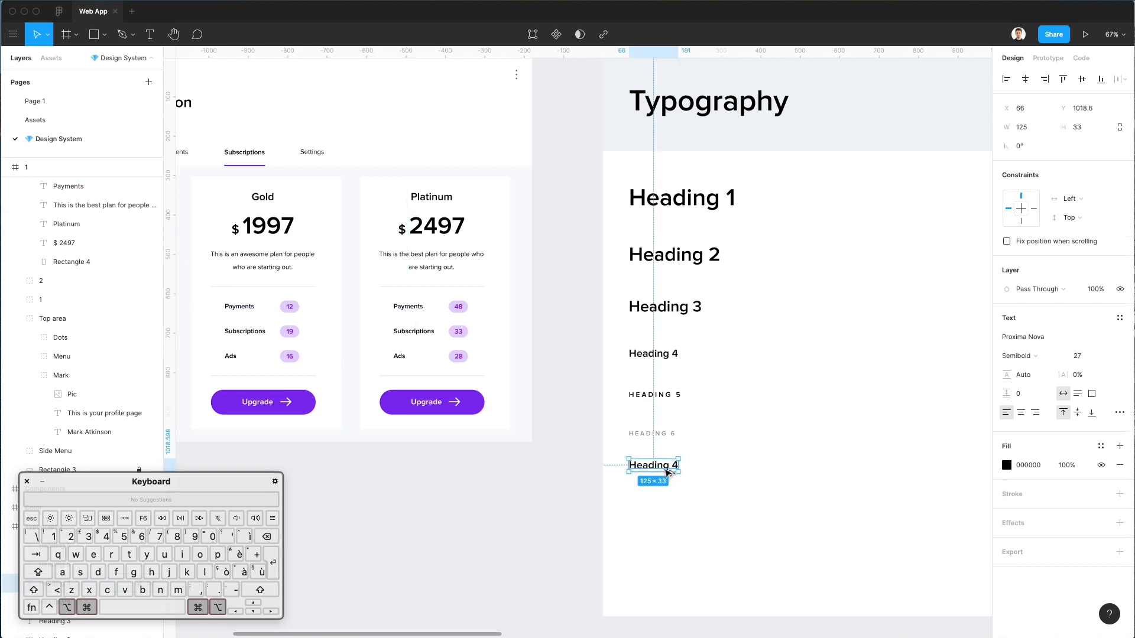
left_click_drag(667, 471, 651, 470)
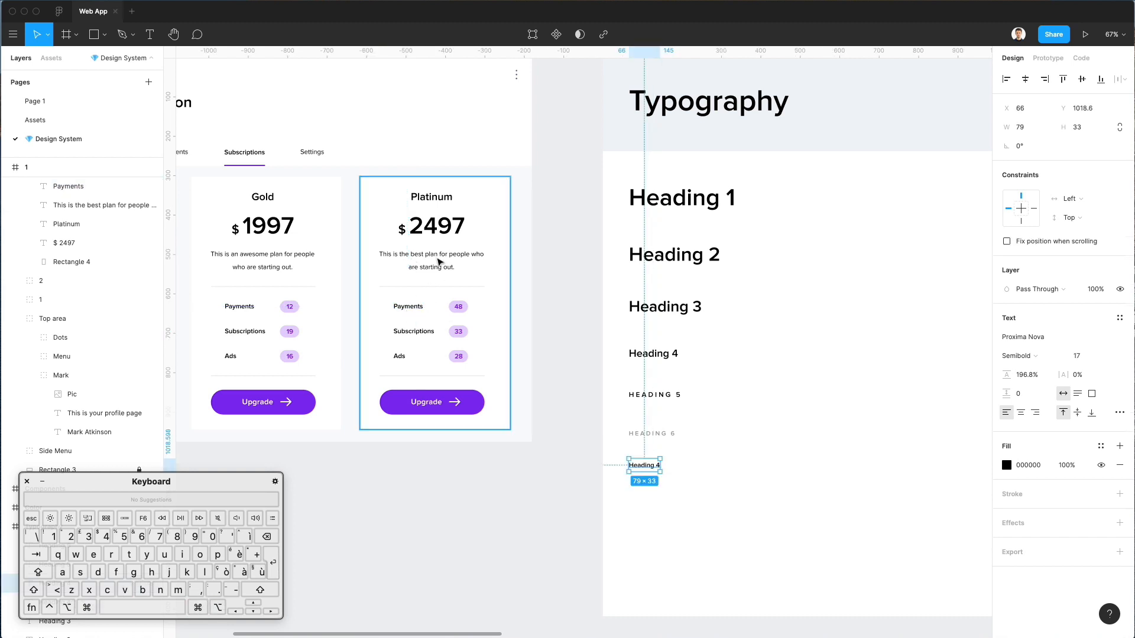
scroll(402, 305, "up", 5, "super")
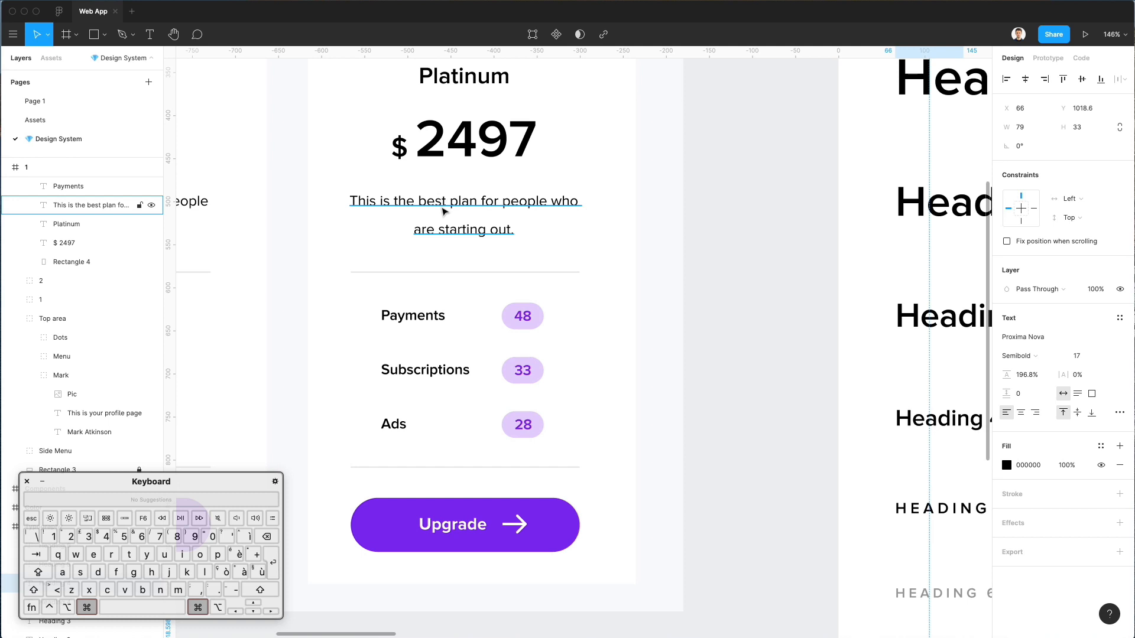
scroll(443, 211, "down", 5)
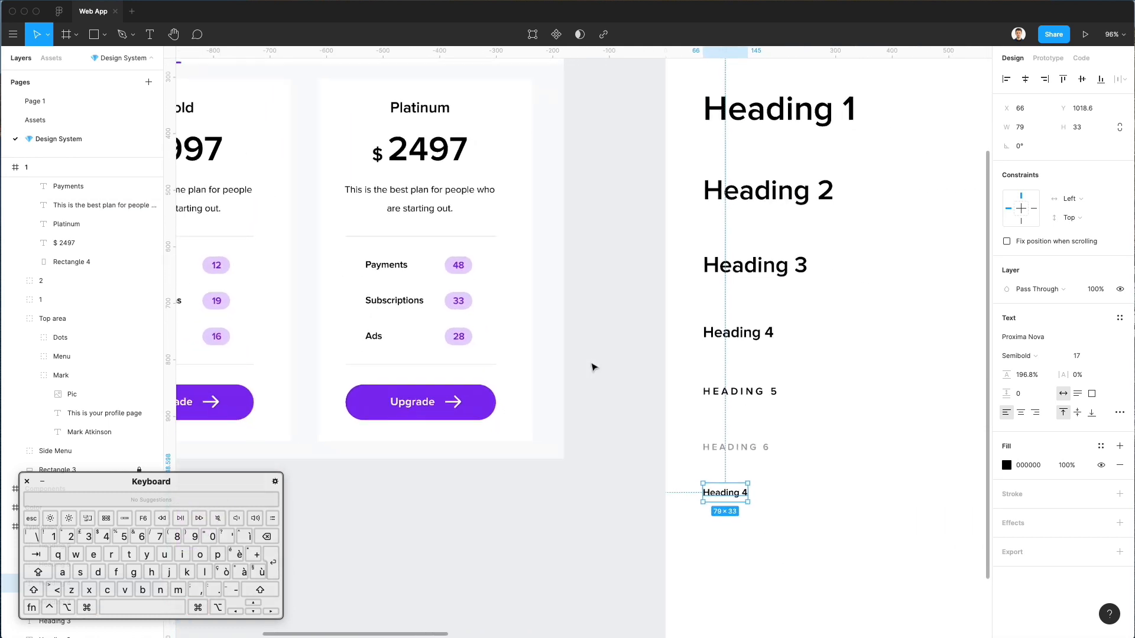
- Change the text of the label copy below Heading 6 to "Paragraph (Bold)"
scroll(594, 367, "right", 4)
scroll(594, 367, "down", 2)
key("Return")
type("Para")
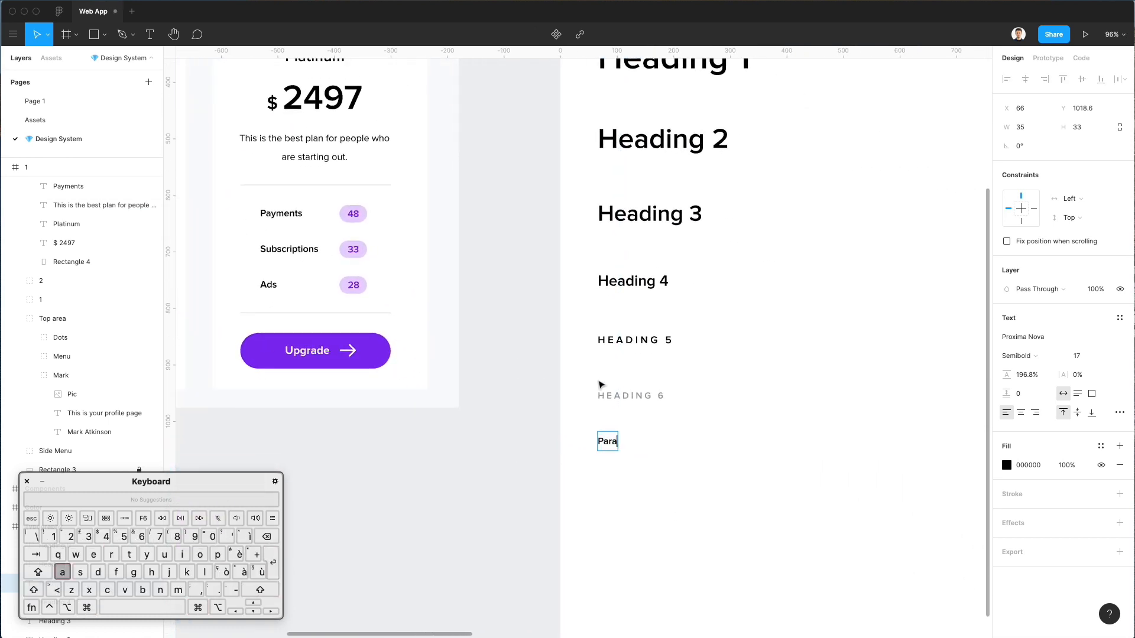
type("graph (Bold)")
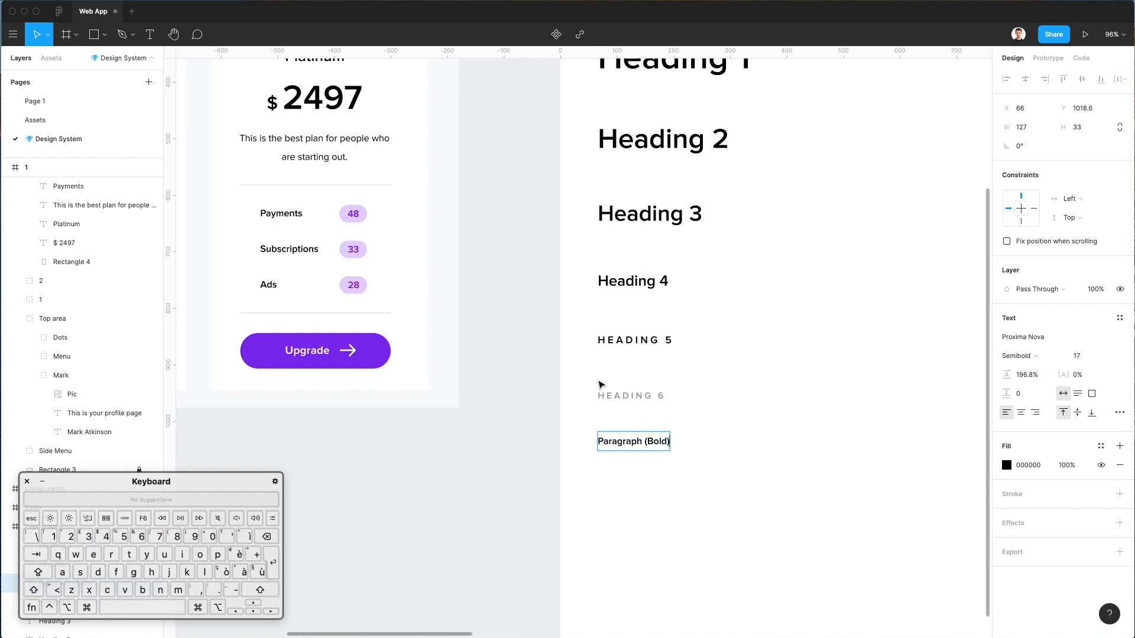
key("Escape")
- Duplicate Paragraph (Bold) directly below itself and change the copy's text to "Paragraph (Regular)"
left_click_drag(618, 436, 637, 476)
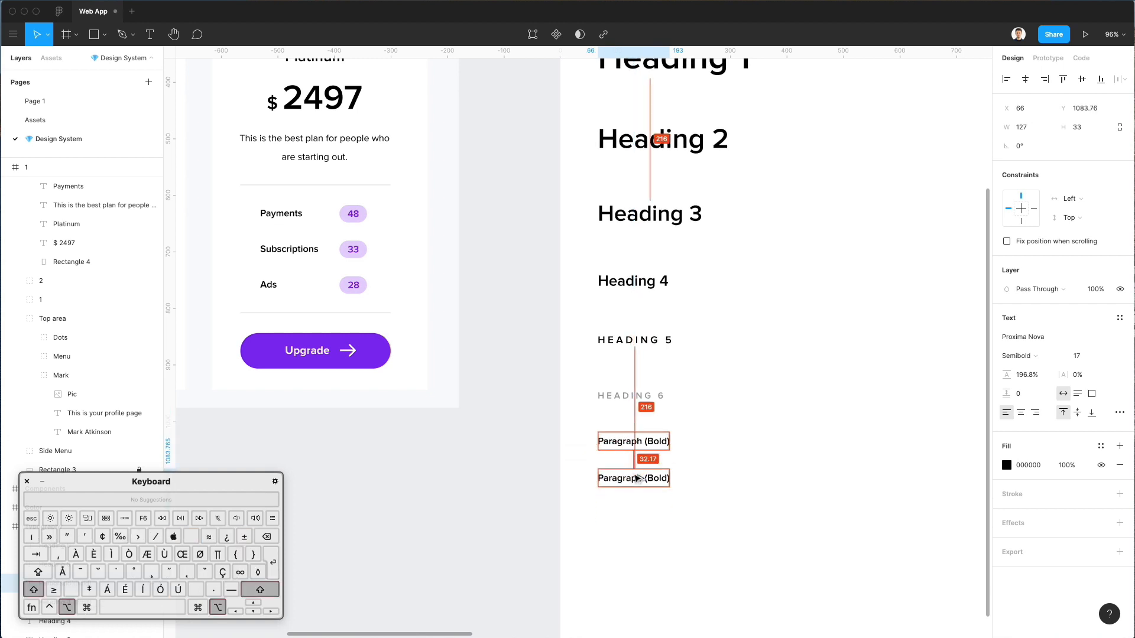
double_click(634, 475)
key("Right")
key("Left")
type("Reg")
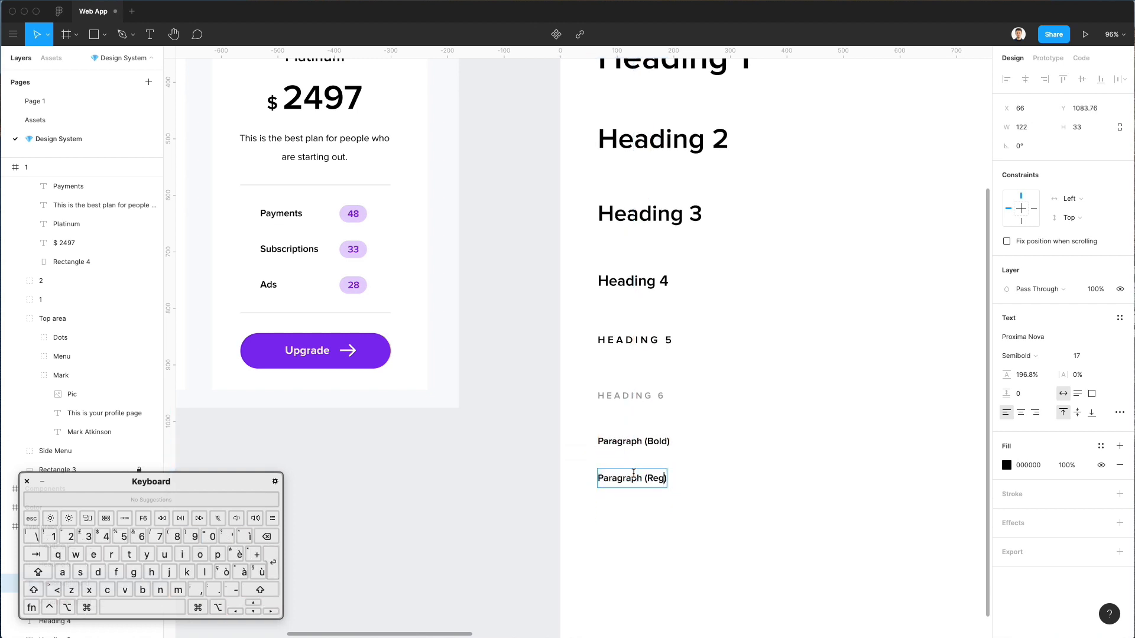
key("Escape")
- Move Paragraph (Regular) down about 17 px and apply the text properties of the Platinum card's description to it
scroll(722, 451, "down", 5)
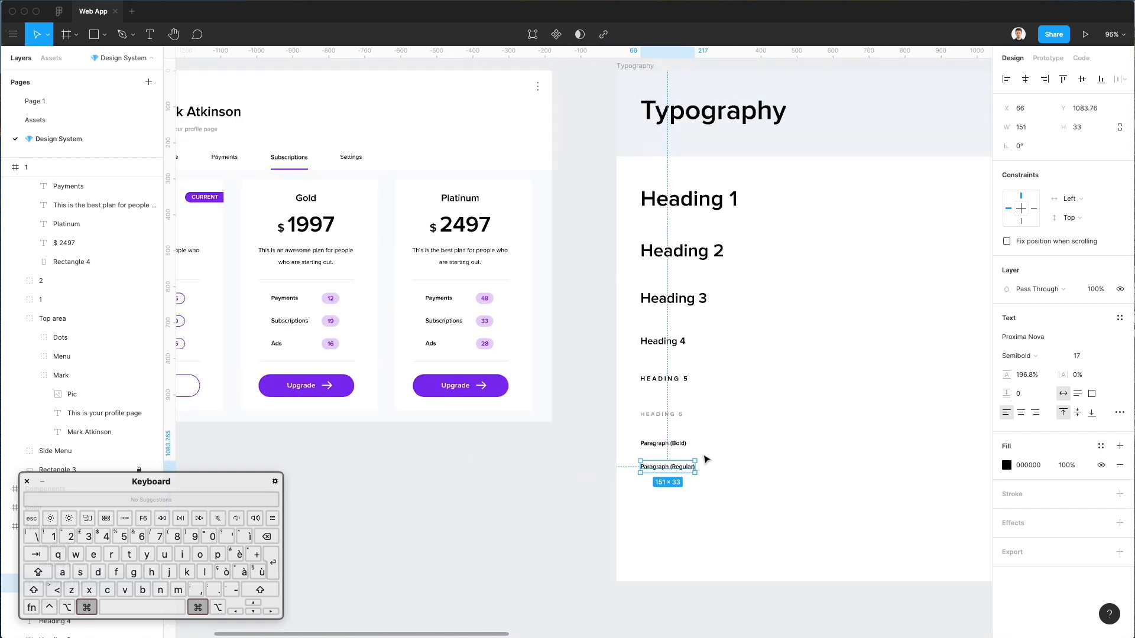
left_click_drag(665, 469, 668, 473)
scroll(550, 408, "up", 4)
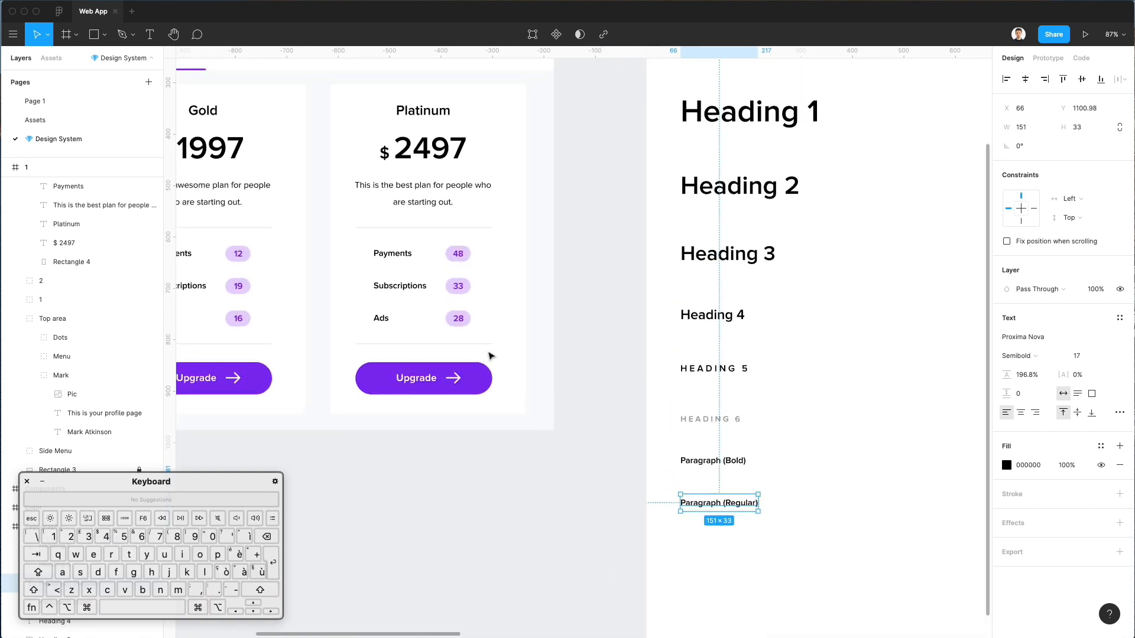
left_click(420, 180, "super")
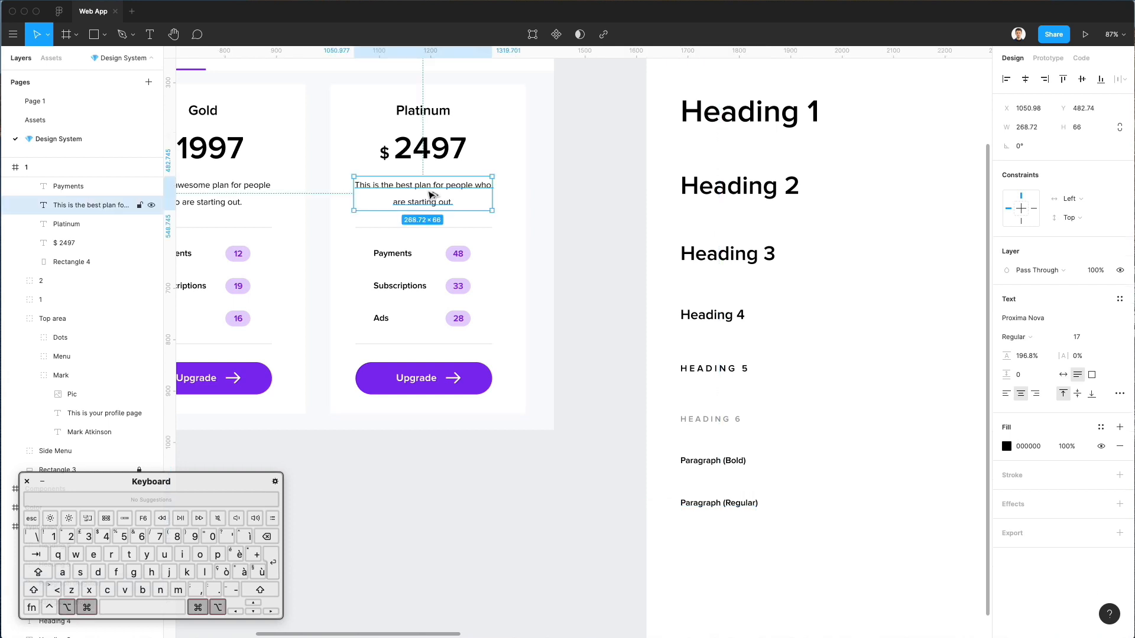
left_click(718, 503, "super")
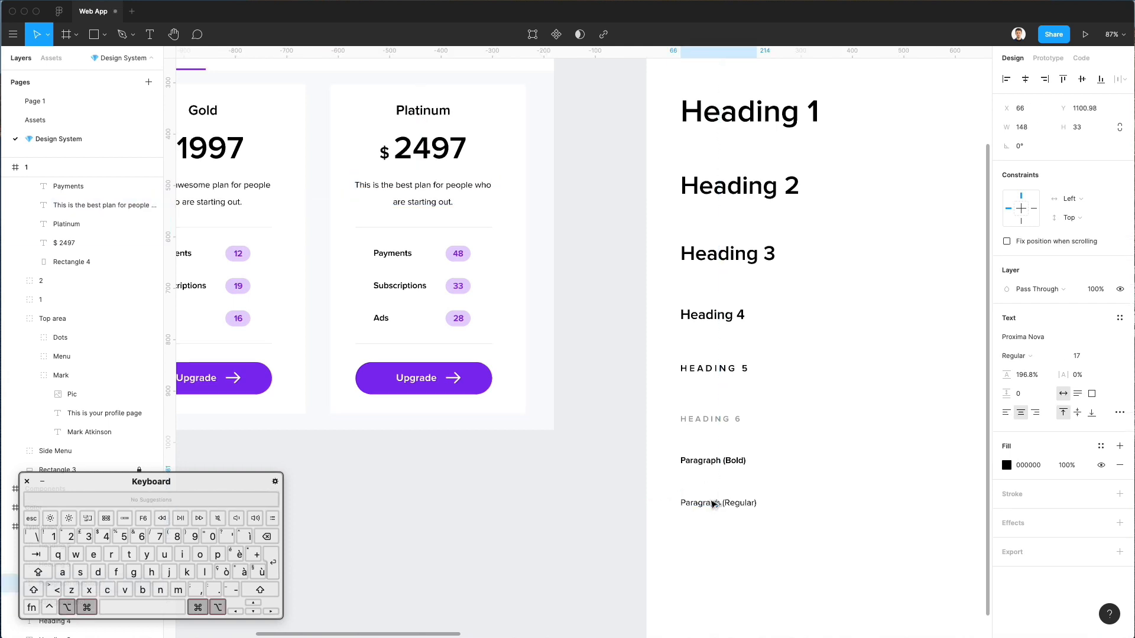
left_click(852, 408)
- Compare the text settings of Paragraph (Bold) and Paragraph (Regular) with those of the Platinum card's description
scroll(853, 408, "down", 3)
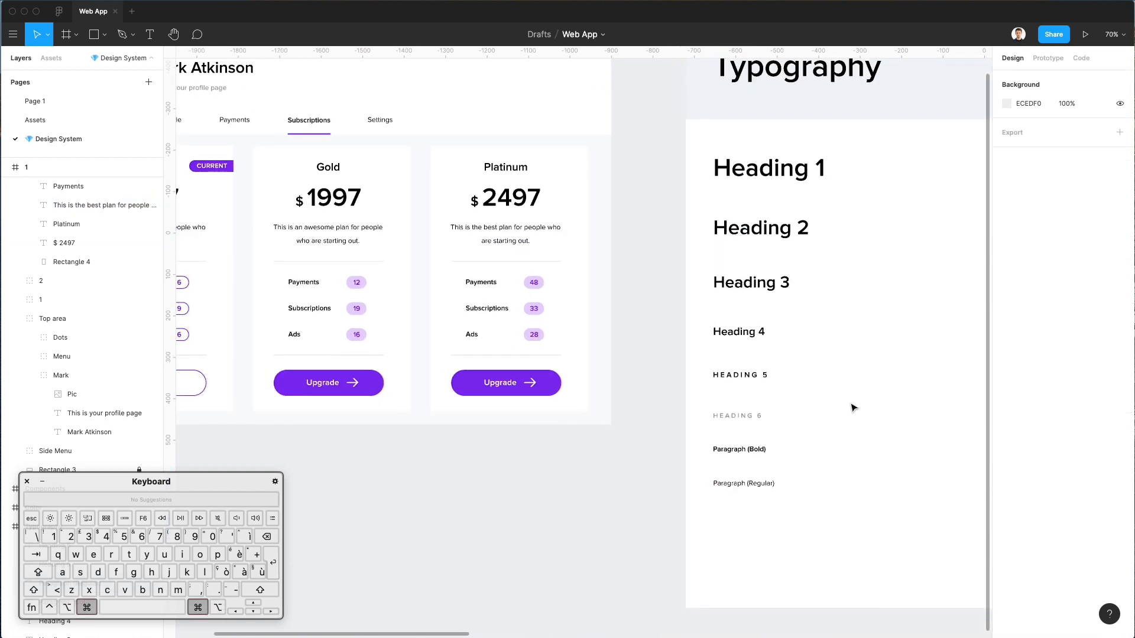
left_click(763, 484, "super")
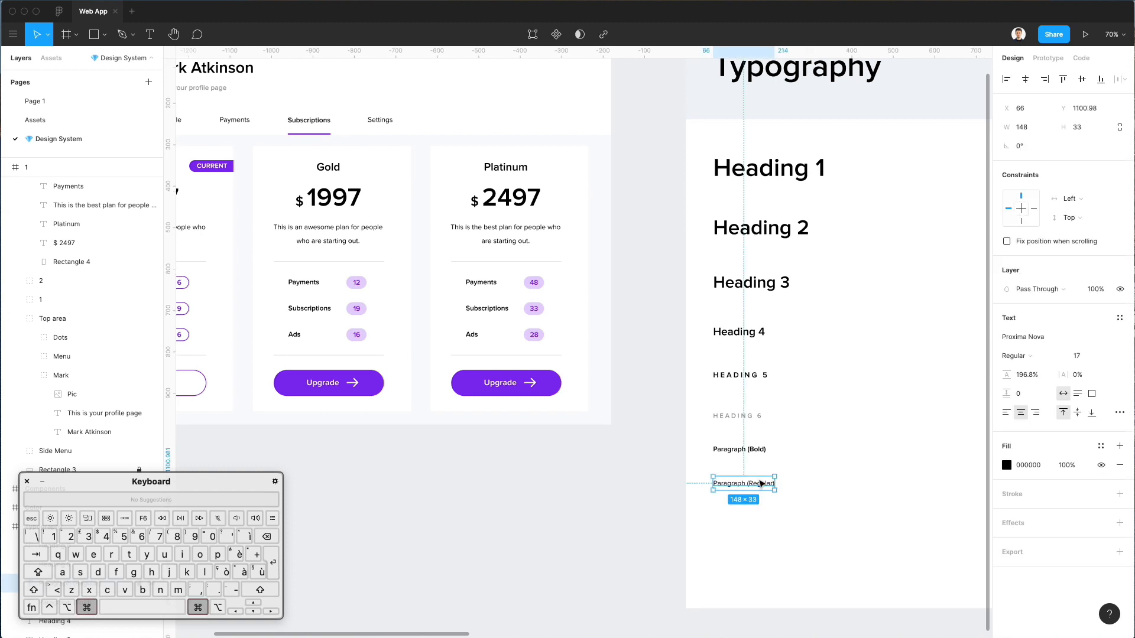
left_click(796, 467)
scroll(710, 468, "right", 3)
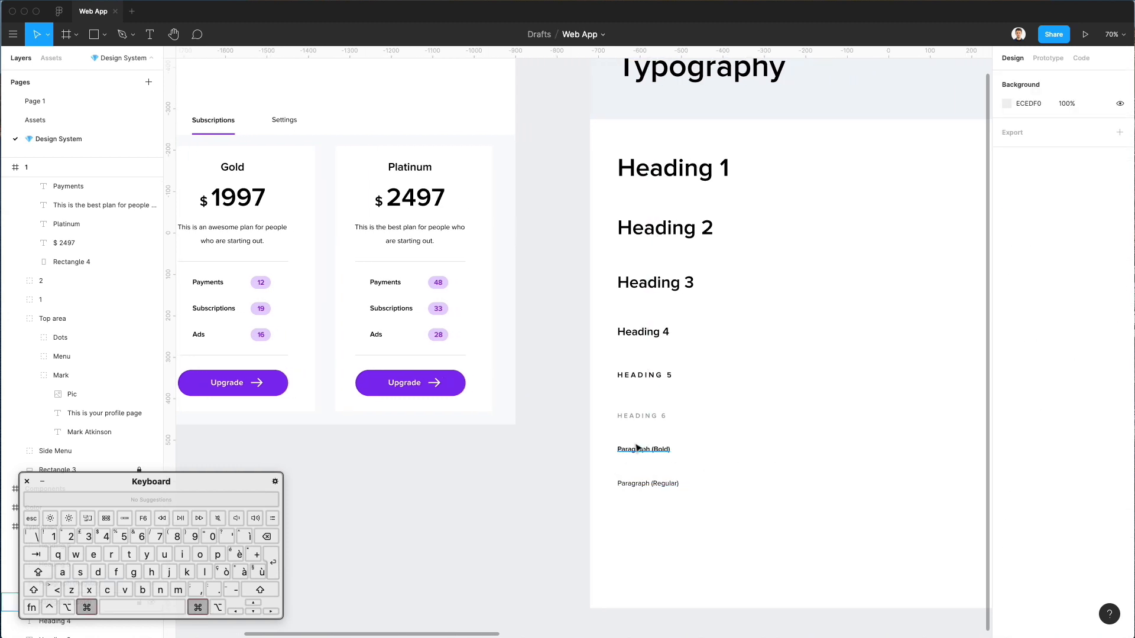
left_click(409, 234, "super")
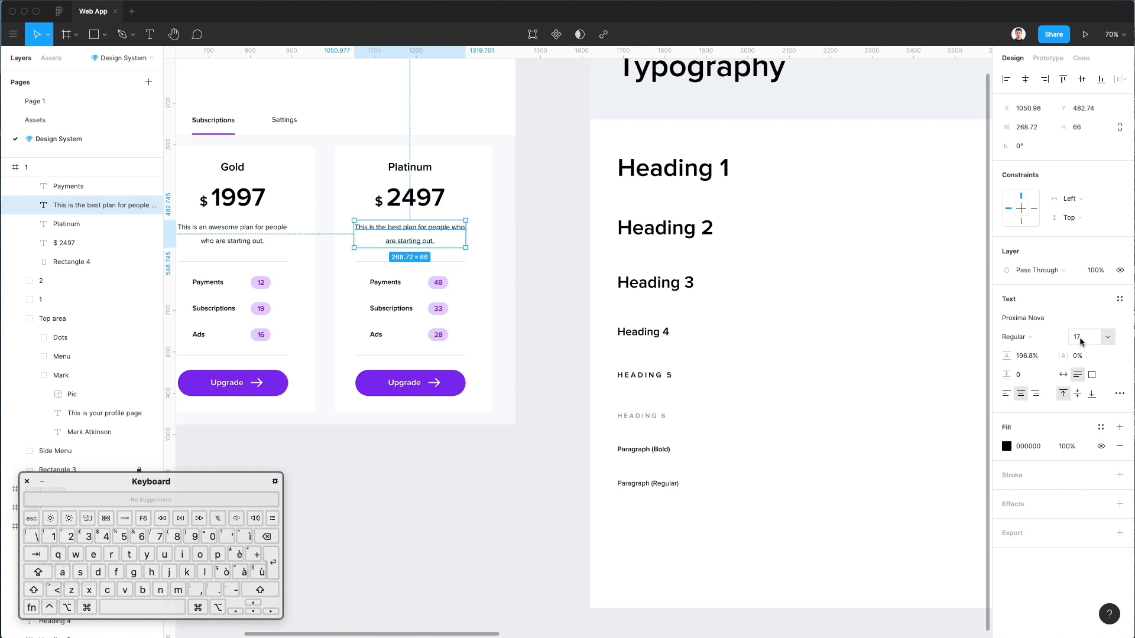
scroll(658, 444, "up", 3)
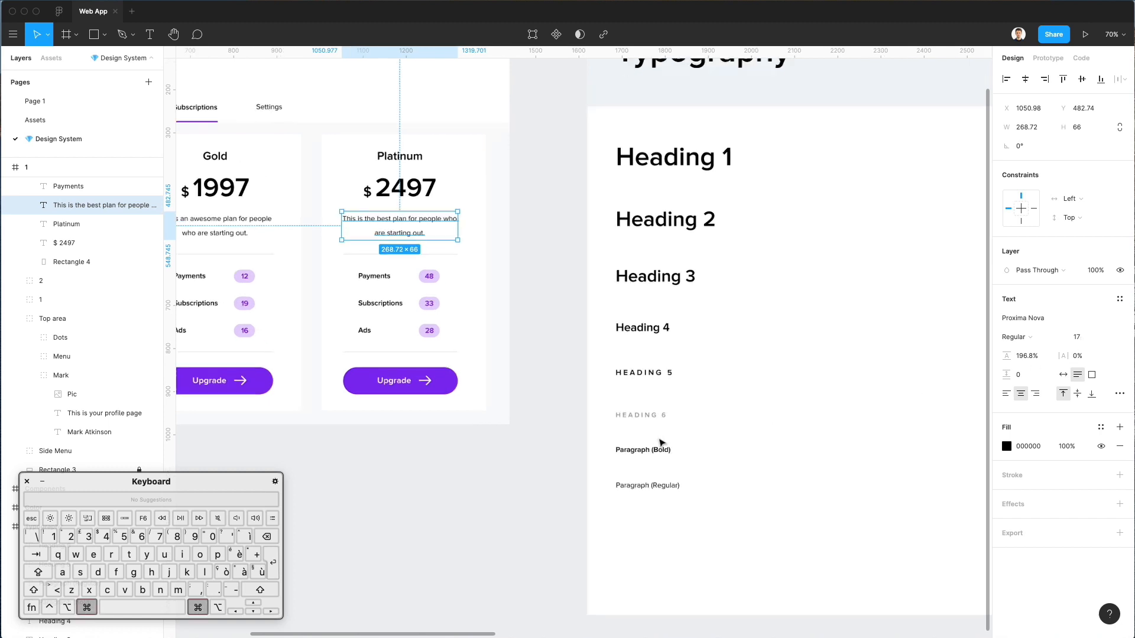
left_click(651, 454, "super")
left_click(674, 499, "super")
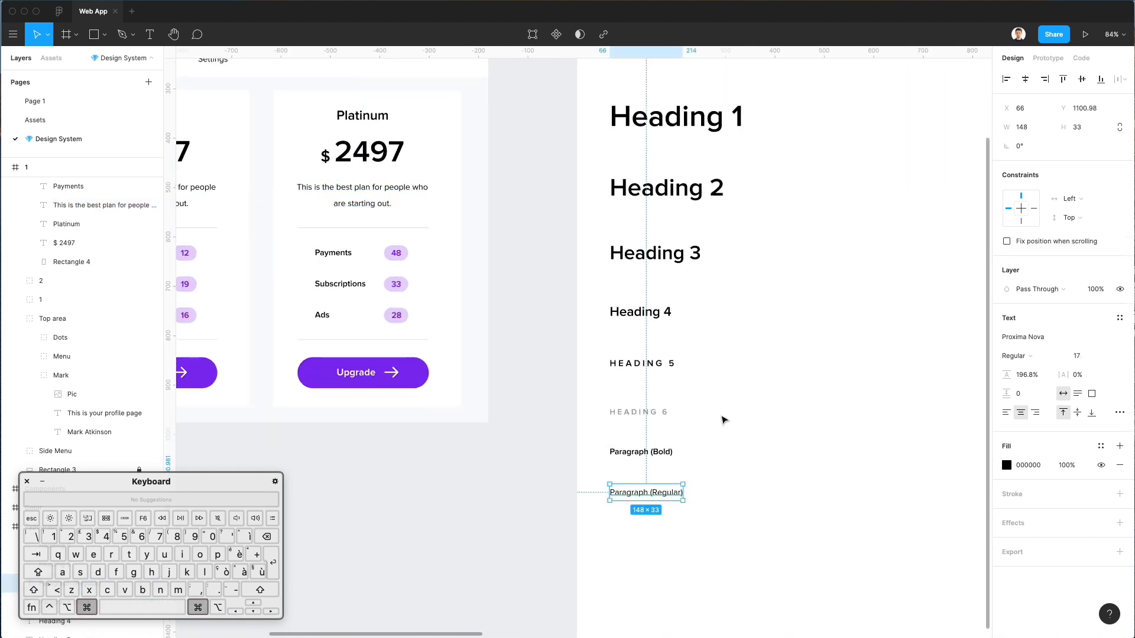
left_click(720, 447)
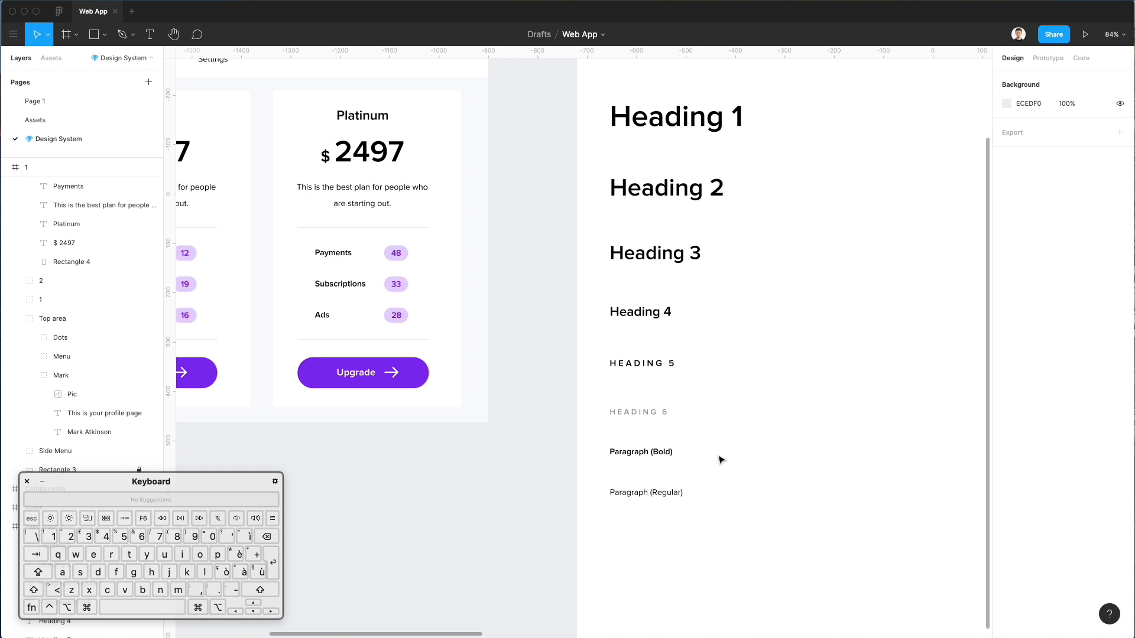
- Duplicate Paragraph (Bold) below Paragraph (Regular) and change the copy's text to "Hyperlink"
scroll(395, 286, "up", 5)
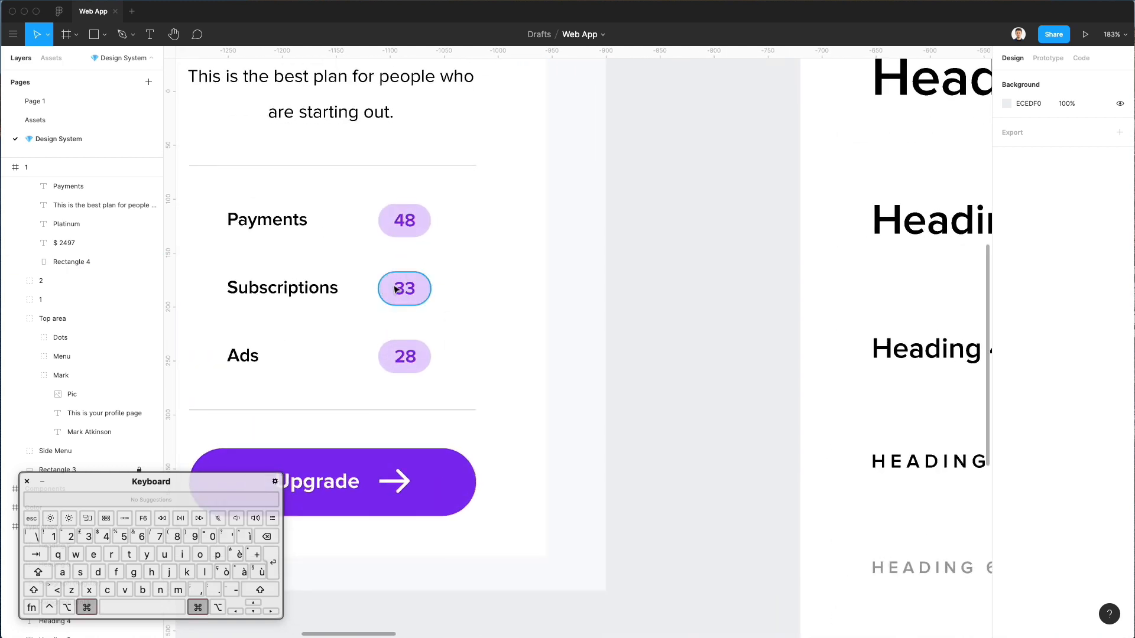
scroll(395, 289, "up", 5)
scroll(428, 297, "down", 10)
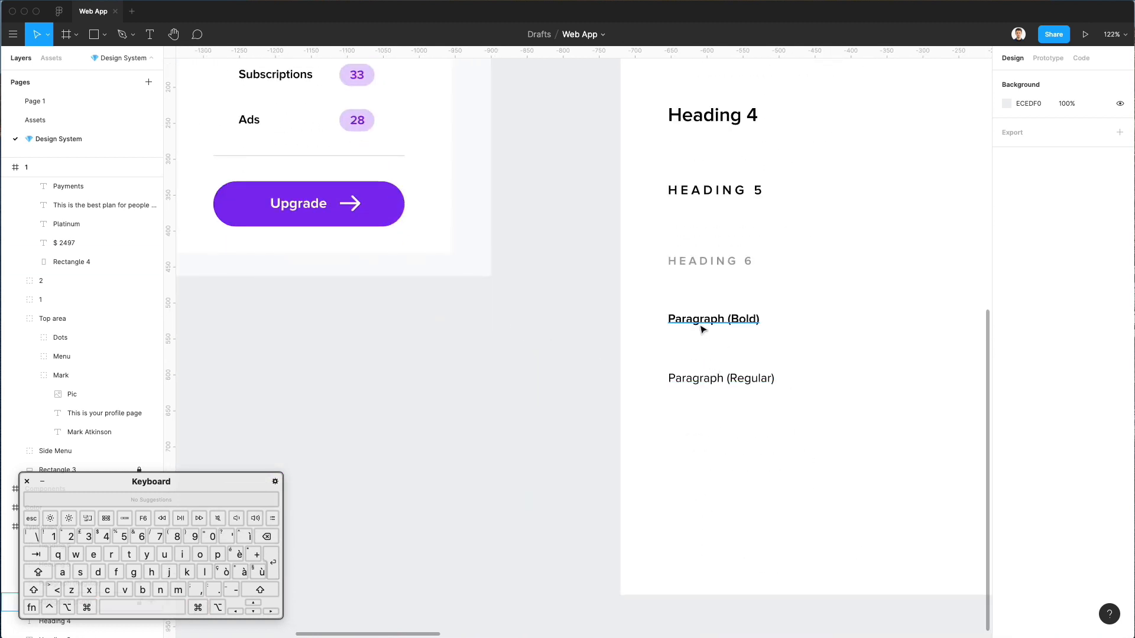
left_click_drag(697, 328, 700, 451)
scroll(743, 470, "up", 1)
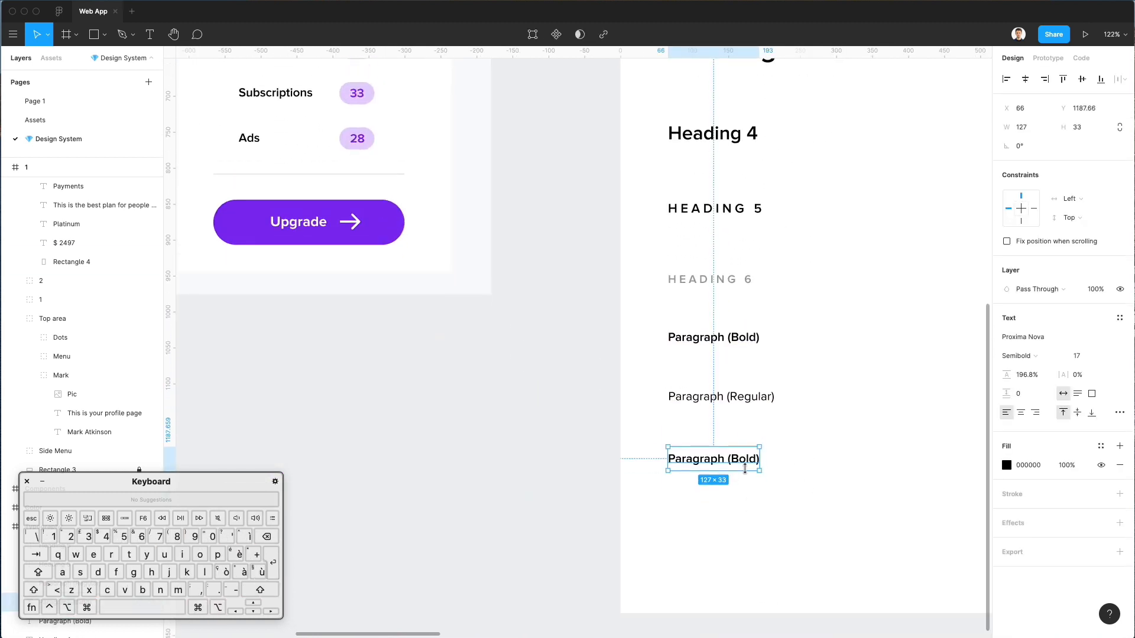
scroll(748, 472, "down", 1)
scroll(747, 472, "down", 3)
key("Return")
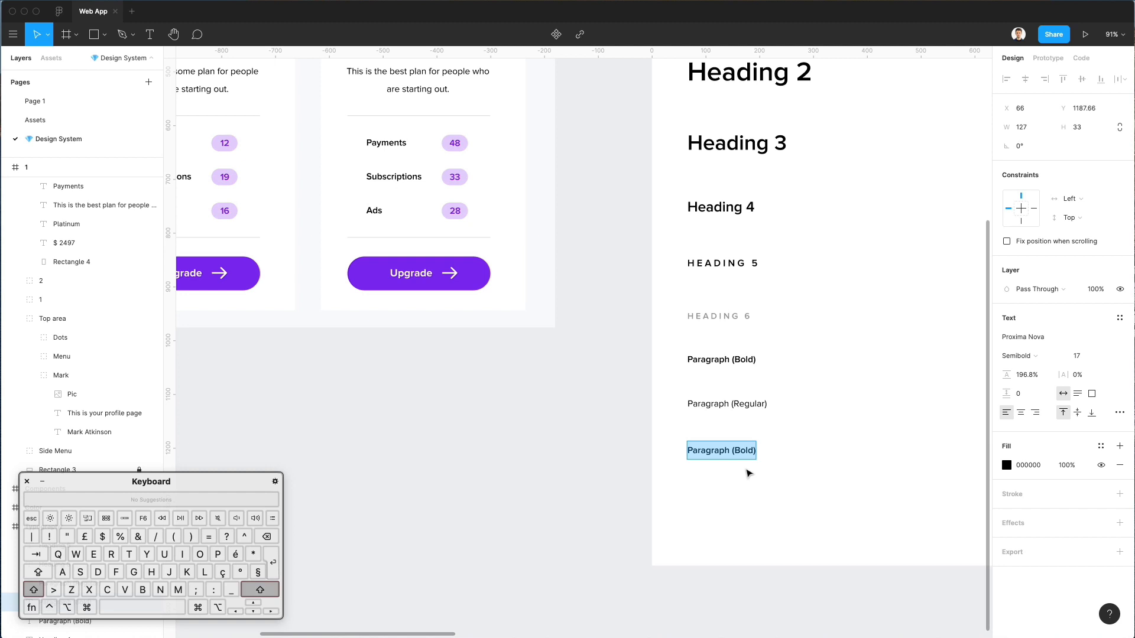
type("Hyperlink")
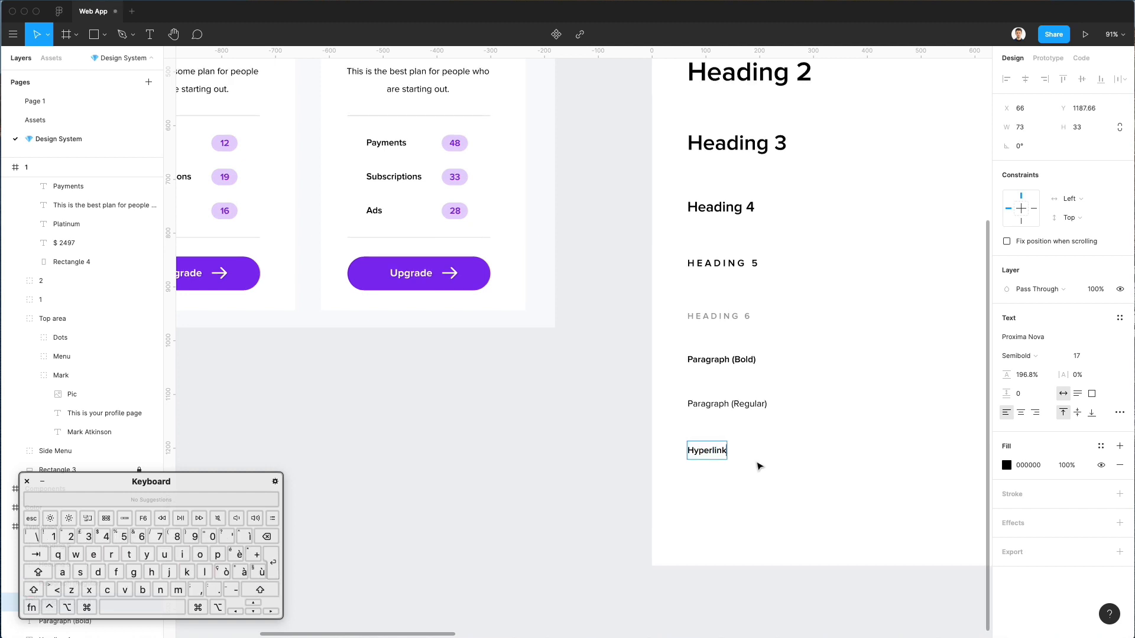
key("Escape")
- Fill the Hyperlink text with the purple 8101E5 sampled from the number 33 in the Platinum card's Subscriptions badge
scroll(760, 466, "up", 3)
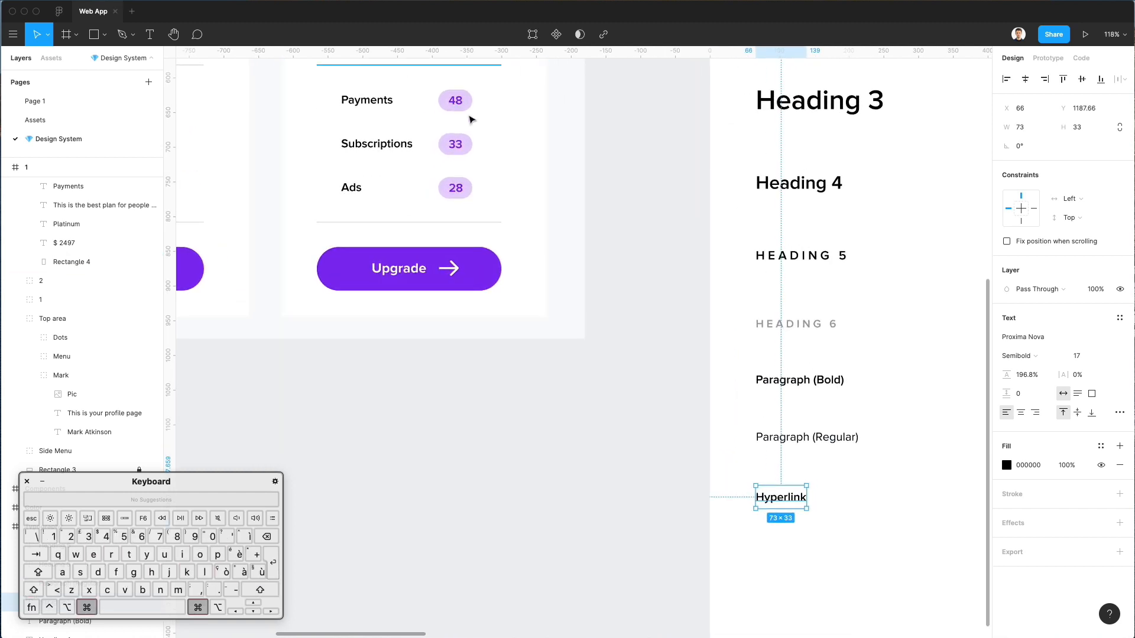
scroll(471, 120, "up", 10)
scroll(407, 337, "down", 10)
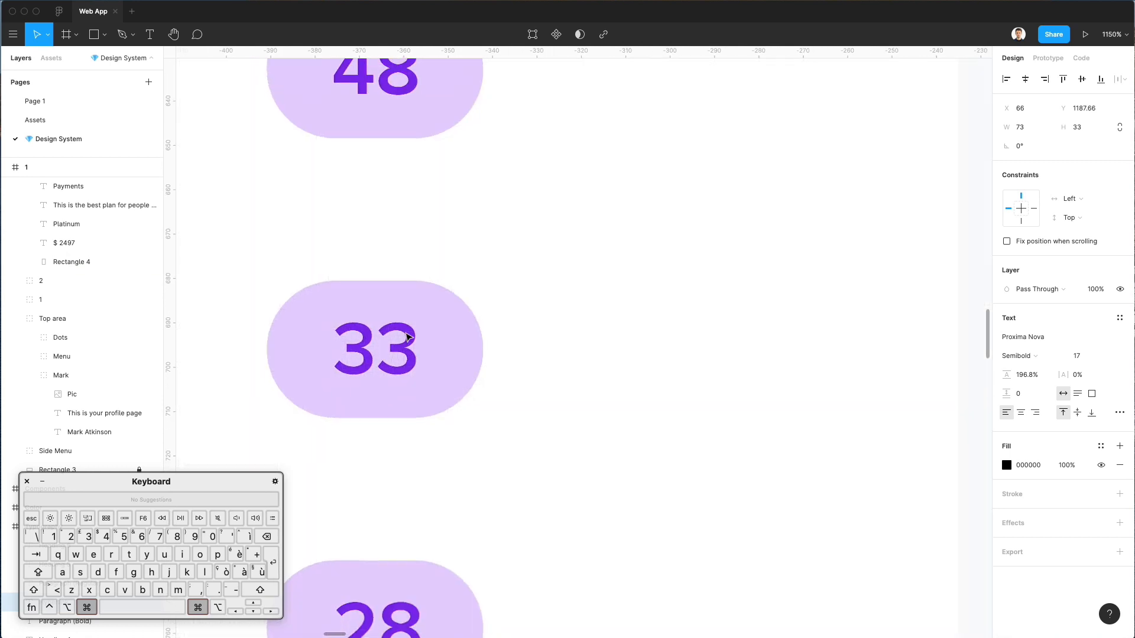
scroll(407, 337, "down", 5)
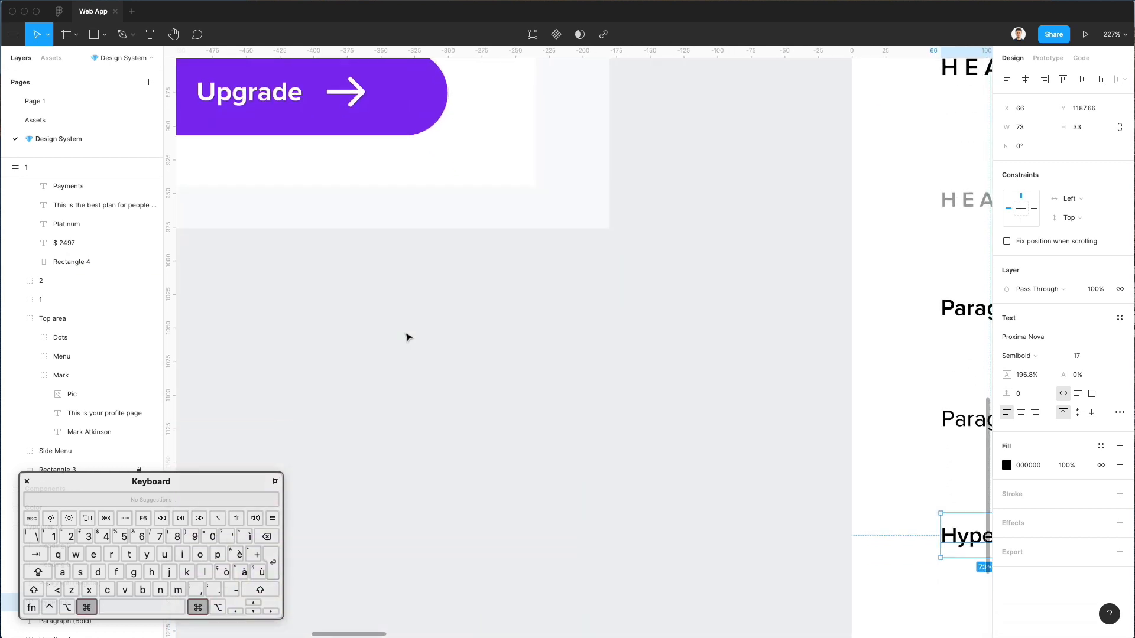
scroll(407, 337, "up", 5)
scroll(407, 337, "up", 10)
key("ctrl+c")
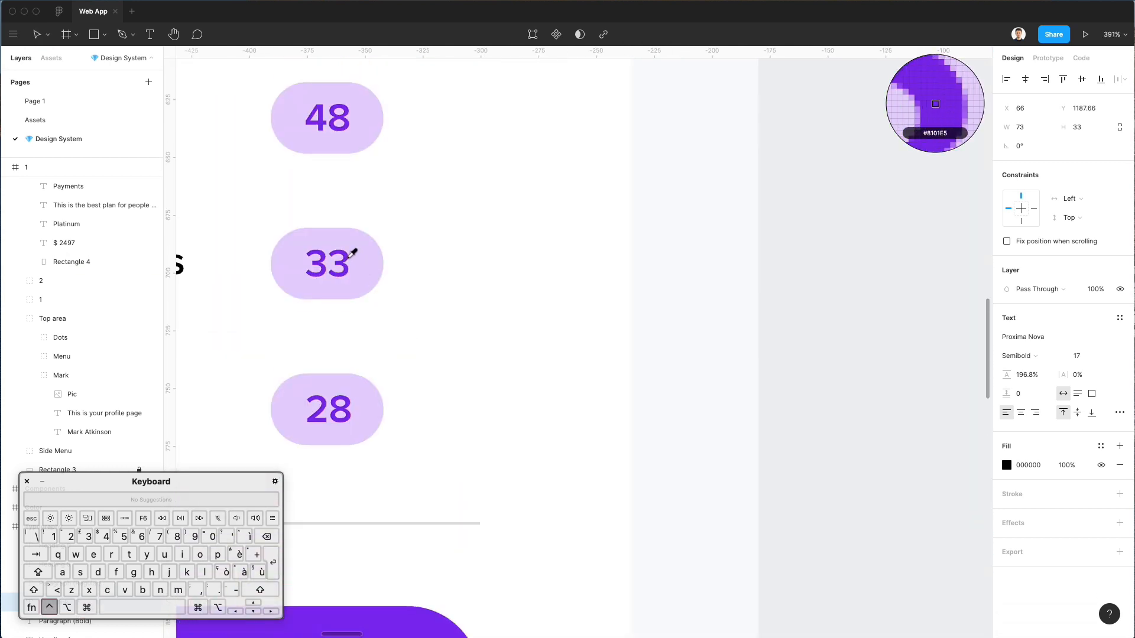
left_click(350, 260)
scroll(539, 446, "down", 5)
scroll(539, 446, "right", 6)
scroll(540, 445, "down", 5)
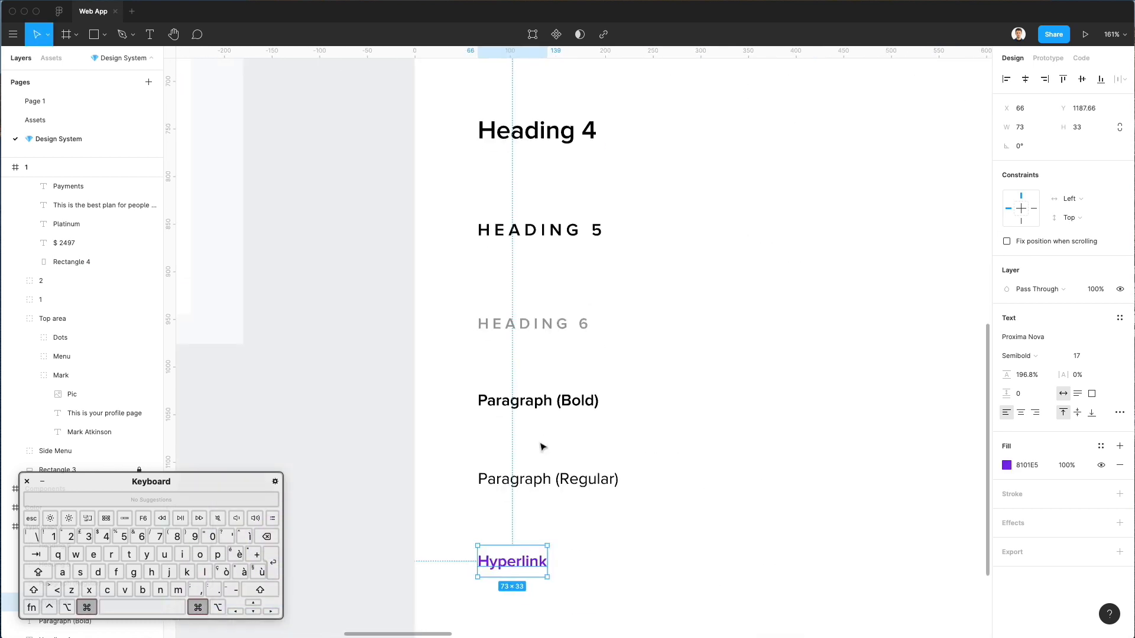
- Compare the Hyperlink's text settings and fill with those of the number in the Platinum card's Payments badge
scroll(540, 446, "down", 3)
scroll(704, 509, "left", 1)
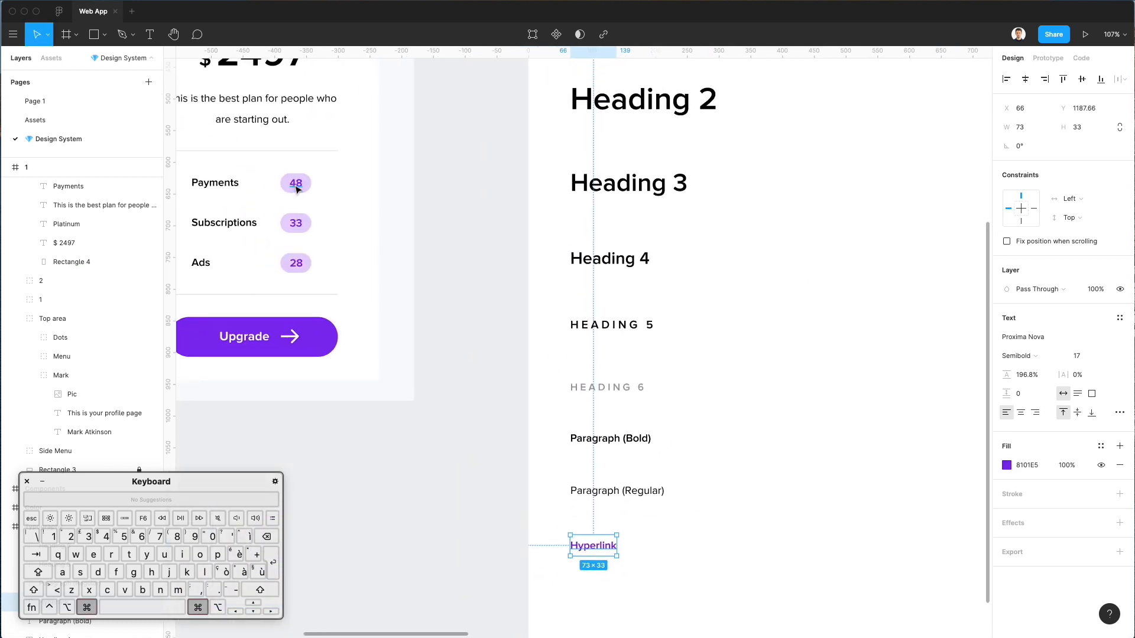
left_click(294, 187, "super")
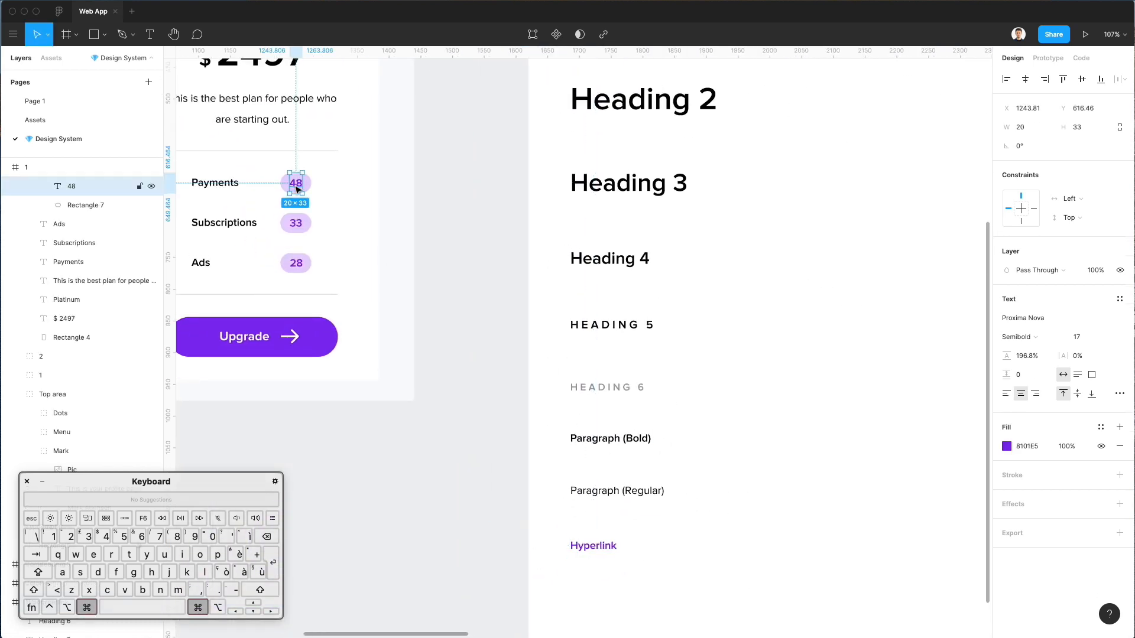
left_click(596, 545, "super")
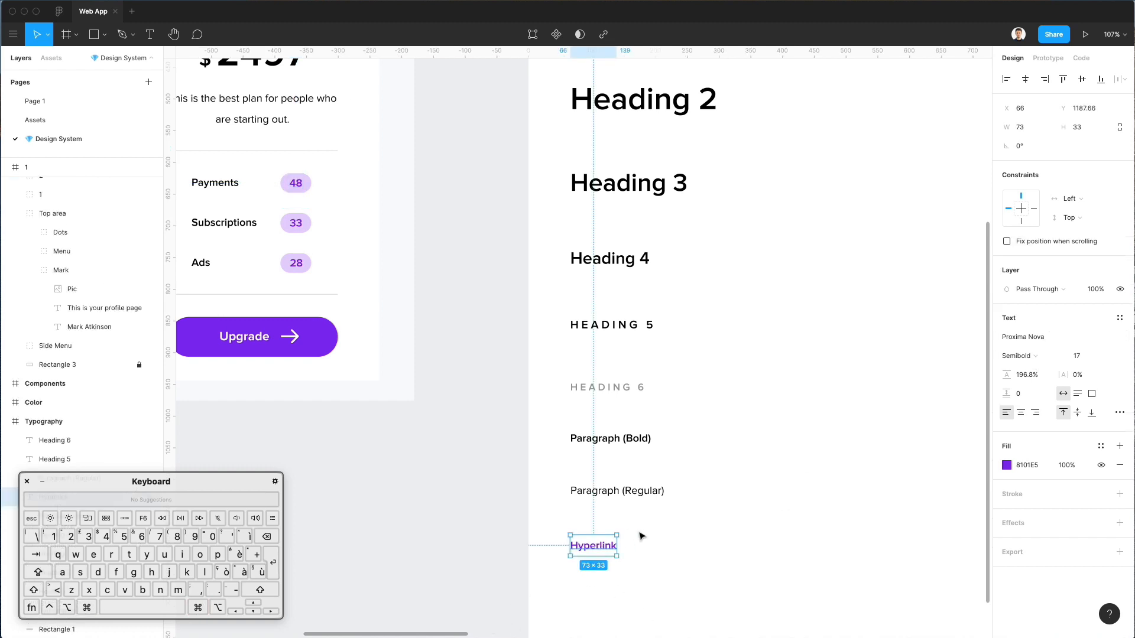
left_click(677, 531)
- Review the text styles in the Typography frame against the texts used on the subscriptions screen
scroll(678, 531, "down", 5)
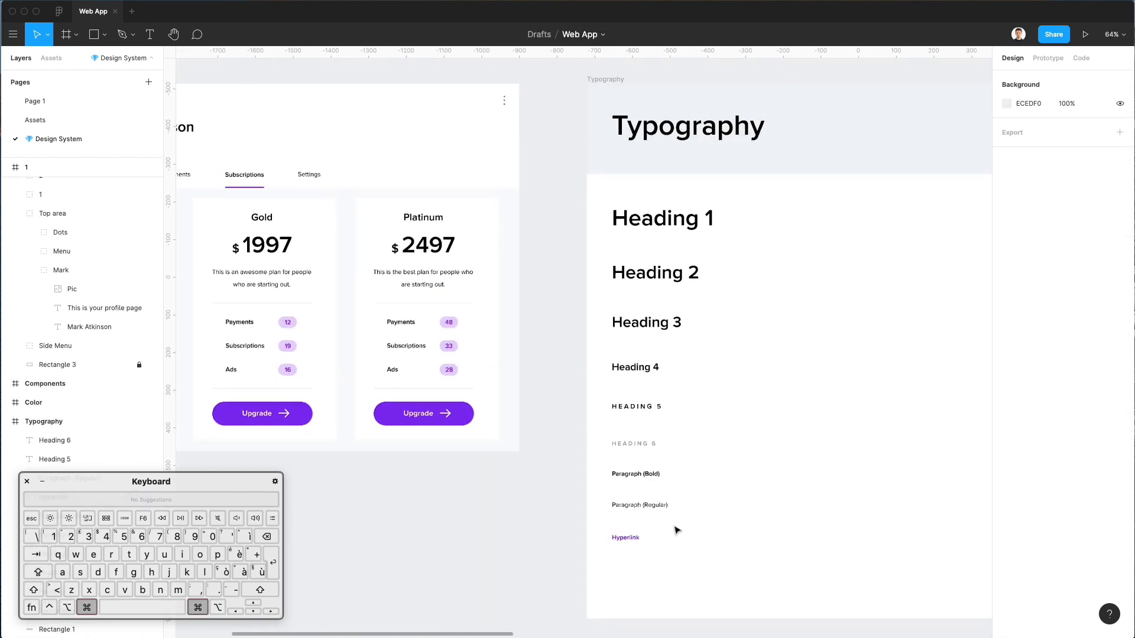
scroll(677, 530, "left", 1)
scroll(678, 531, "left", 5)
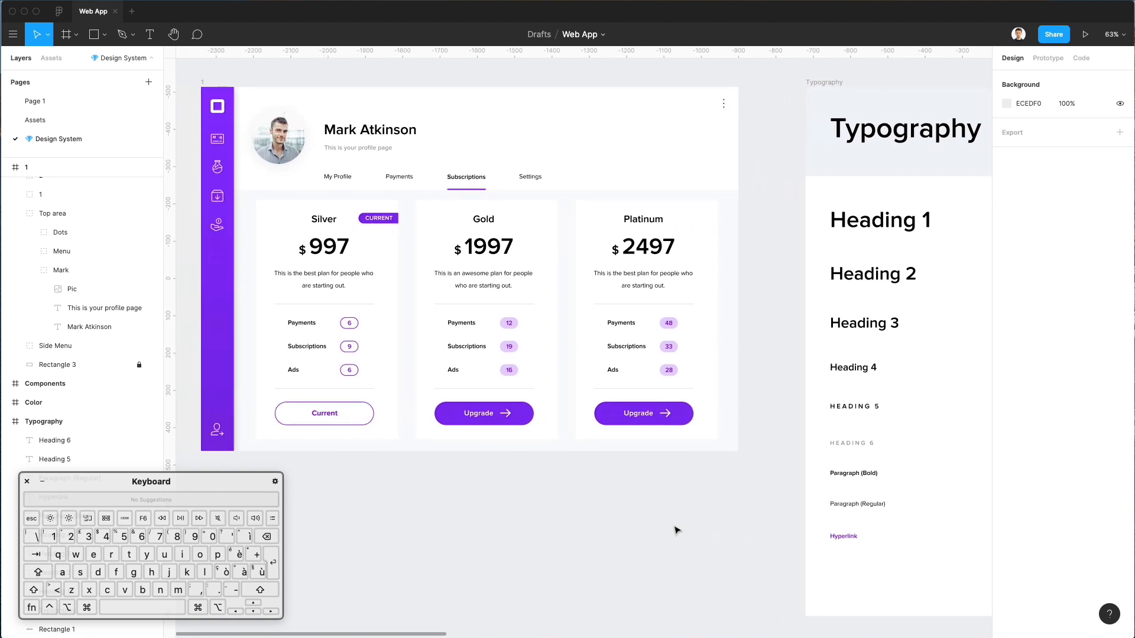
scroll(525, 142, "right", 11)
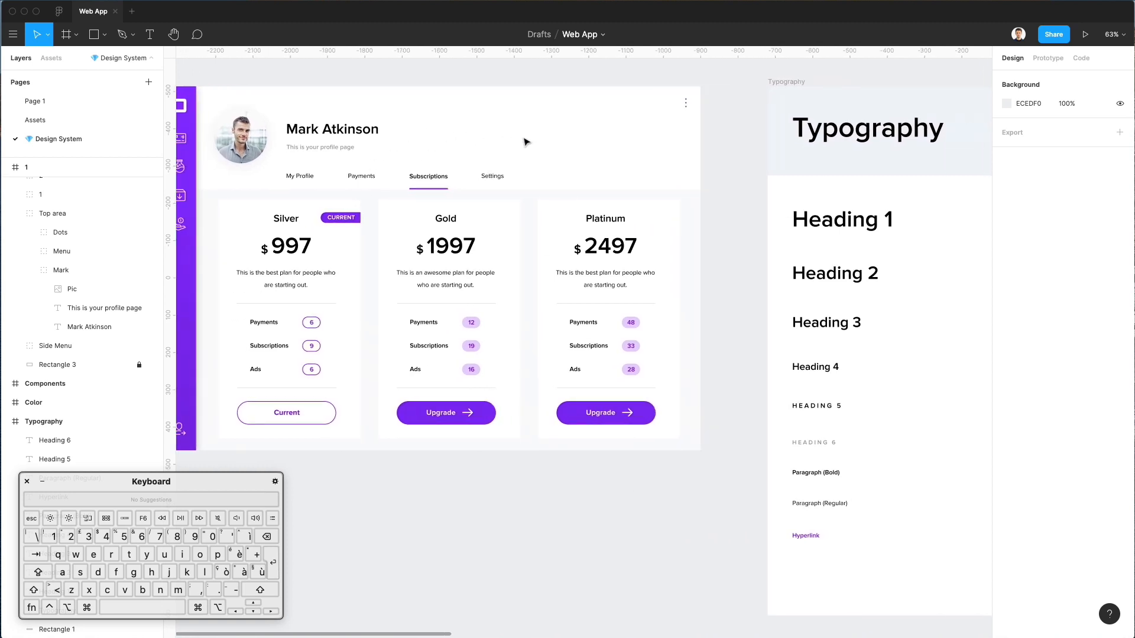
scroll(576, 326, "down", 2)
scroll(574, 327, "up", 3)
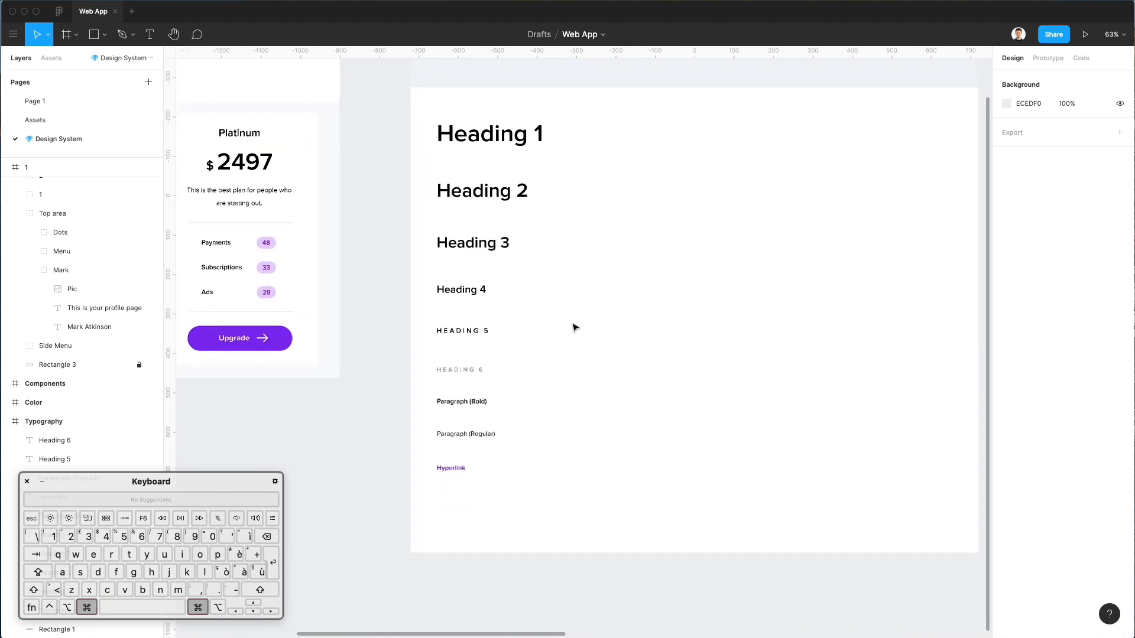
scroll(572, 328, "up", 3)
scroll(571, 329, "down", 4)
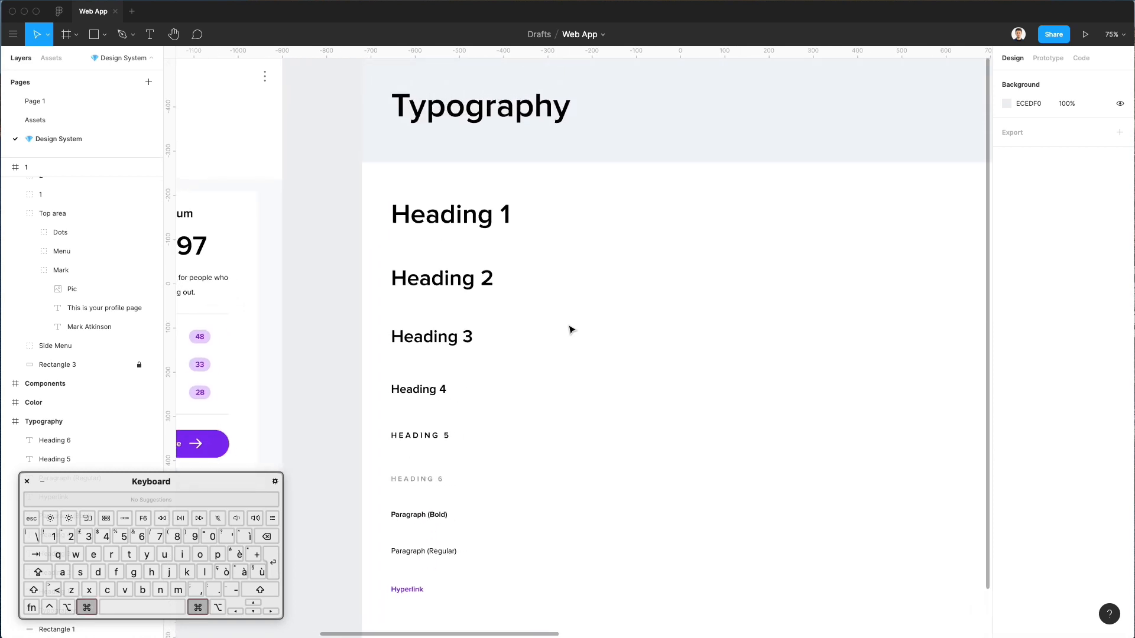
scroll(571, 329, "down", 1)
scroll(571, 329, "right", 1)
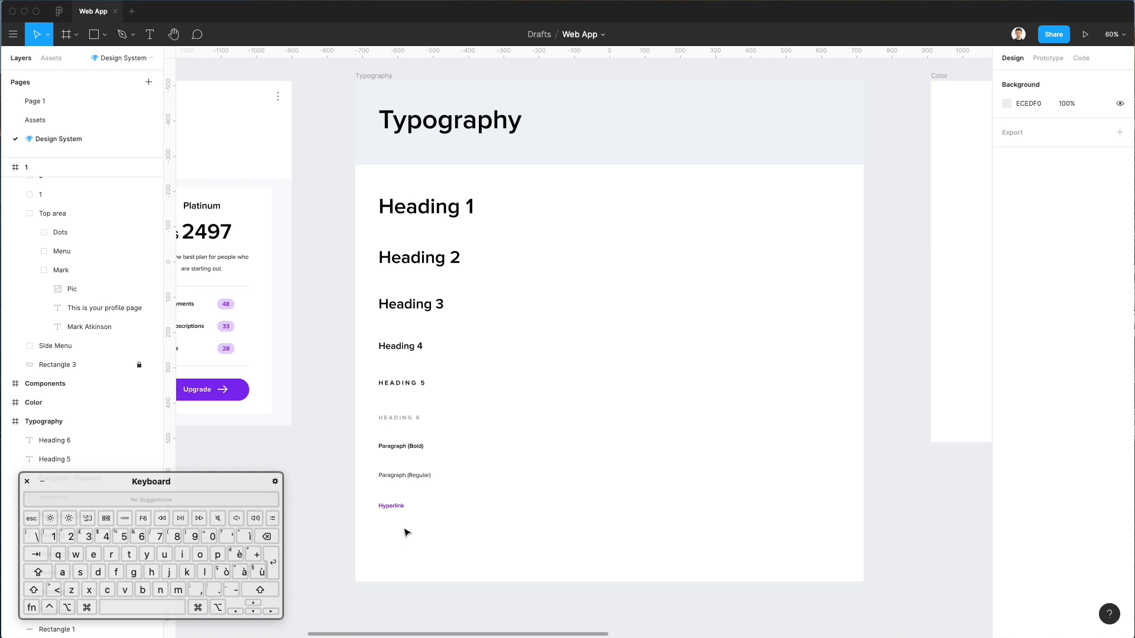
scroll(404, 523, "up", 1)
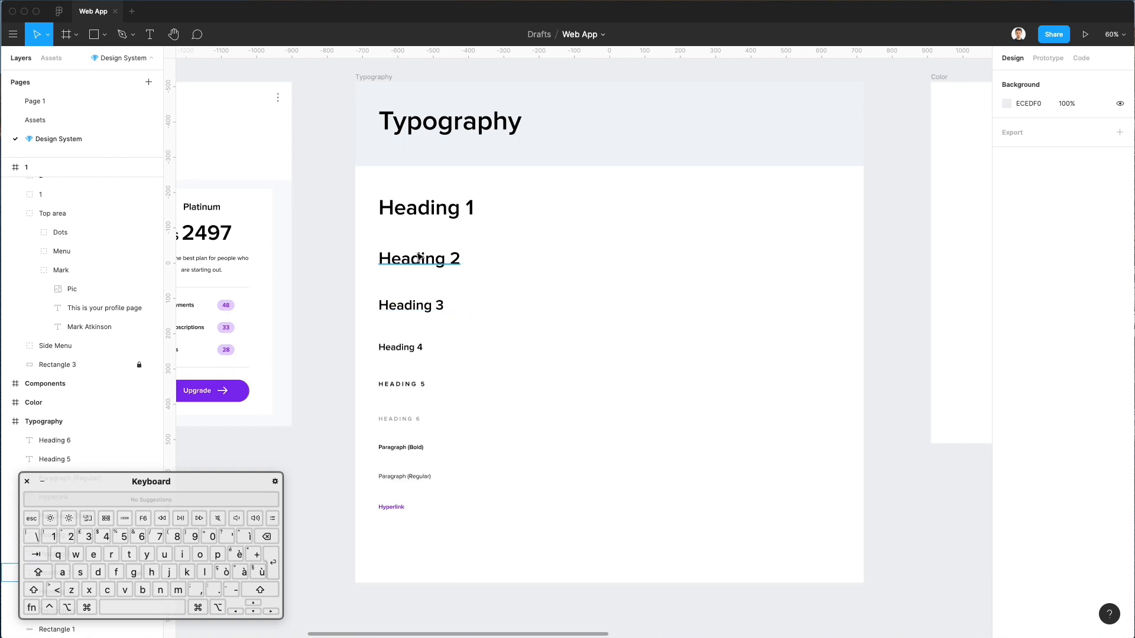
scroll(426, 413, "down", 2)
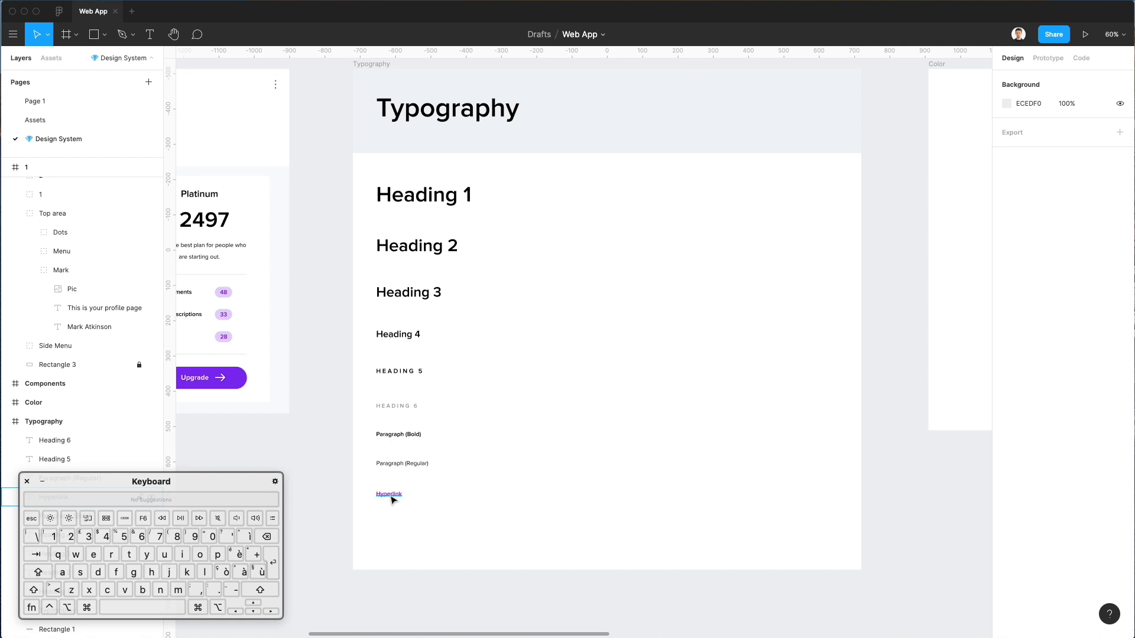
scroll(392, 499, "up", 3)
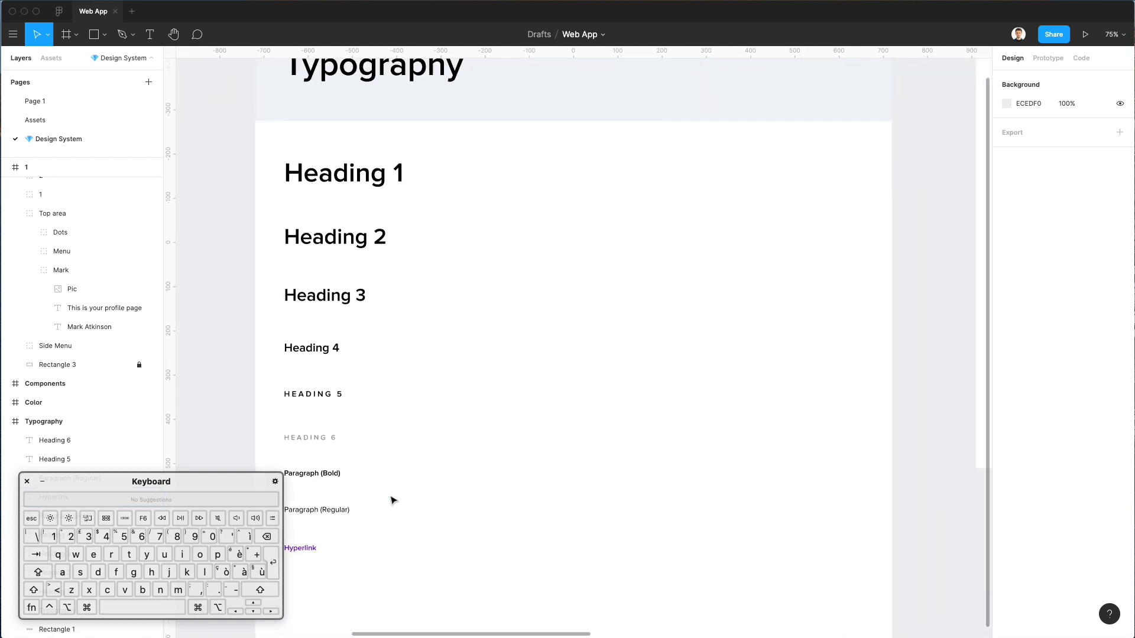
scroll(392, 499, "down", 3)
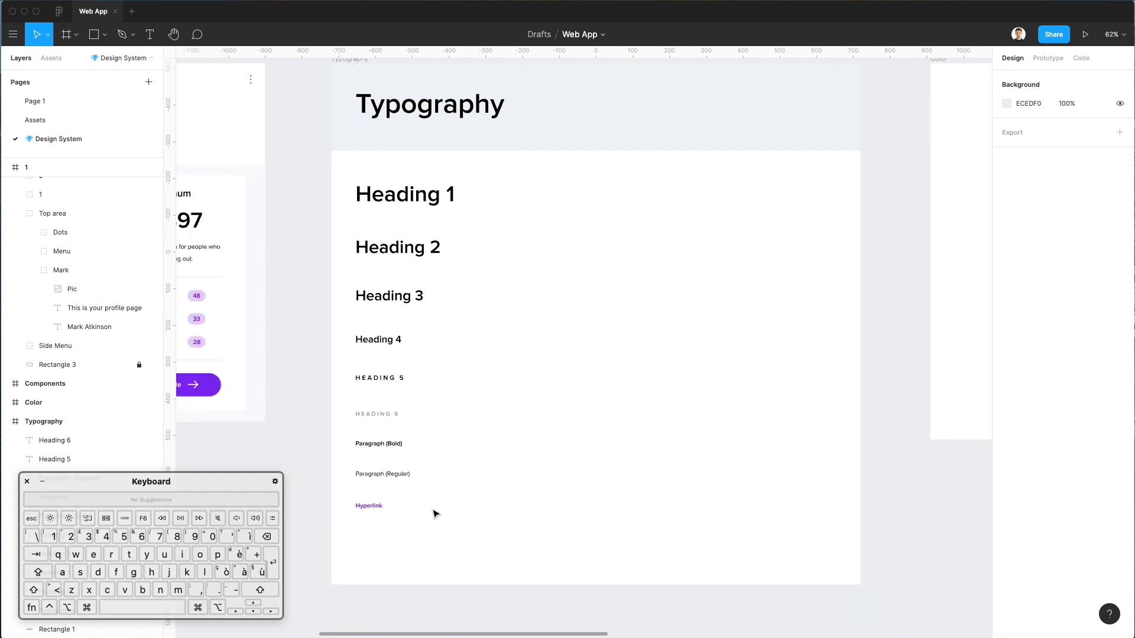
left_click_drag(443, 515, 357, 158)
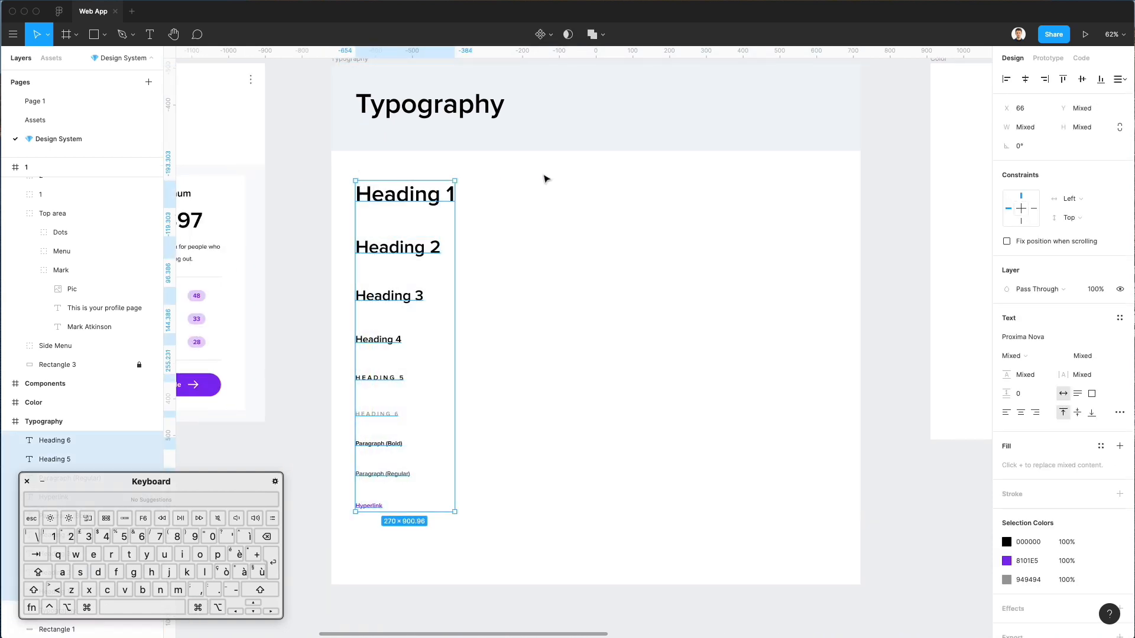
left_click(544, 178)
- Create a new text style named "Heading 1" from the Heading 1 text in the Typography frame
left_click(369, 200)
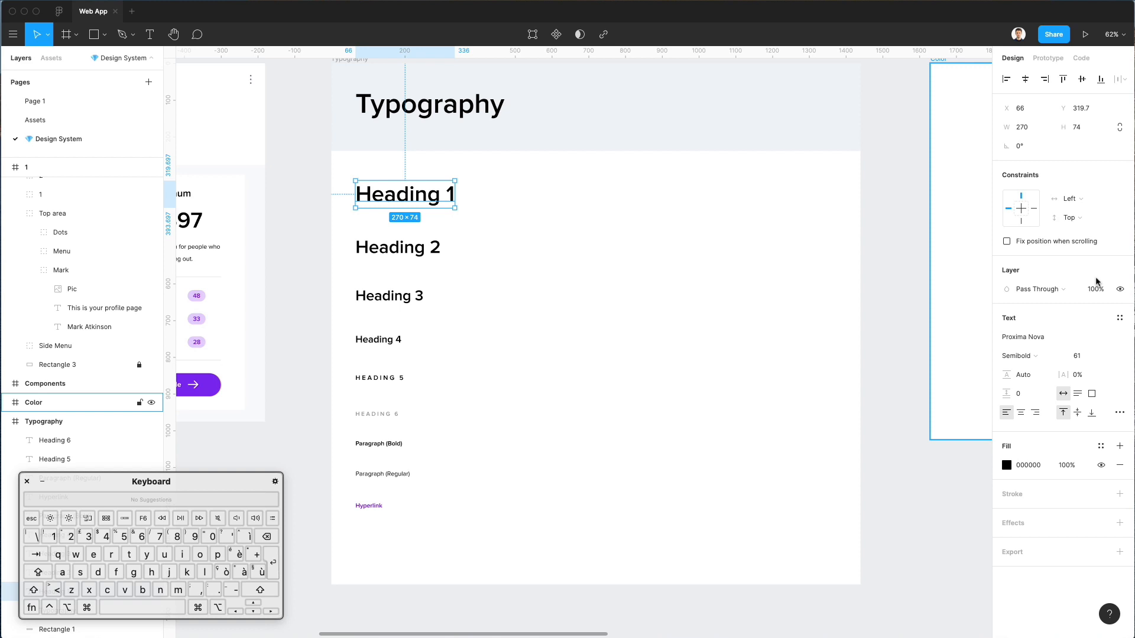
left_click(1117, 318)
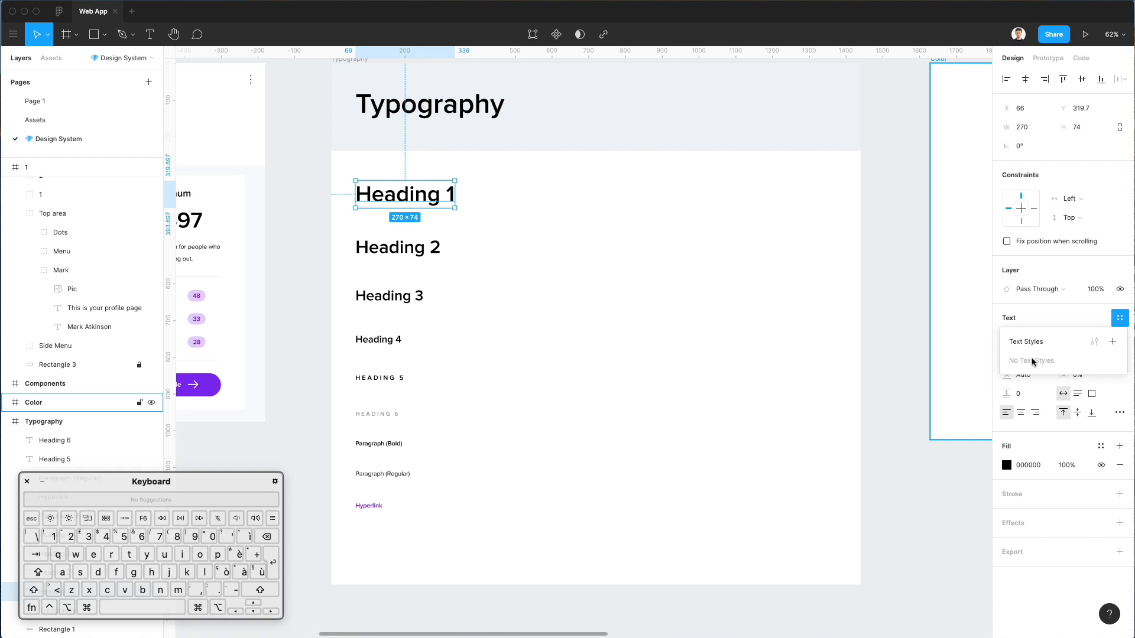
left_click(1114, 343)
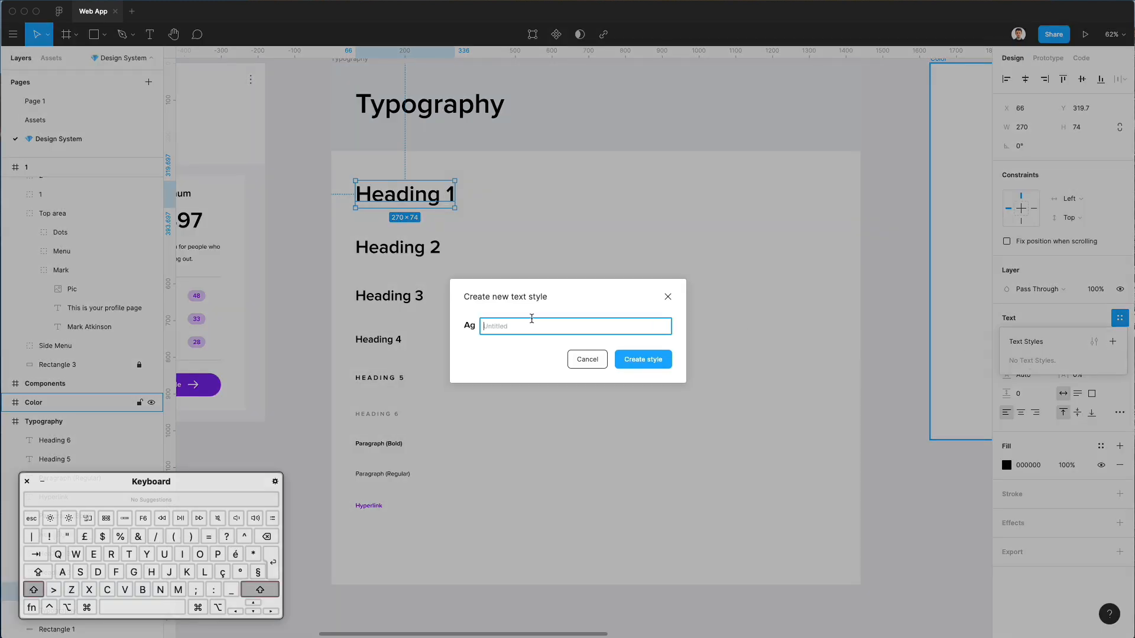
type("Heading 1")
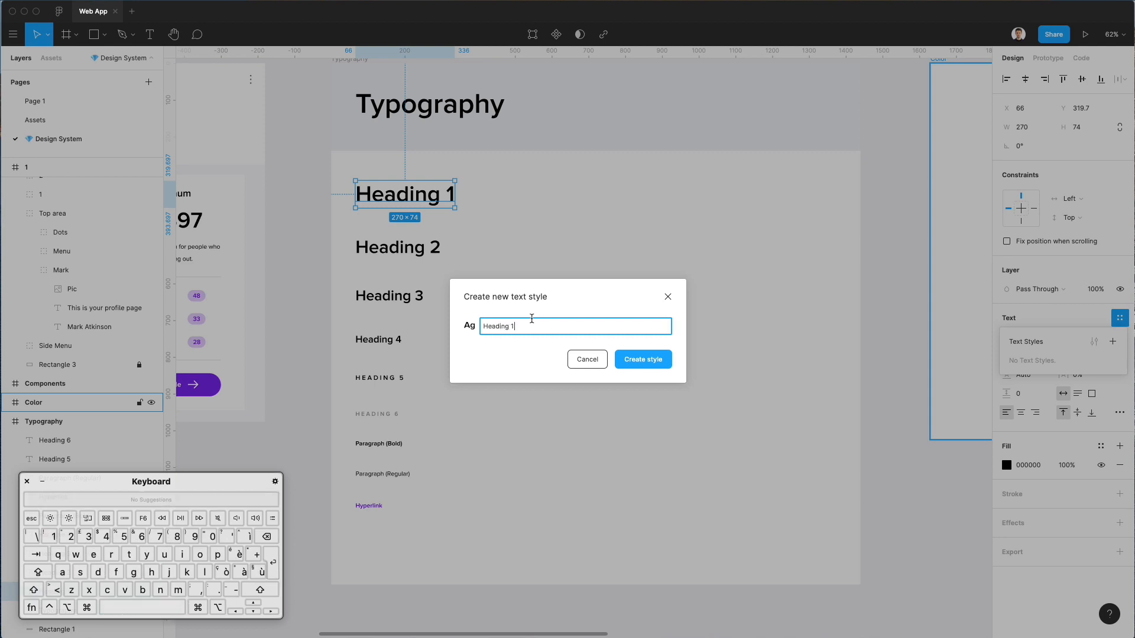
left_click(665, 361)
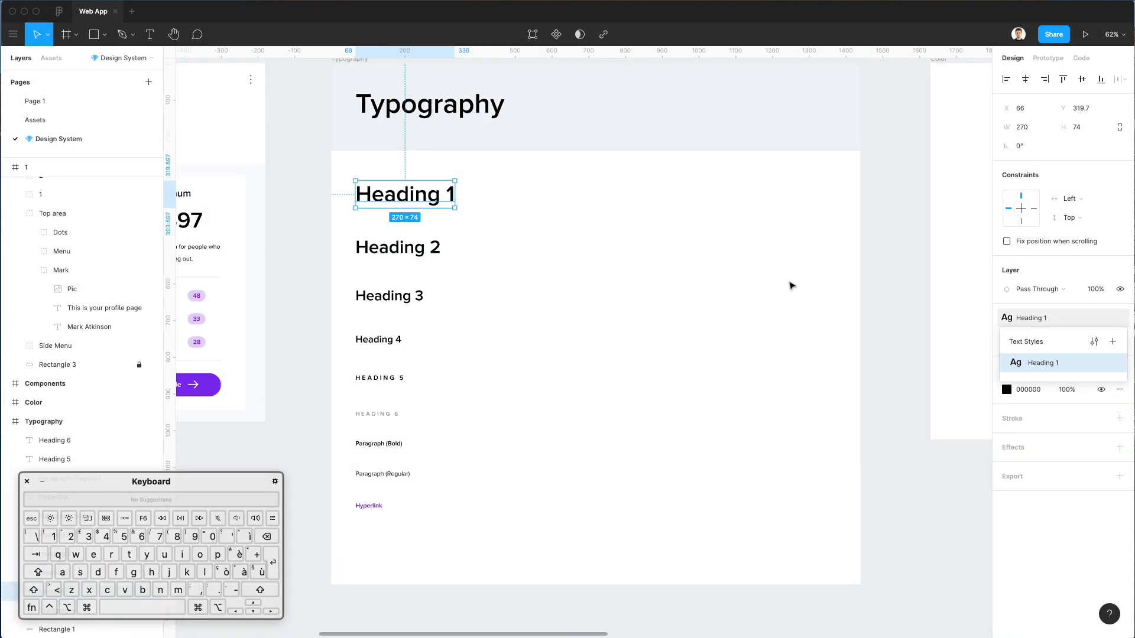
- Create a new text style from the Heading 2 text, using its copied wording "Heading 2" as the style name
left_click(381, 243)
scroll(380, 241, "left", 1)
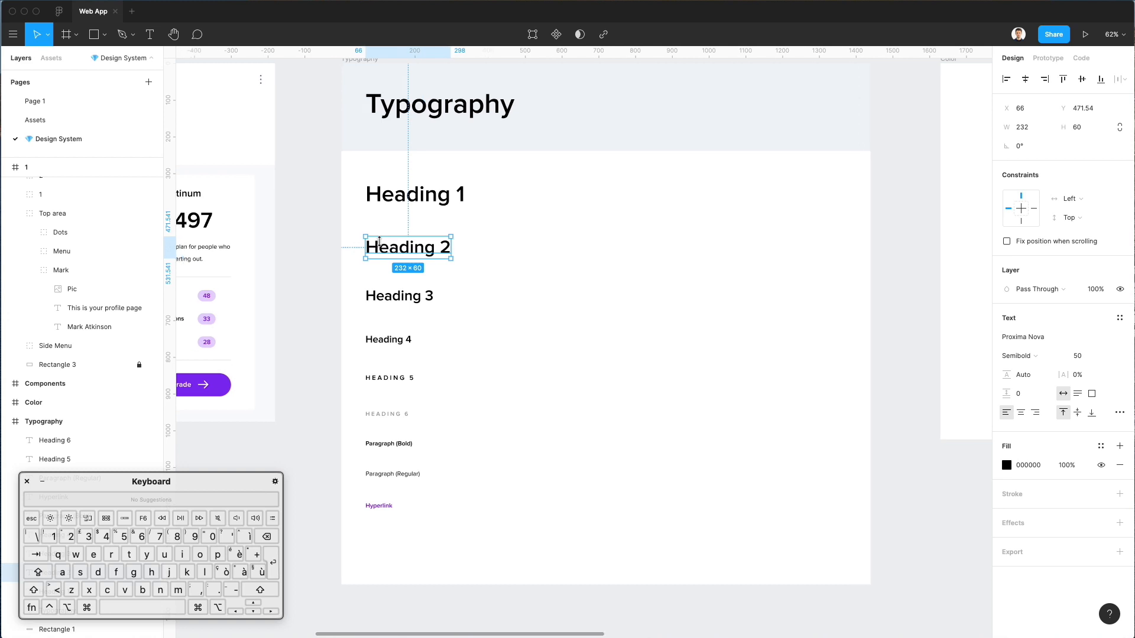
scroll(380, 242, "up", 1)
scroll(379, 243, "up", 2)
left_click(400, 261)
double_click(400, 260)
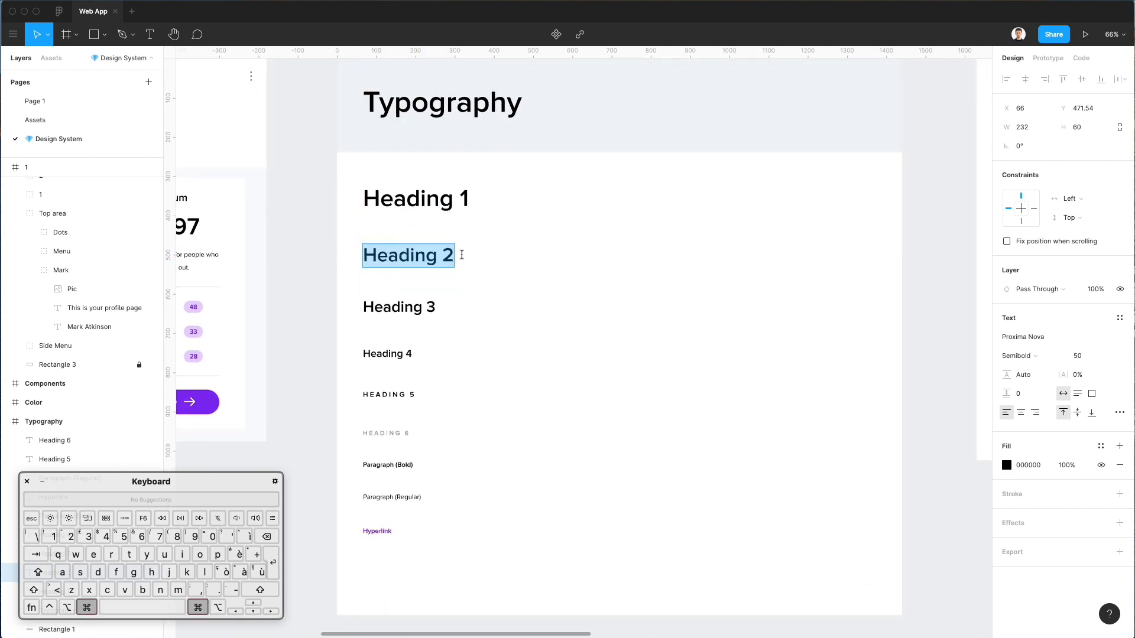
key("super+c")
left_click(550, 259)
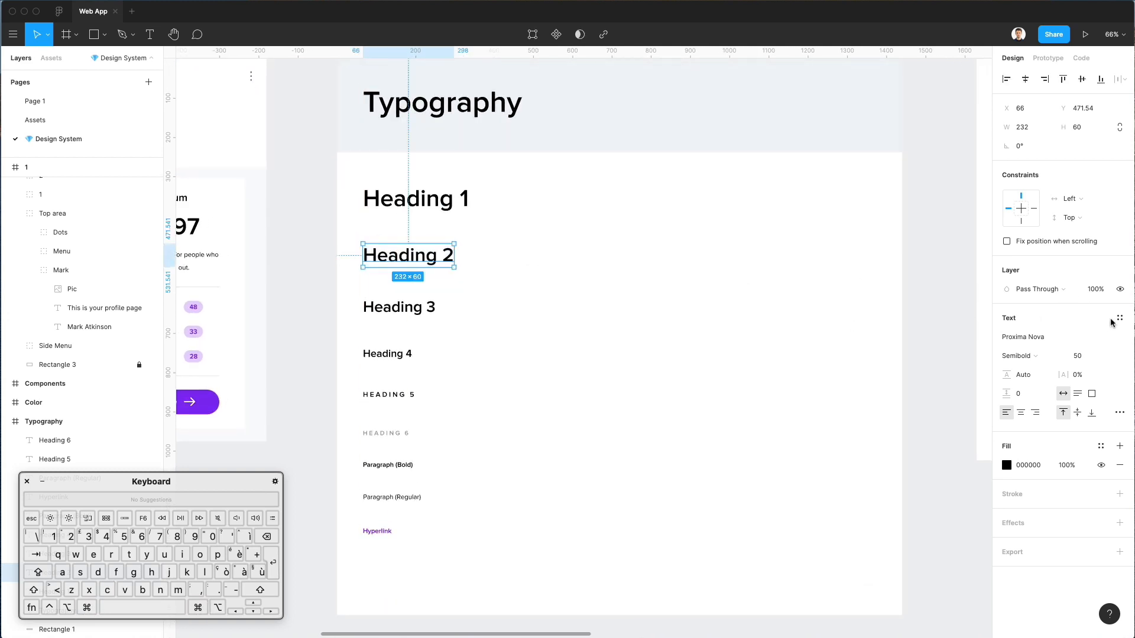
left_click(1119, 318)
left_click(1112, 341)
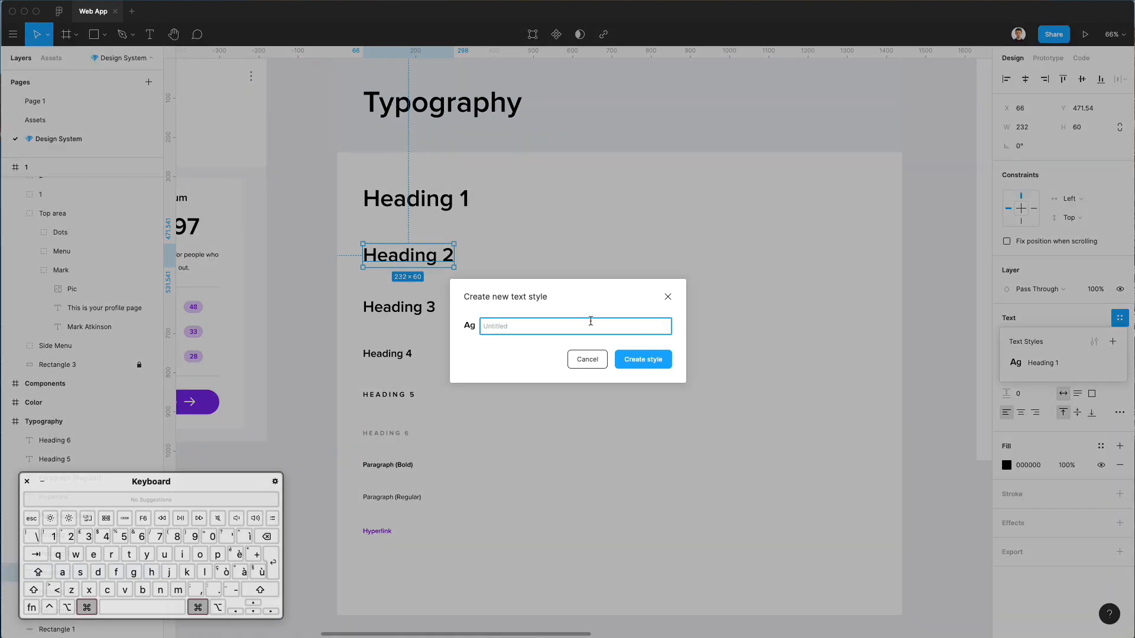
key("super+v")
key("Return")
key("Escape")
- Create a new text style from the Heading 3 text, using its copied wording "Heading 3" as the style name
left_click(390, 309)
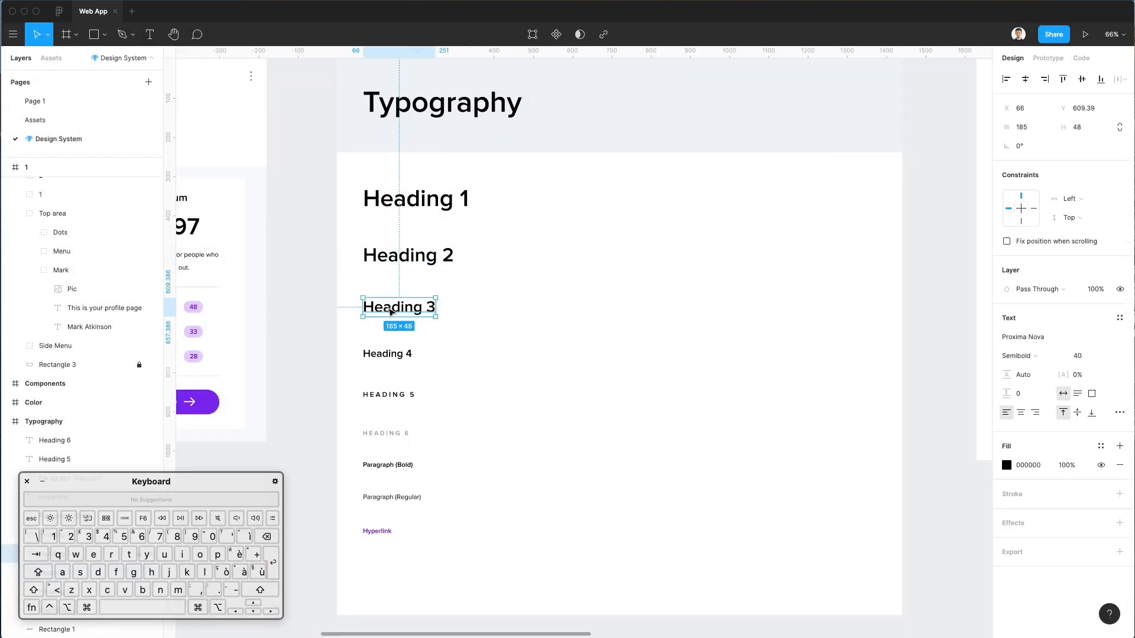
double_click(391, 308)
key("super+c")
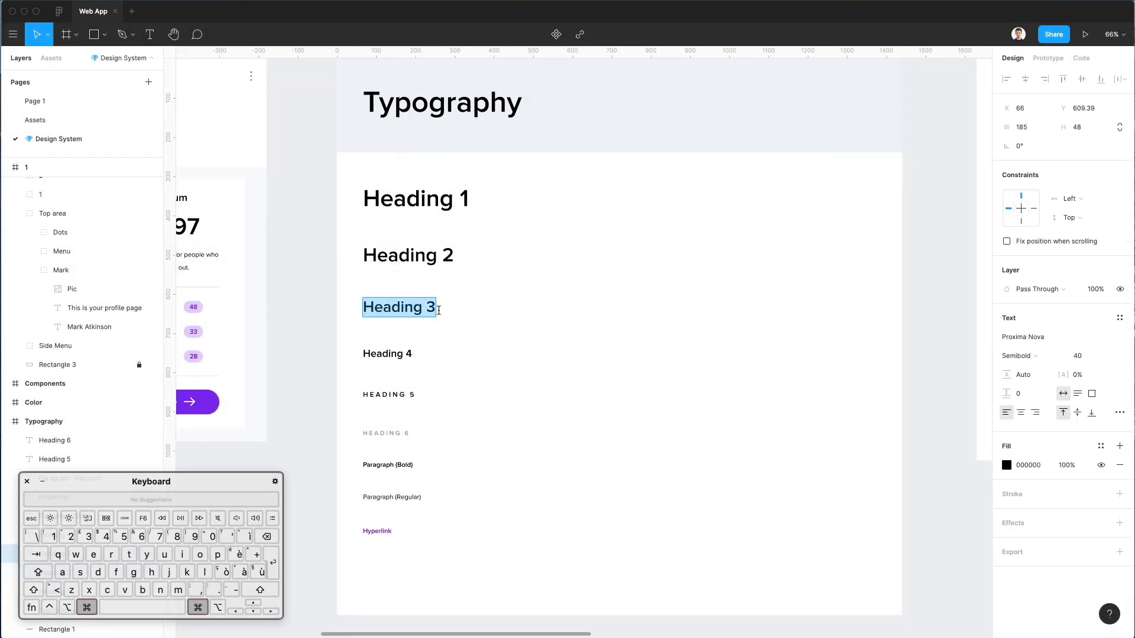
left_click(1119, 318)
left_click(1112, 342)
key("super+v")
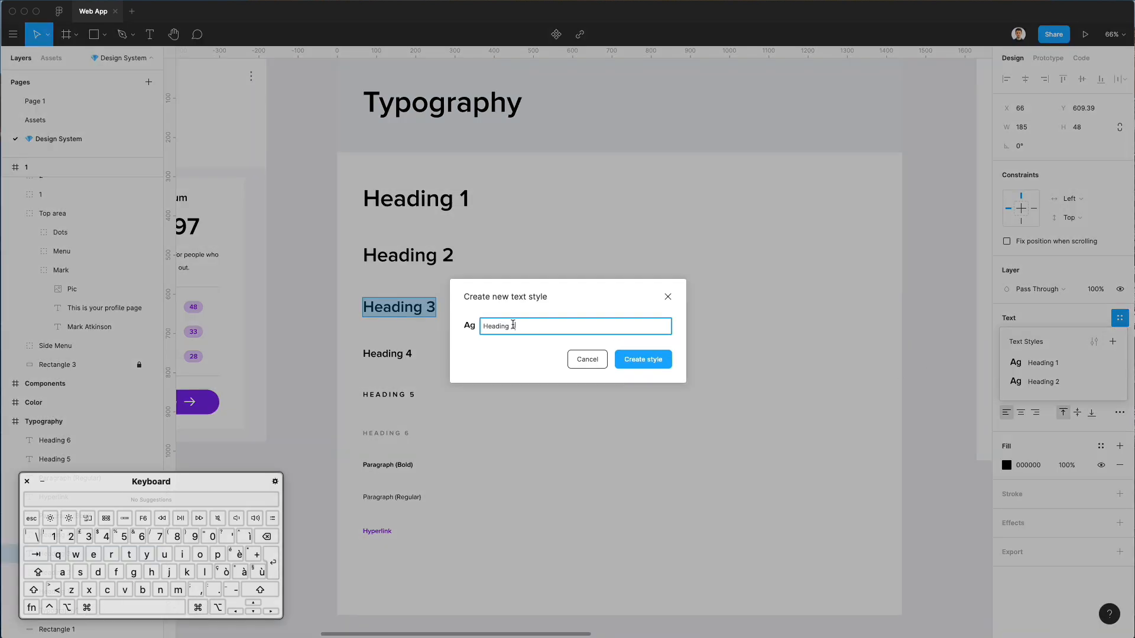
left_click(651, 367)
- Create a new text style from the Heading 4 text, using its copied wording "Heading 4" as the style name
double_click(387, 353)
key("super+c")
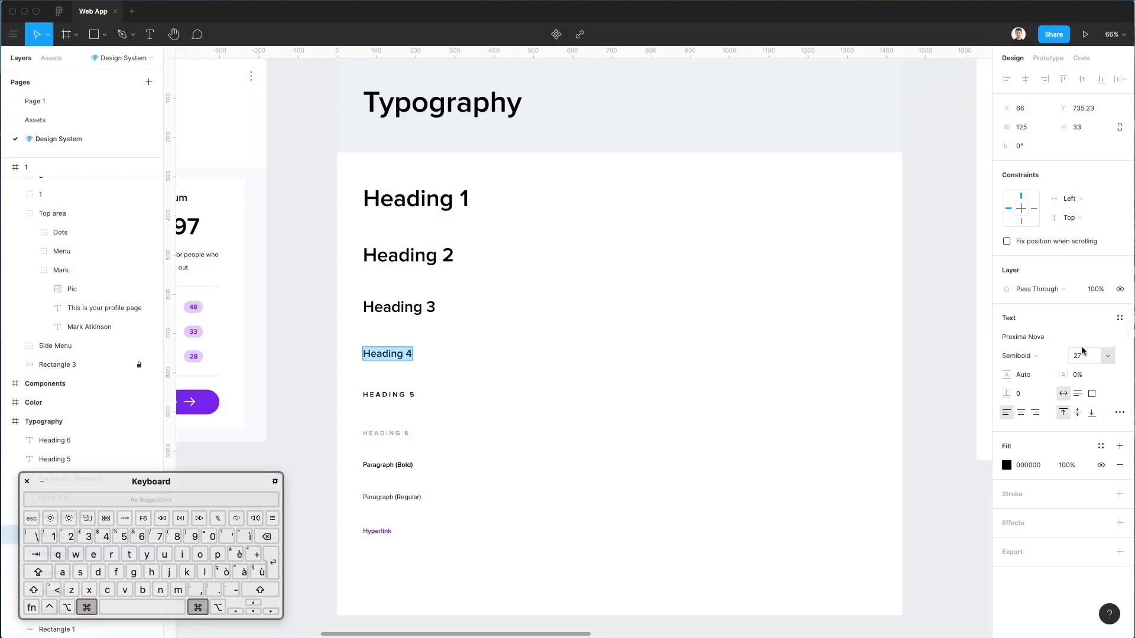
left_click(1119, 318)
left_click(1113, 342)
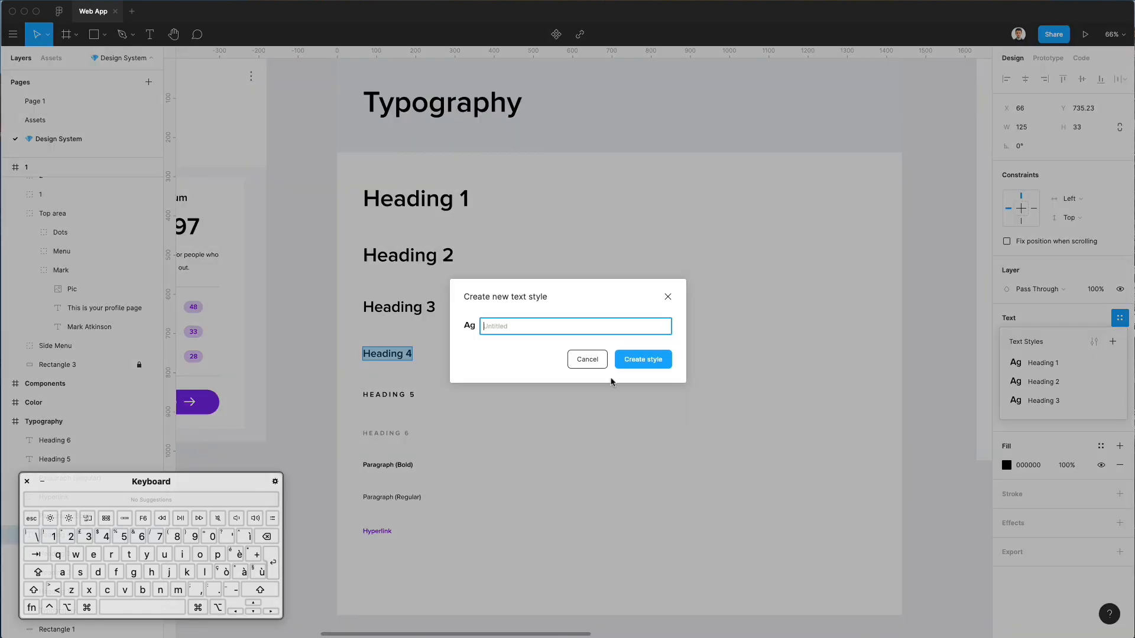
key("super+v")
left_click(633, 360)
- Create a new text style from the Heading 5 text, using its copied wording "Heading 5" as the style name
double_click(395, 394)
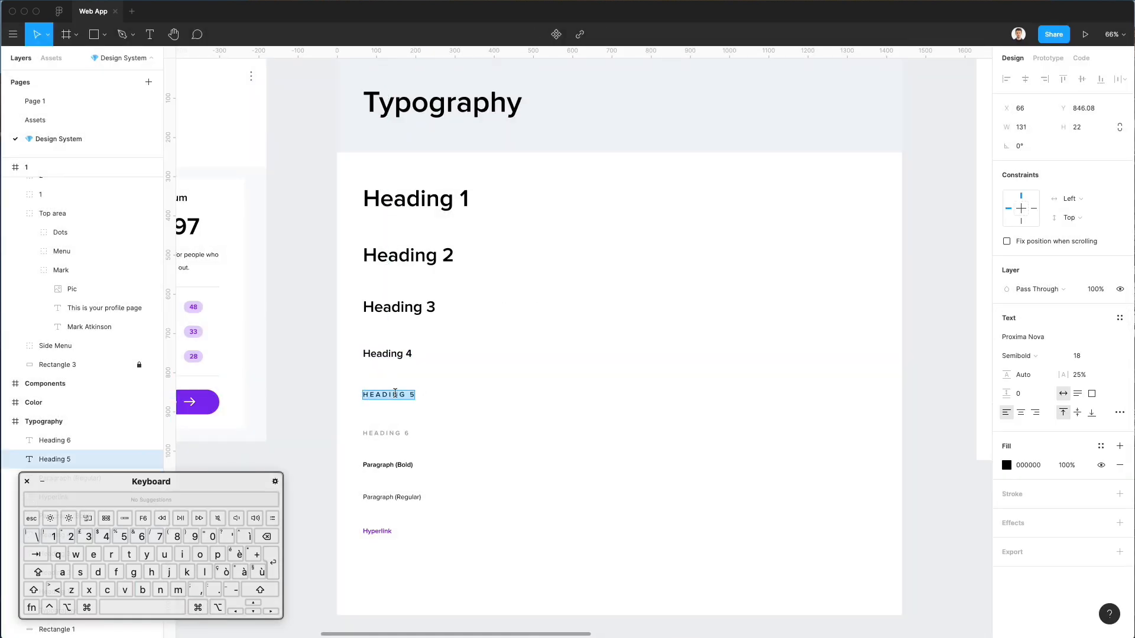
key("super+c")
left_click(1119, 318)
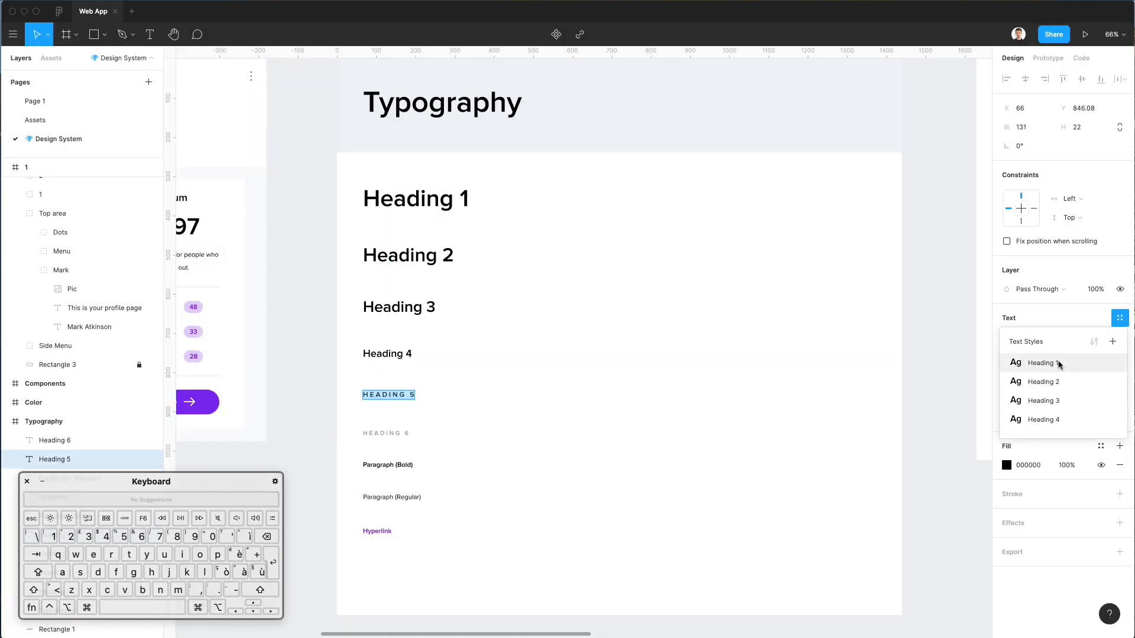
left_click(1112, 342)
key("super+v")
left_click(636, 359)
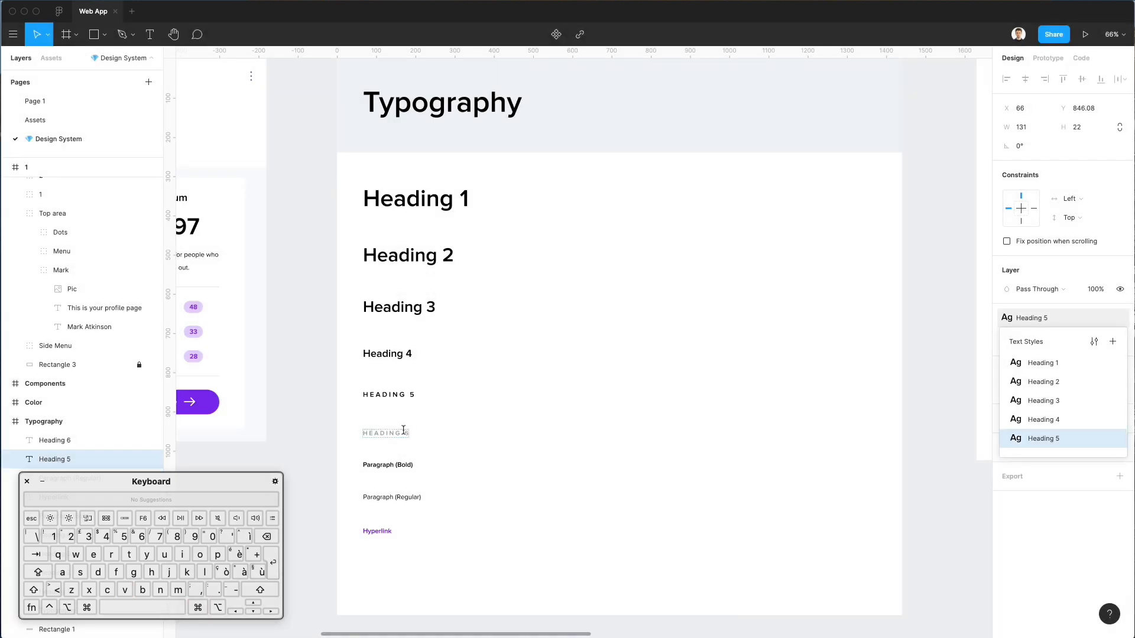
- Create a new text style from the grey Heading 6 text, using its copied wording "Heading 6" as the style name
double_click(404, 429)
key("super+c")
left_click(1119, 318)
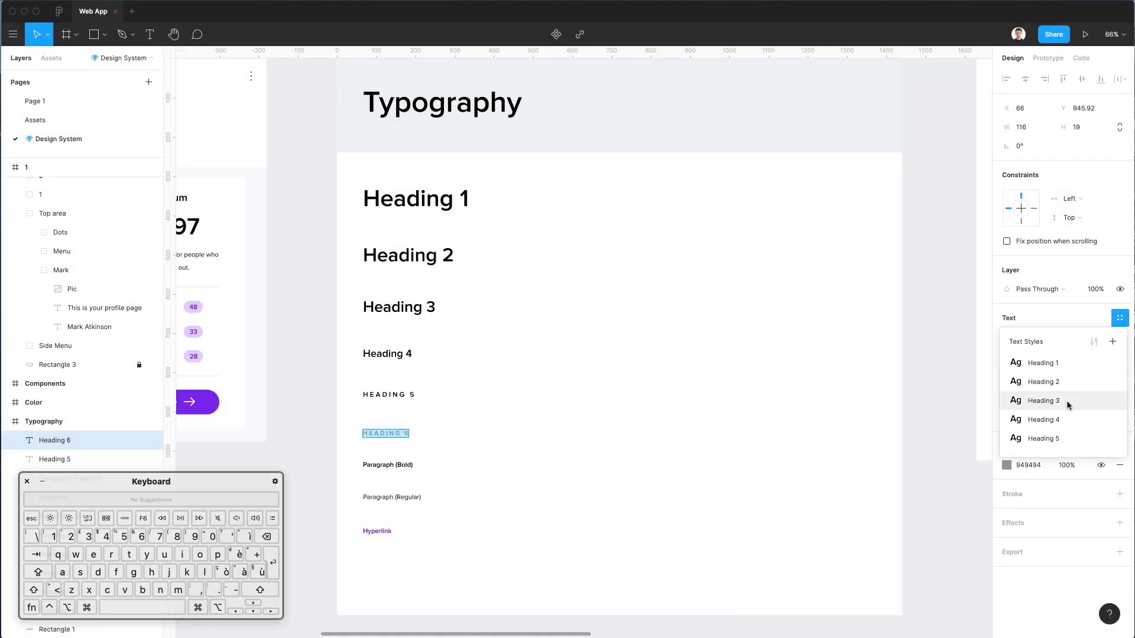
left_click(1112, 342)
key("super+v")
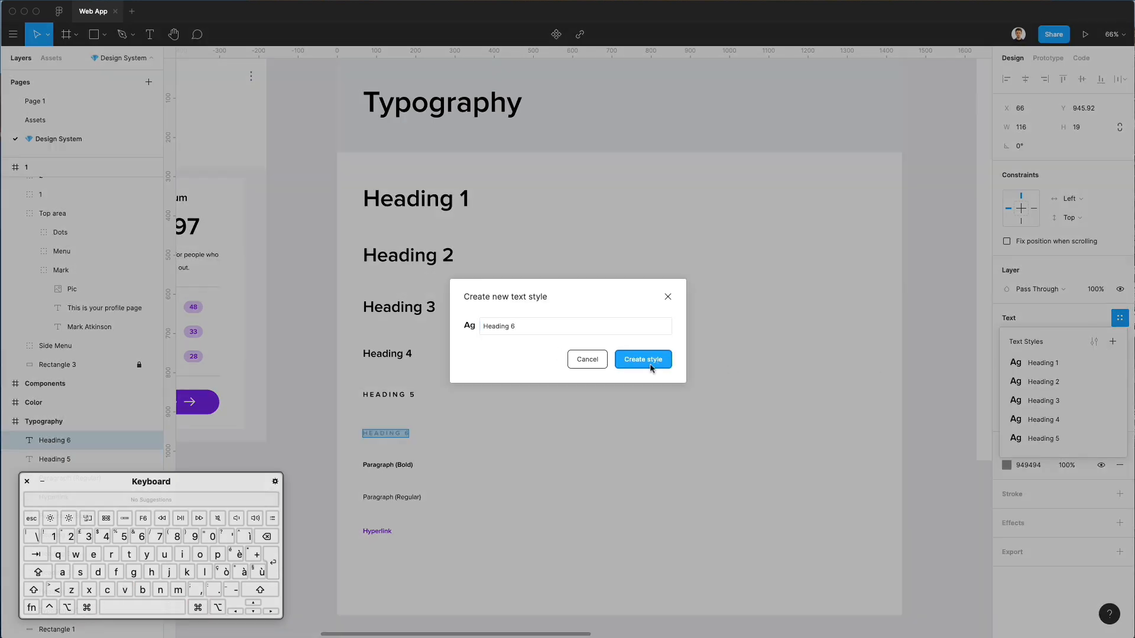
left_click(643, 359)
- Create a new text style from the bold paragraph text, using its copied wording "Paragraph (Bold)" as the style name
double_click(389, 465)
key("super+c")
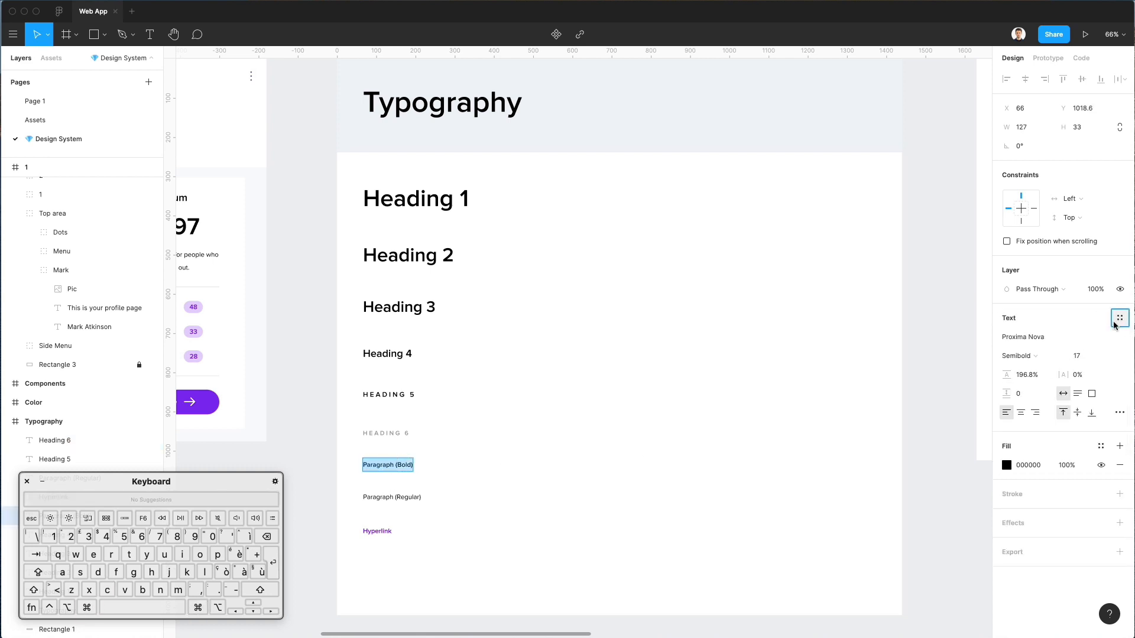
left_click(1119, 319)
left_click(1114, 342)
key("super+v")
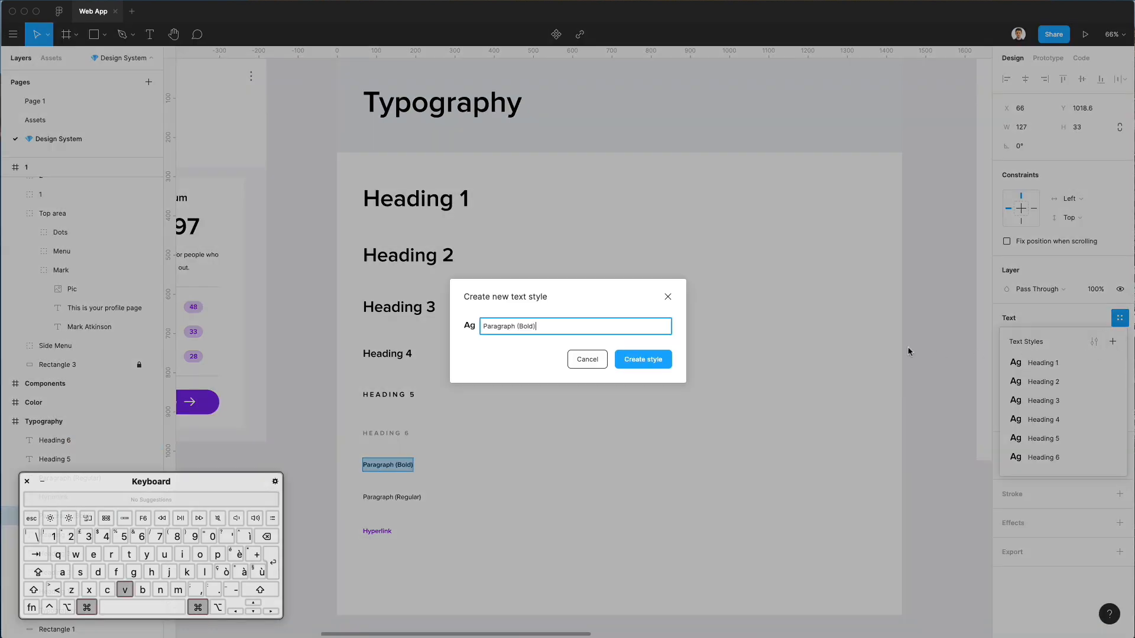
left_click(641, 358)
- Create a new text style from the regular paragraph text, using its copied wording "Paragraph (Regular)" as the style name
double_click(393, 501)
key("super+c")
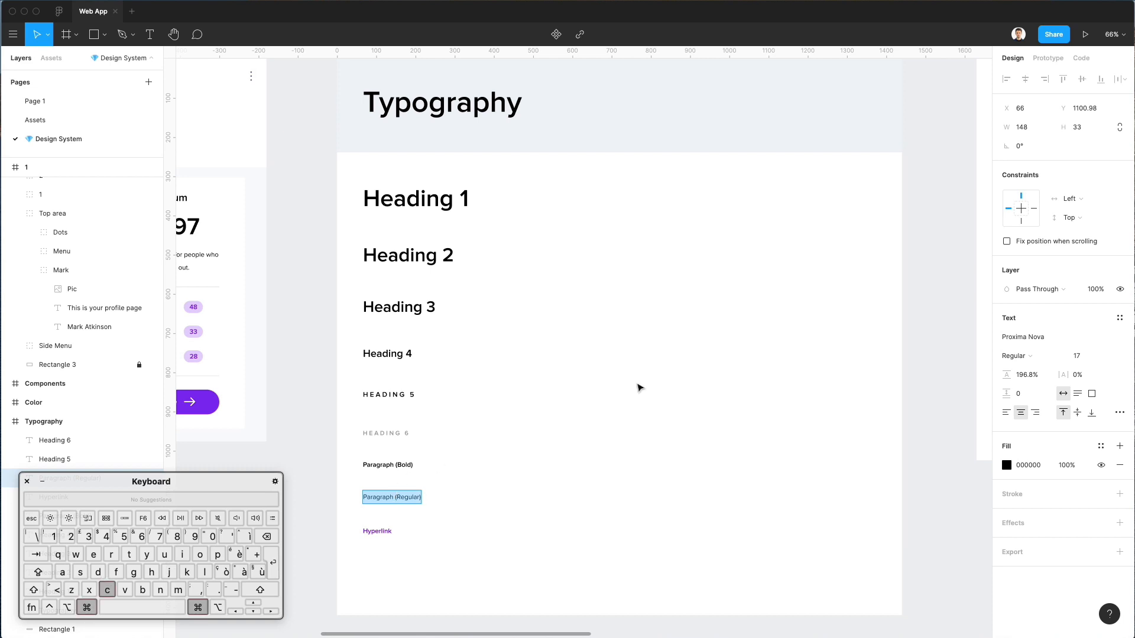
left_click(1119, 319)
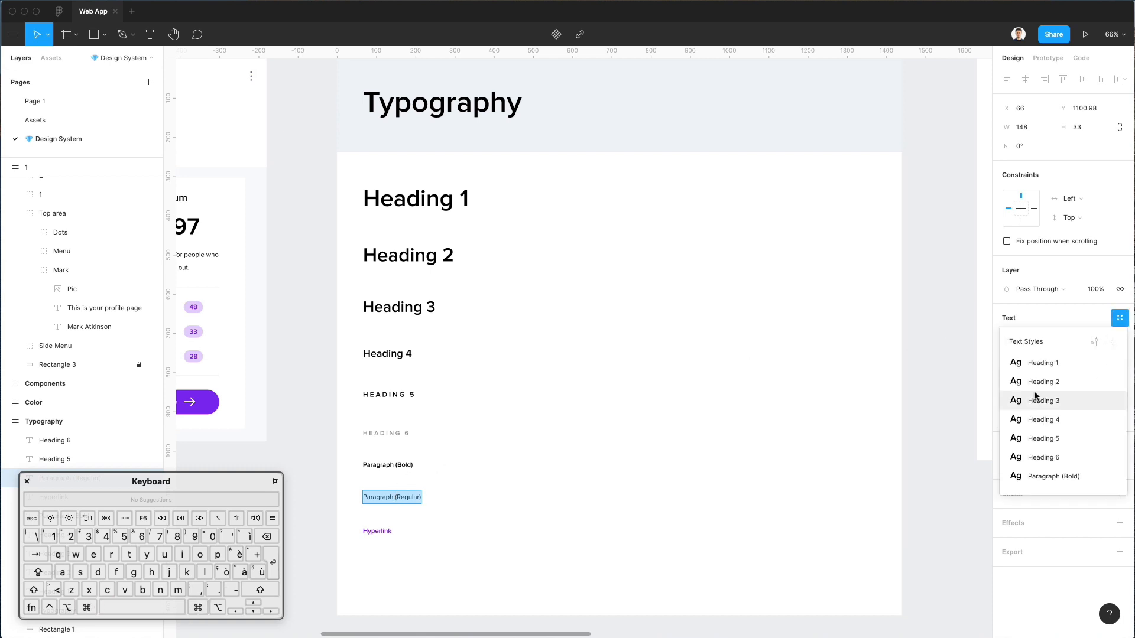
left_click(1112, 341)
key("super+v")
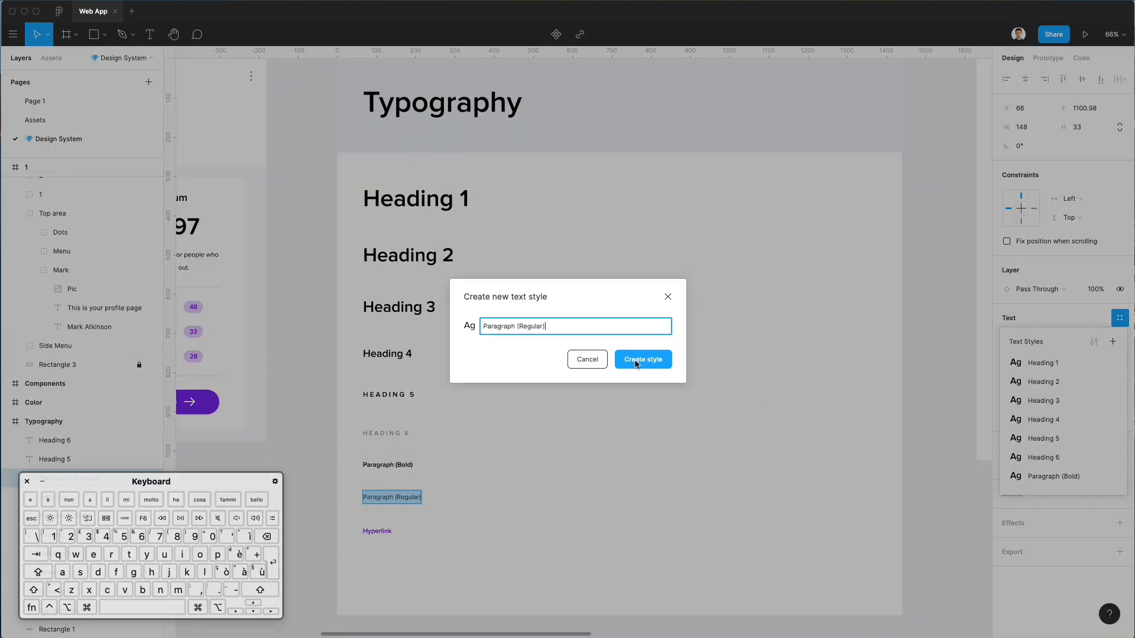
left_click(643, 360)
- Create a new text style named "Hyperlink" from the purple Hyperlink text, and deselect the text
left_click(376, 530)
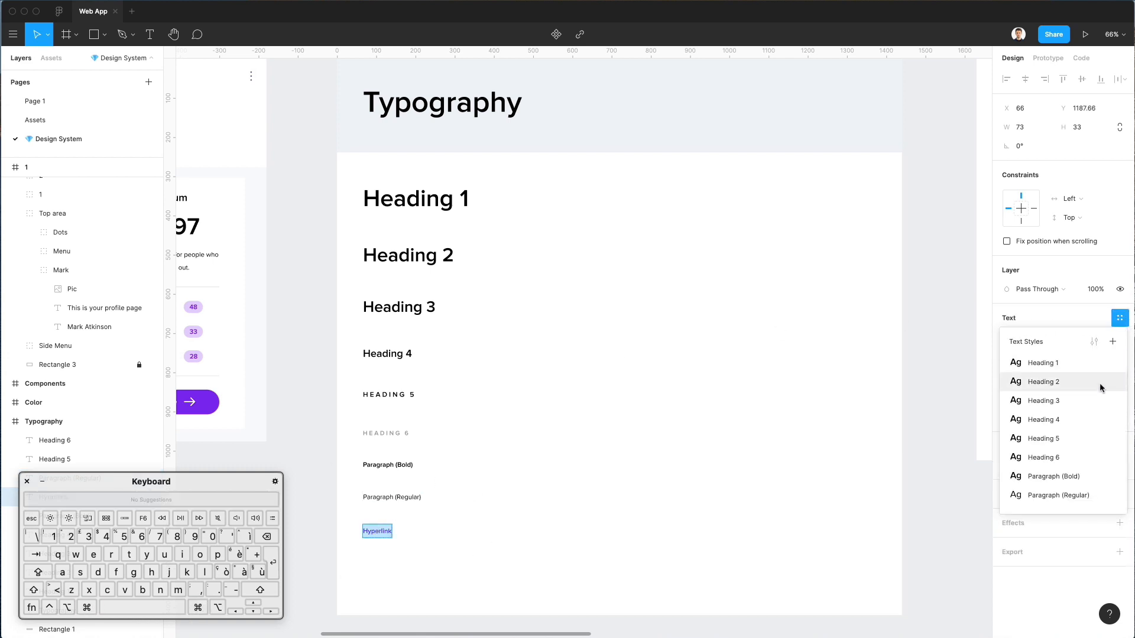
left_click(1112, 342)
key("super+v")
left_click(648, 360)
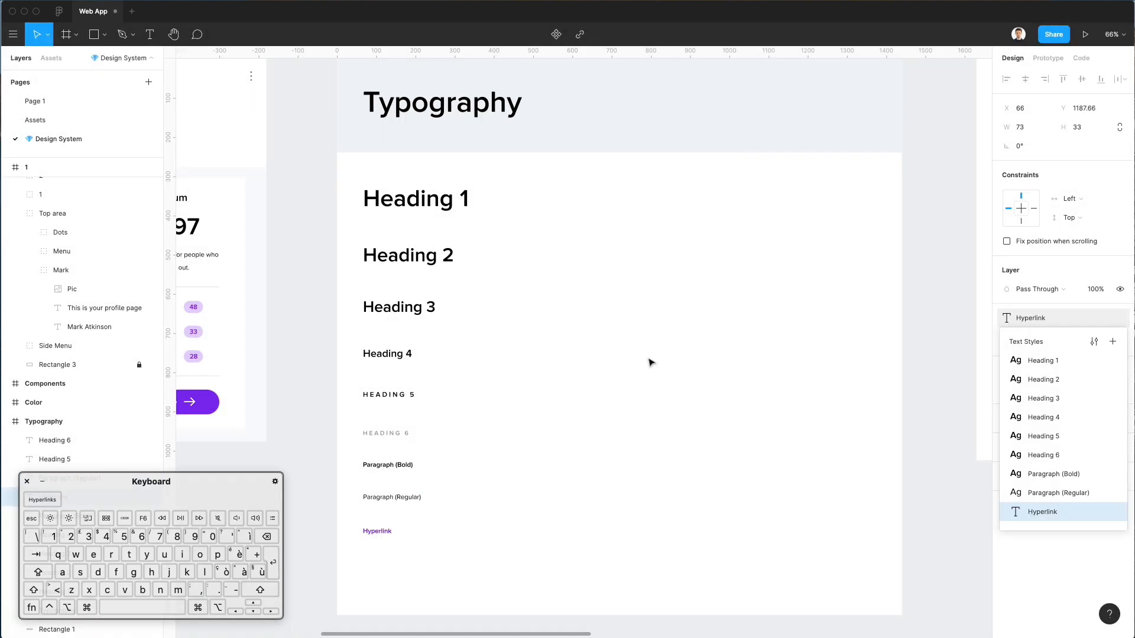
scroll(461, 515, "down", 3)
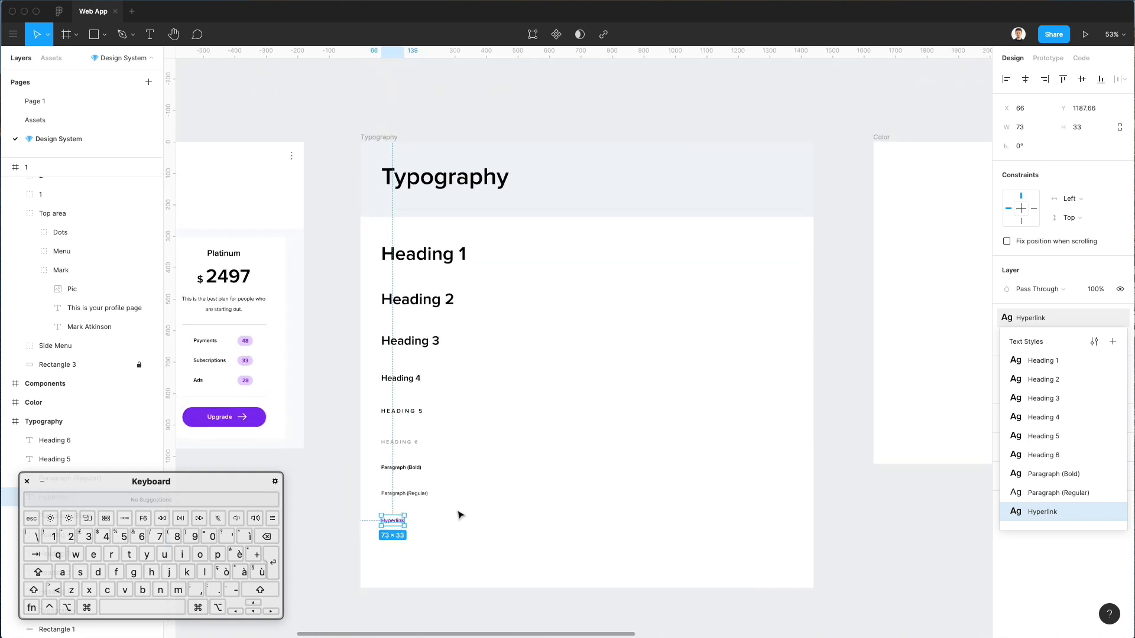
left_click(461, 515)
scroll(461, 515, "up", 3)
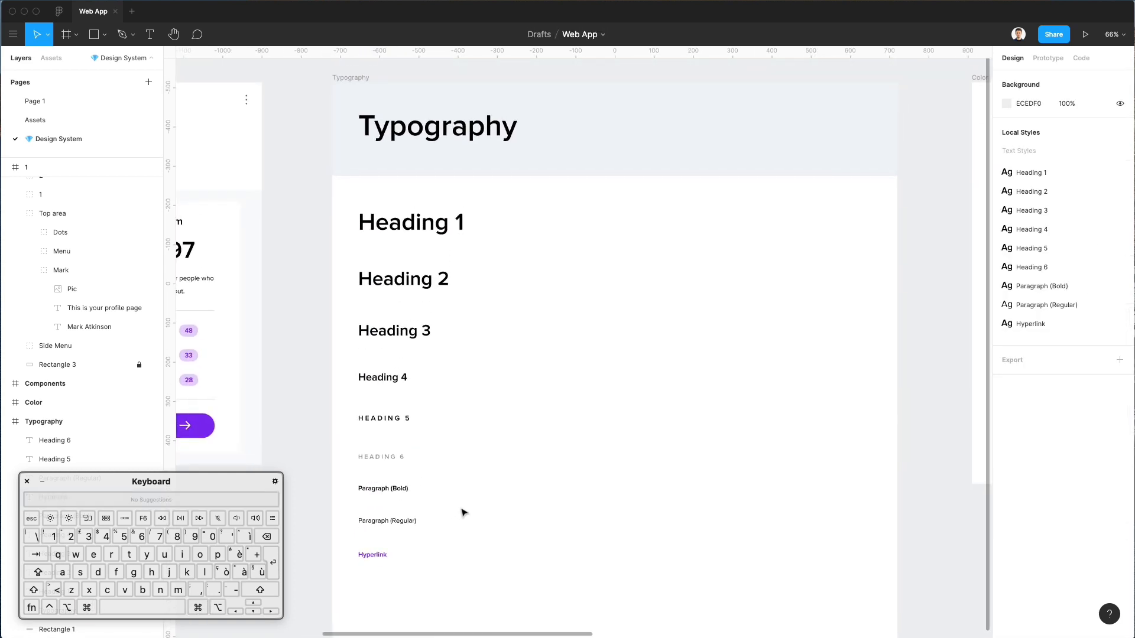
scroll(455, 503, "down", 3)
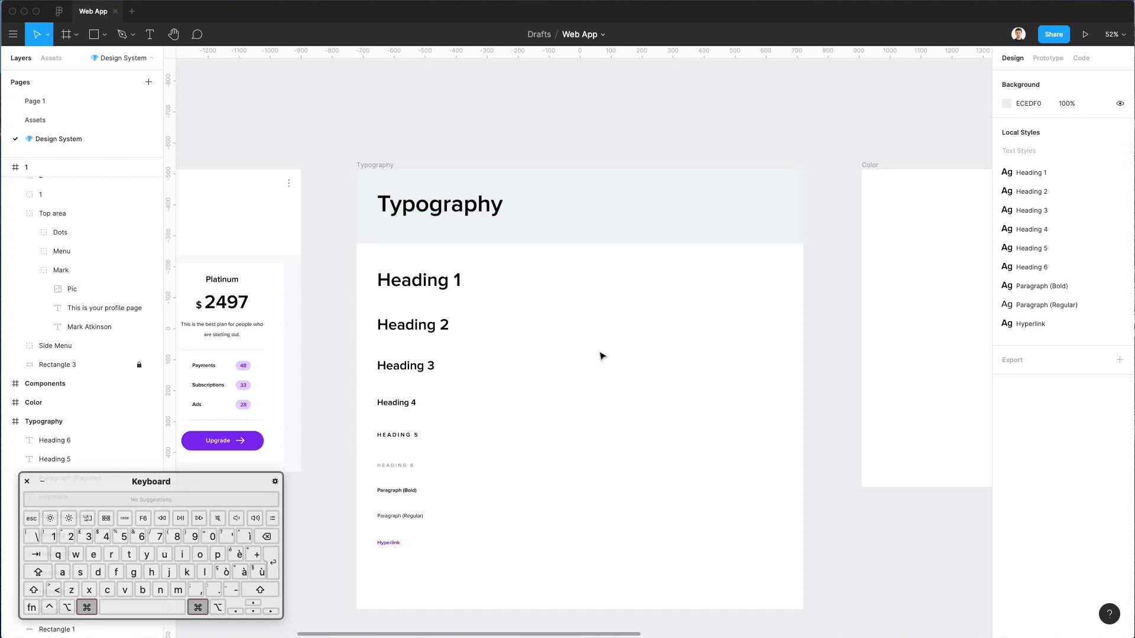
scroll(601, 355, "down", 4)
scroll(603, 355, "up", 2)
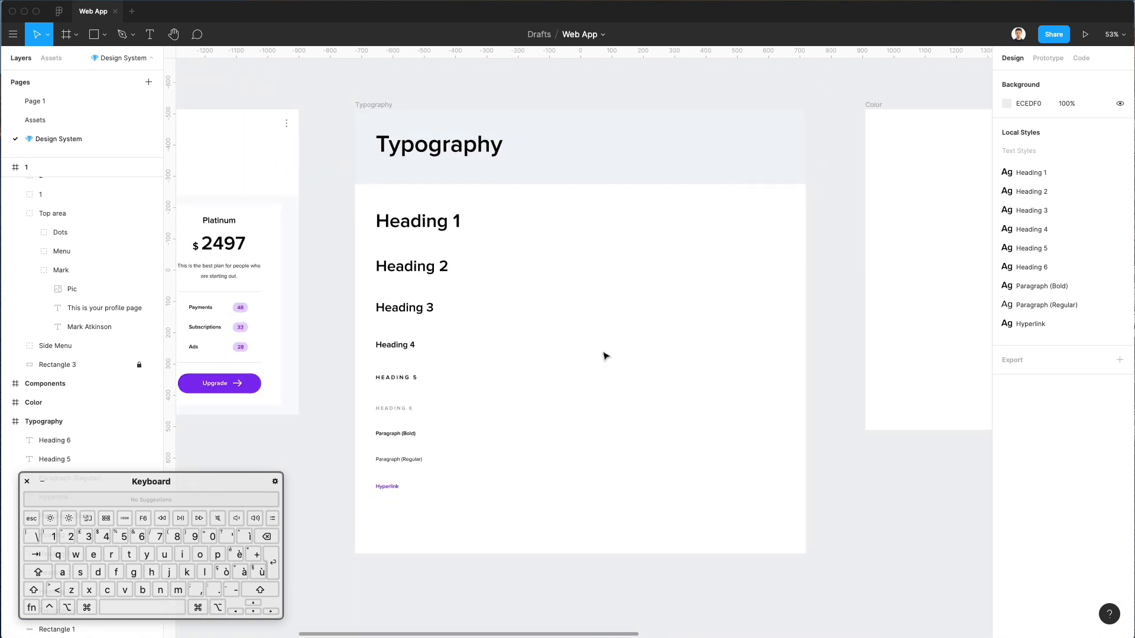
scroll(605, 356, "left", 5)
scroll(632, 378, "right", 1)
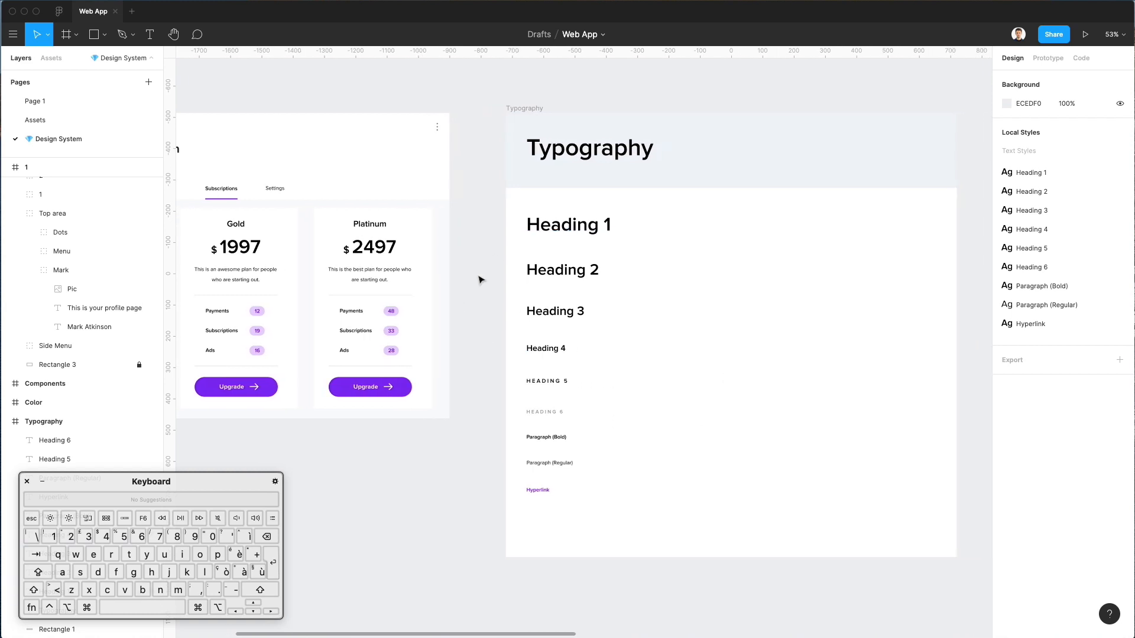
- Duplicate the nine left-aligned text samples into a middle column of the Typography frame and centre-align the copies
left_click_drag(519, 211, 587, 532)
scroll(438, 270, "right", 4)
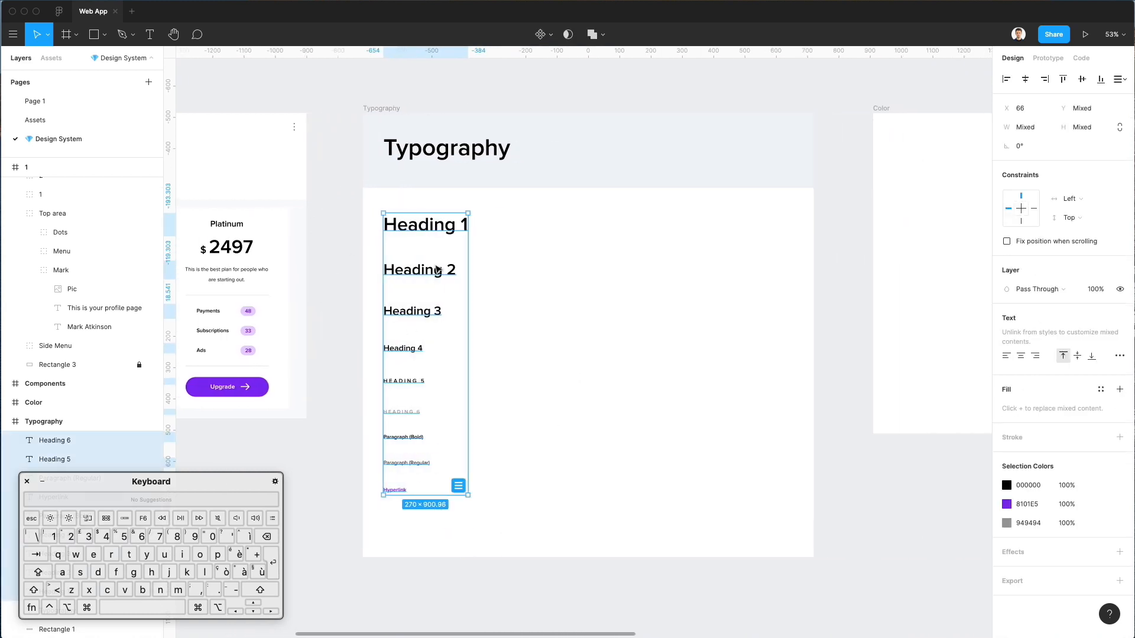
left_click_drag(426, 274, 591, 272)
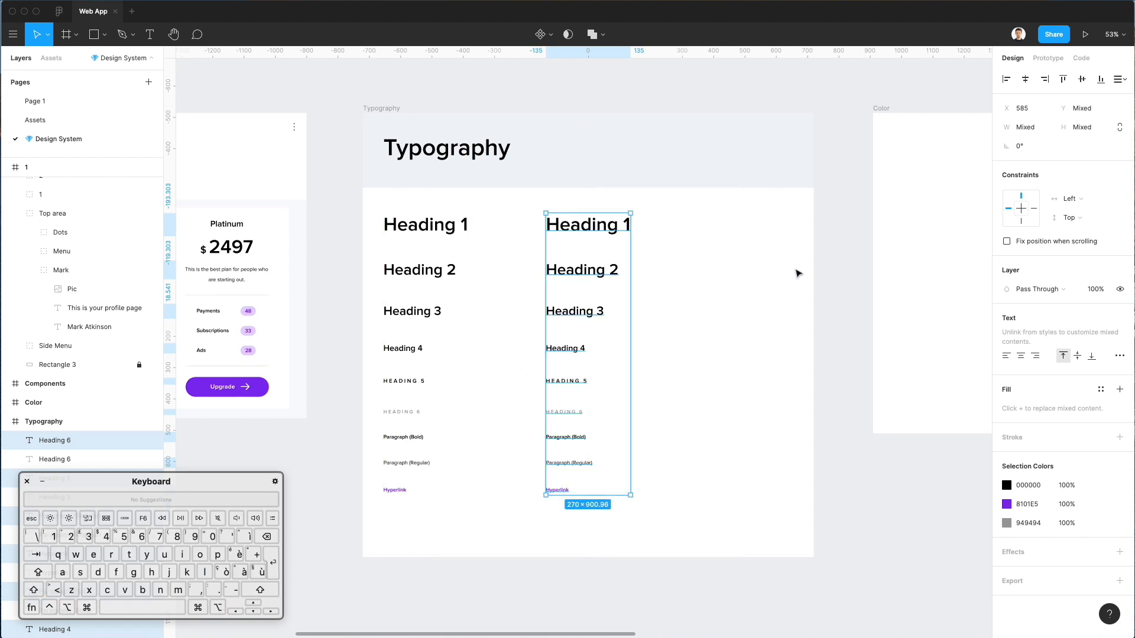
left_click(1021, 357)
left_click(1028, 84)
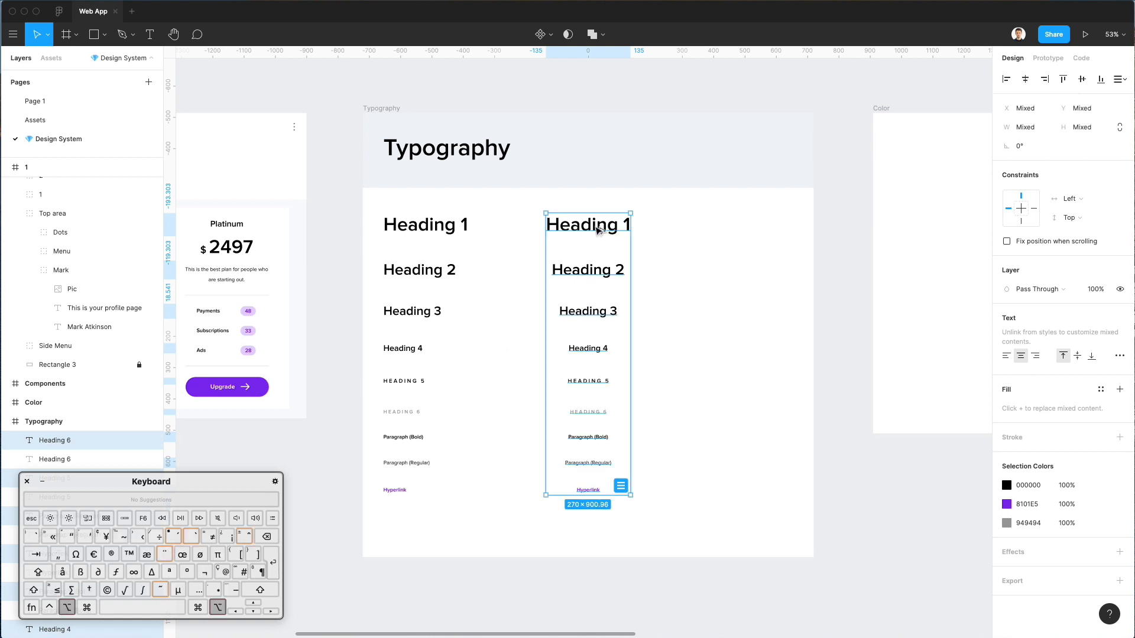
- Duplicate the centred column near the right edge of the Typography frame as a right-aligned group
left_click_drag(601, 229, 754, 230)
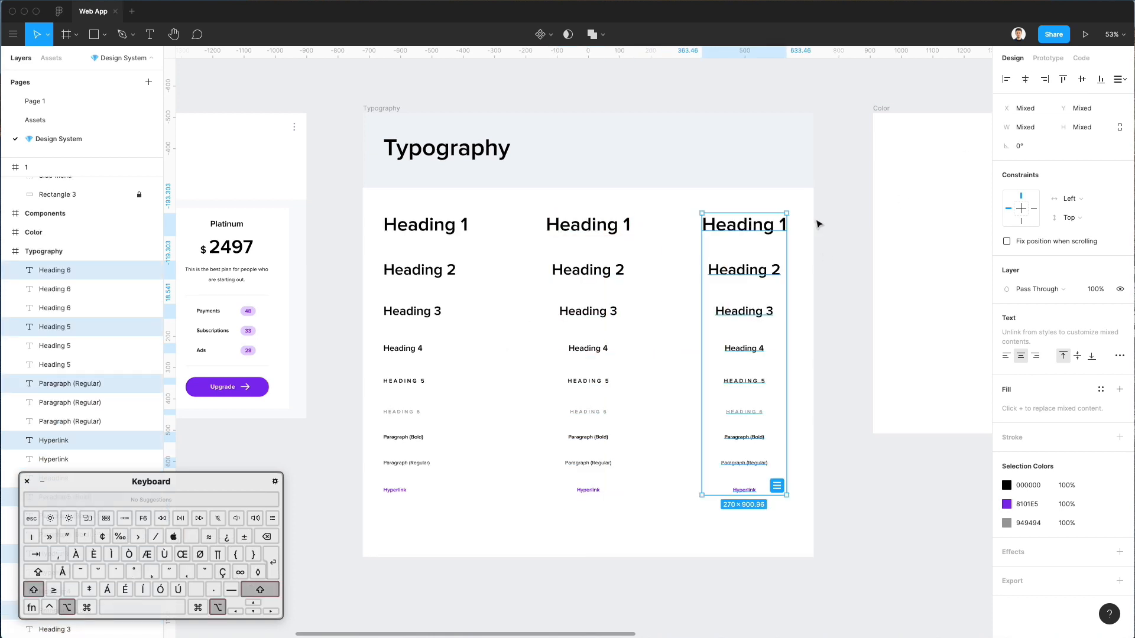
left_click(1044, 79)
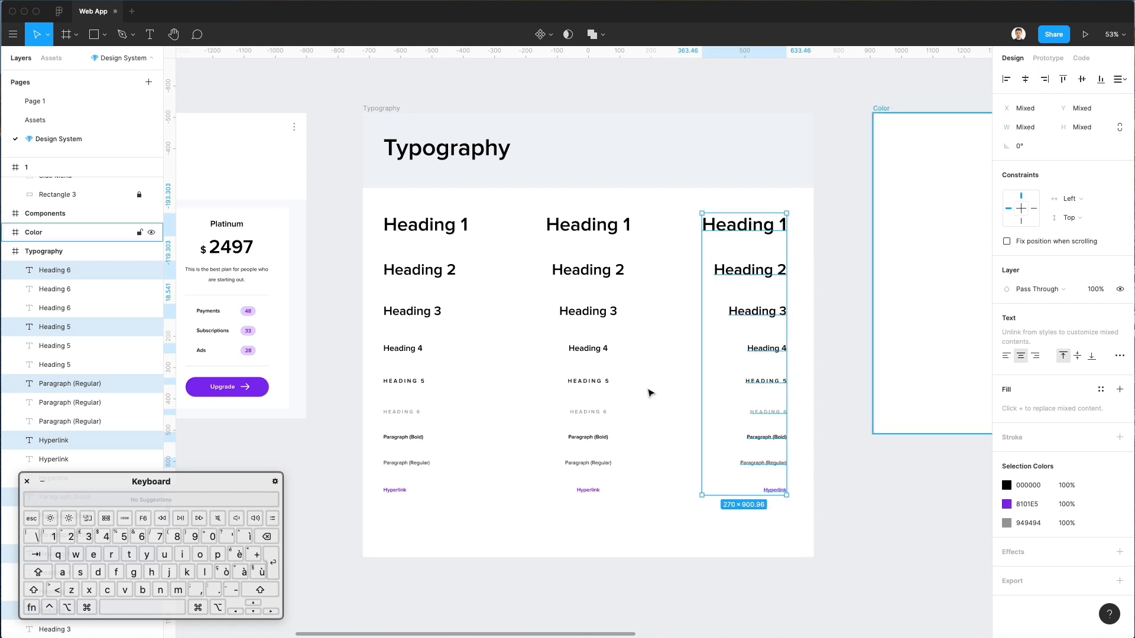
key("super+g")
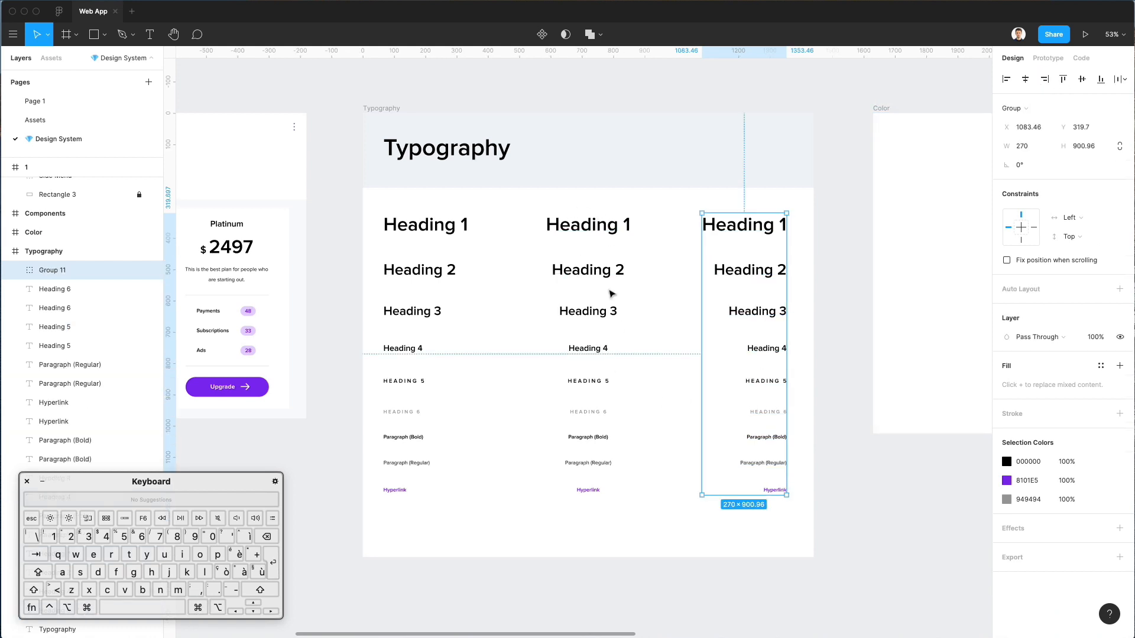
- Nudge the centred column of text samples 14 px to the left to even out its gaps
left_click_drag(544, 202, 664, 527)
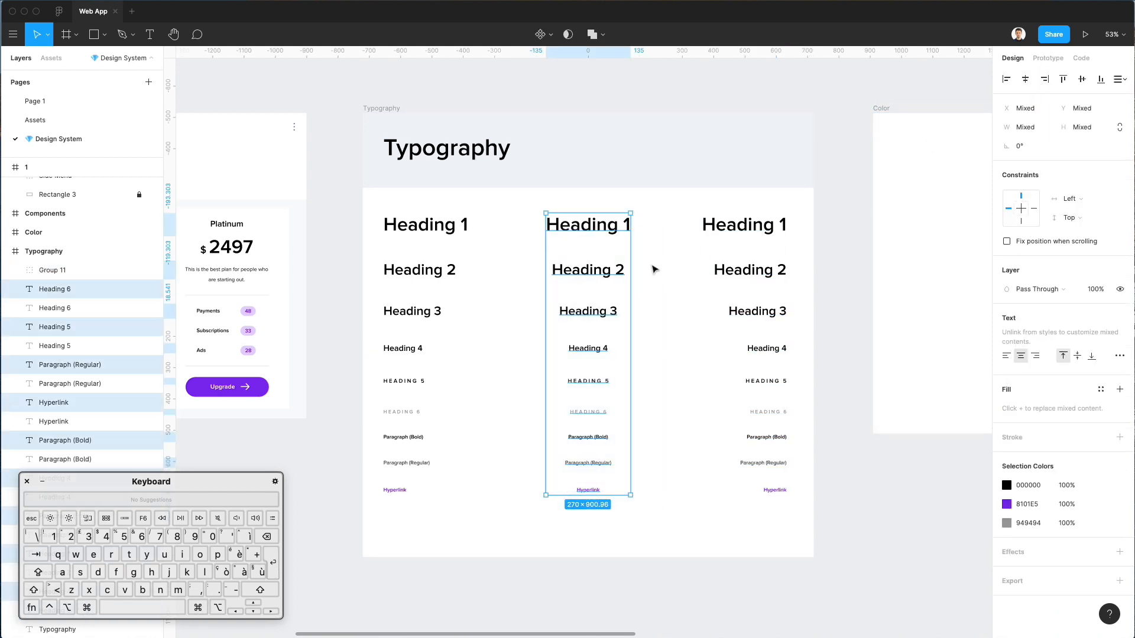
key("shift+Left")
key("Left")
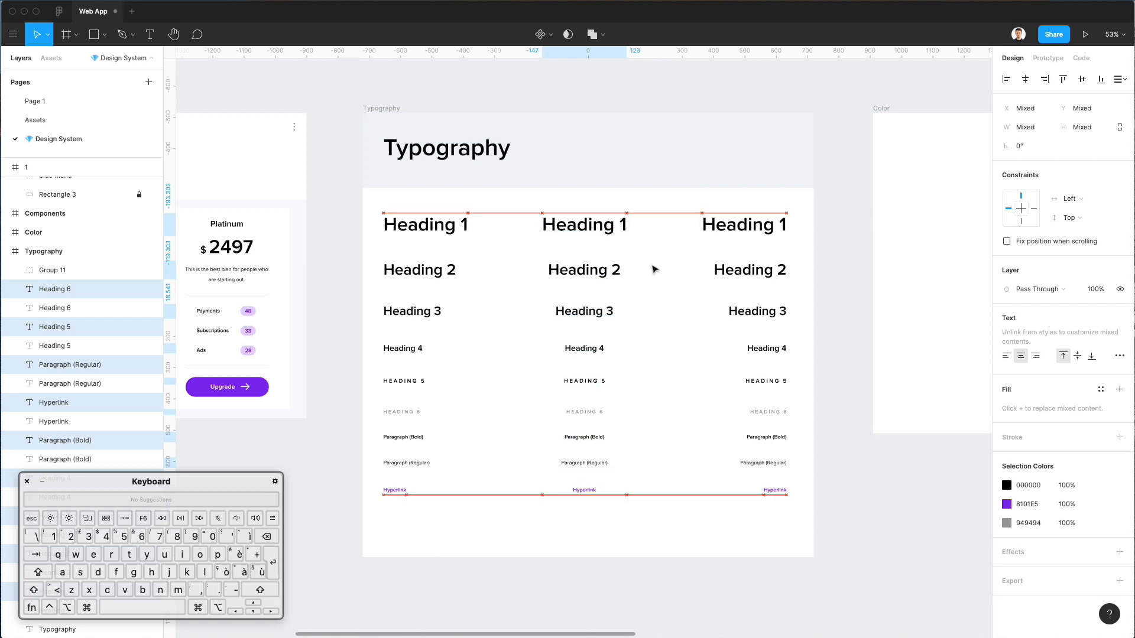
key("Right")
key("Left")
key("Left")
key("Left")
left_click(655, 219)
scroll(499, 256, "up", 3)
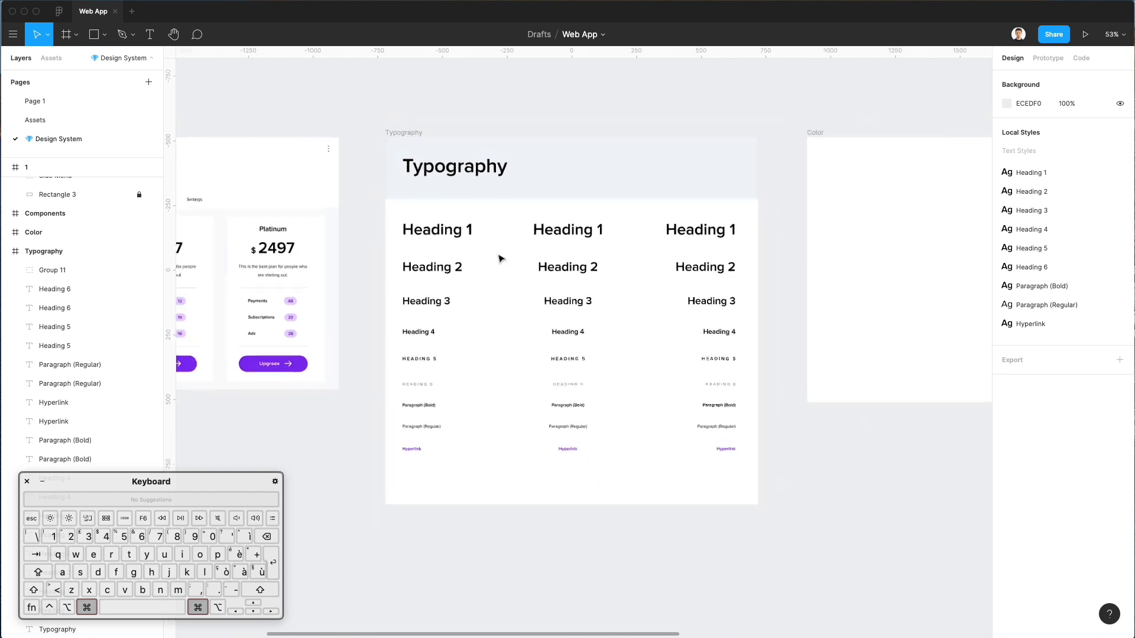
- Group the middle and left columns separately and distribute the three columns with equal horizontal spacing
left_click_drag(539, 193, 653, 563)
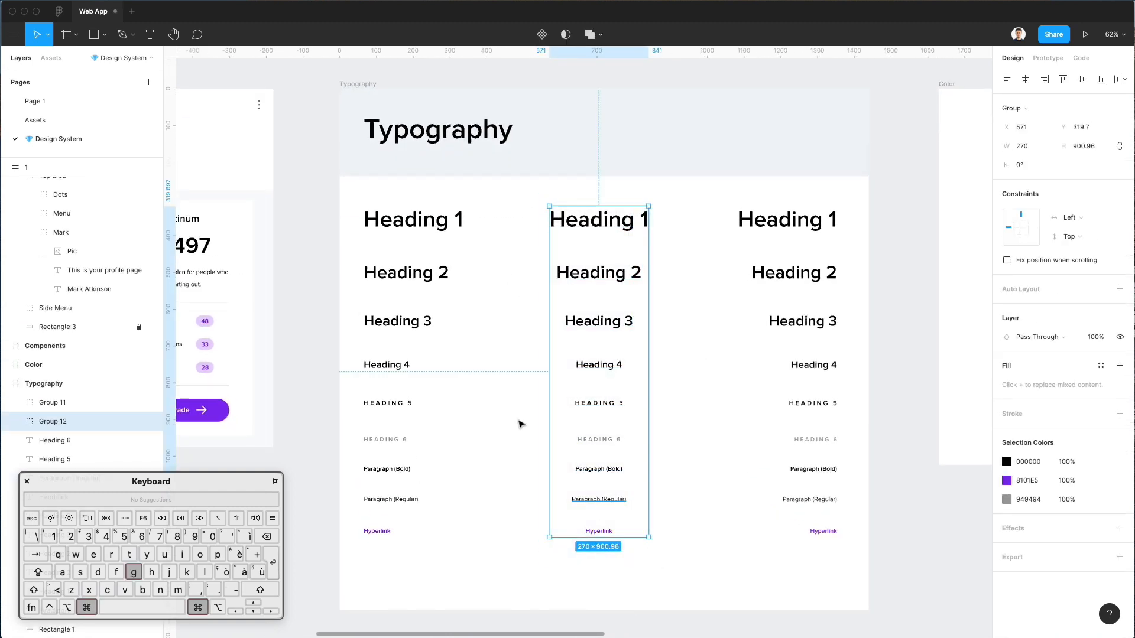
left_click_drag(342, 203, 429, 589)
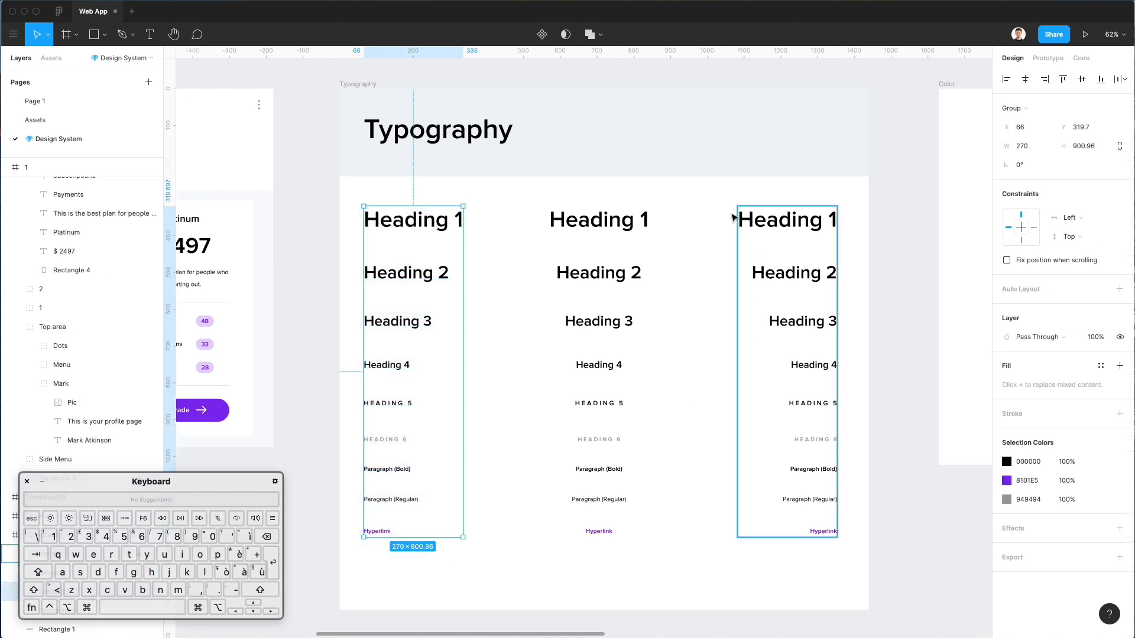
left_click_drag(709, 188, 844, 537)
left_click_drag(427, 192, 801, 269)
left_click(1118, 83)
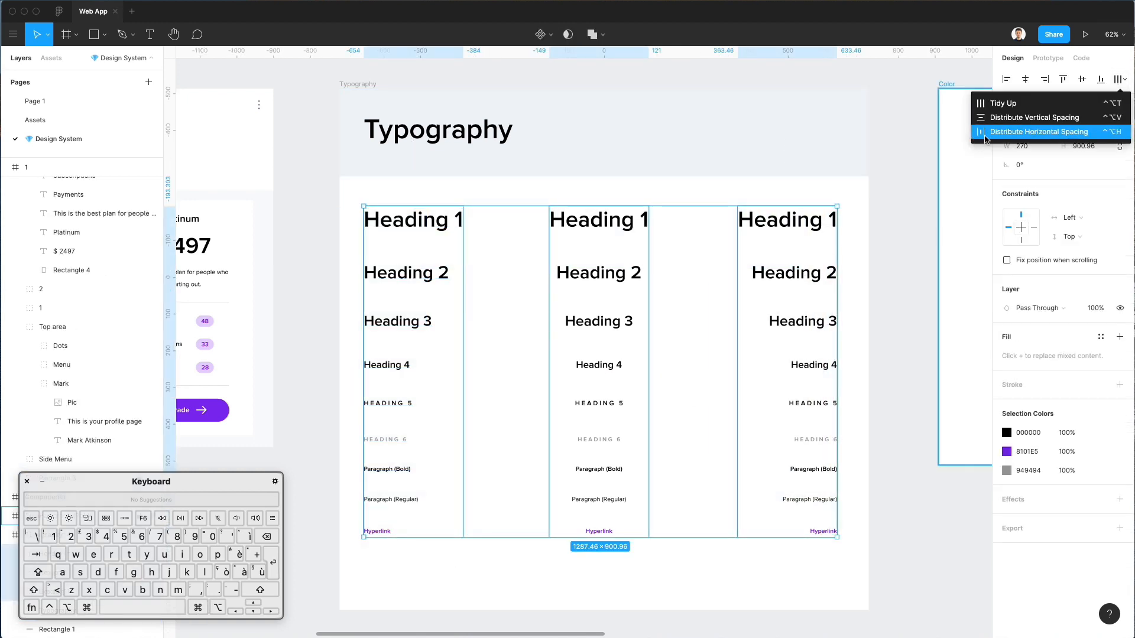
left_click(986, 132)
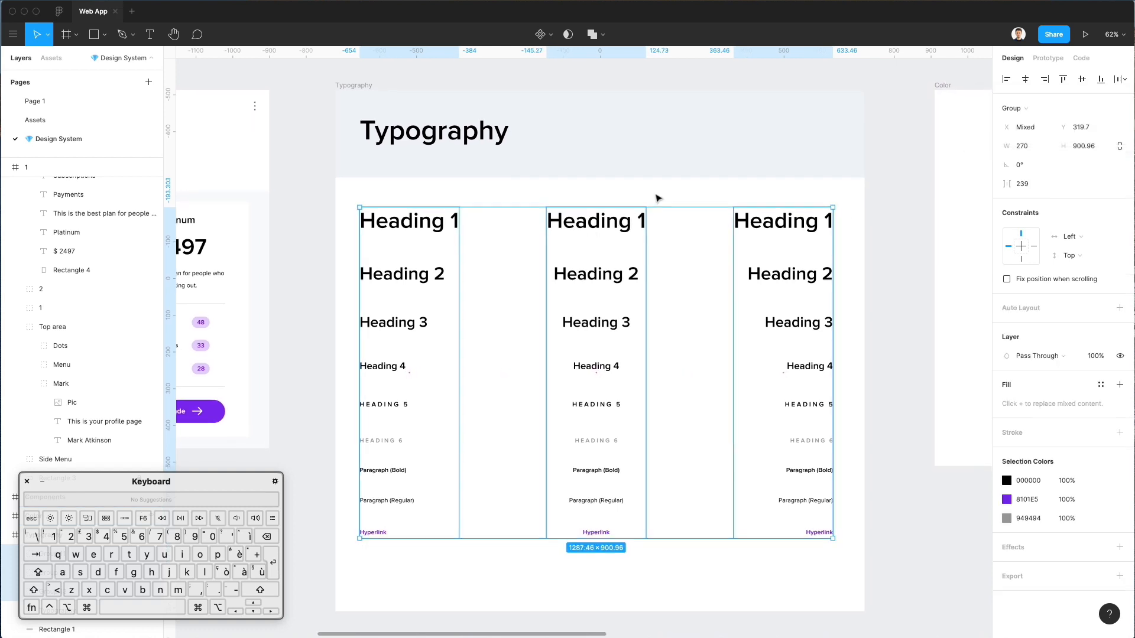
- Ungroup all three columns of text samples and clear the selection
left_click(664, 231)
scroll(664, 230, "down", 3)
left_click_drag(470, 198, 748, 246)
key("super+shift+g")
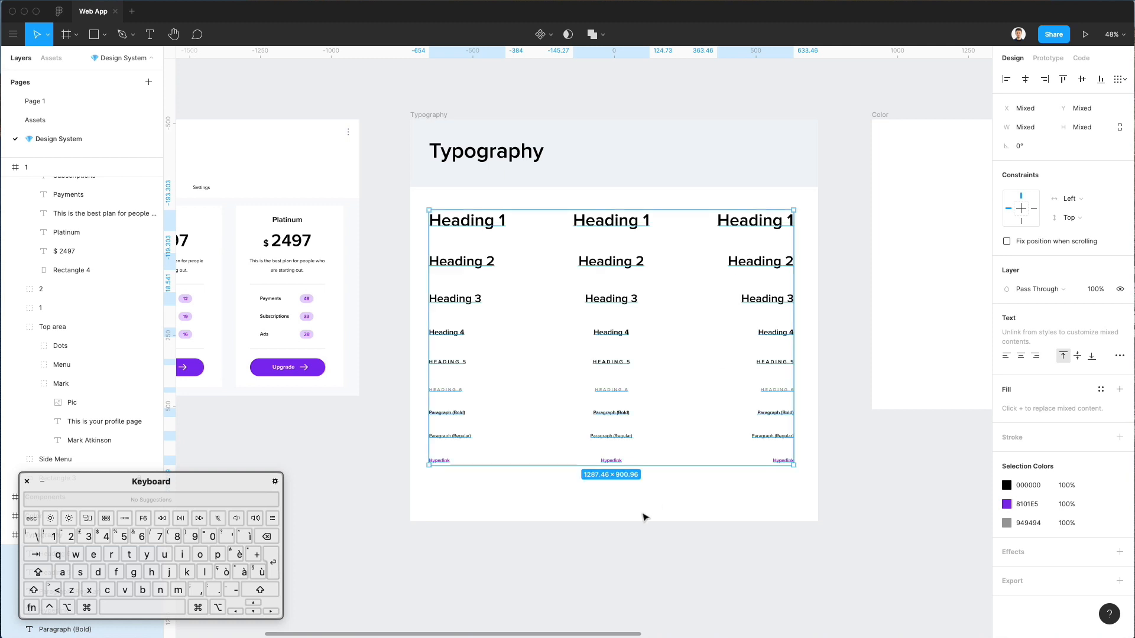
left_click(643, 513)
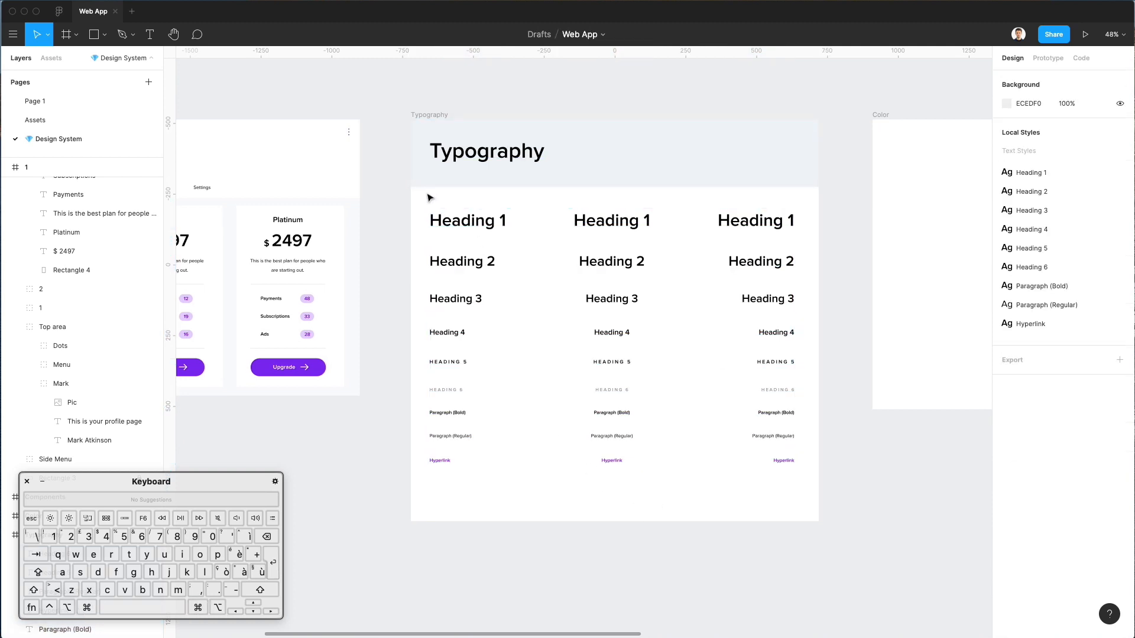
- Duplicate the Typography title slightly to the right and change the original title's text to "1."
left_click(469, 162)
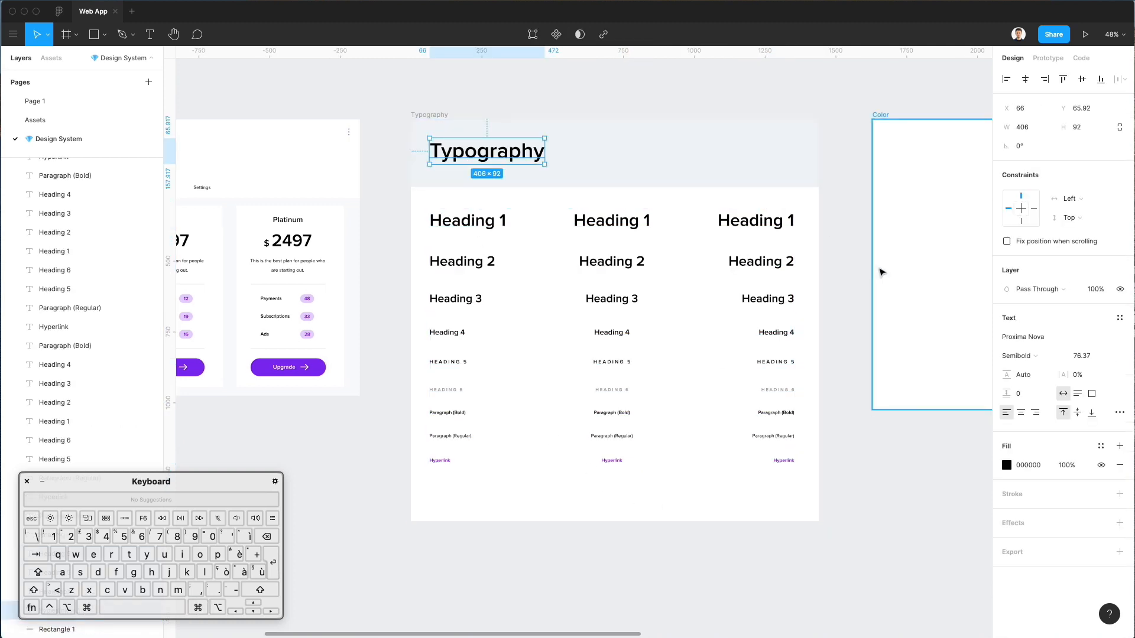
left_click_drag(455, 152, 501, 151)
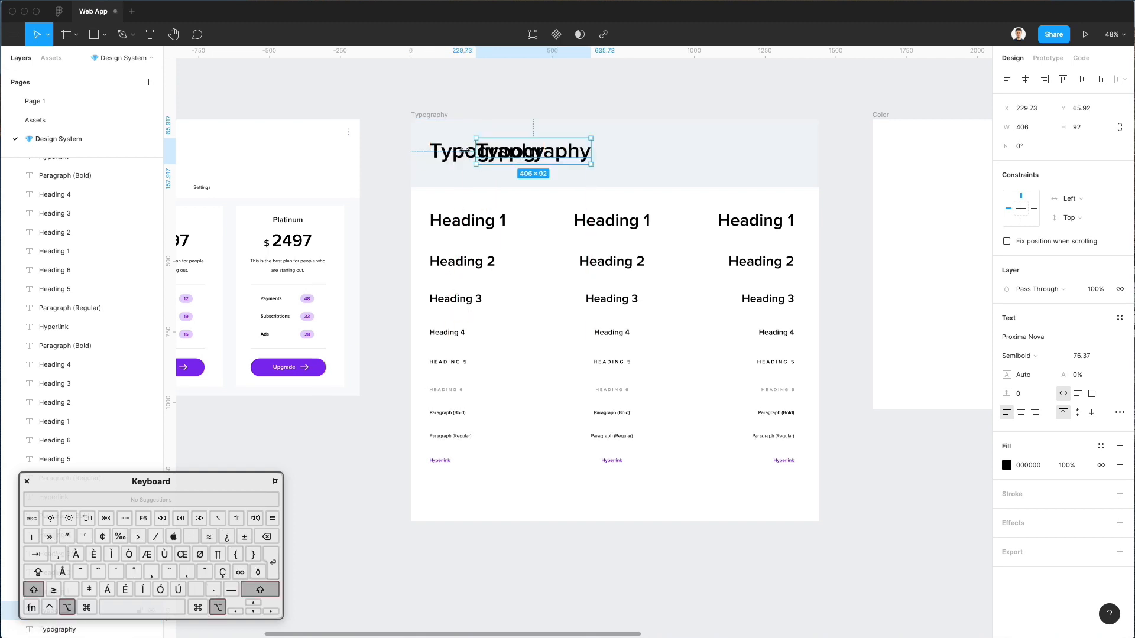
double_click(455, 151)
type("1")
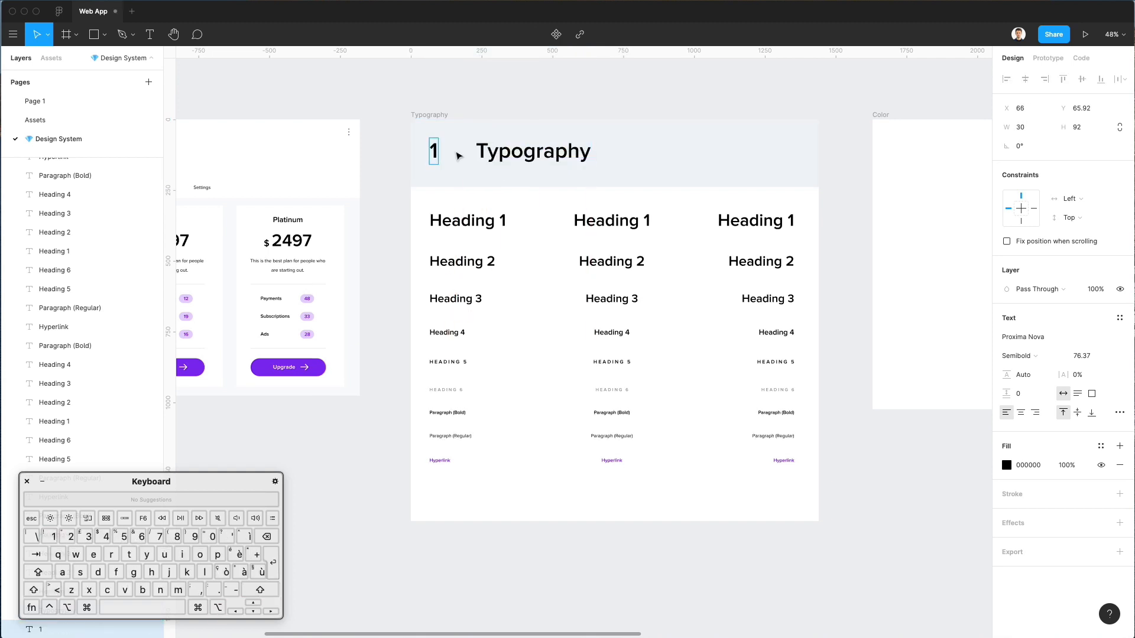
type(".")
key("Escape")
scroll(455, 139, "up", 5)
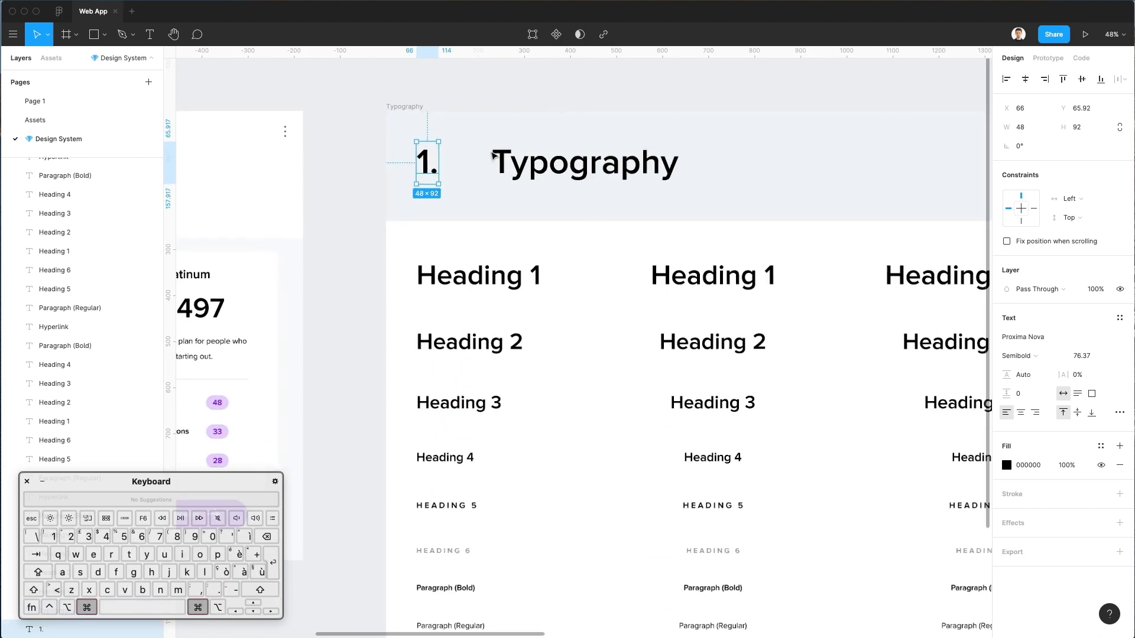
- Set the "1." number to Regular weight and 20% opacity
left_click(1018, 356)
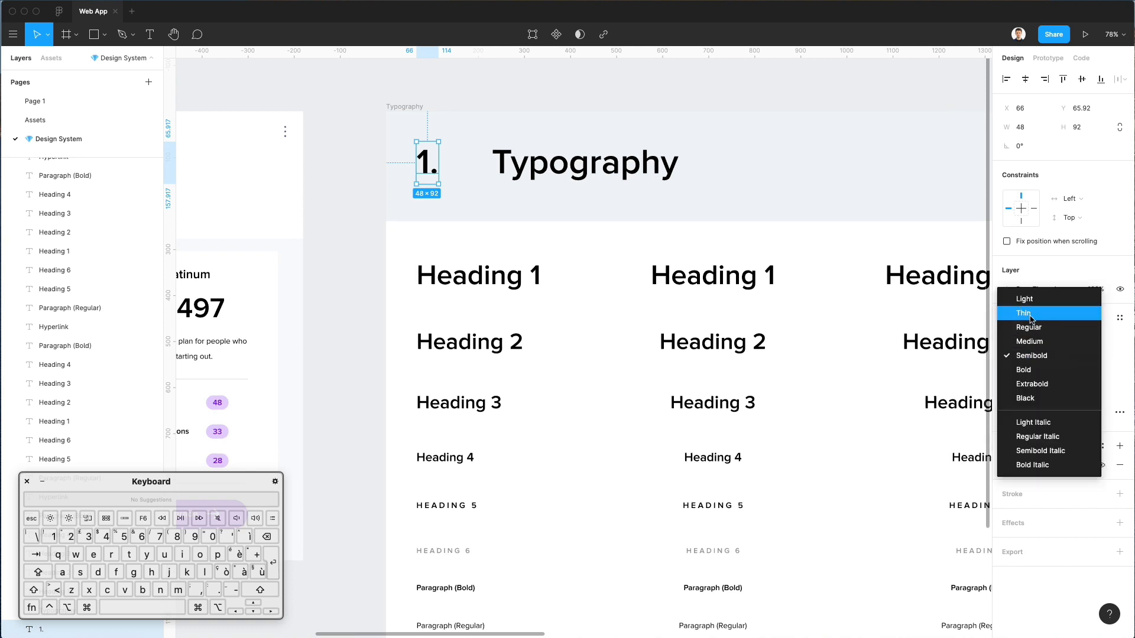
left_click(1031, 329)
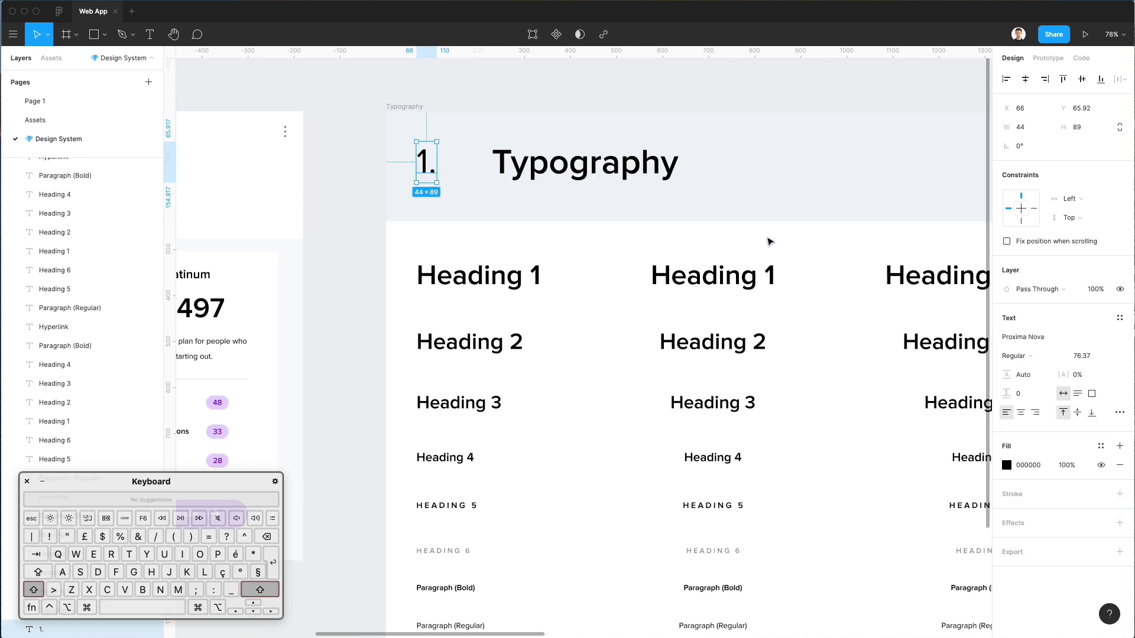
key("1")
- Move the Typography title 90 px left so it sits close beside the "1." number
left_click(534, 166)
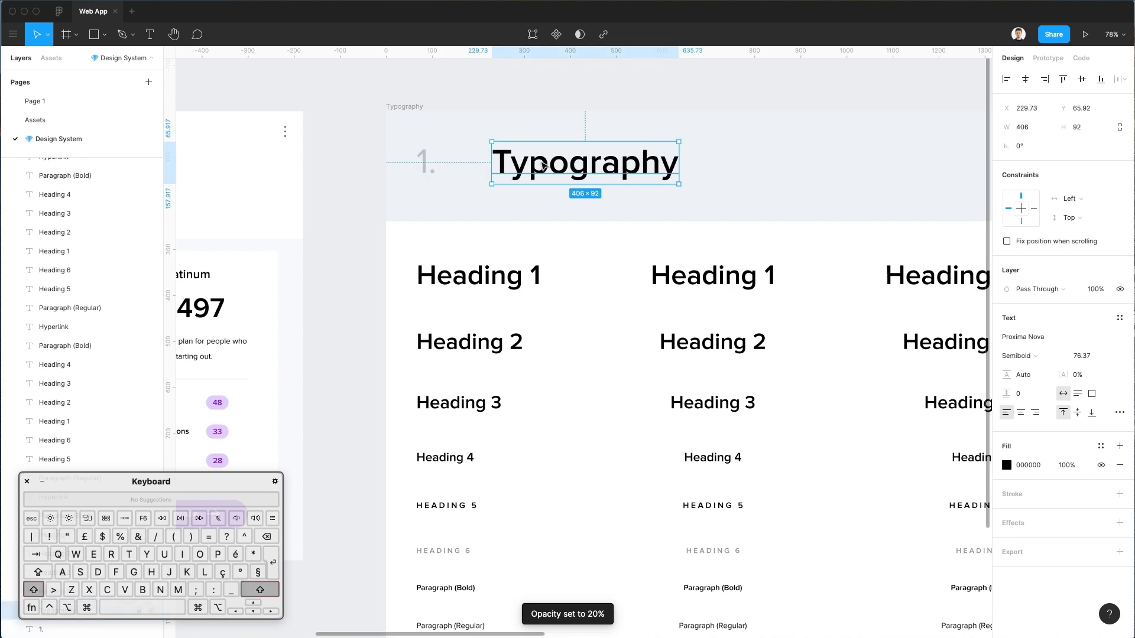
key("shift+Left")
key("shift+Left")
key("shift+Left")
key("shift+Left")
key("shift+Left")
key("shift+Left")
key("shift+Left")
key("shift+Left")
key("shift+Left")
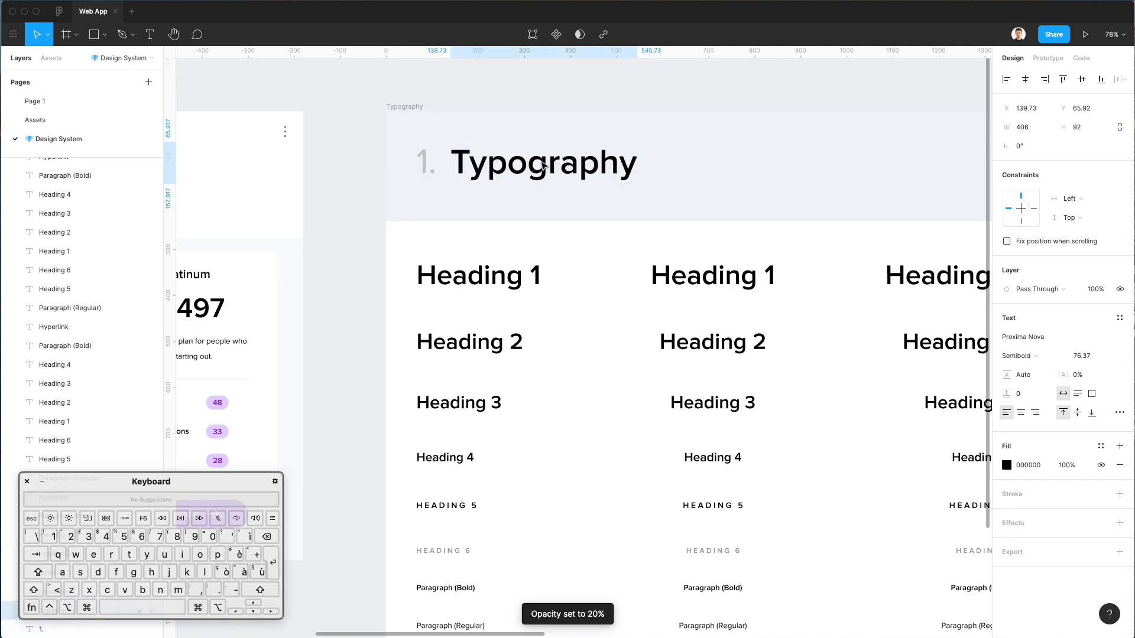
left_click(550, 109)
- Change the "1." number's font weight to Light and deselect it
left_click(426, 160)
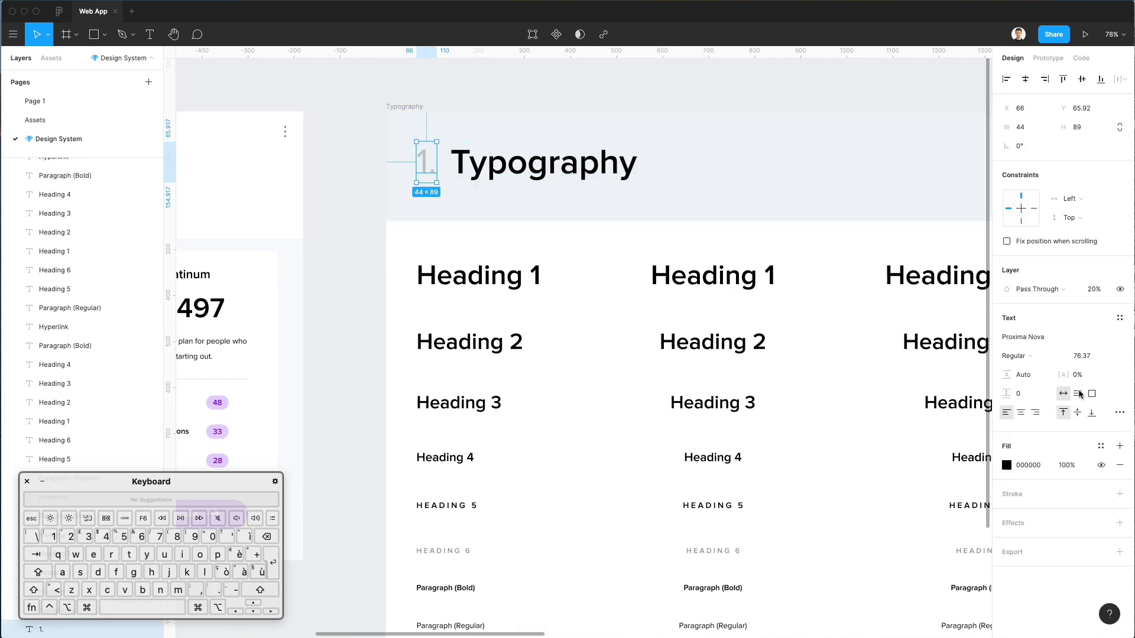
left_click(1015, 356)
left_click(1016, 322)
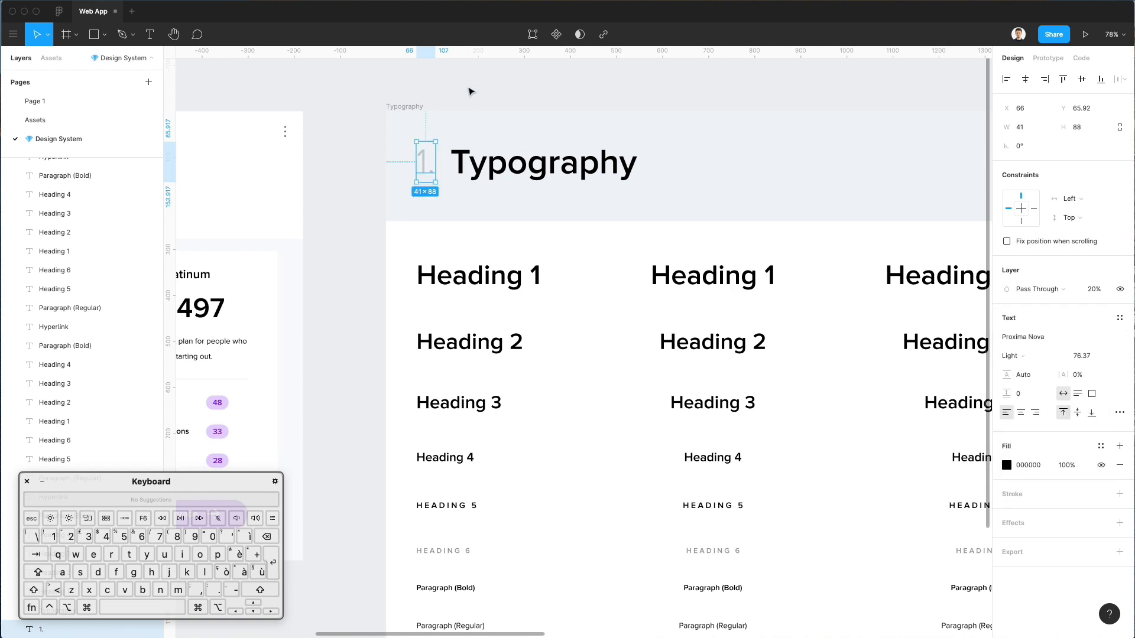
left_click(472, 92)
scroll(472, 93, "down", 5)
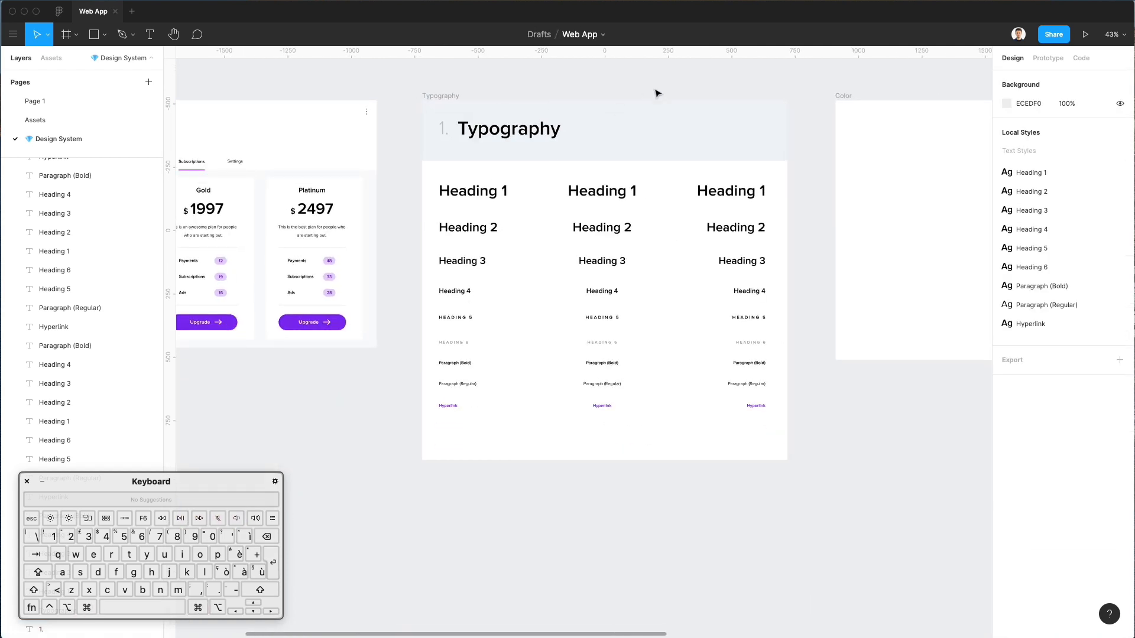
- Examine the left, centred and right-aligned sample columns in the Typography frame
scroll(657, 95, "up", 2)
scroll(594, 254, "left", 3)
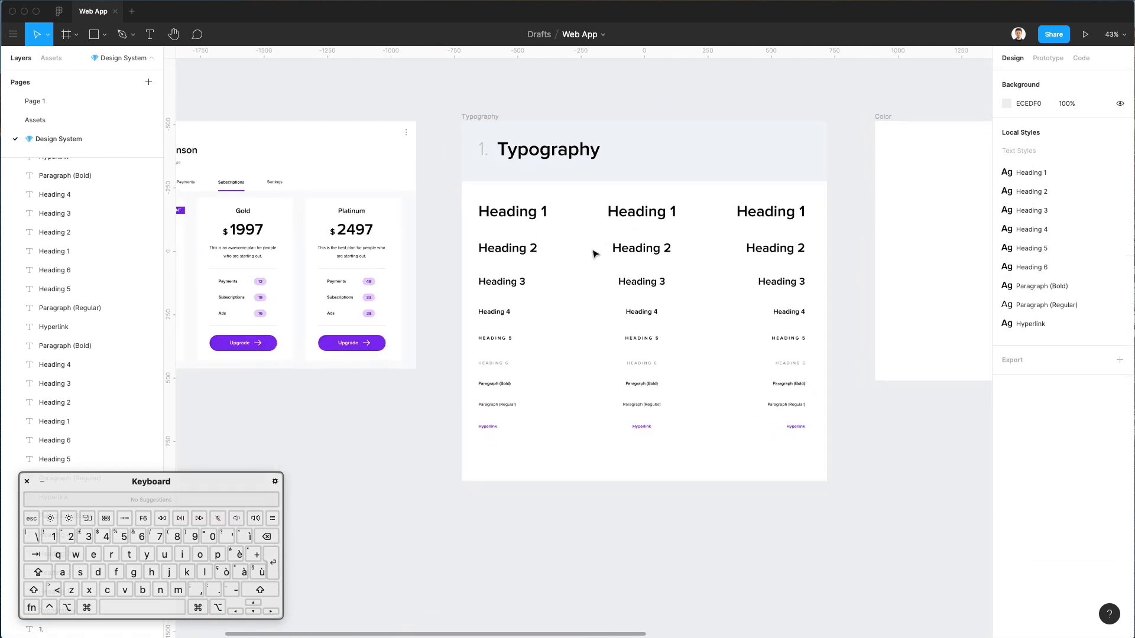
scroll(594, 253, "right", 1)
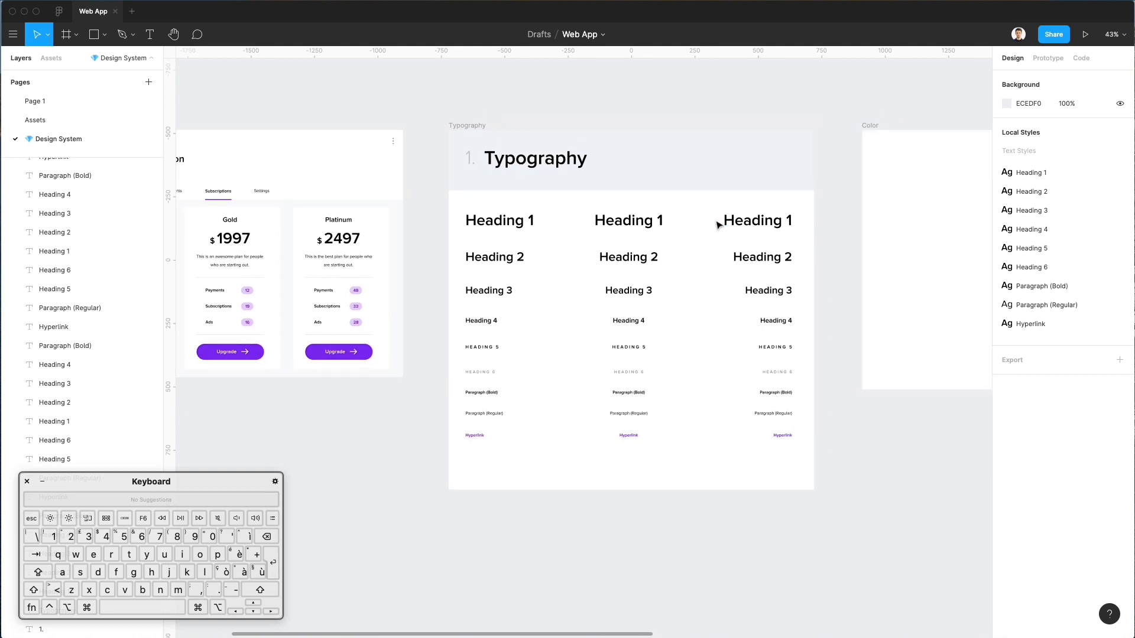
left_click(645, 219)
left_click(676, 206)
scroll(676, 209, "down", 4)
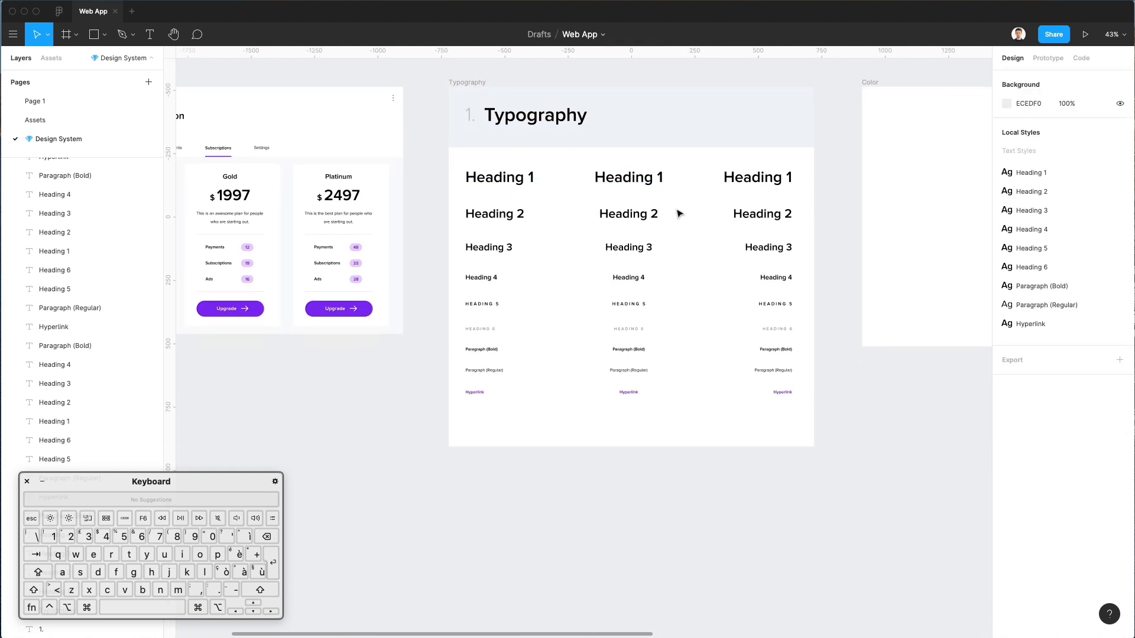
scroll(627, 397, "down", 2)
scroll(626, 394, "up", 4)
scroll(625, 394, "down", 5)
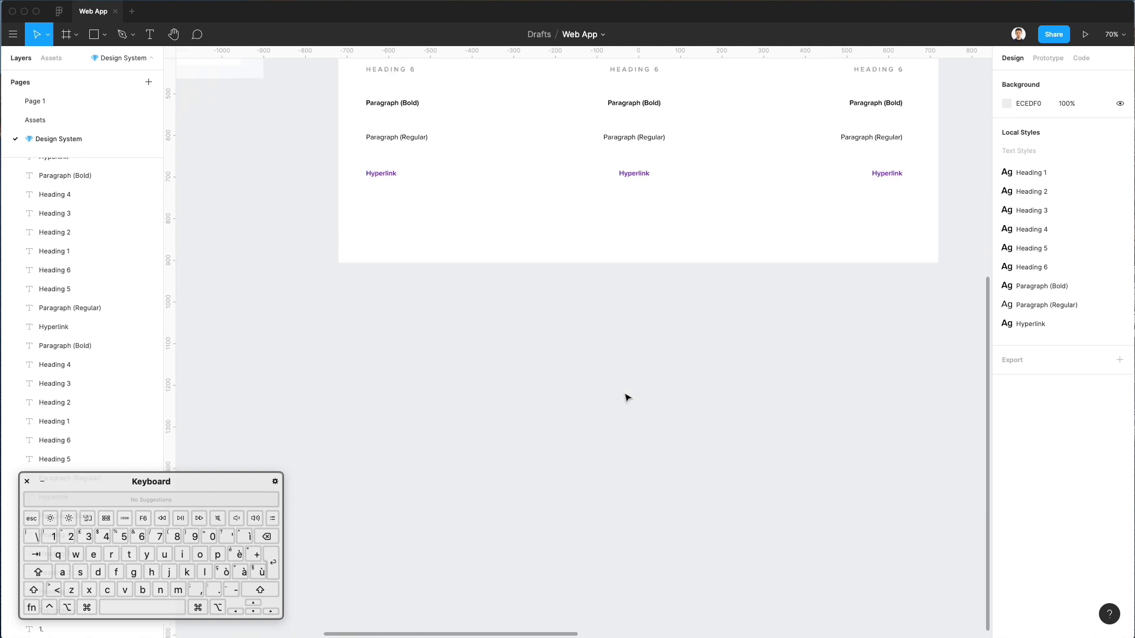
- Add a test text "safafdsfdjkdfs" in the Heading 5 style on the empty canvas below the Typography frame
key("t")
left_click(448, 294)
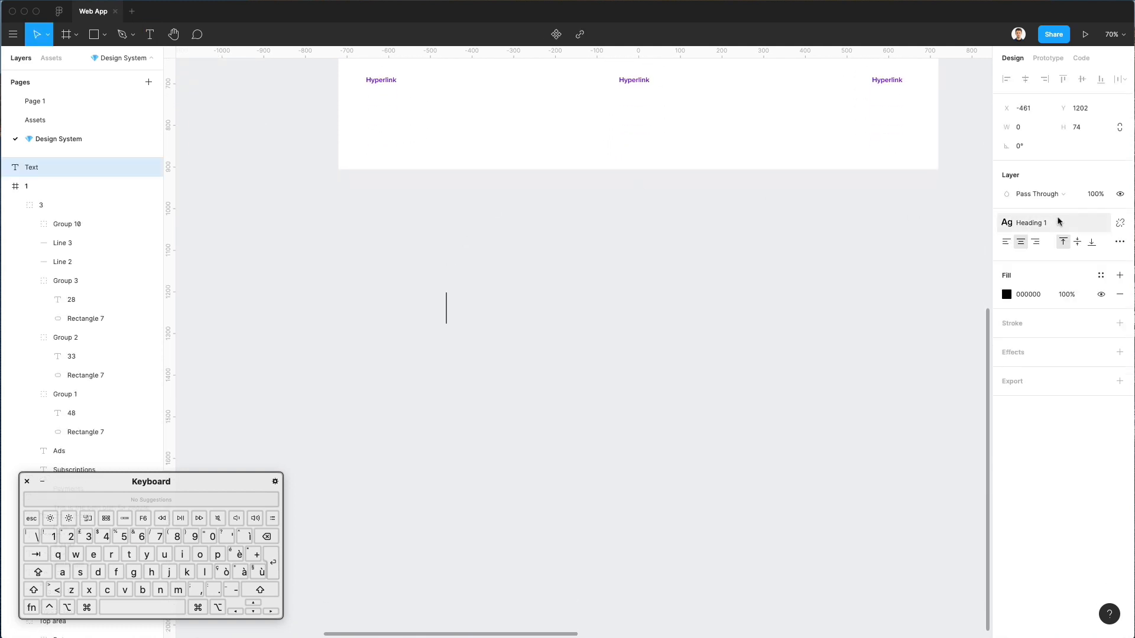
left_click(1040, 220)
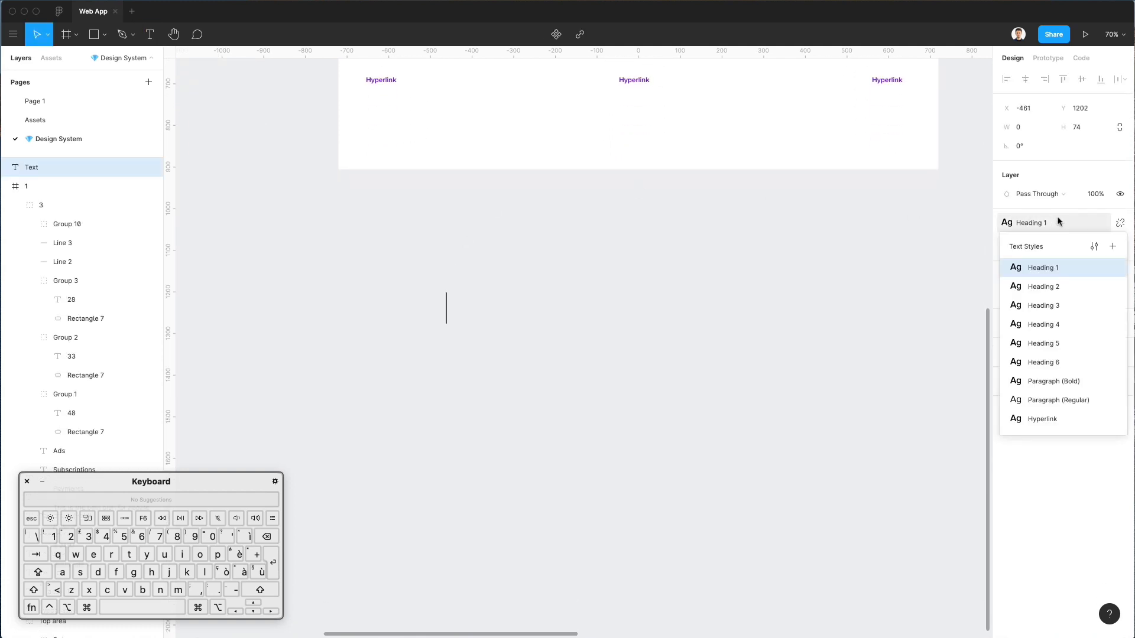
left_click(1044, 349)
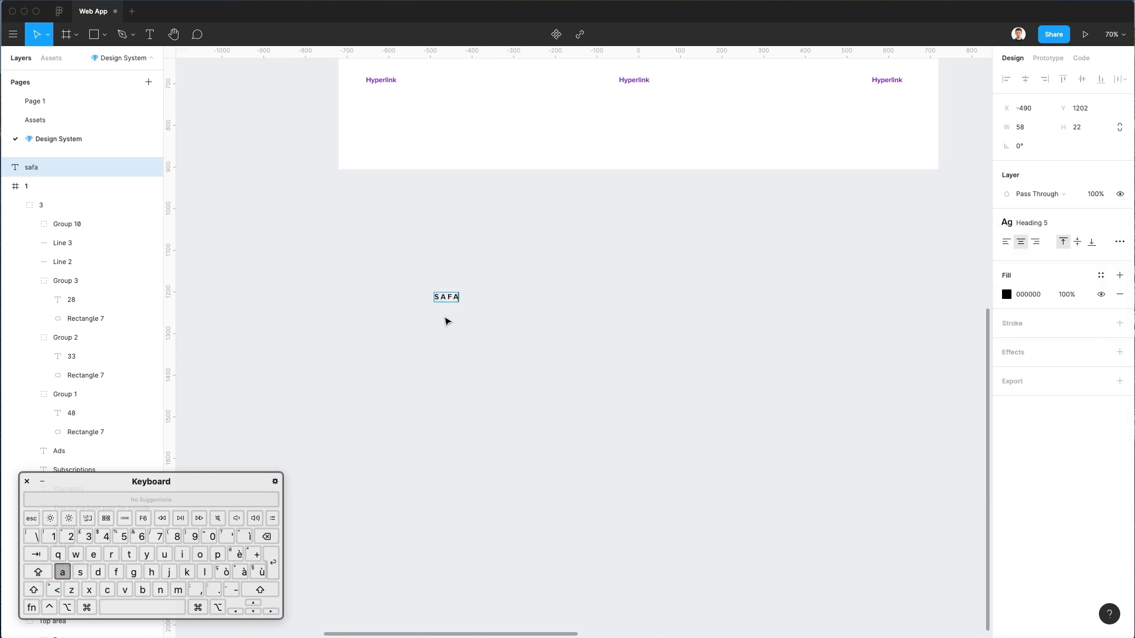
scroll(347, 286, "down", 2)
scroll(347, 286, "up", 8)
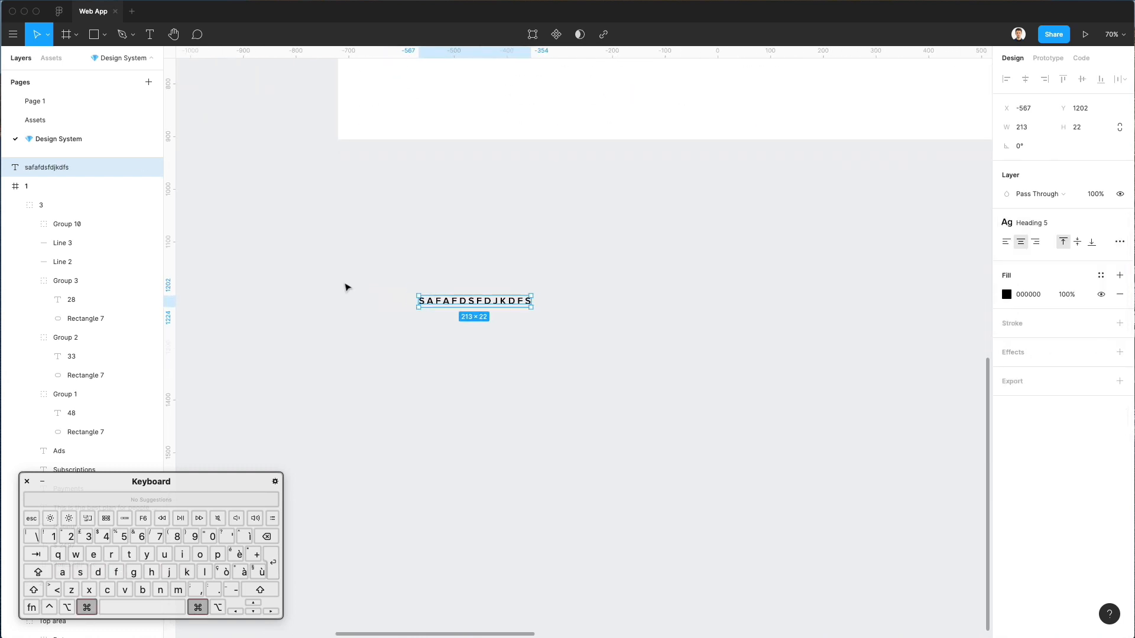
scroll(433, 291, "down", 4)
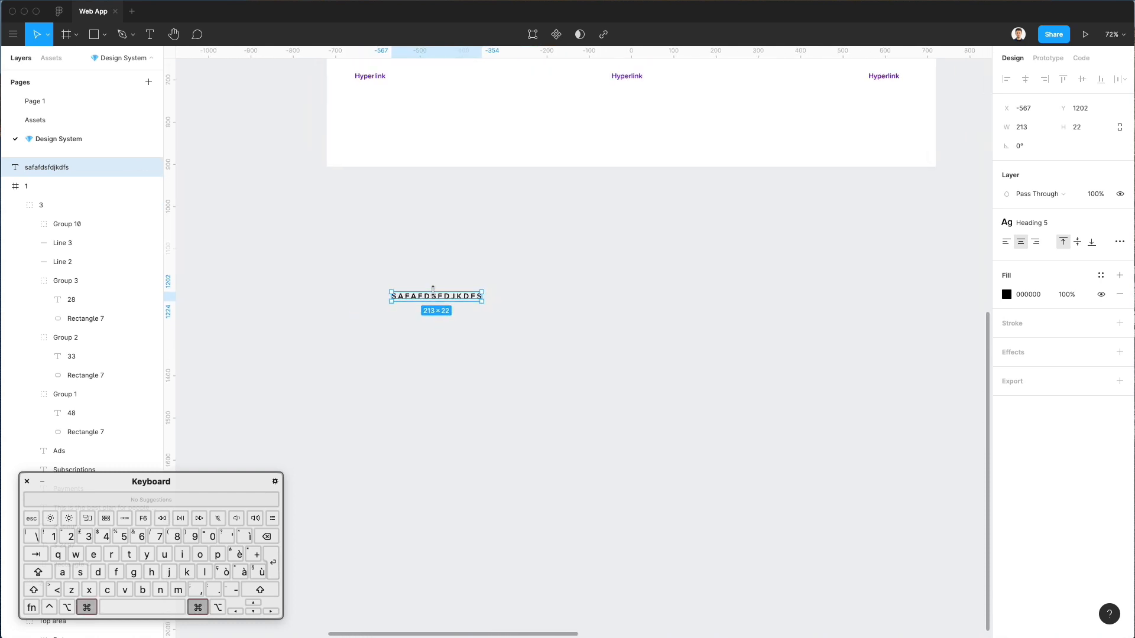
- Place a white (FFFFFF) rectangle about 531 × 205 behind the "safafdsfdjkdfs" test text below the Typography frame
left_click_drag(352, 264, 577, 350)
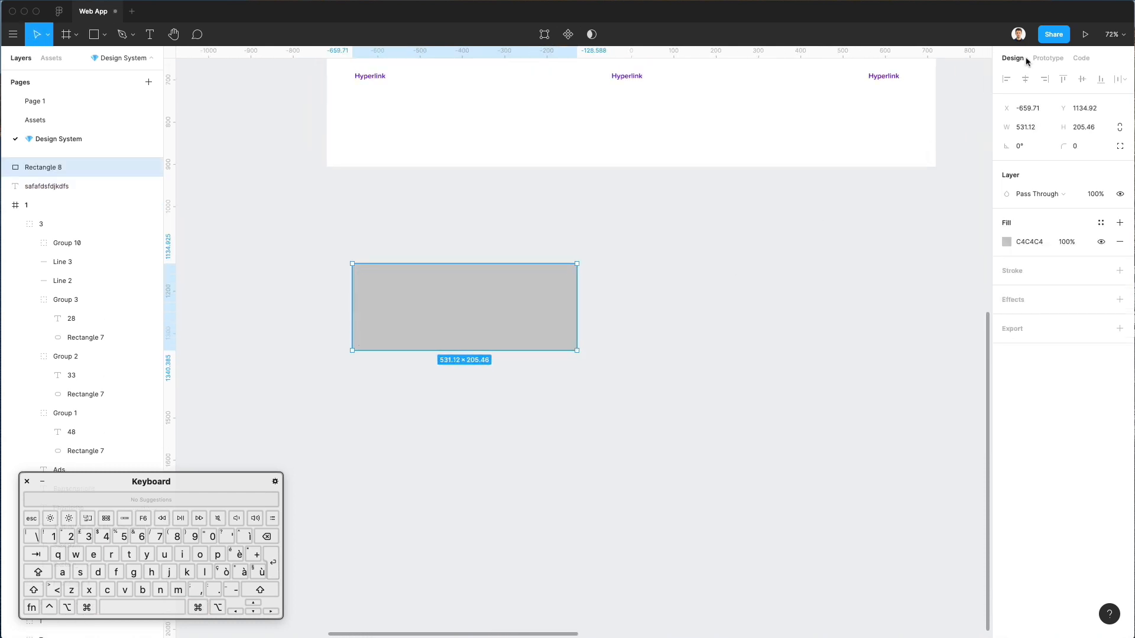
left_click(1007, 241)
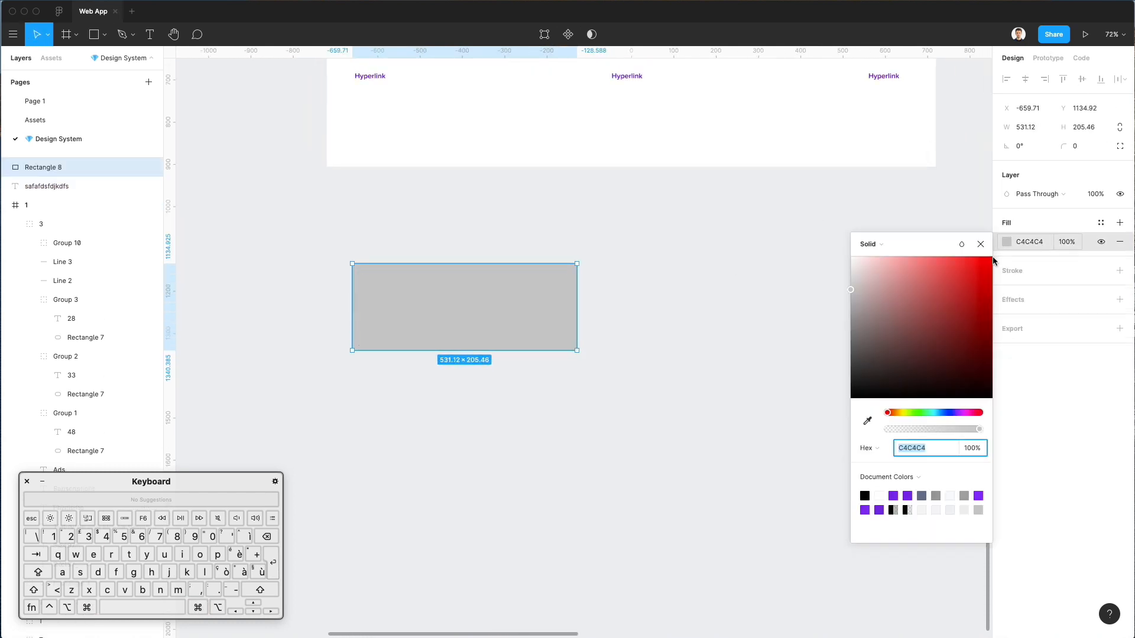
key("ctrl+c")
left_click(701, 131)
key("super+[")
key("super+[")
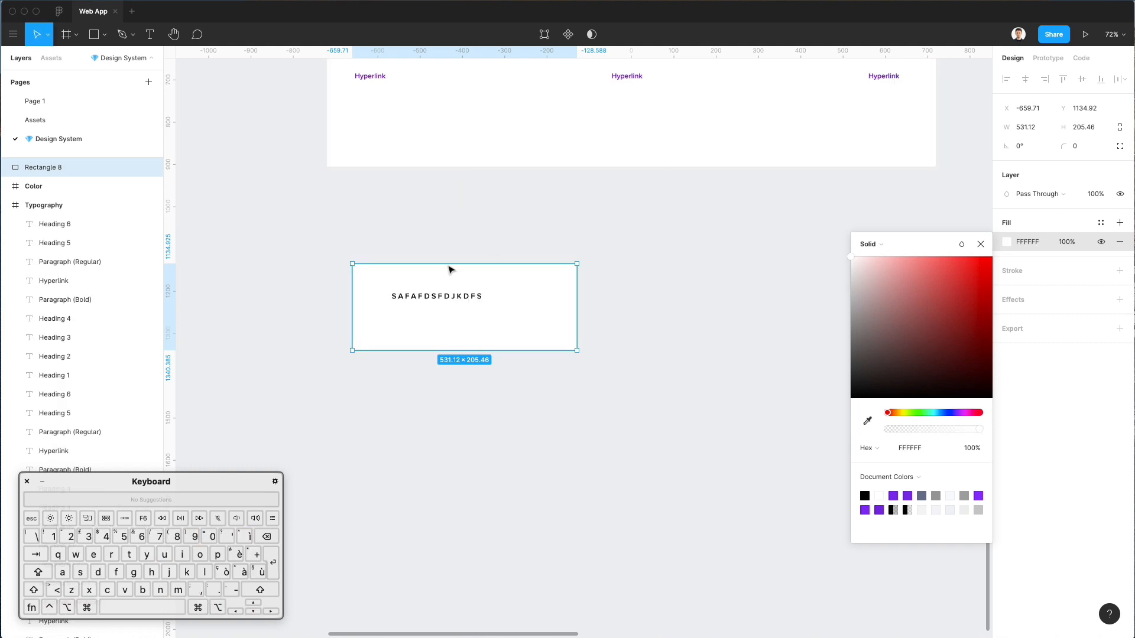
left_click(489, 228)
- Copy the Typography frame's header band, number and title into the top of the Color frame
scroll(488, 229, "up", 4)
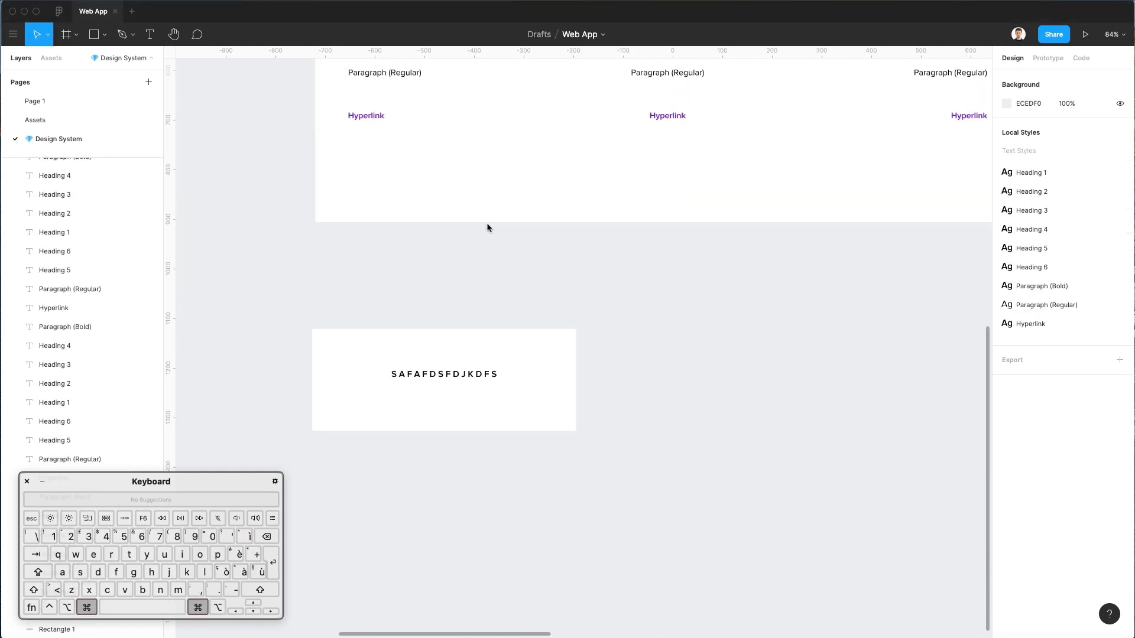
scroll(488, 227, "down", 6)
scroll(488, 227, "up", 4)
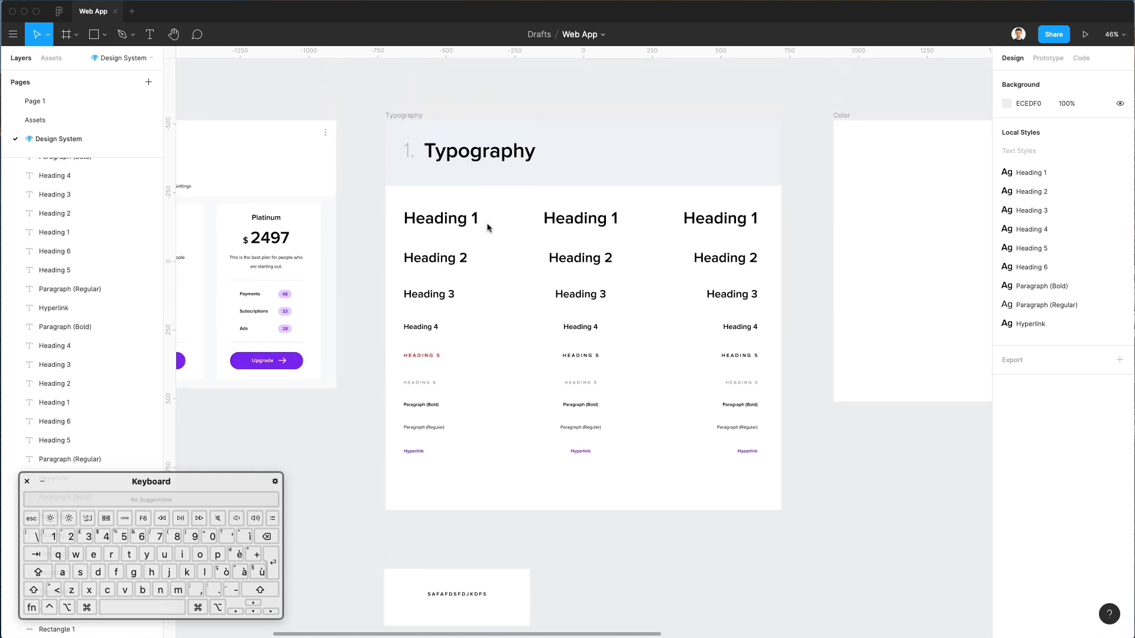
scroll(489, 231, "right", 2)
scroll(343, 189, "right", 5)
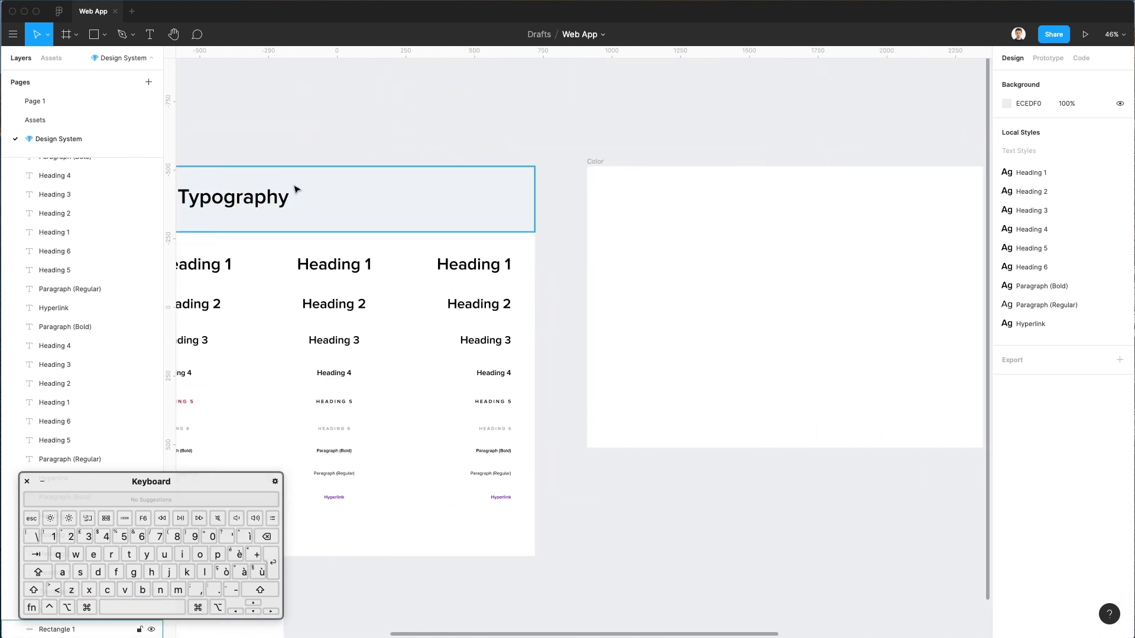
scroll(296, 188, "left", 5)
left_click(443, 223)
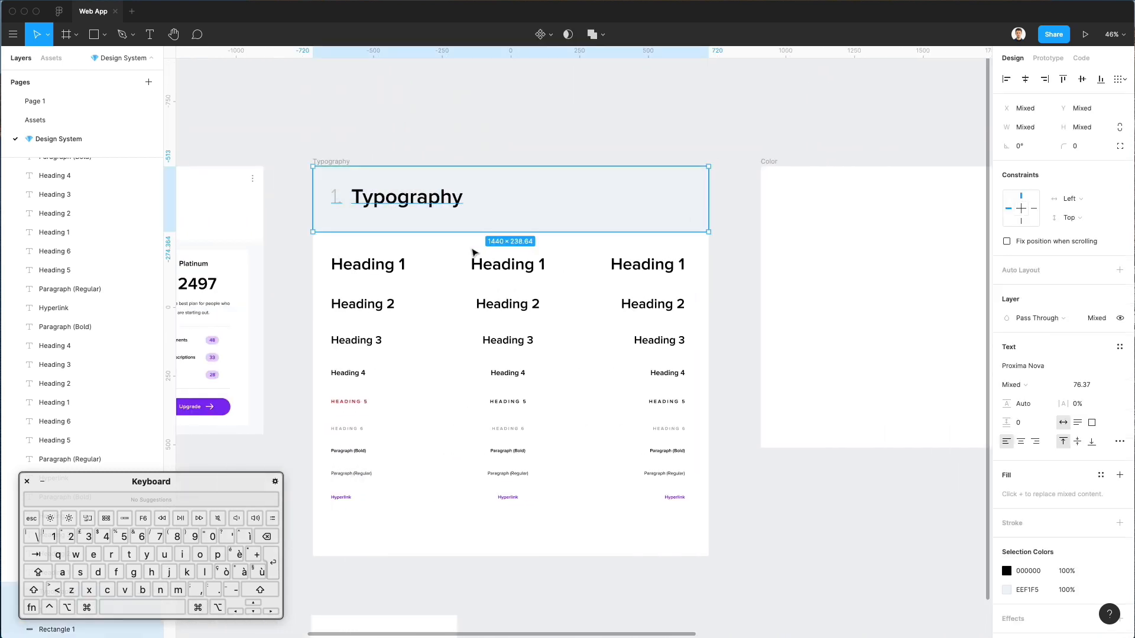
key("super+c")
scroll(491, 246, "right", 5)
left_click(585, 167)
key("super+v")
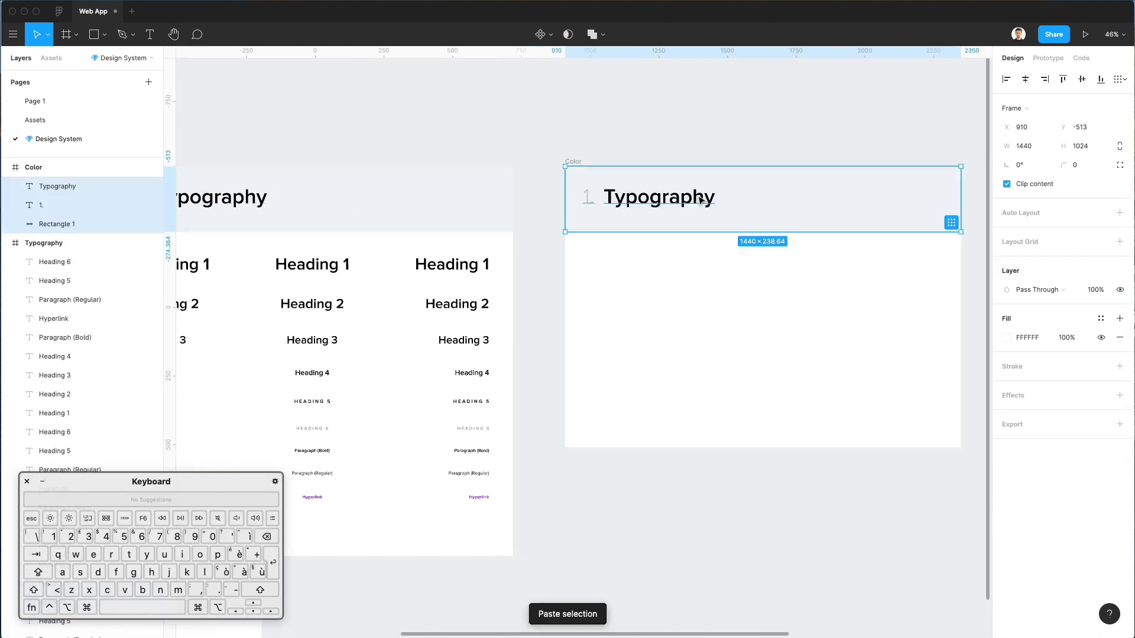
left_click(694, 111)
- Change the copied header in the Color frame to the title "Color" and the number "2."
left_click(659, 198, "super")
double_click(656, 201)
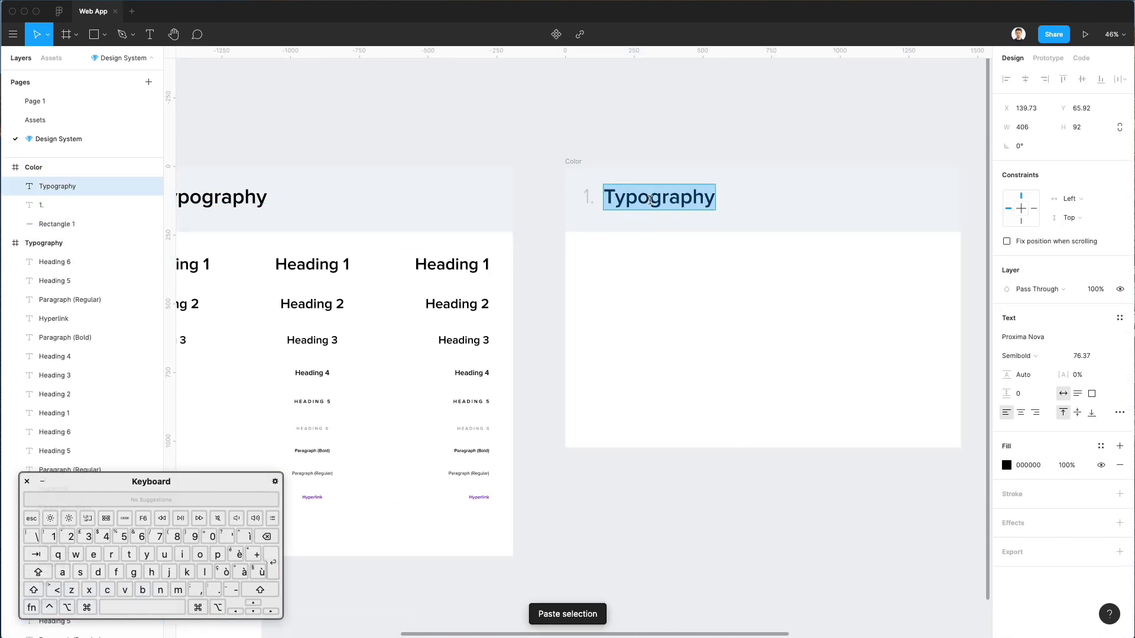
type("Color")
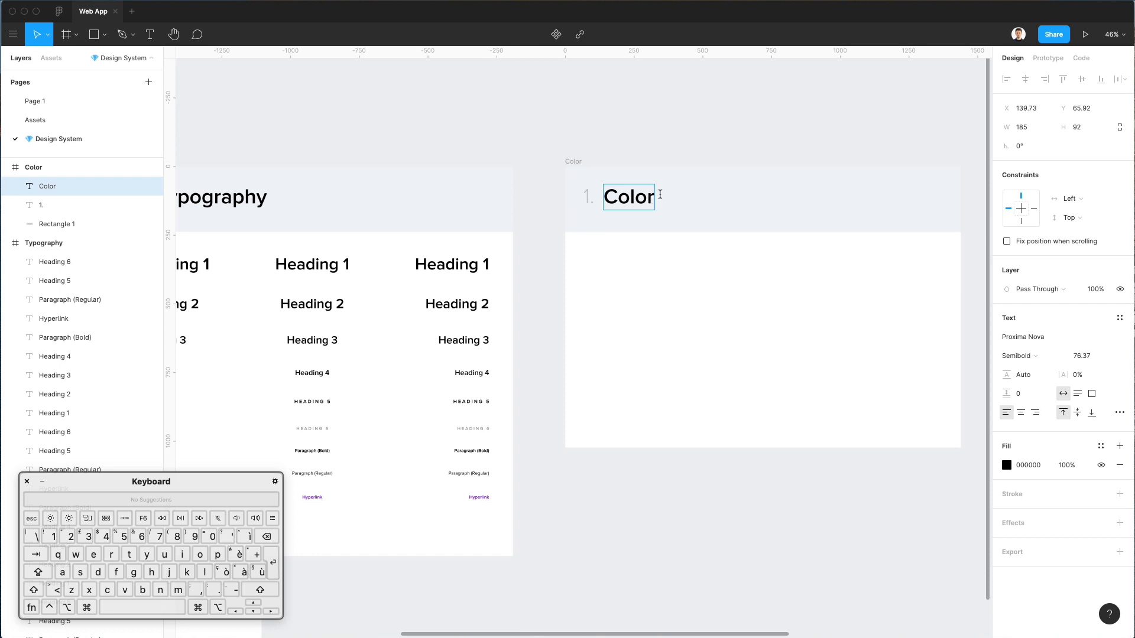
left_click(587, 196, "super")
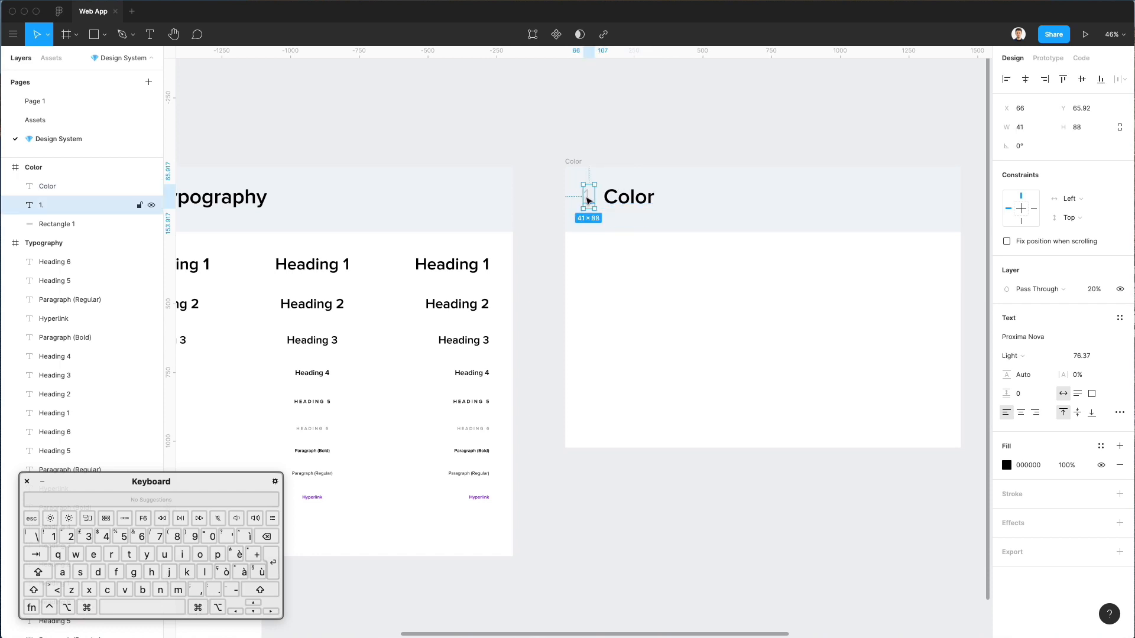
double_click(586, 196)
type("2")
left_click(616, 148)
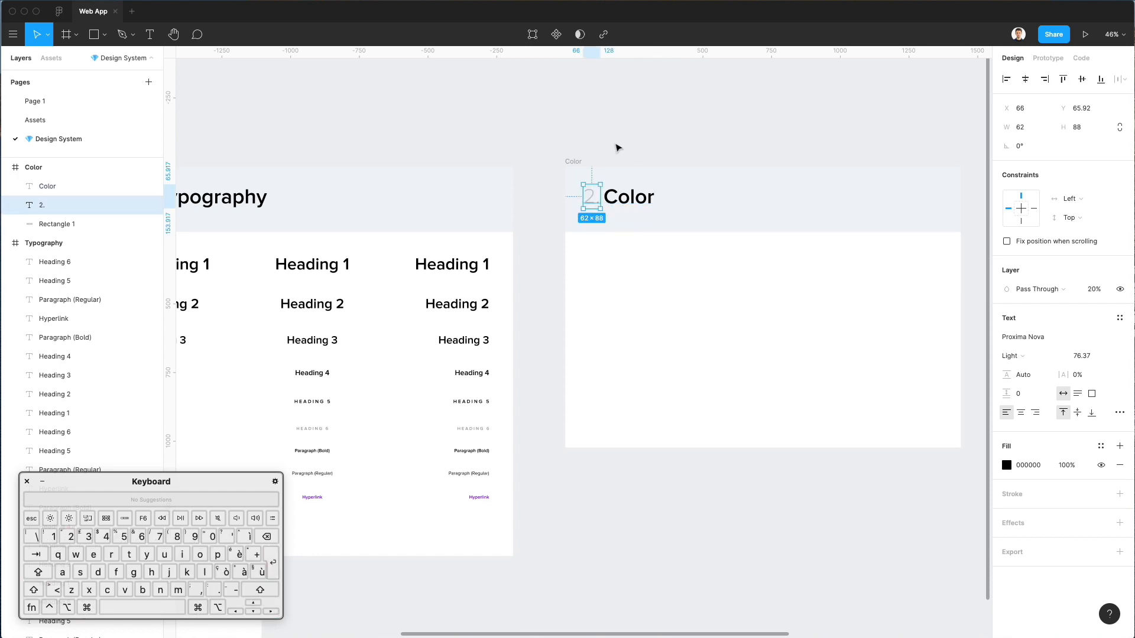
left_click(617, 148)
- Extend the Color frame's lower edge downward until it lines up with the bottom of the Typography frame
scroll(618, 148, "right", 2)
scroll(616, 148, "left", 10)
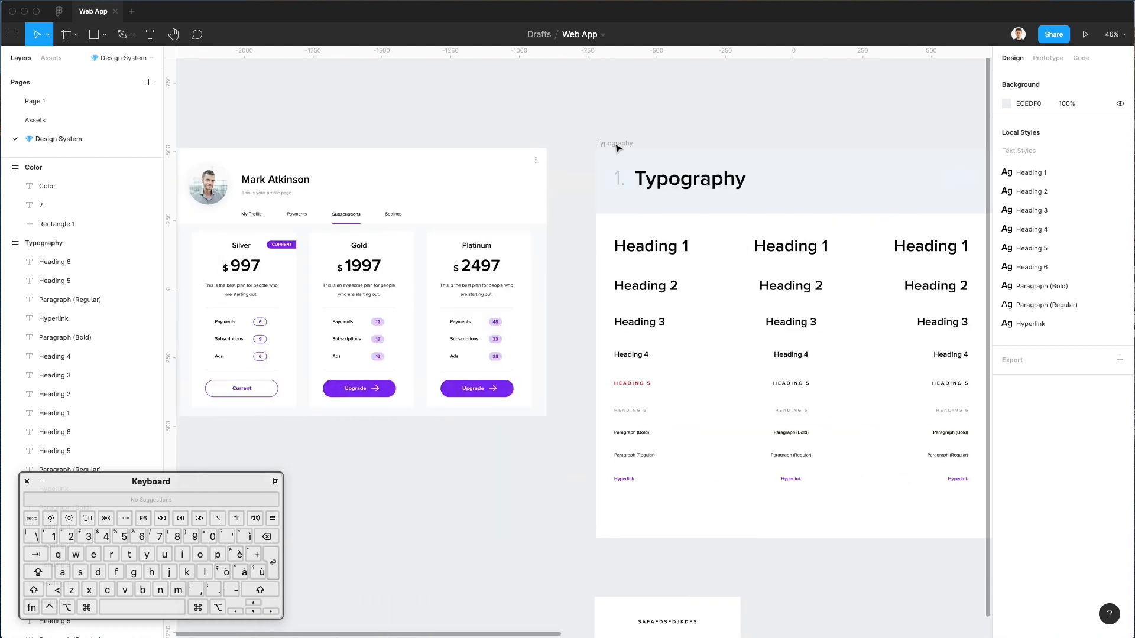
scroll(626, 170, "right", 5)
scroll(627, 169, "down", 3)
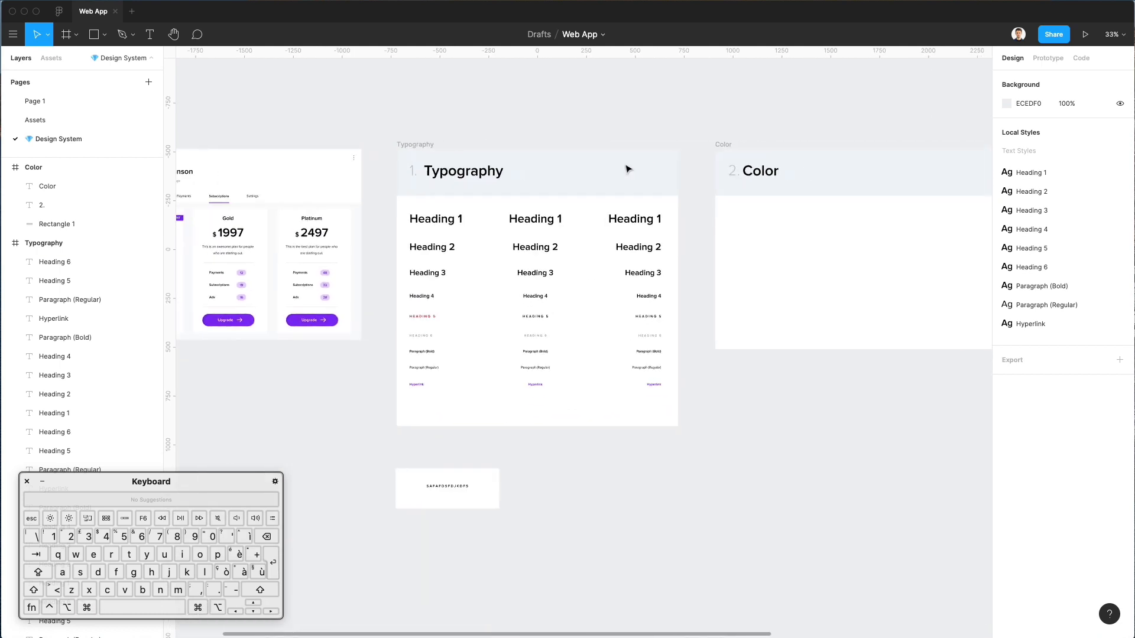
scroll(501, 147, "right", 3)
left_click(595, 305)
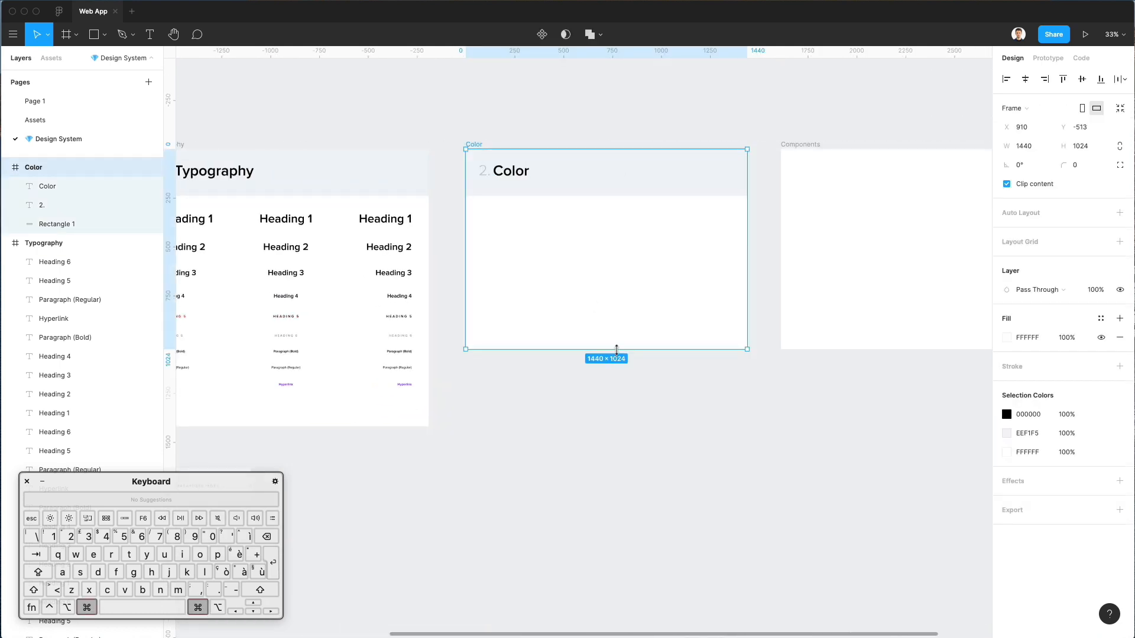
left_click_drag(617, 350, 610, 426)
left_click(611, 503)
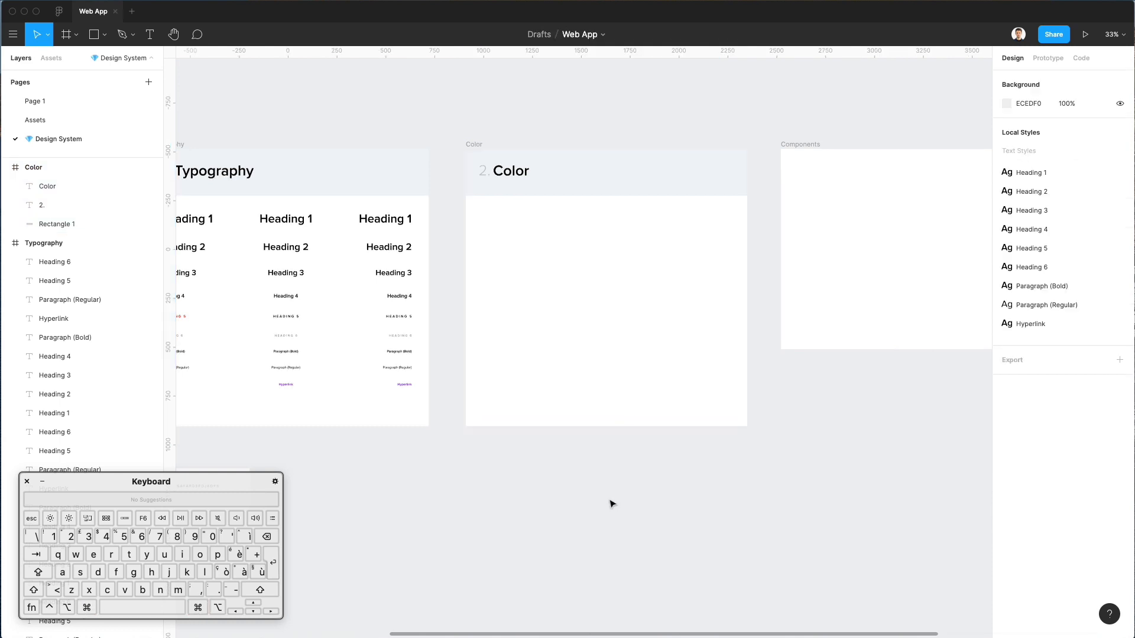
- Draw a grey square about 240 × 240 just below the header near the Color frame's left edge
scroll(554, 385, "up", 1)
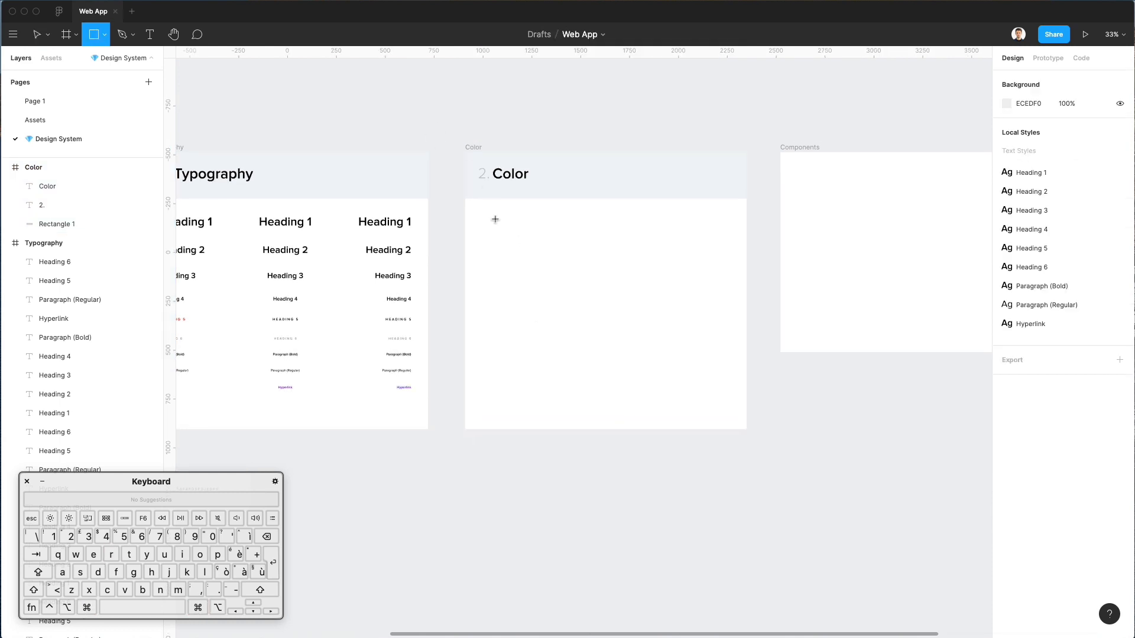
mouse_move(482, 211)
left_mouse_down()
mouse_move(537, 260)
mouse_move(528, 249)
left_mouse_up()
scroll(529, 251, "left", 10)
scroll(530, 252, "right", 10)
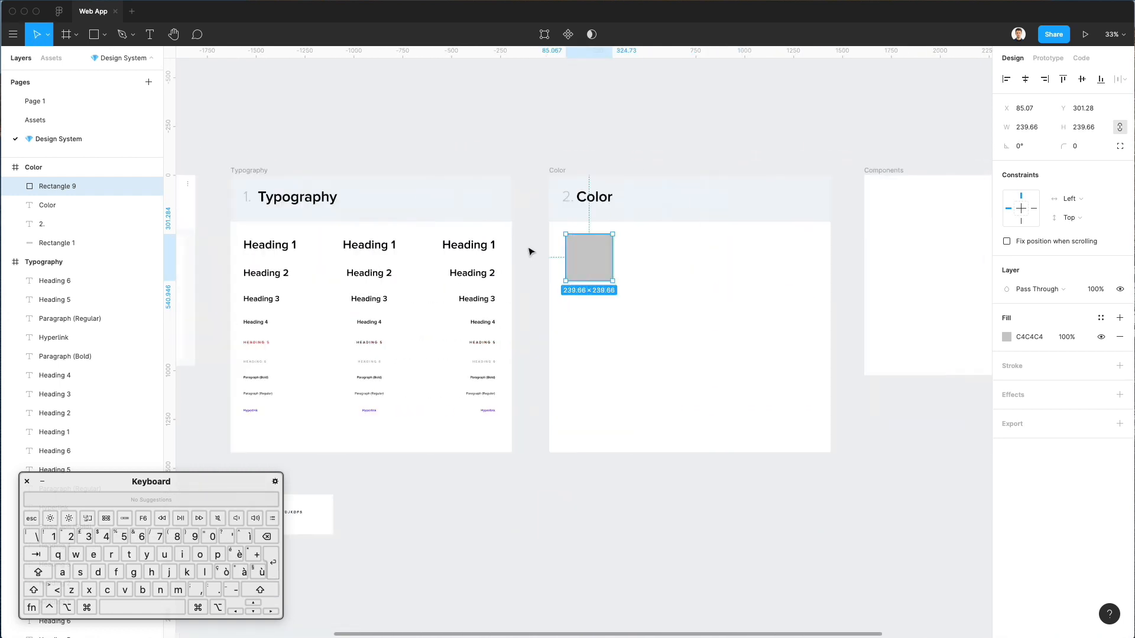
- Duplicate the grey square three times to form an evenly spaced horizontal row of four
left_click_drag(602, 264, 658, 265)
key("super+d")
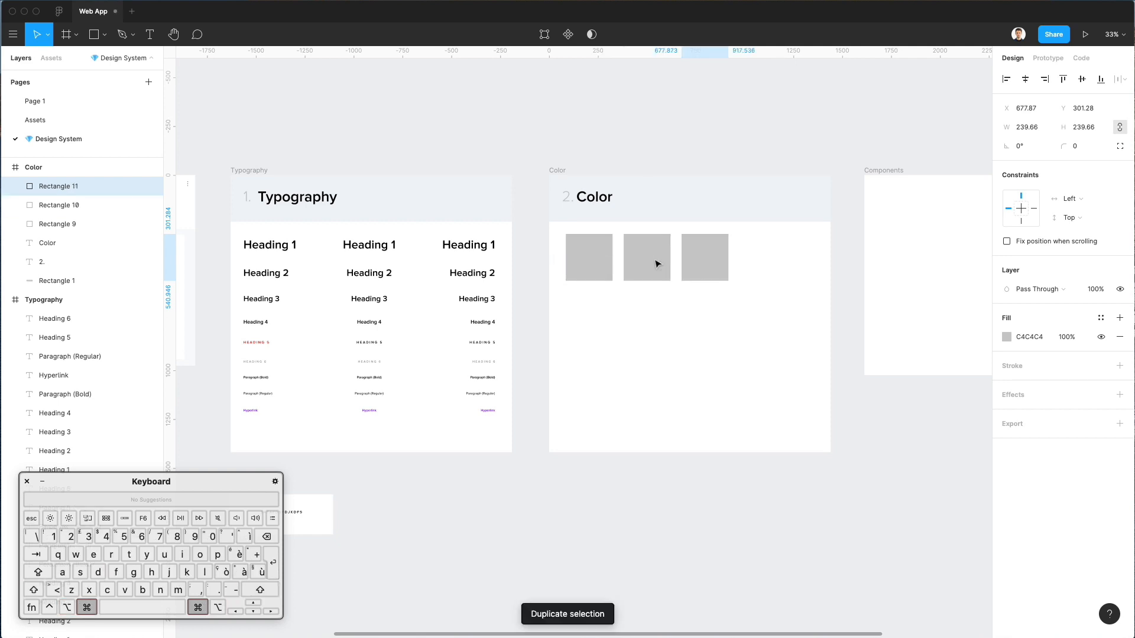
key("super+d")
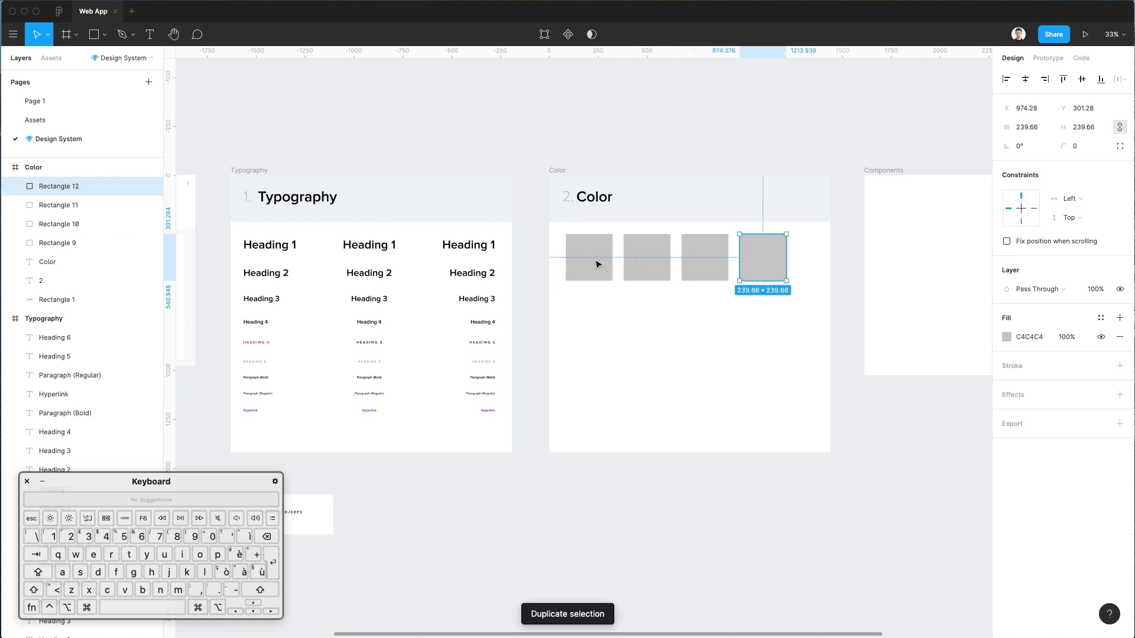
- Examine the row of four grey squares in the Color frame alongside the Typography frame
scroll(639, 267, "up", 2)
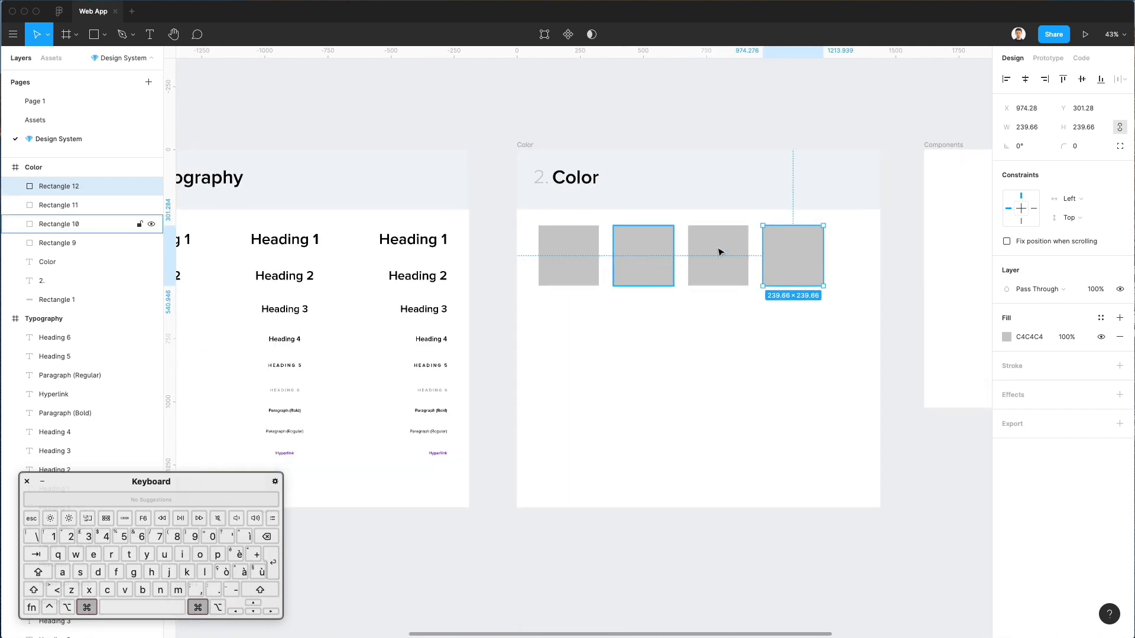
scroll(658, 275, "right", 1)
scroll(658, 274, "up", 1)
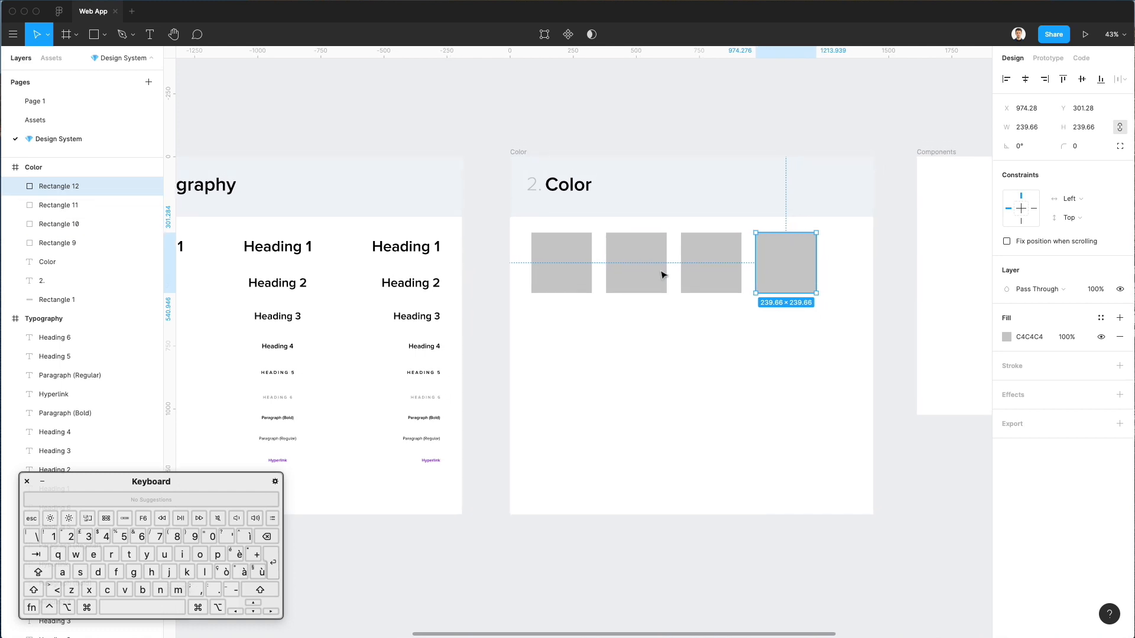
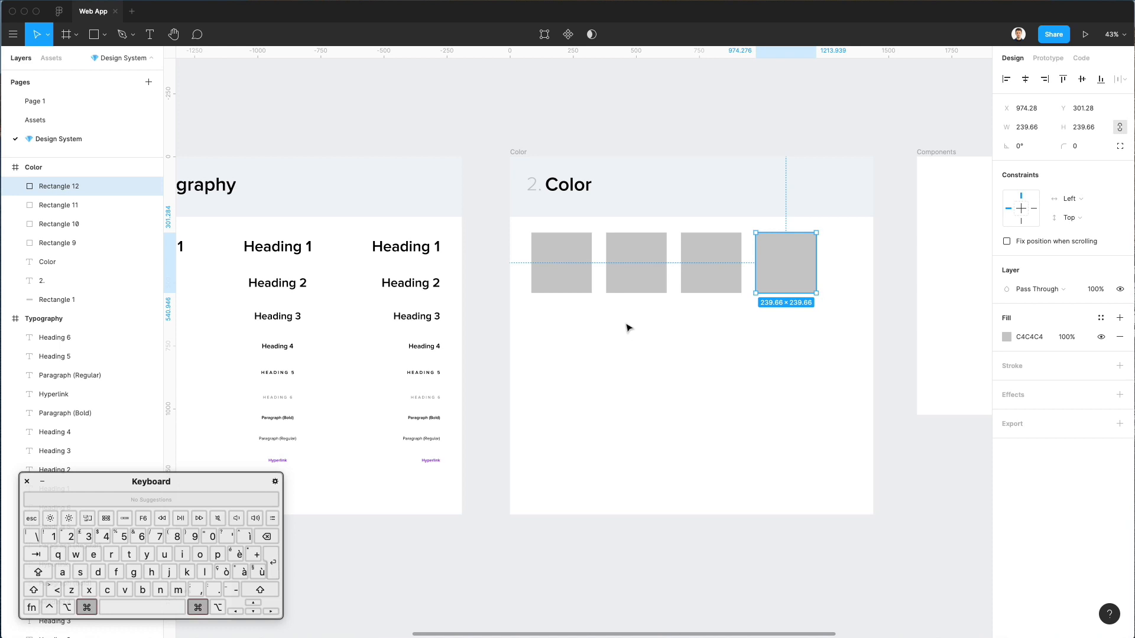
scroll(628, 328, "down", 3)
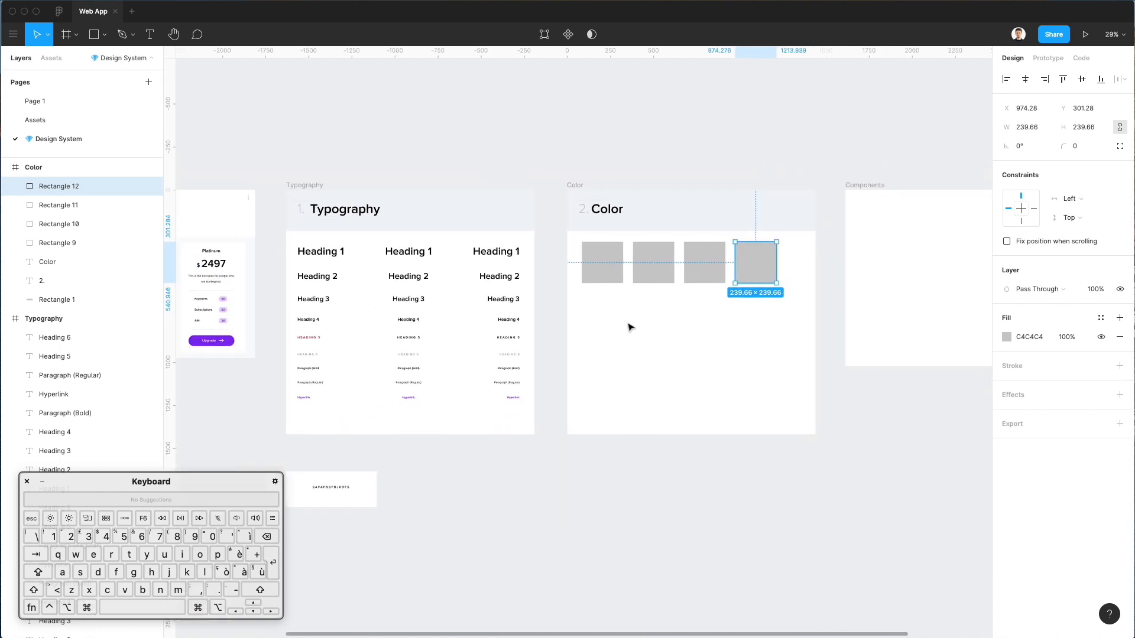
scroll(628, 324, "down", 1)
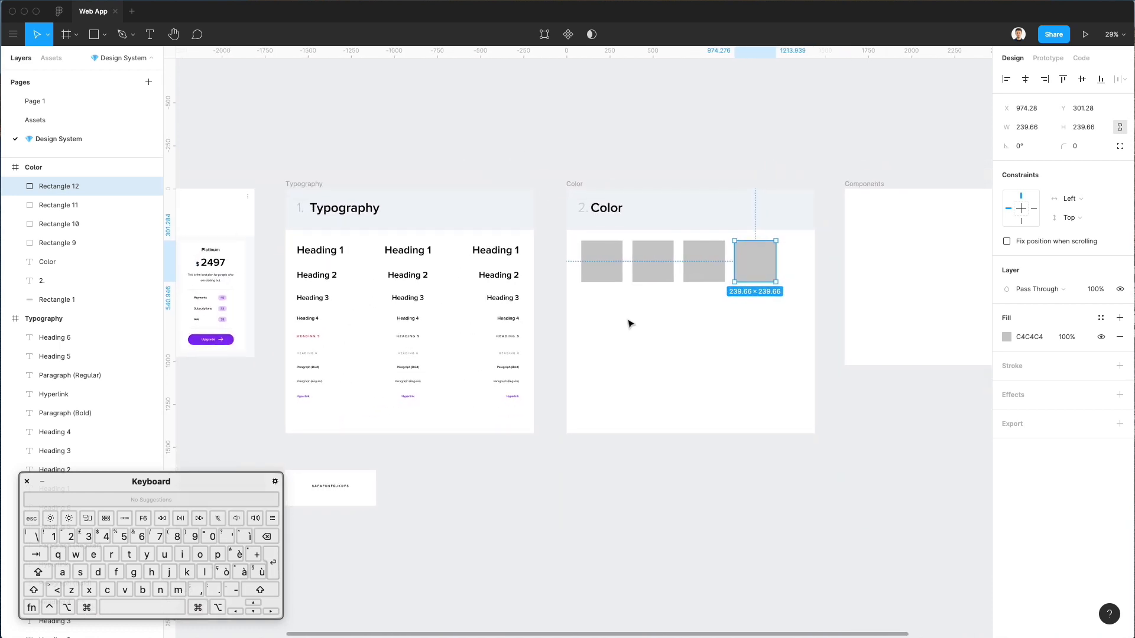
left_click(678, 295)
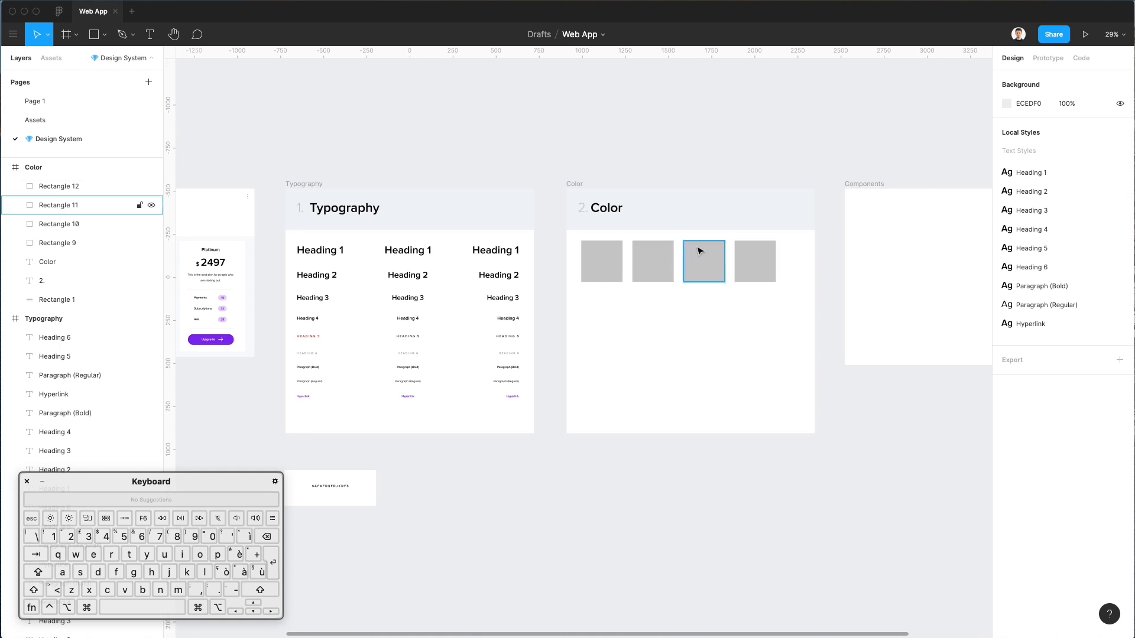
scroll(715, 269, "up", 5)
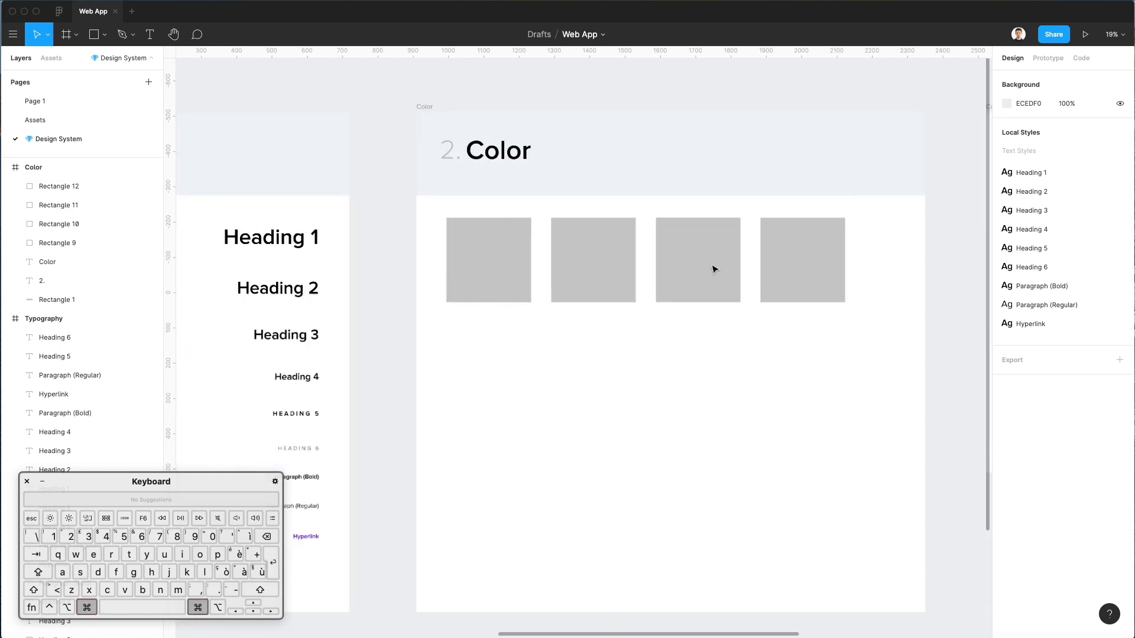
scroll(714, 269, "down", 3)
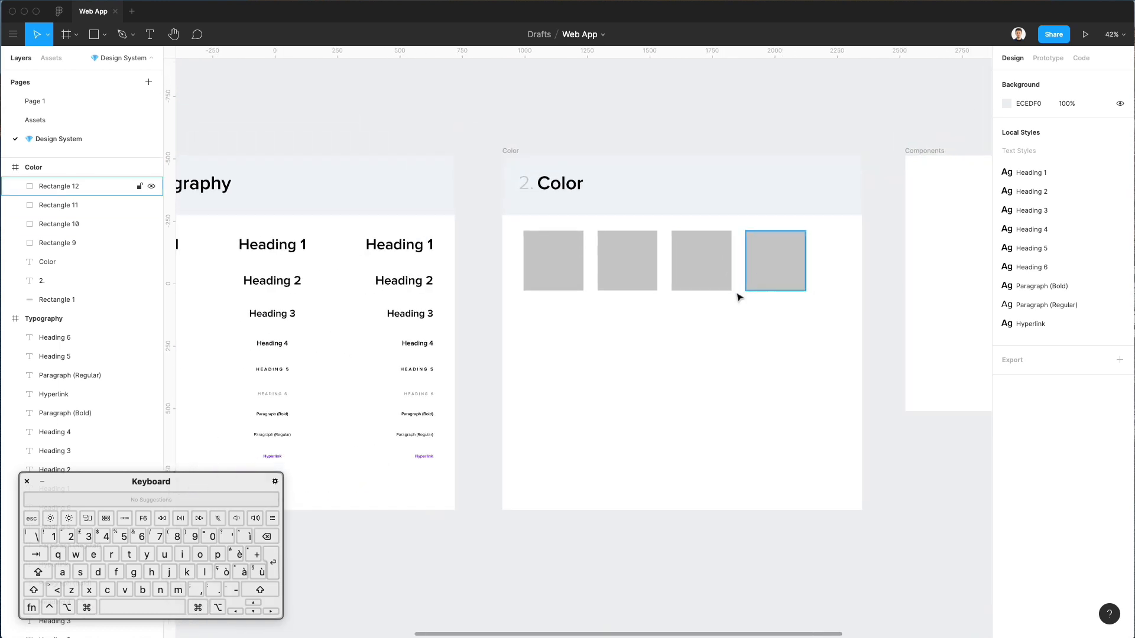
scroll(739, 297, "left", 5)
scroll(732, 296, "right", 5)
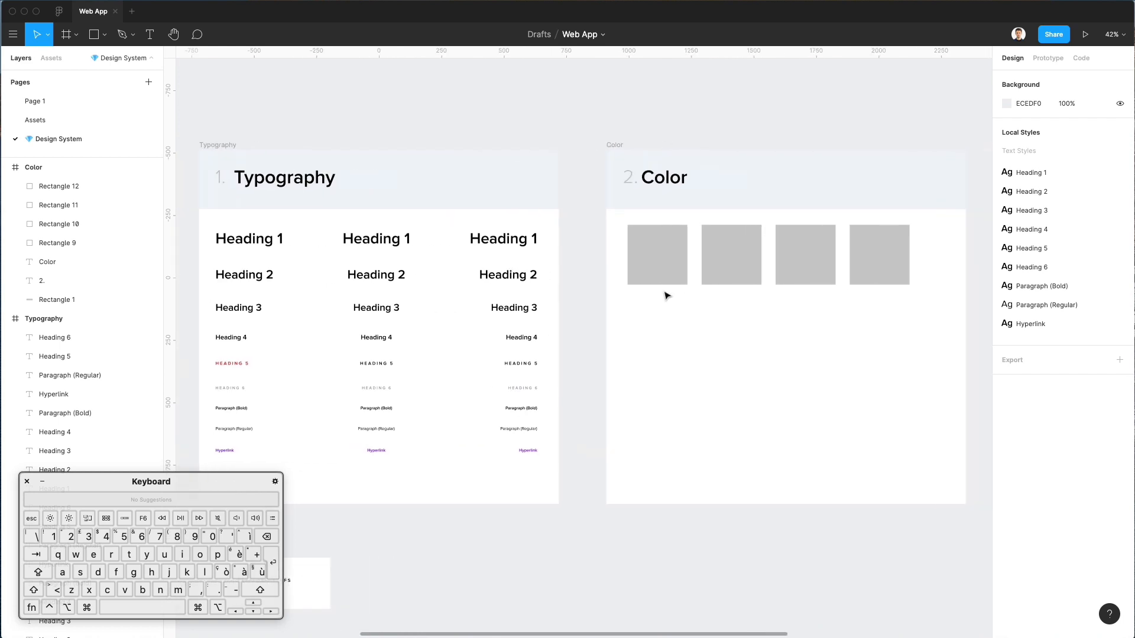
- Copy the centred Heading 6 sample to the space beside the fourth square and nudge it left and down
left_click_drag(407, 391, 828, 254)
scroll(827, 254, "up", 10)
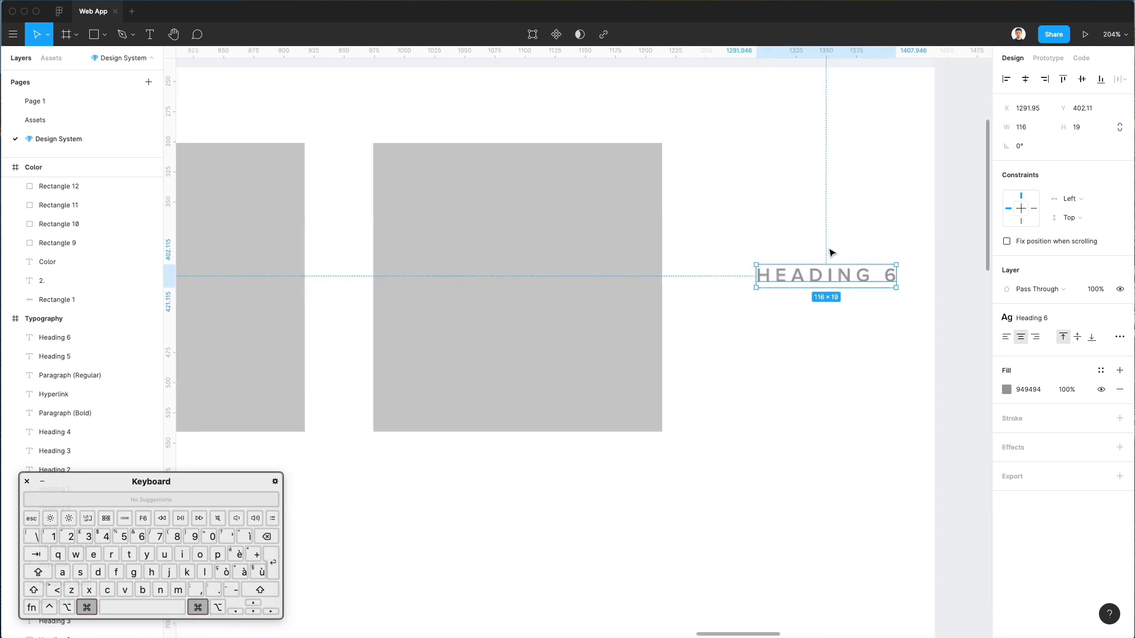
key("shift+Left")
key("Down")
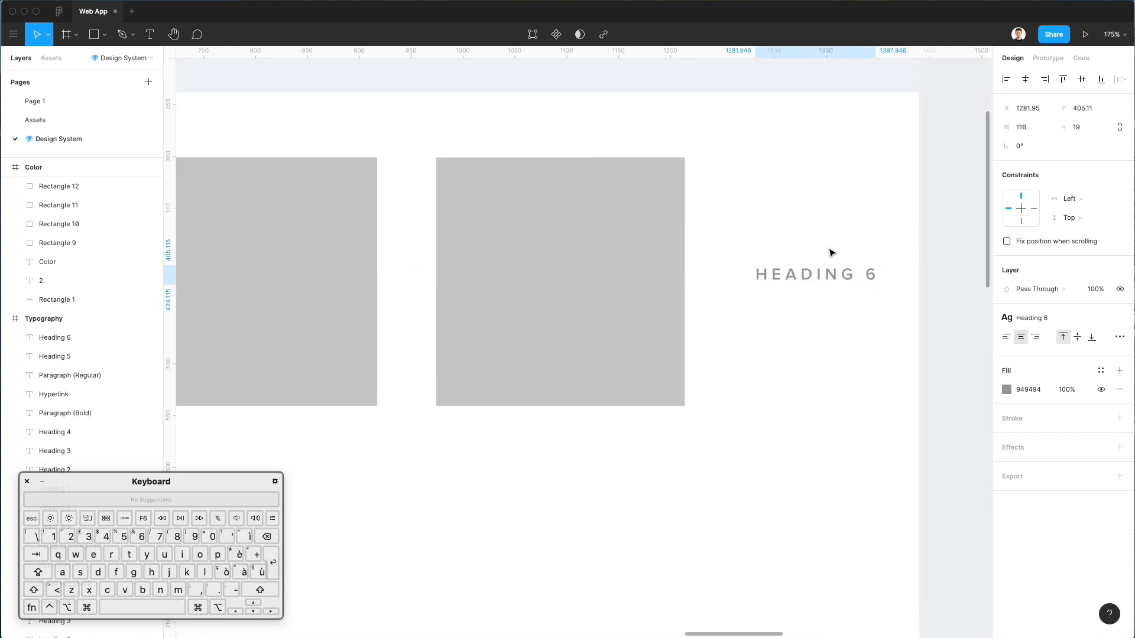
key("shift+Left")
key("Down")
key("Down")
key("Down")
- Change the copied Heading 6 text to "PRIMARY" and nudge it slightly left and up beside the squares
key("Return")
type("P")
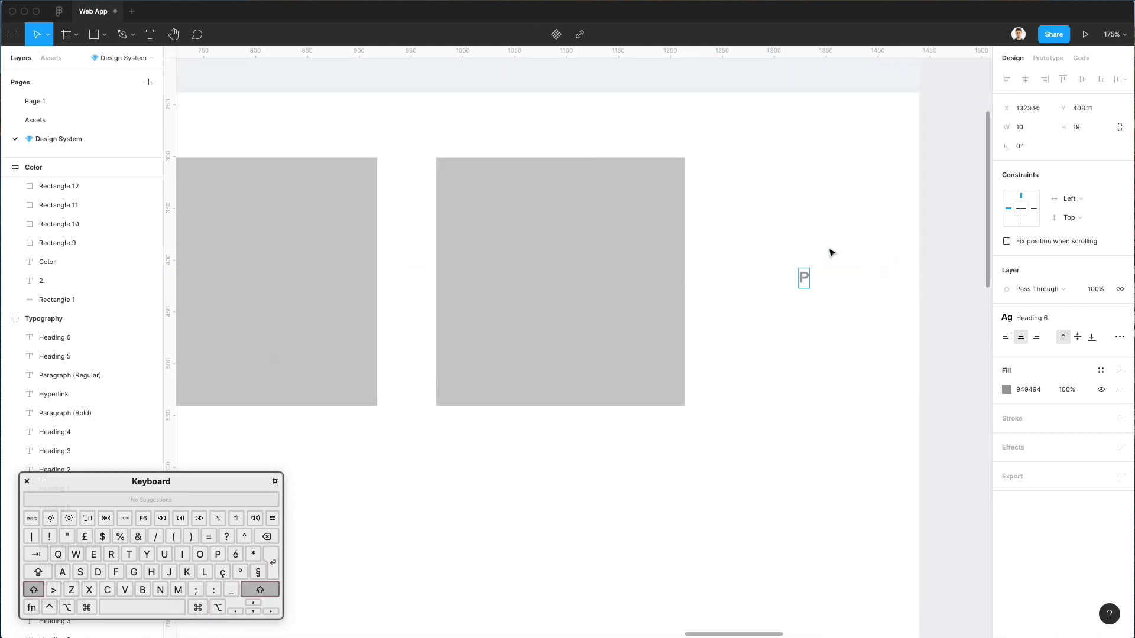
left_click(858, 239)
scroll(854, 231, "down", 10)
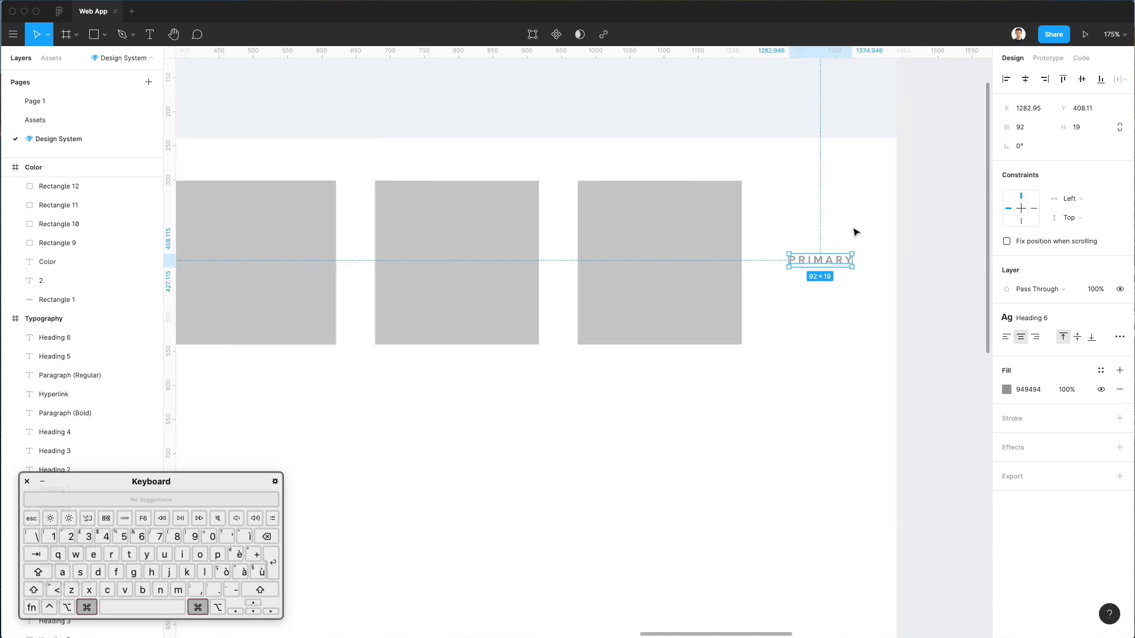
left_click(852, 227)
left_click(851, 239)
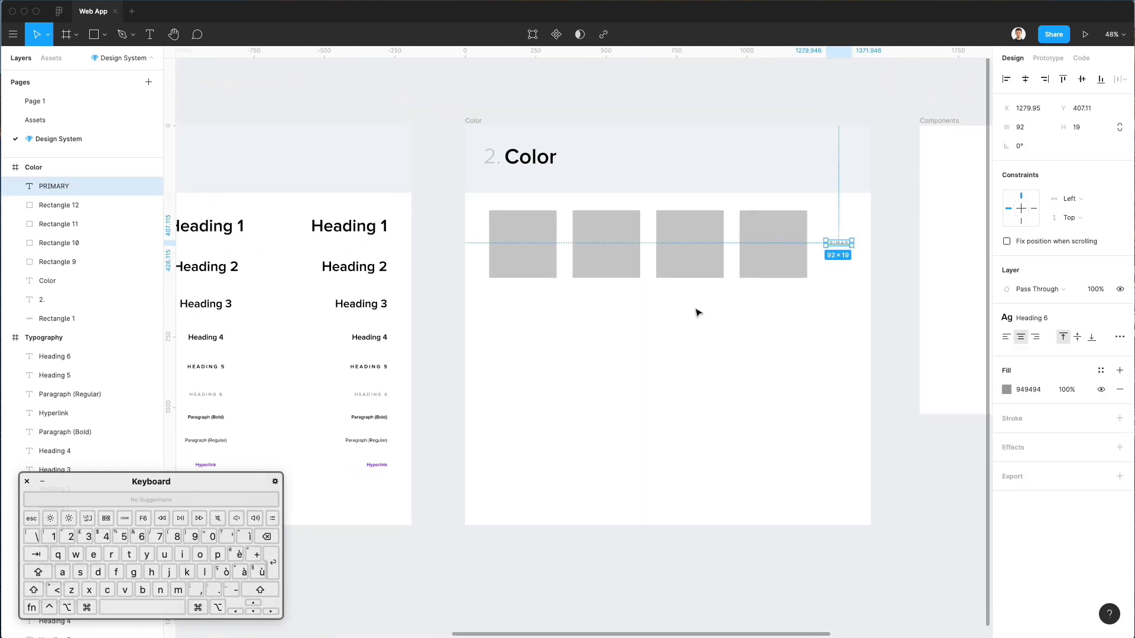
scroll(713, 363, "down", 3)
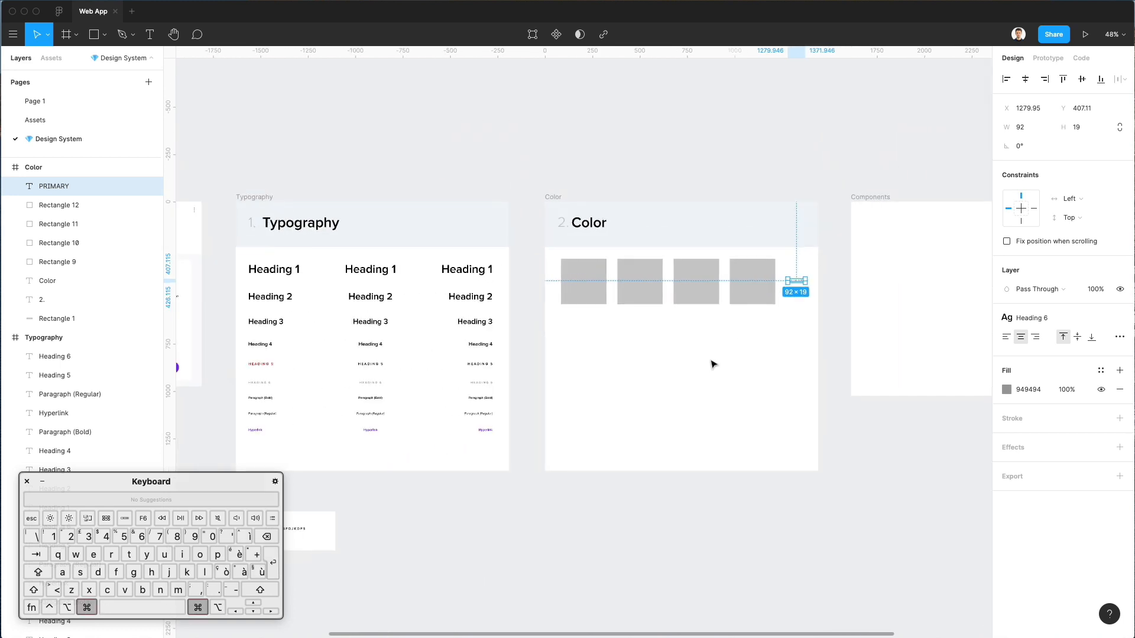
- Move the profile page frame "1" from beside the Typography frame to directly beneath the Color frame
left_click(530, 339)
scroll(414, 324, "left", 10)
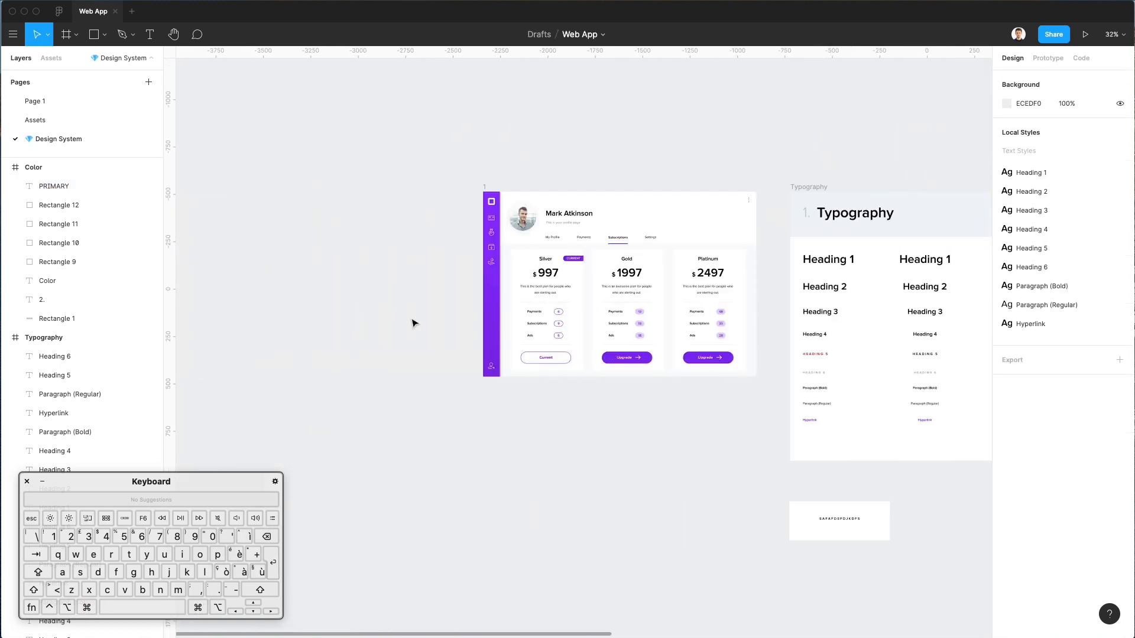
left_click(486, 188)
scroll(491, 188, "right", 9)
left_click_drag(319, 235, 936, 512)
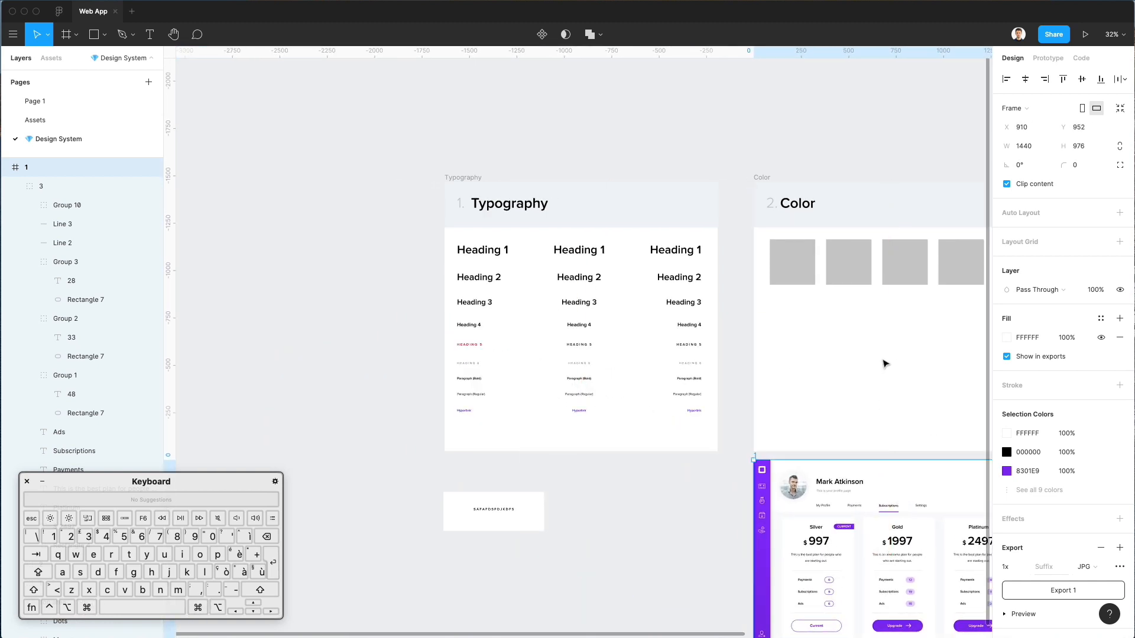
scroll(885, 363, "down", 5)
scroll(870, 363, "up", 10)
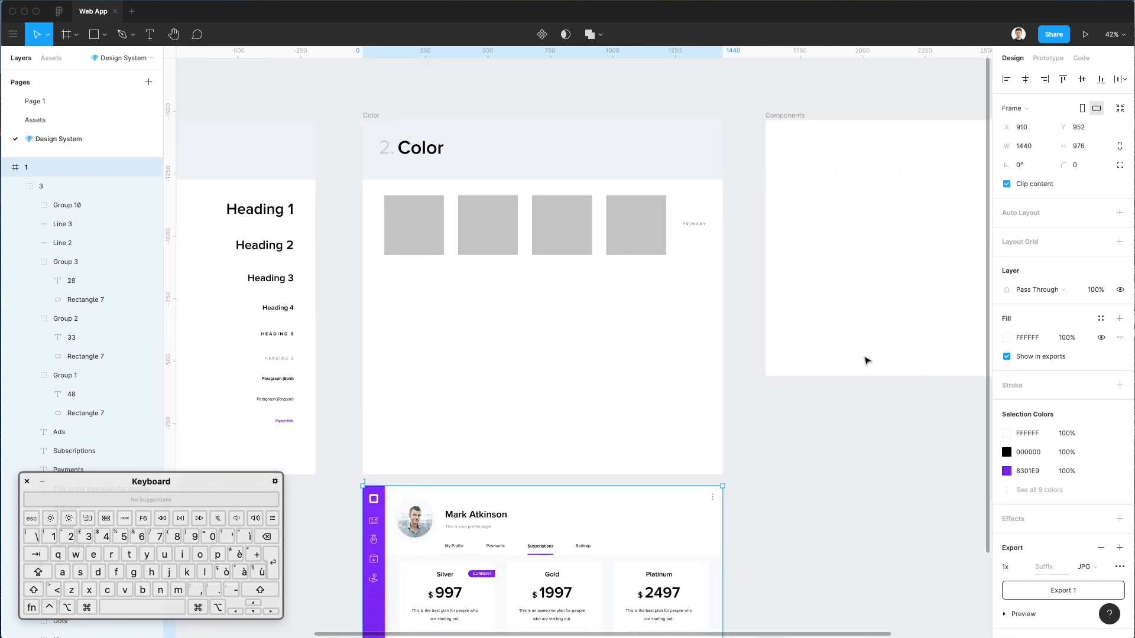
scroll(863, 366, "down", 4)
left_click(813, 408)
- Copy the purple 8301E9 fill of the CURRENT badge onto the first grey square in the Color frame
scroll(449, 459, "down", 4)
scroll(452, 452, "up", 10)
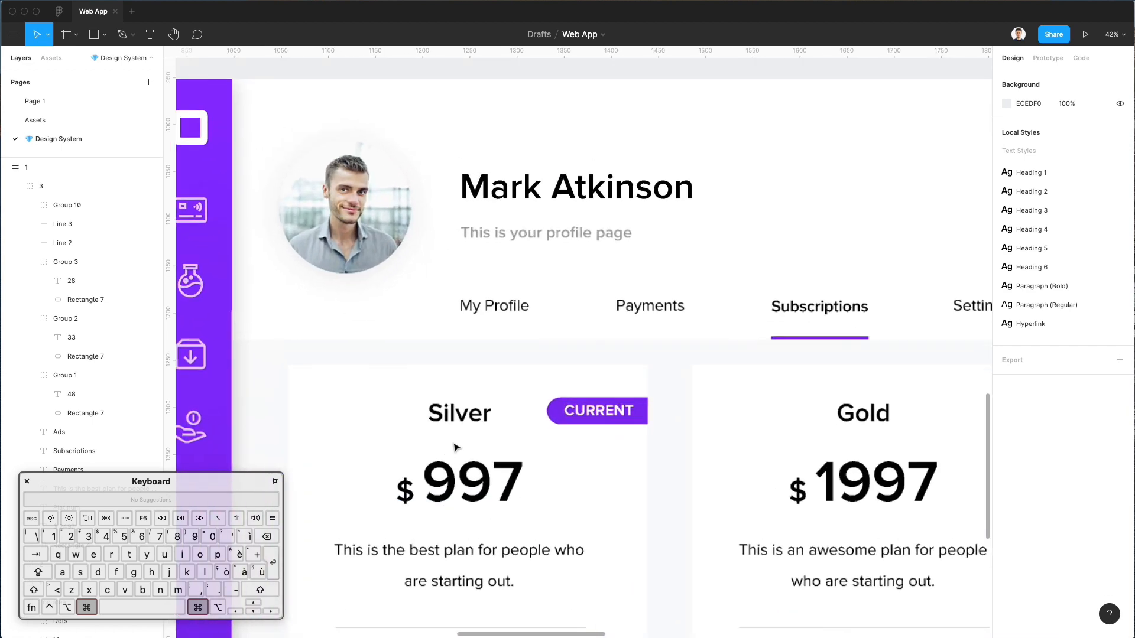
scroll(456, 448, "up", 2)
left_click(572, 412)
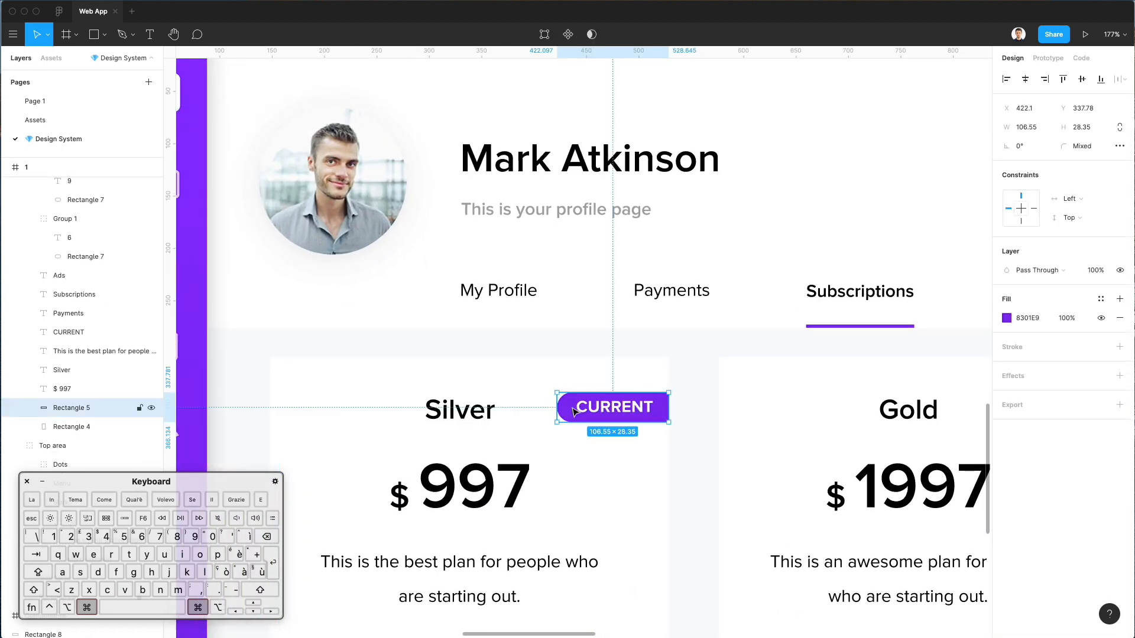
scroll(515, 272, "down", 6)
scroll(515, 275, "up", 5)
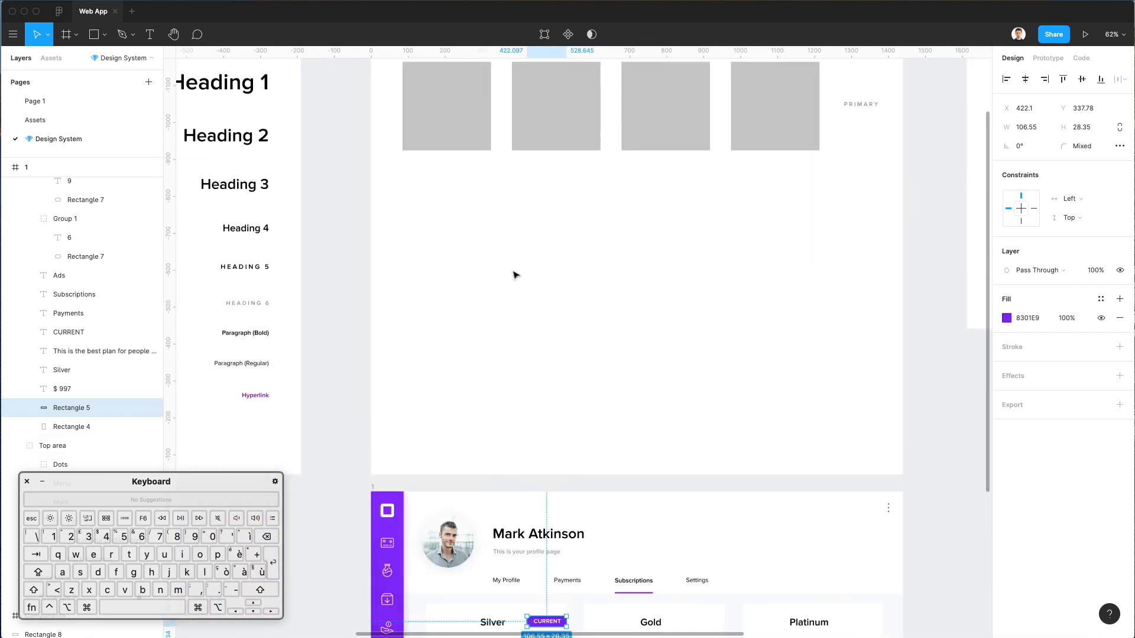
scroll(513, 274, "up", 3)
left_click(447, 250, "super")
key("super+alt+v")
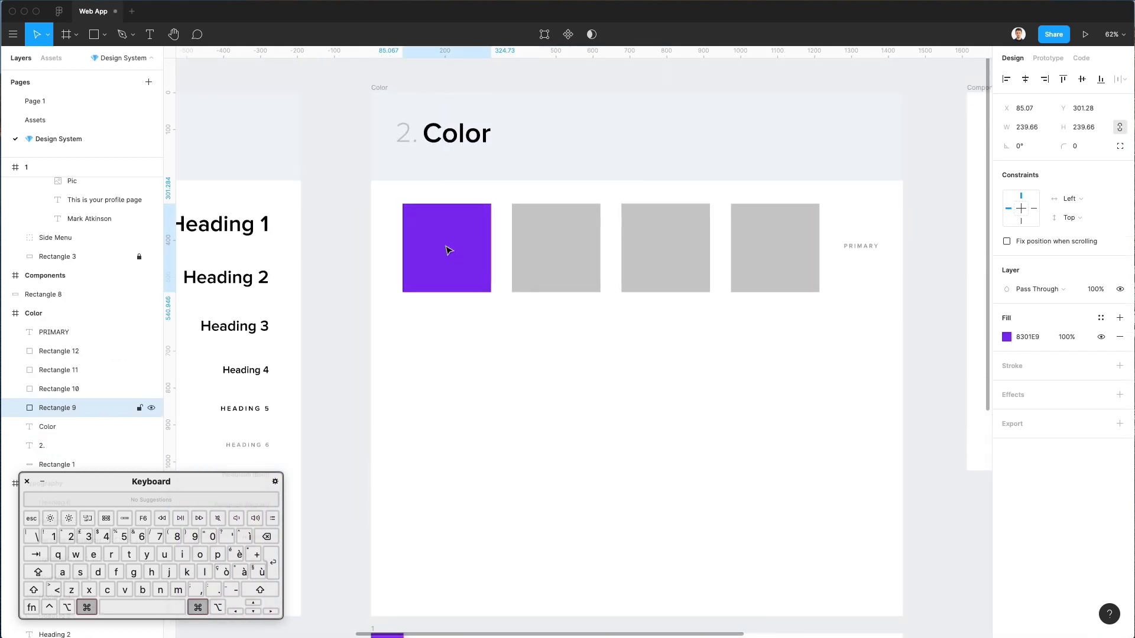
- Set the corner radius of all four squares in the Color frame to 13
scroll(449, 250, "up", 5)
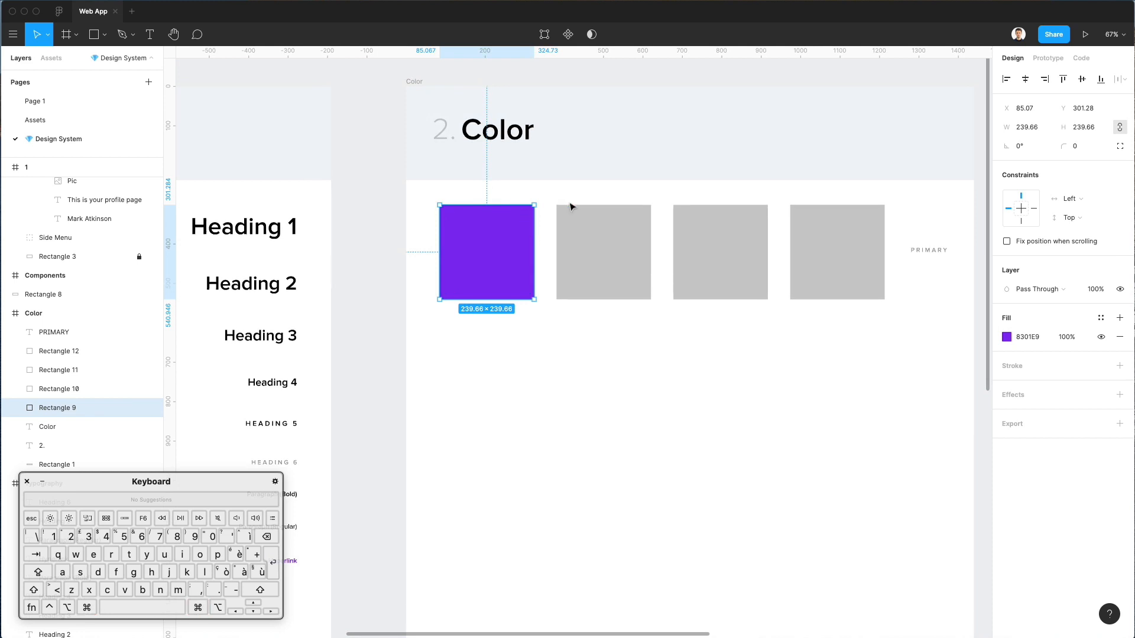
left_click_drag(509, 200, 888, 302)
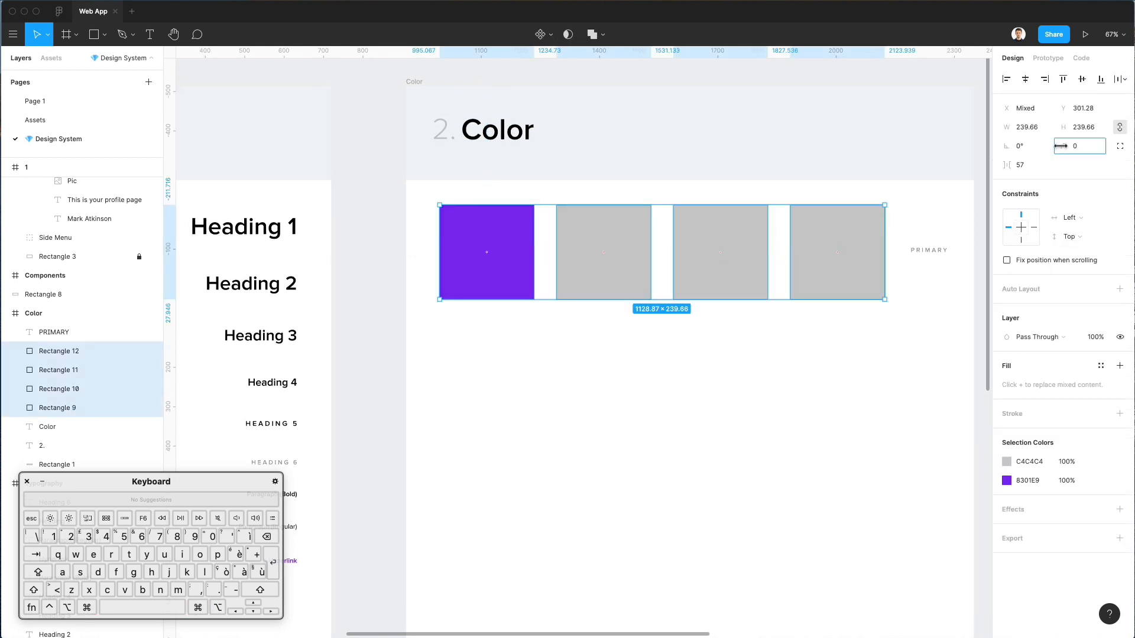
left_click_drag(1061, 146, 1091, 145)
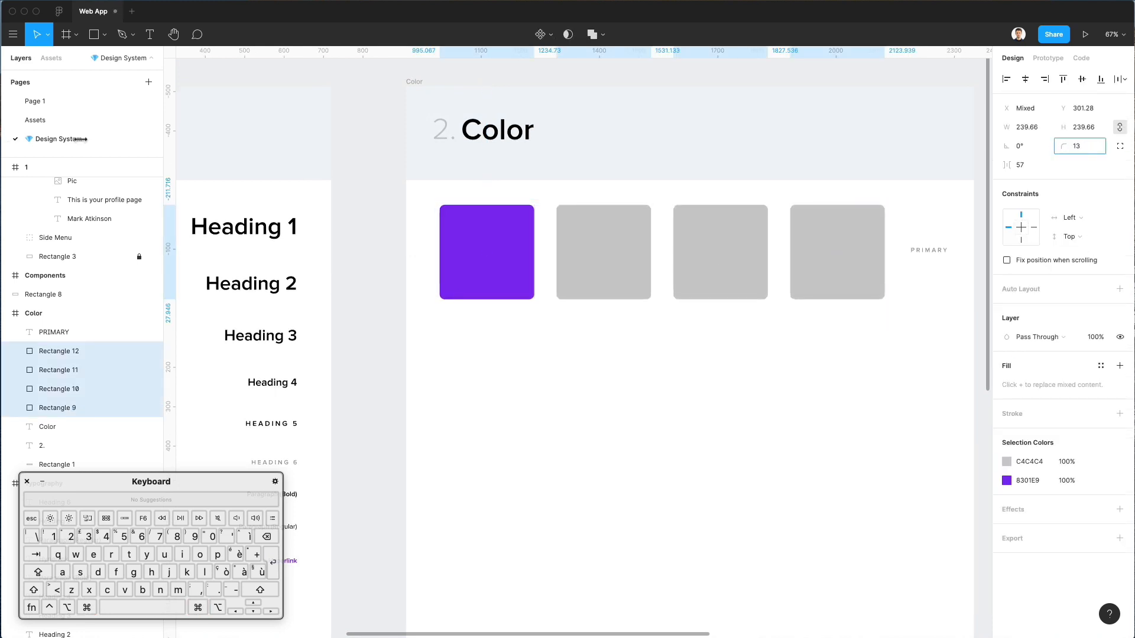
left_click(603, 400)
scroll(519, 278, "down", 3)
scroll(519, 277, "up", 6)
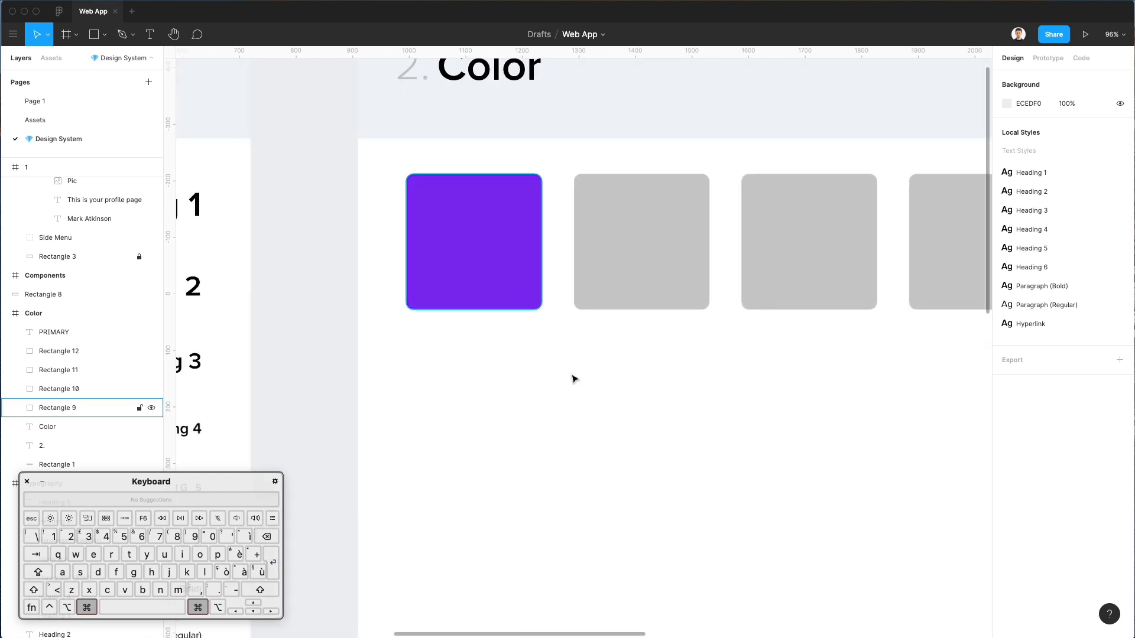
scroll(574, 379, "down", 5)
scroll(577, 426, "down", 5)
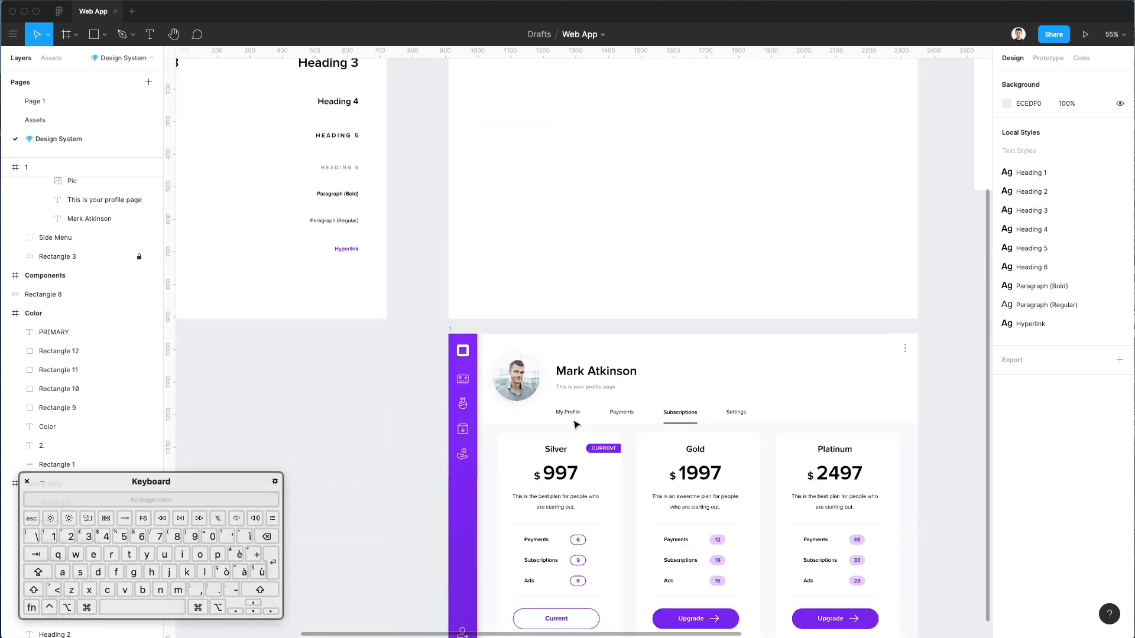
right_click(467, 499)
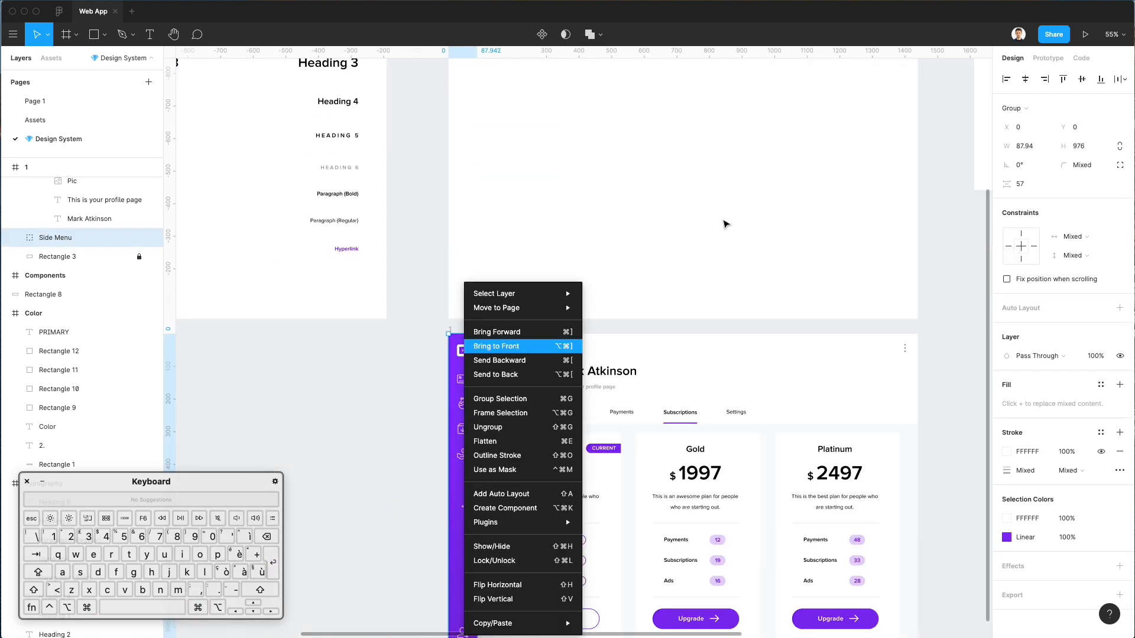
left_click(724, 225)
scroll(724, 225, "up", 4)
left_click(604, 231)
scroll(601, 226, "down", 4)
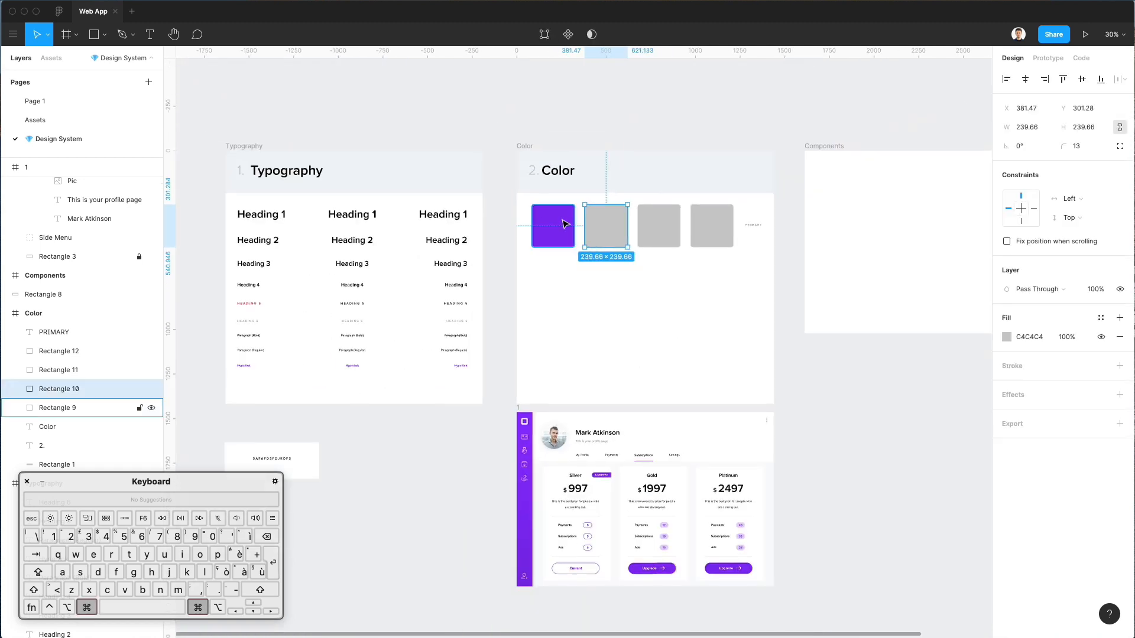
- Copy the first square's purple 8301E9 fill onto the second square in the Color frame
scroll(565, 227, "up", 10)
left_click(565, 229)
scroll(564, 229, "down", 3)
scroll(563, 229, "down", 5)
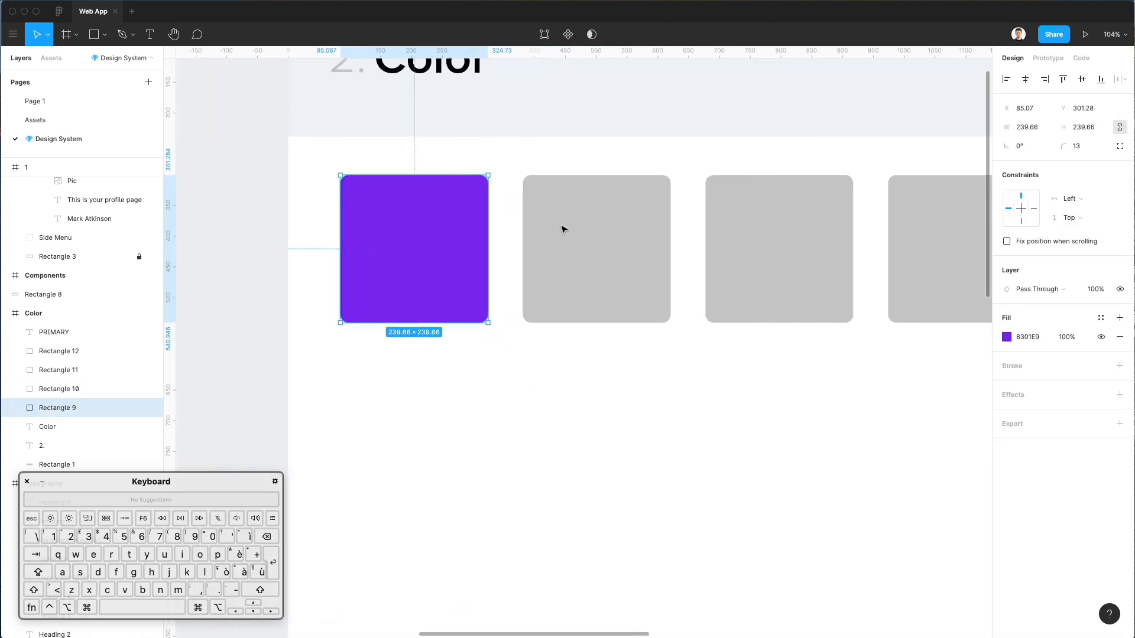
scroll(550, 230, "left", 5)
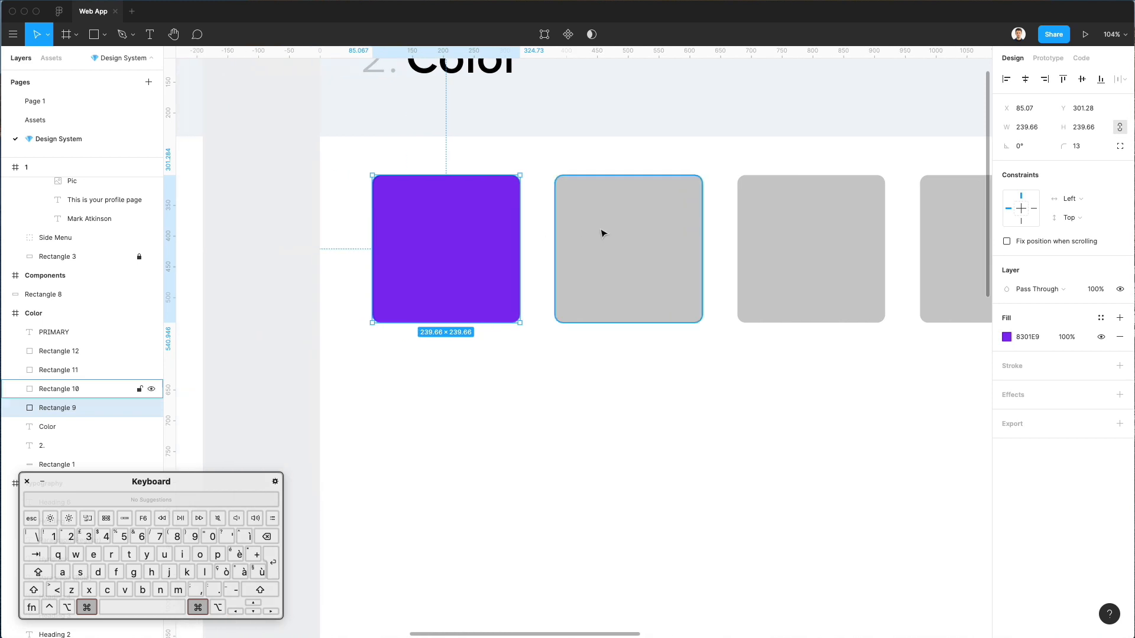
left_click(603, 233)
key("super+alt+v")
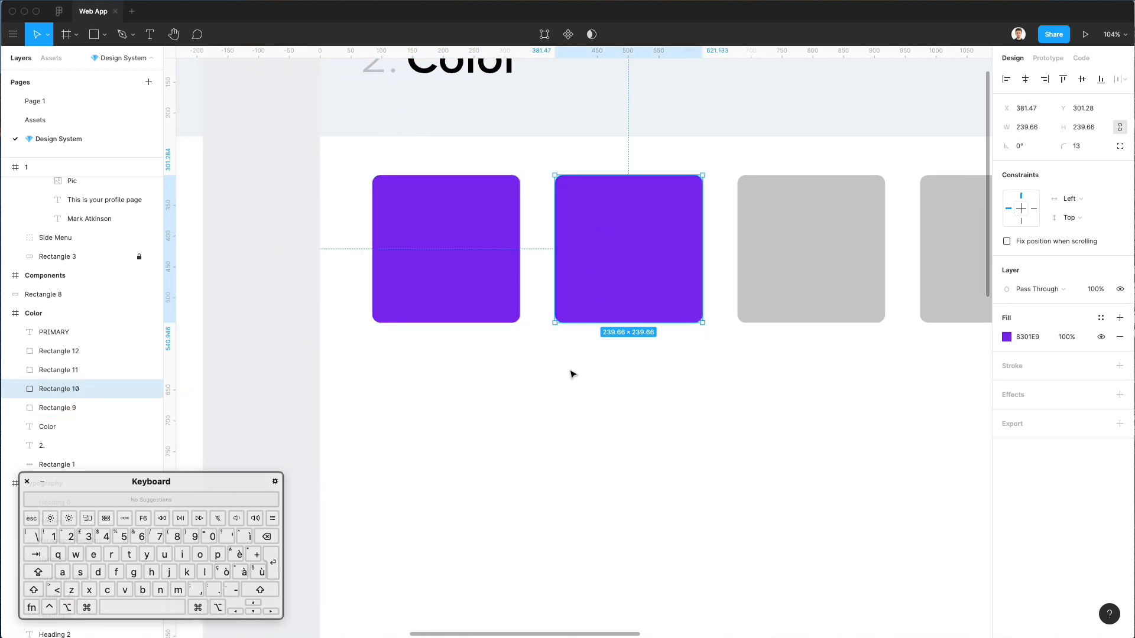
- Set the second purple square's fill opacity to 10%
scroll(574, 376, "down", 3)
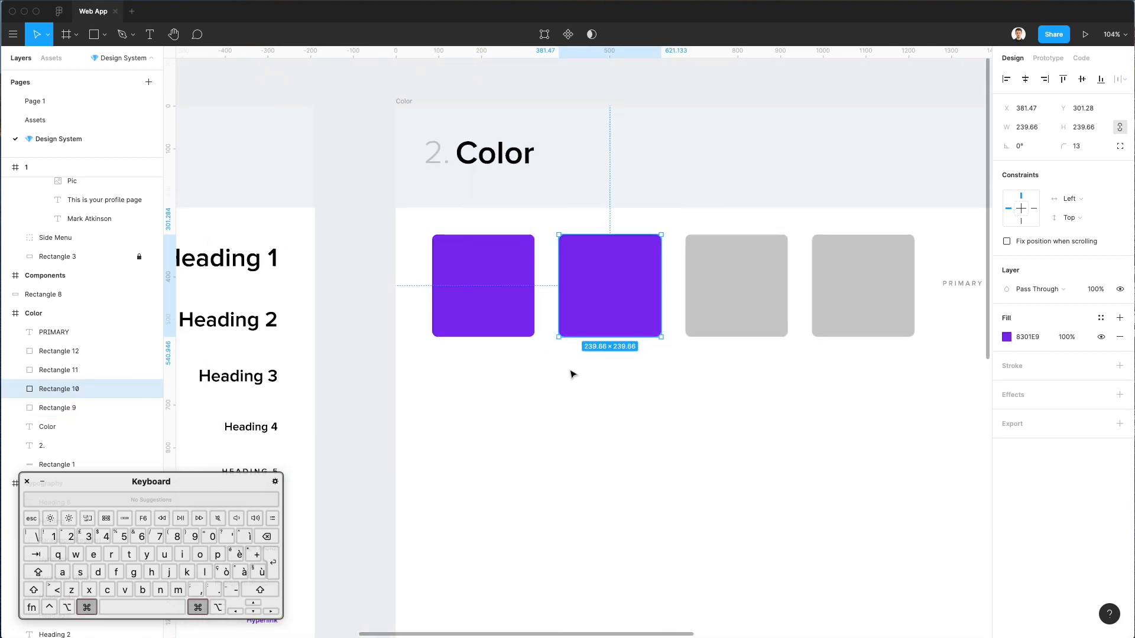
left_click(1068, 337)
key("shift+Down")
key("shift+Down")
key("shift+Down")
key("shift+Down")
key("shift+Down")
key("shift+Down")
key("shift+Down")
key("shift+Down")
key("shift+Down")
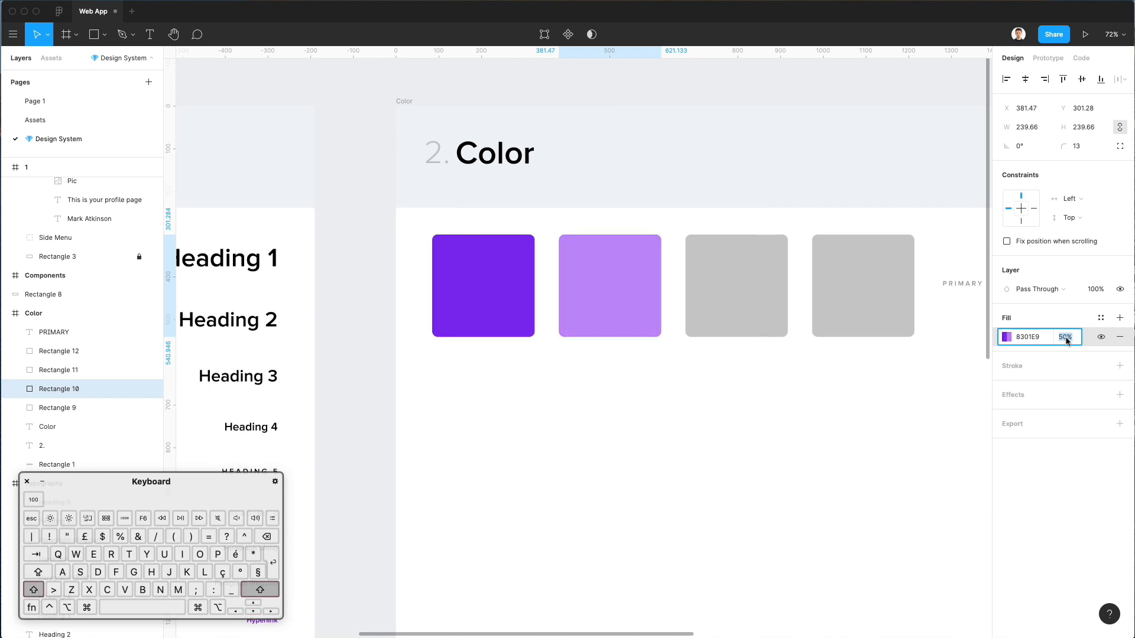
left_click(591, 392)
- Copy the purple outline style of the Silver plan's Payments count badge onto the third square in the Color frame
scroll(593, 392, "right", 4)
scroll(594, 394, "down", 5)
scroll(354, 197, "up", 5)
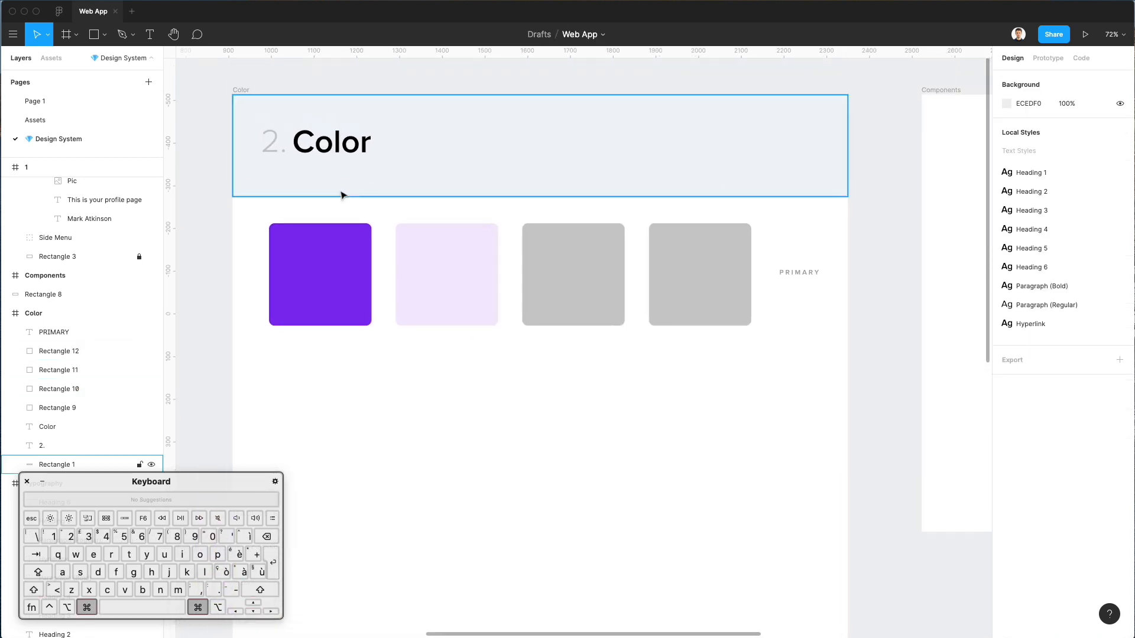
scroll(342, 193, "up", 3)
scroll(432, 275, "down", 4)
scroll(447, 300, "down", 10)
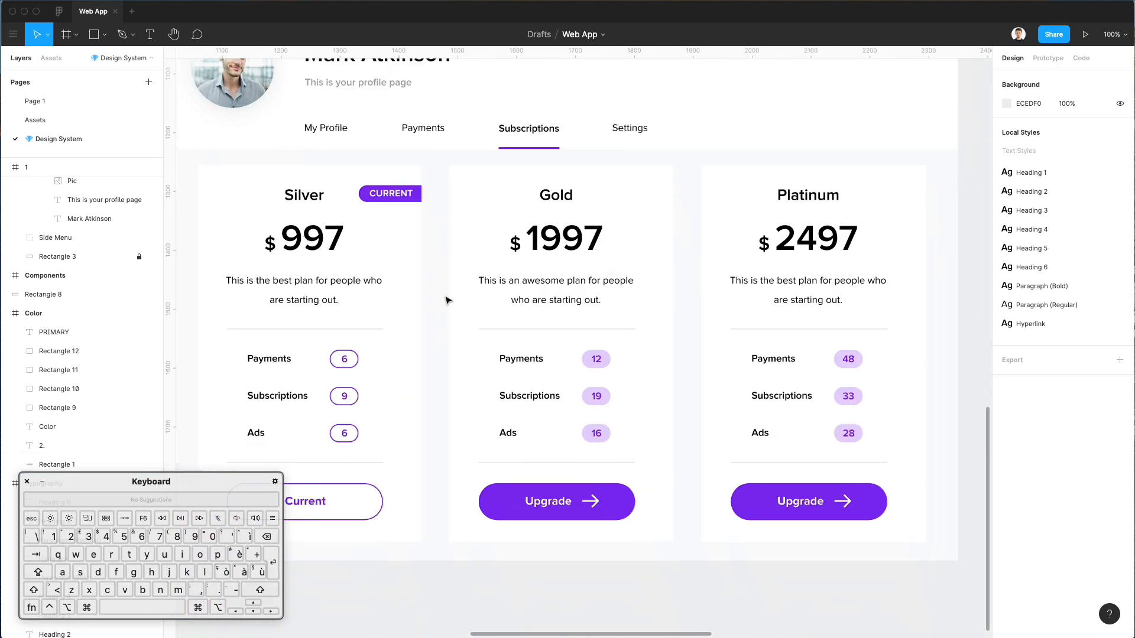
scroll(538, 269, "down", 2)
scroll(537, 270, "up", 4)
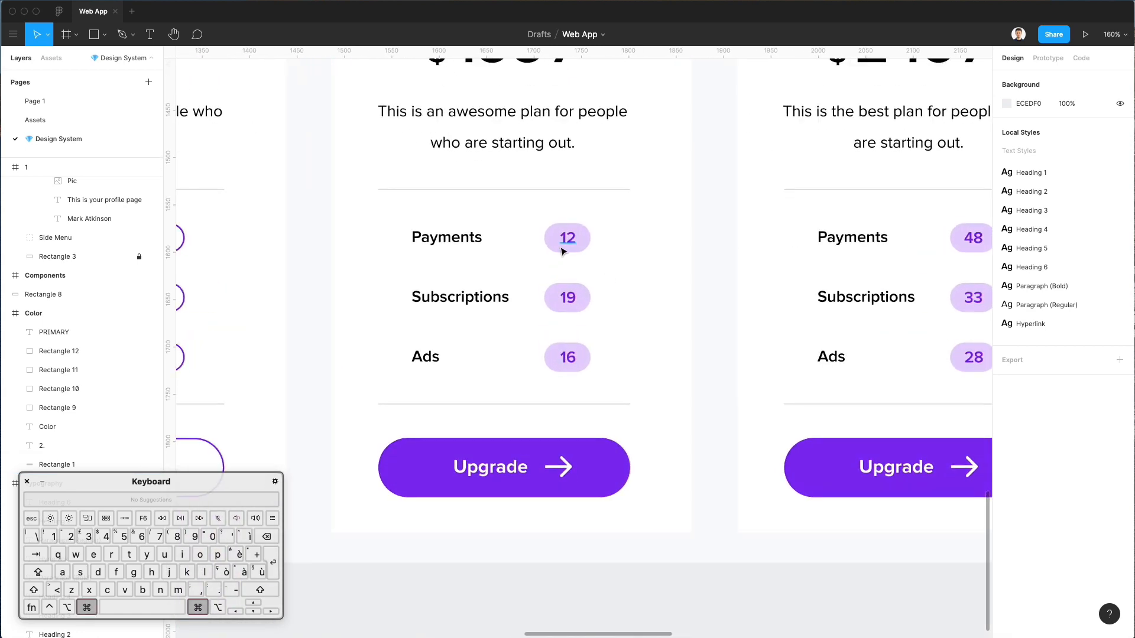
scroll(564, 247, "down", 2)
left_click(230, 231, "super")
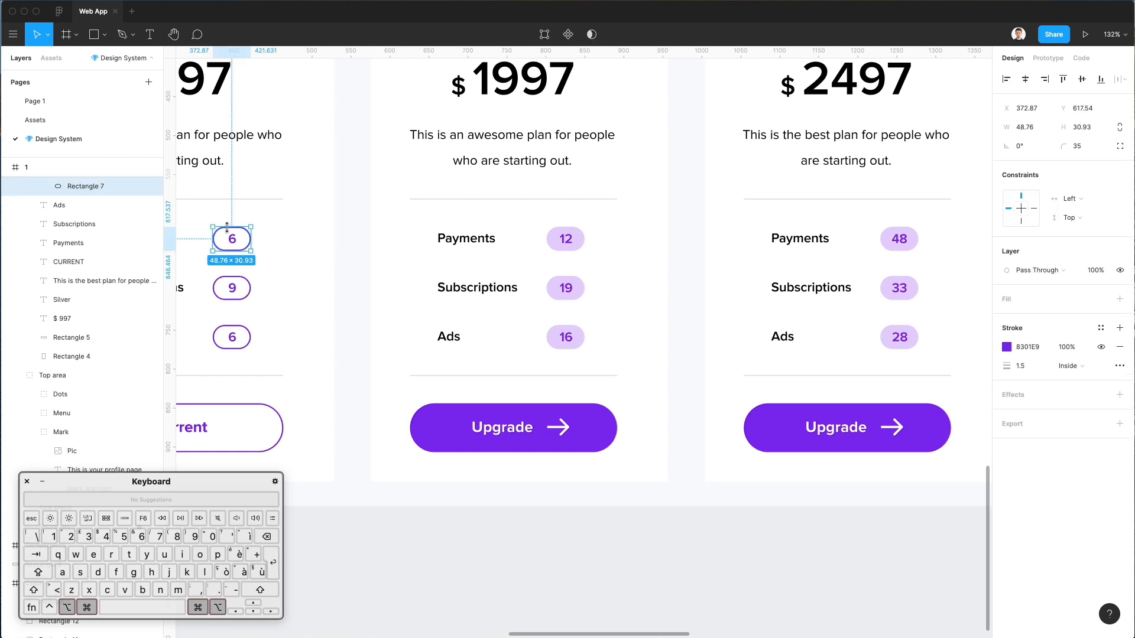
scroll(227, 230, "up", 20)
scroll(227, 230, "left", 2)
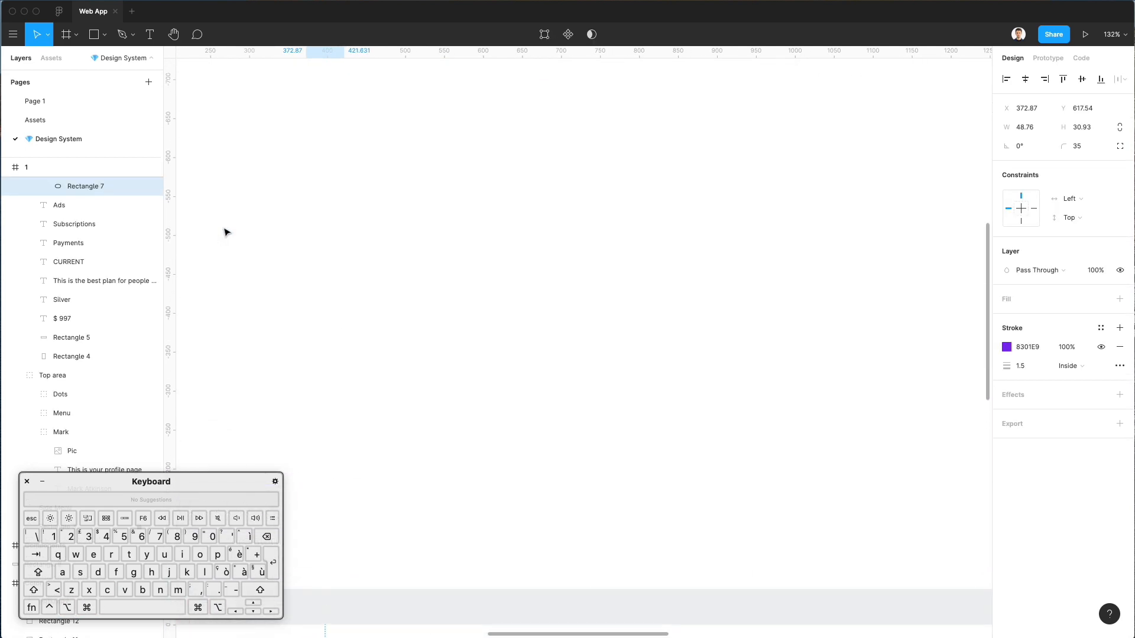
scroll(227, 232, "up", 3)
left_click(597, 203)
key("super+alt+v")
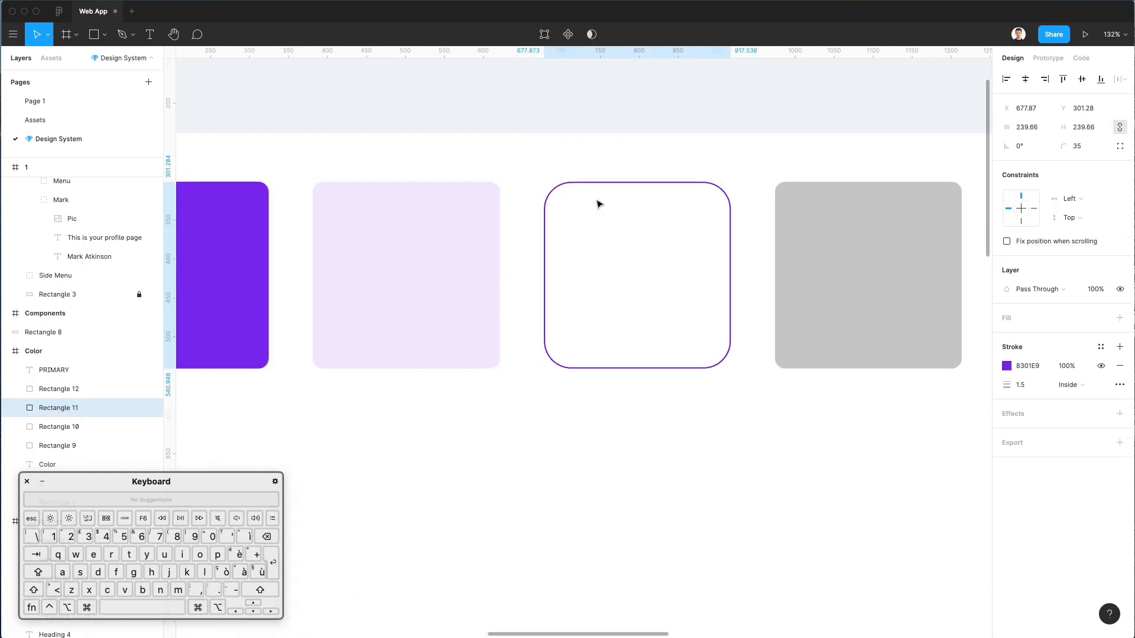
- Apply the same purple outline style to the fourth square and set its stroke width to 3.5
left_click(812, 231)
key("super+alt+v")
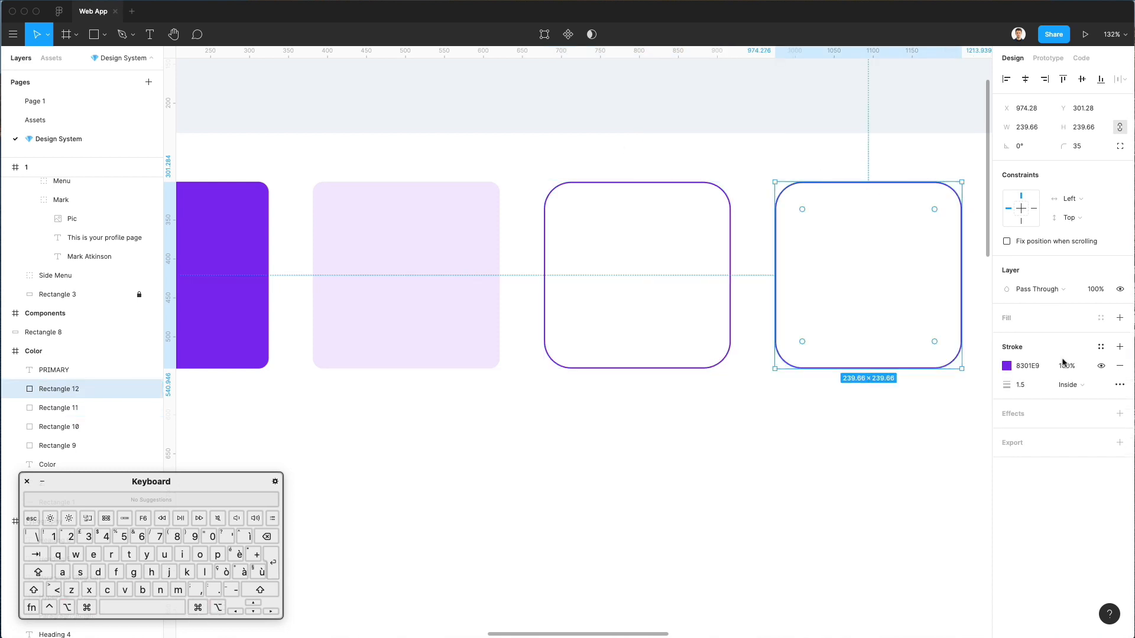
key("Up")
key("Up")
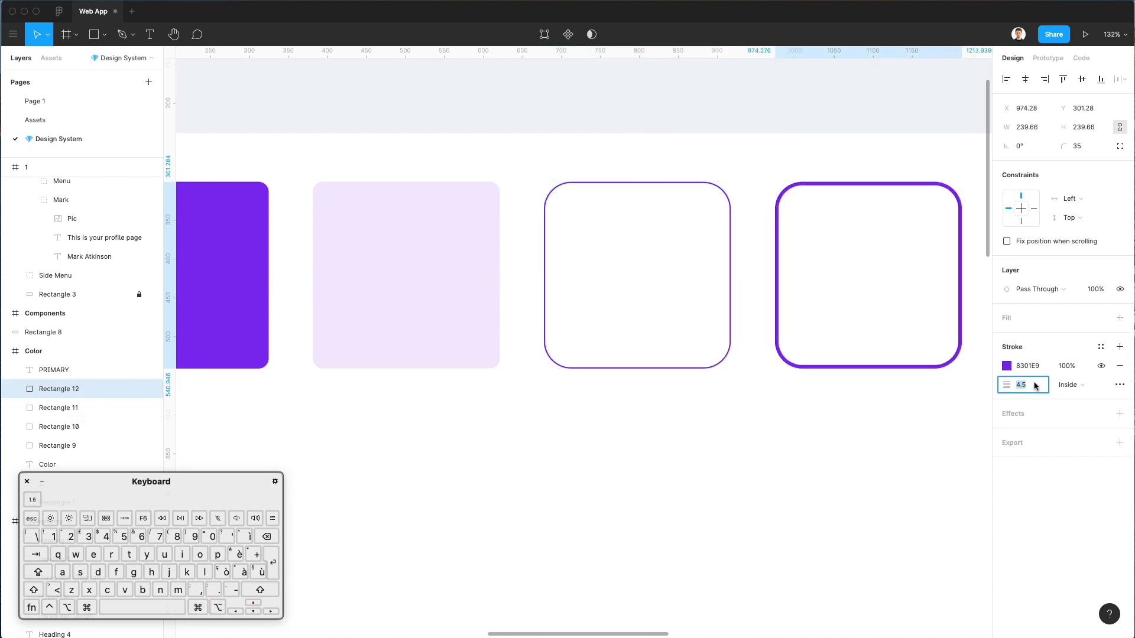
key("Down")
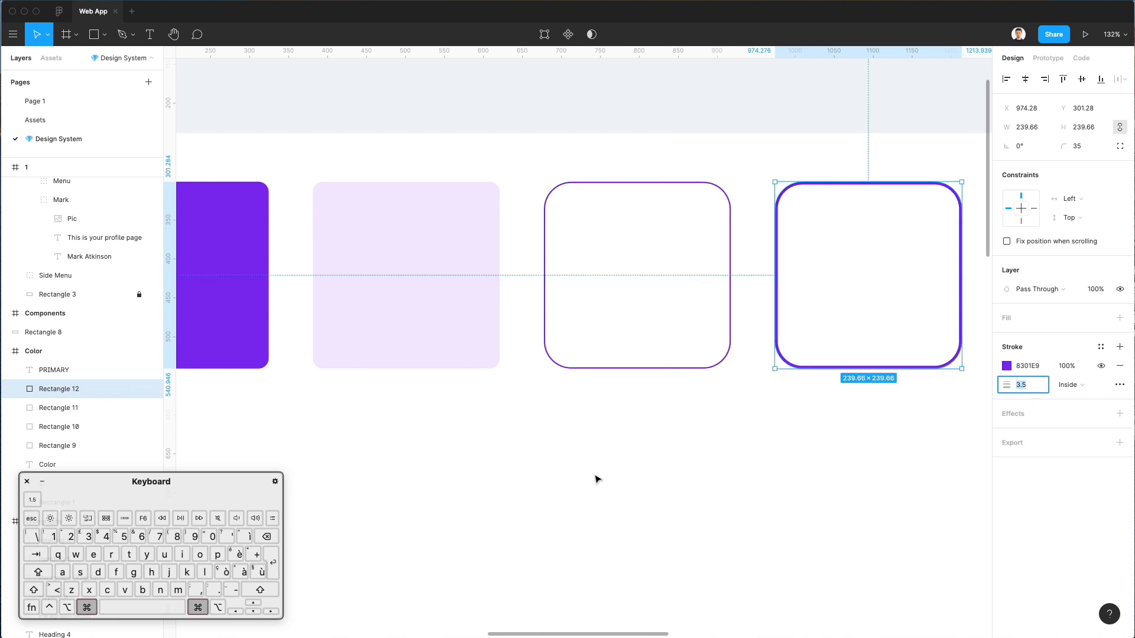
scroll(595, 476, "down", 5, "super")
left_click(588, 458)
scroll(571, 478, "up", 3)
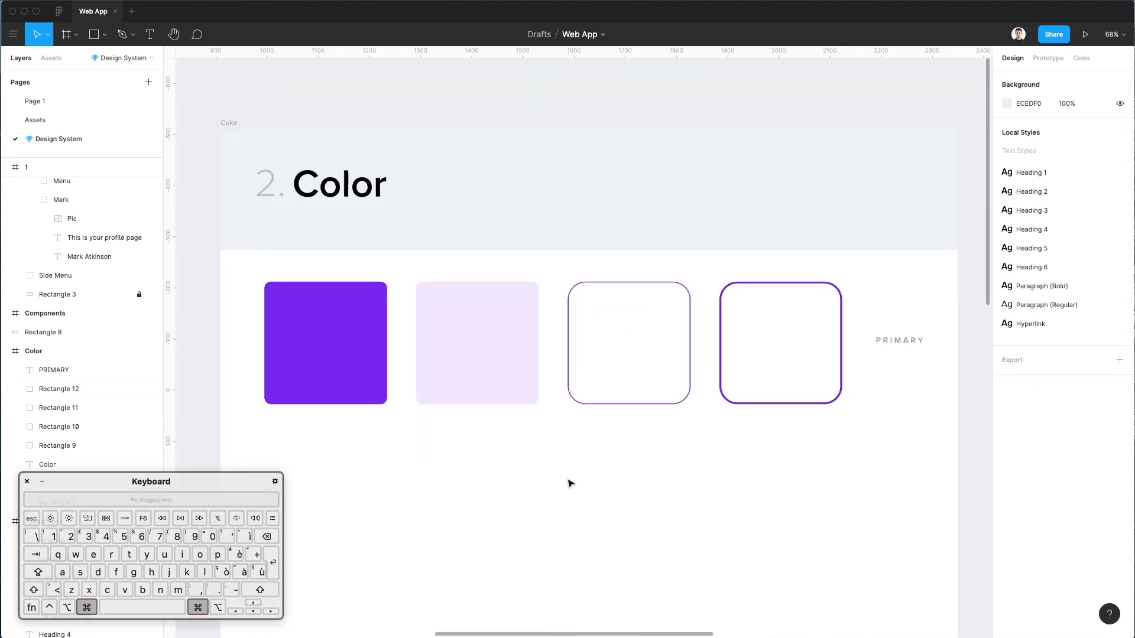
- Set the corner radius of the two outlined squares to 13 to match the filled ones
left_click(478, 295, "super")
left_click(478, 295, "super")
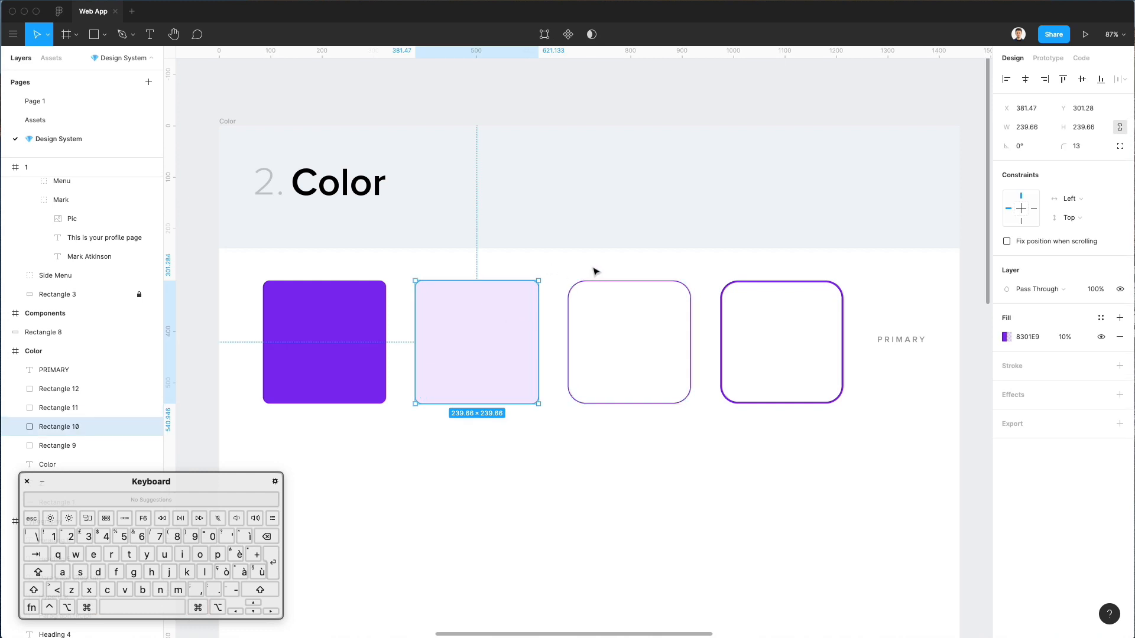
scroll(512, 294, "up", 3)
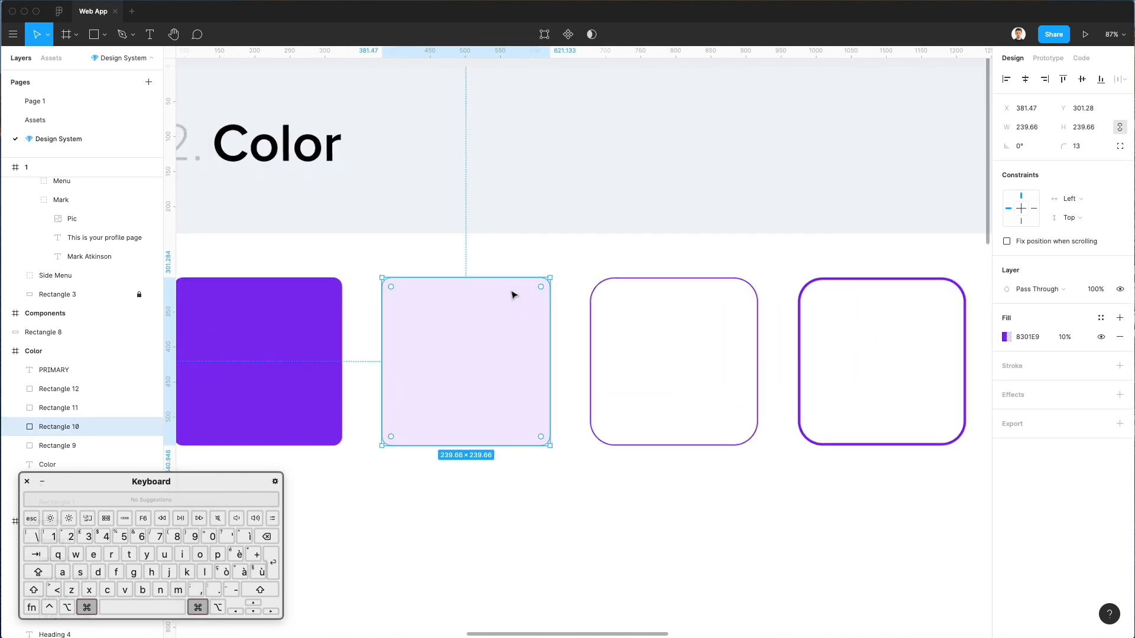
left_click_drag(645, 259, 861, 319)
key("Return")
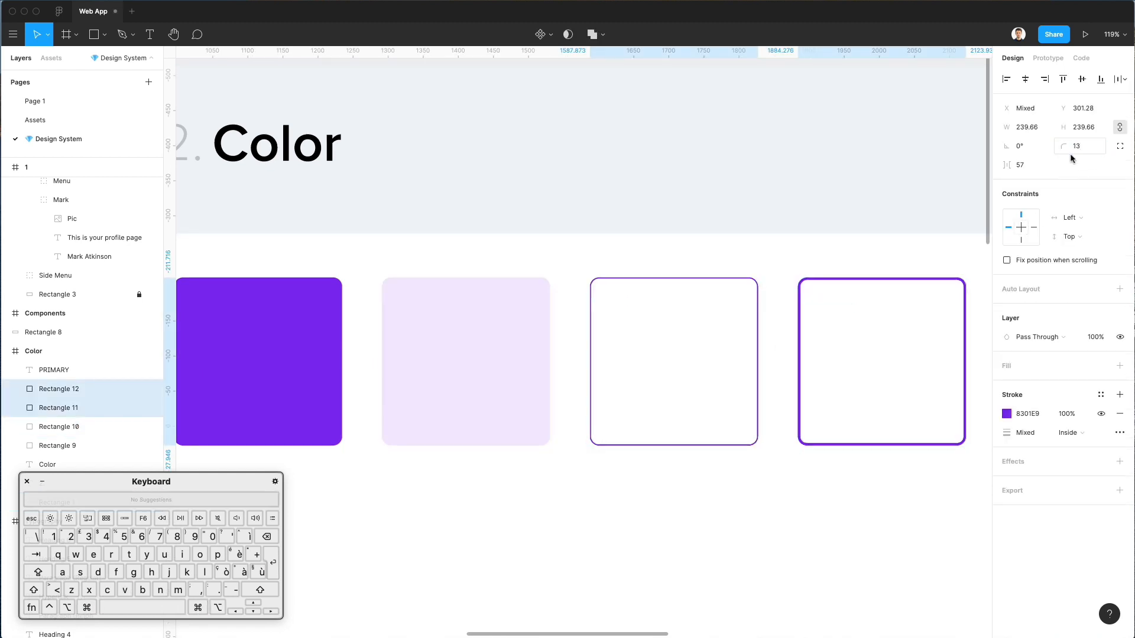
left_click(496, 269)
- Duplicate the row of four swatches with its PRIMARY label three times downward, forming four evenly spaced rows
scroll(496, 268, "up", 4)
scroll(495, 268, "down", 8)
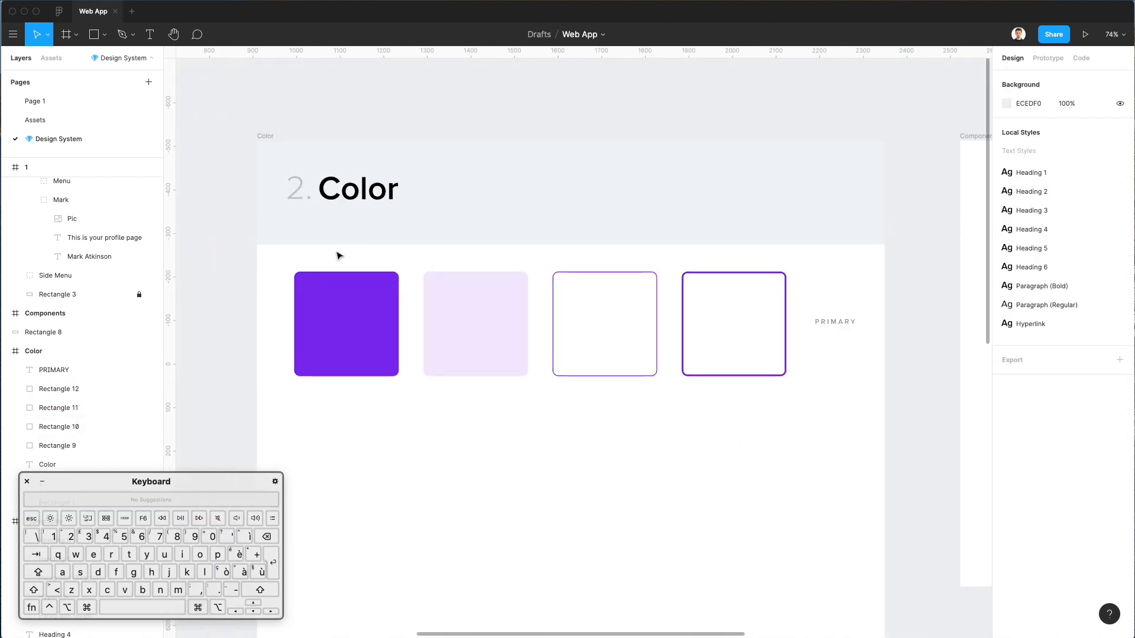
left_click_drag(345, 241, 503, 288)
key("super+z")
left_click_drag(255, 263, 884, 392)
scroll(884, 392, "down", 4)
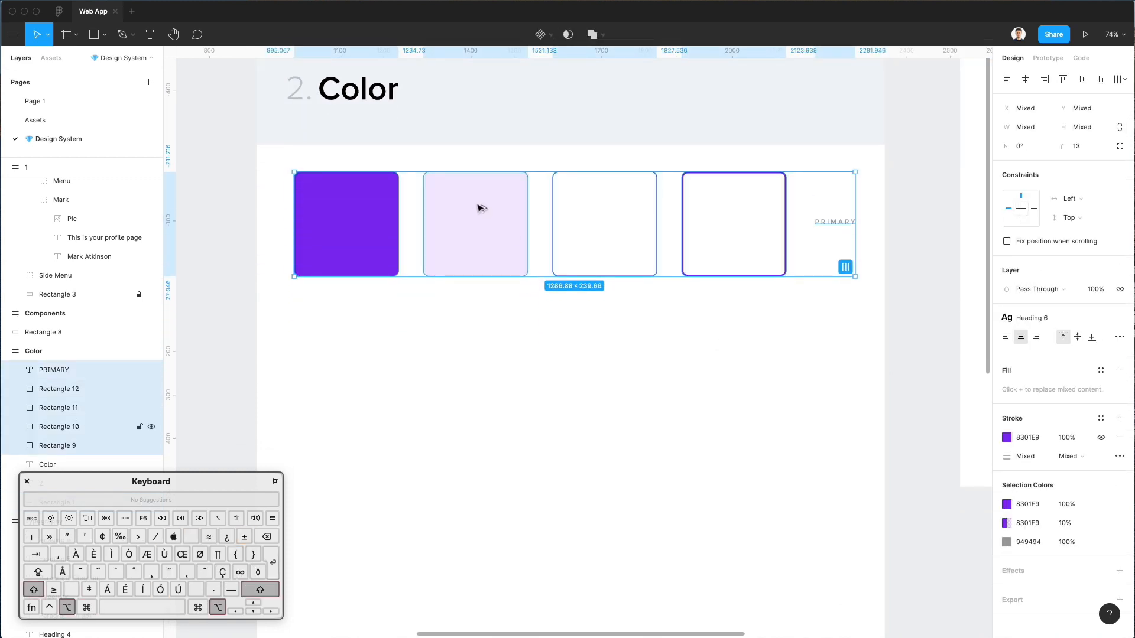
left_click_drag(481, 208, 494, 333)
key("super+d")
key("super+d")
scroll(492, 335, "down", 2)
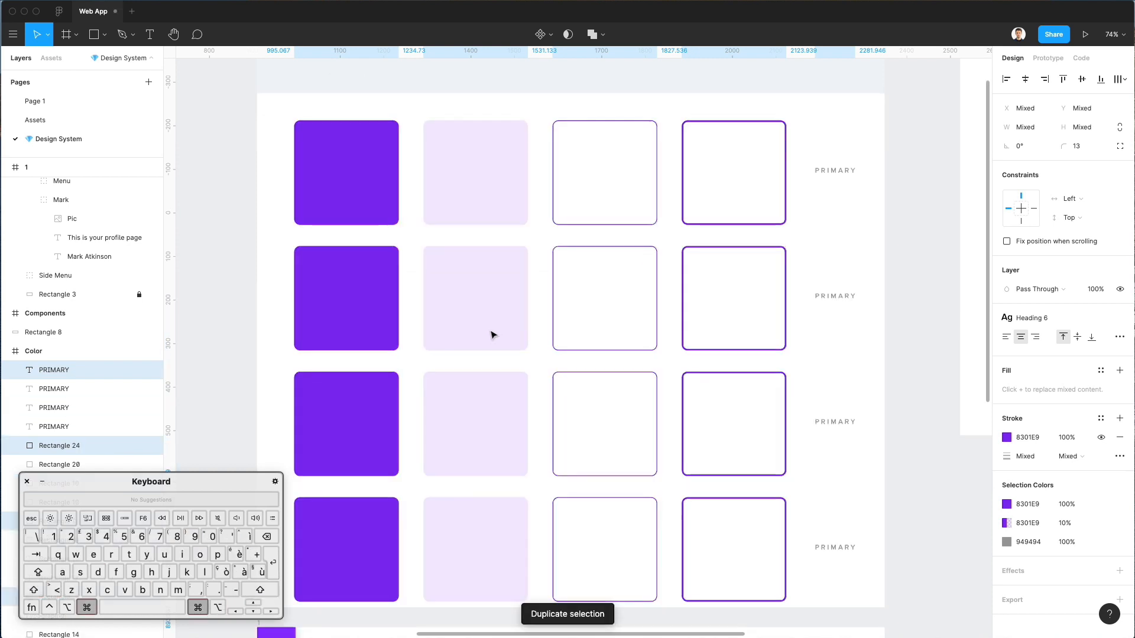
- Move frame 1, the profile page mockup, further down below the Color frame to Y 1177
scroll(493, 335, "down", 5)
scroll(493, 335, "down", 2)
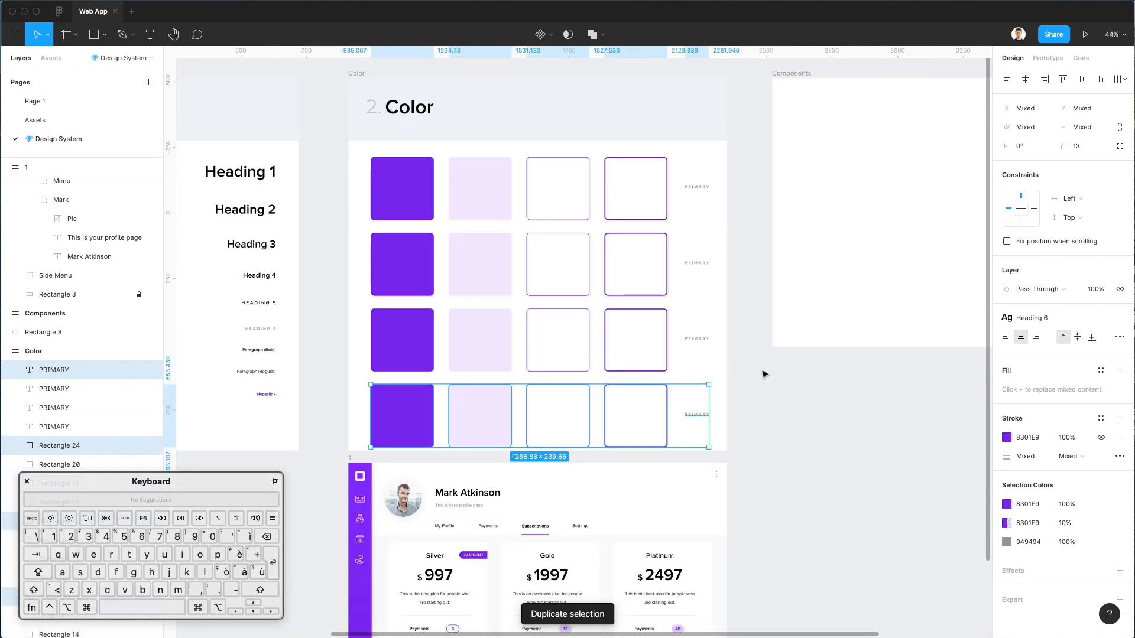
scroll(767, 375, "down", 2)
scroll(767, 374, "left", 2)
left_click(432, 394)
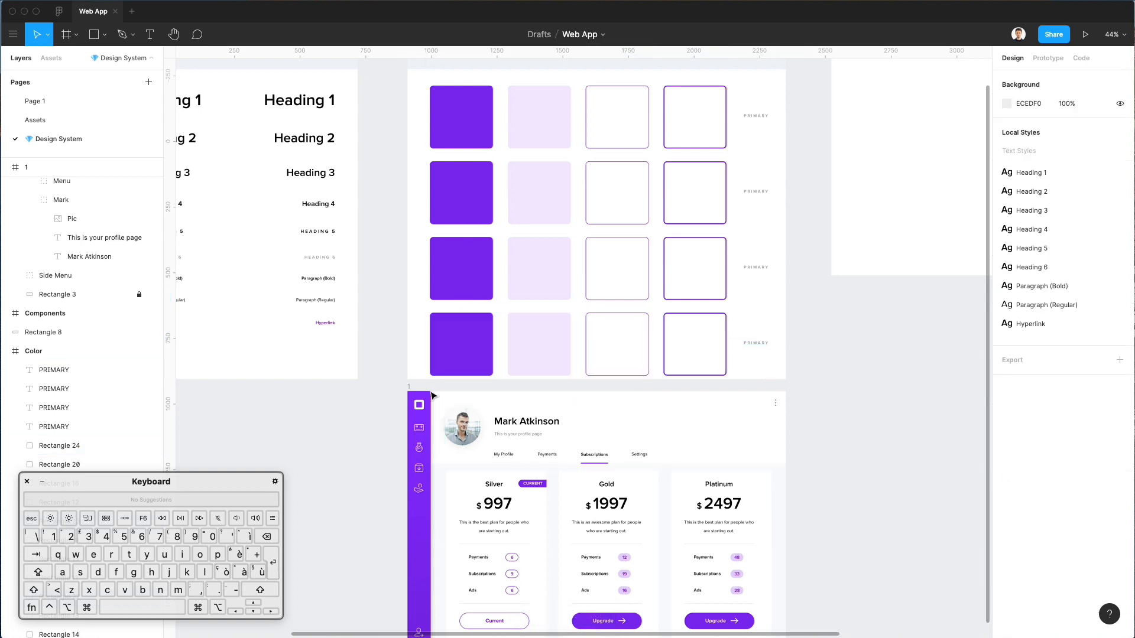
left_click(421, 392)
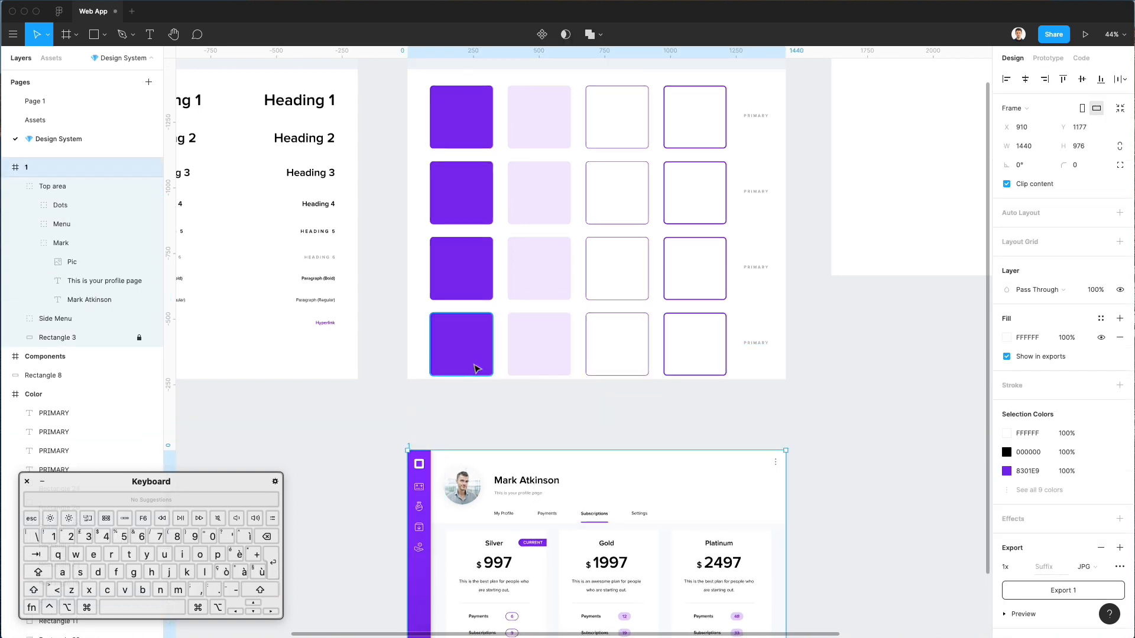
- Extend the Color frame downward to a height of about 1528
scroll(436, 142, "up", 3)
left_click(414, 190)
scroll(602, 348, "down", 4)
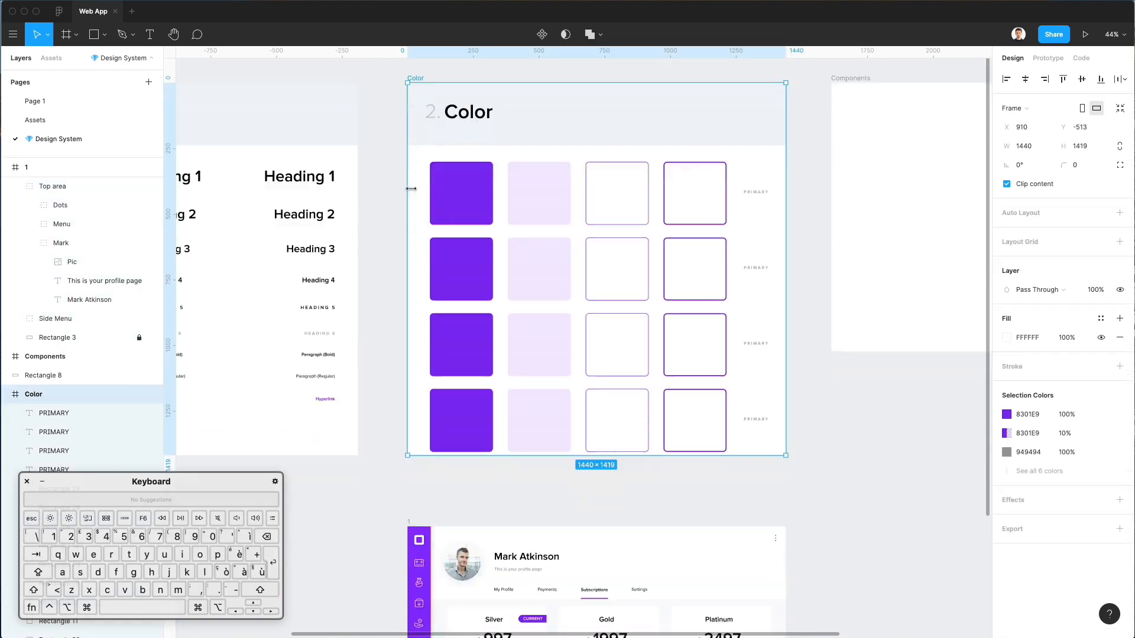
left_click_drag(598, 343, 600, 370)
scroll(709, 342, "up", 3)
scroll(709, 342, "left", 3)
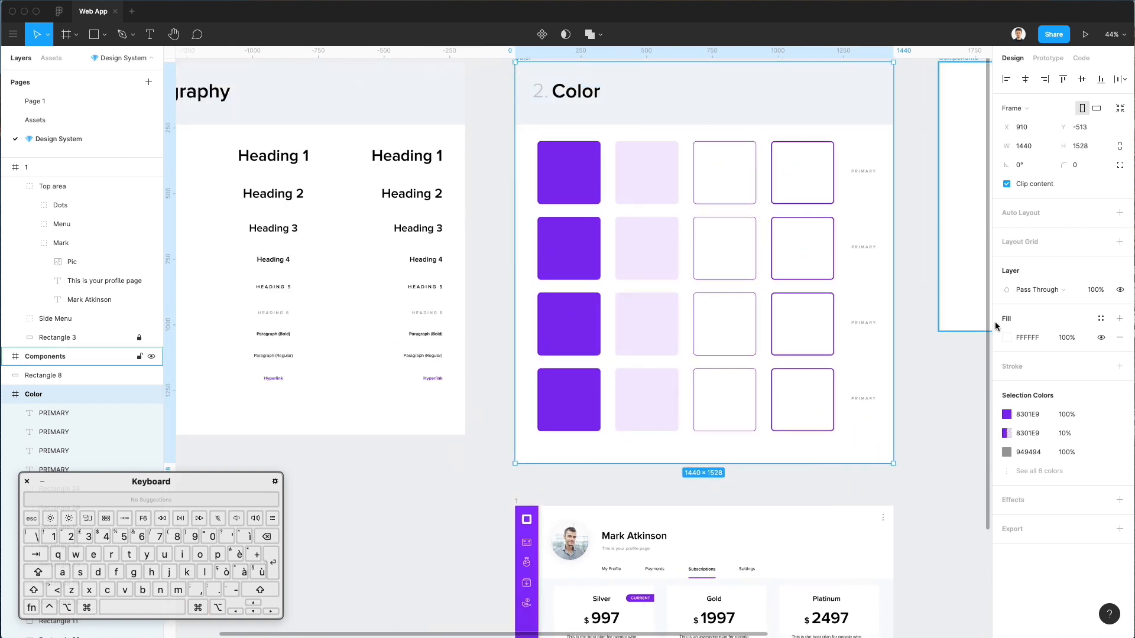
- Change the label of the second swatch row to SECONDARY
left_click(909, 305)
left_click(868, 253, "super")
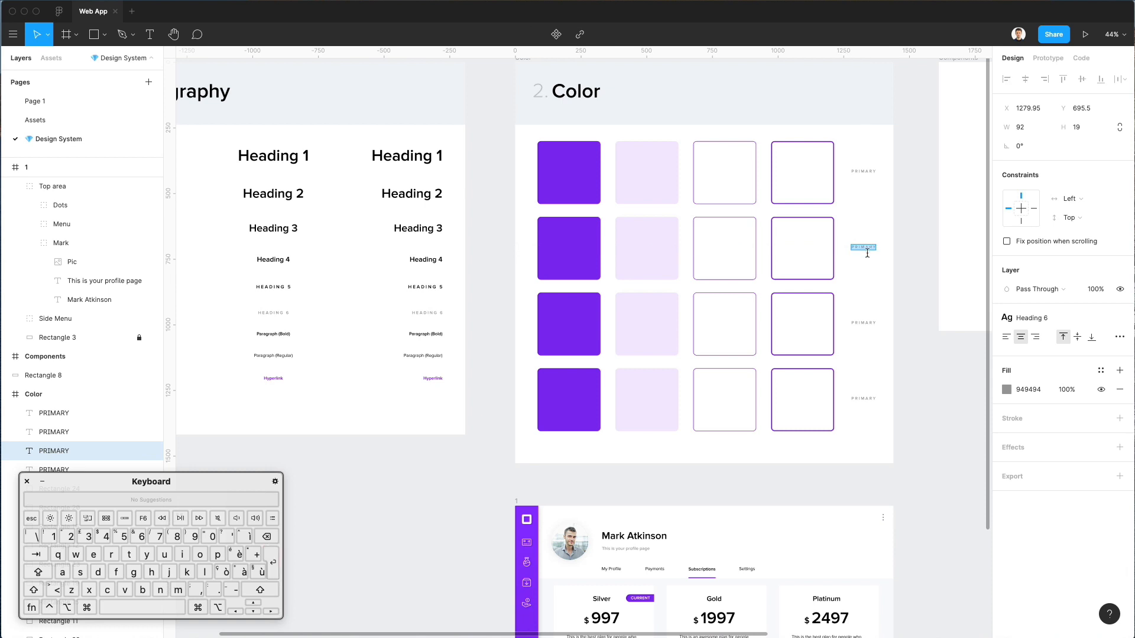
type("SECONDARY")
- Change the label of the third swatch row to Tertiary
scroll(892, 254, "up", 5)
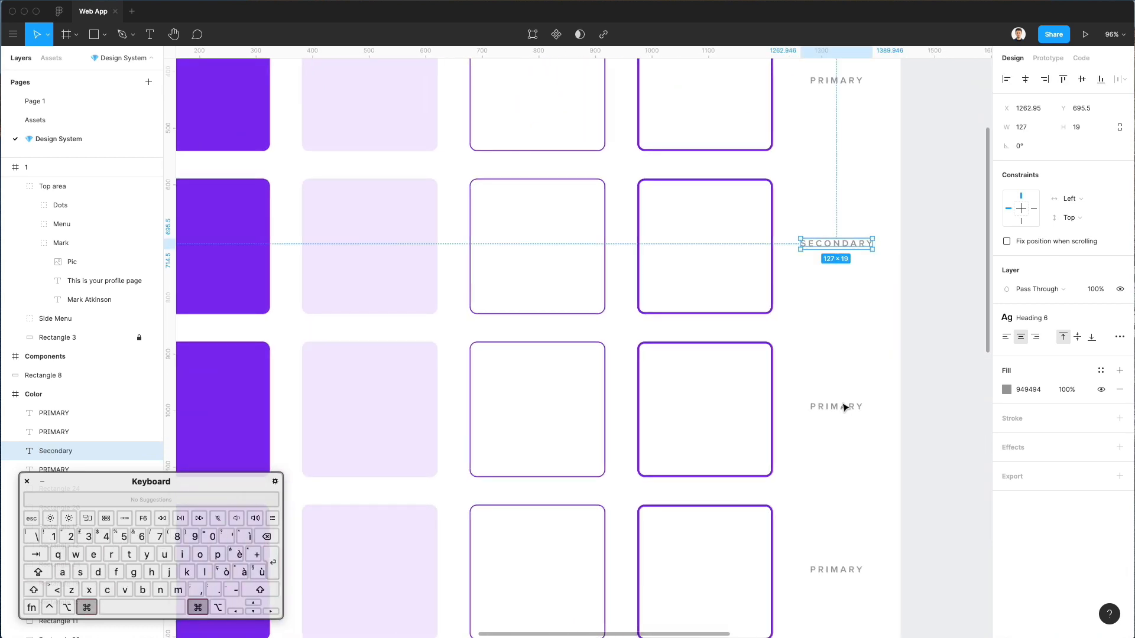
left_click(844, 407, "super")
double_click(844, 407)
type("Ter")
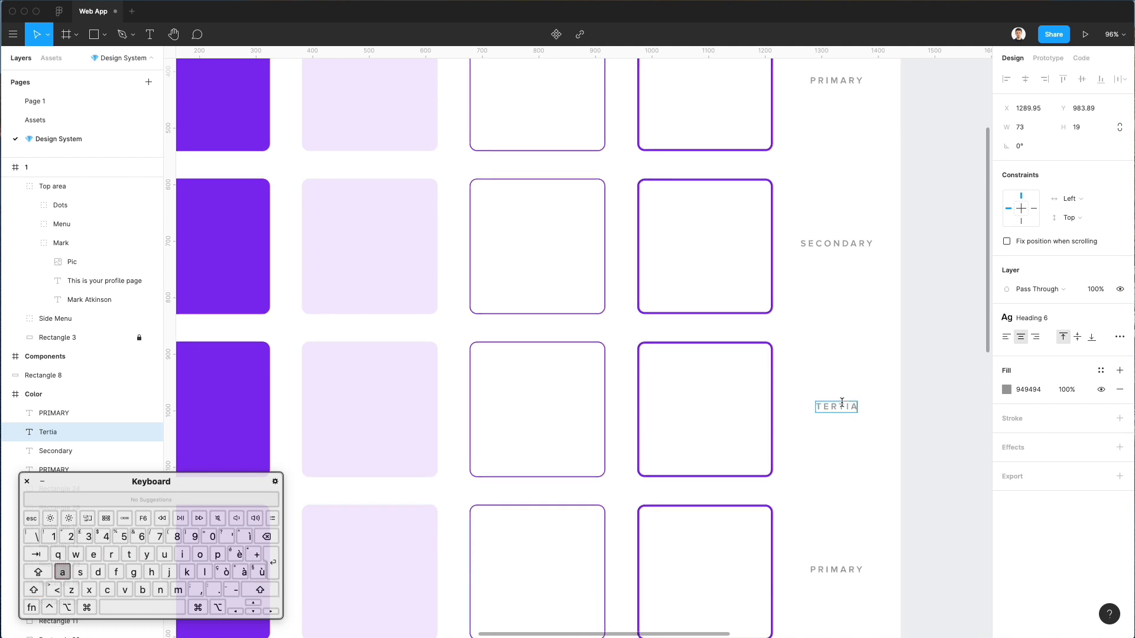
- Change the label of the fourth swatch row to Success
double_click(836, 568)
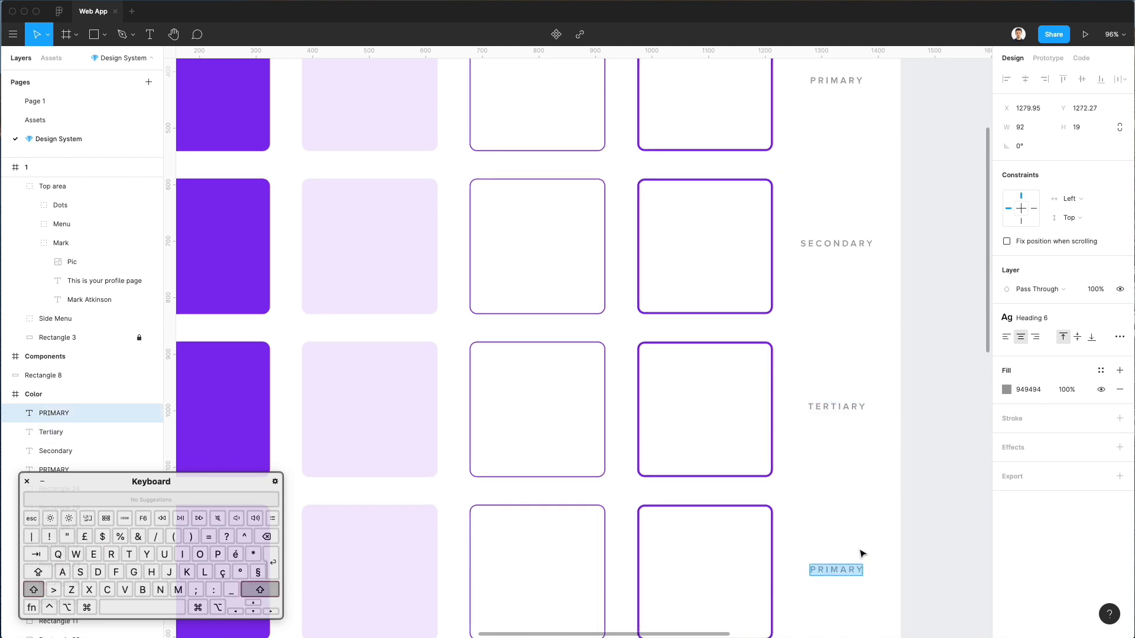
scroll(860, 525, "down", 3)
scroll(860, 524, "down", 3)
scroll(860, 524, "down", 1)
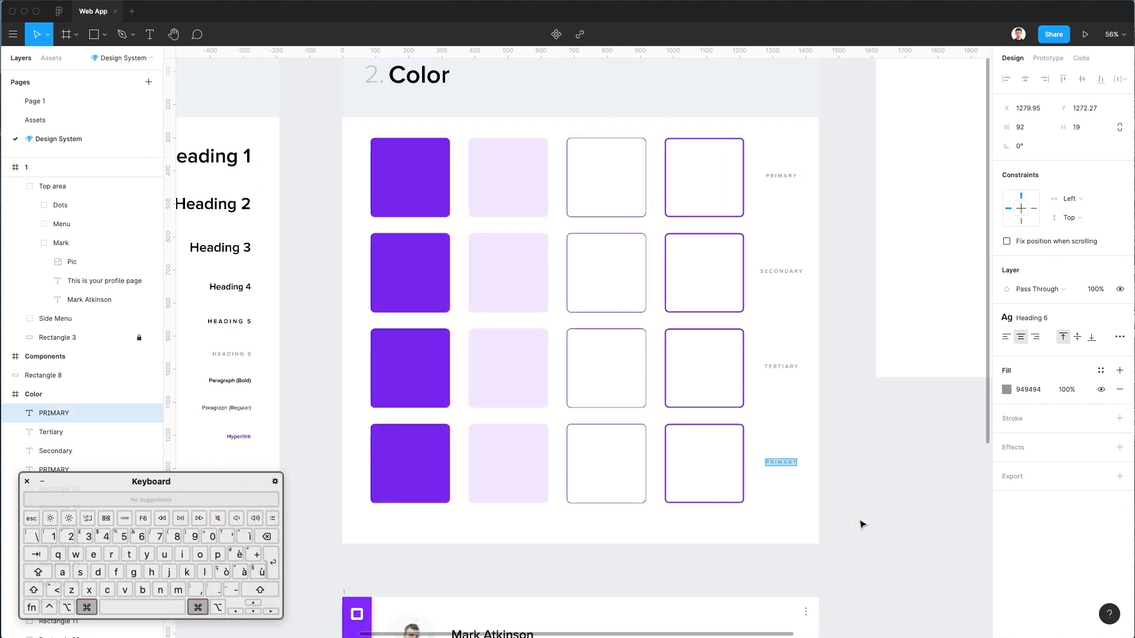
type("Succ")
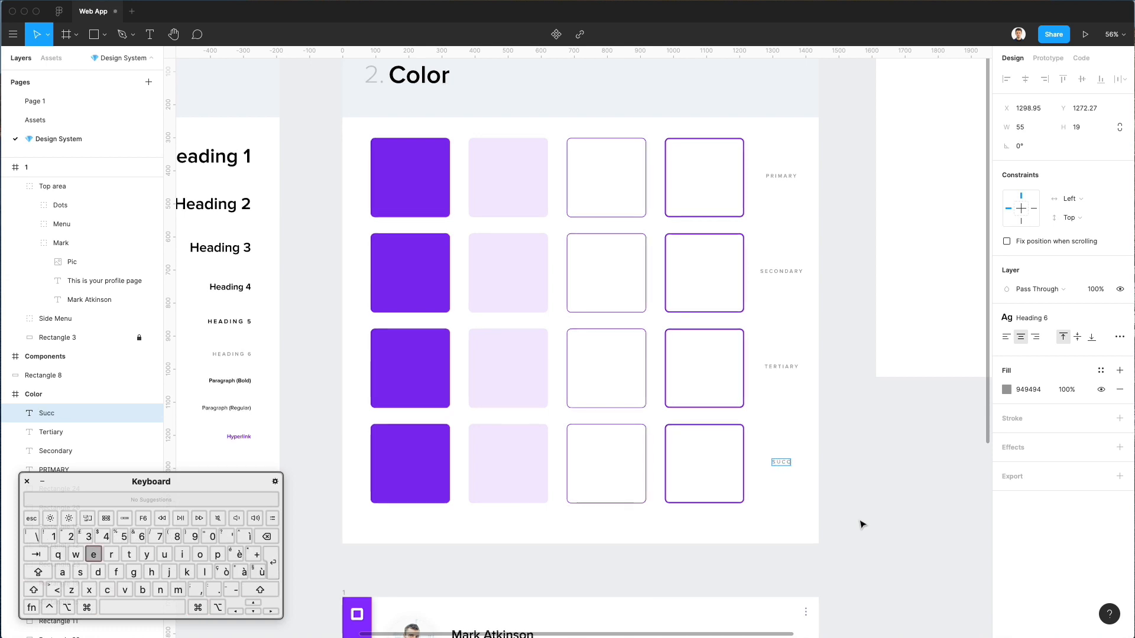
key("Escape")
scroll(842, 471, "down", 2)
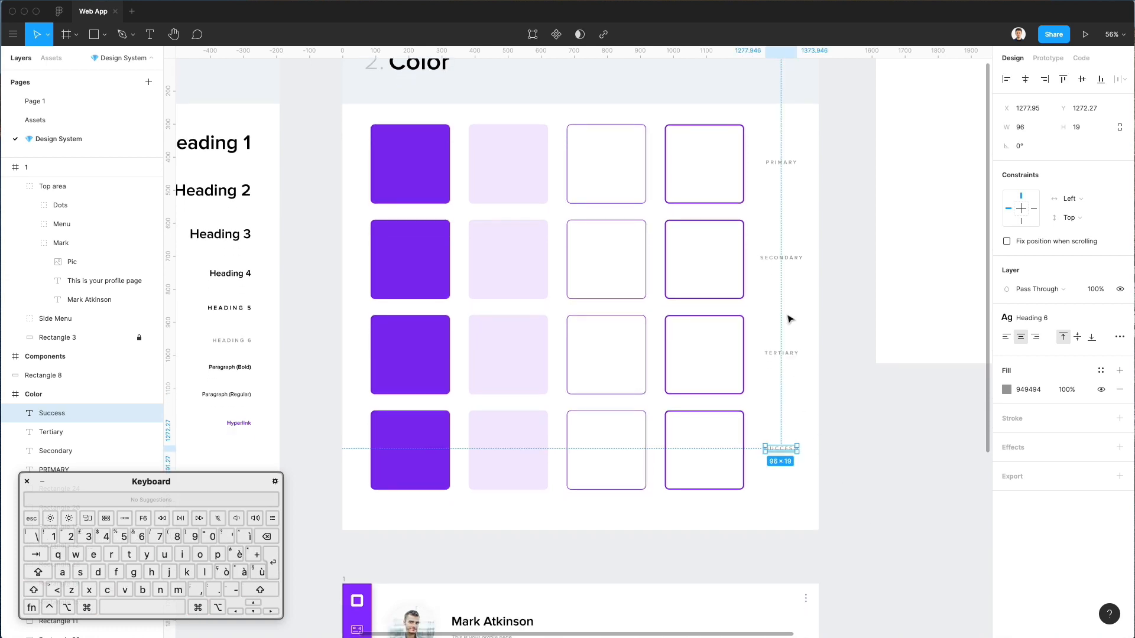
- Copy the Success text from the fourth row's label and replace the third row's label with it
scroll(787, 353, "down", 1)
key("Return")
key("super+c")
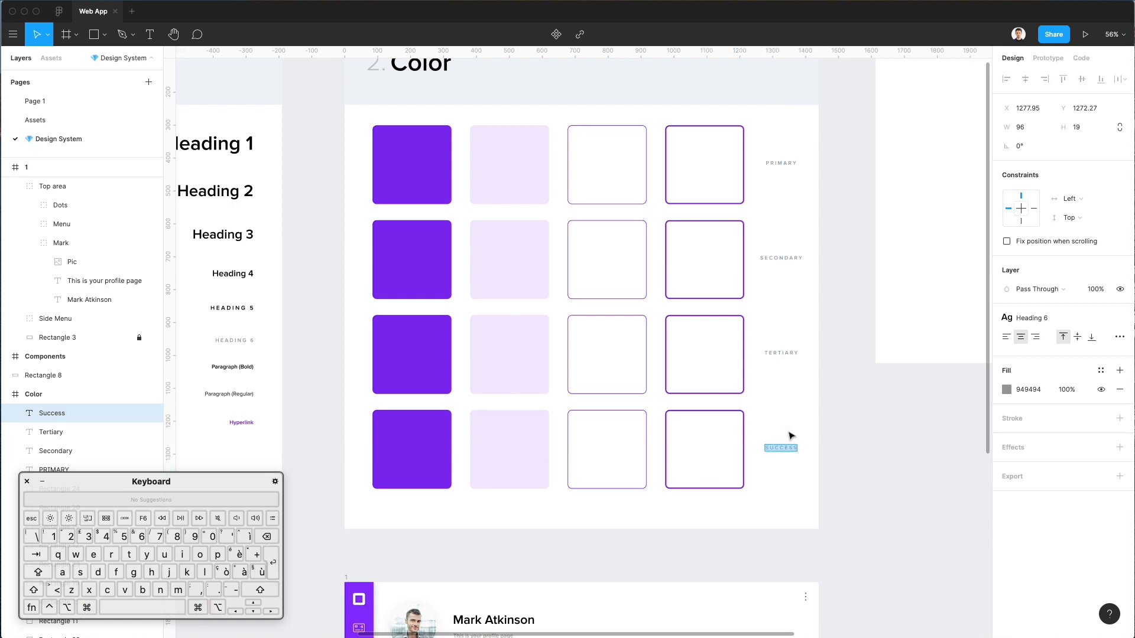
double_click(779, 354)
key("super+v")
- Change the label of the fourth swatch row to ERROR
left_click(780, 448)
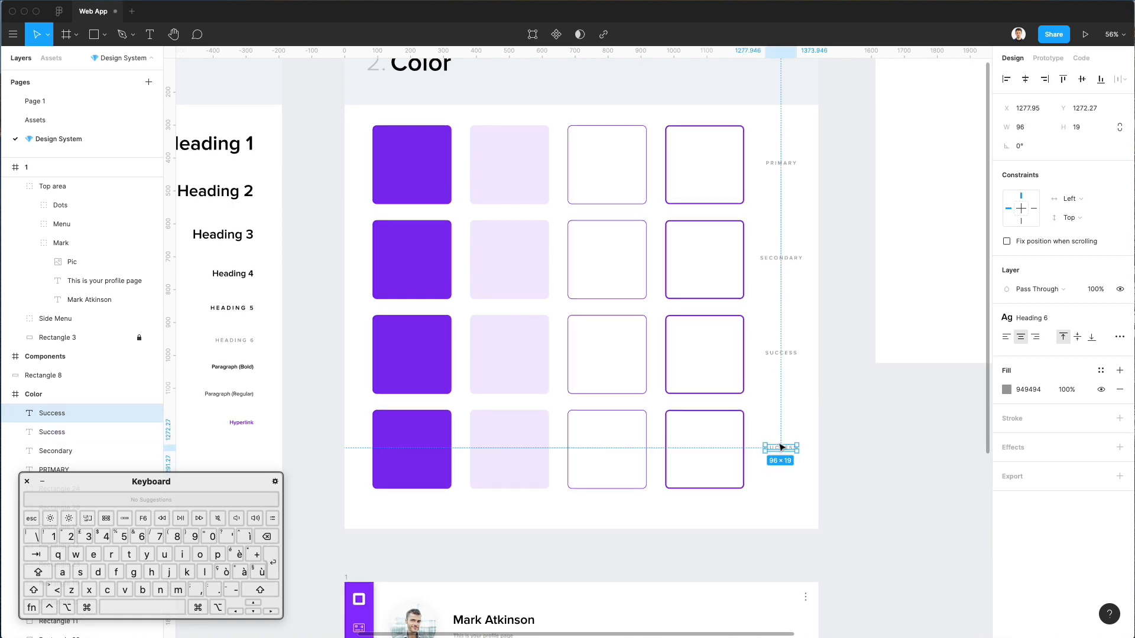
double_click(788, 448)
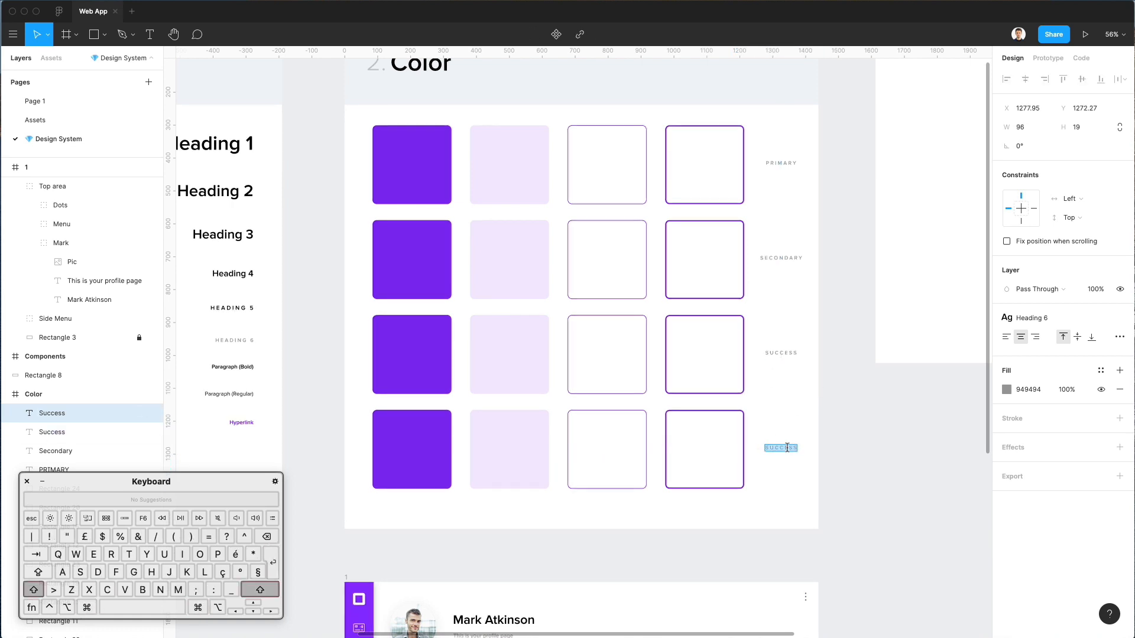
type("ERROR")
key("Escape")
key("Escape")
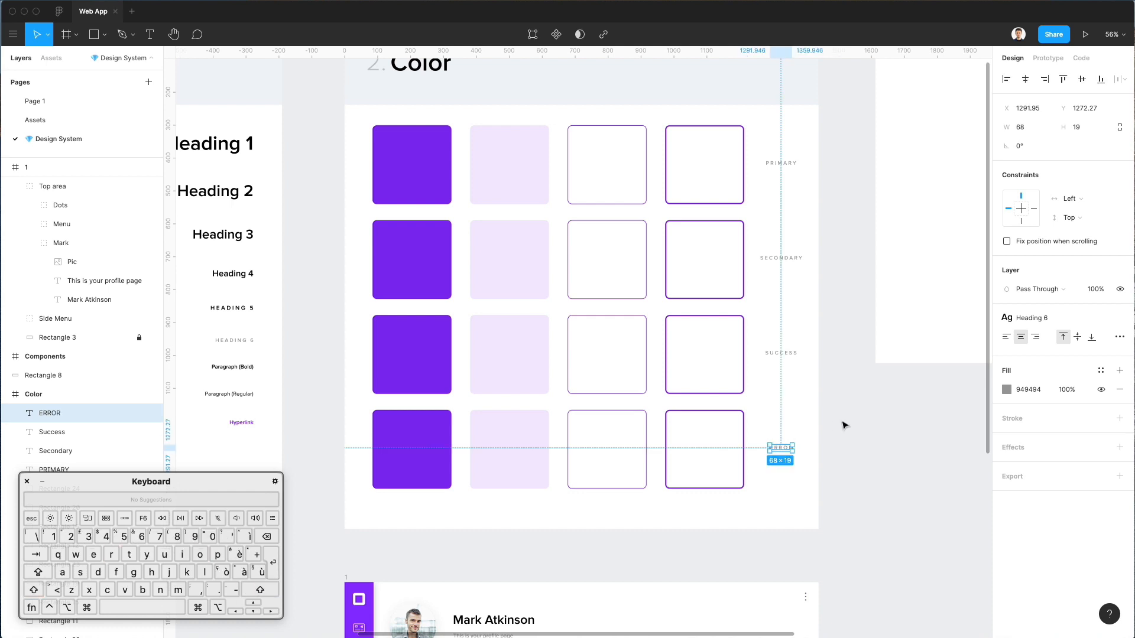
- Move frame 1 further down the canvas to Y 1583, leaving more space under the Color frame
scroll(740, 414, "down", 3)
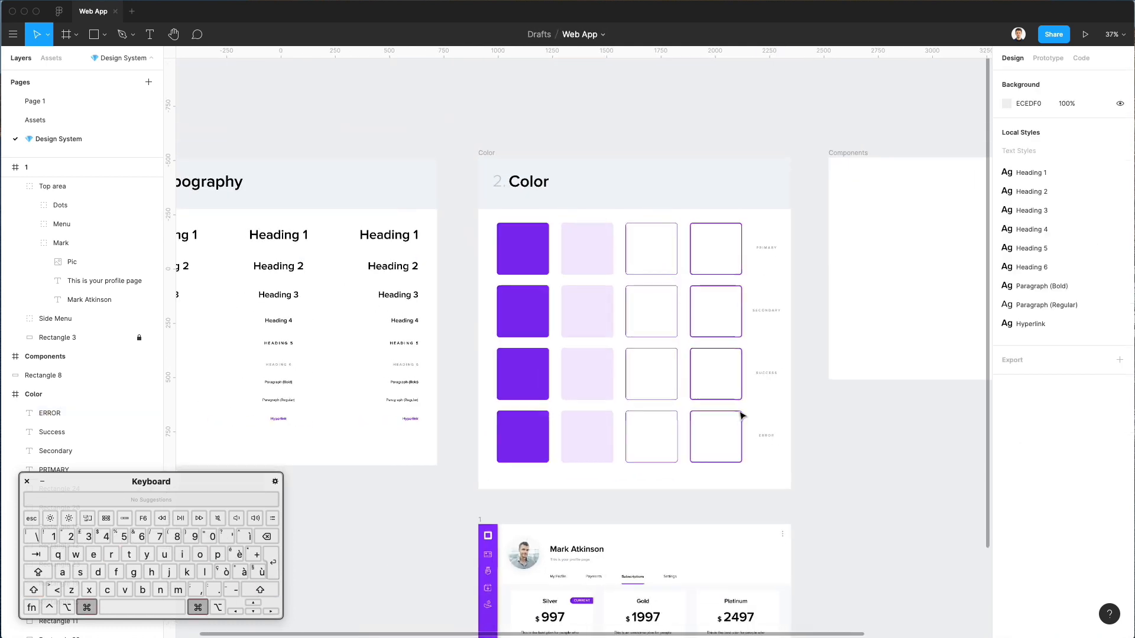
left_click(480, 520)
scroll(545, 478, "down", 5)
- Extend the Color frame downward to a height of about 1731
scroll(544, 477, "up", 7)
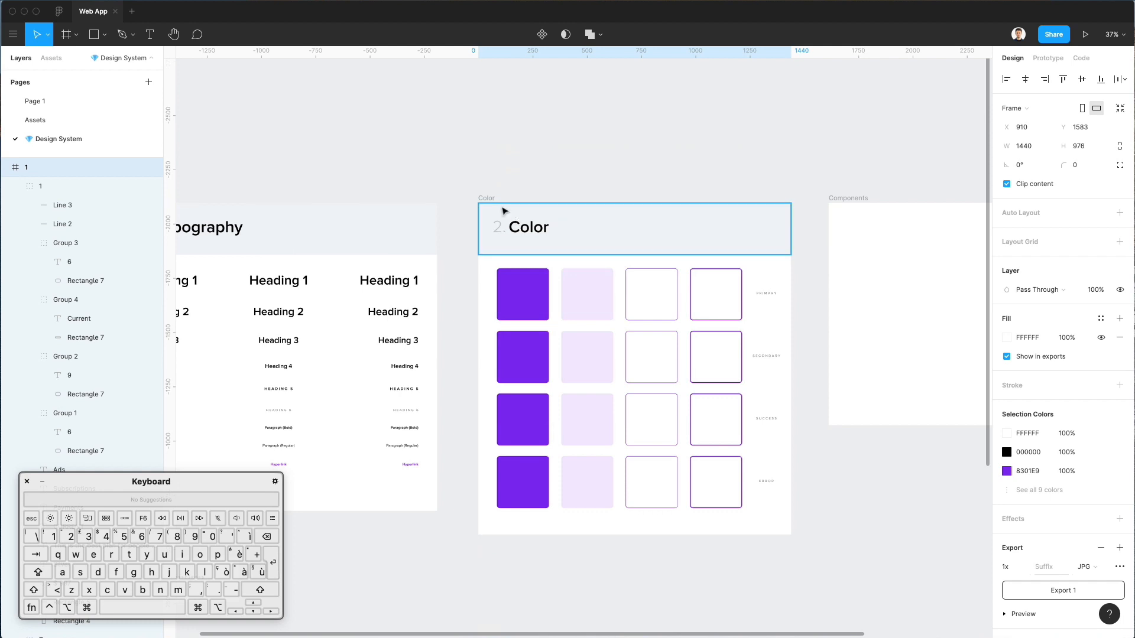
left_click(487, 200)
scroll(579, 269, "down", 6)
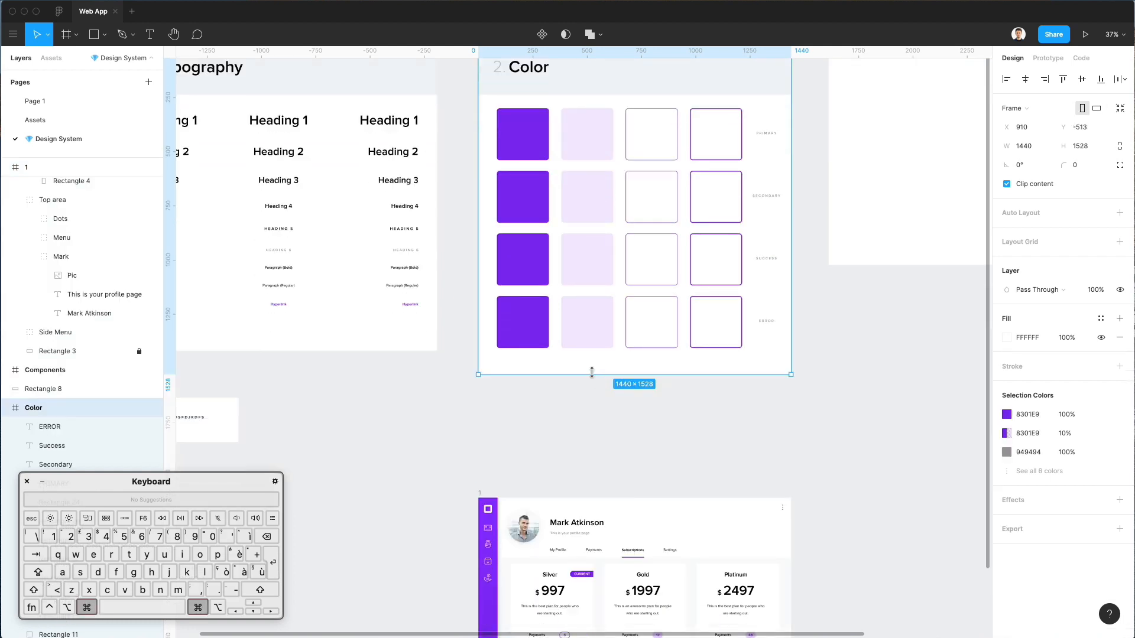
left_click_drag(592, 372, 626, 416)
key("Escape")
- Duplicate the fourth swatch row with its ERROR label downward as an evenly spaced fifth row
scroll(498, 327, "down", 3)
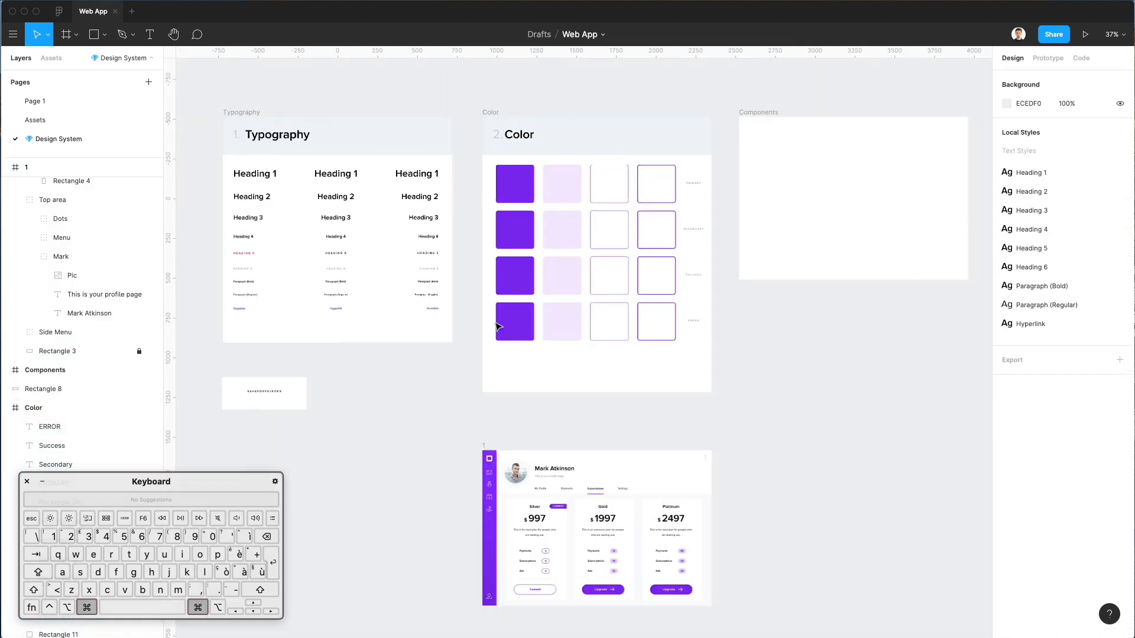
scroll(498, 327, "up", 2)
left_click(664, 324)
left_click_drag(663, 324, 666, 394)
scroll(666, 394, "down", 1)
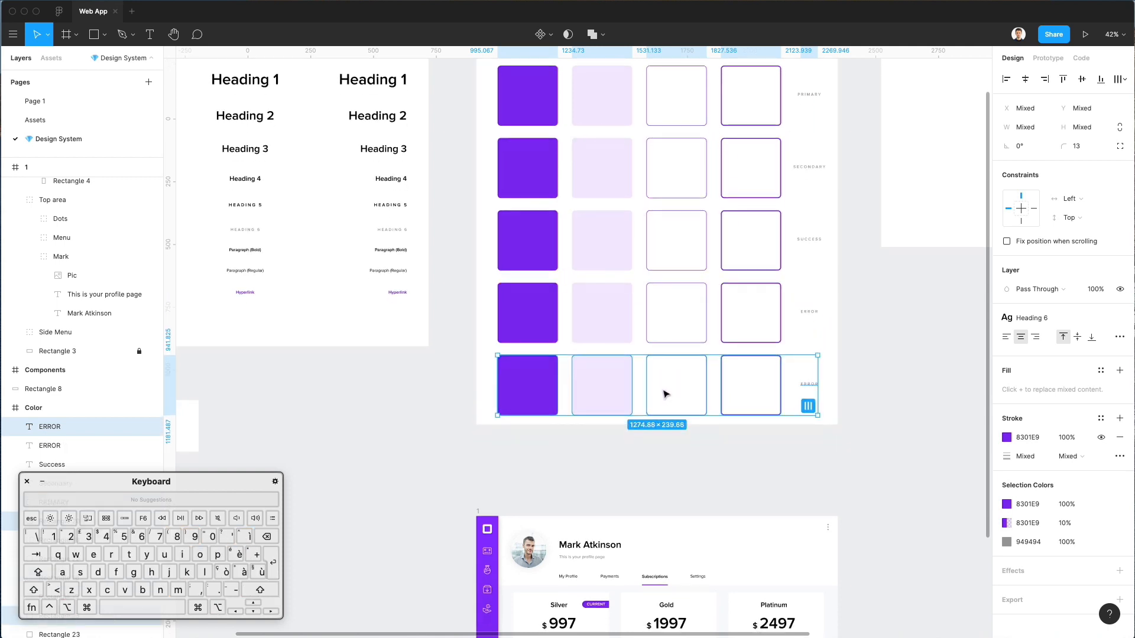
scroll(667, 394, "up", 3)
left_click(850, 390)
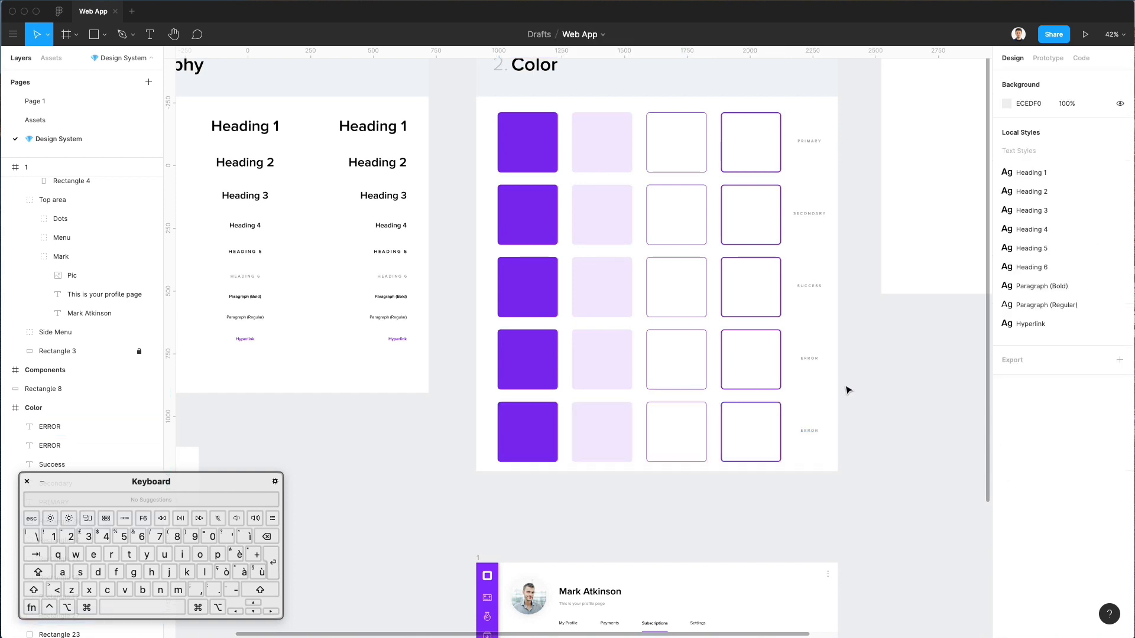
- Extend the Color frame to a height of about 1810 for a margin below the fifth row
scroll(674, 178, "up", 3)
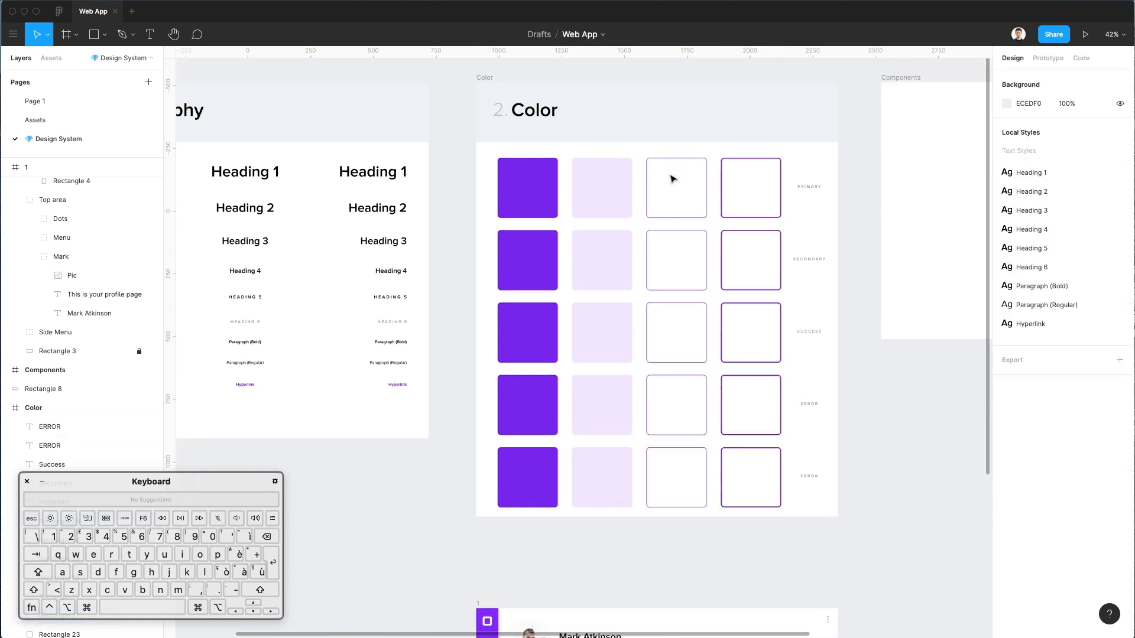
left_click(480, 119)
scroll(626, 286, "down", 2)
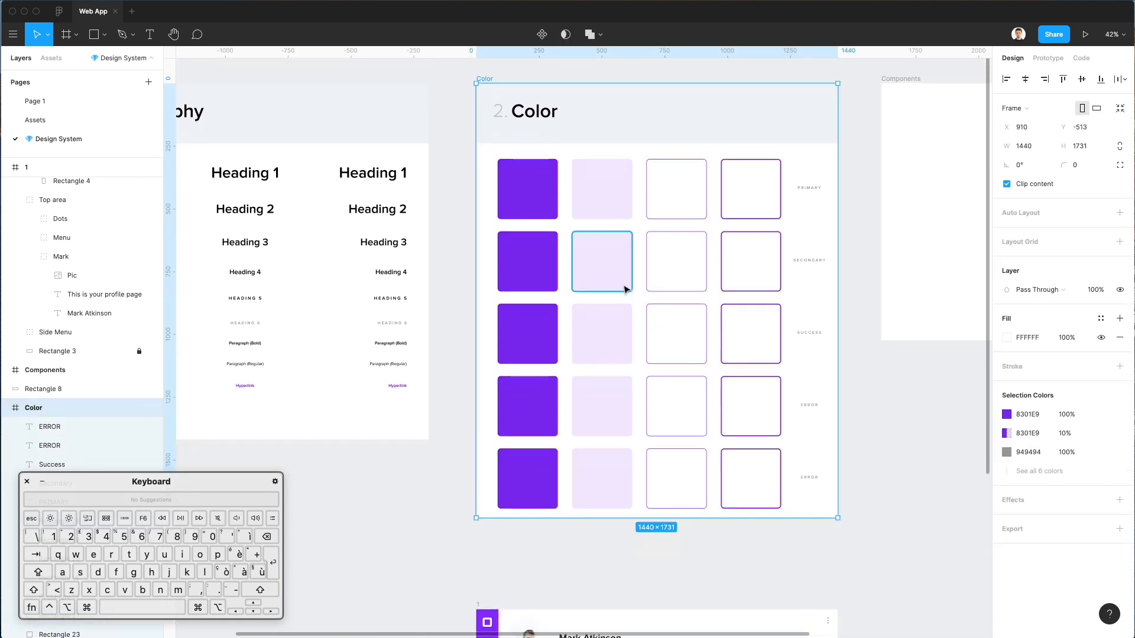
left_click_drag(650, 500, 653, 524)
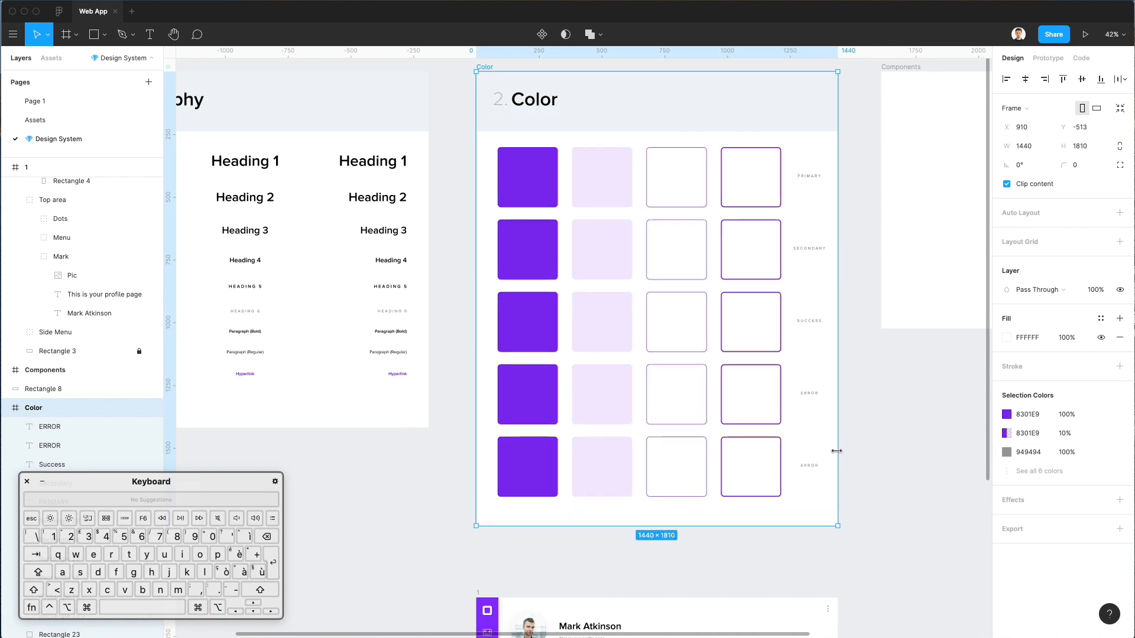
left_click(853, 457)
- Change the label of the fifth swatch row to DROP SHADOW, broken over two lines
scroll(841, 456, "up", 5)
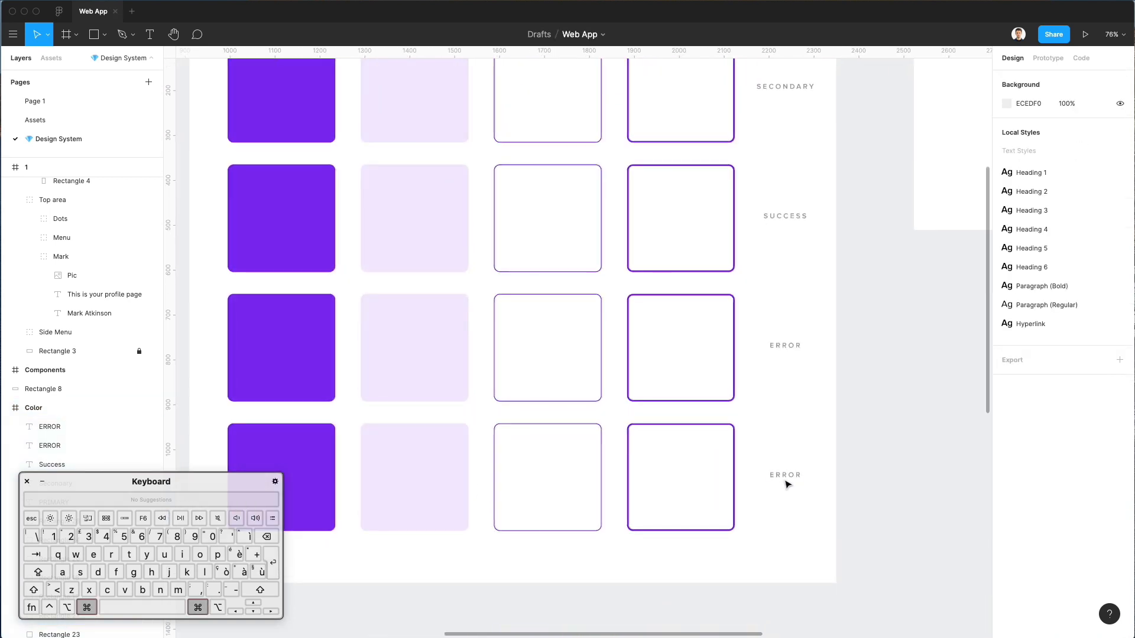
left_click(792, 477)
double_click(793, 476)
type("DRO")
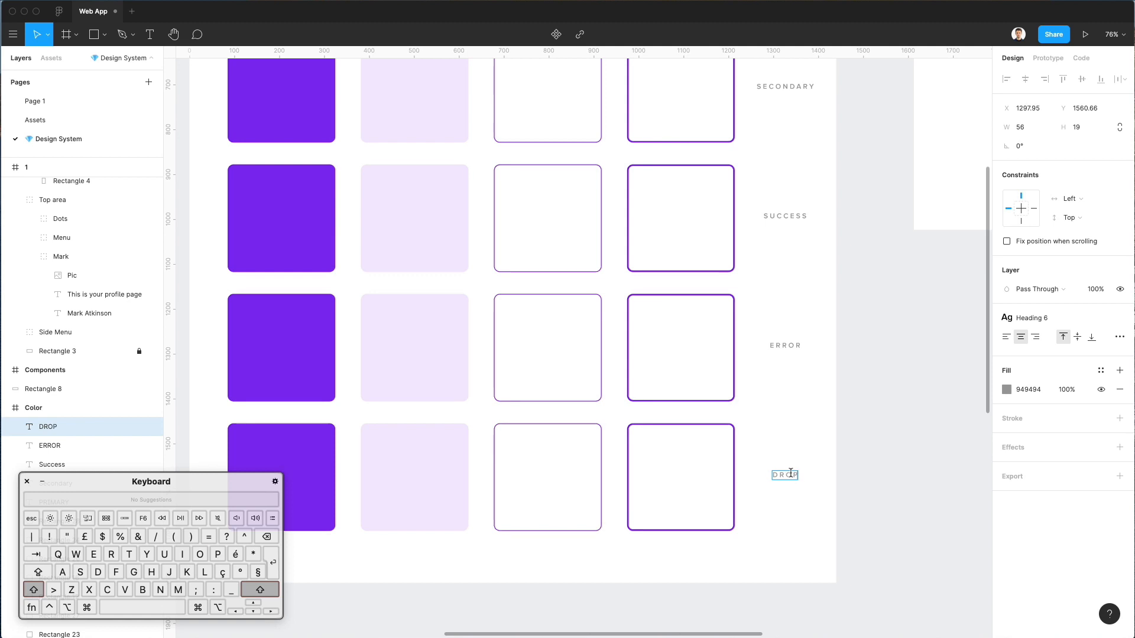
type("P")
key("Return")
type("SHADOW")
left_click(812, 442)
scroll(811, 441, "down", 3)
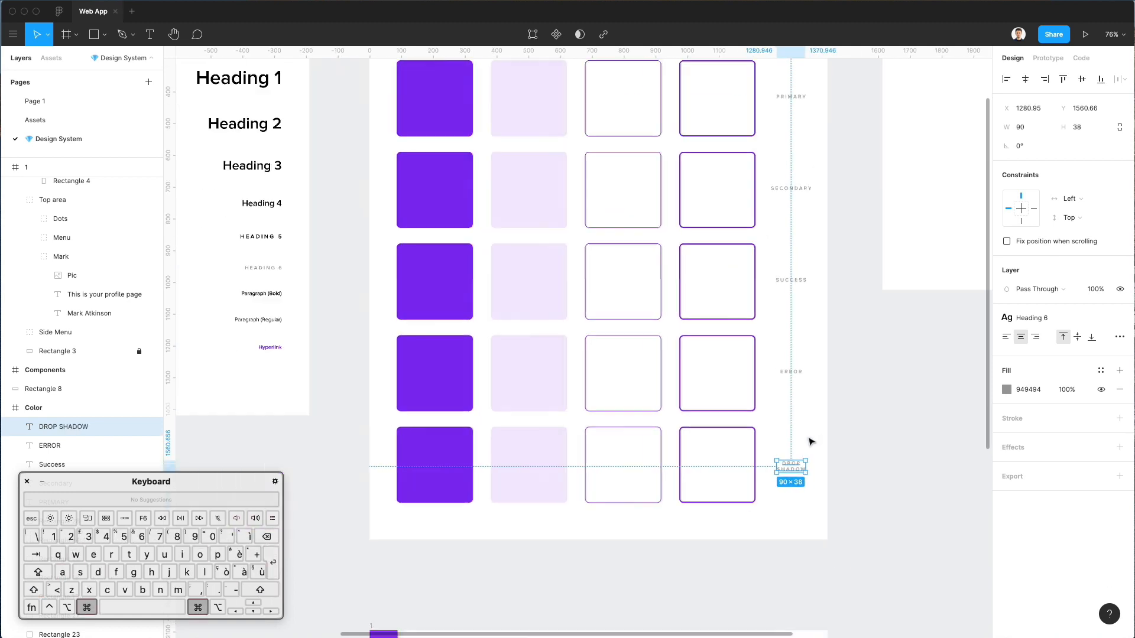
left_click(810, 441)
- Select the solid and the light tinted squares in the SECONDARY row together
scroll(587, 357, "up", 5)
scroll(588, 357, "down", 3)
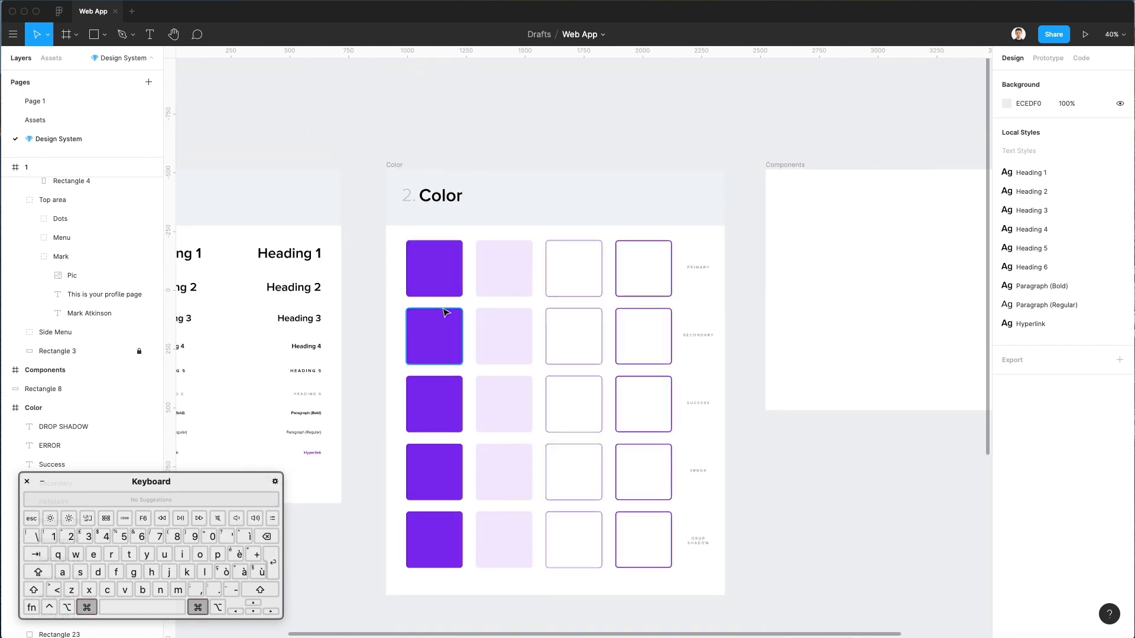
scroll(445, 312, "up", 3)
left_click(308, 269)
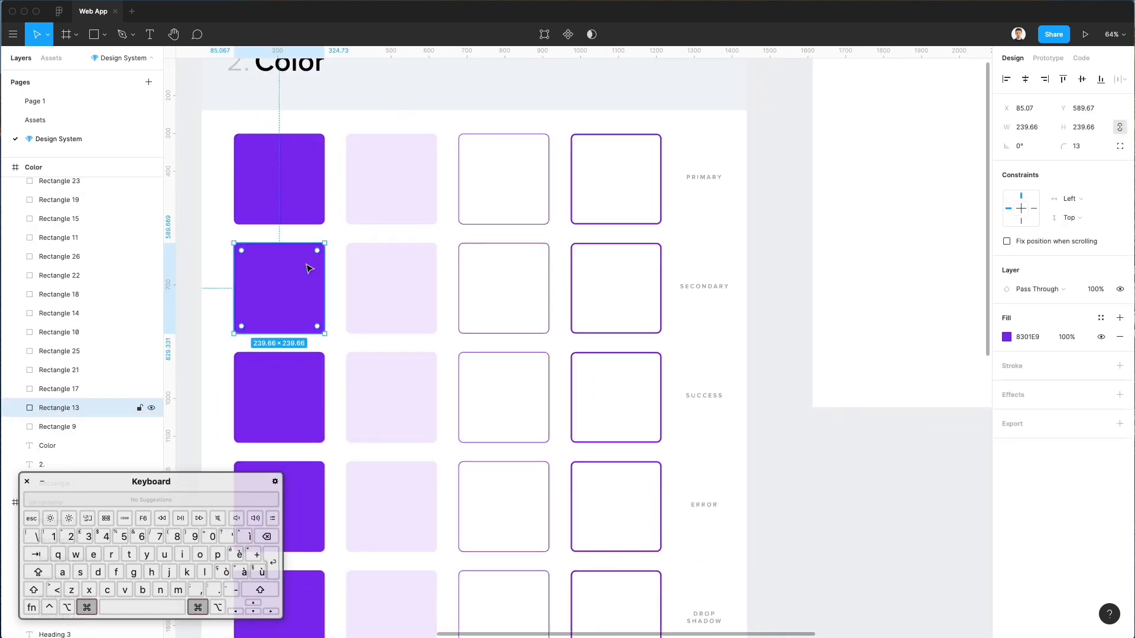
scroll(306, 269, "left", 3)
left_click(559, 287, "shift+super")
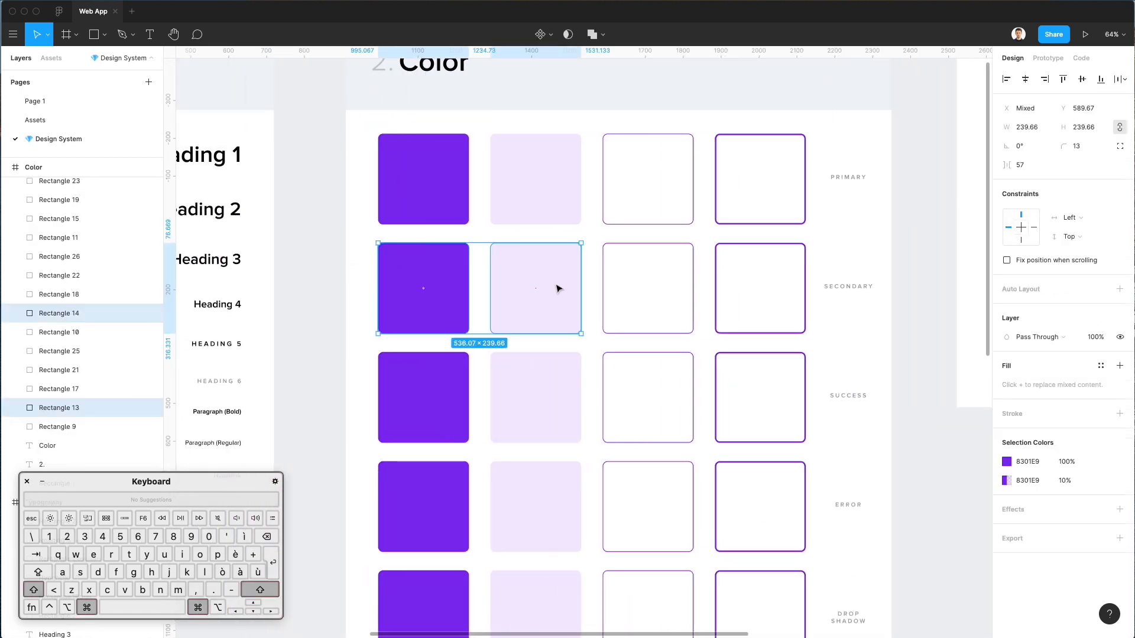
- Change the solid Secondary swatch's fill to yellow FFD600
left_click(1007, 463)
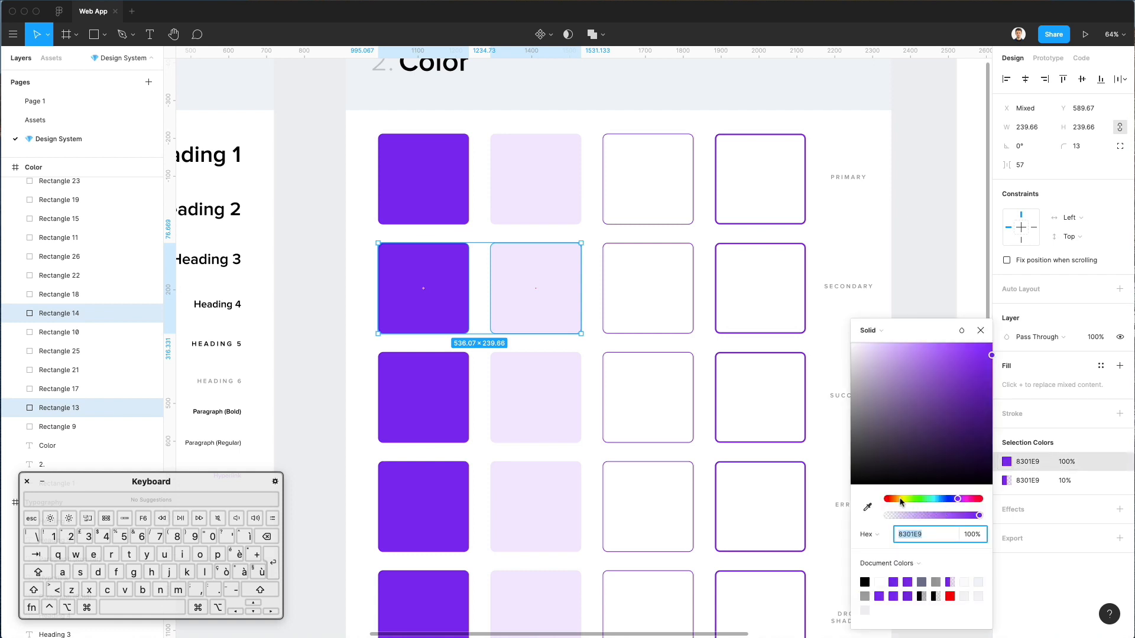
left_click_drag(900, 500, 899, 500)
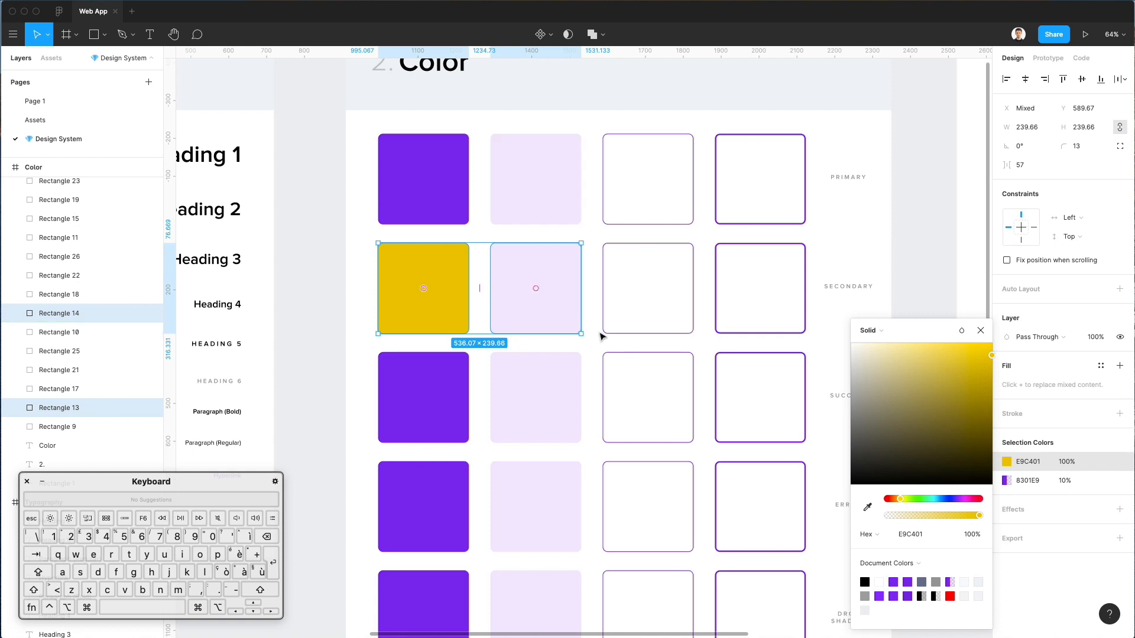
left_click(990, 344)
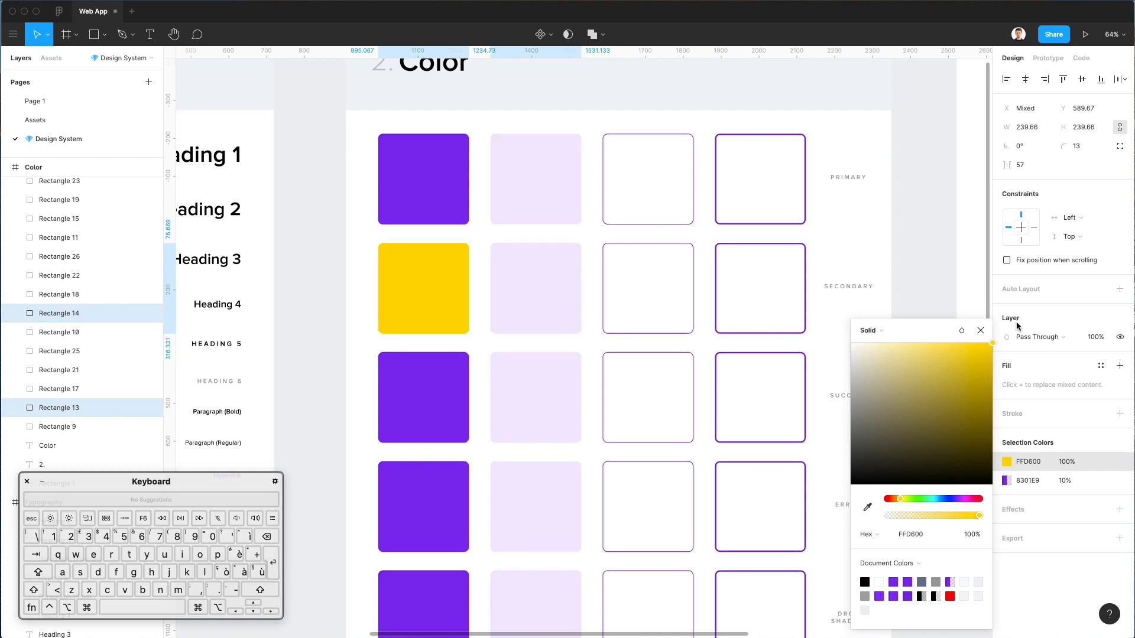
- Sample yellow FFD600 from the solid Secondary swatch onto the tinted swatch beside it and set its layer opacity to 10%
left_click(385, 243, "super")
left_click(528, 299, "super")
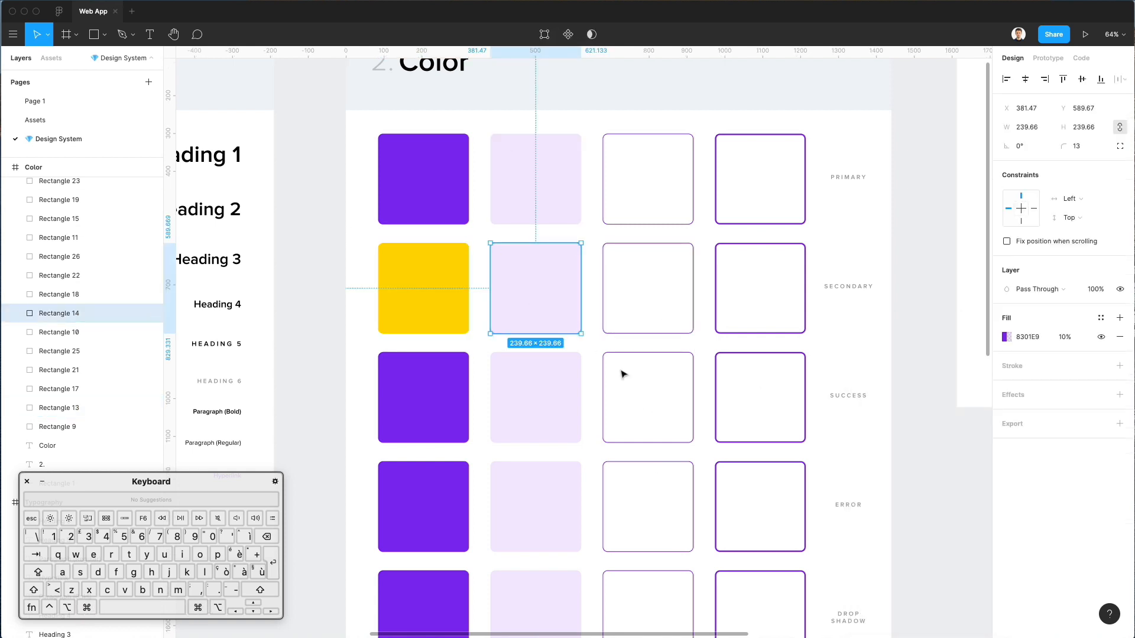
left_click(444, 299, "super")
left_click(520, 302, "super")
key("ctrl+c")
left_click(435, 288)
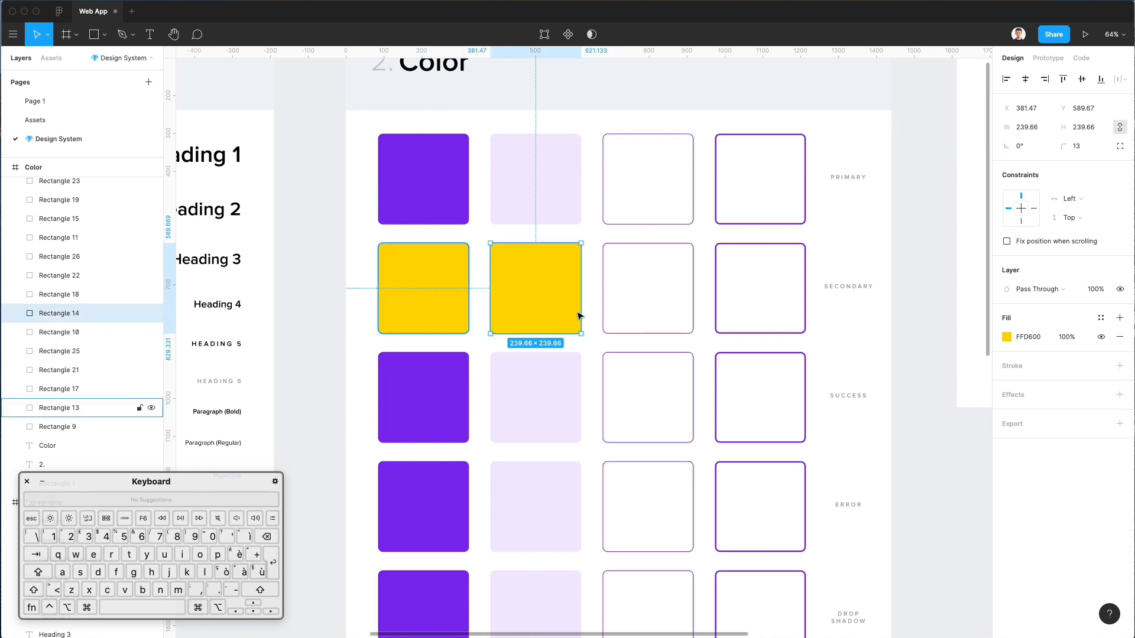
key("1")
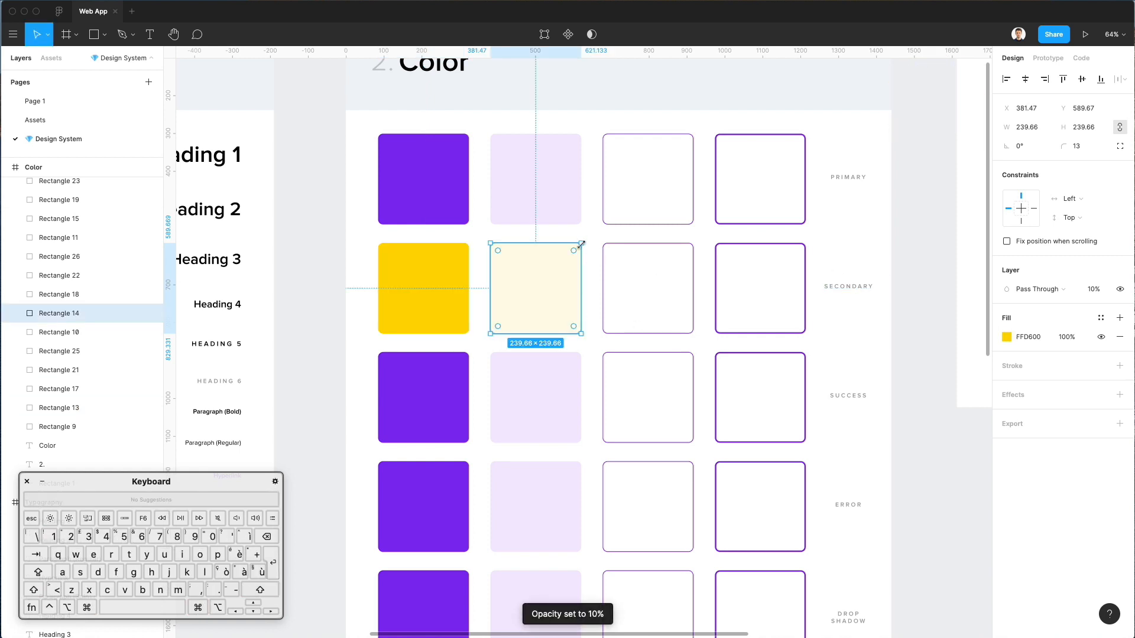
- Recolor the strokes of the two outlined Secondary swatches with the yellow sampled from the solid Secondary swatch
left_click_drag(618, 238, 768, 273)
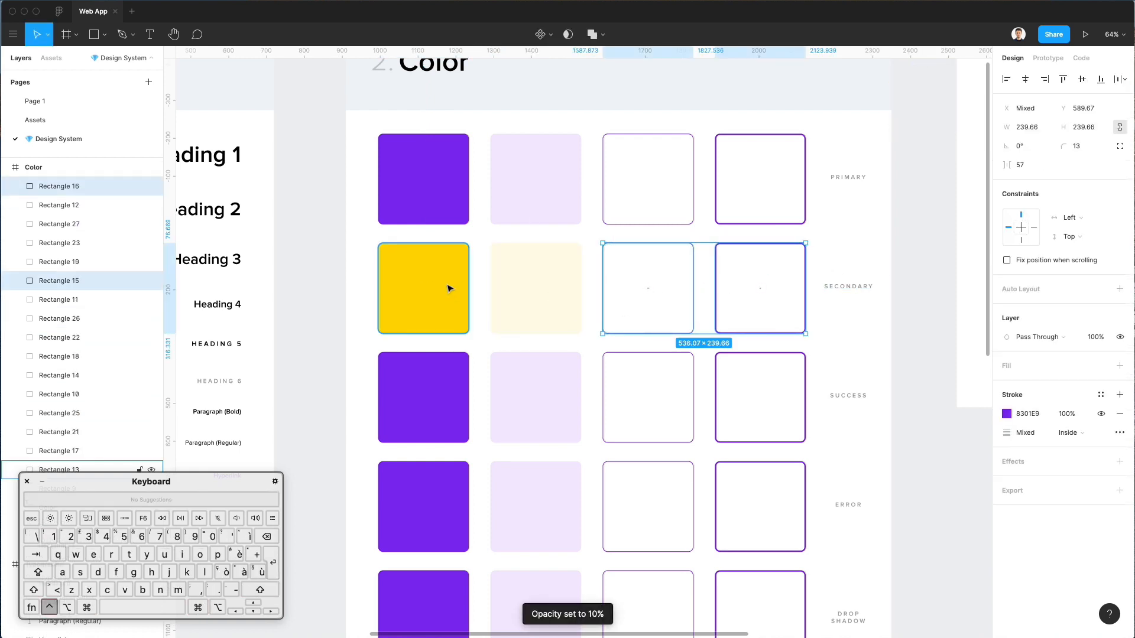
key("ctrl+c")
key("Escape")
left_click(1007, 413)
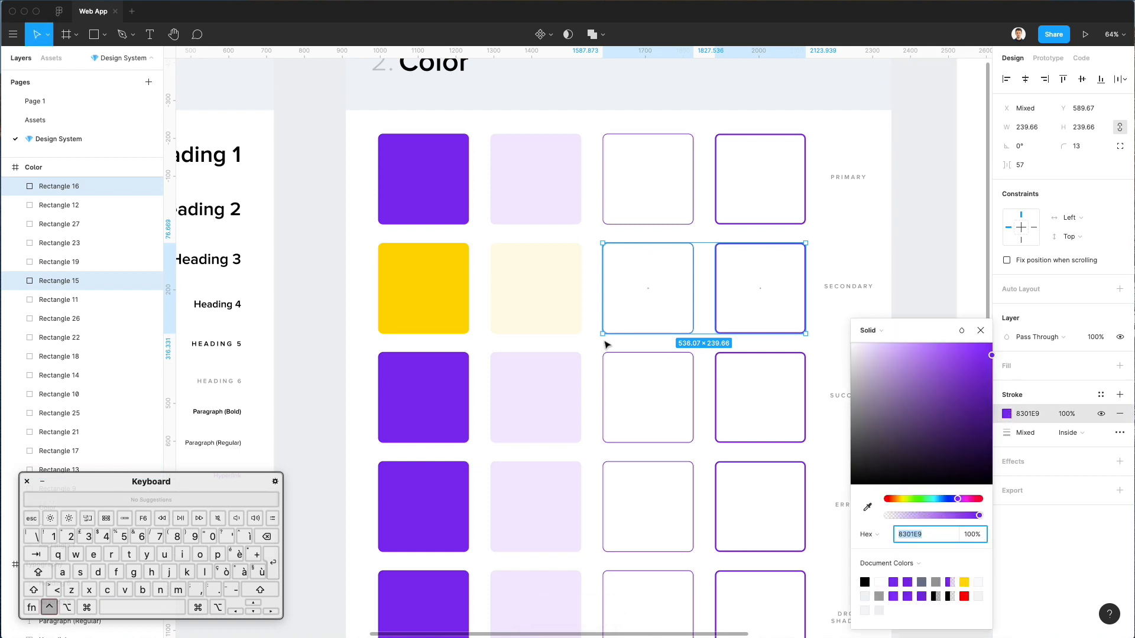
key("ctrl+c")
left_click(451, 274)
left_click(834, 241)
scroll(833, 262, "down", 1)
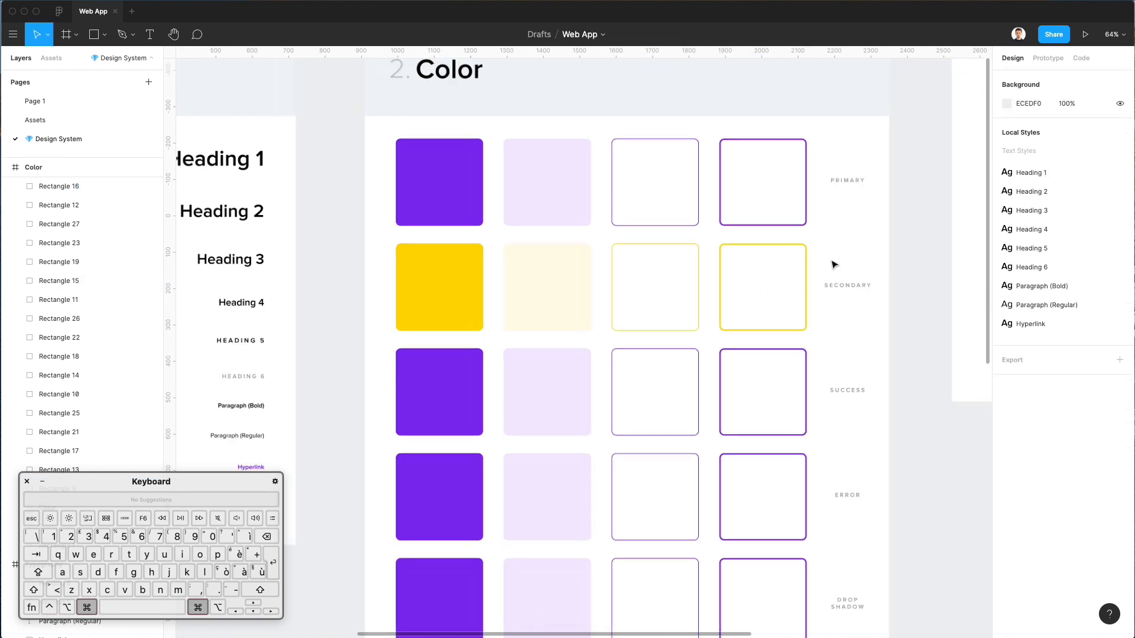
- Change the solid Success swatch's fill to green 00D83C
scroll(833, 261, "up", 4)
scroll(830, 263, "down", 3)
left_click(343, 300)
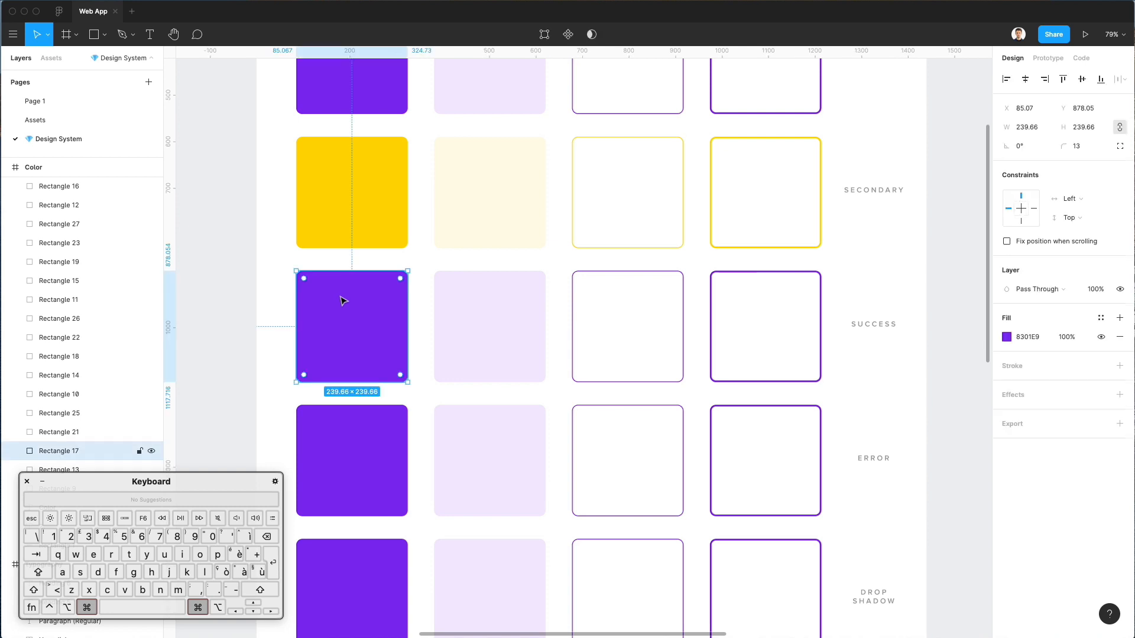
left_click(1003, 337)
key("ctrl+c")
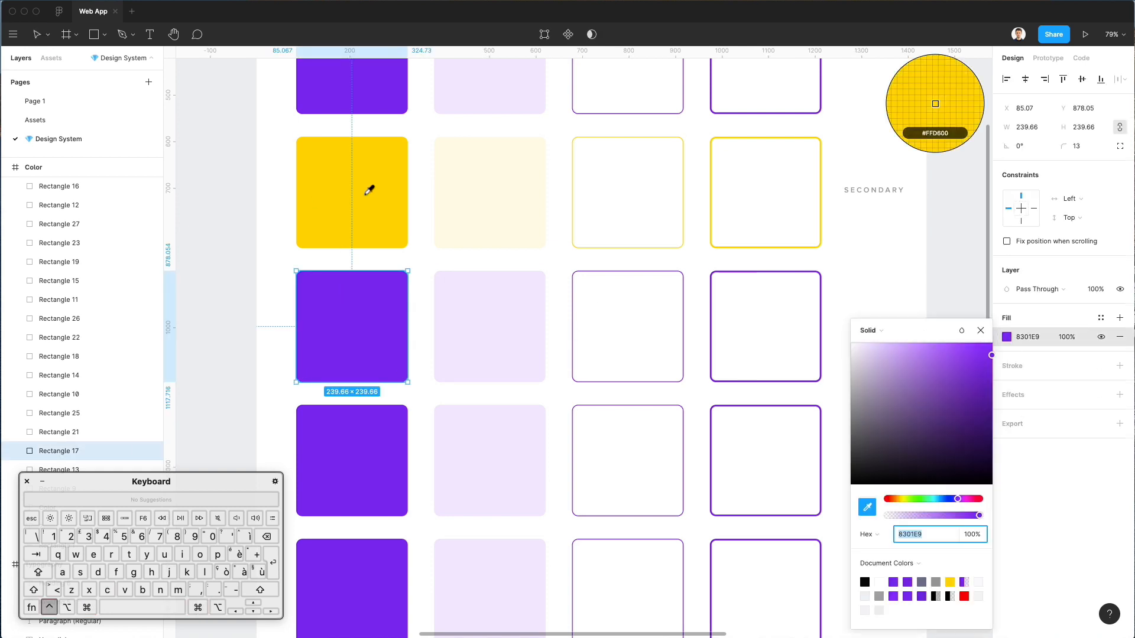
left_click(370, 192)
left_click_drag(909, 500, 928, 500)
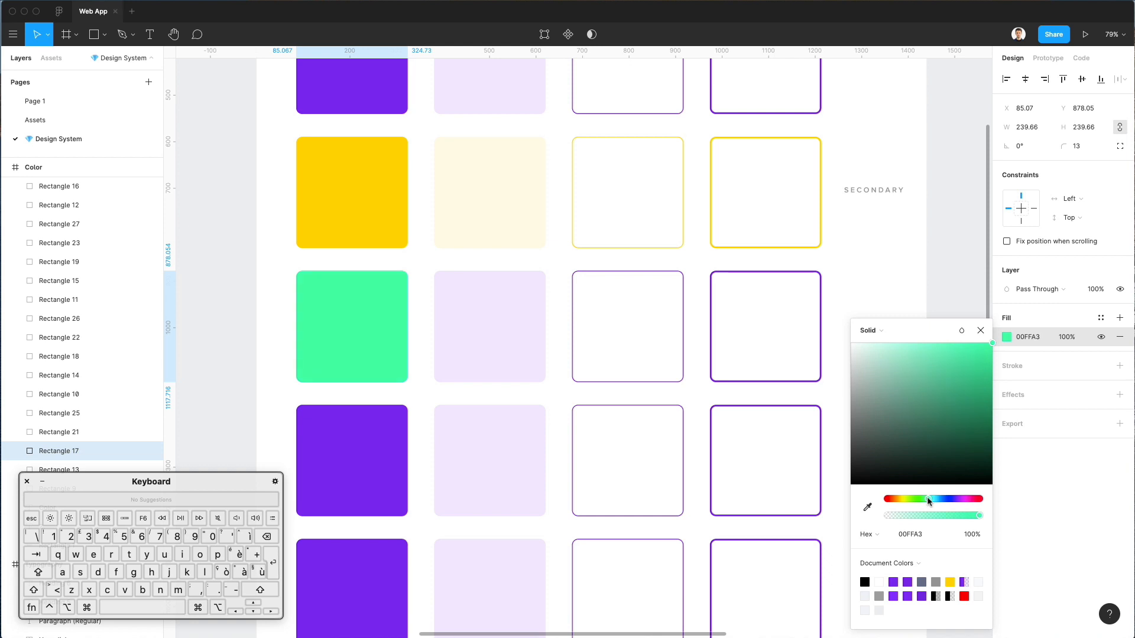
left_click_drag(974, 359, 1013, 353)
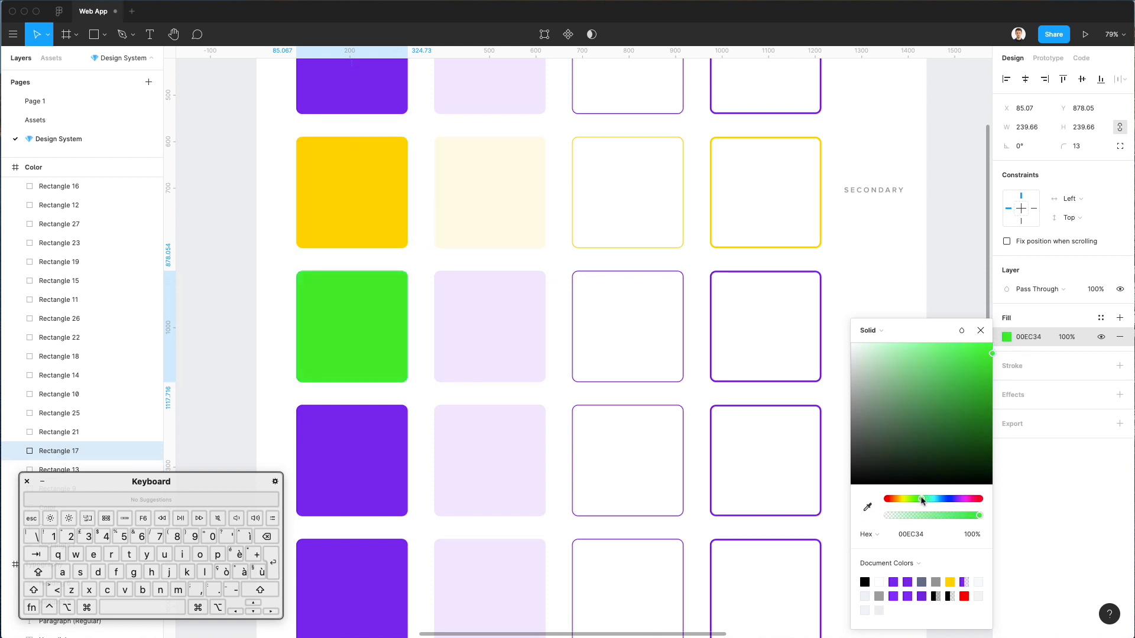
left_click_drag(974, 359, 1035, 371)
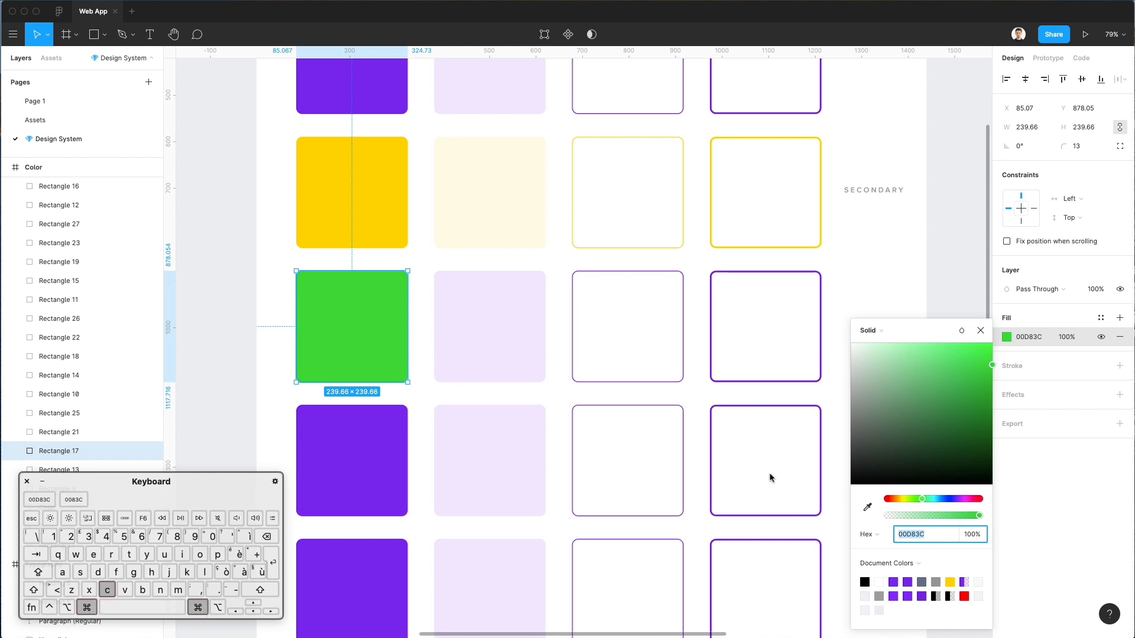
- Sample green 00D83C onto the tinted Success swatch and set its layer opacity to 10%
left_click(473, 304)
key("ctrl+c")
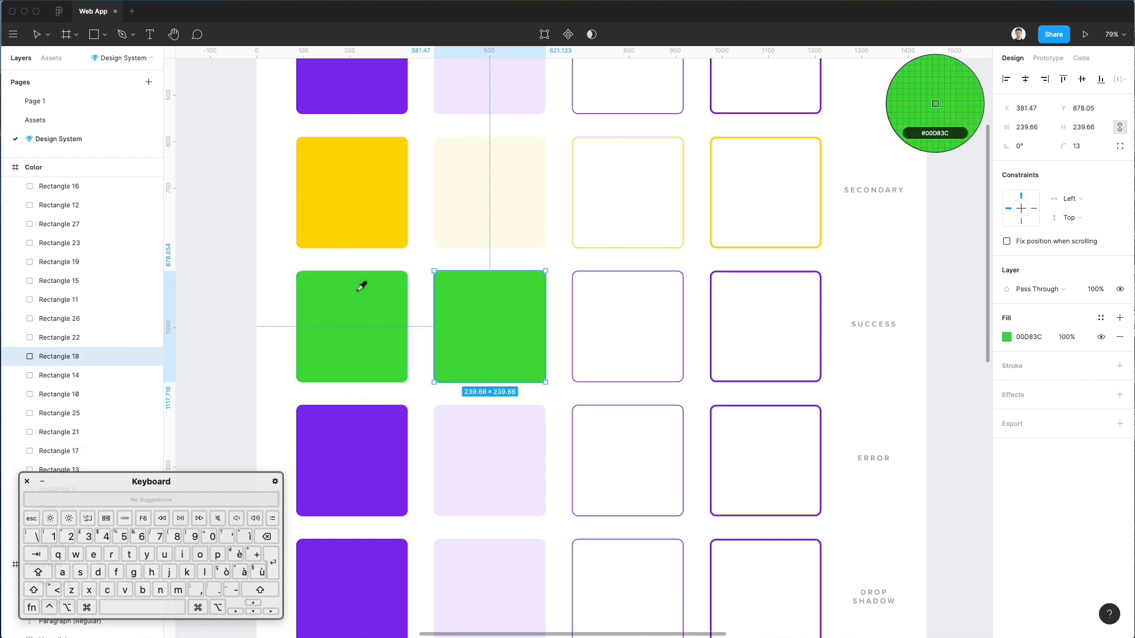
left_click(365, 283)
key("1")
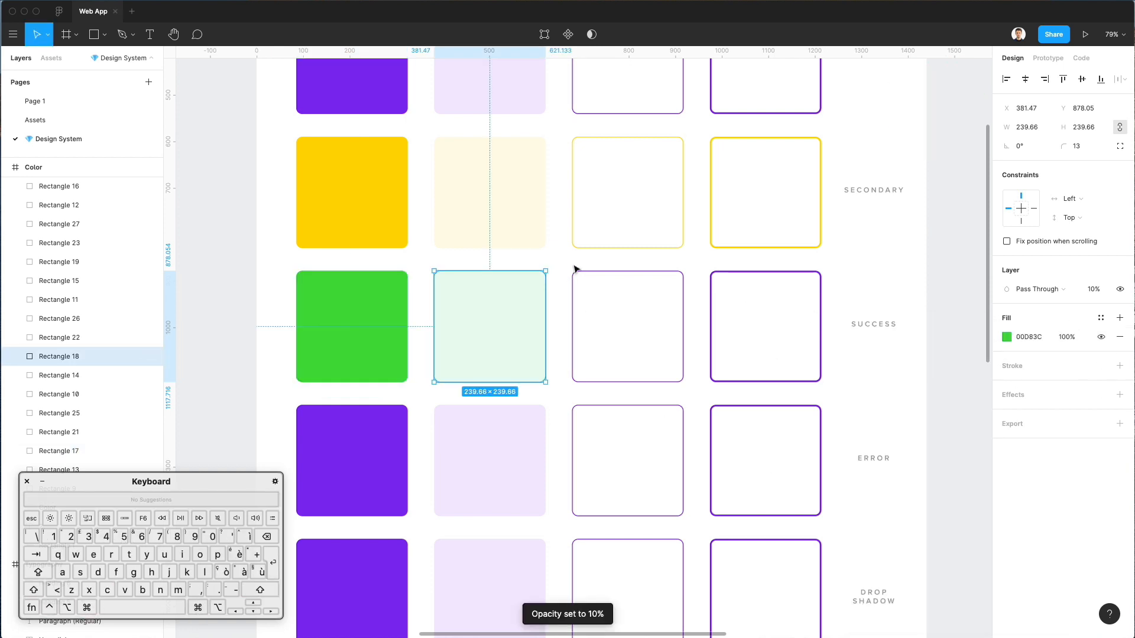
- Recolor the strokes of the two outlined Success swatches with green 00D83C sampled from the solid Success swatch
left_click_drag(562, 260, 814, 328)
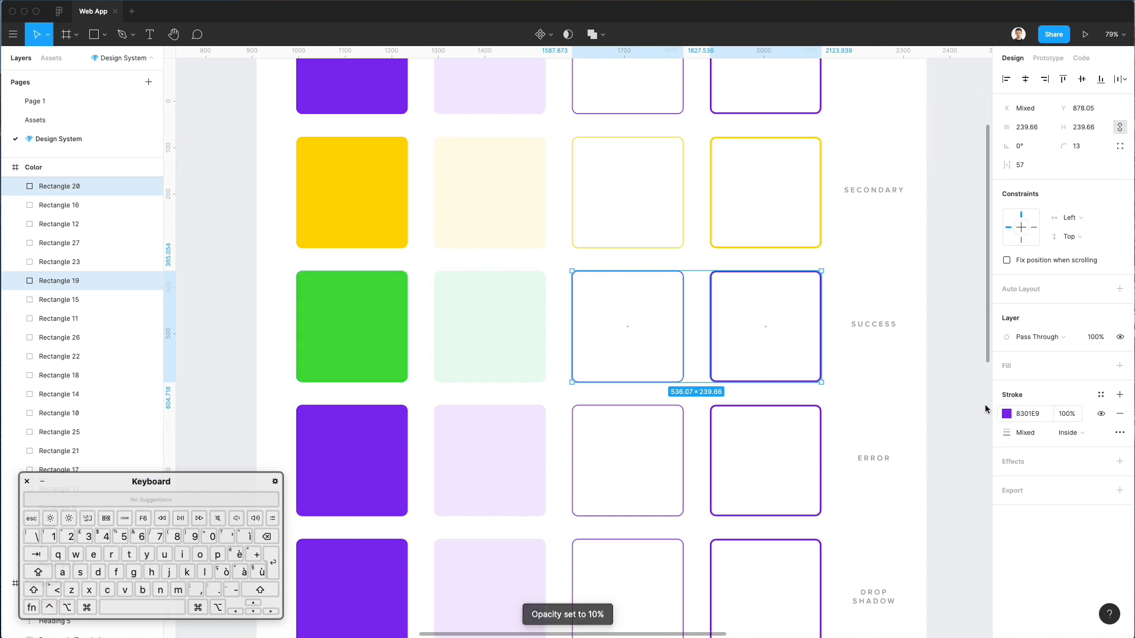
left_click(1007, 414)
key("ctrl+c")
left_click(402, 349)
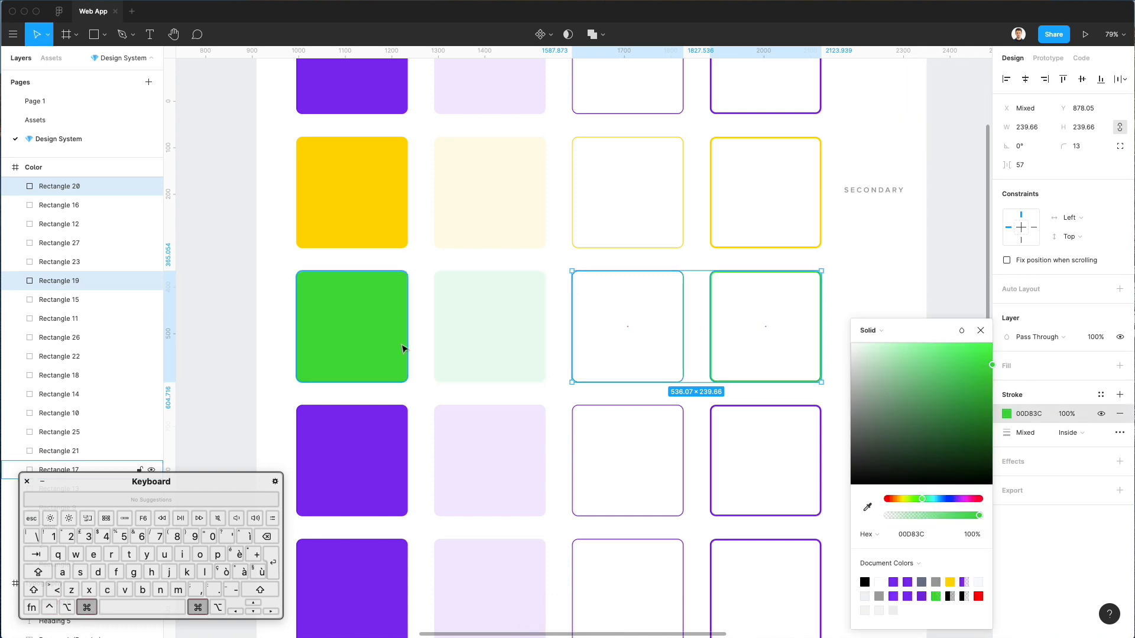
- Change the solid Error swatch's fill to pinkish red FF007A
scroll(402, 348, "down", 3)
scroll(408, 349, "down", 2)
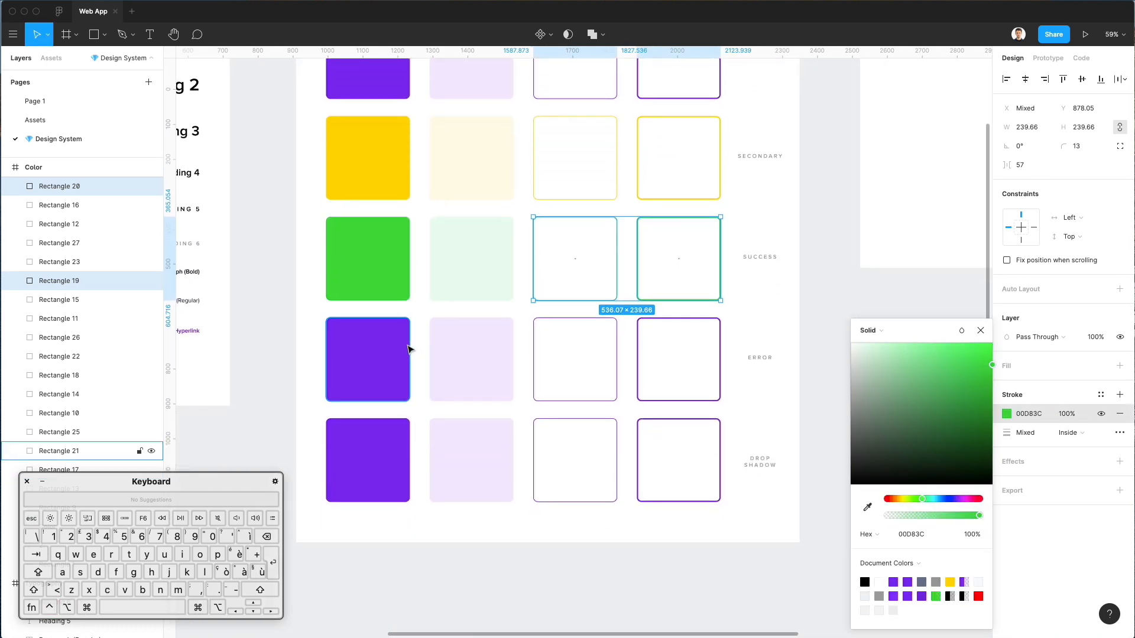
left_click(408, 349)
left_click(1005, 338)
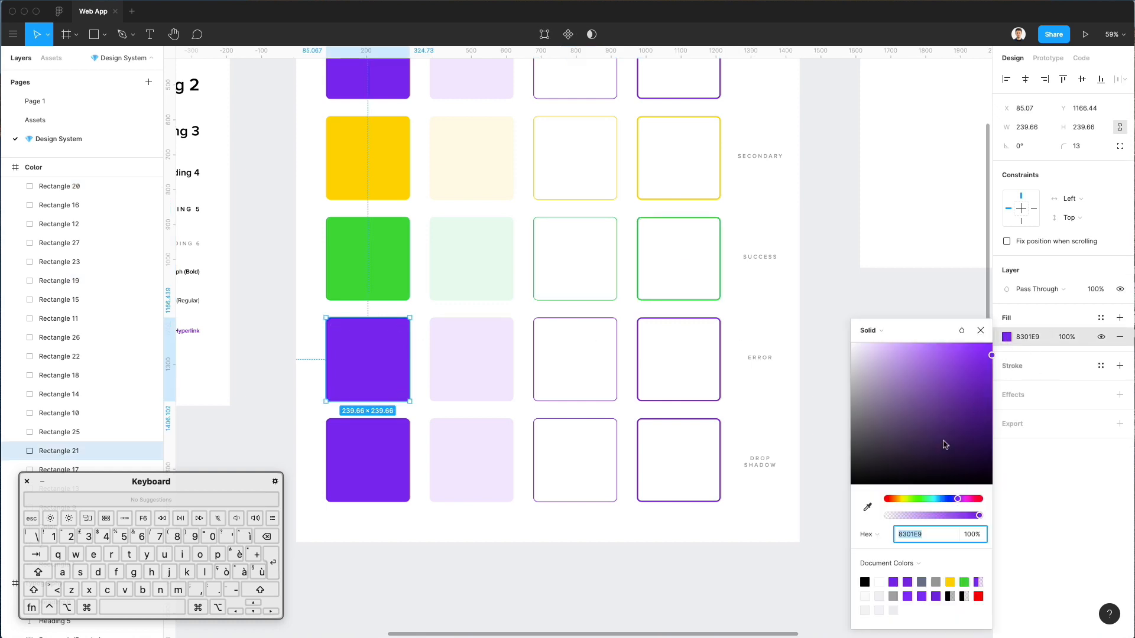
left_click_drag(969, 500, 976, 500)
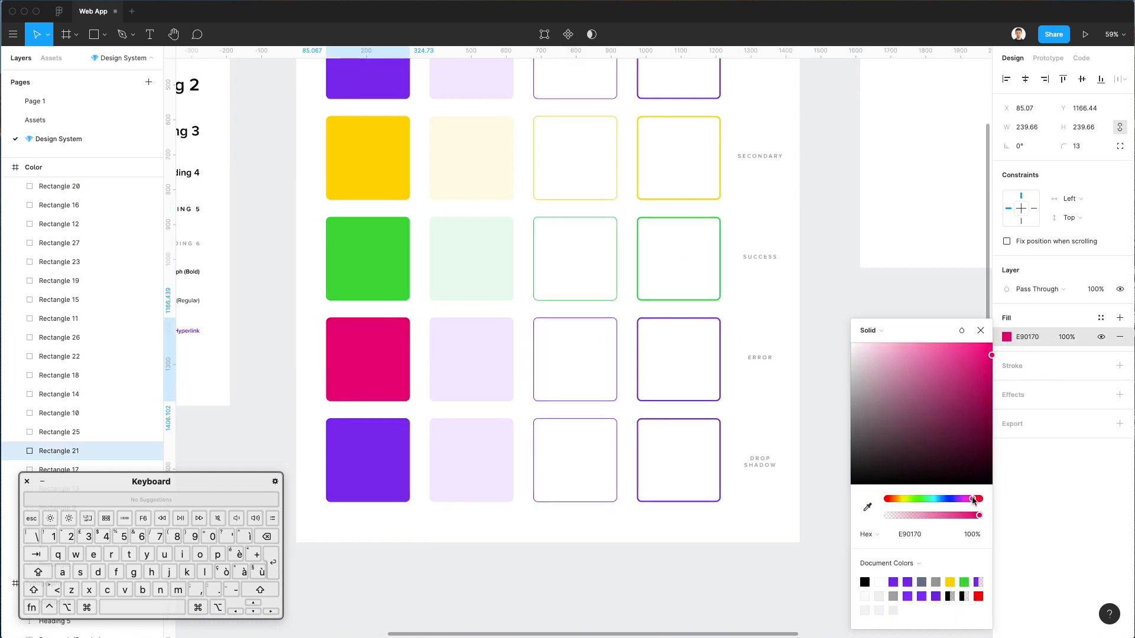
left_click_drag(965, 422, 1021, 345)
left_click_drag(978, 502, 976, 501)
- Sample FF007A onto the tinted Error swatch and set its layer opacity to 21%
left_click(461, 371)
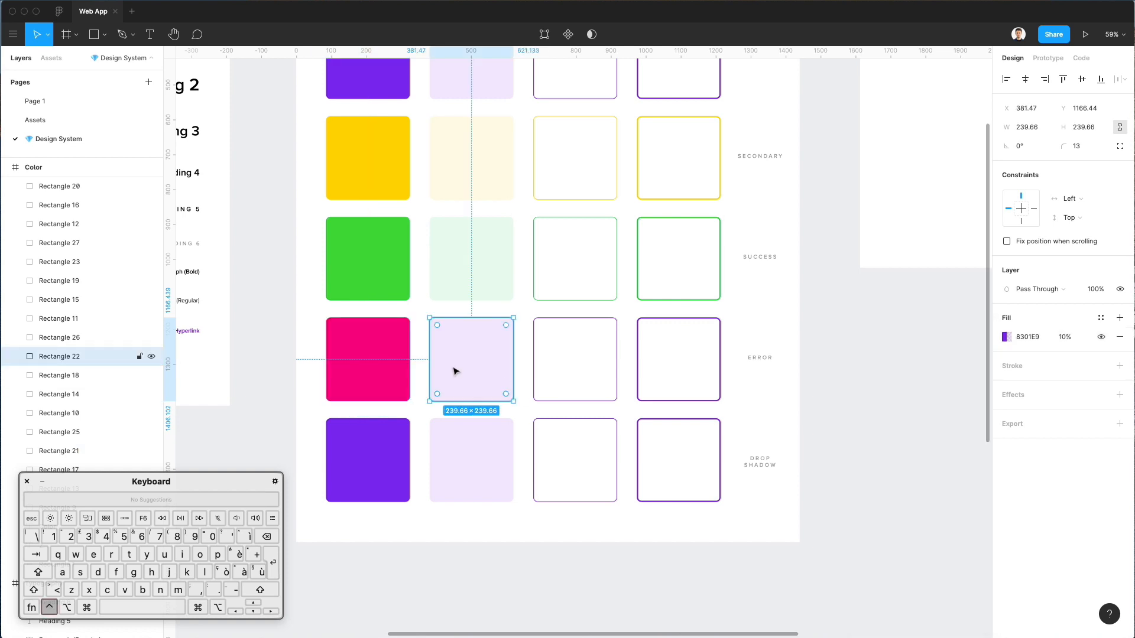
key("ctrl+c")
left_click(405, 368)
key("shift+2")
key("shift+1")
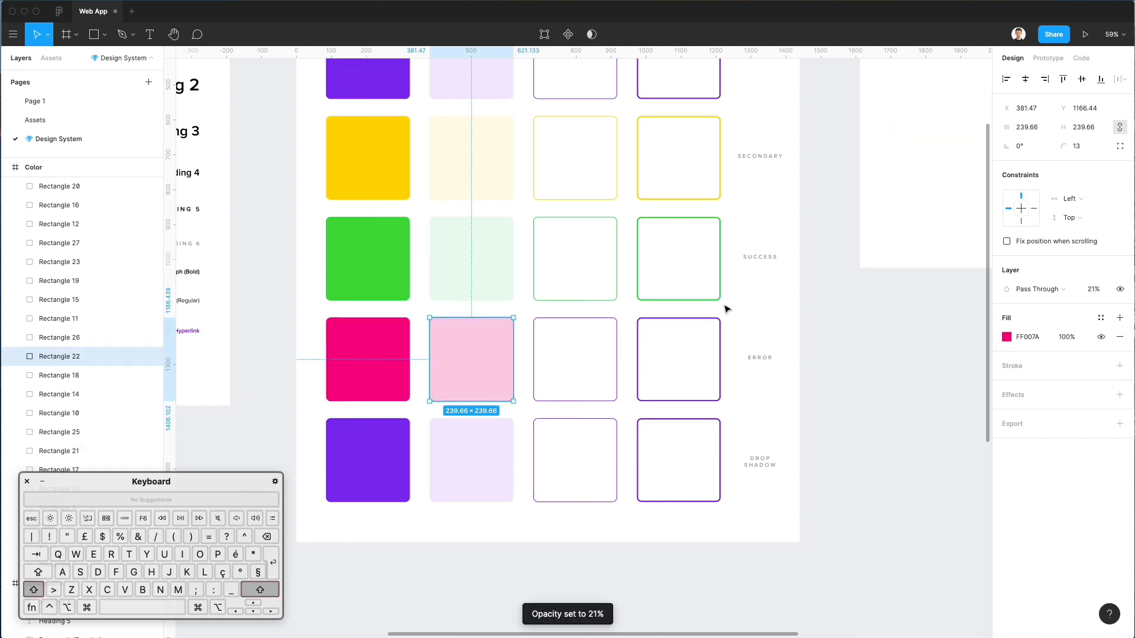
- Recolor the strokes of the two outlined Error swatches with FF007A sampled from the solid Error swatch
left_click_drag(551, 310, 704, 339)
key("ctrl+c")
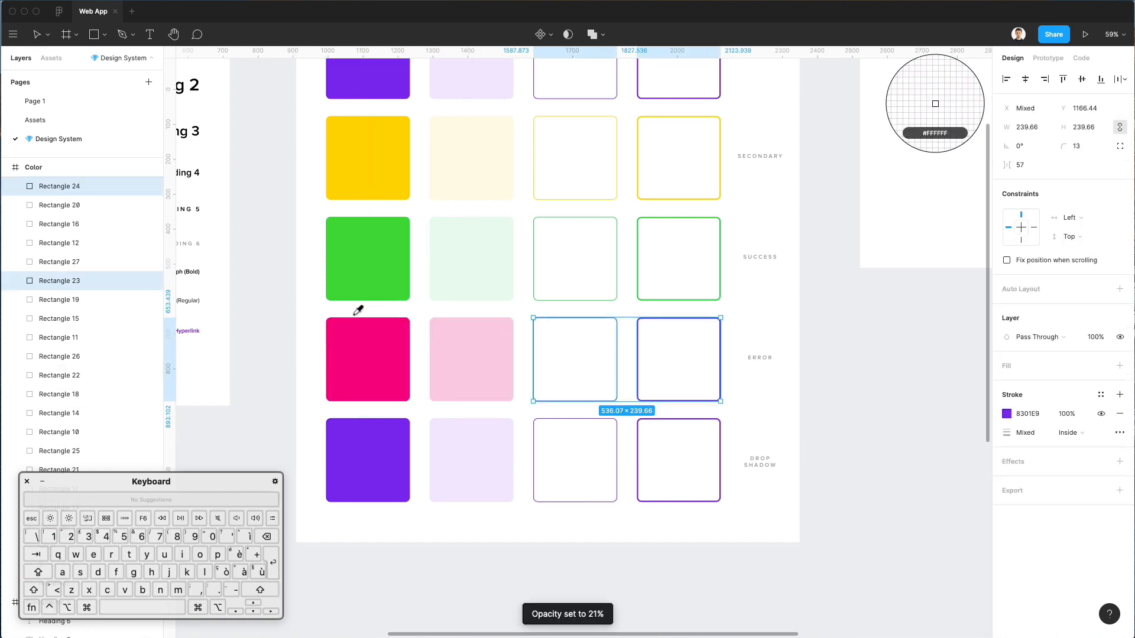
left_click(378, 346)
- Try a warmer yellow, FFC700, on the solid Secondary swatch and undo the color changes
scroll(355, 240, "up", 2)
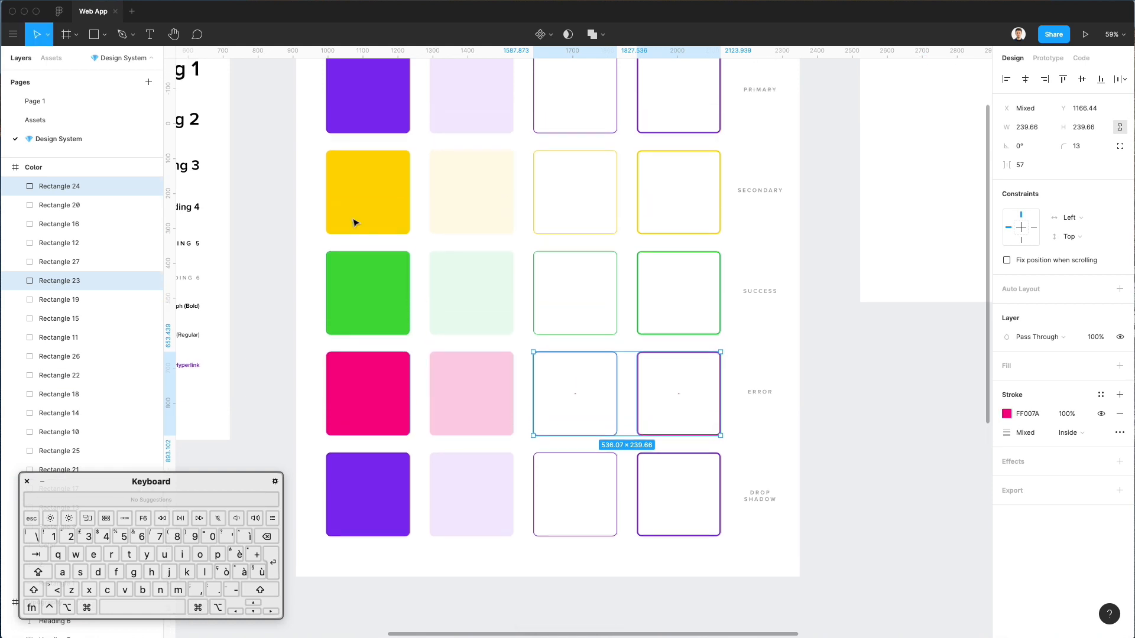
left_click(355, 220)
left_click(1006, 337)
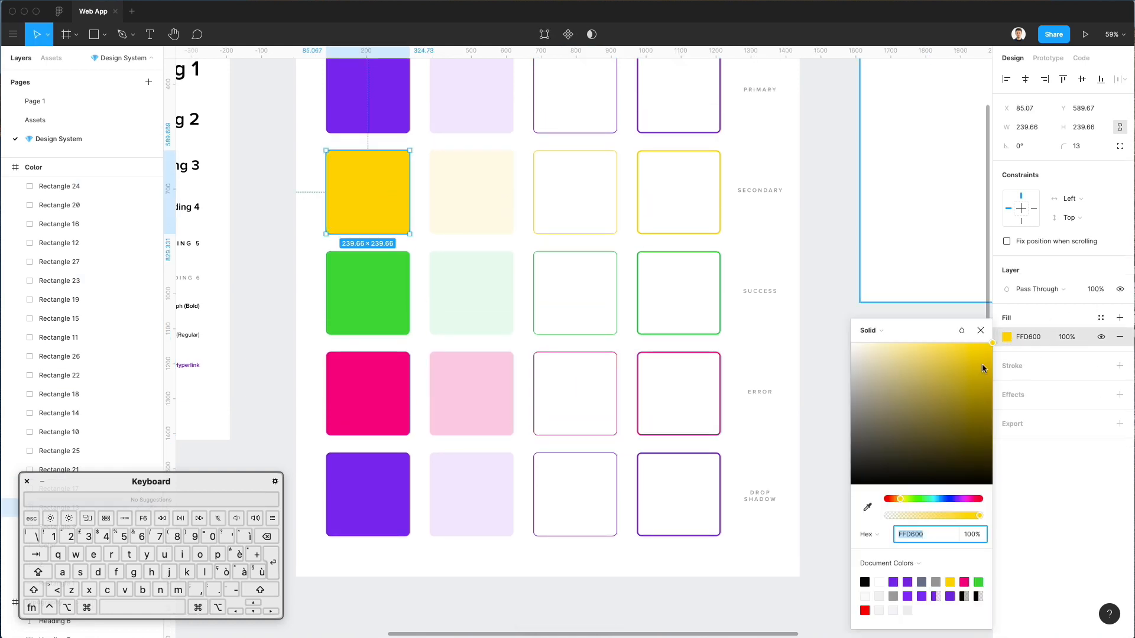
left_click_drag(901, 500, 897, 500)
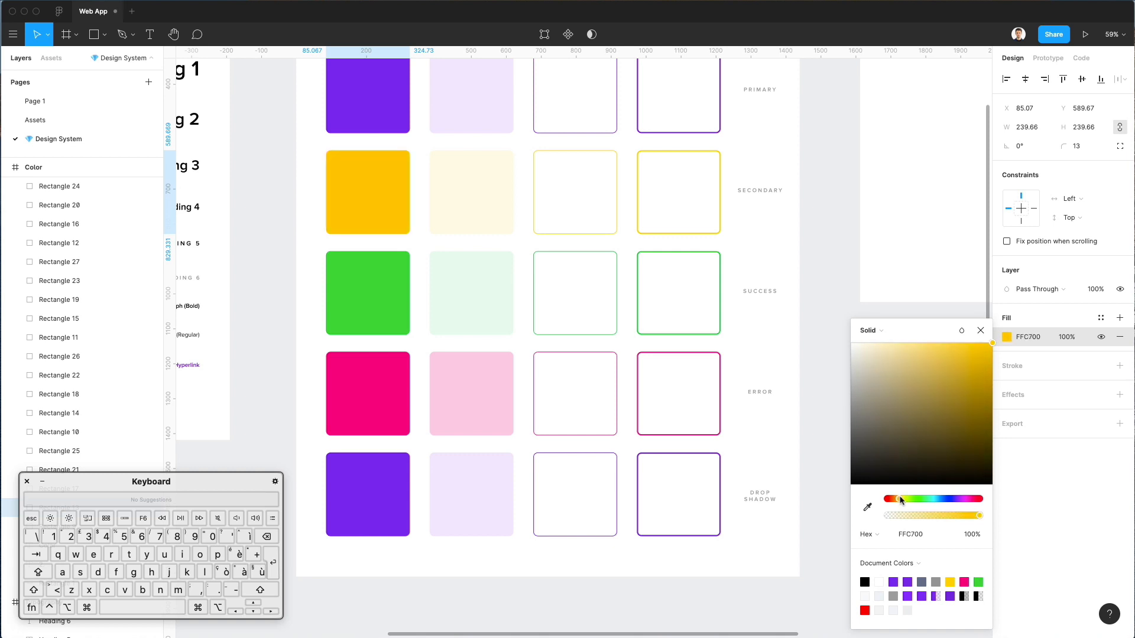
key("super+z")
left_click(992, 356)
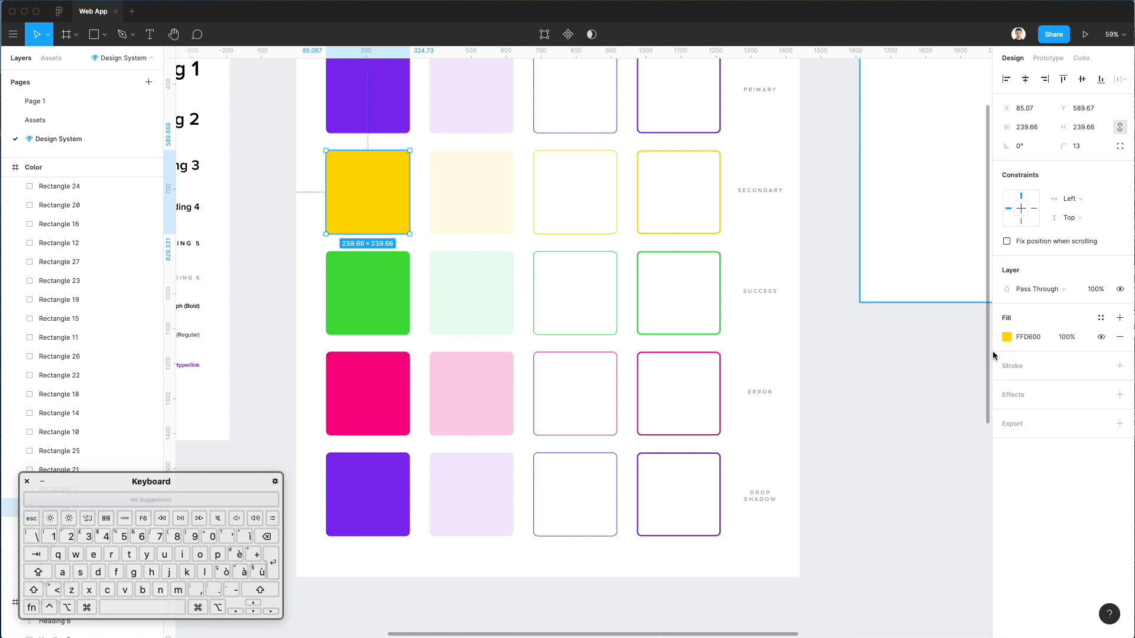
left_click(1007, 337)
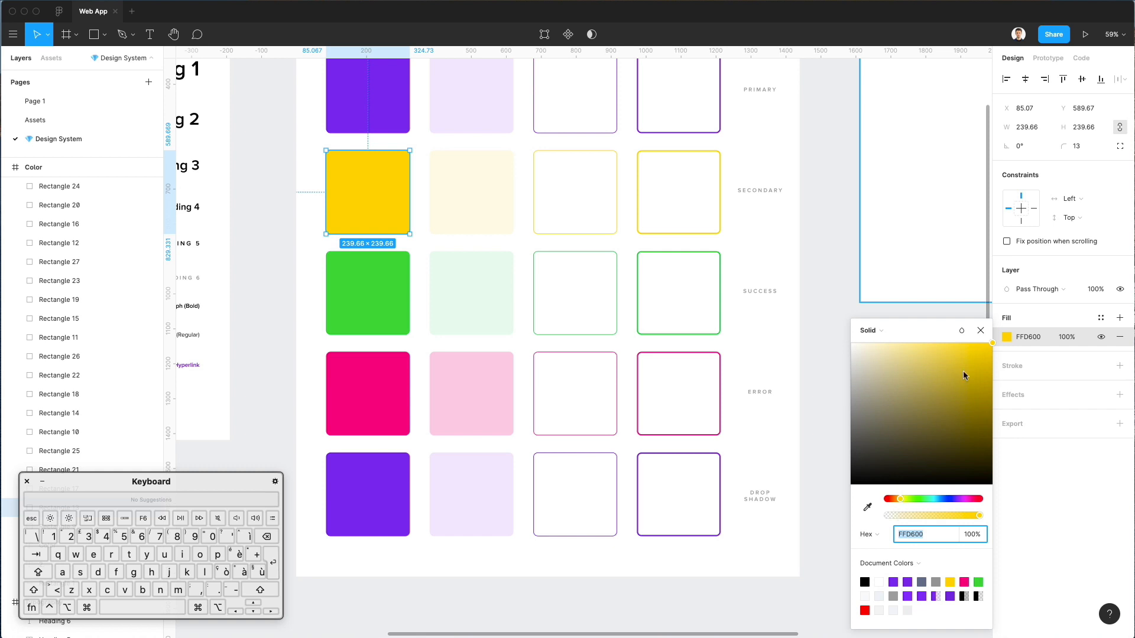
left_click_drag(990, 348, 1027, 348)
key("super+z")
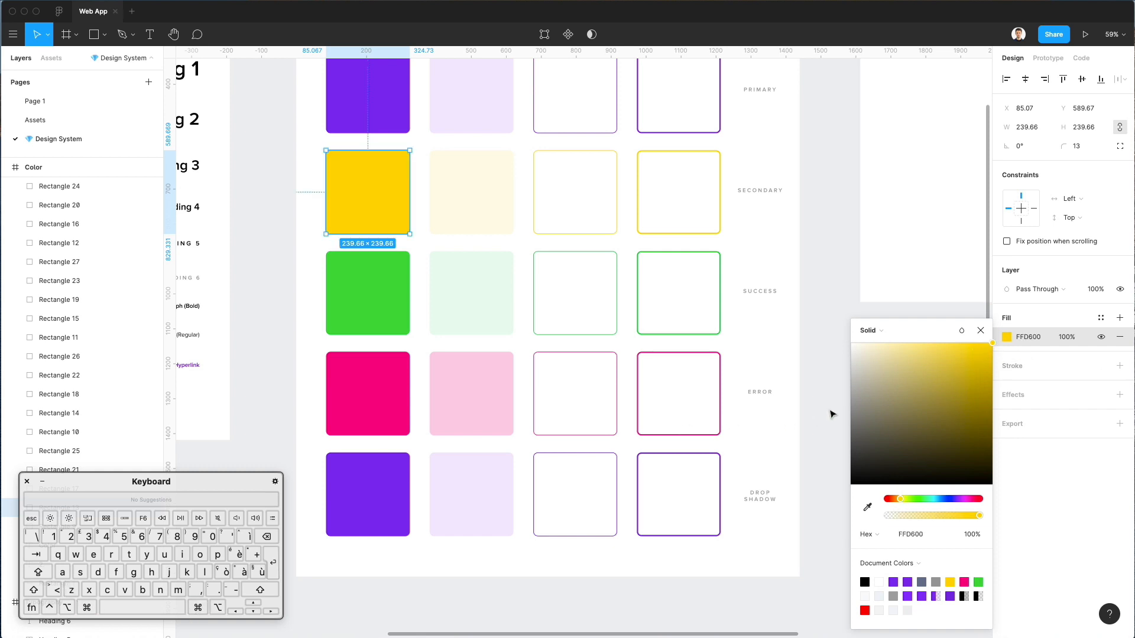
left_click(832, 414)
- Replace the mixed fills of all four Drop Shadow swatches with one shared 8301E9 fill at 10%
scroll(824, 410, "down", 2)
left_click(380, 452)
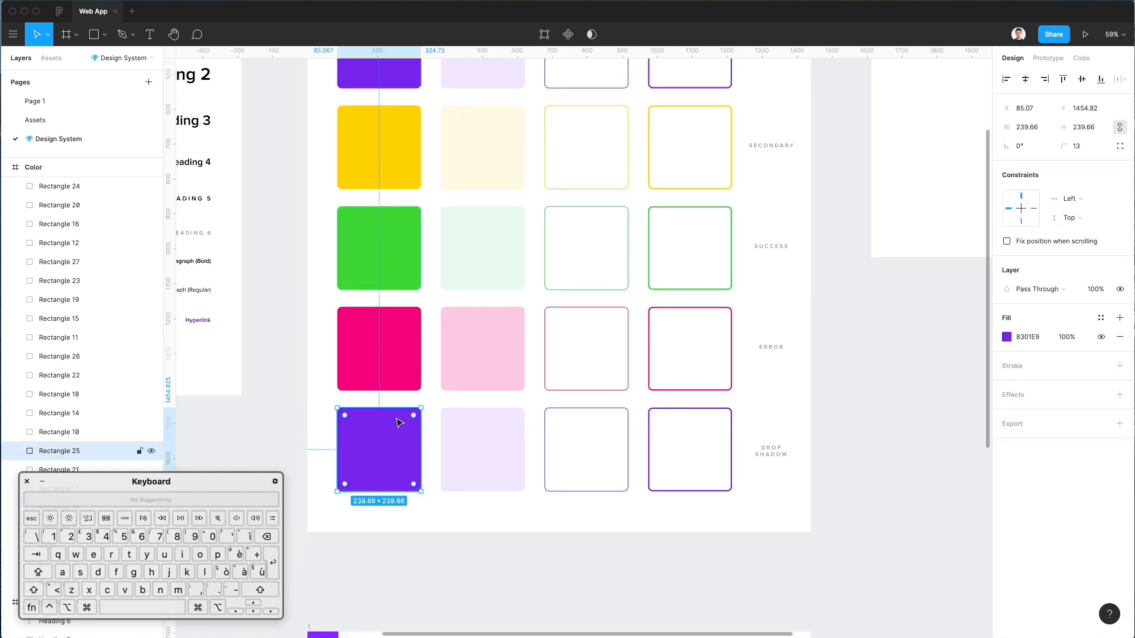
left_click(325, 414)
scroll(324, 414, "down", 1)
scroll(324, 414, "down", 2)
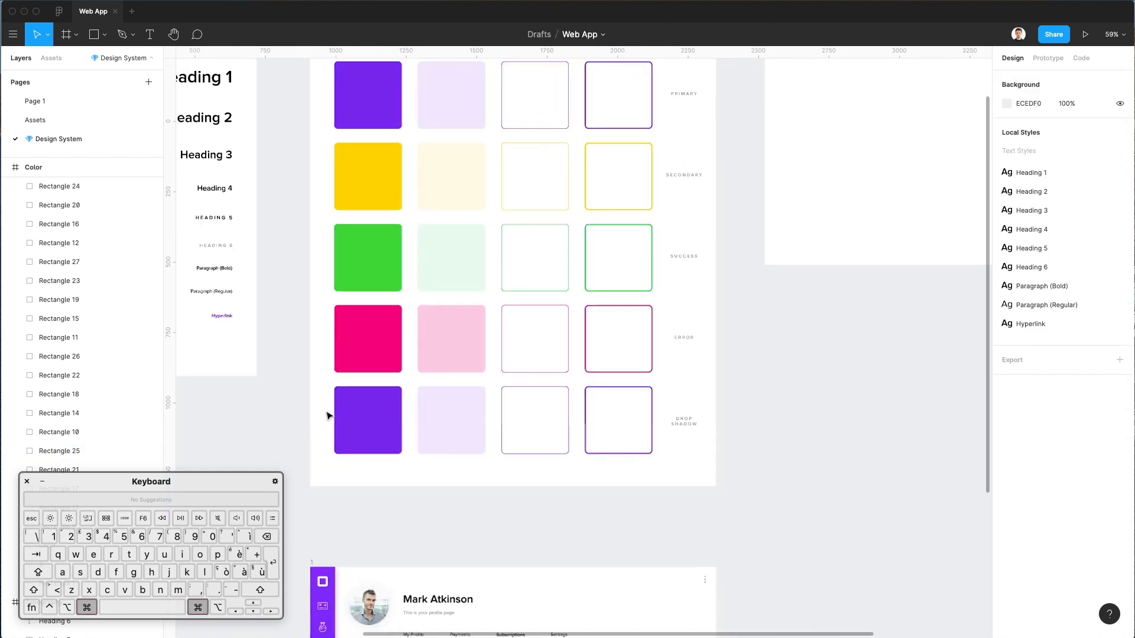
scroll(343, 415, "up", 5)
left_click(355, 419)
scroll(418, 425, "right", 2)
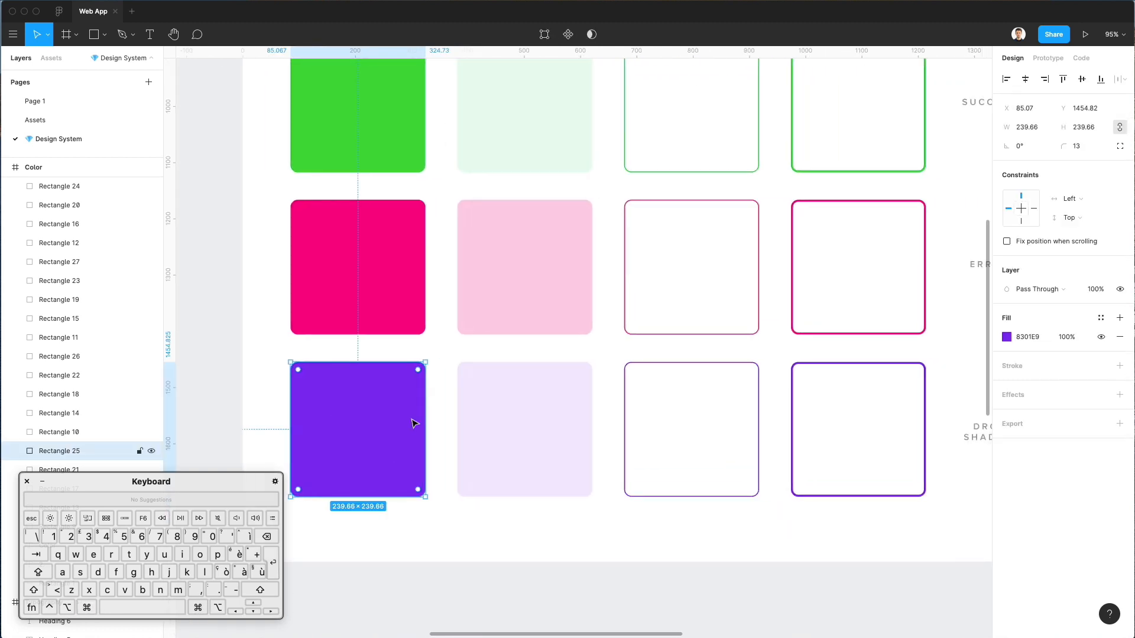
left_click_drag(369, 350, 910, 435)
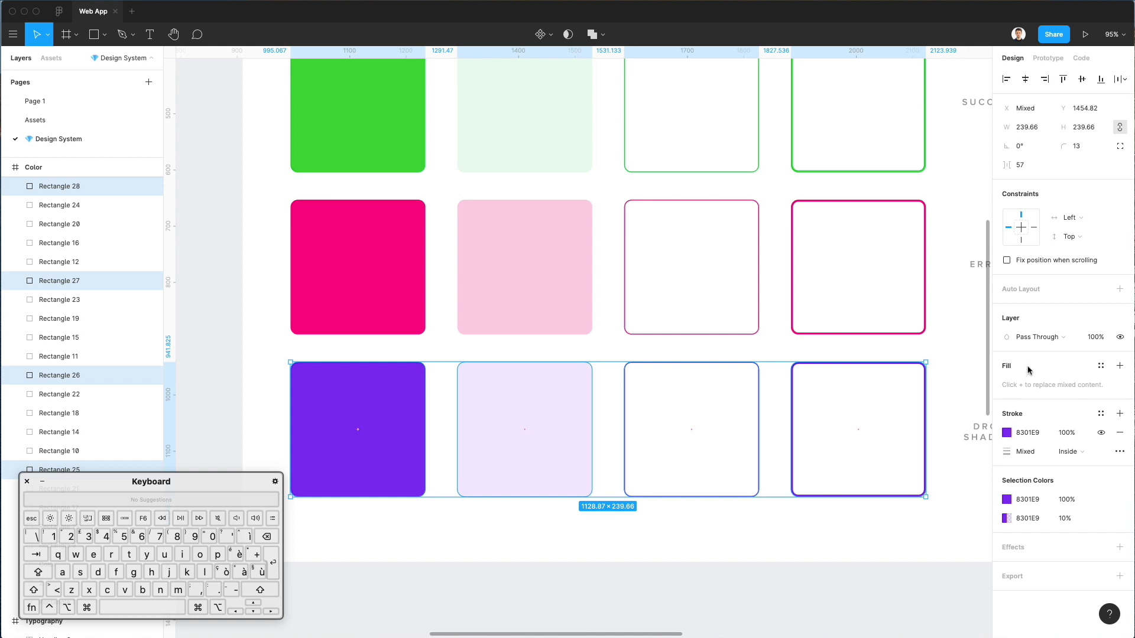
left_click(1120, 366)
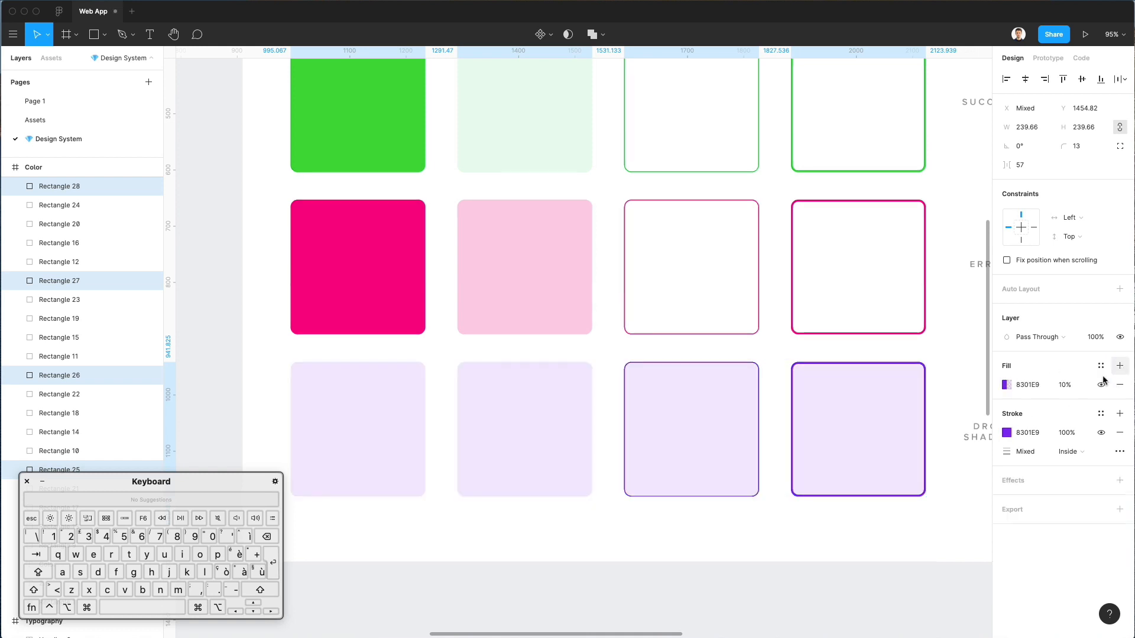
- Change the shared fill of the four Drop Shadow swatches to white, FFFFFF, at 100% opacity
left_click(1006, 385)
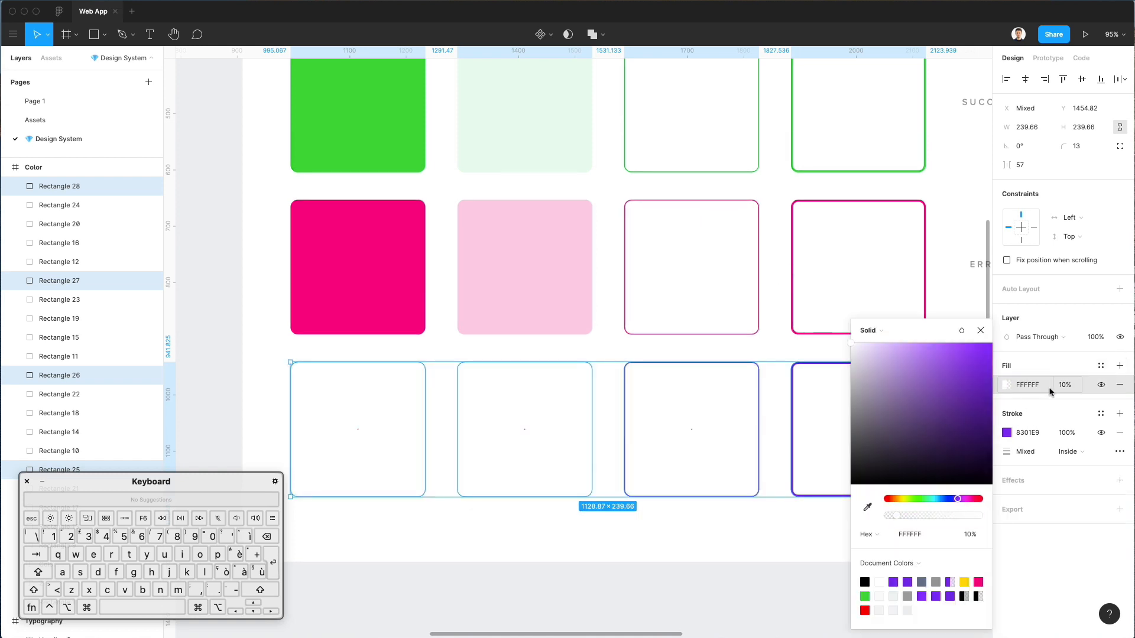
left_click(1073, 386)
key("shift+Up")
key("shift+Up")
key("shift+Up")
key("shift+Up")
key("shift+Up")
key("shift+Up")
key("shift+Up")
key("shift+Up")
key("shift+Up")
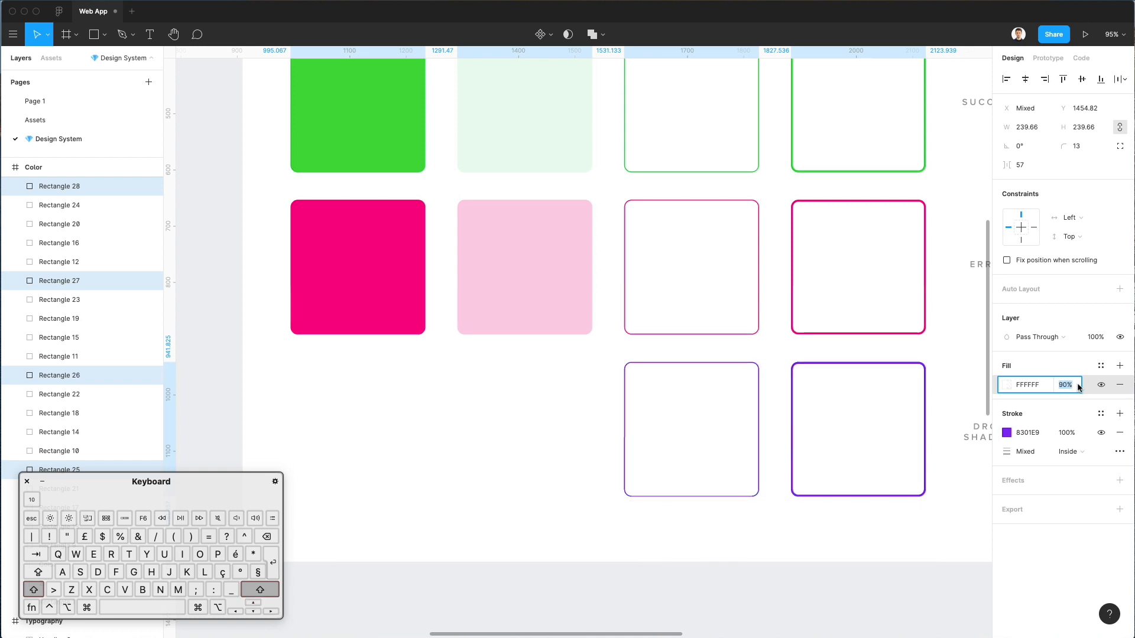
- Remove the strokes from the four Drop Shadow swatches and give them a Drop Shadow effect with a blur of 24
left_click(1120, 433)
left_click(1024, 448)
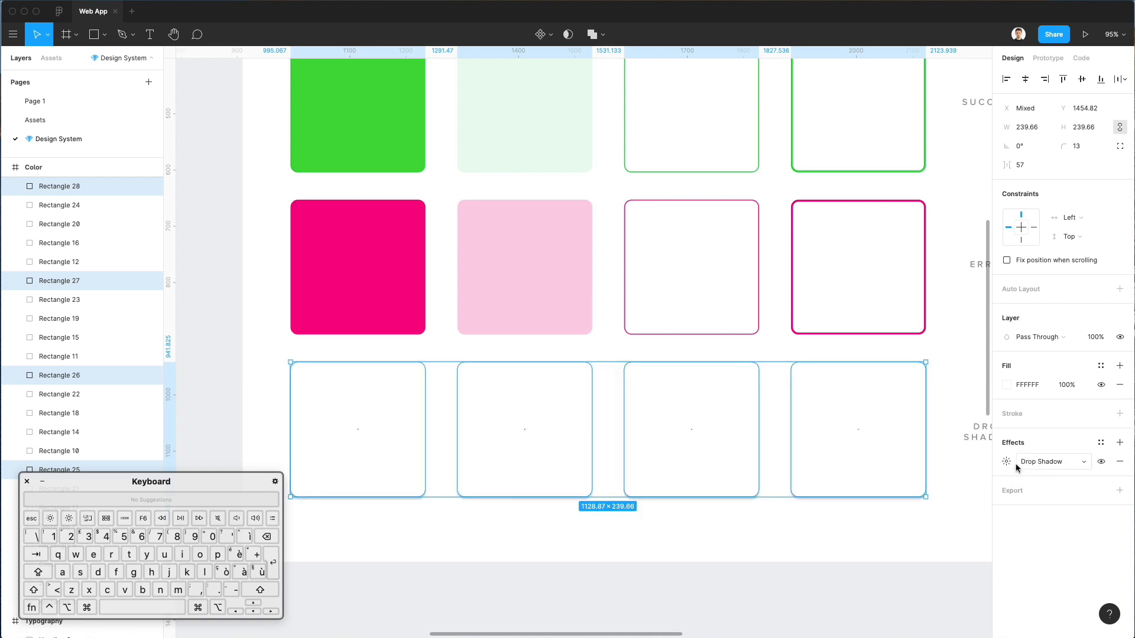
left_click(1007, 461)
left_click(955, 492)
key("shift+Up")
key("shift+Up")
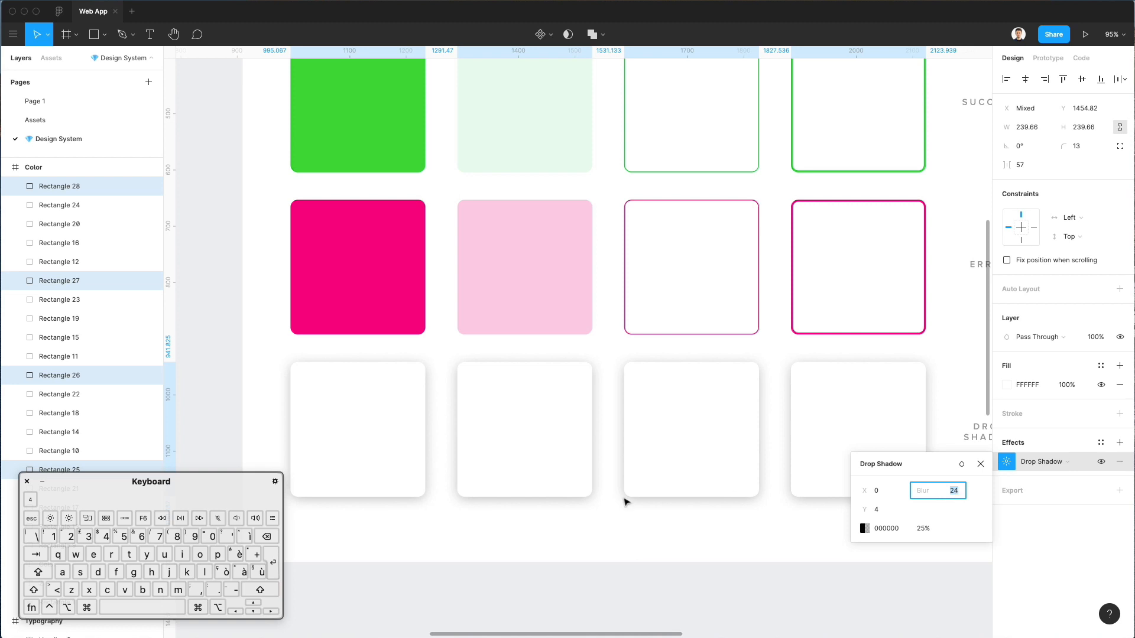
left_click(578, 528)
- Set the drop shadow opacity of the first swatch in the Drop Shadow row to 75%
left_click(337, 425)
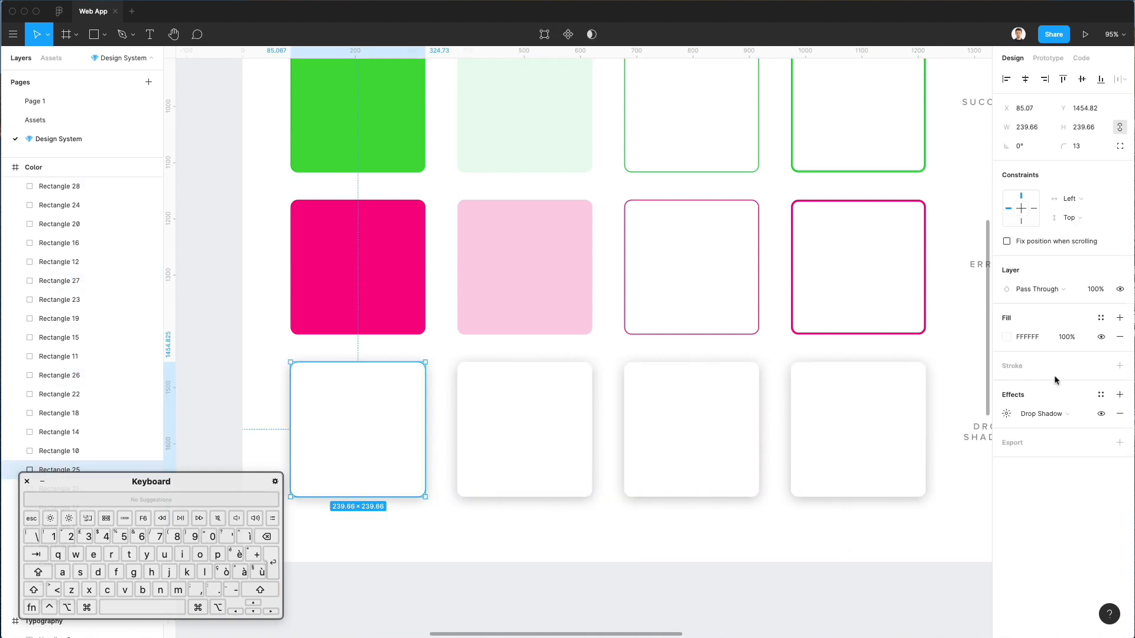
left_click(1007, 414)
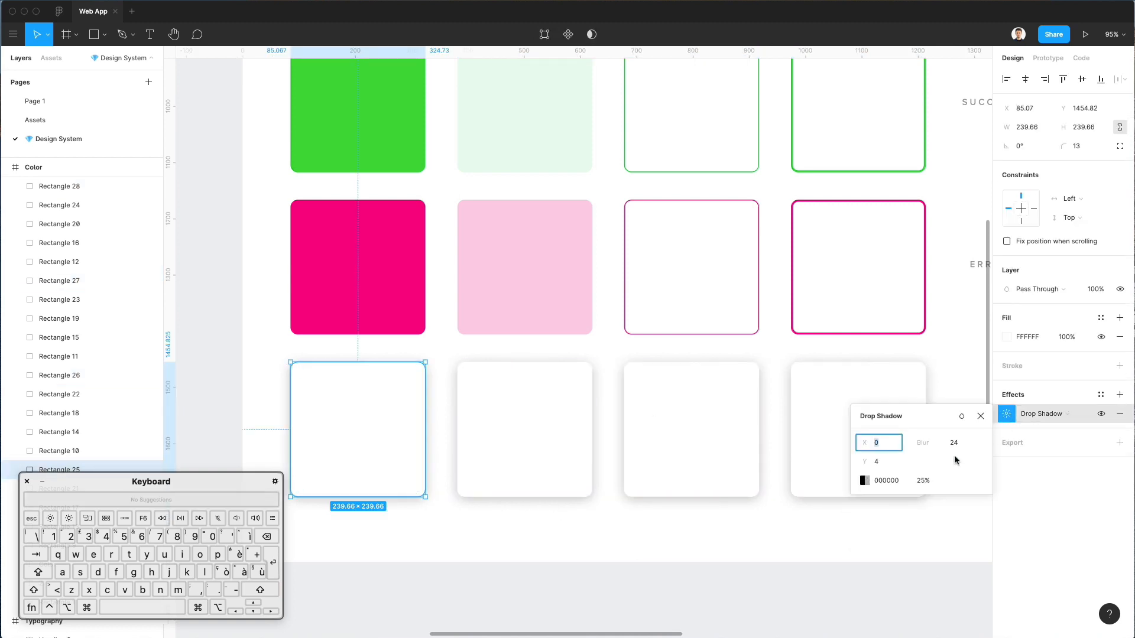
left_click(927, 480)
key("shift+Up")
key("shift+Up")
key("shift+Up")
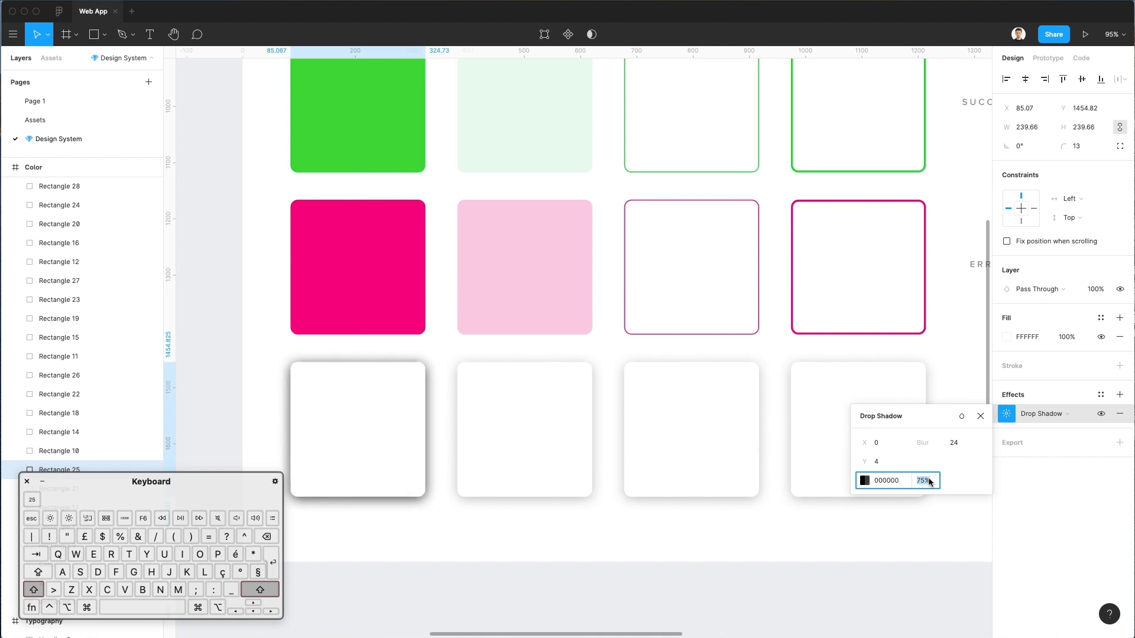
- Raise the second Drop Shadow swatch's shadow opacity to a level between those of the first and third swatches
left_click(558, 406)
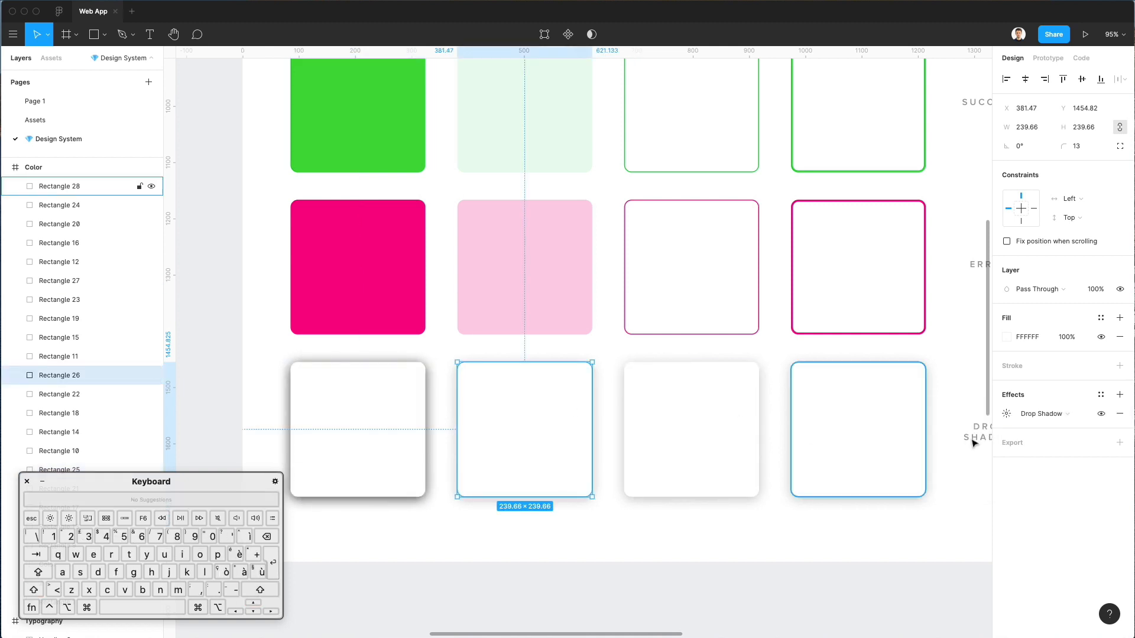
left_click(1006, 414)
left_click(923, 480)
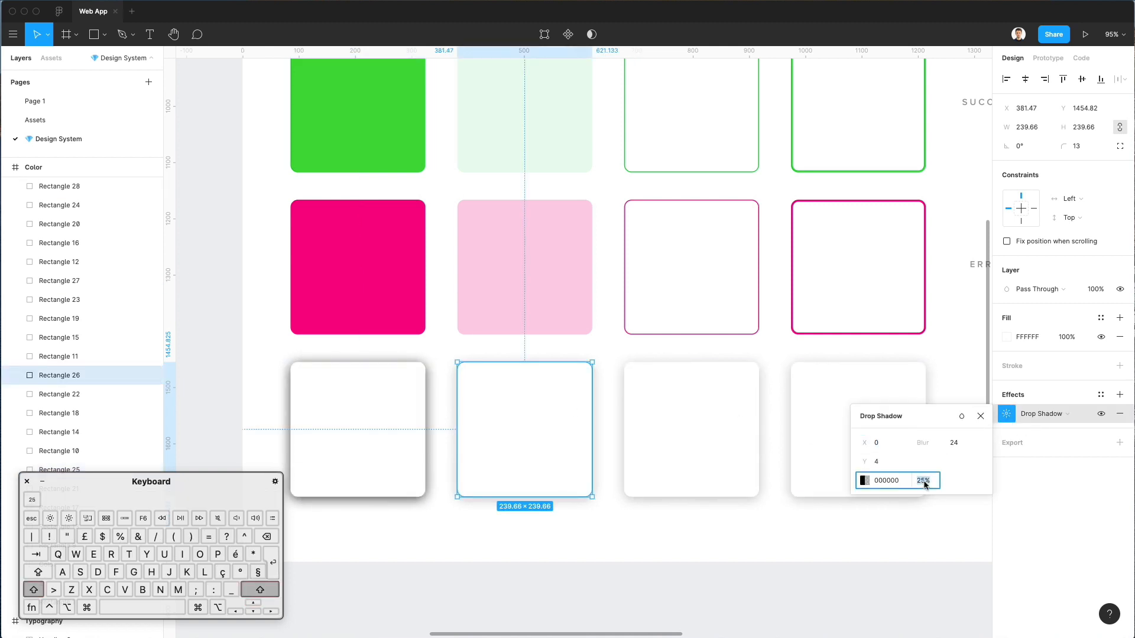
key("shift+Up")
key("shift+Up")
key("shift+Up")
key("Down")
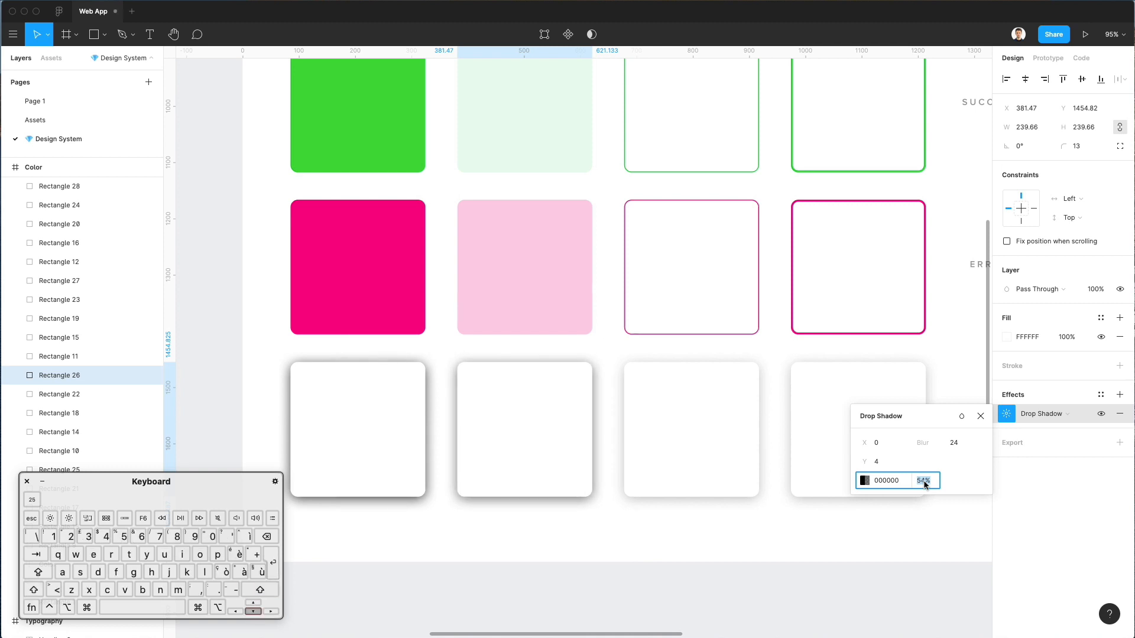
key("Up")
key("Up")
key("Up")
key("Up")
key("Up")
key("Up")
key("Up")
key("Up")
key("shift+Down")
key("Up")
left_click(610, 406)
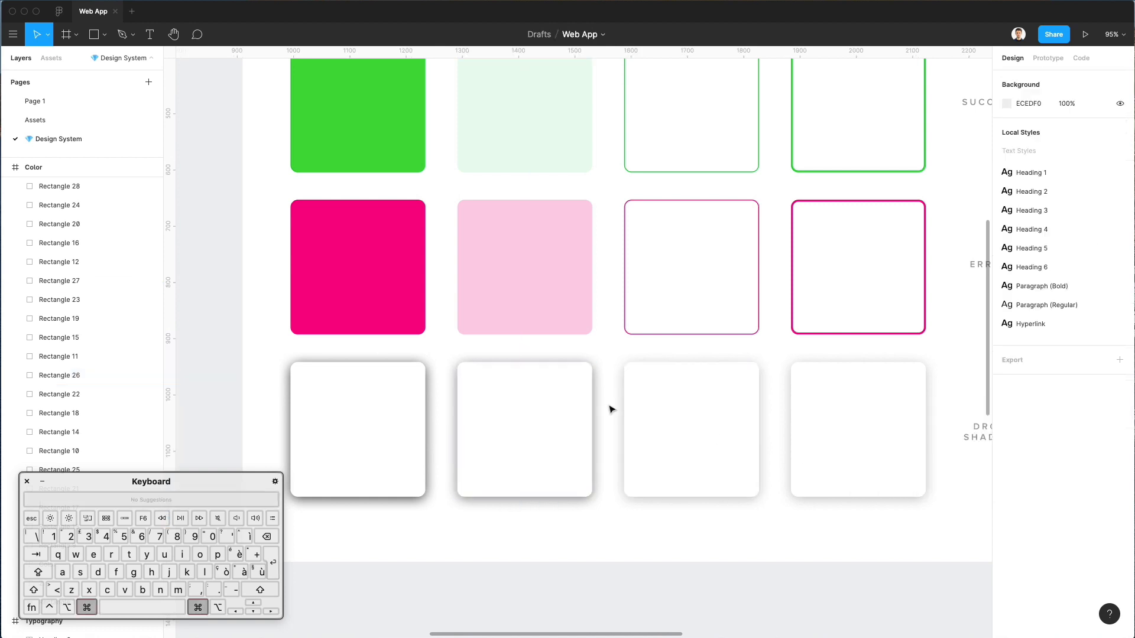
- Set the drop shadow opacity of the fourth swatch in the Drop Shadow row to 14%
left_click(739, 412)
left_click(907, 437)
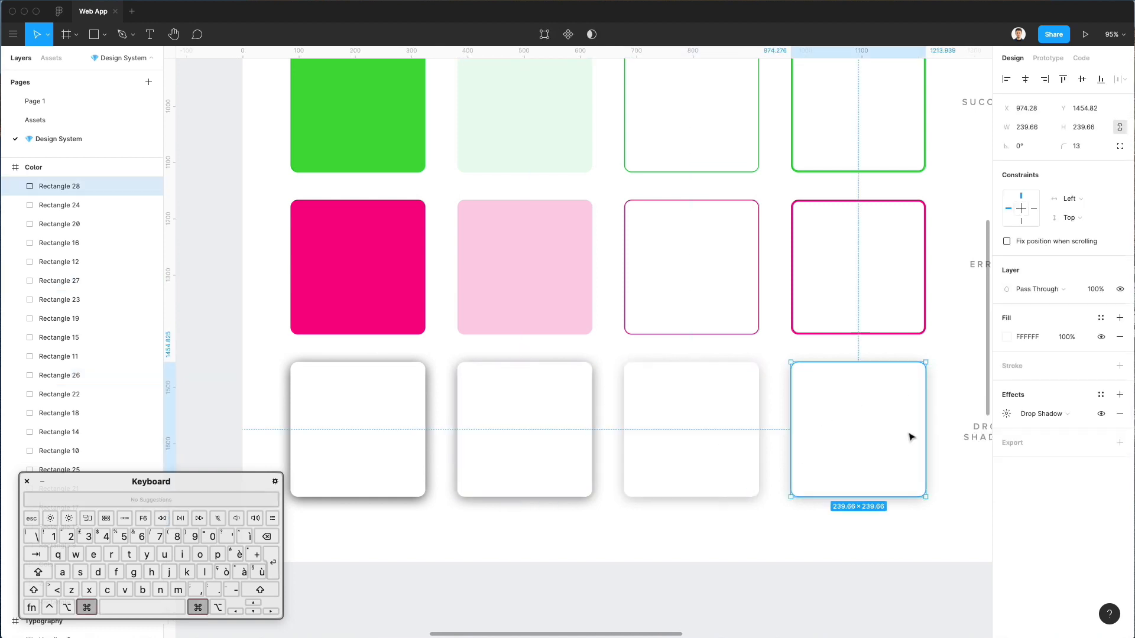
left_click(1007, 413)
left_click(934, 481)
key("shift+Down")
key("Down")
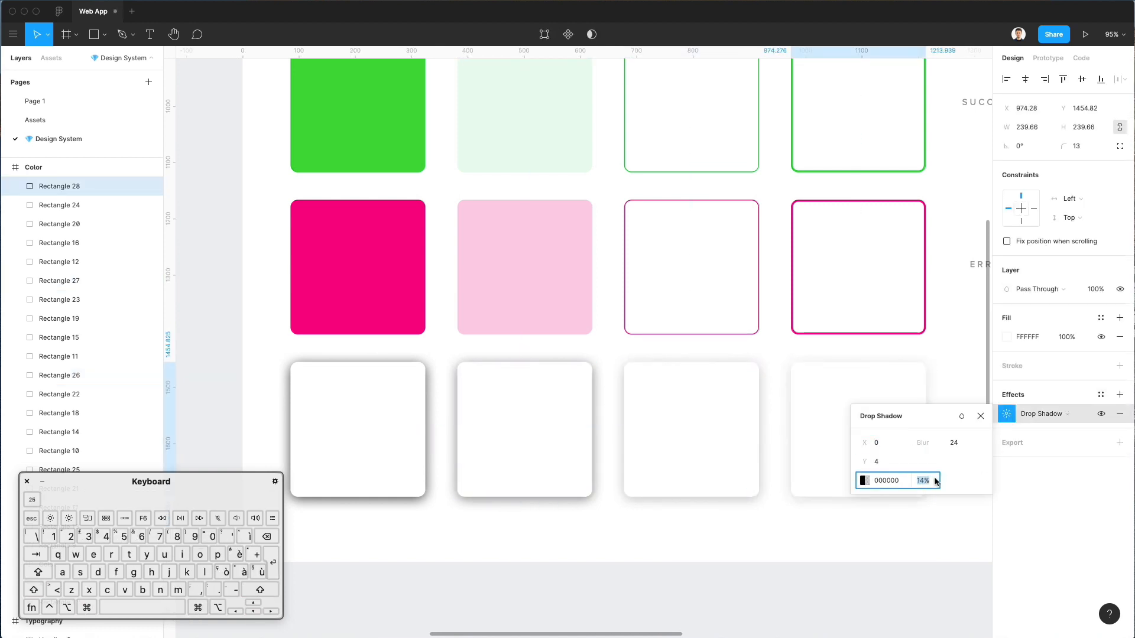
left_click(742, 549)
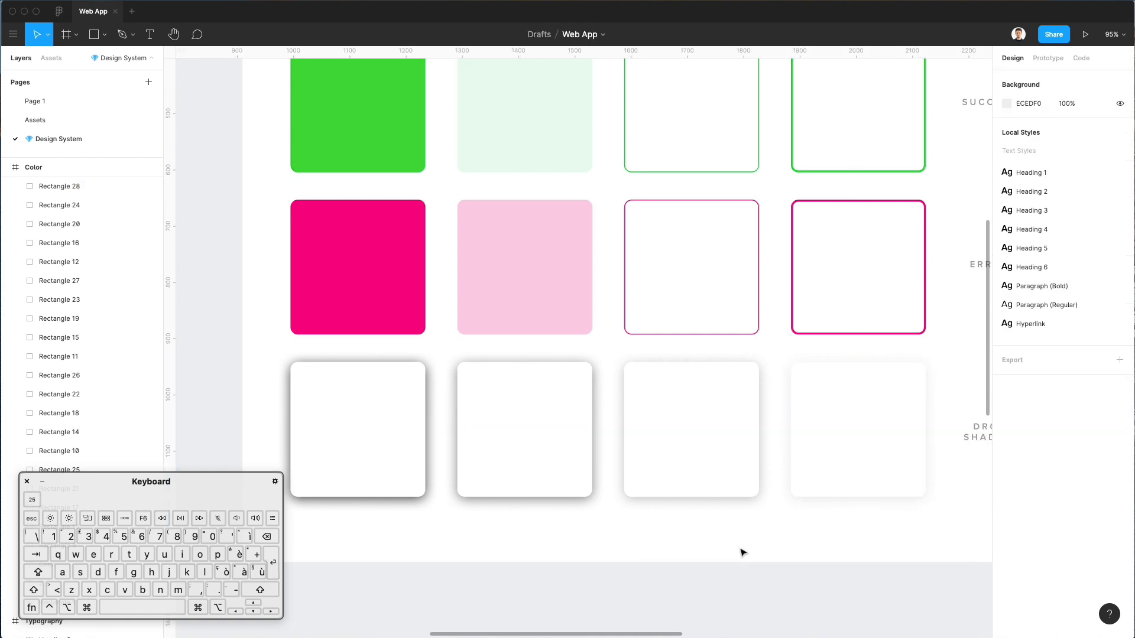
- Review the Color section's swatch rows alongside the Typography section and the subscription plans mockup
scroll(742, 550, "down", 5)
scroll(733, 545, "down", 3)
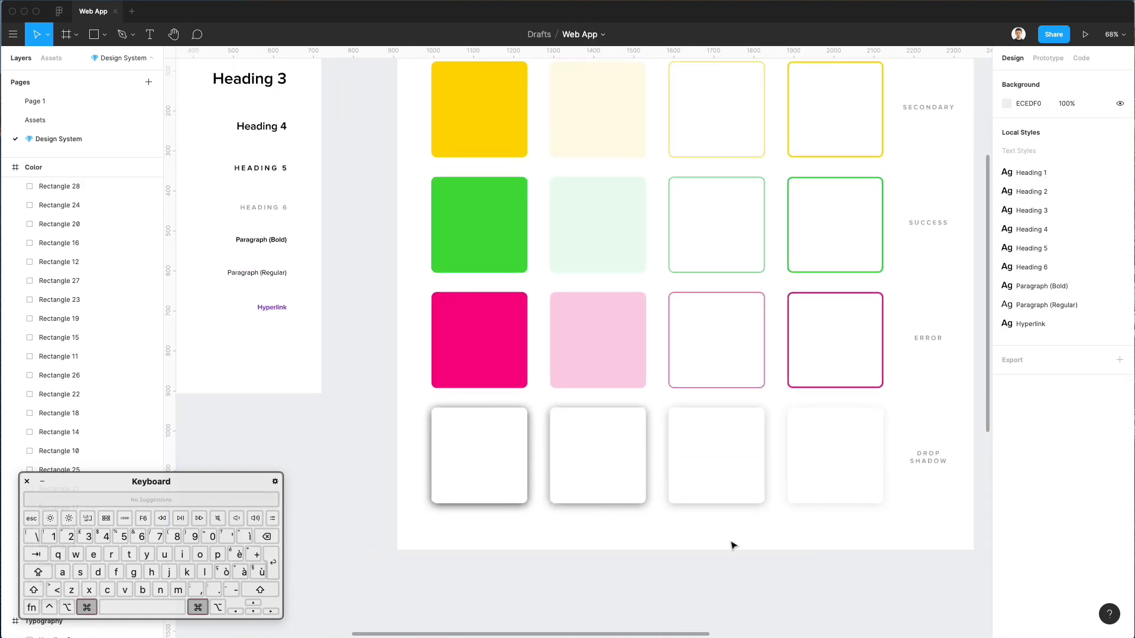
scroll(731, 548, "up", 2)
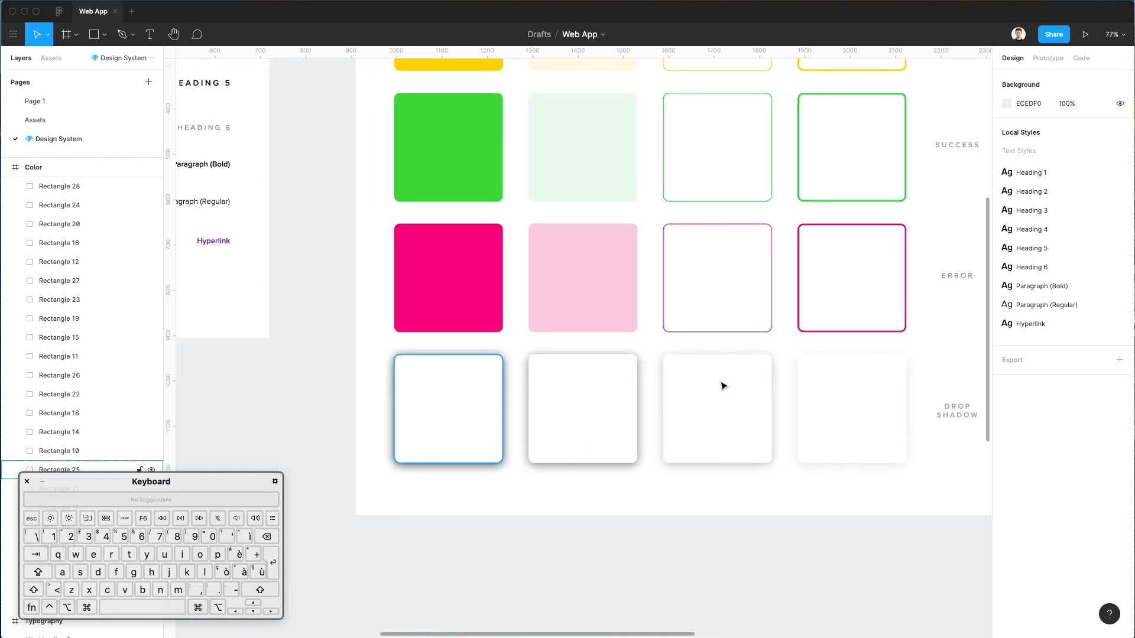
scroll(549, 435, "right", 3)
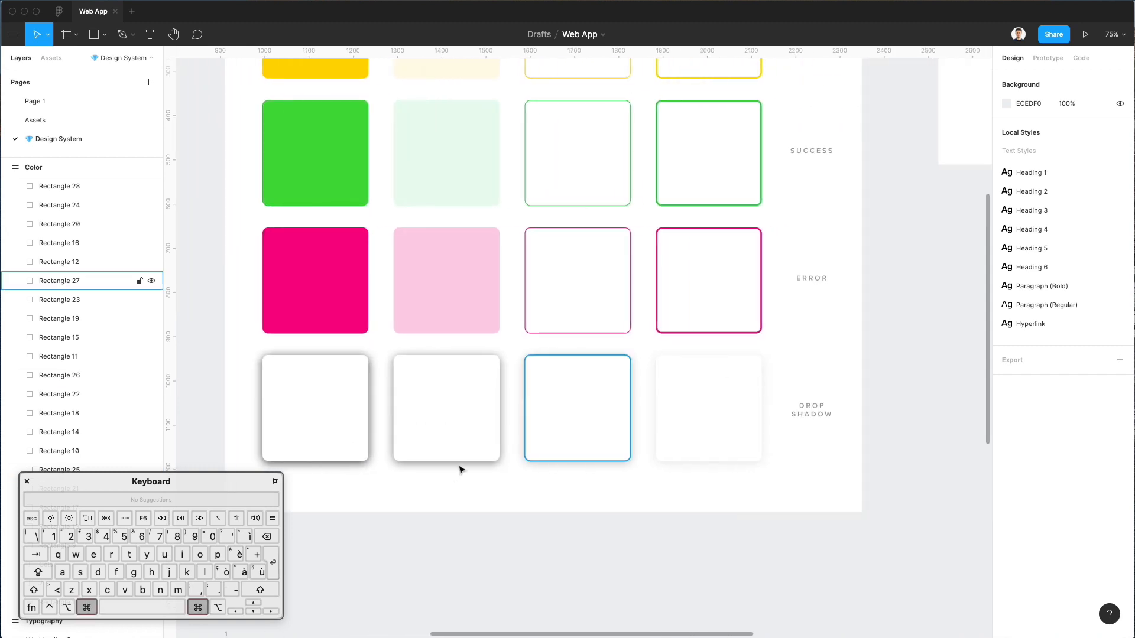
scroll(516, 502, "down", 2)
scroll(516, 502, "up", 1)
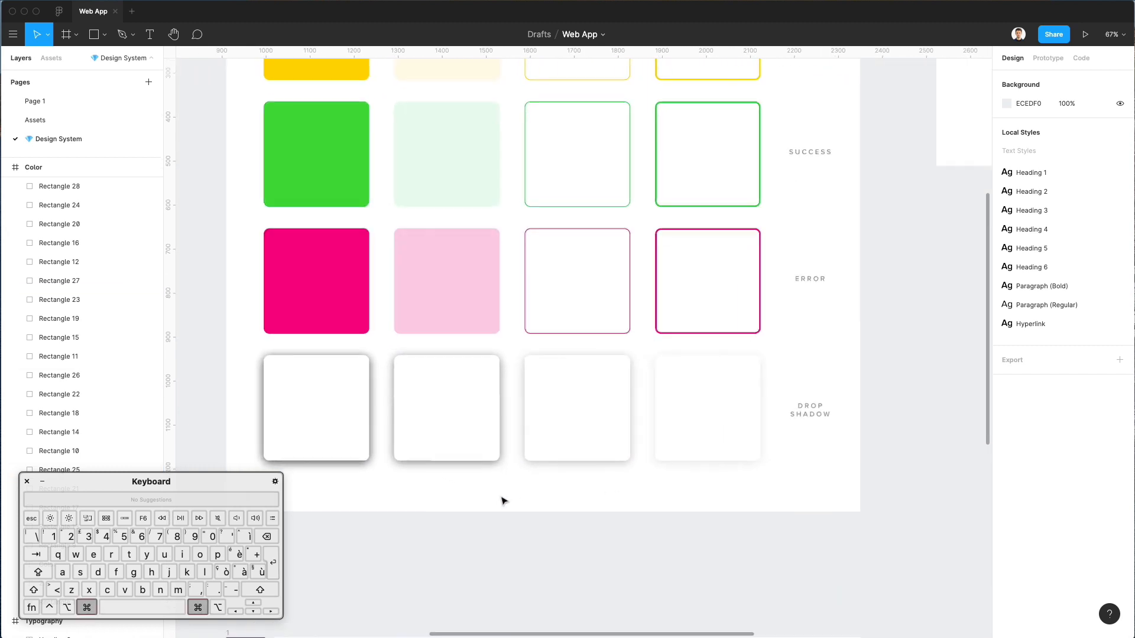
scroll(368, 484, "down", 3)
scroll(367, 484, "down", 2)
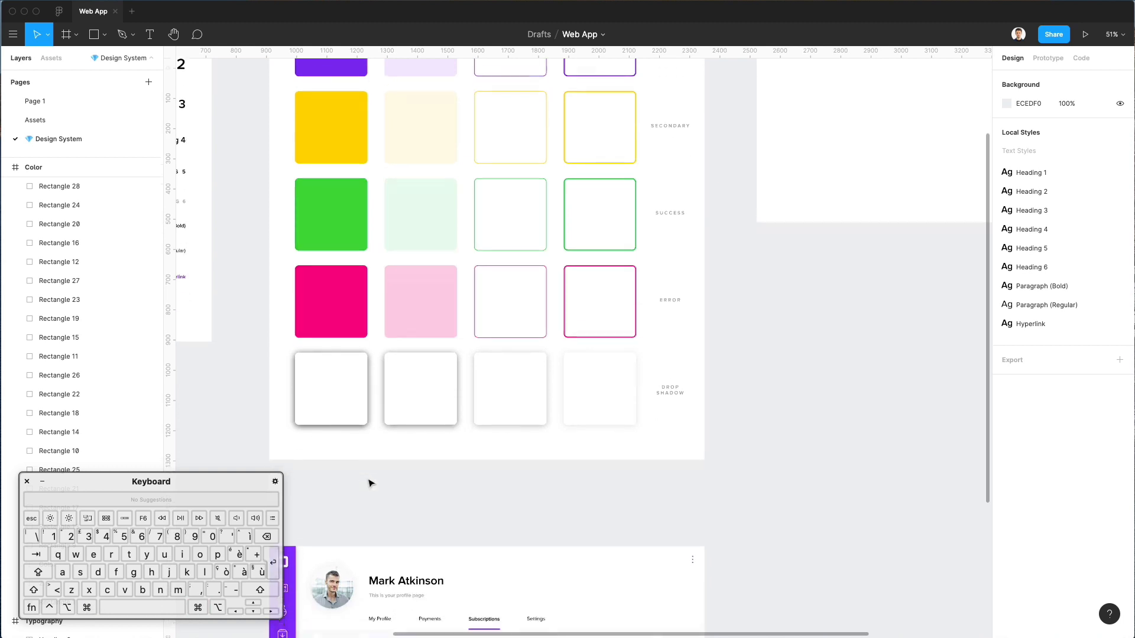
scroll(368, 483, "down", 5)
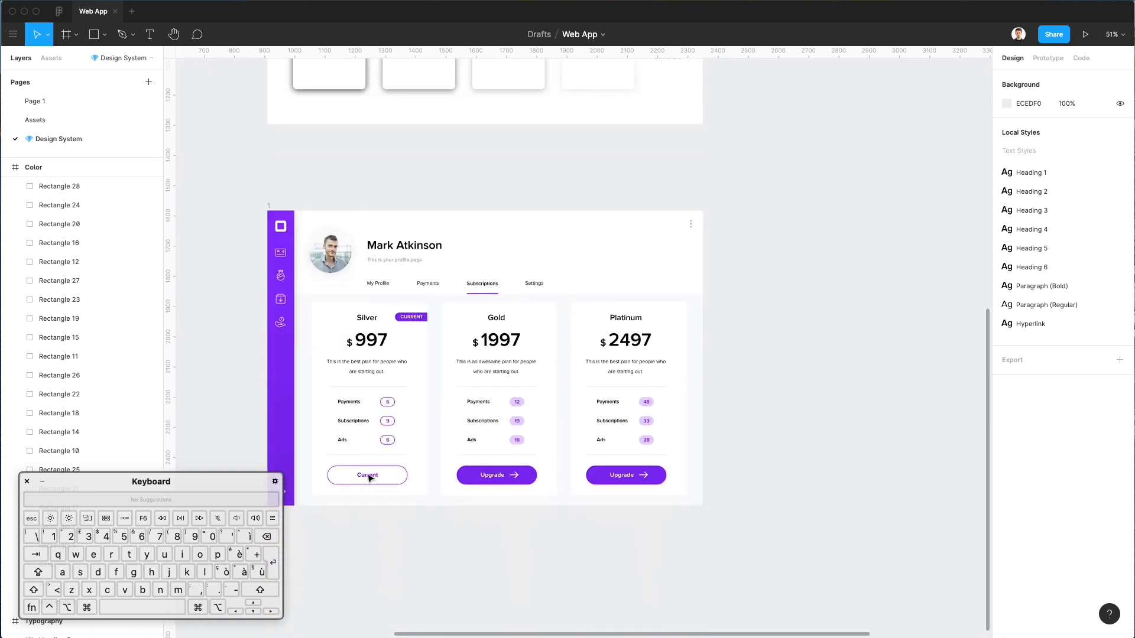
scroll(366, 363, "left", 3)
scroll(365, 363, "up", 2)
scroll(365, 363, "up", 10)
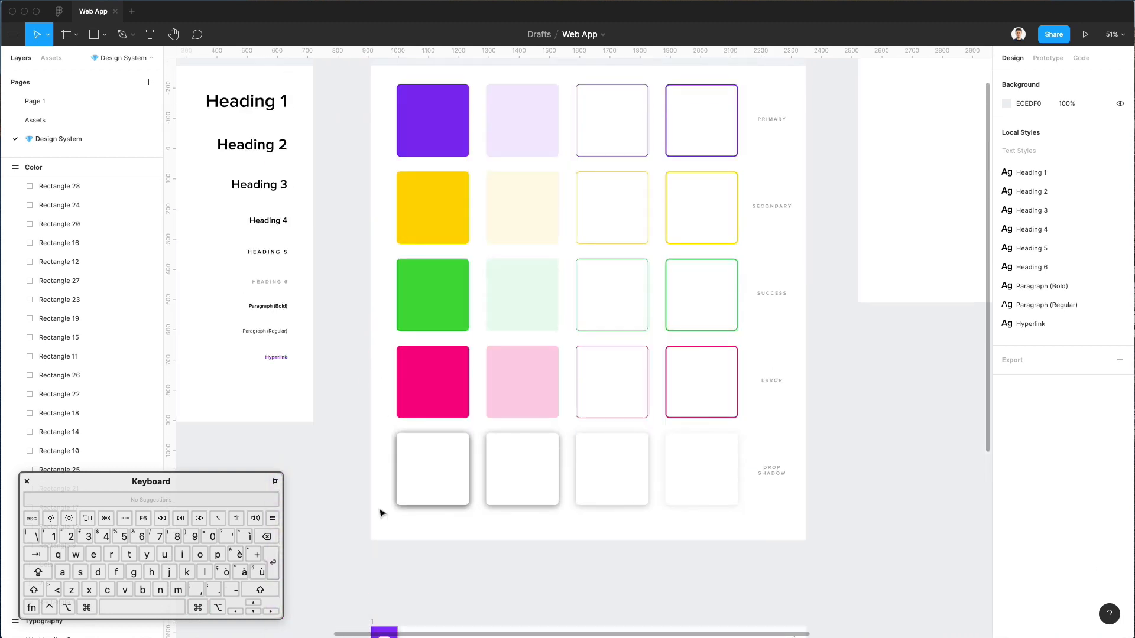
scroll(367, 499, "left", 1)
scroll(357, 494, "up", 2)
scroll(349, 489, "left", 2)
scroll(349, 490, "up", 1)
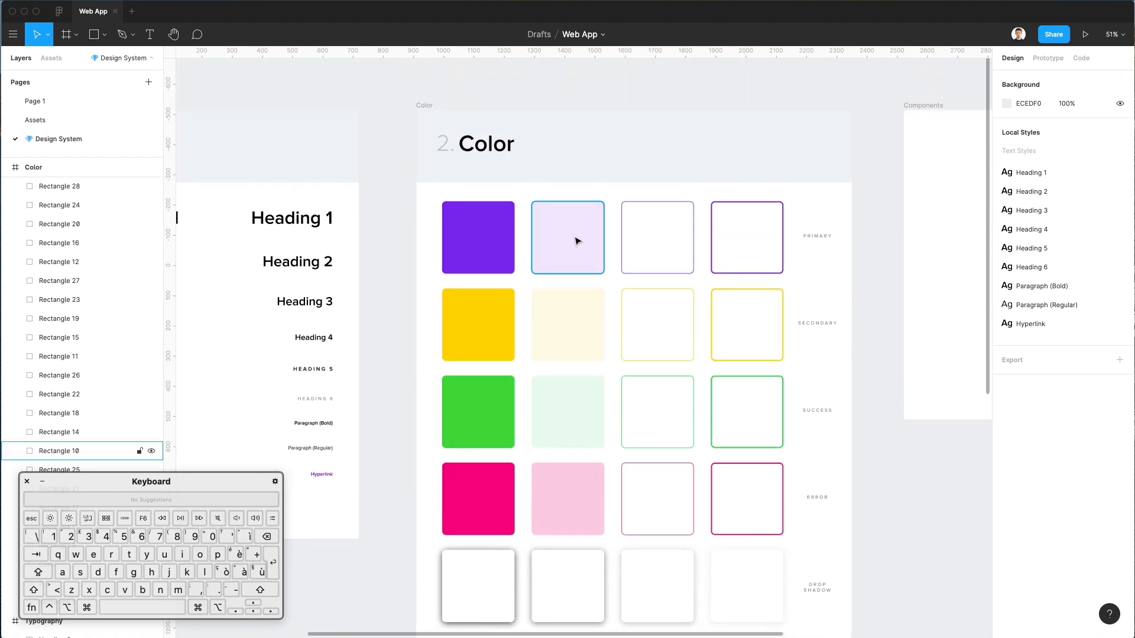
scroll(574, 245, "down", 4)
scroll(522, 137, "left", 2)
scroll(521, 137, "down", 1)
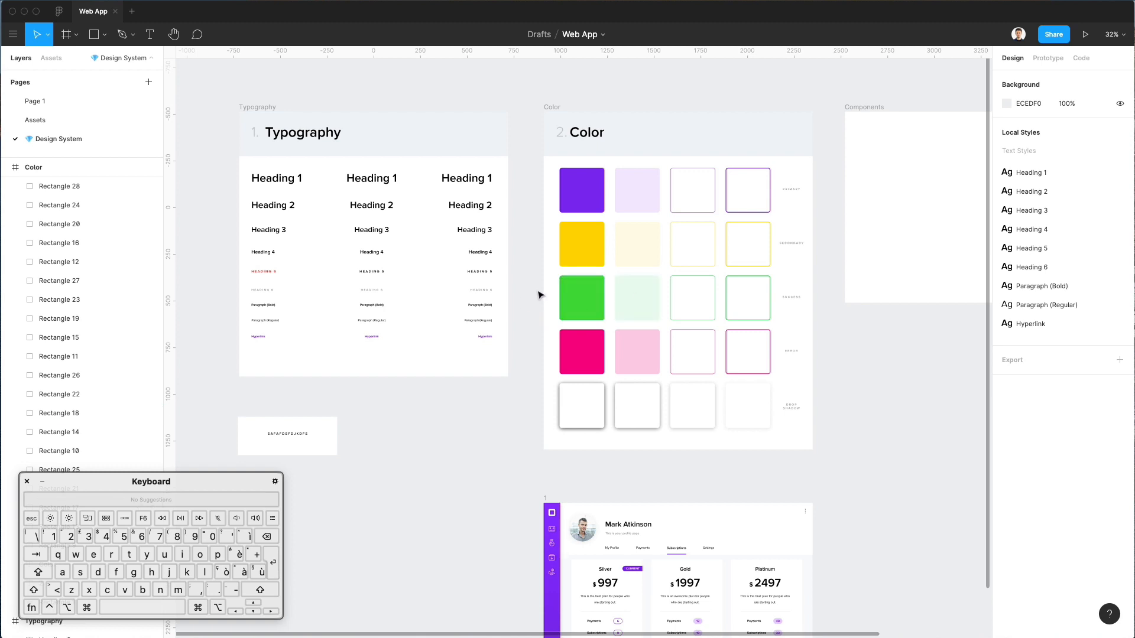
- Lighten the fill of the solid Secondary swatch to the softer yellow FFE872
scroll(520, 317, "up", 3)
scroll(520, 316, "up", 2)
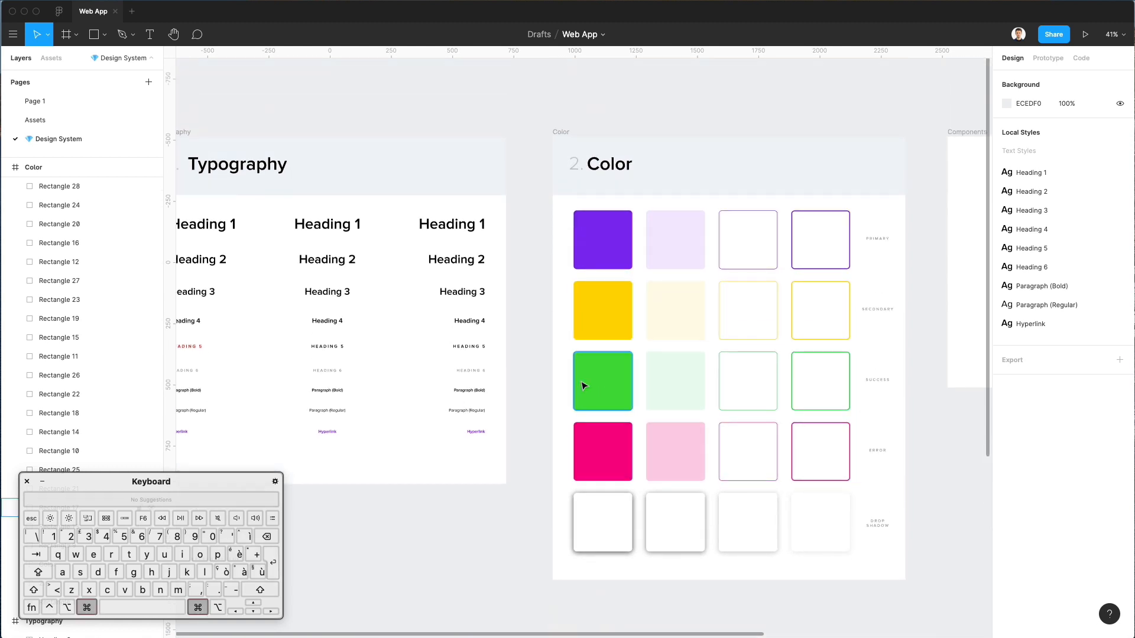
left_click(581, 300, "super")
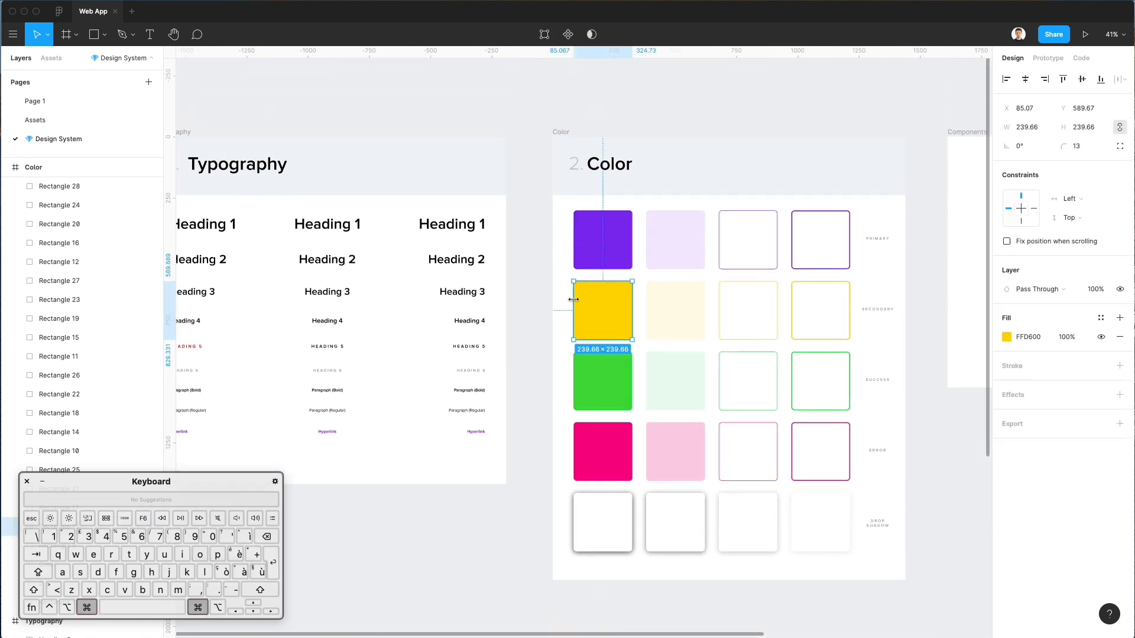
left_click(1005, 339)
left_click_drag(991, 344, 928, 327)
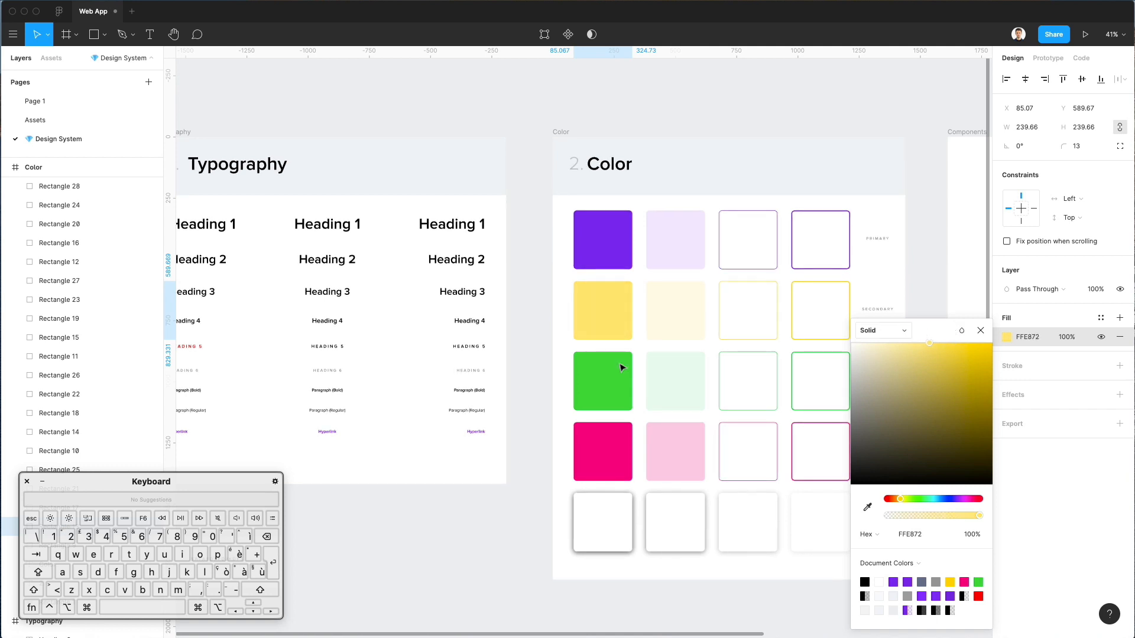
left_click(534, 342)
- Compare the lightened Secondary swatch with the other color rows and the subscription plans mockup
scroll(533, 343, "down", 3)
scroll(535, 344, "down", 2)
scroll(539, 334, "down", 3)
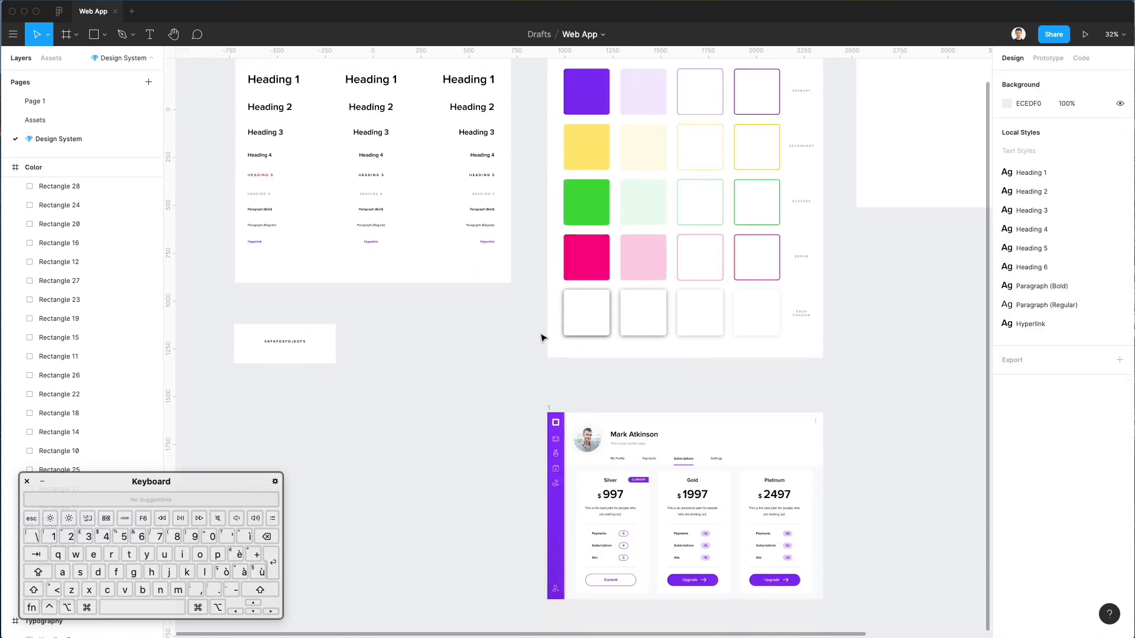
scroll(539, 334, "up", 4)
scroll(620, 286, "up", 5)
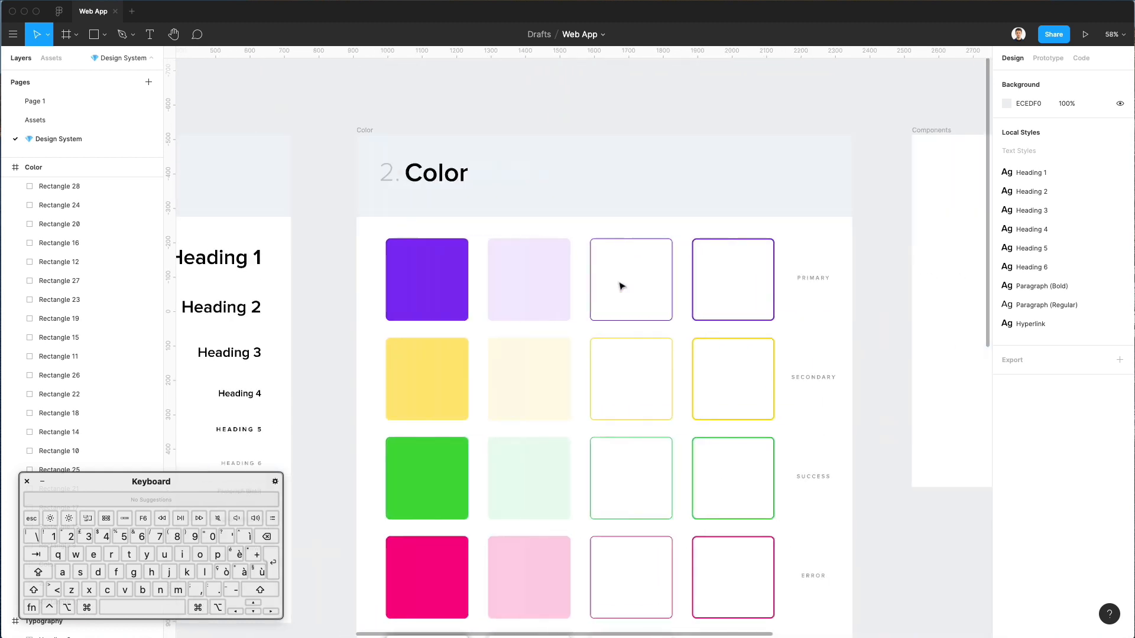
scroll(620, 287, "up", 2)
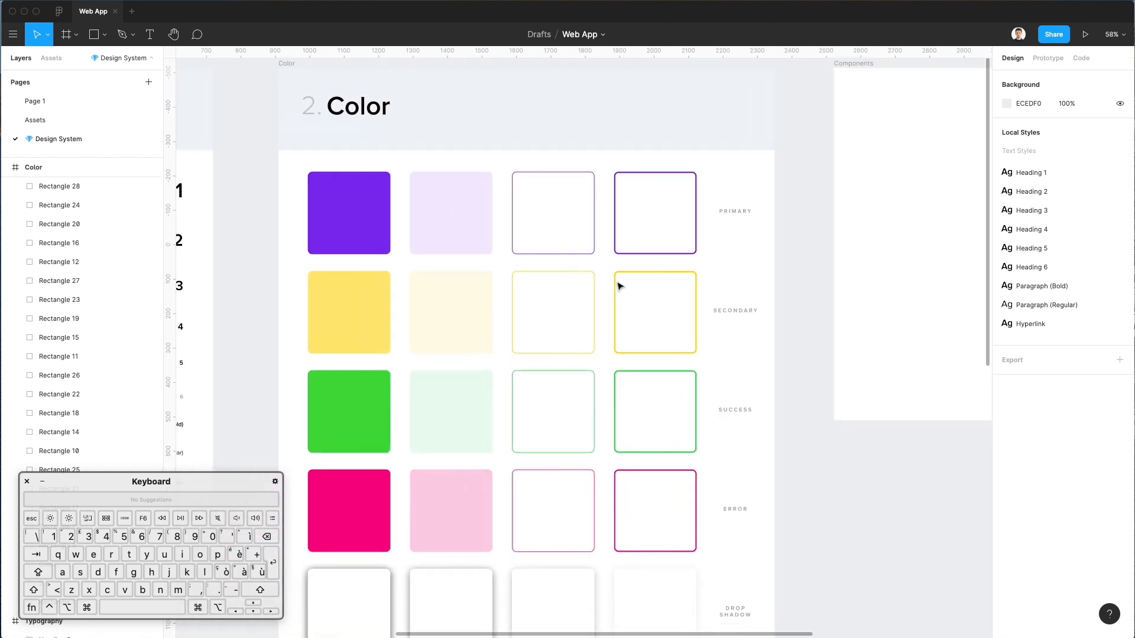
left_click(349, 203)
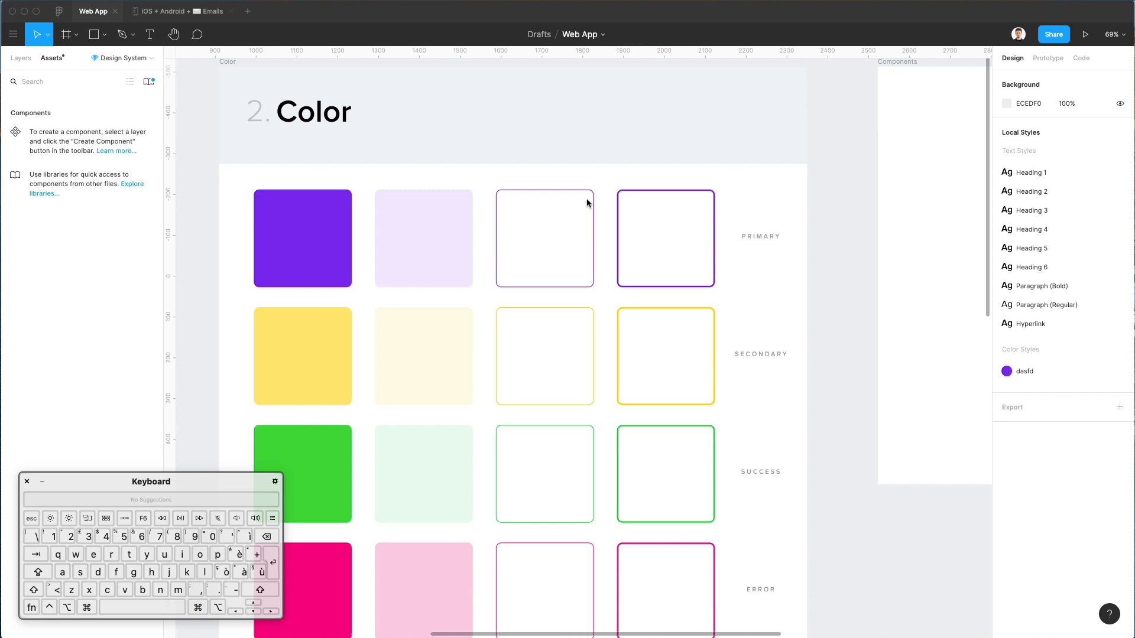
scroll(586, 203, "up", 1)
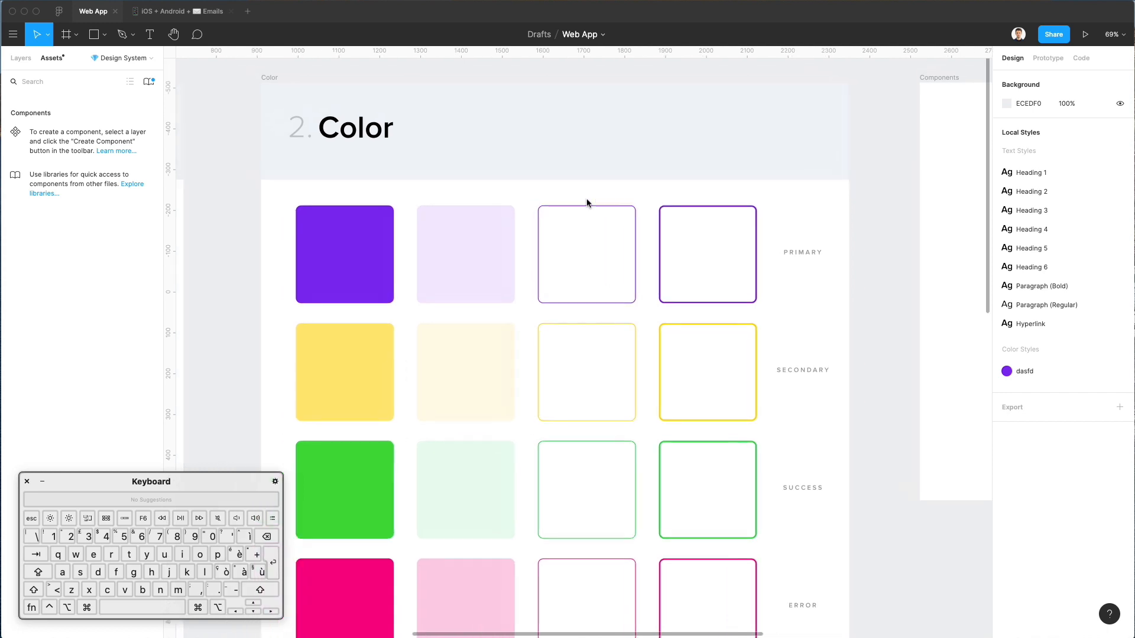
scroll(586, 203, "up", 2)
scroll(587, 198, "down", 1)
scroll(428, 268, "down", 3)
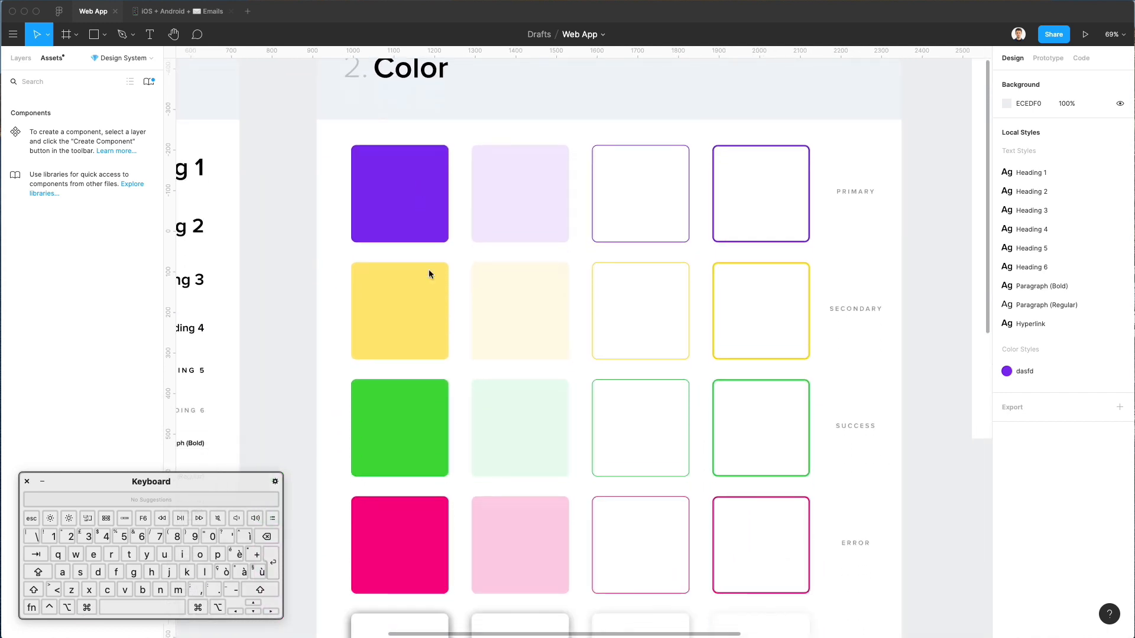
scroll(429, 270, "up", 2)
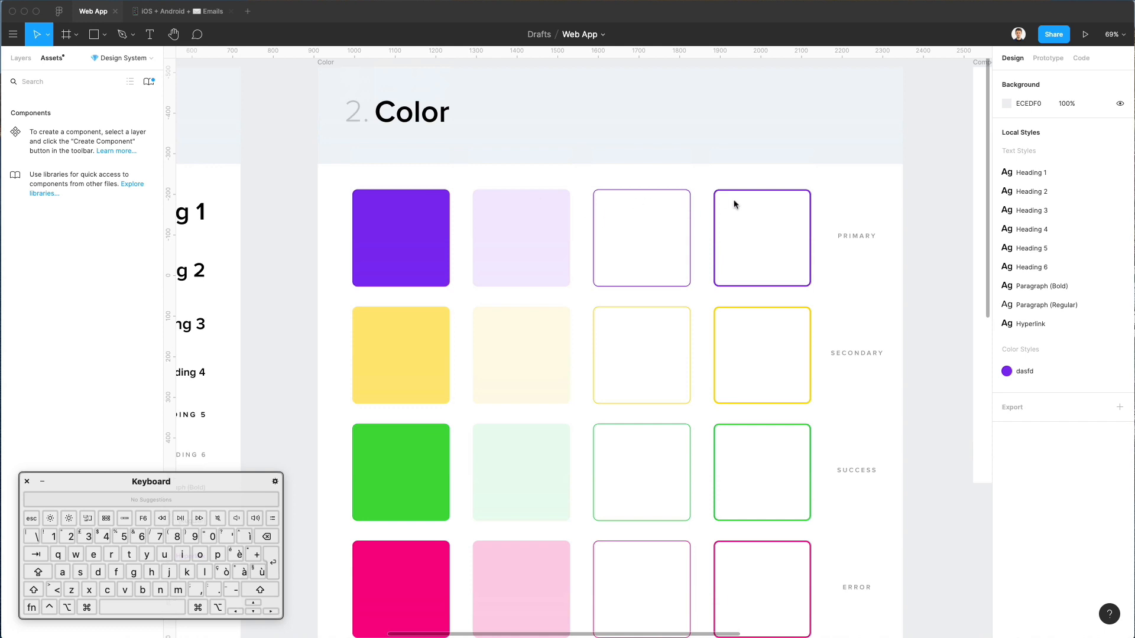
scroll(738, 267, "down", 3)
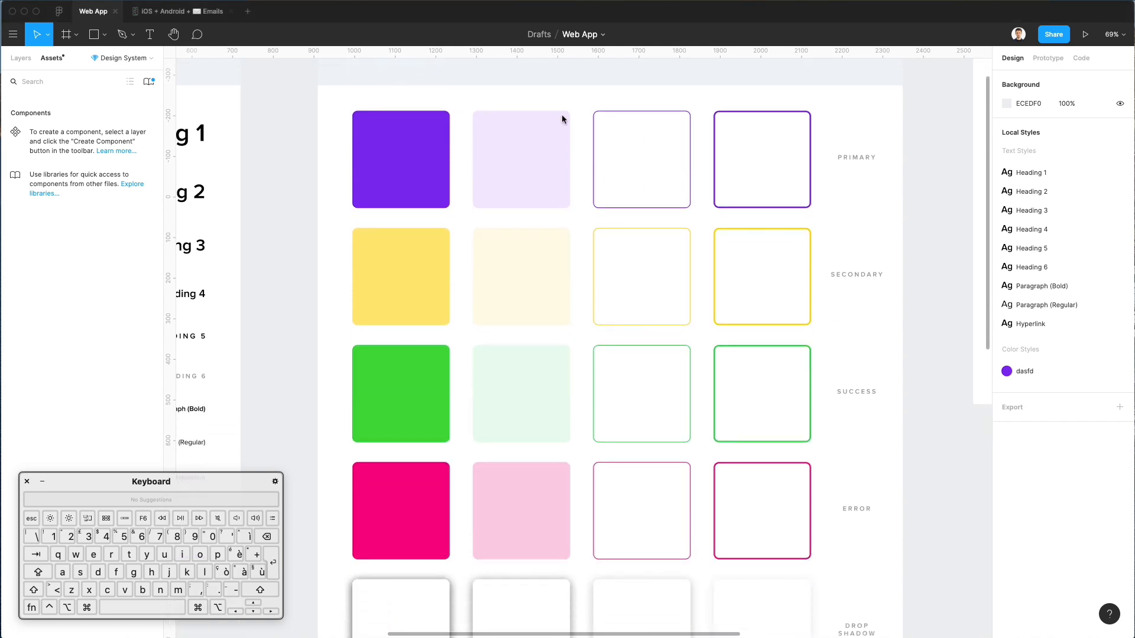
- Review the Color section's swatch rows from Primary down to Drop Shadow, with the solid Primary swatch selected
scroll(578, 107, "up", 2)
left_click(416, 173)
left_click(416, 173)
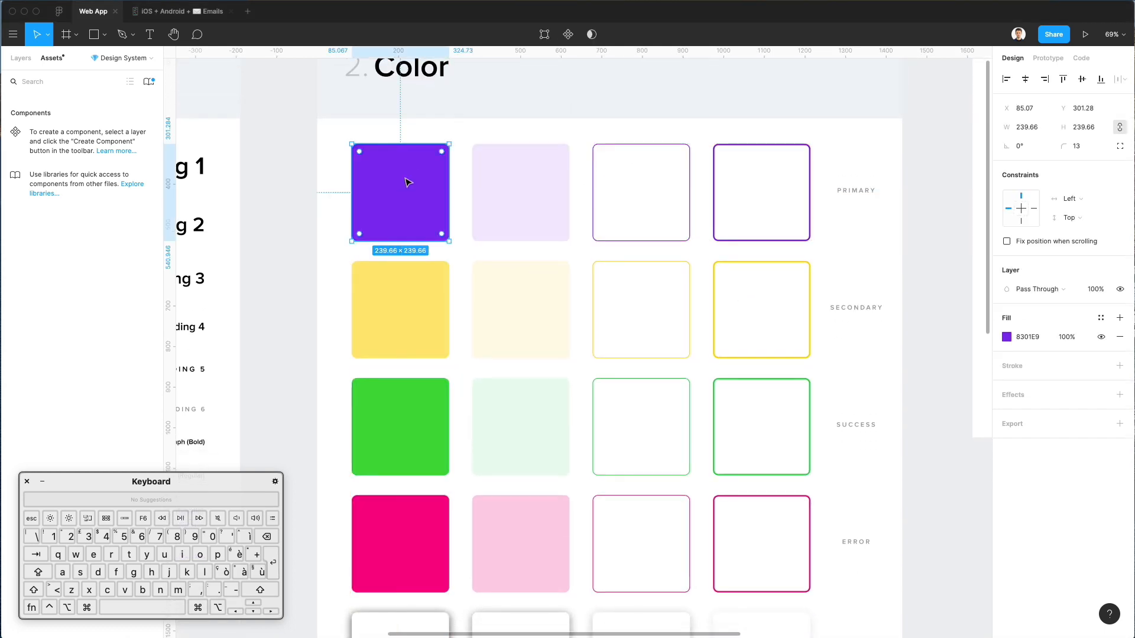
scroll(416, 177, "down", 2)
scroll(417, 240, "down", 2)
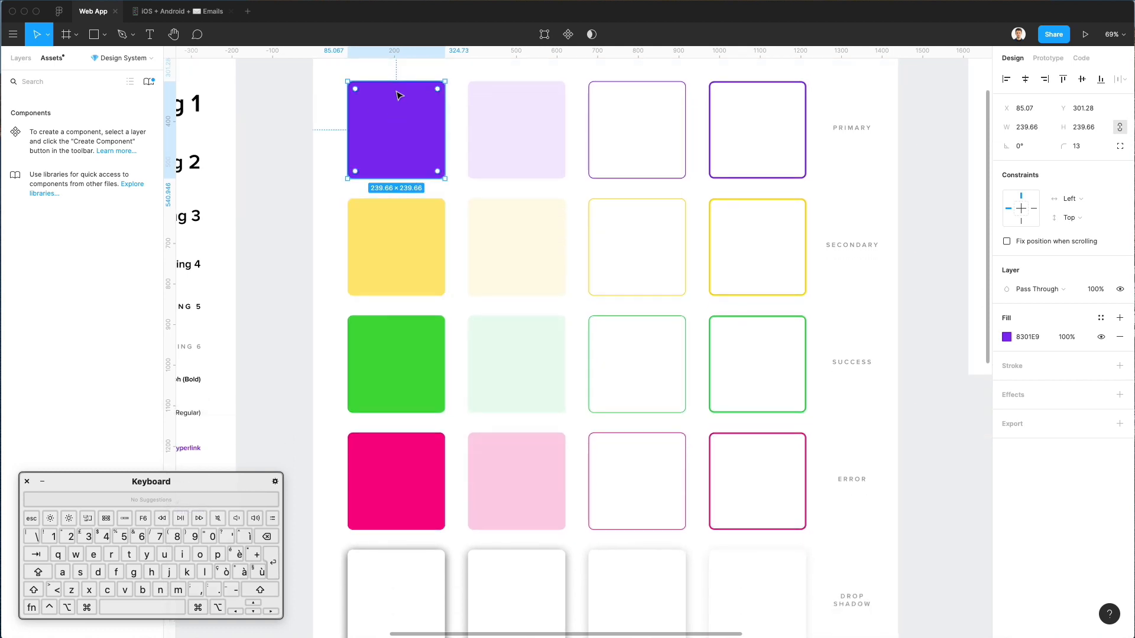
scroll(374, 137, "up", 2)
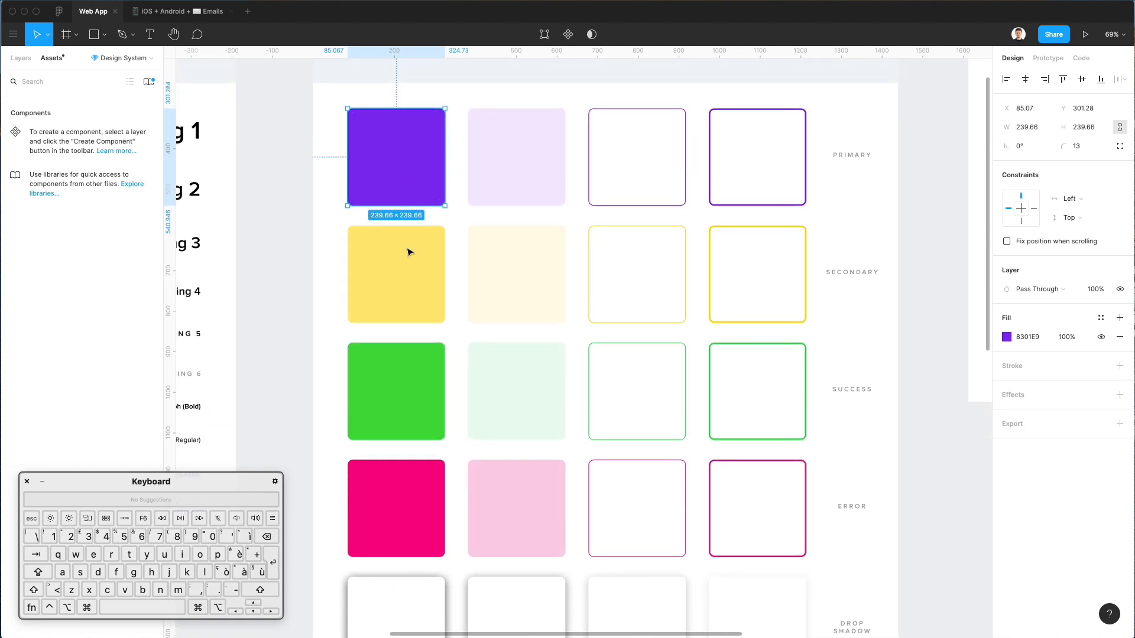
scroll(408, 251, "up", 4)
scroll(429, 261, "down", 7)
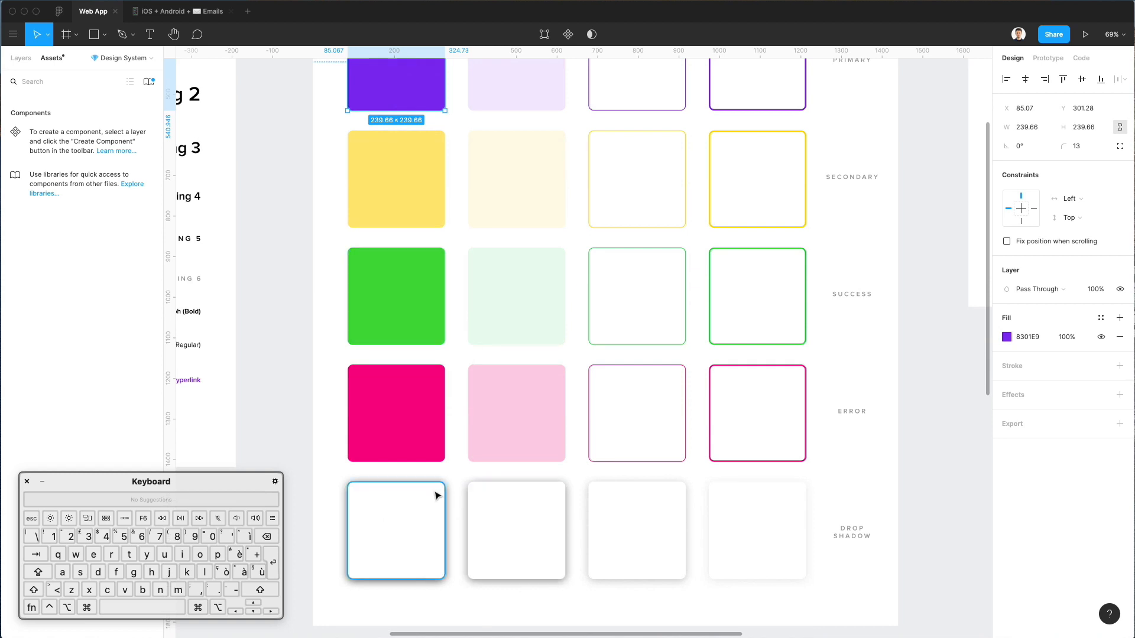
scroll(430, 515, "up", 4)
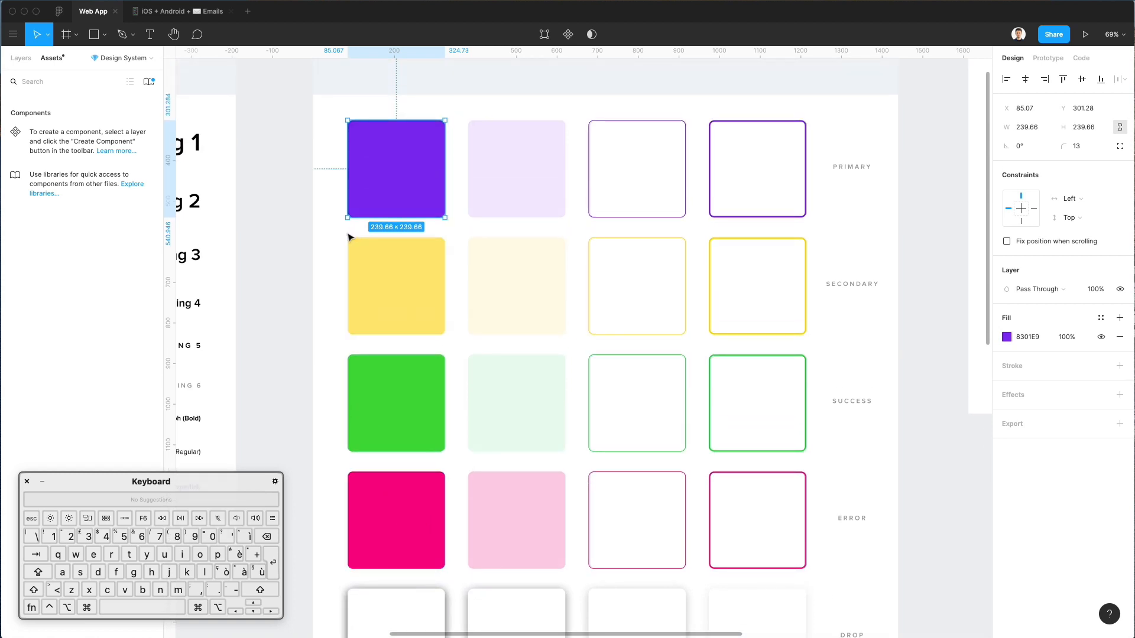
scroll(354, 236, "up", 2)
scroll(363, 241, "down", 5)
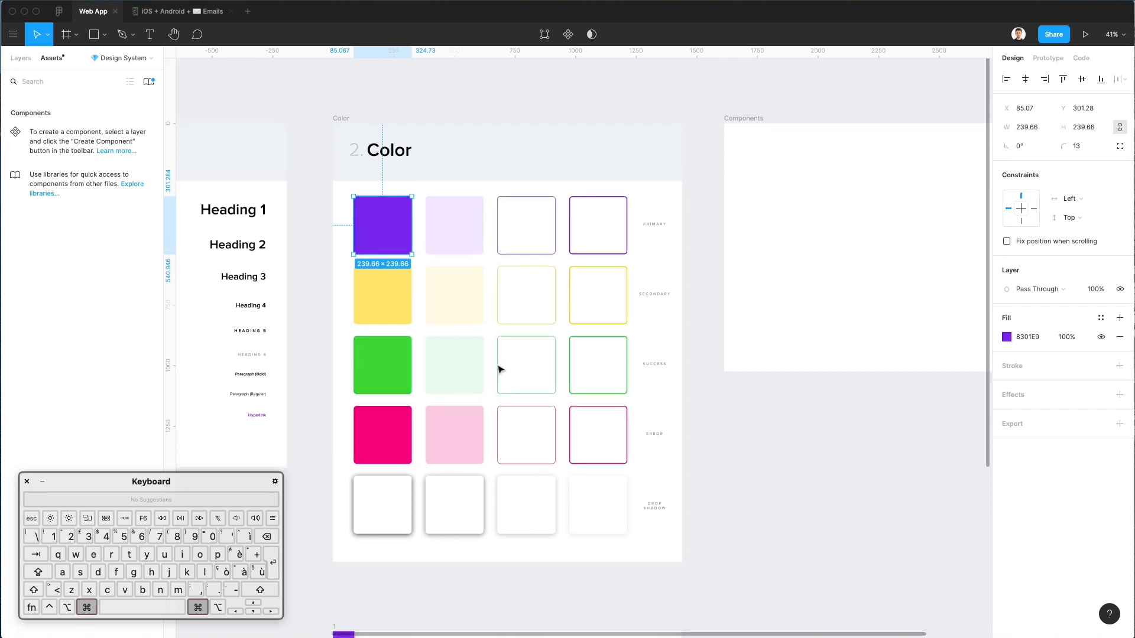
scroll(371, 214, "up", 5)
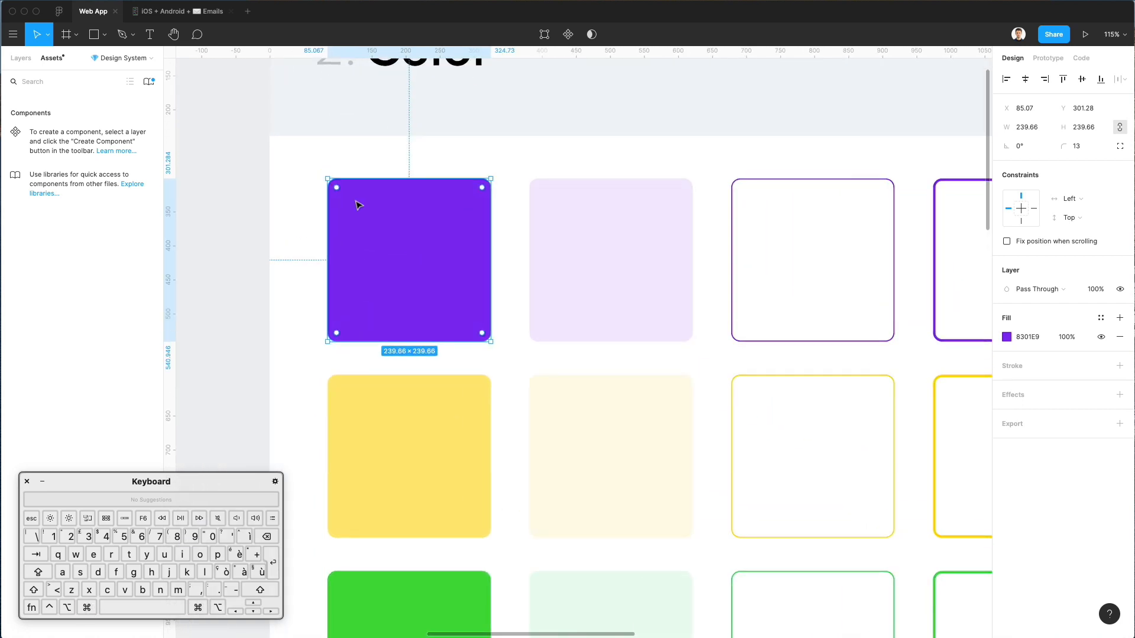
- Try the existing dasfd color style on the solid Primary swatch, then remove the fill and undo back to the unlinked color
left_click(508, 170)
left_click(433, 221)
left_click(1100, 320)
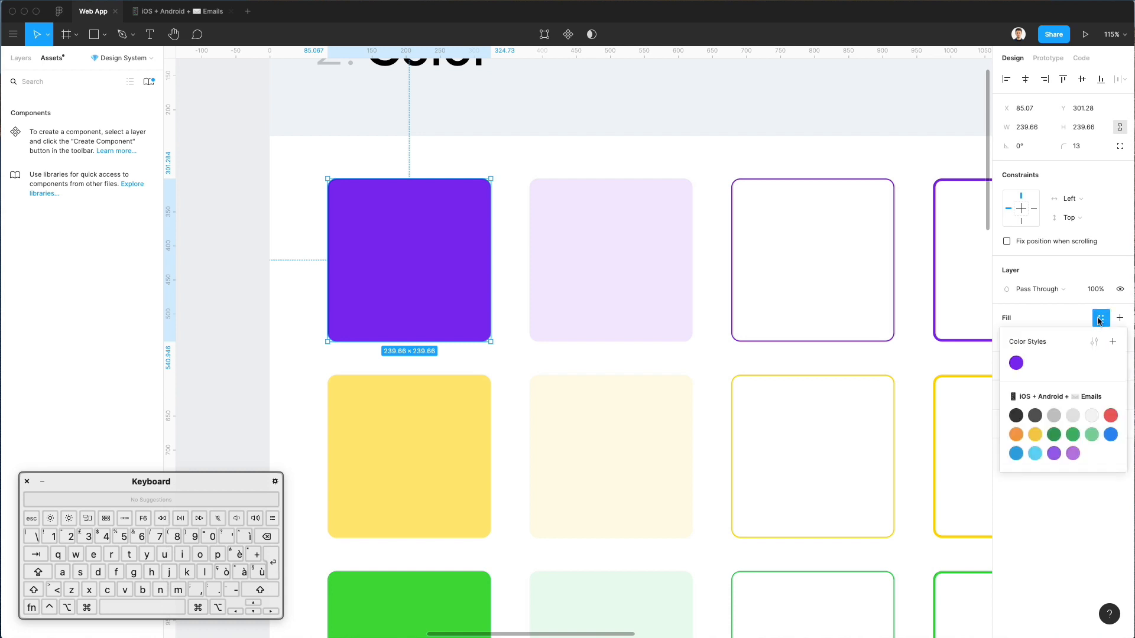
left_click(1016, 364)
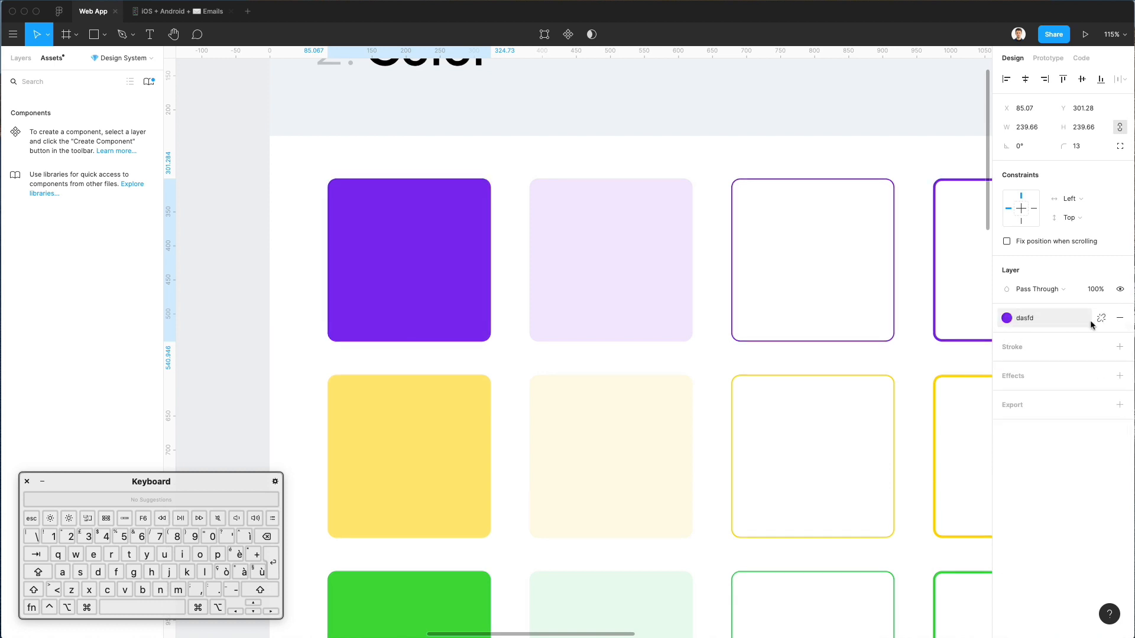
left_click(1117, 321)
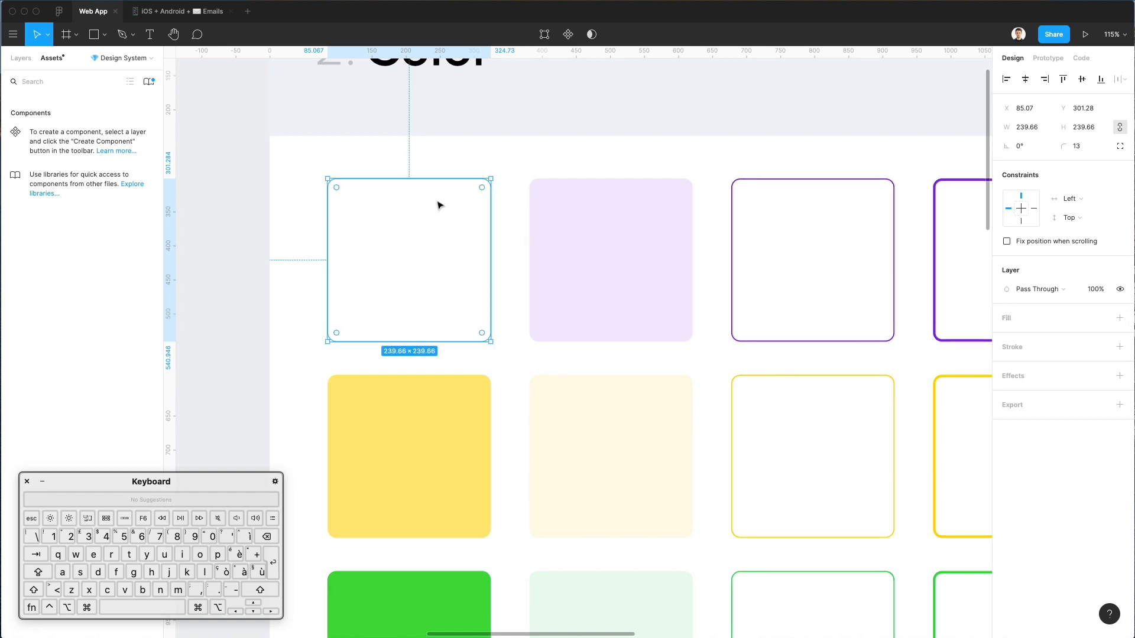
key("super+z")
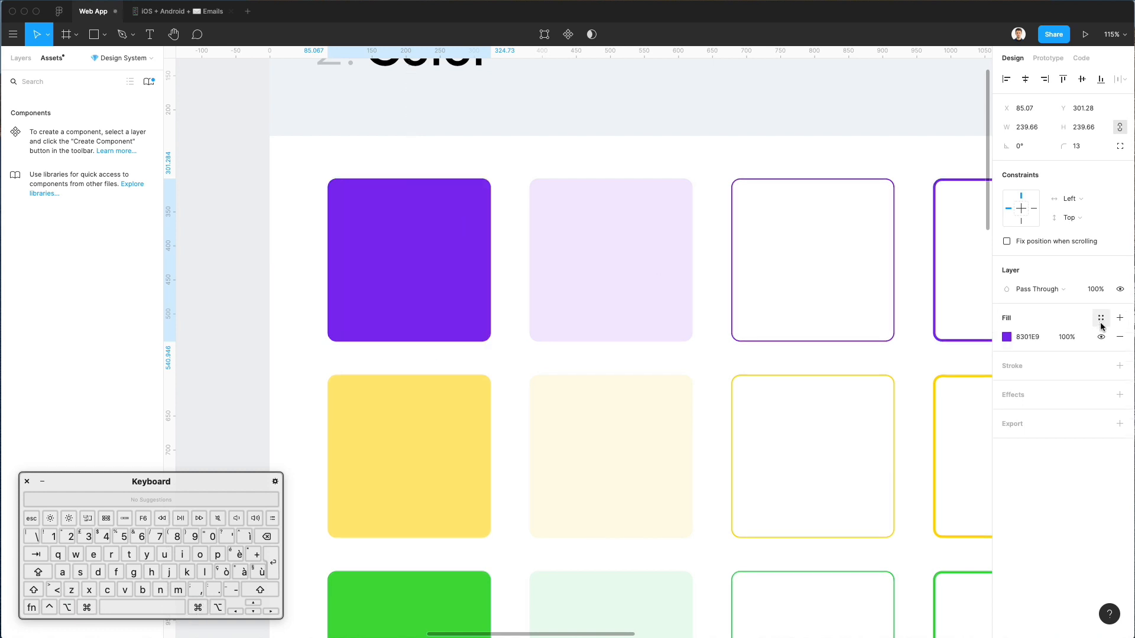
- Create a color style named "Purple / Fill" from the solid Primary swatch's fill
left_click(1101, 318)
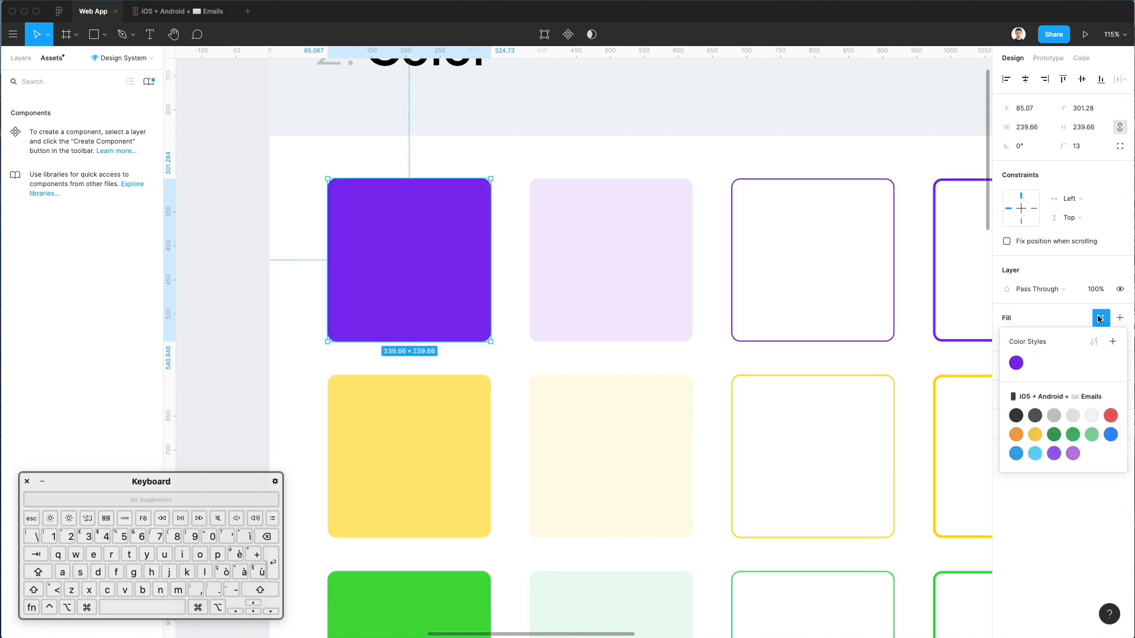
left_click(1114, 343)
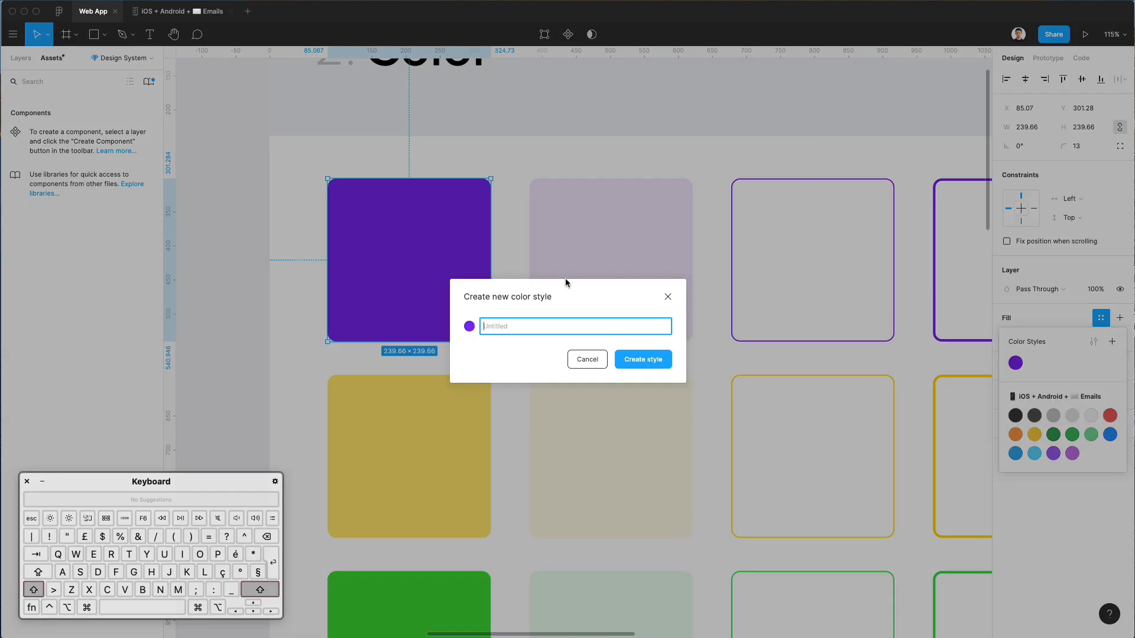
type("Purple ")
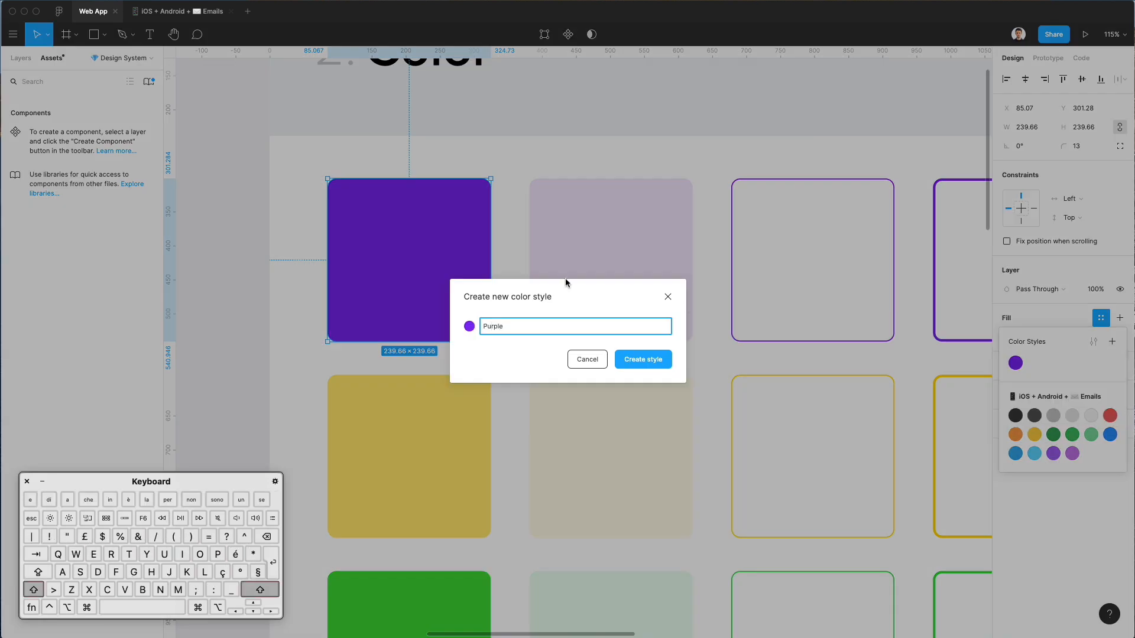
type("/ Fill")
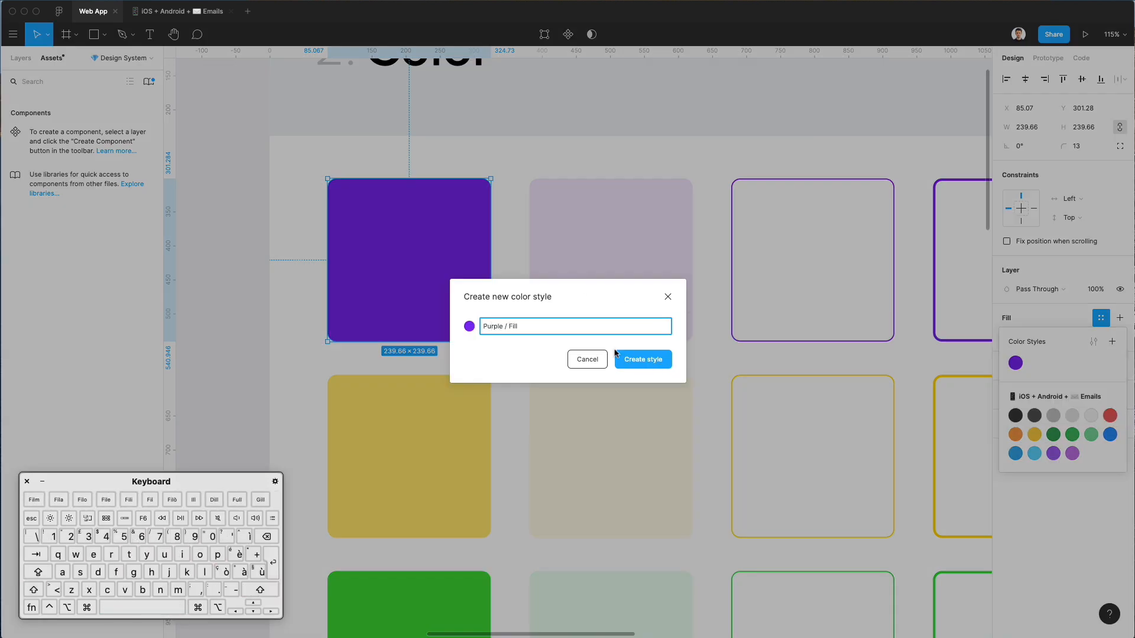
left_click(643, 359)
- Create a color style named "Purple / Light" from the pale second swatch in the Primary row
scroll(574, 248, "down", 2)
scroll(573, 248, "down", 1)
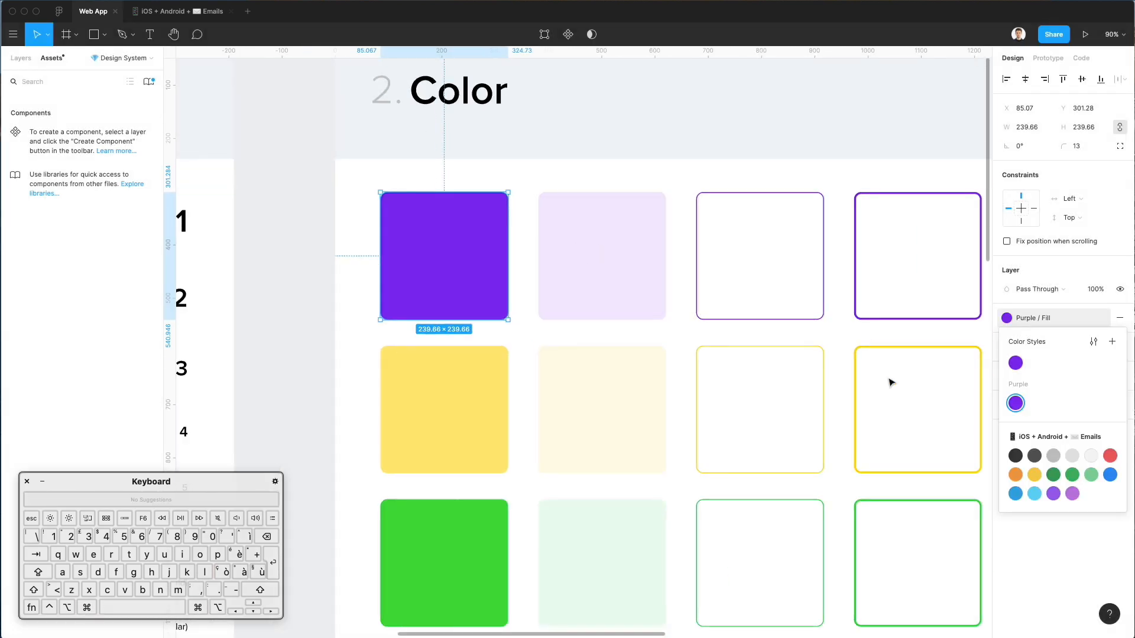
left_click(632, 267)
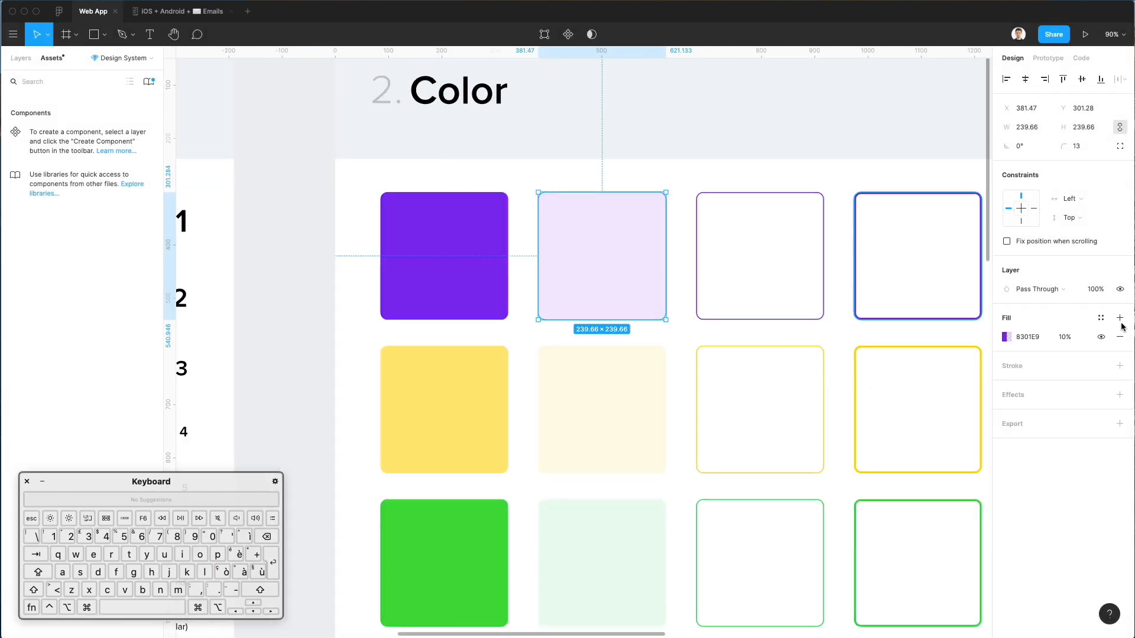
left_click(1100, 318)
left_click(1112, 343)
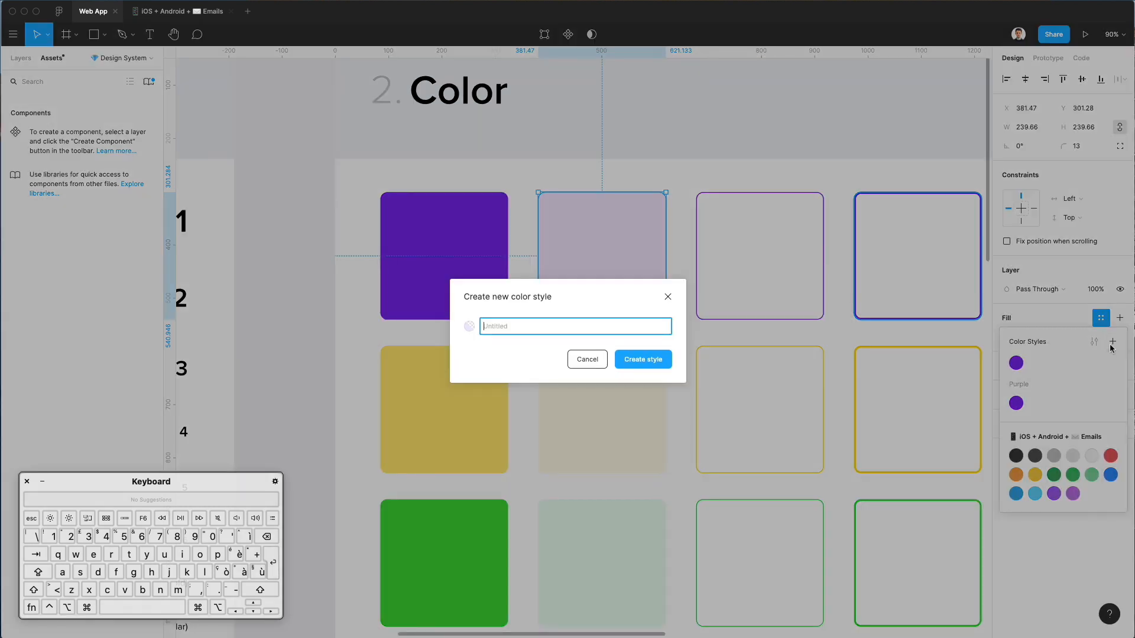
type("Purple /")
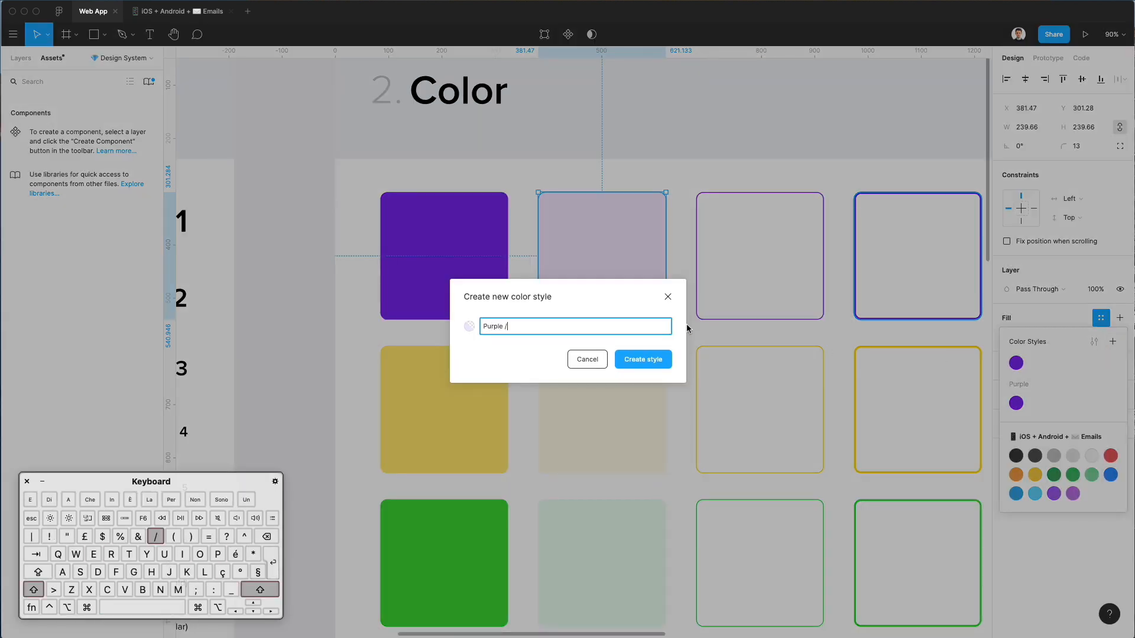
type(" Light")
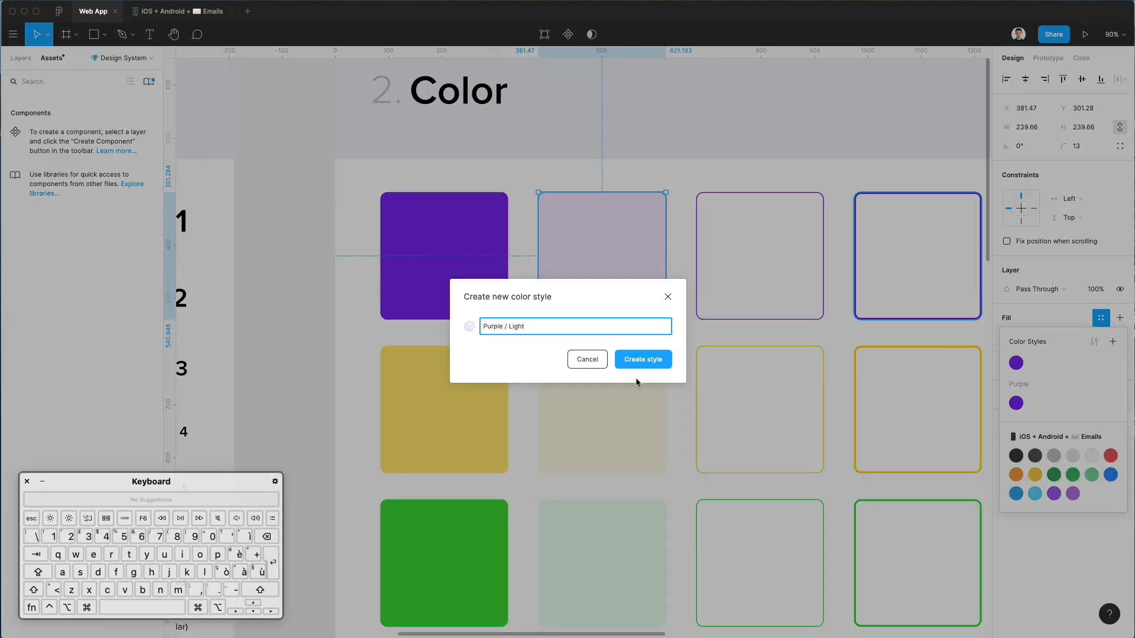
double_click(507, 325)
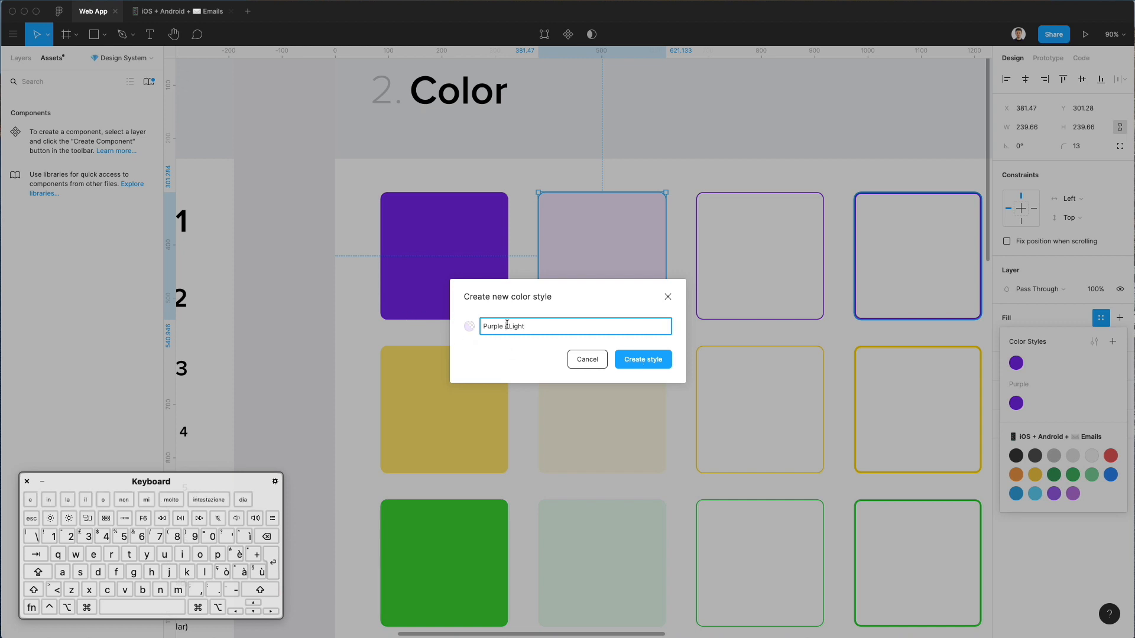
left_click(644, 363)
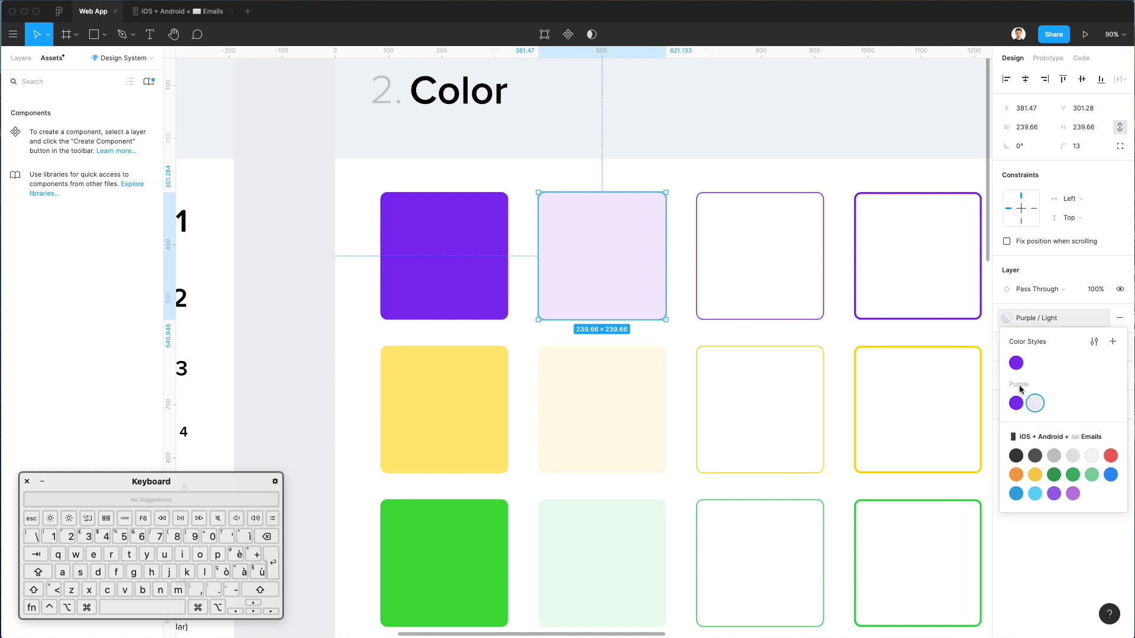
- Create a color style named "Yellow / Fill" from the solid Secondary swatch's fill
scroll(651, 251, "right", 2)
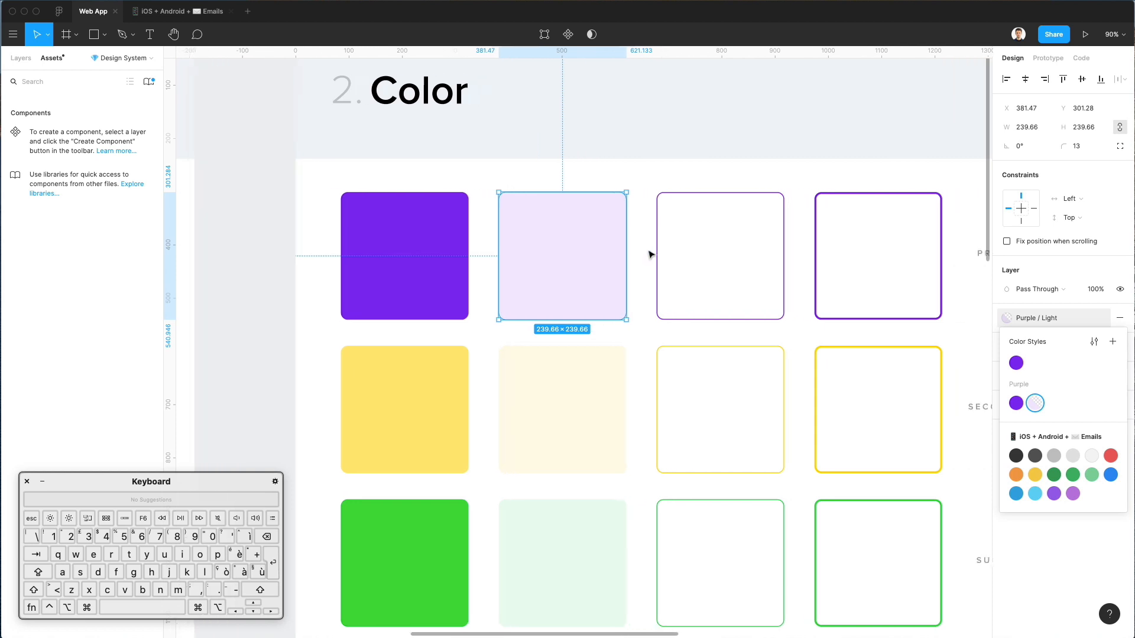
left_click(405, 431)
left_click(1100, 319)
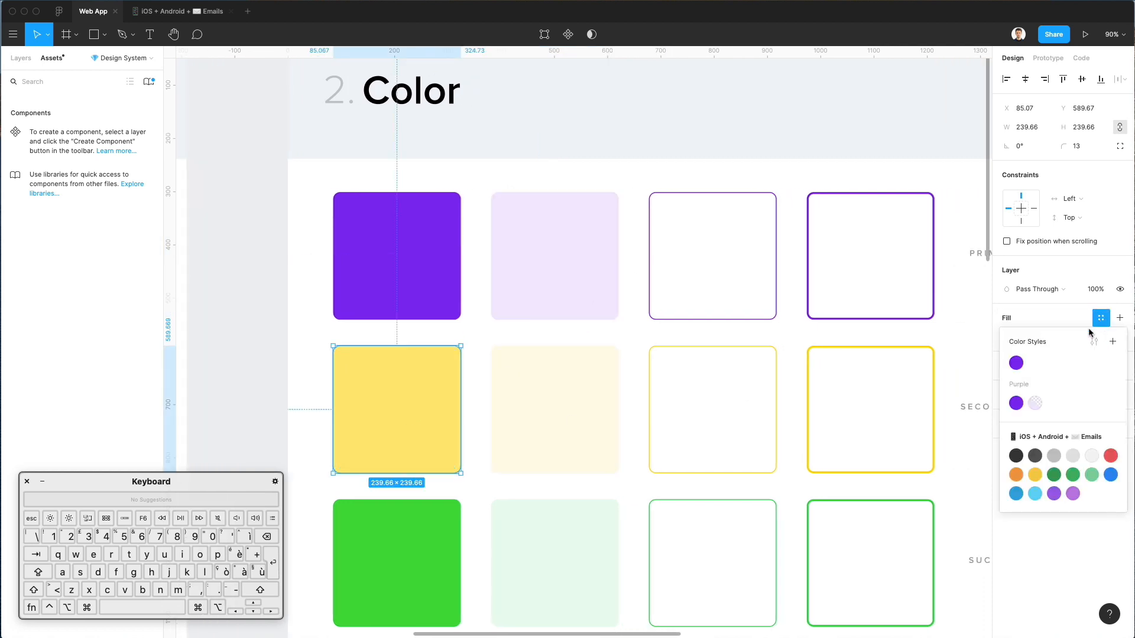
left_click(1107, 343)
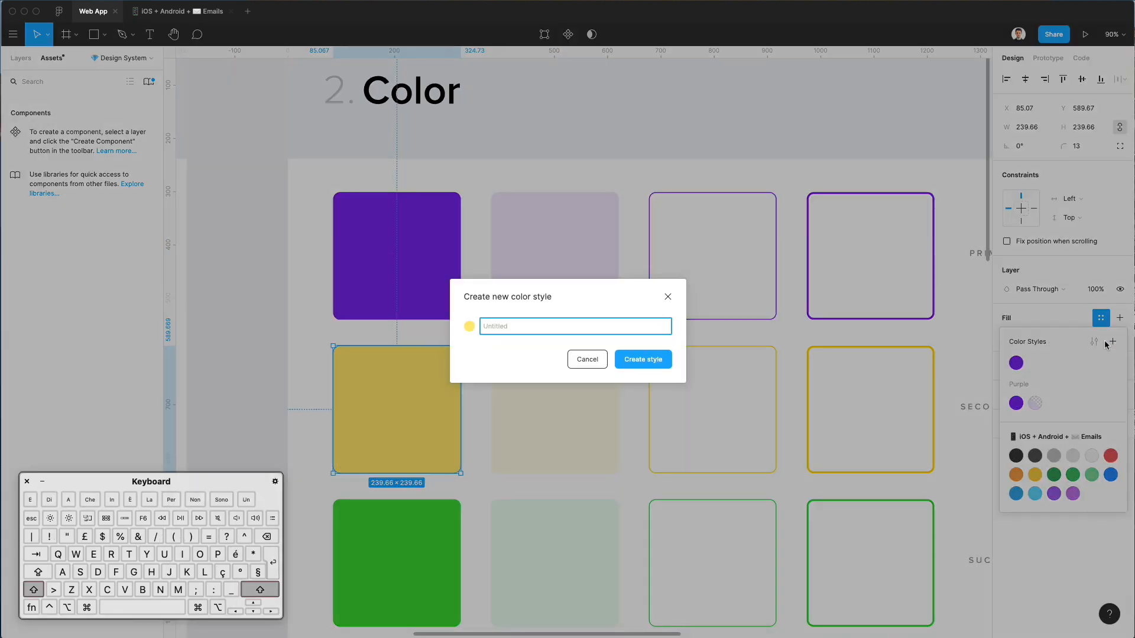
type("Yellow / Fill")
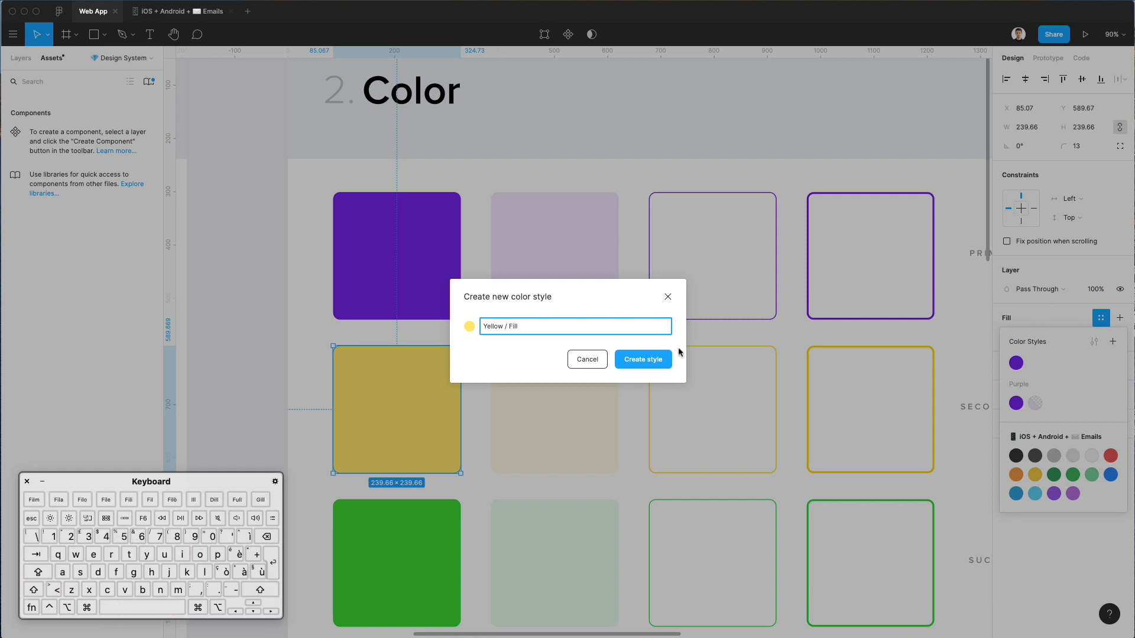
left_click(650, 361)
- Try to create a color style named "Yello / Light" from the pale Secondary swatch, and undo it
left_click(615, 371)
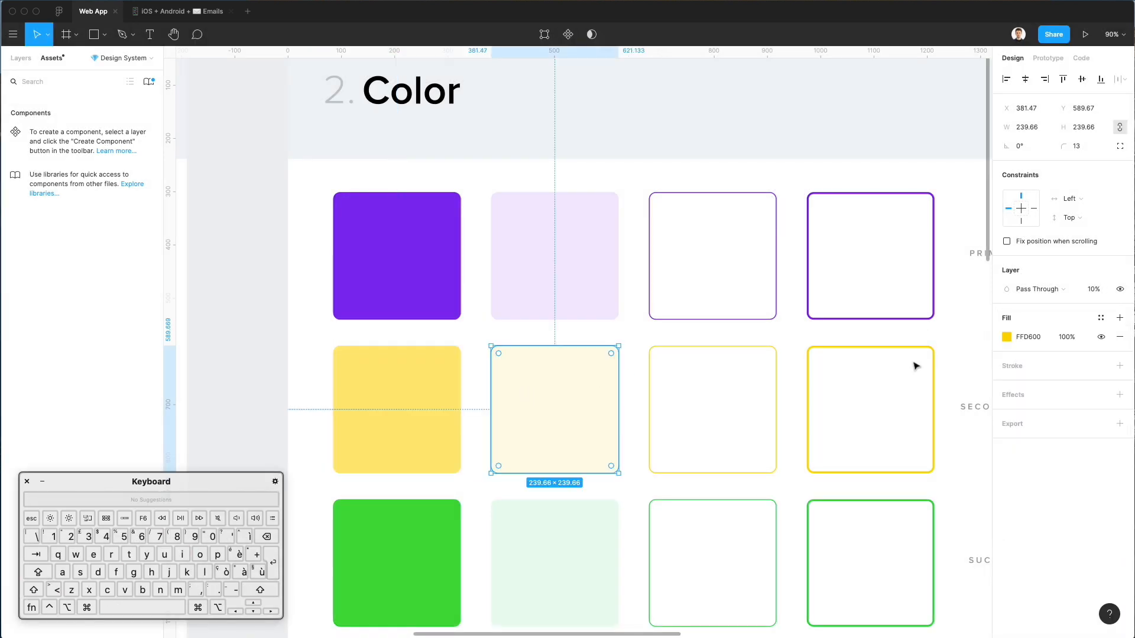
left_click(1103, 320)
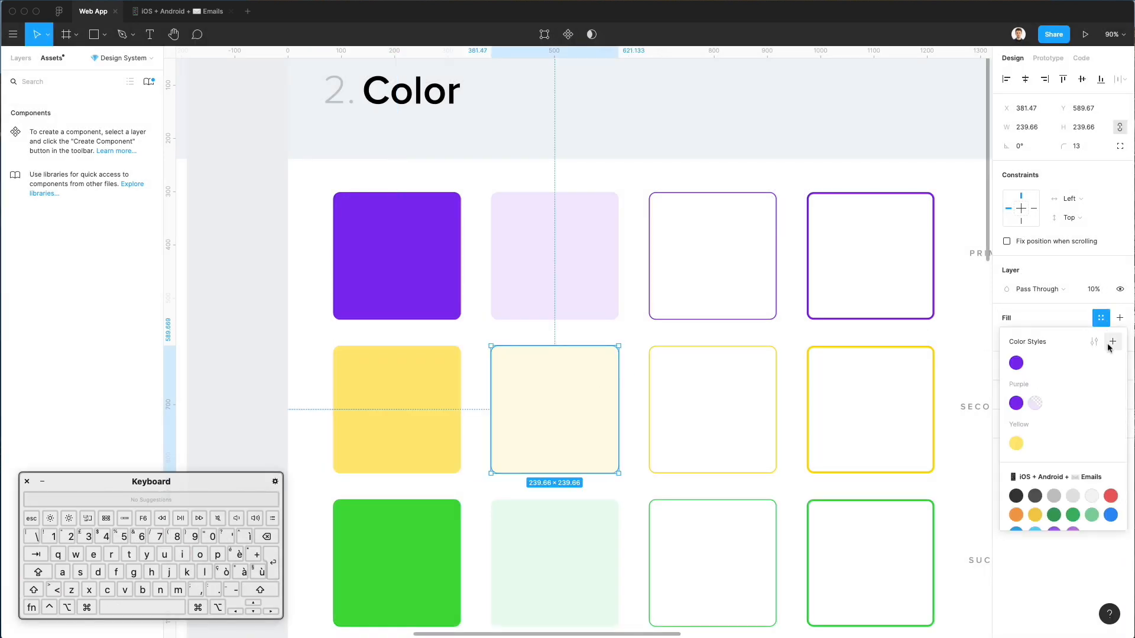
left_click(1112, 341)
type("Yello ")
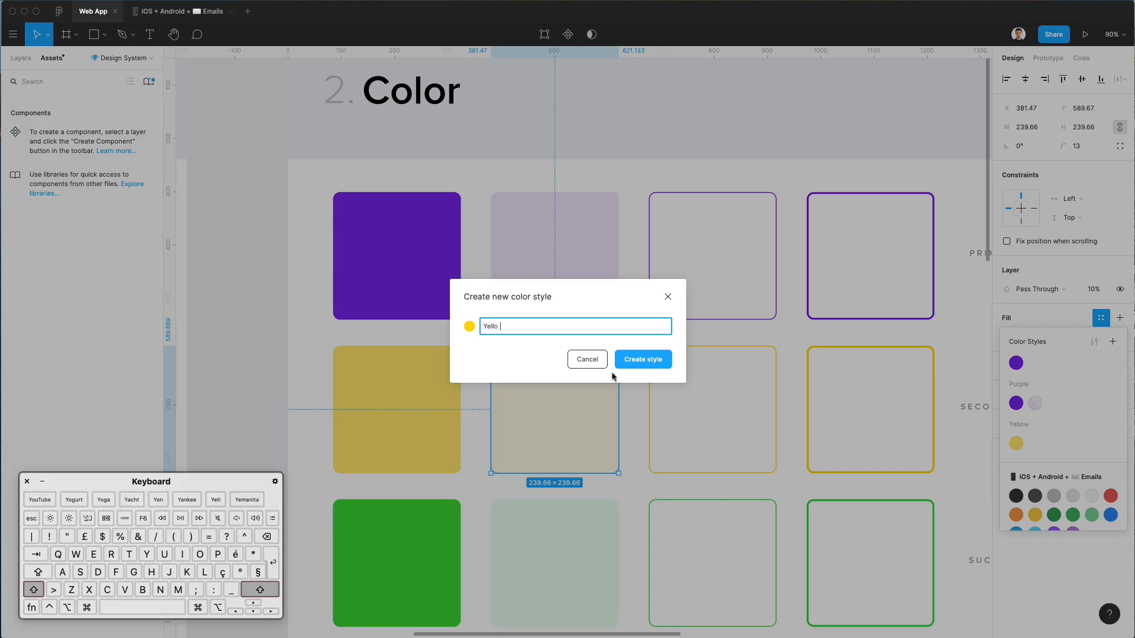
type("/ Light")
left_click(615, 373)
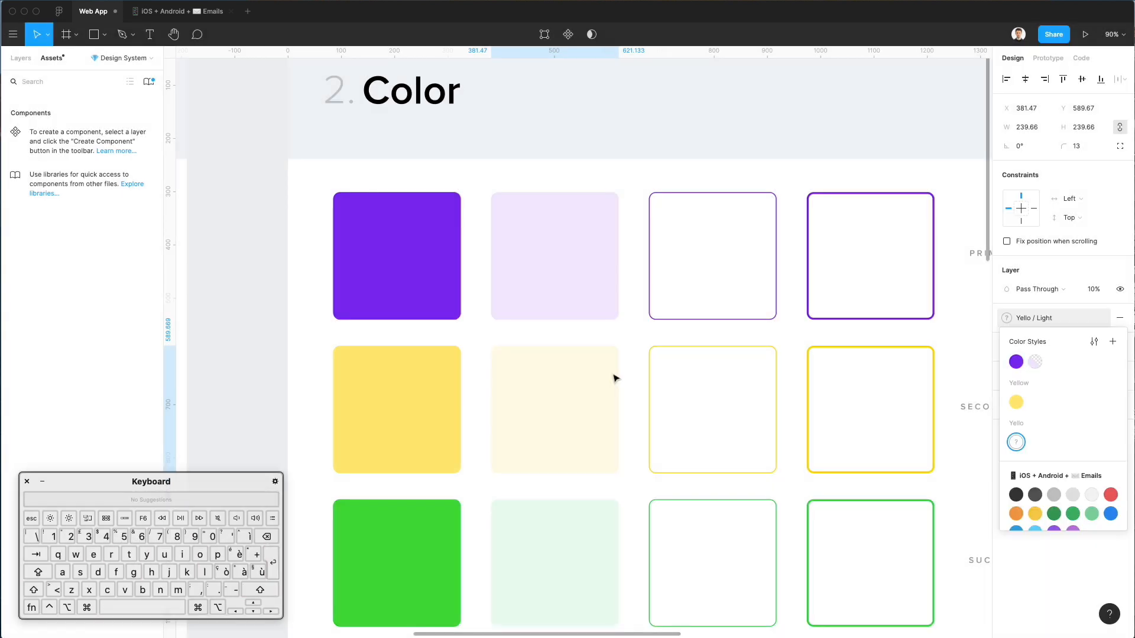
key("super+z")
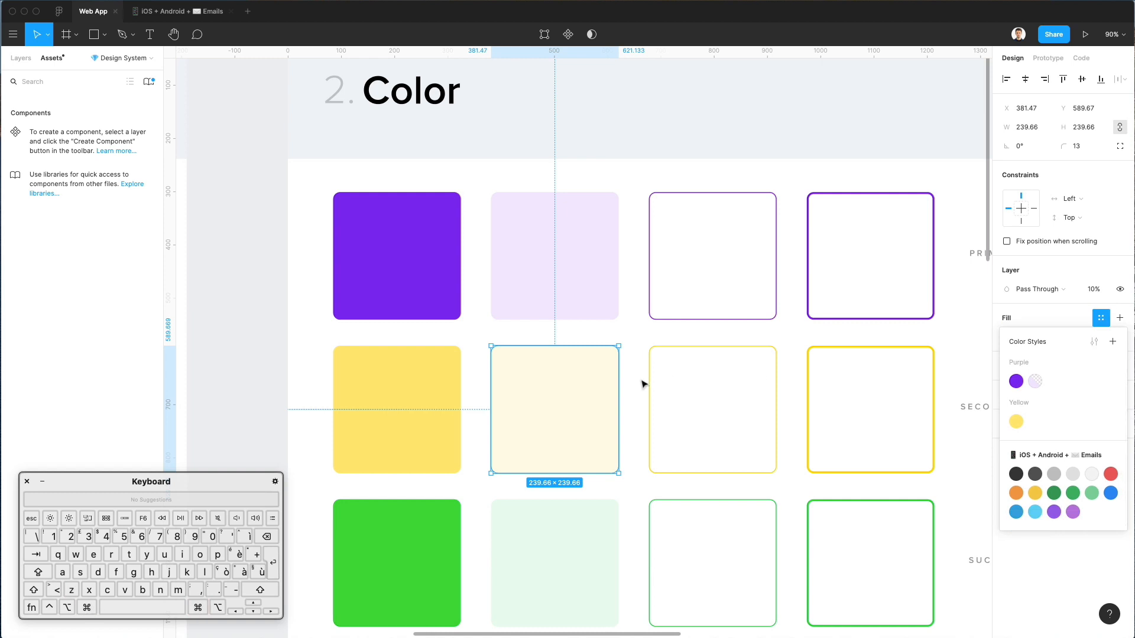
- Create a color style named "Yellow / Light" from the pale Secondary swatch's fill
left_click(1112, 341)
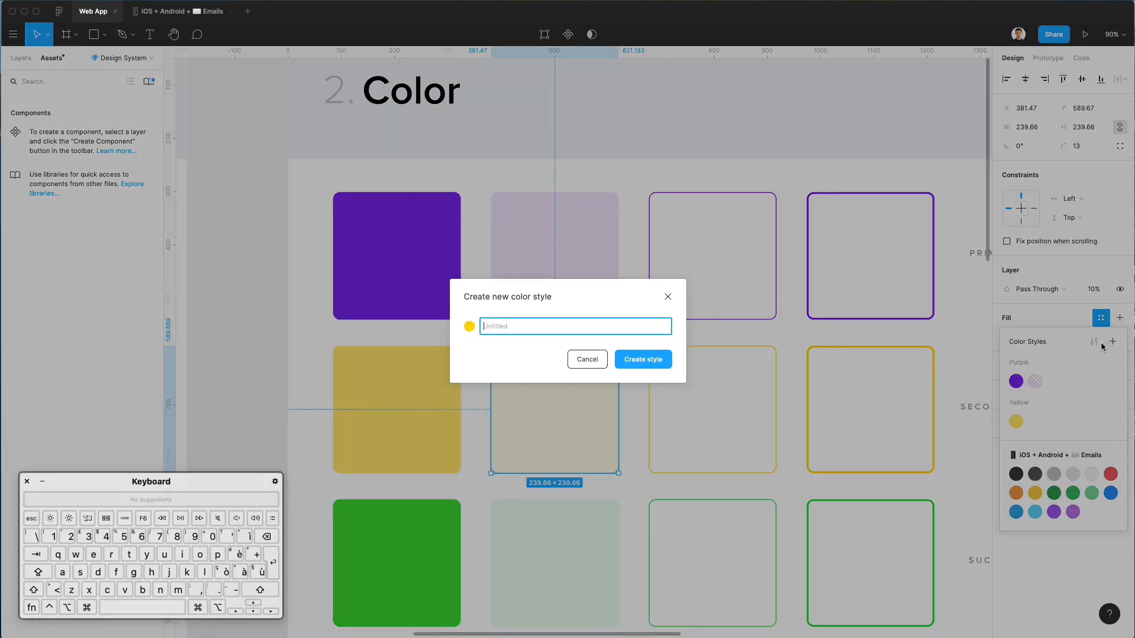
type("Yellow")
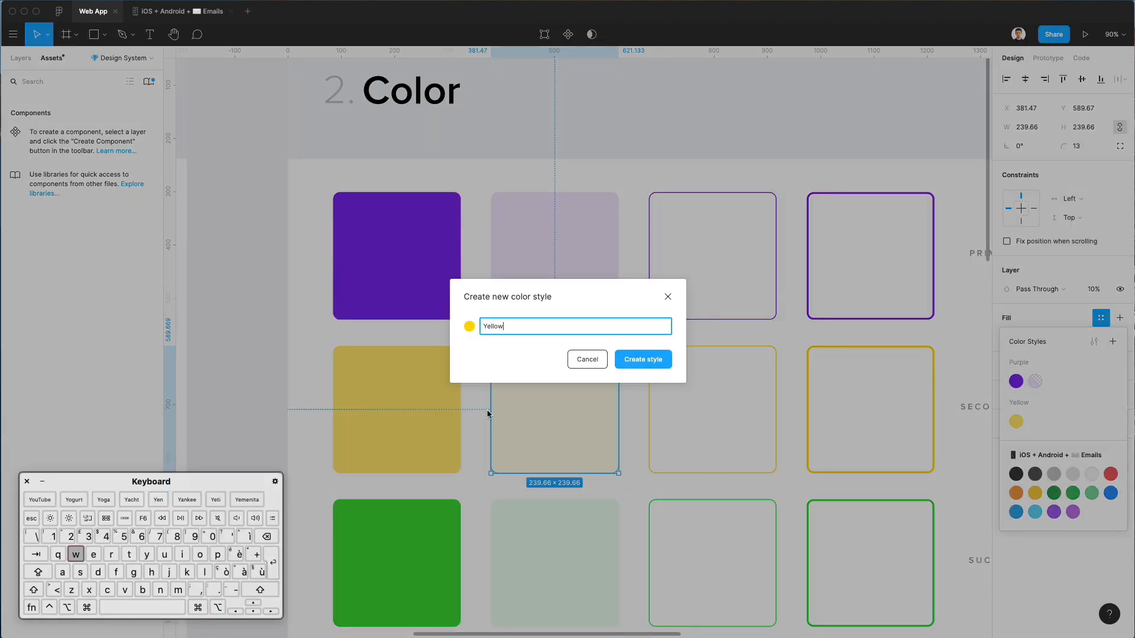
type(" / Light")
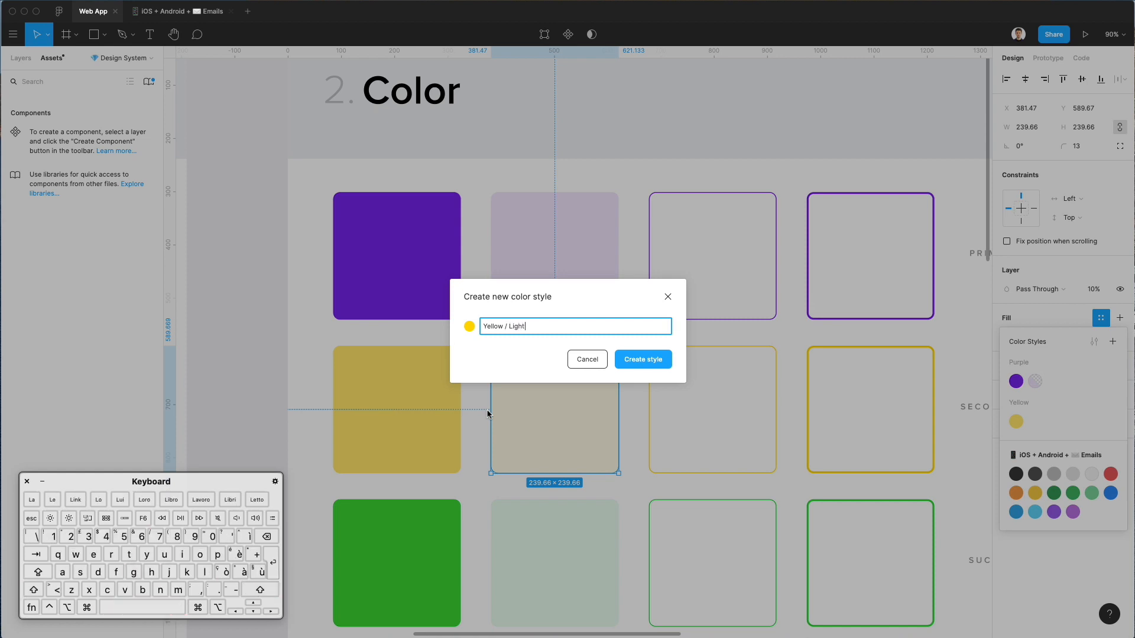
left_click(643, 359)
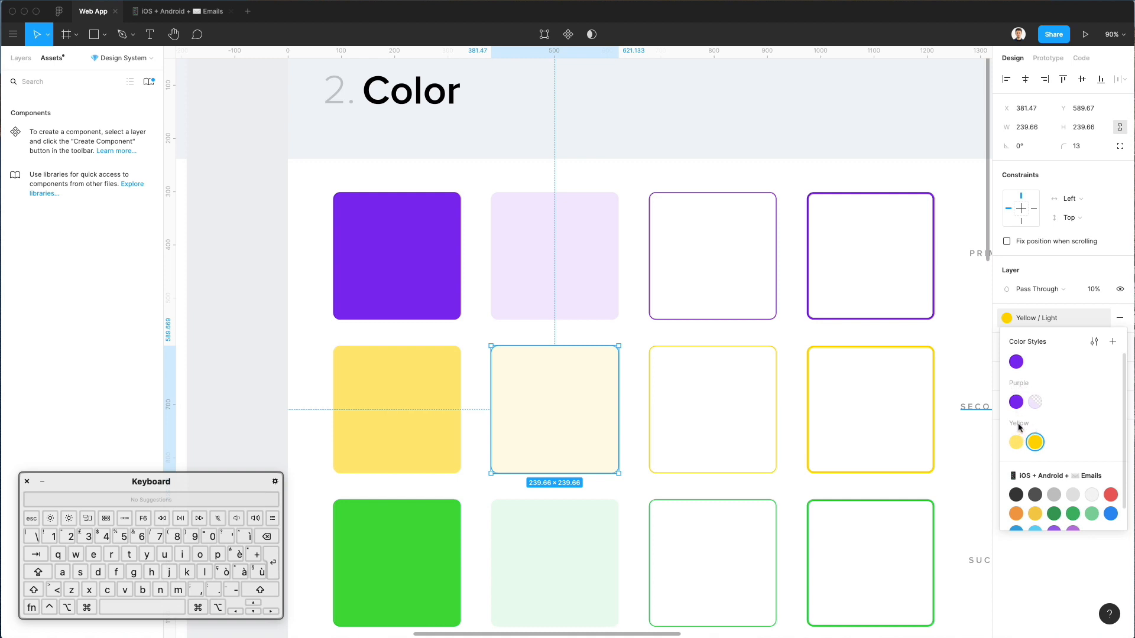
- Review the grouped color styles offered for the solid Secondary swatch's fill
left_click(630, 345)
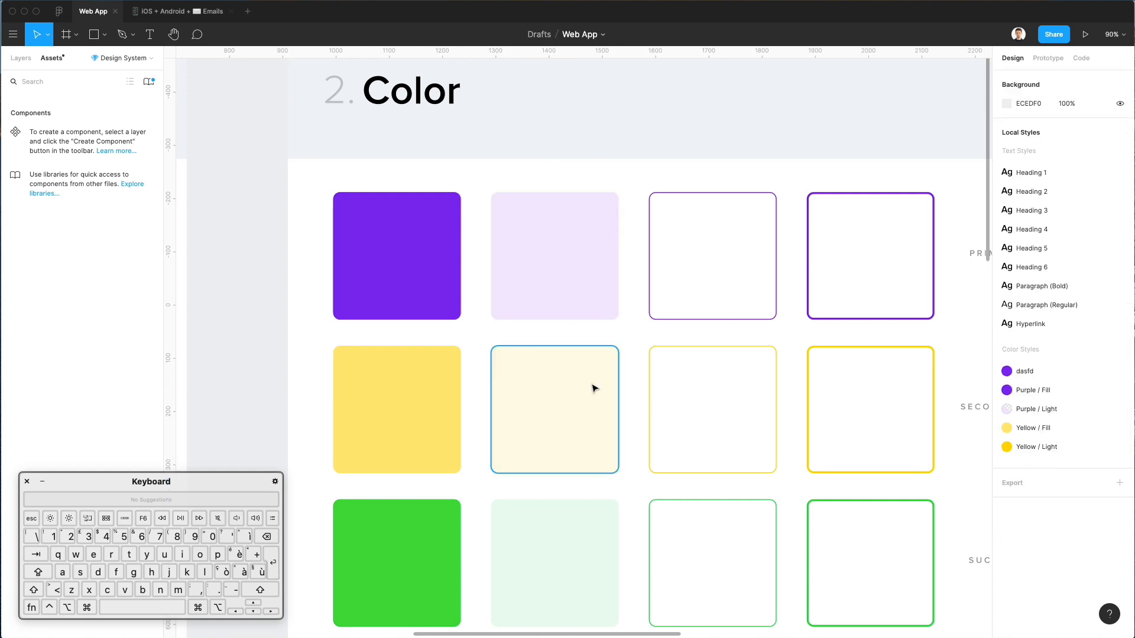
left_click(426, 412)
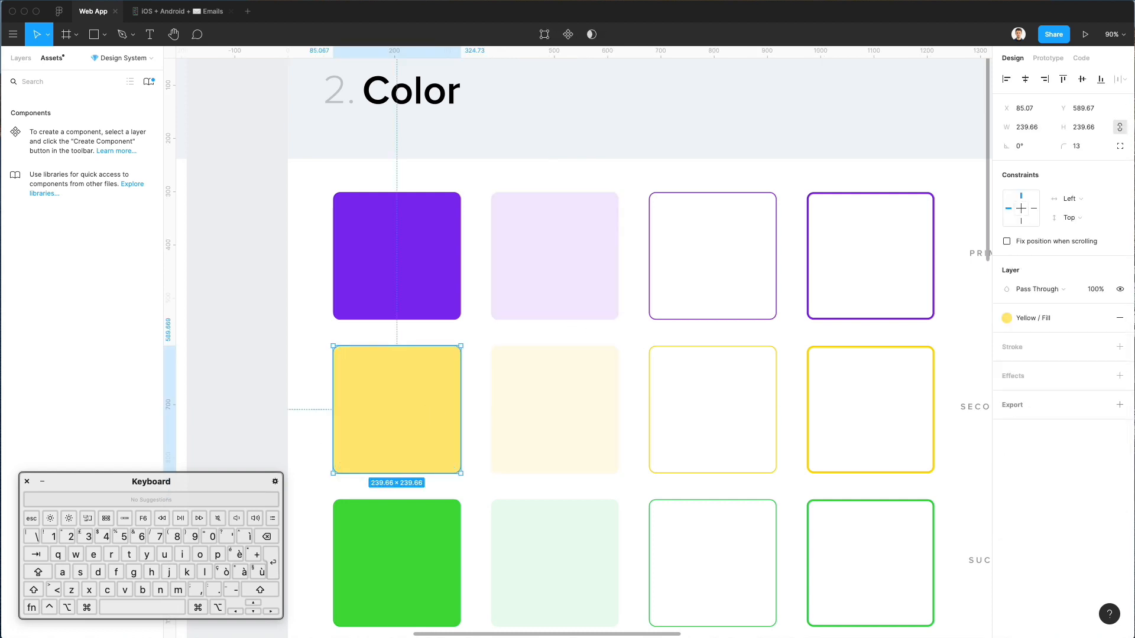
left_click(1072, 313)
scroll(1067, 355, "down", 1)
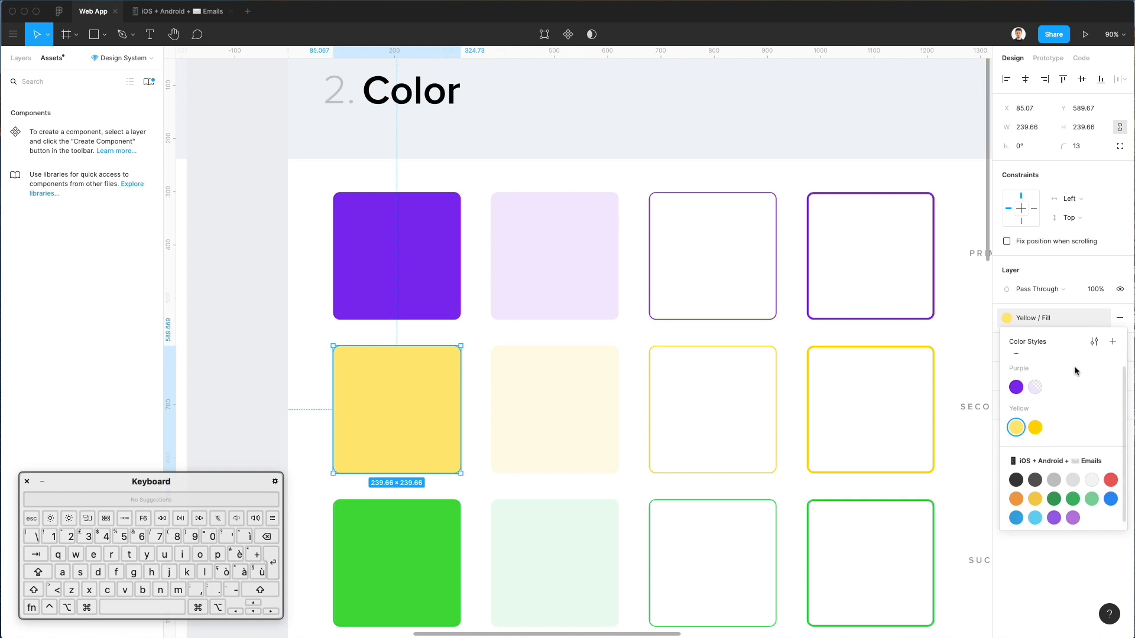
scroll(1074, 370, "down", 2)
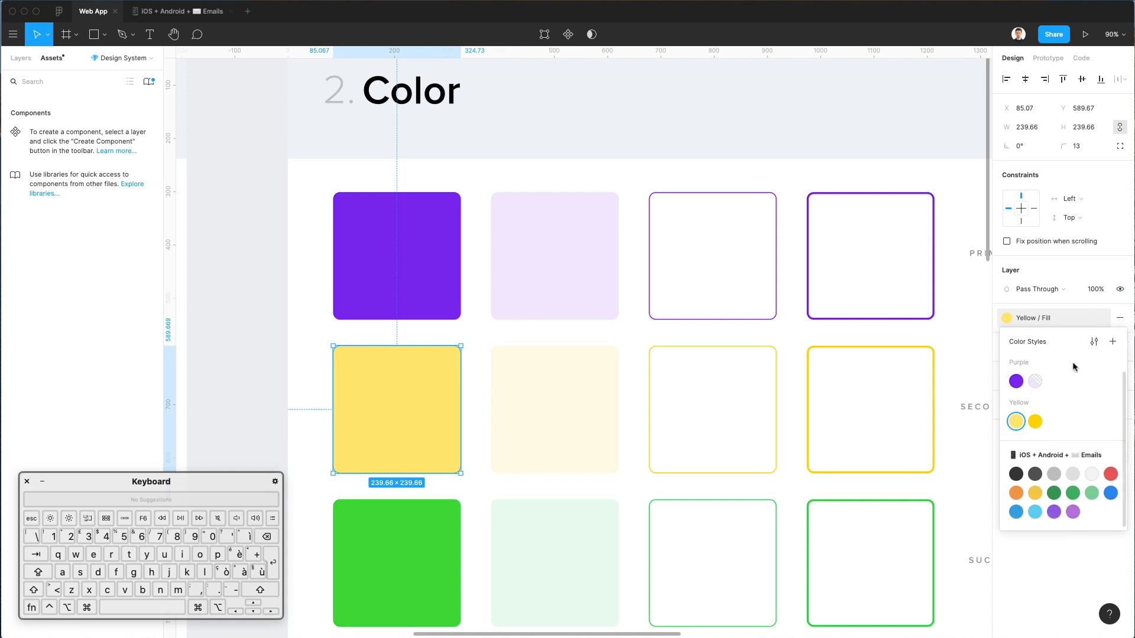
scroll(598, 417, "down", 3)
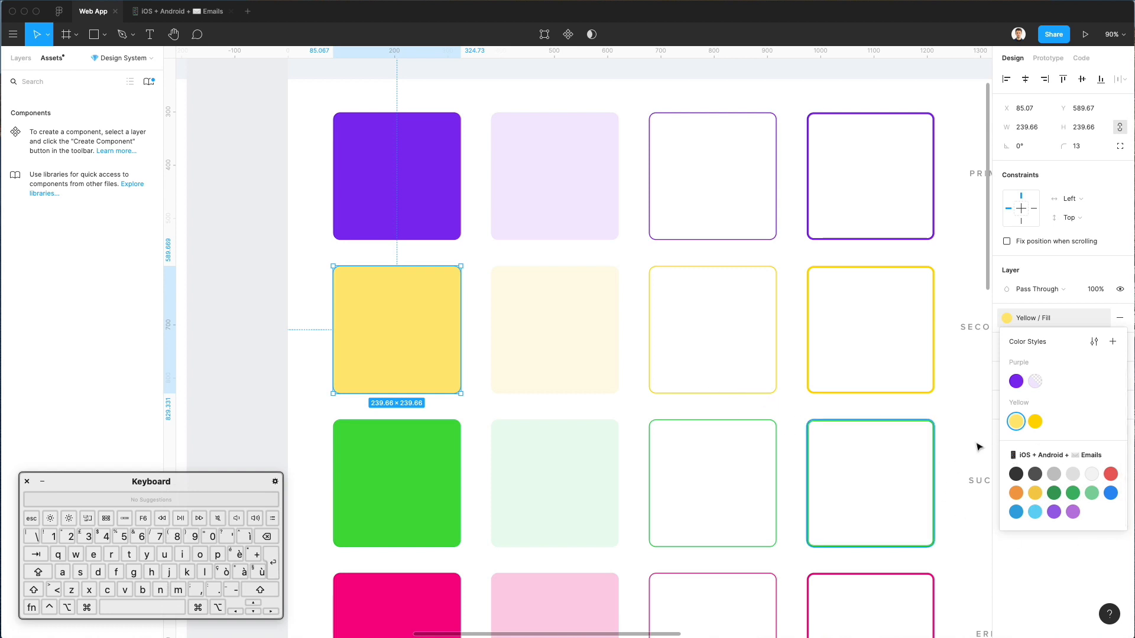
left_click(724, 409)
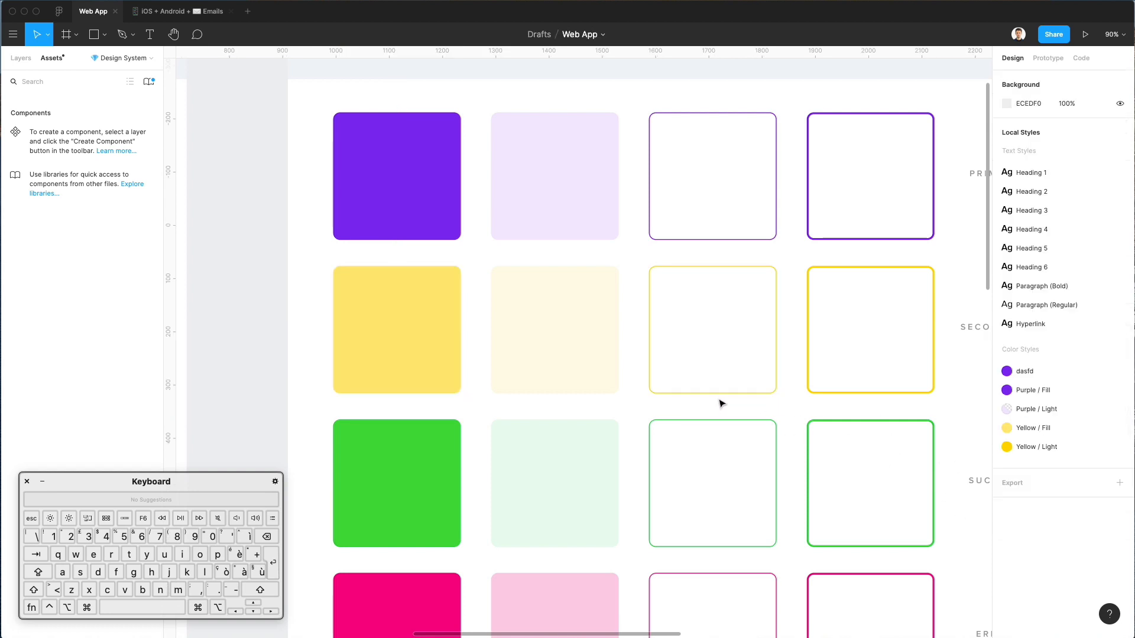
- Create a color style named "Green / Fill" from the solid Success swatch's fill
scroll(697, 394, "down", 2)
left_click(407, 435)
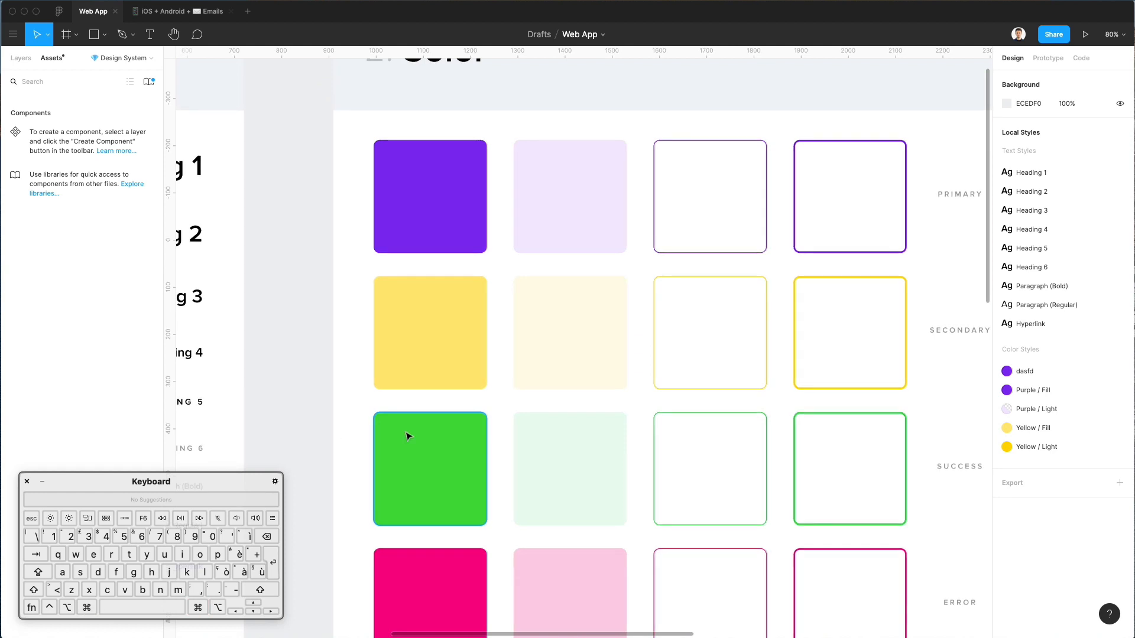
left_click(1100, 318)
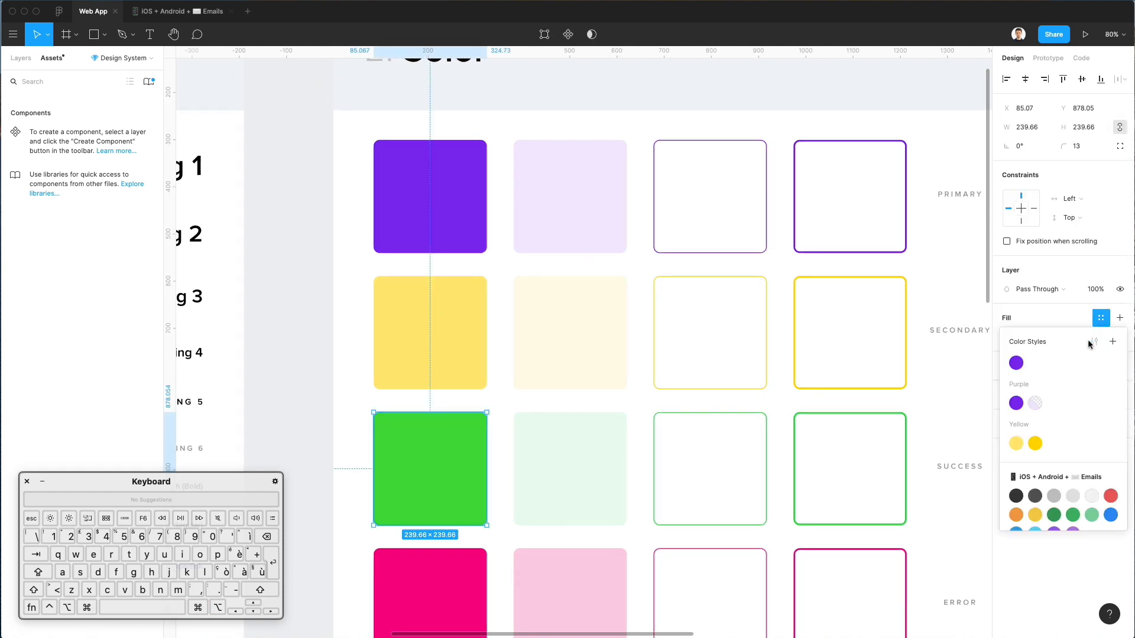
left_click(1116, 343)
type("G")
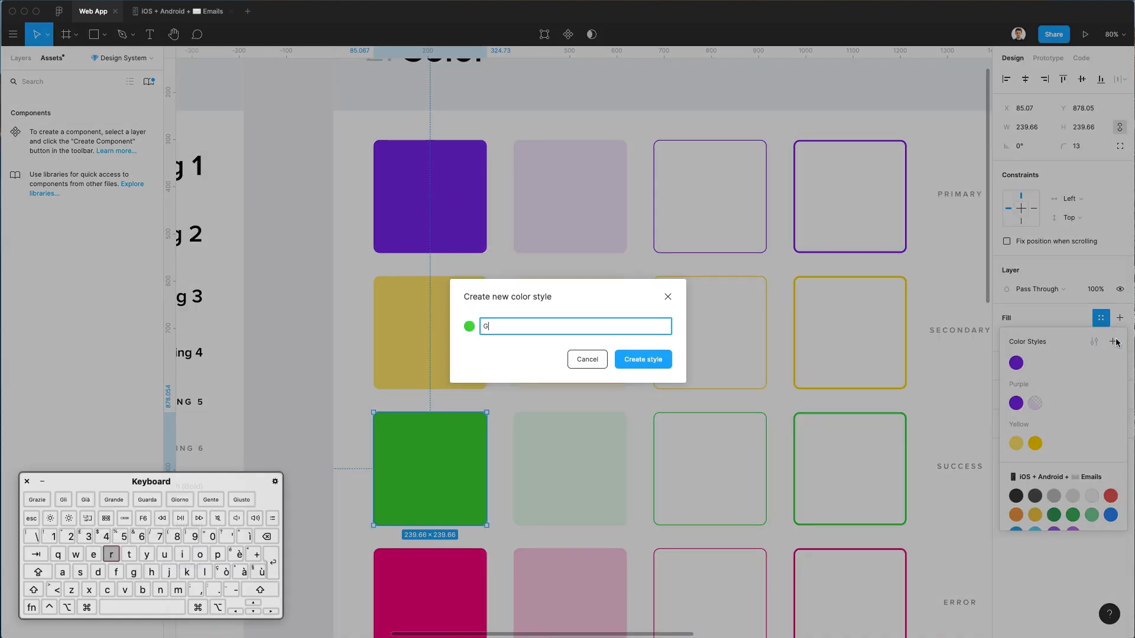
type("reen / Fill")
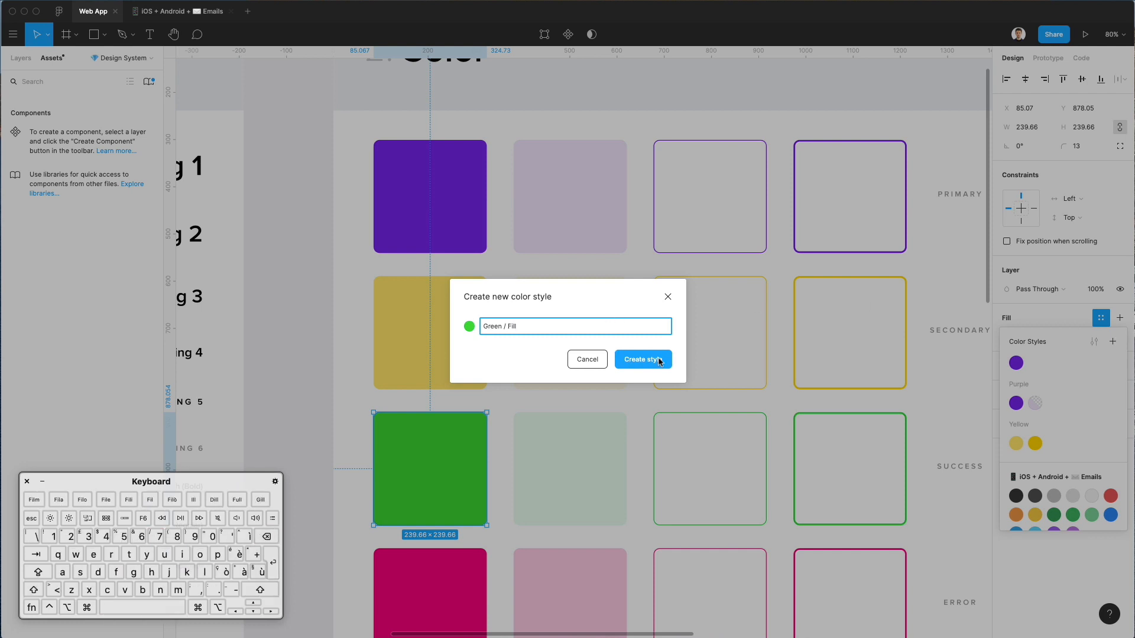
left_click(660, 362)
- Create a color style named "Green / Light" from the pale Success swatch's fill
left_click(578, 463)
left_click(1100, 318)
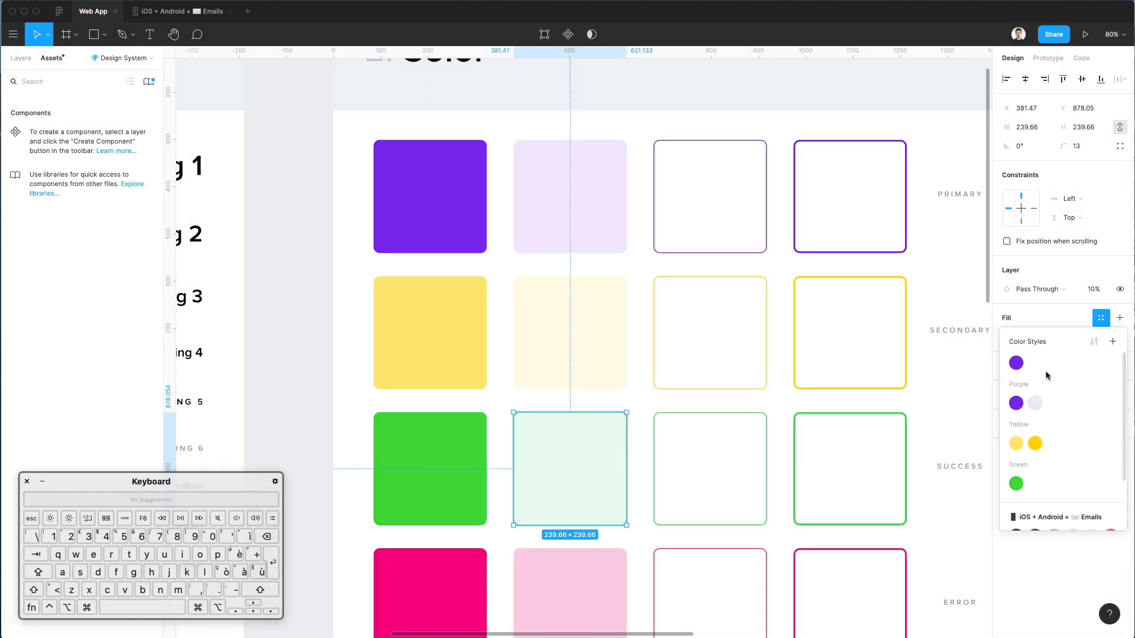
left_click(1113, 342)
type("Gre")
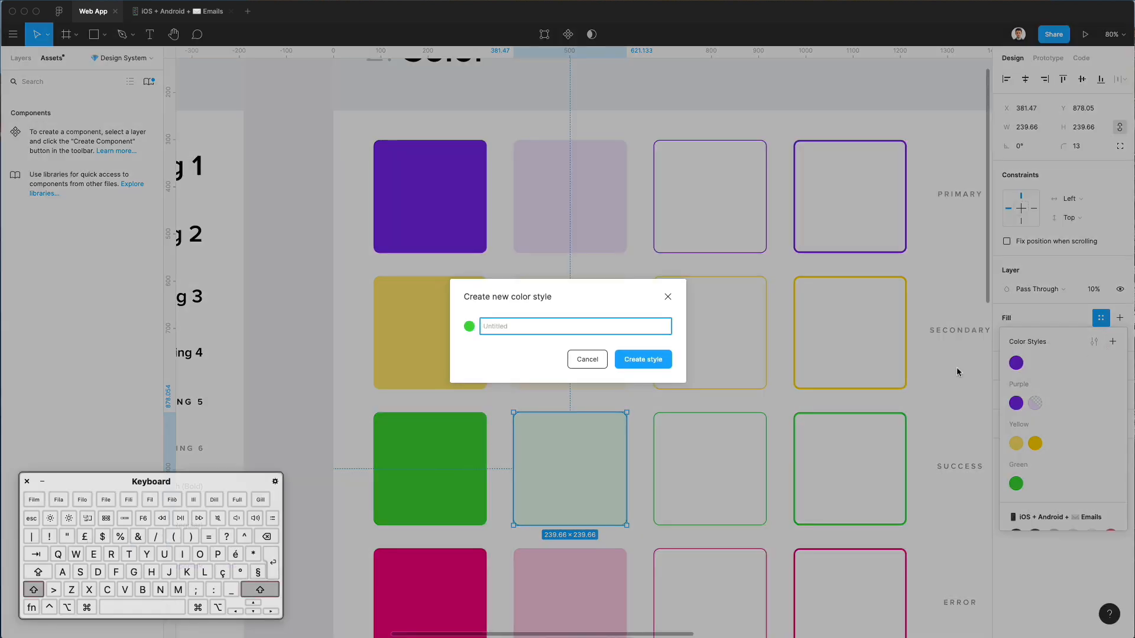
type("en /")
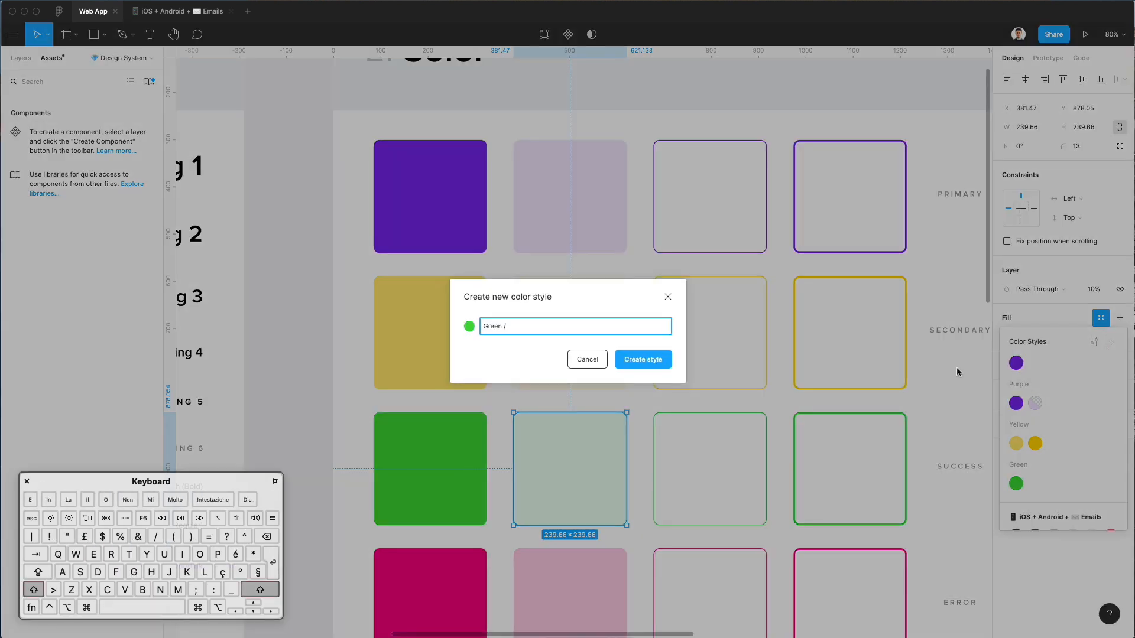
type(" Light")
key("Return")
- Create a color style named "Red / Fill" from the solid Error swatch's fill
scroll(764, 355, "down", 5)
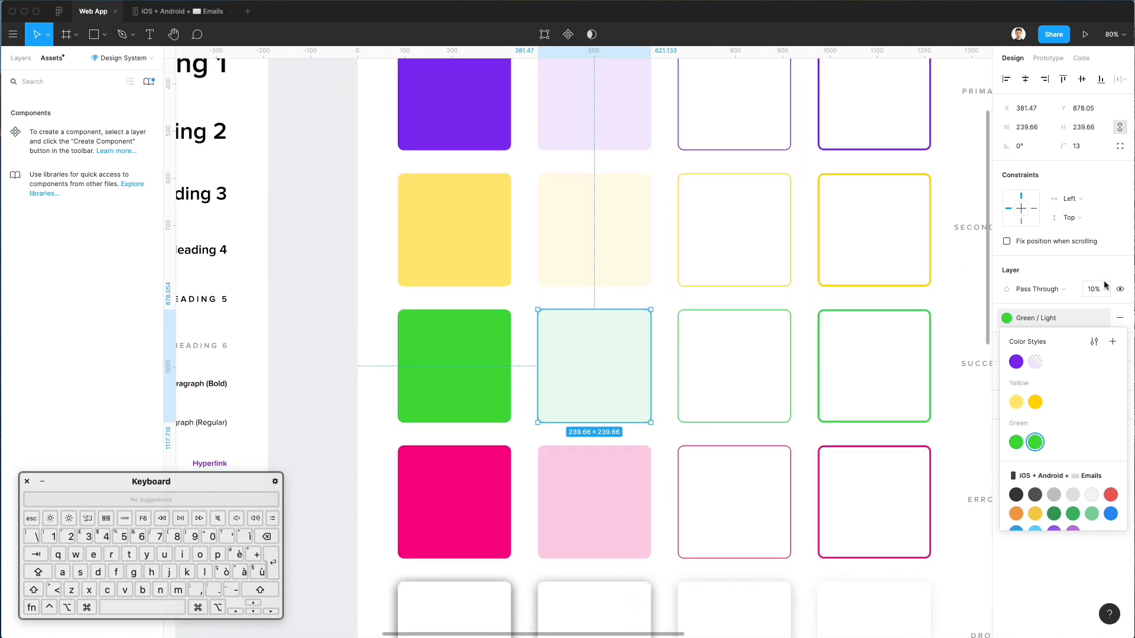
left_click(508, 497)
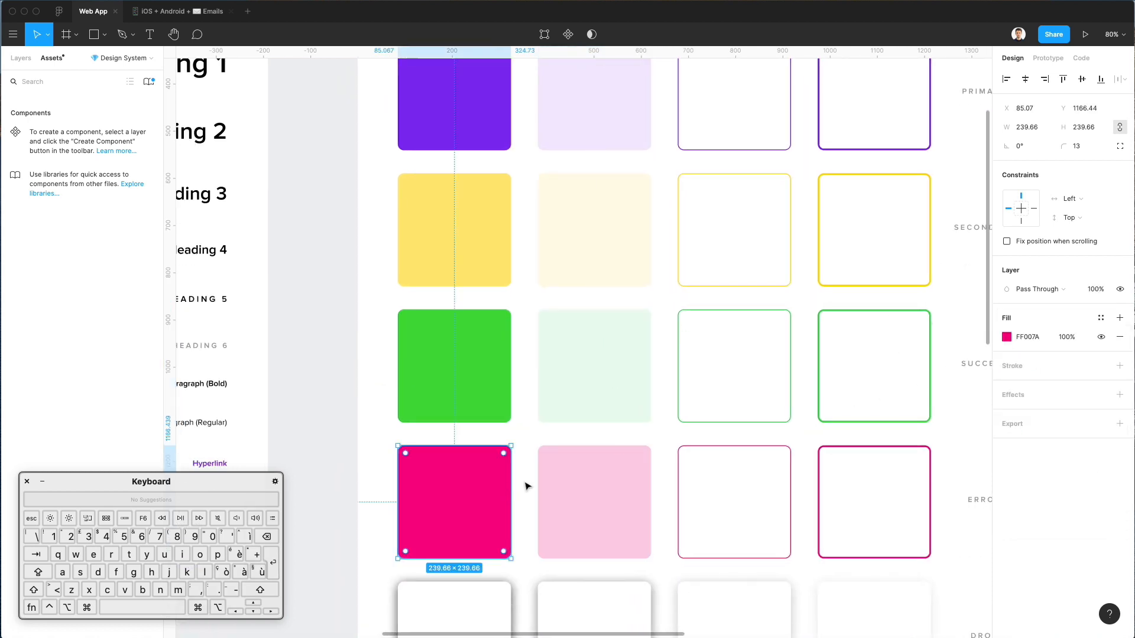
left_click(1100, 318)
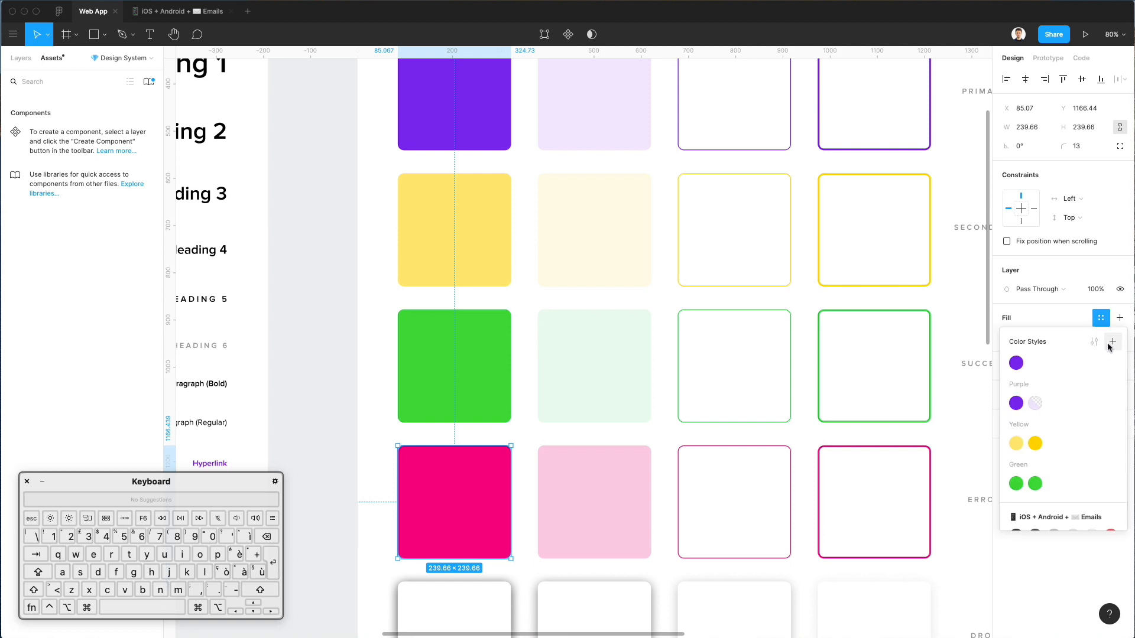
left_click(1111, 343)
type("R")
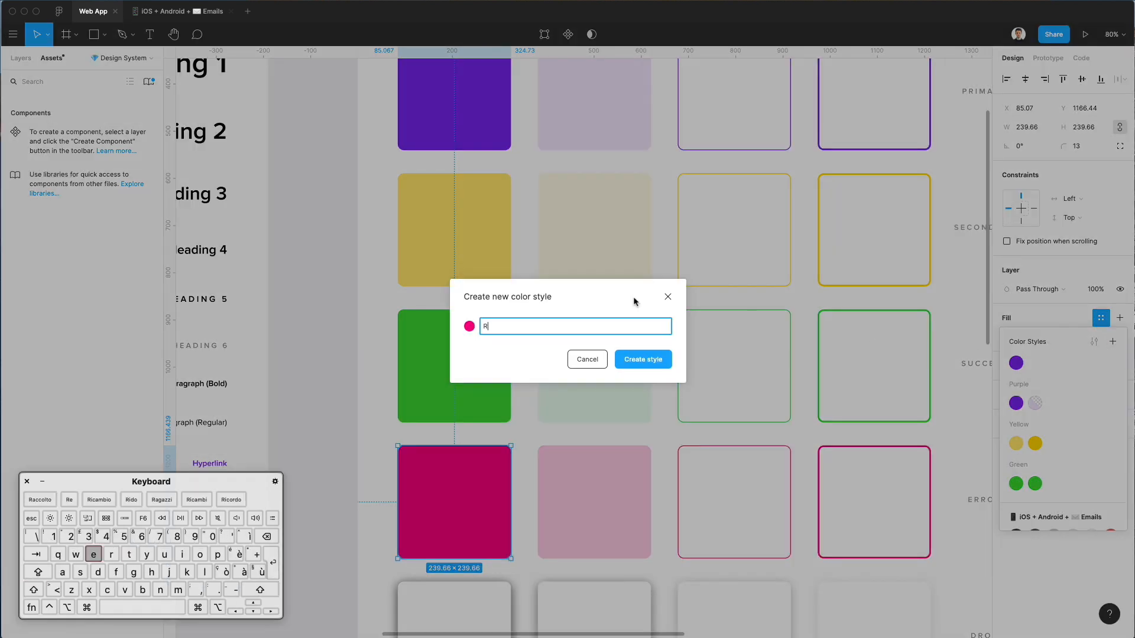
type("ed / Fill")
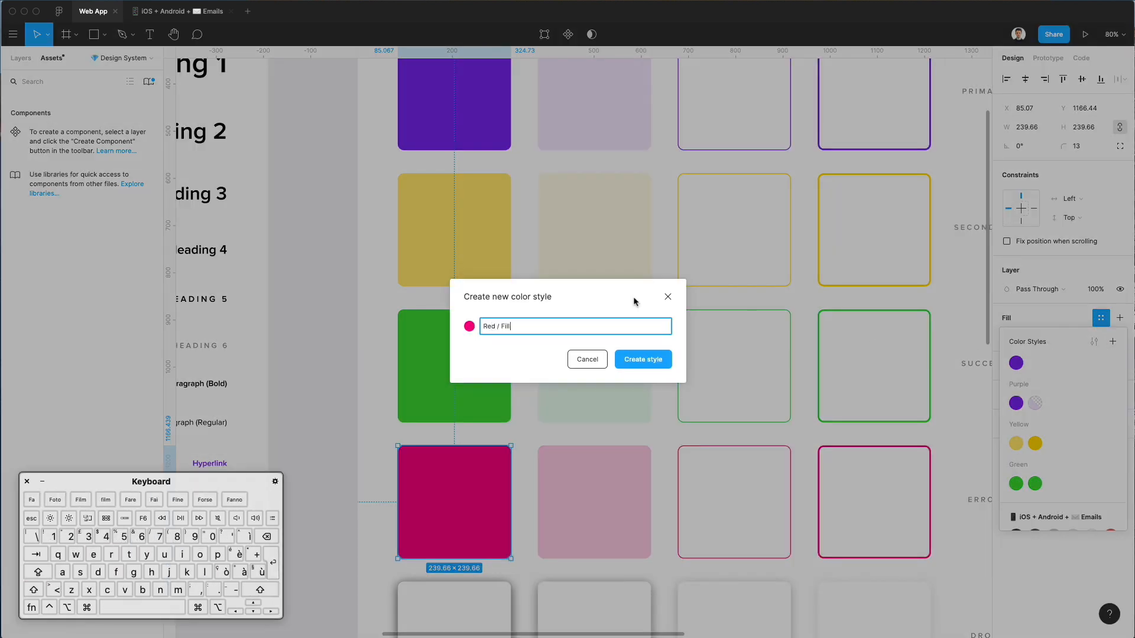
key("Return")
- Create a color style named "Red / Light" from the pale Error swatch's fill
left_click(608, 477)
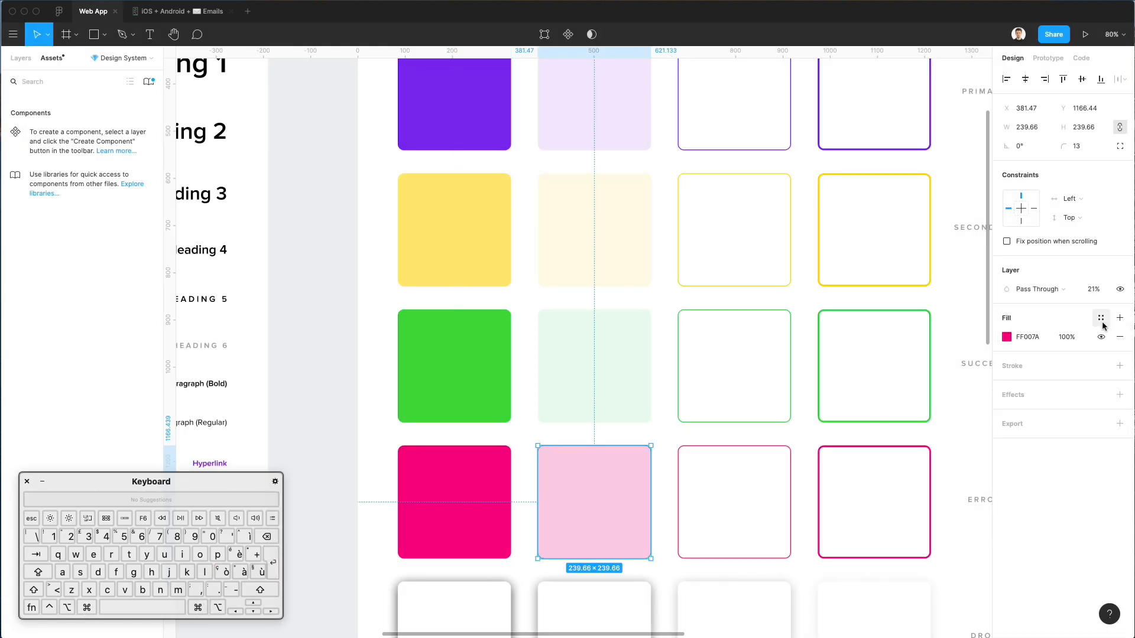
left_click(1101, 319)
left_click(1112, 342)
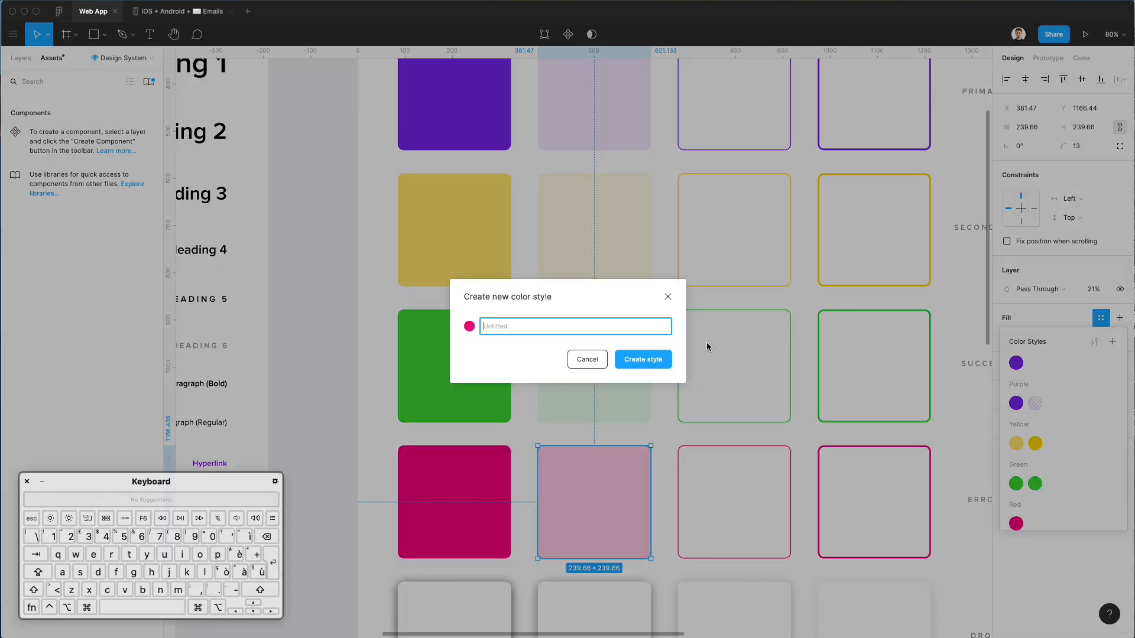
type("Red / Light")
key("Return")
left_click(680, 426)
- Look over the Typography and Color frames and the profile page design below them
scroll(680, 425, "down", 5)
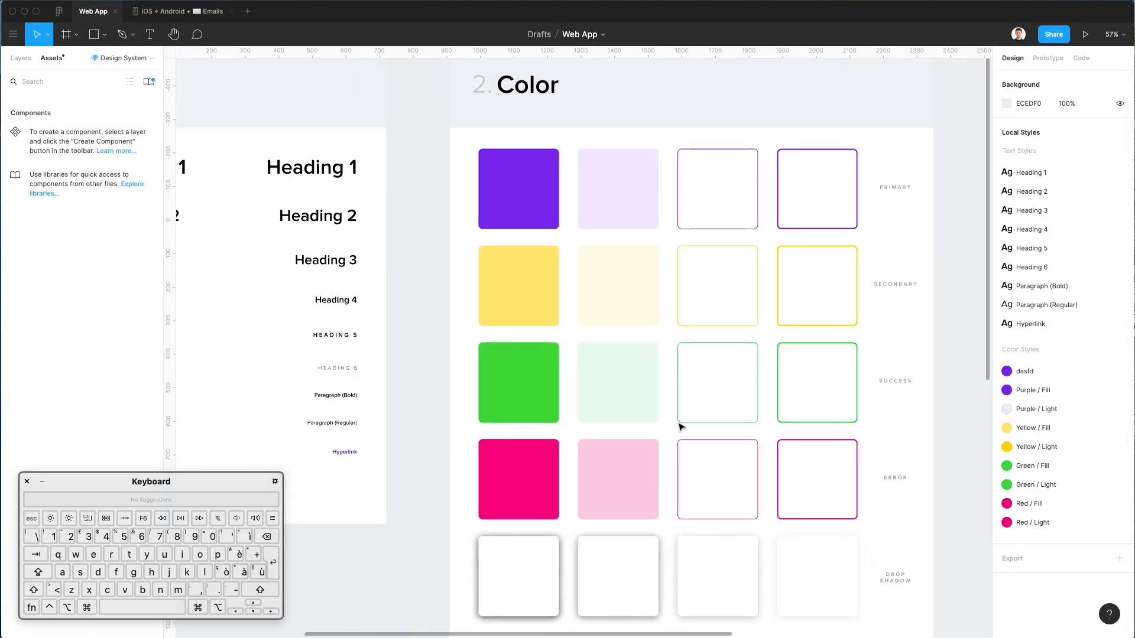
scroll(680, 425, "up", 3)
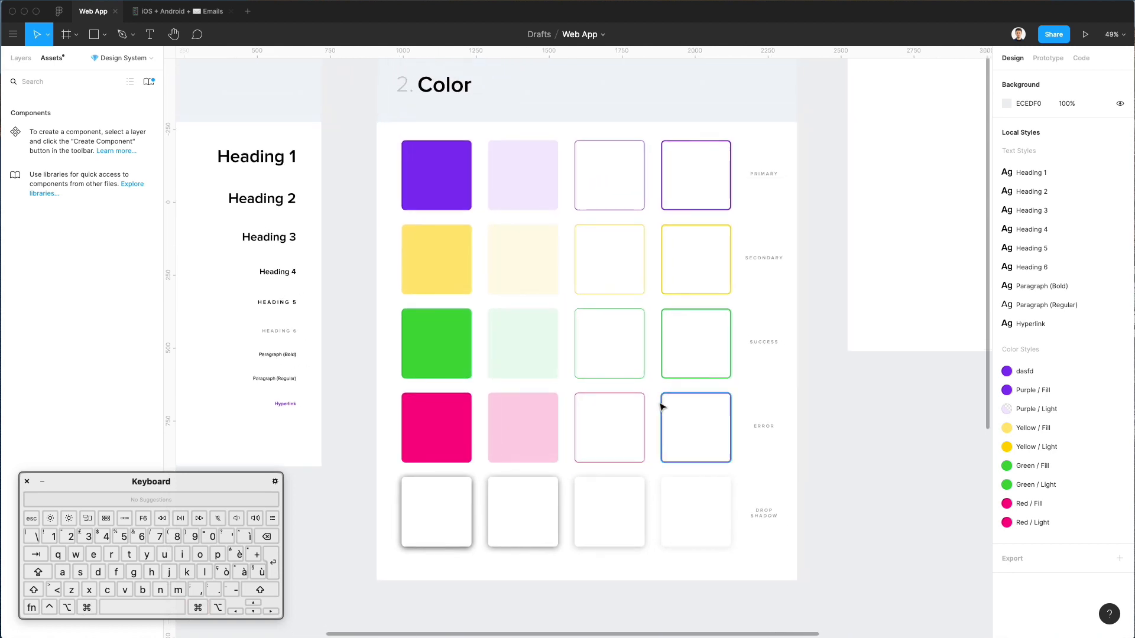
scroll(656, 389, "down", 1)
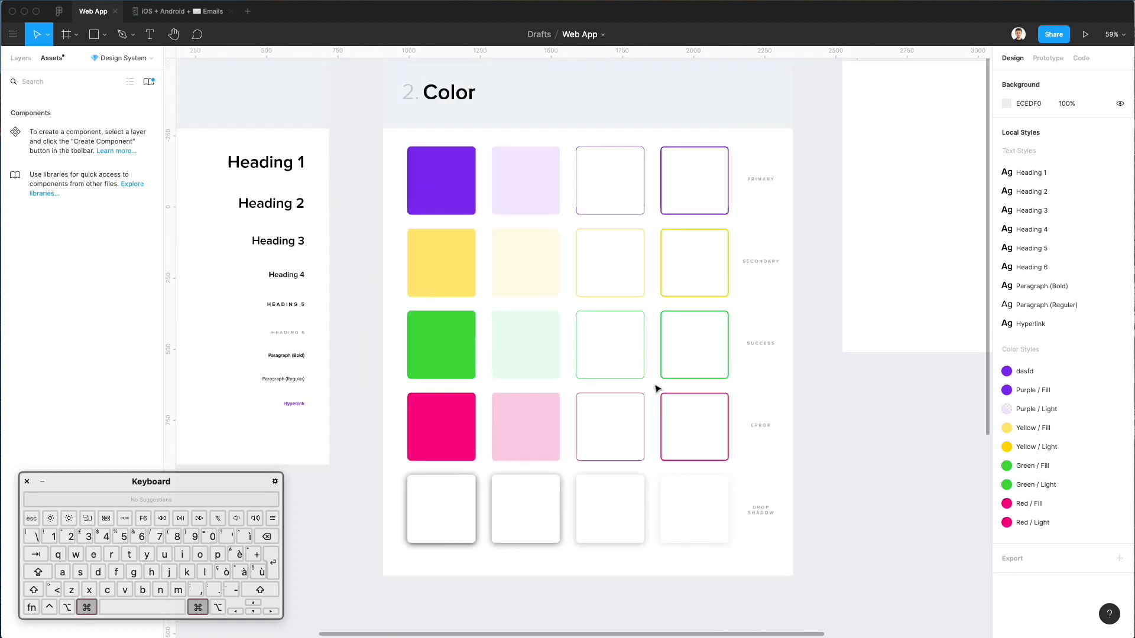
scroll(656, 388, "left", 5)
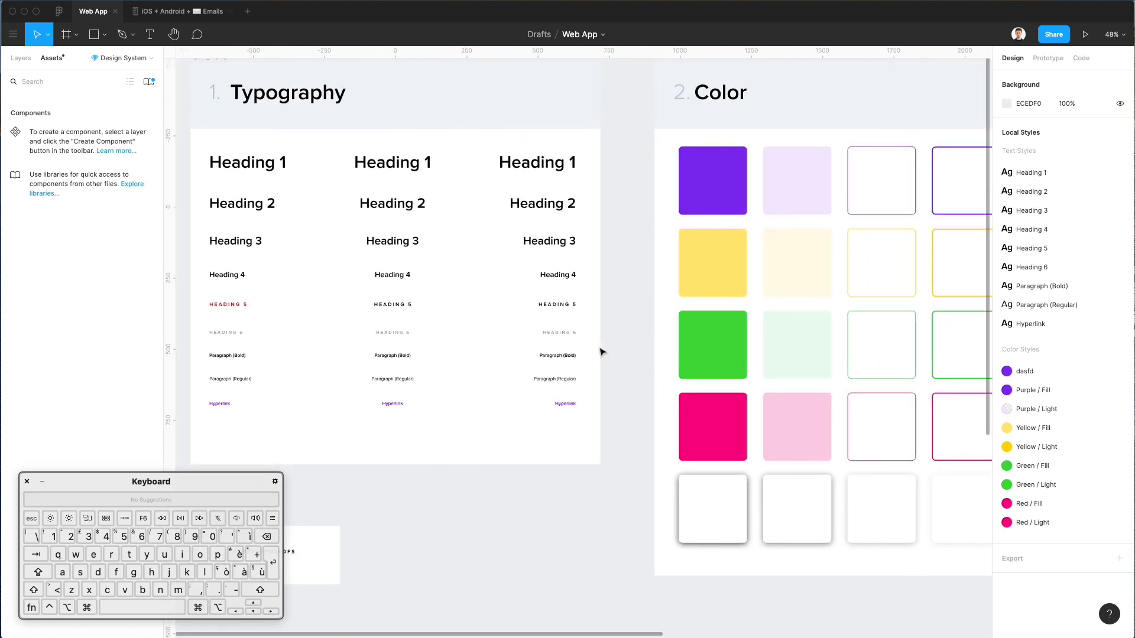
scroll(601, 352, "up", 2)
scroll(640, 356, "down", 3)
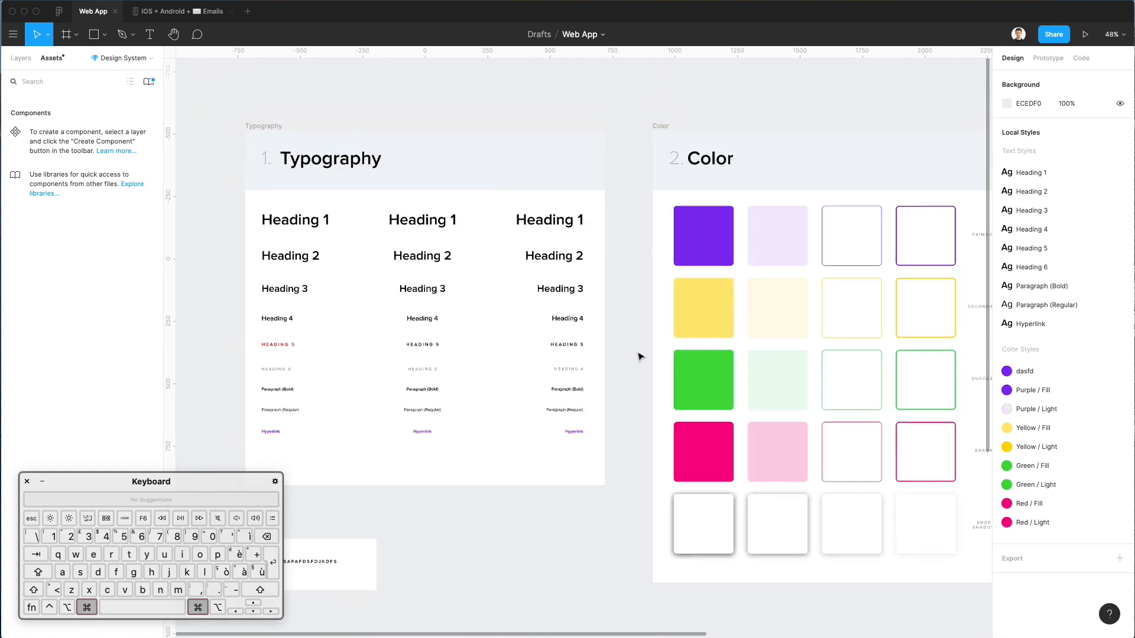
scroll(640, 358, "right", 3)
scroll(672, 404, "up", 5)
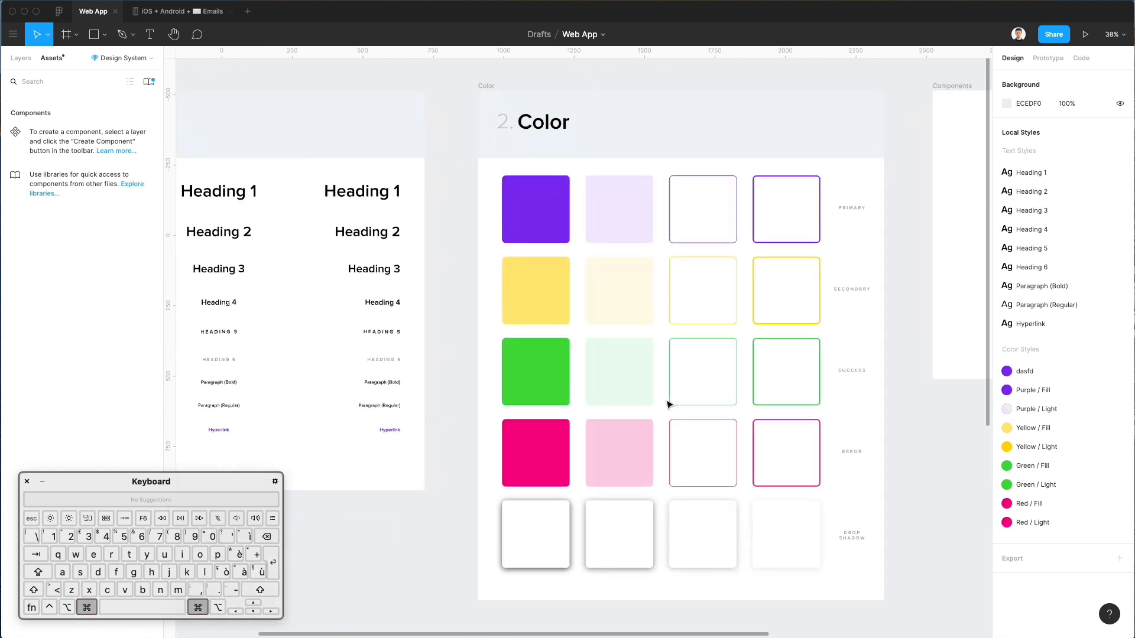
scroll(668, 404, "right", 3)
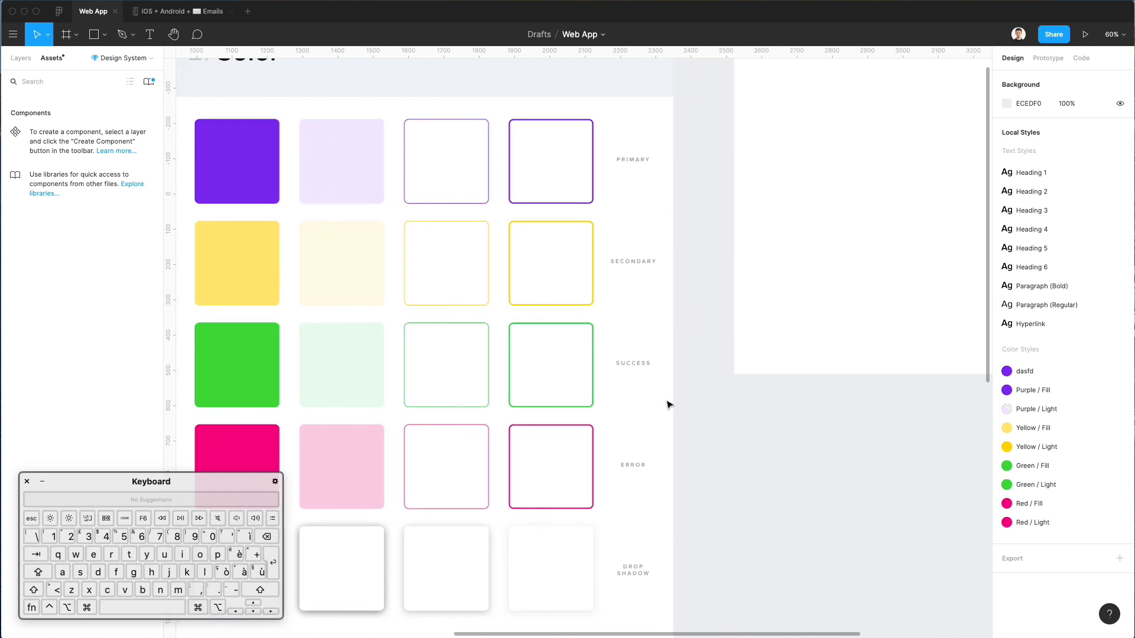
scroll(668, 404, "down", 2)
scroll(669, 405, "down", 6)
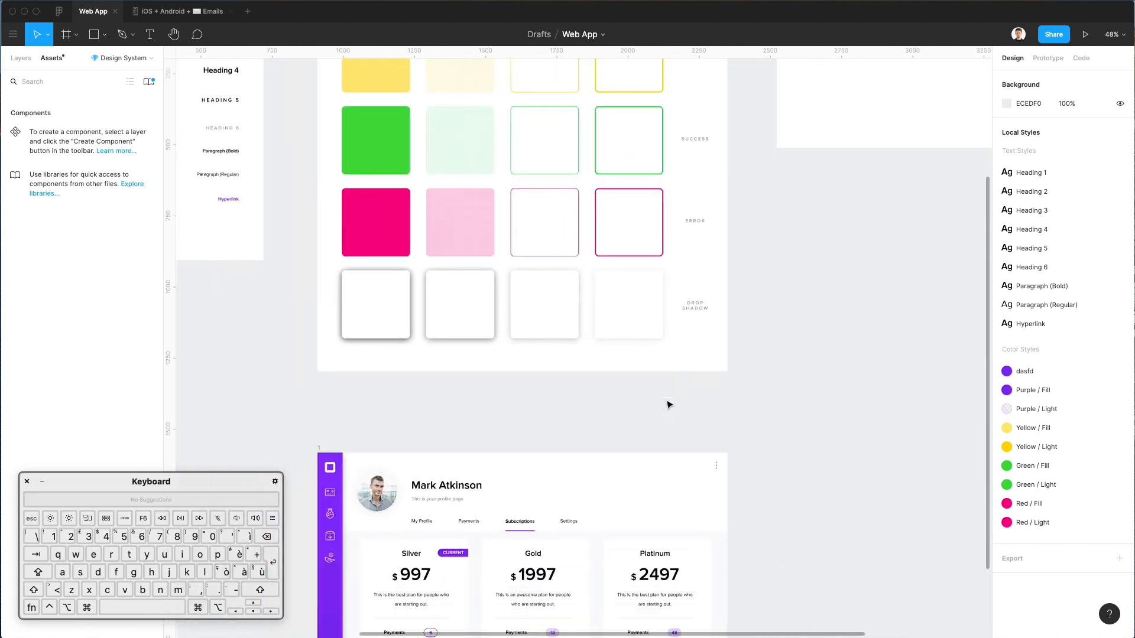
scroll(669, 404, "left", 3)
scroll(669, 404, "up", 6)
scroll(668, 404, "right", 4)
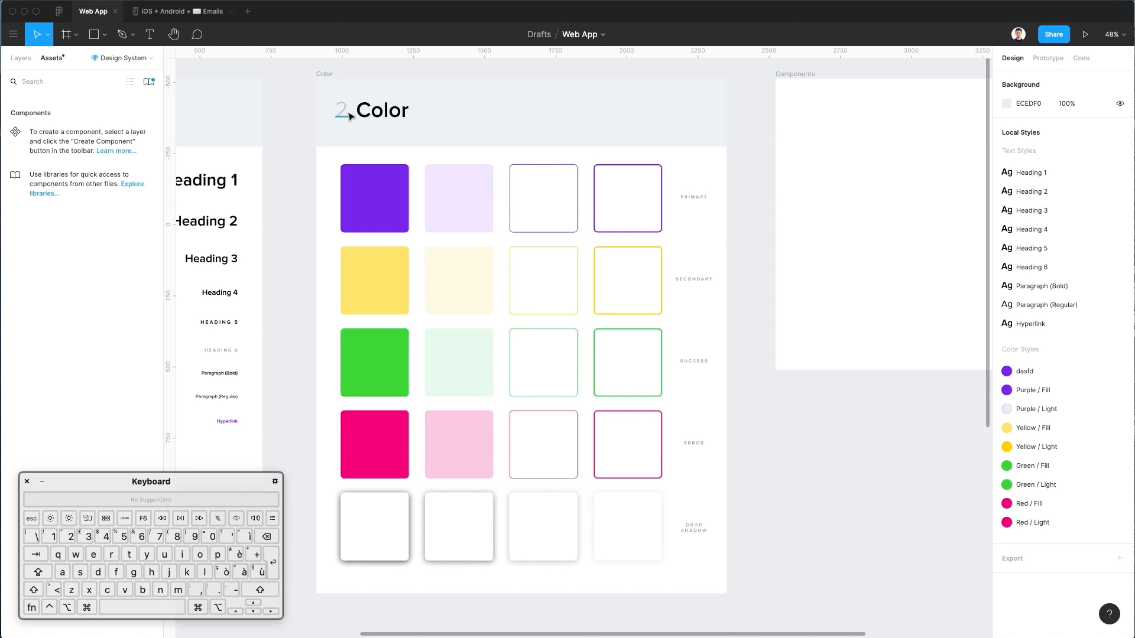
- Copy the Color frame's header band with its number and title into the empty Components frame
left_click_drag(300, 111, 457, 135)
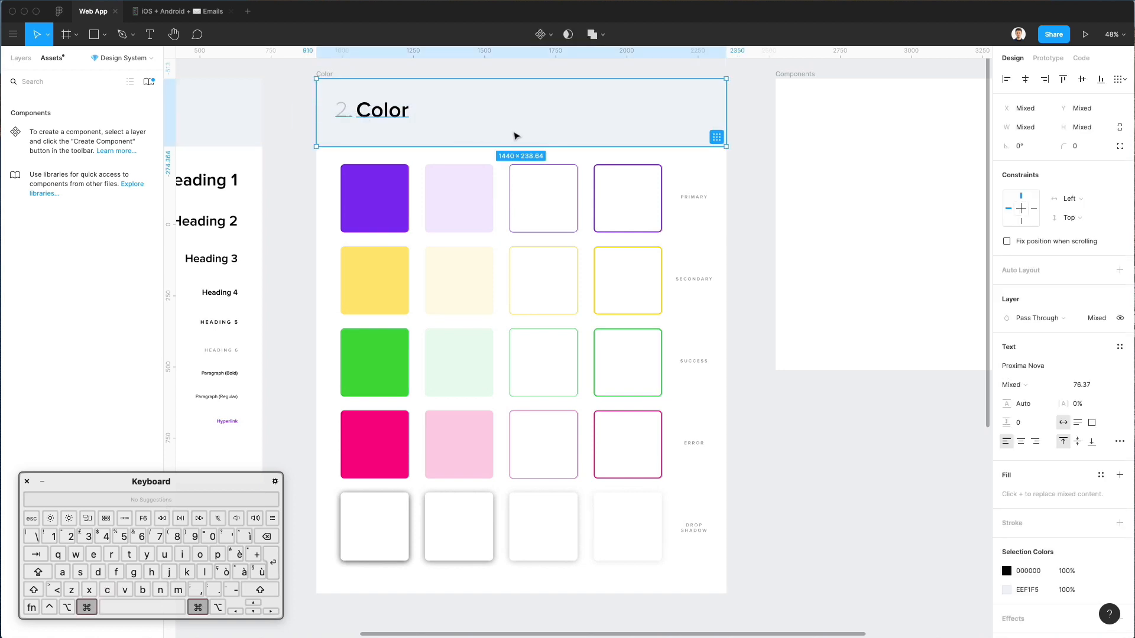
key("super+c")
scroll(515, 136, "right", 4)
left_click(534, 78)
key("super+v")
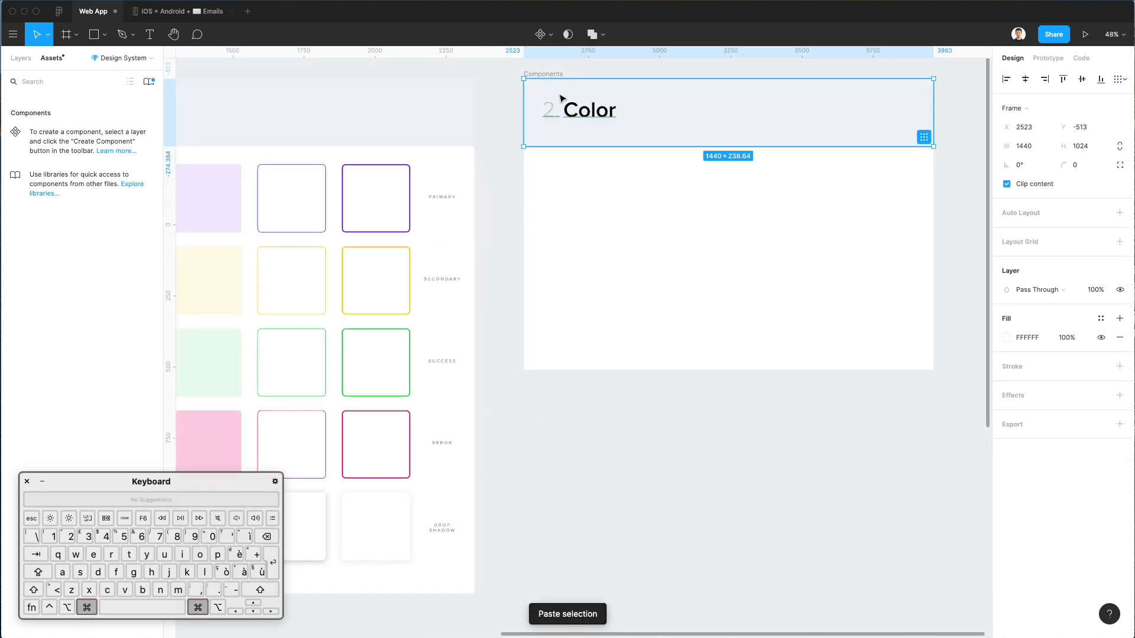
left_click(659, 169)
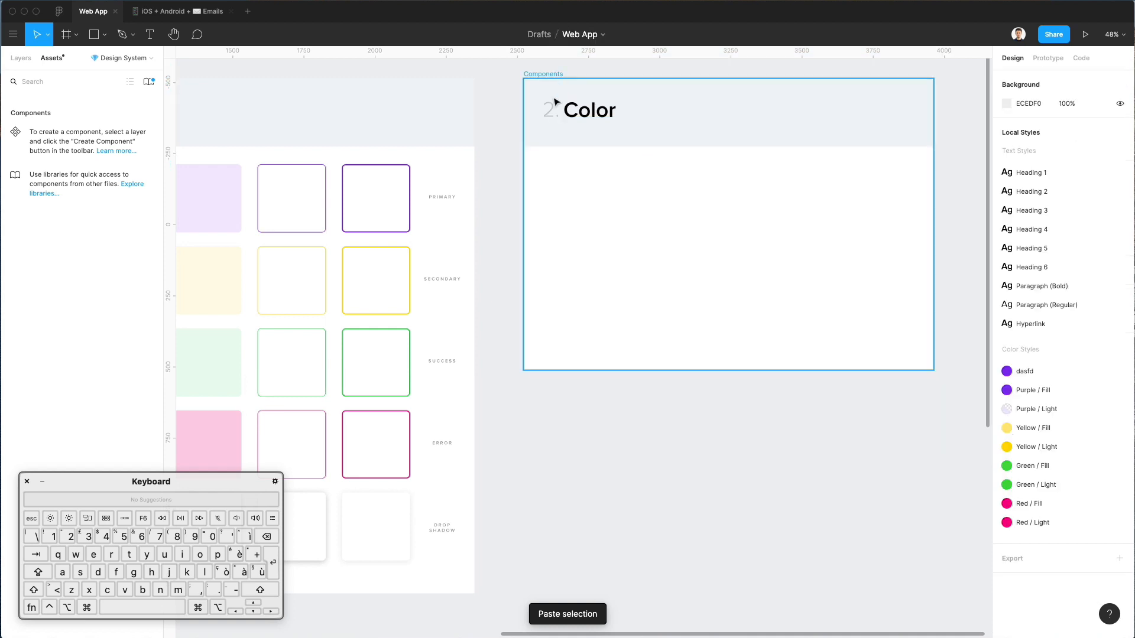
- Change the section number in the Components frame's header to 3
left_click(549, 106)
key("Return")
key("shift+Left")
type("3")
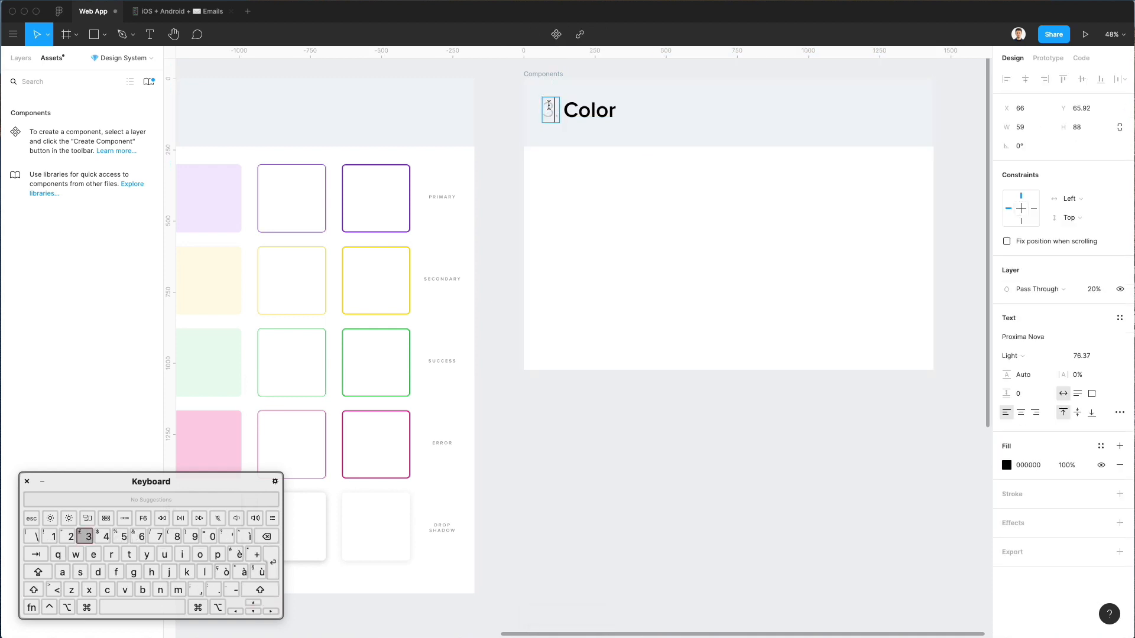
- Change the pasted header title in the Components frame to "Components"
double_click(593, 110)
left_click_drag(593, 111, 621, 111)
type("mpo")
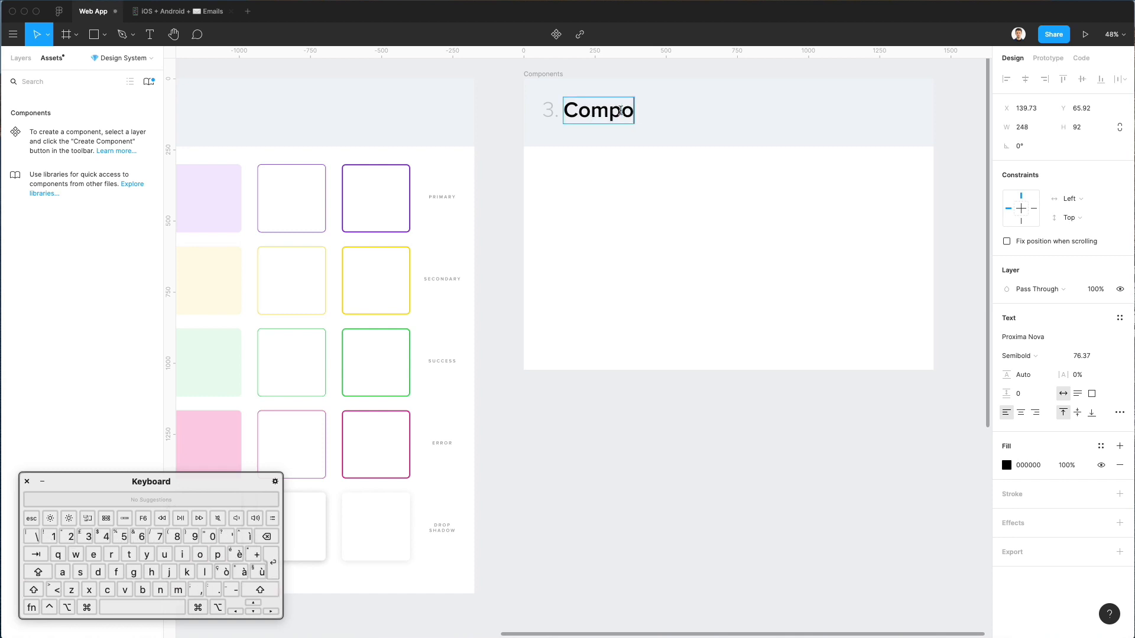
type("ne")
key("BackSpace")
type("nents")
key("Escape")
scroll(630, 193, "down", 5)
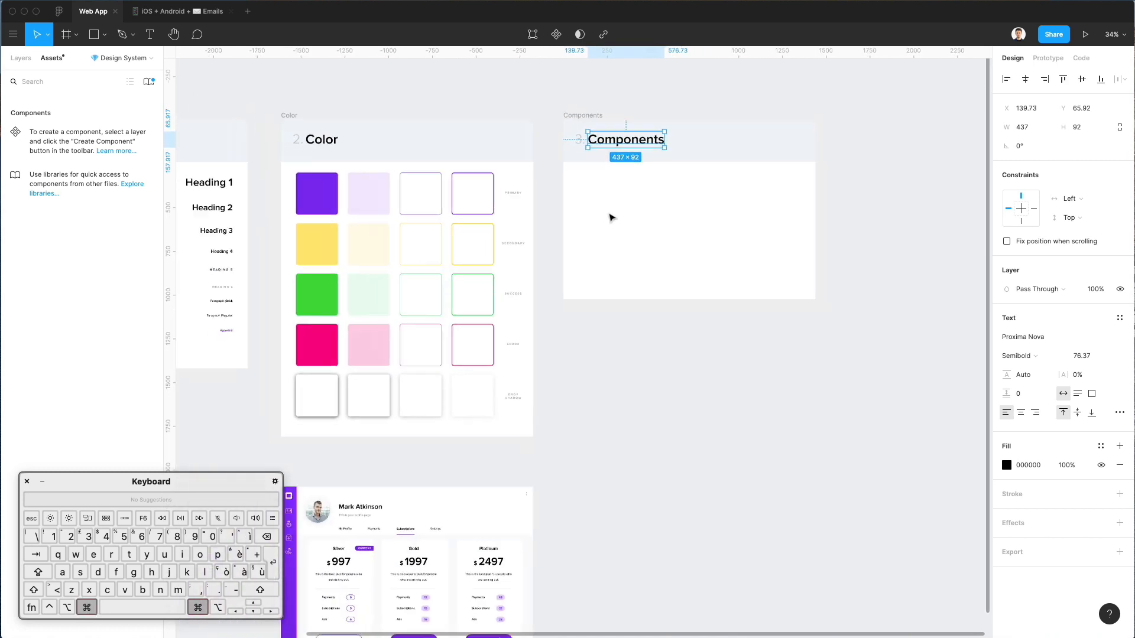
- Move the profile page frame directly beneath the Components frame and line up their left edges
left_click_drag(401, 463, 609, 343)
scroll(605, 213, "up", 5)
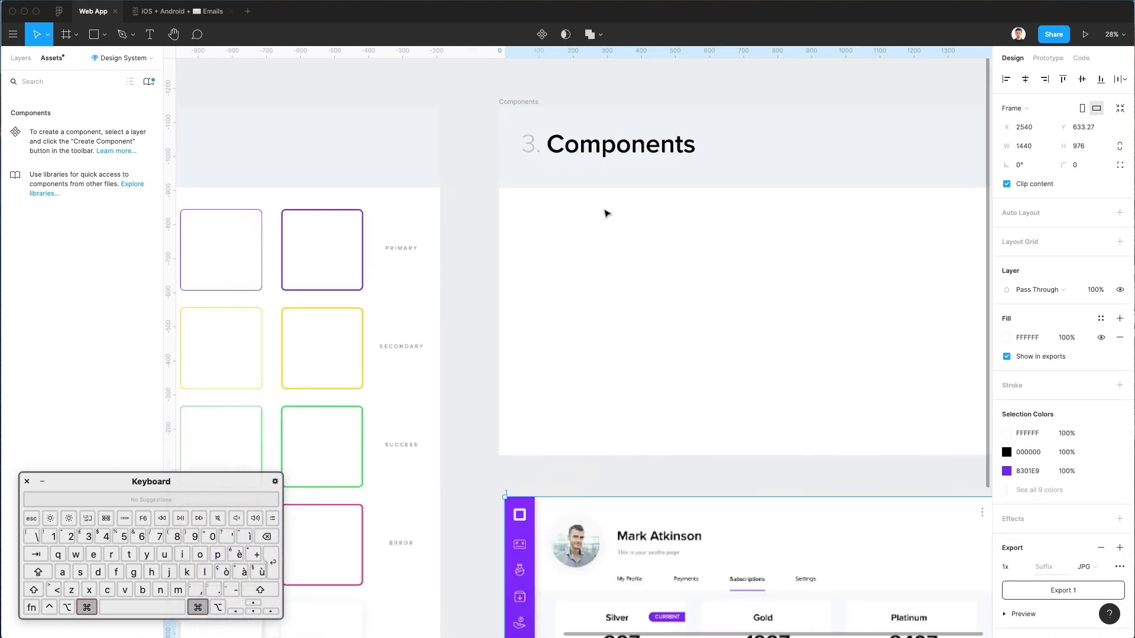
left_click_drag(590, 540, 601, 499)
left_click(621, 422)
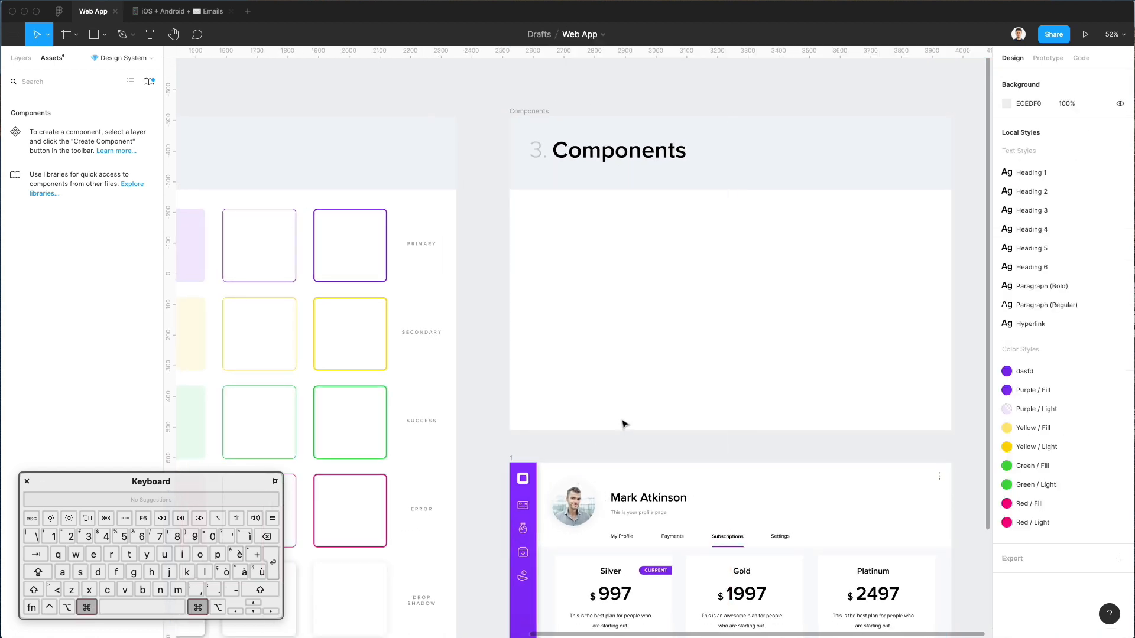
- Copy the purple side menu from the profile page frame into the Components frame
scroll(622, 422, "down", 2)
scroll(619, 324, "down", 1)
scroll(620, 322, "up", 3)
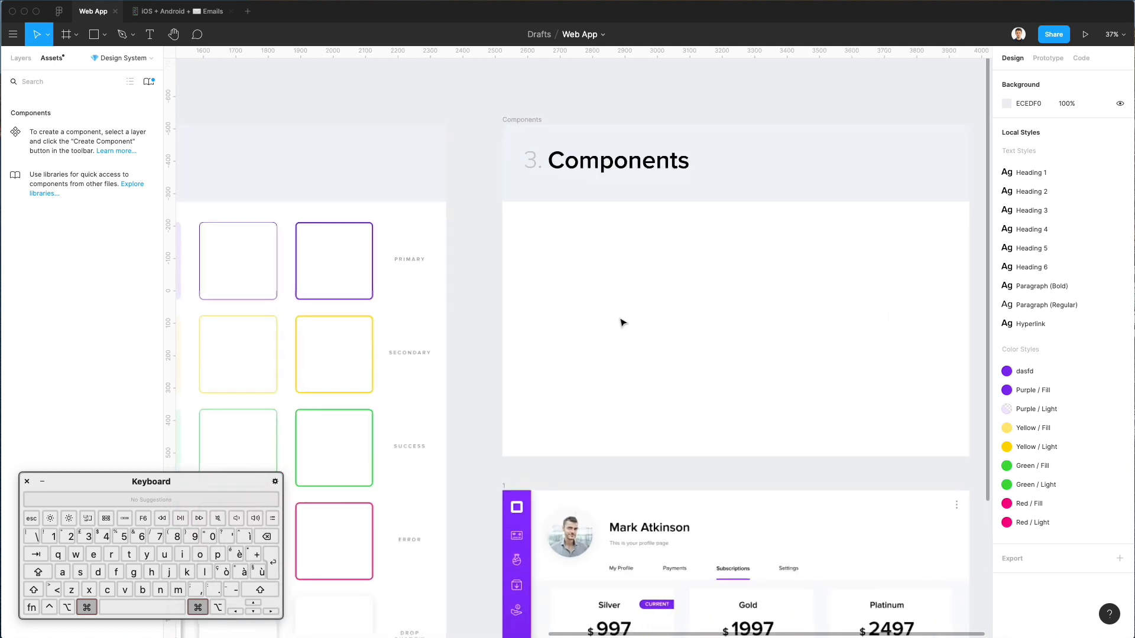
scroll(620, 322, "down", 1)
scroll(542, 393, "down", 4)
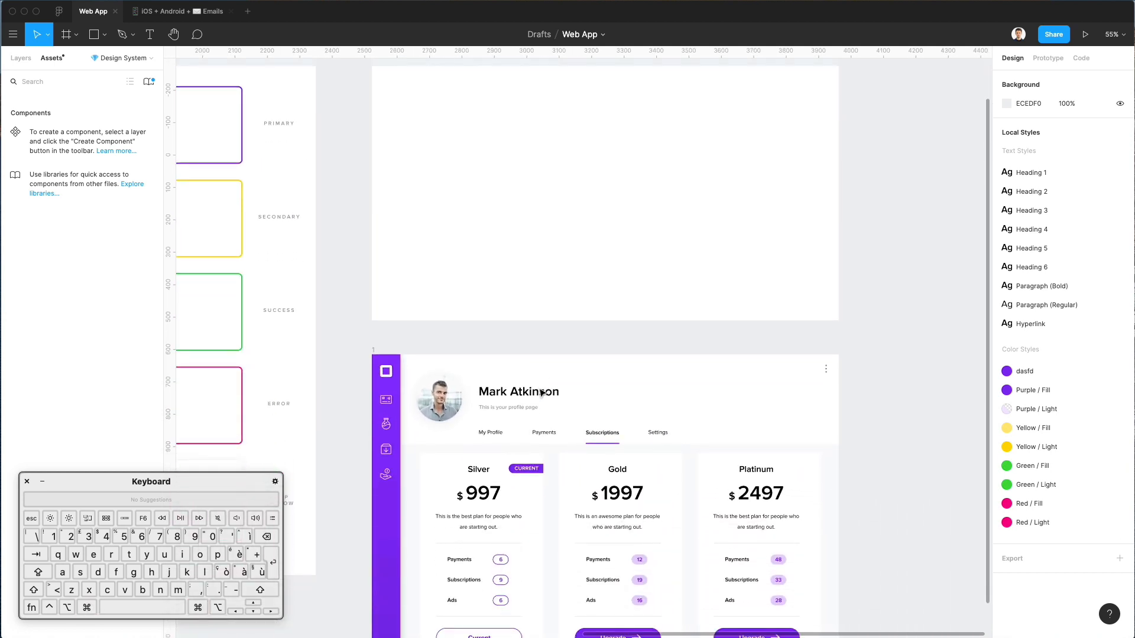
left_click_drag(355, 290, 403, 604)
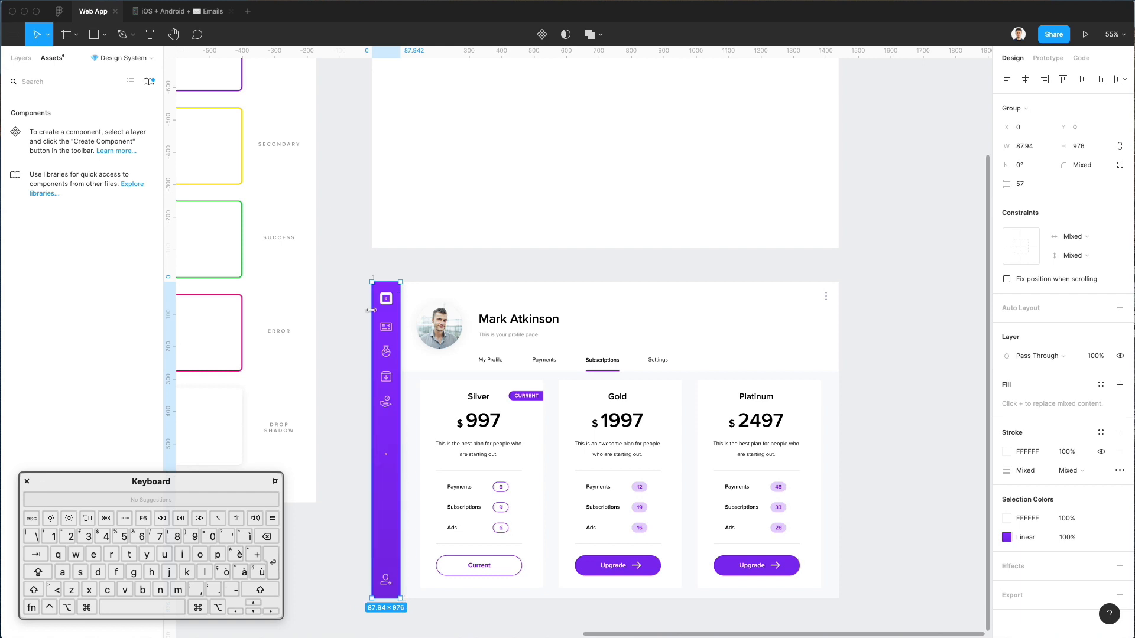
scroll(371, 310, "up", 3)
left_click_drag(389, 451, 471, 159)
scroll(471, 159, "down", 3)
left_click(397, 287)
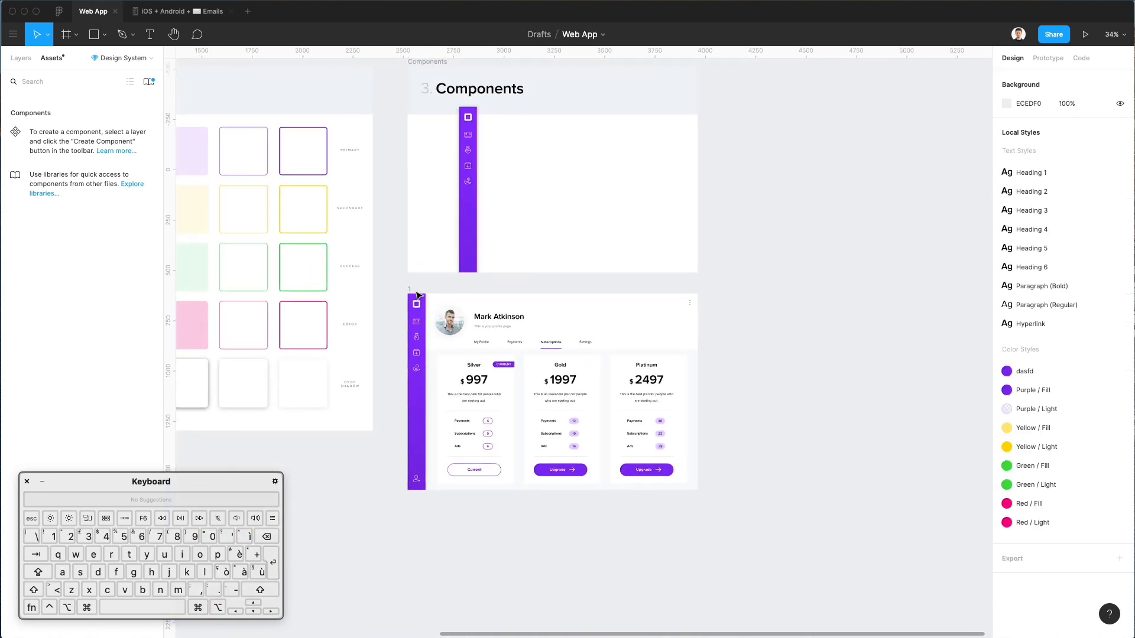
- Move the profile page frame farther down and extend the Components frame downward into the freed space
left_click(409, 289)
left_click_drag(479, 353, 478, 495)
scroll(477, 431, "up", 2)
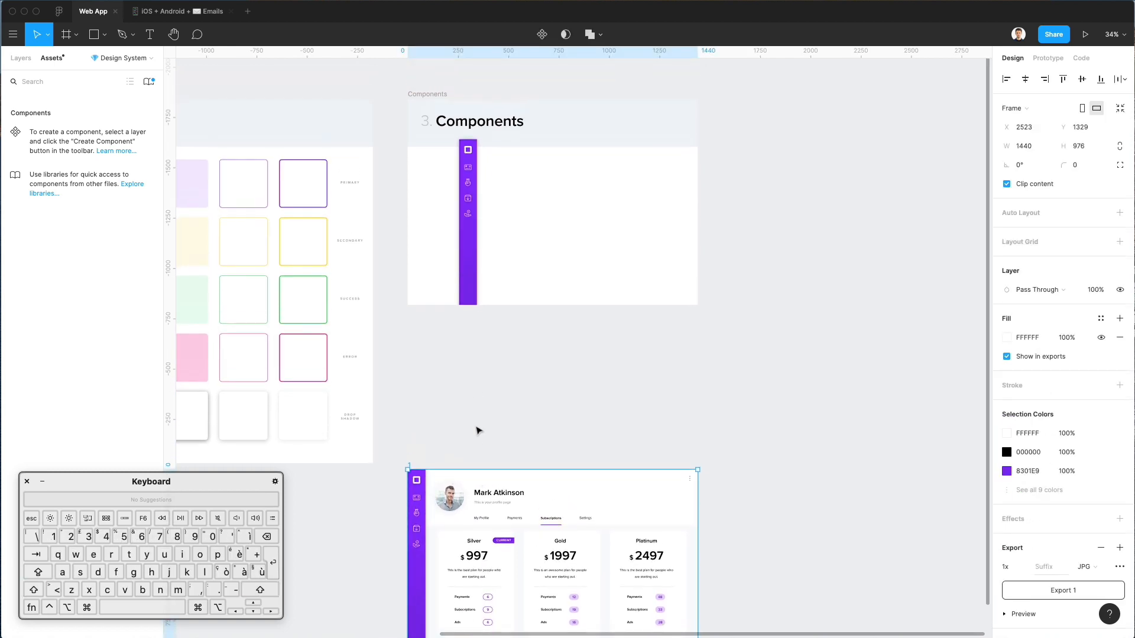
left_click(428, 116)
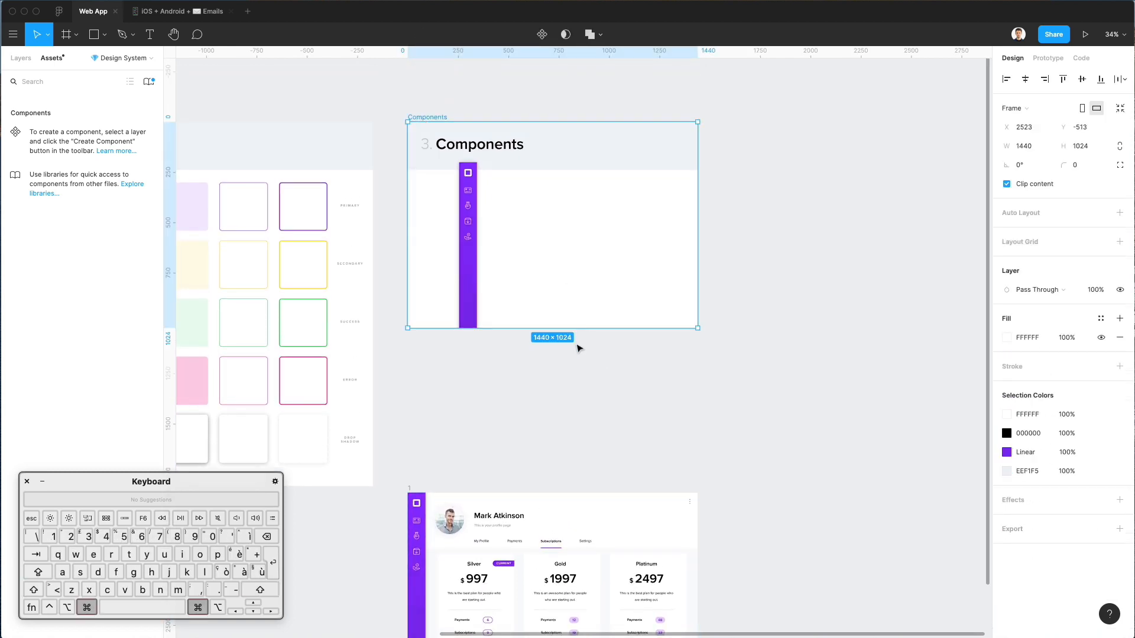
left_click_drag(574, 335, 581, 486)
scroll(591, 471, "down", 2)
left_click(759, 352)
- Position the side menu copy below the header near the Components frame's left edge, at about X 96, Y 363
left_click_drag(500, 179, 468, 211)
scroll(484, 154, "up", 5)
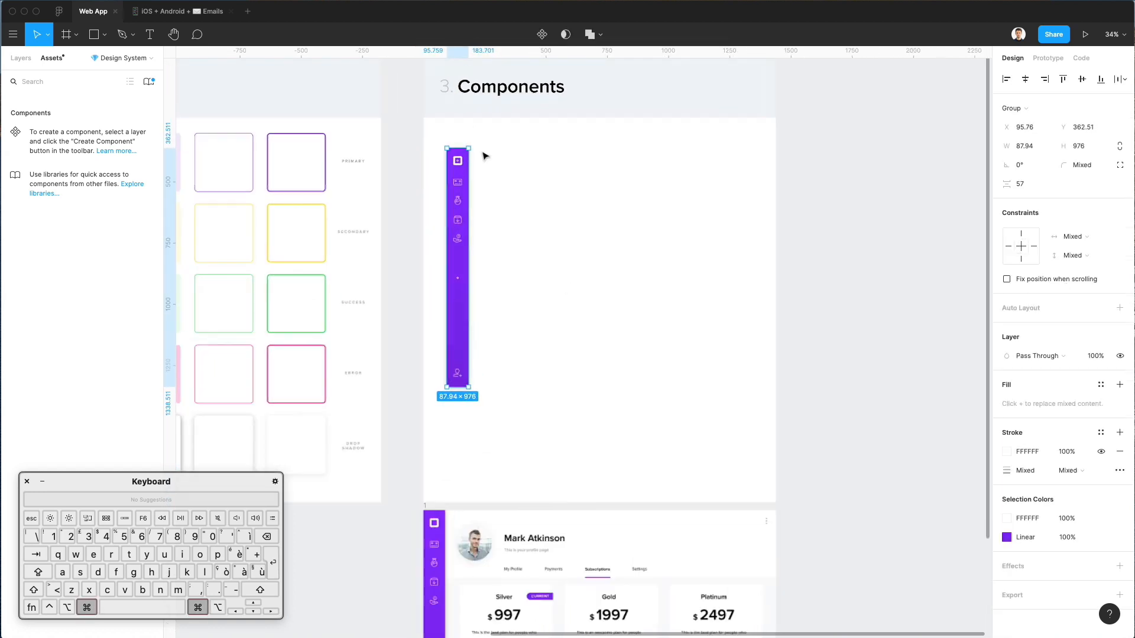
scroll(485, 156, "down", 2)
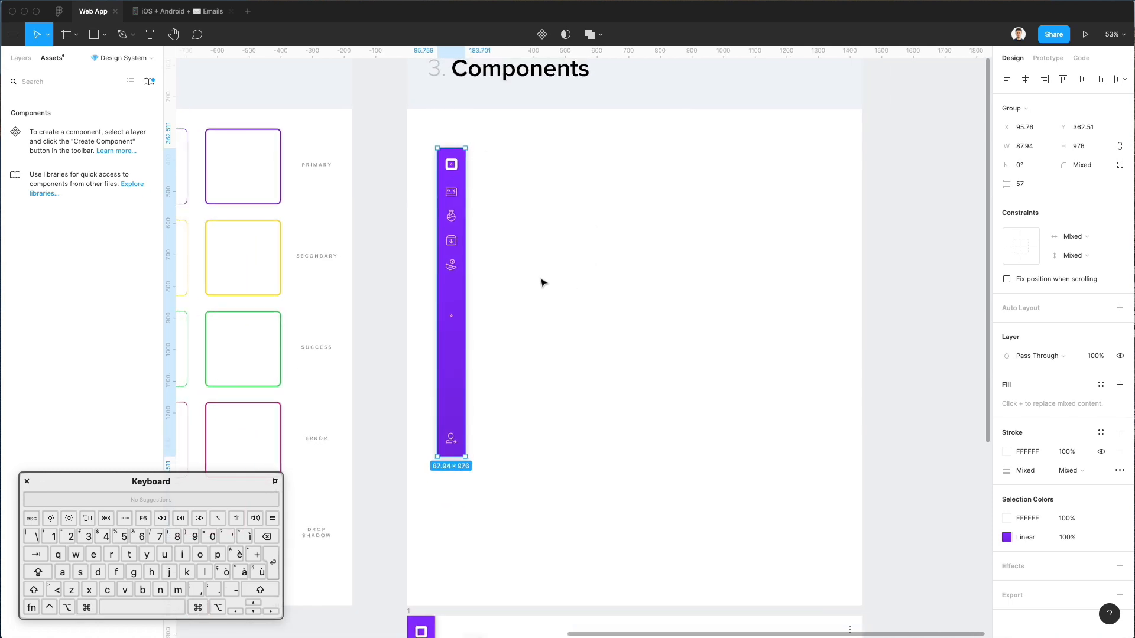
scroll(542, 283, "right", 3)
scroll(542, 282, "up", 2)
left_click(451, 309)
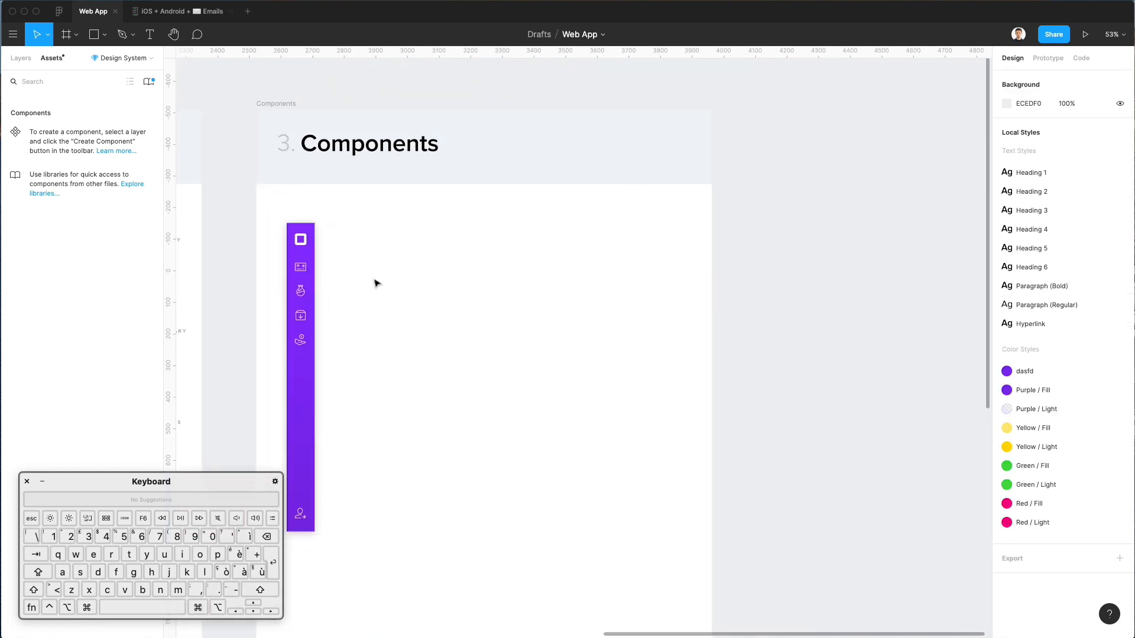
- Draw a vertical divider line 976 px long to the right of the side menu and set its opacity to 10%
scroll(387, 299, "down", 1)
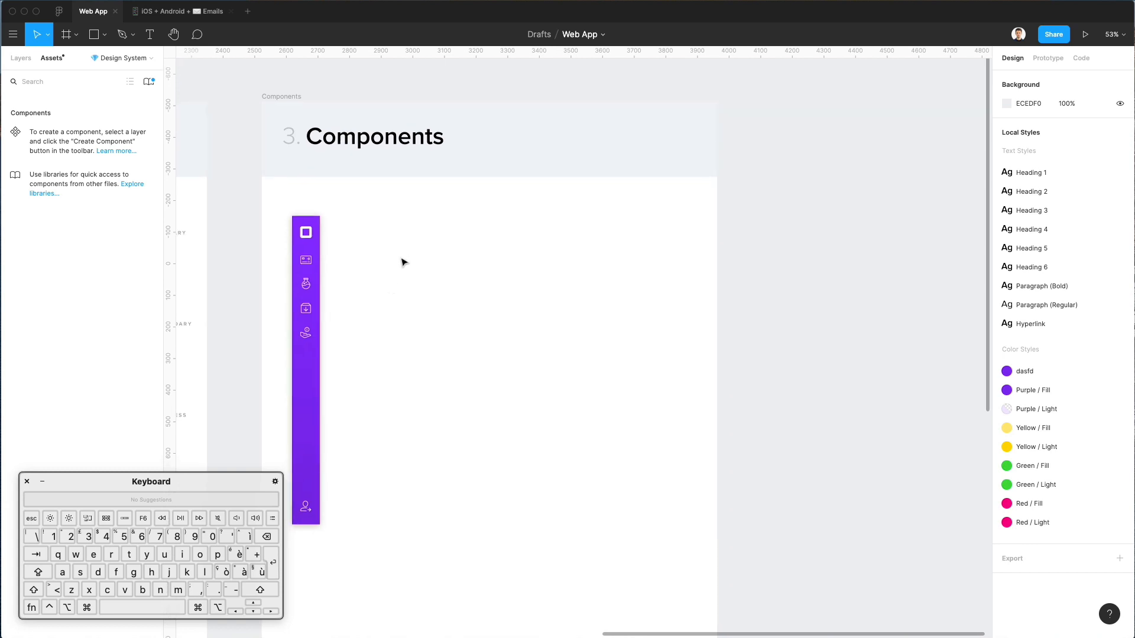
key("l")
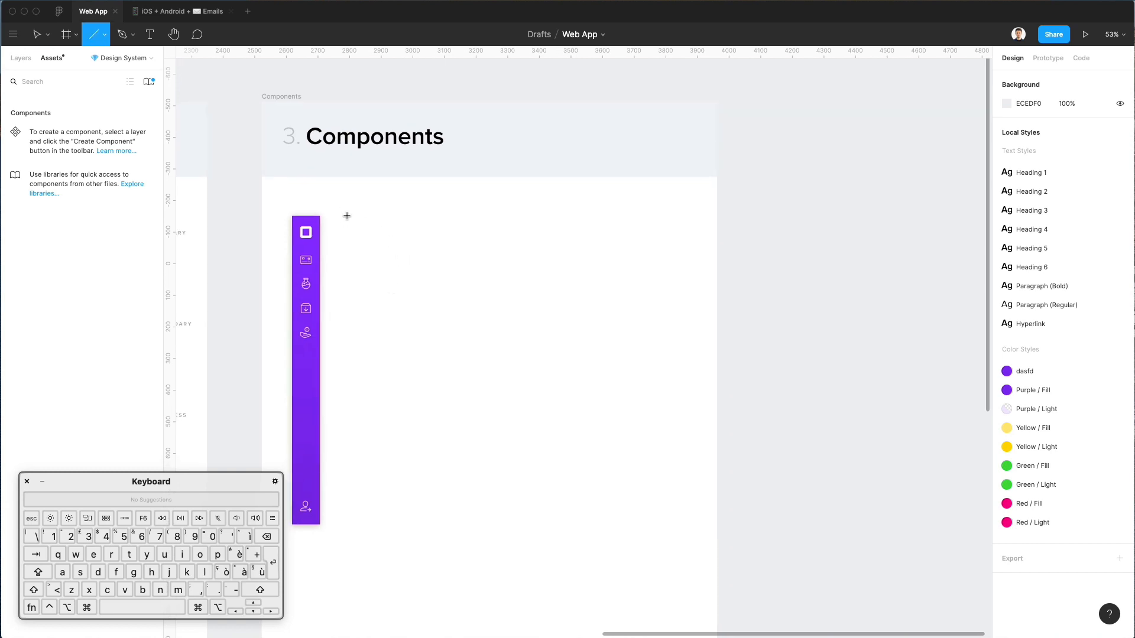
left_click_drag(347, 215, 354, 524)
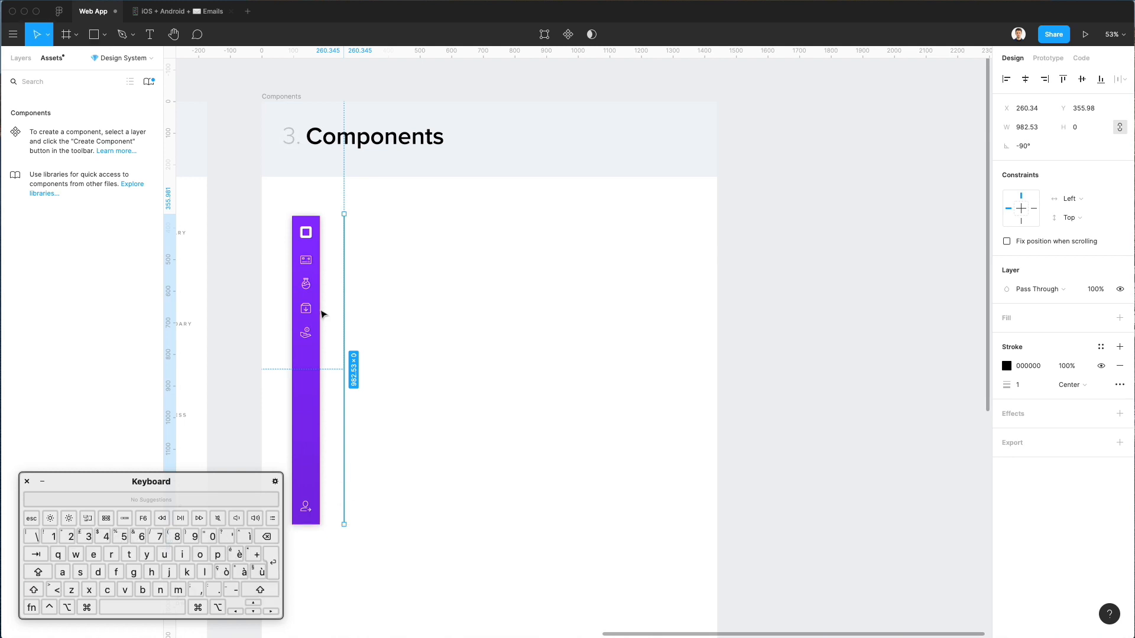
left_click_drag(345, 212, 382, 248)
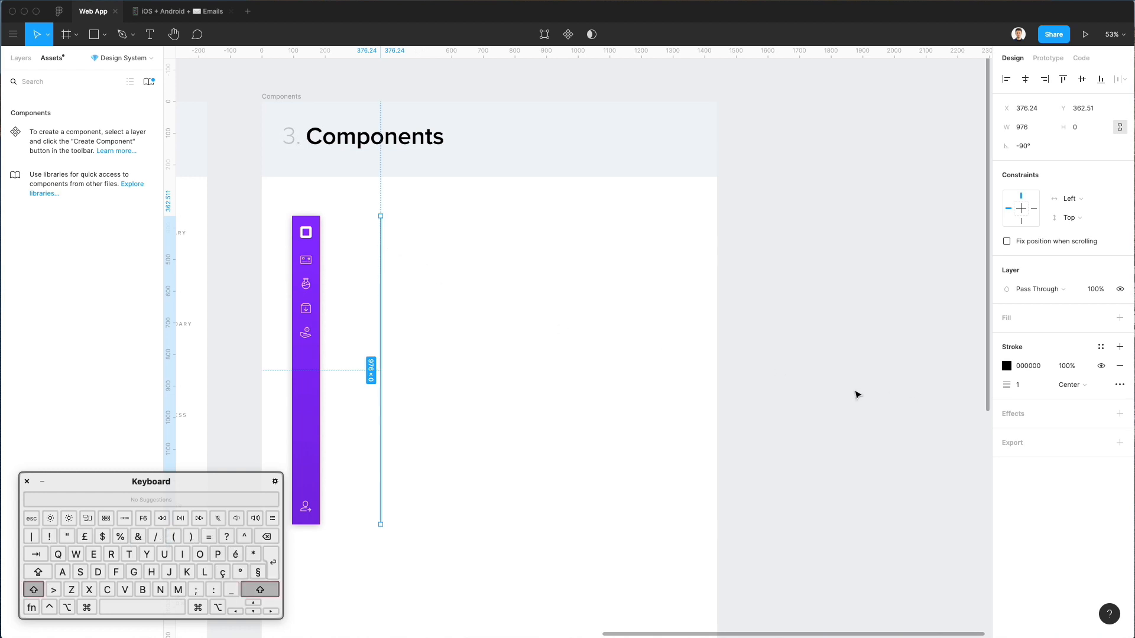
key("1")
left_click(492, 336)
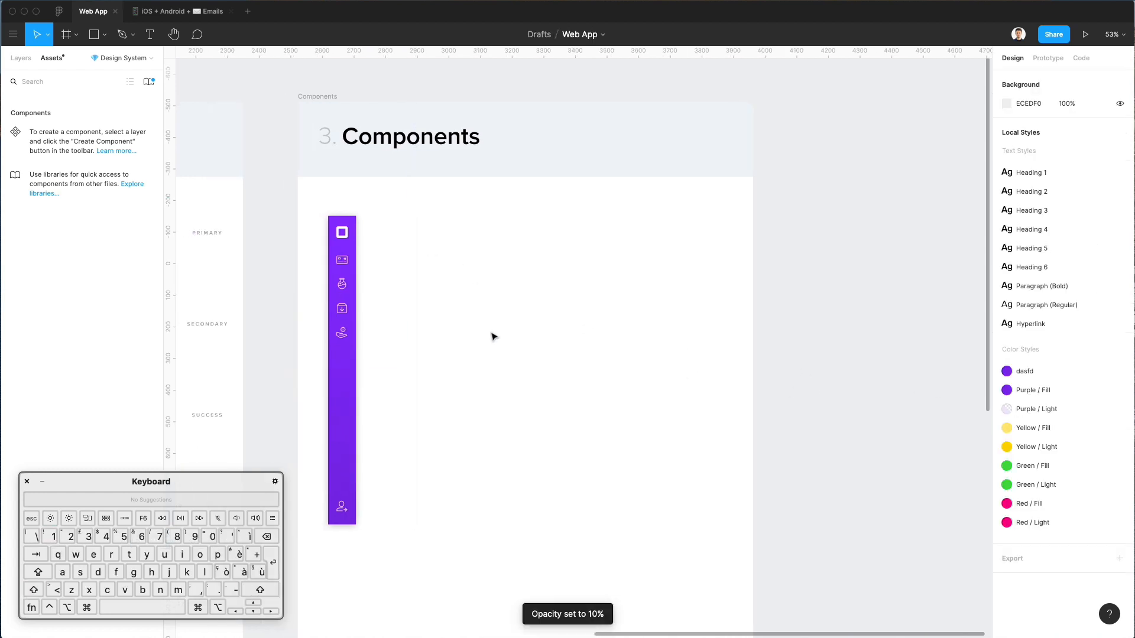
- Copy the PRIMARY label from the Color frame to just above the side menu in the Components frame
scroll(493, 336, "left", 10)
left_click_drag(755, 237, 885, 209)
scroll(885, 208, "right", 5)
scroll(664, 185, "up", 5)
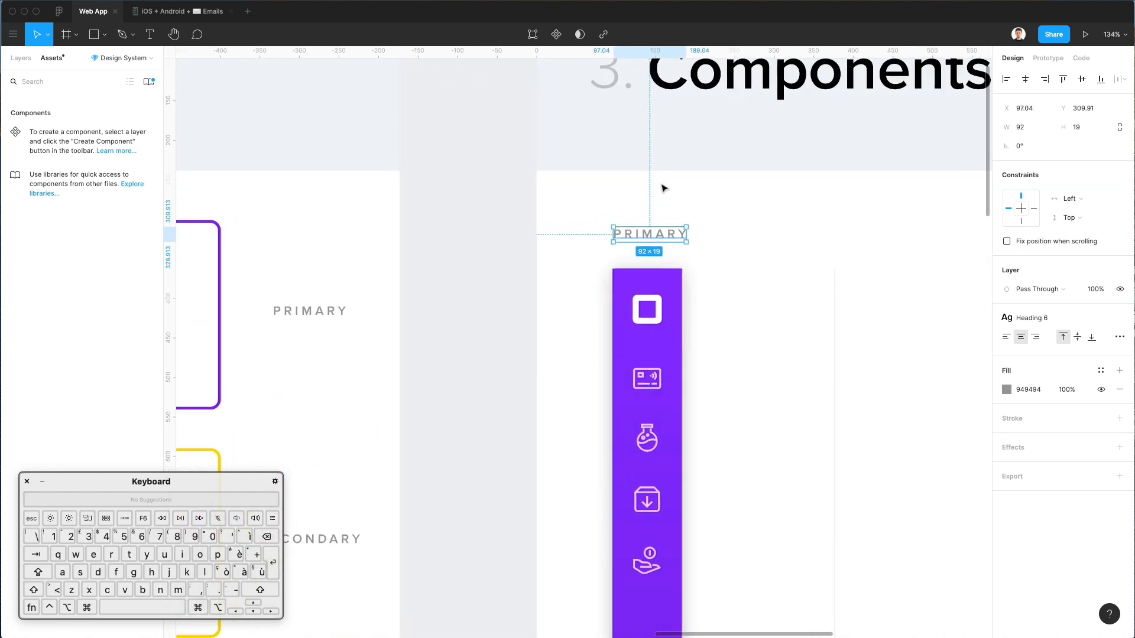
- Change the copied label's text to "SIDE MENU" and align it with the side menu's left edge
key("Return")
type("SIDE MENU")
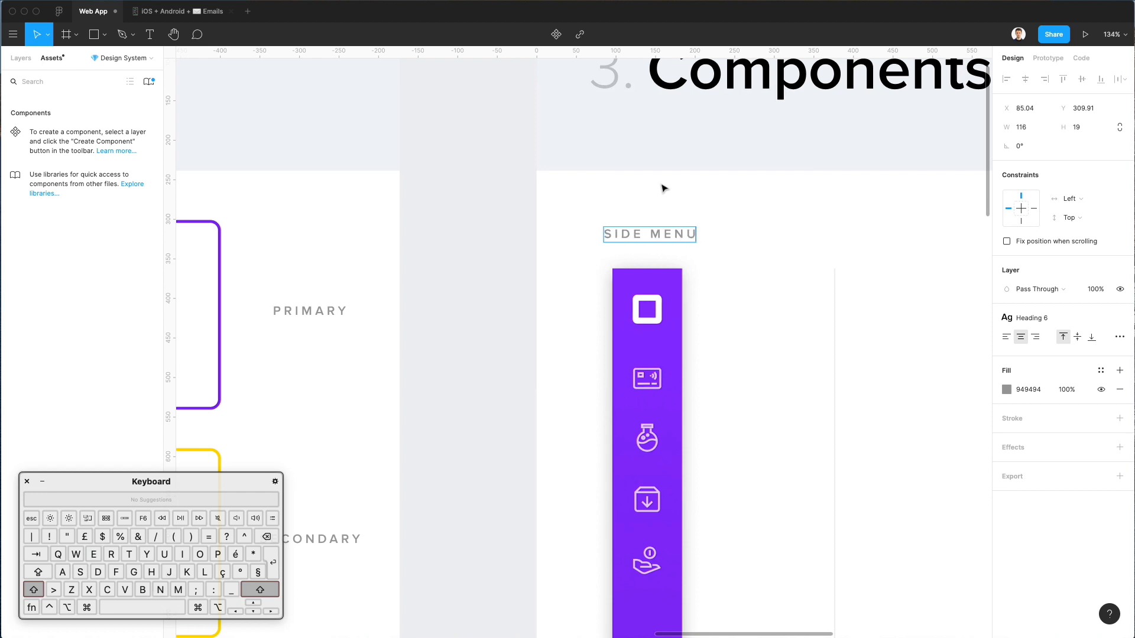
key("Escape")
left_click_drag(649, 241, 658, 243)
scroll(656, 243, "down", 5)
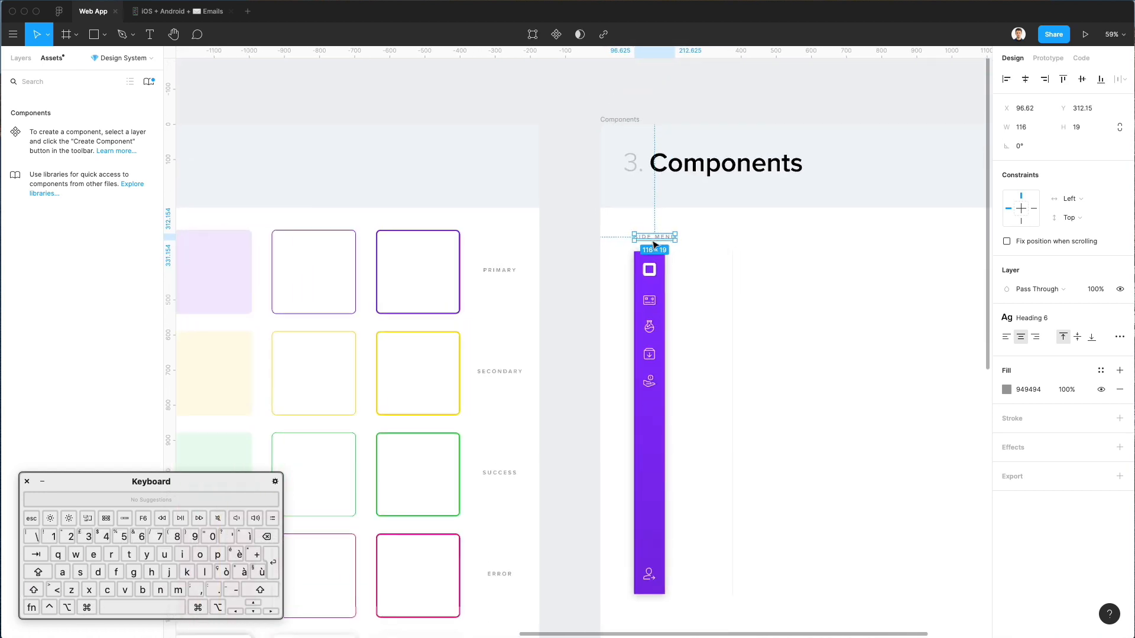
scroll(657, 243, "down", 3)
scroll(661, 276, "up", 4)
left_click(662, 279)
scroll(651, 279, "right", 5)
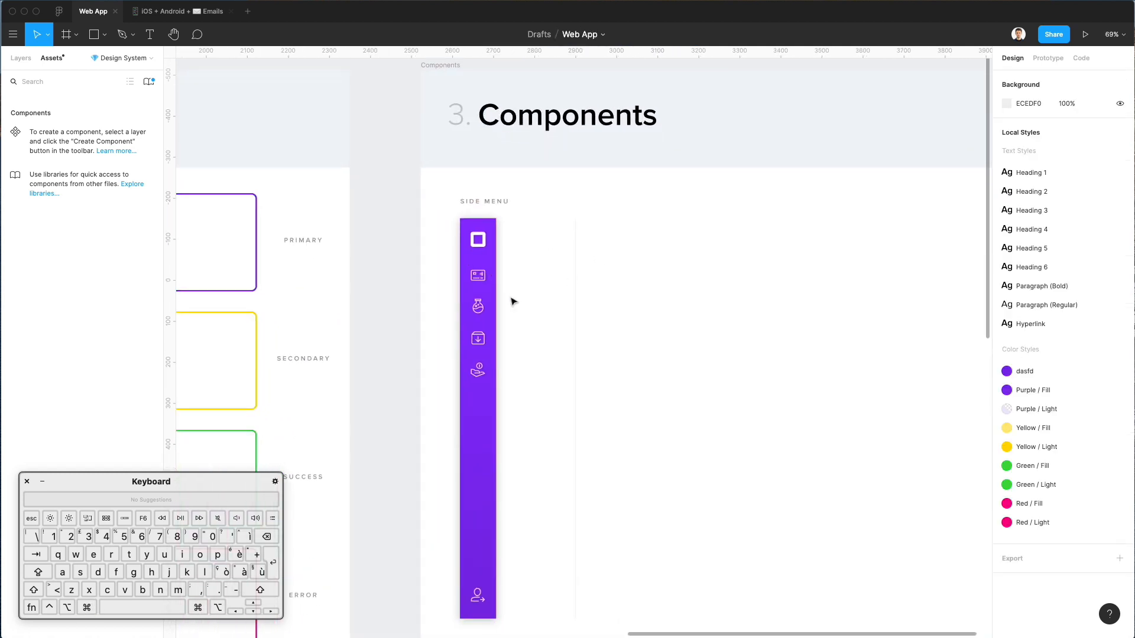
- Turn the side menu group in the Components frame into a component
left_click(481, 304)
scroll(626, 372, "down", 2)
scroll(627, 372, "right", 2)
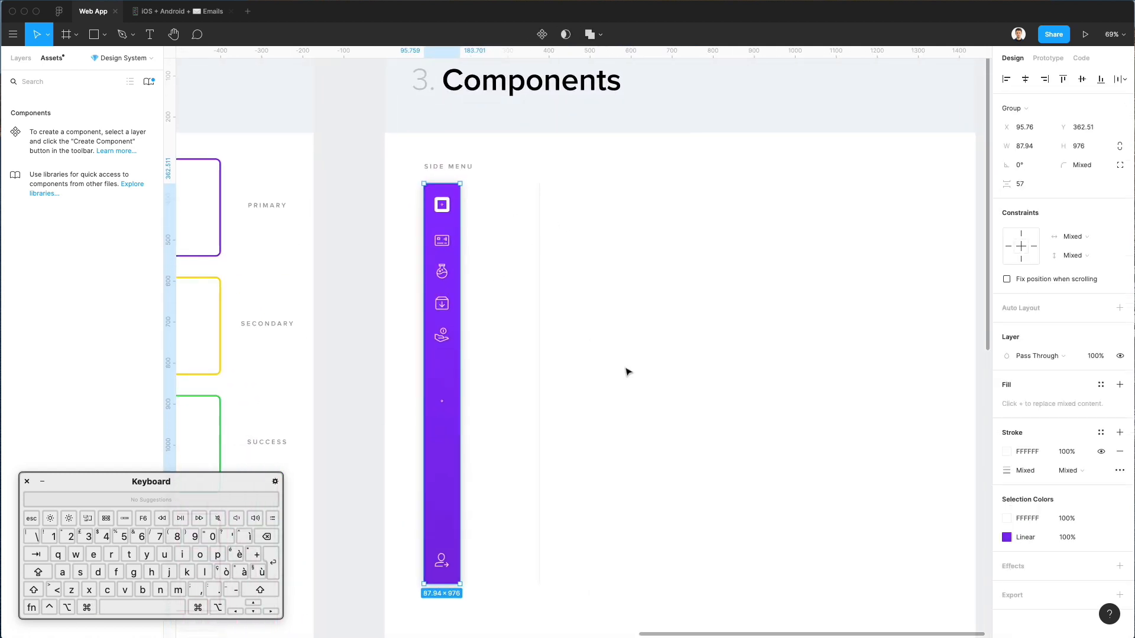
scroll(634, 360, "left", 1)
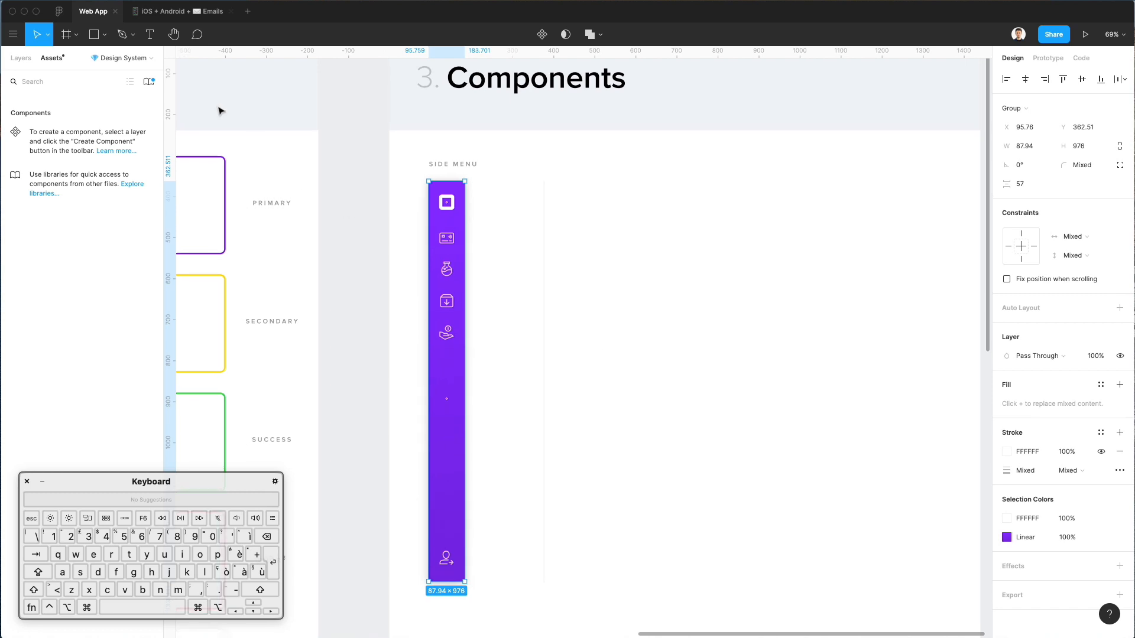
scroll(220, 111, "left", 1)
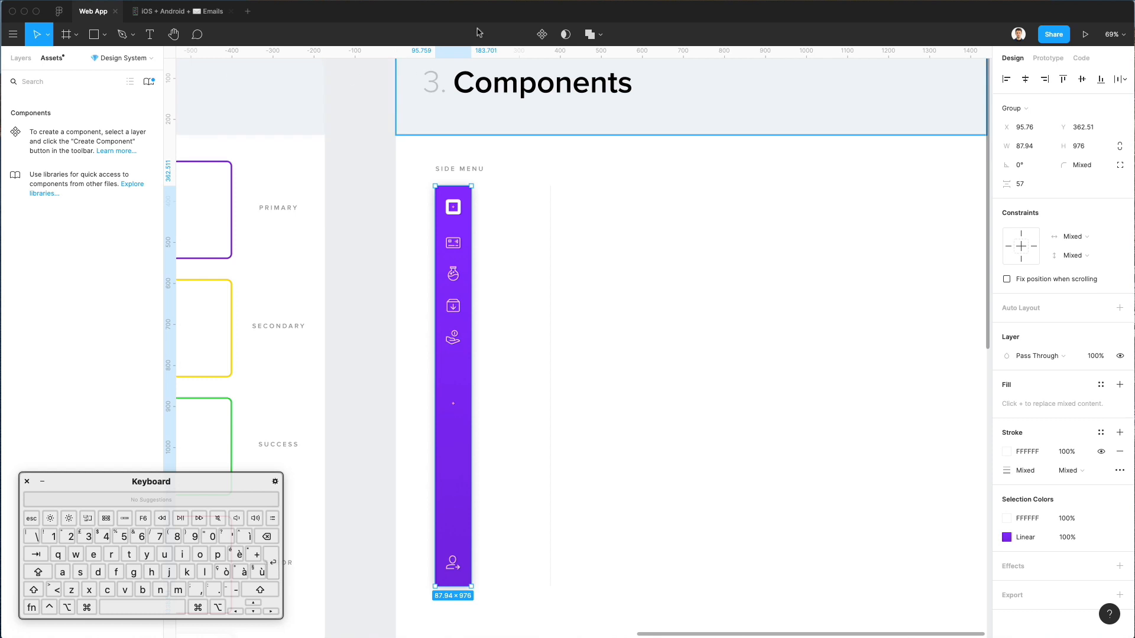
left_click(543, 36)
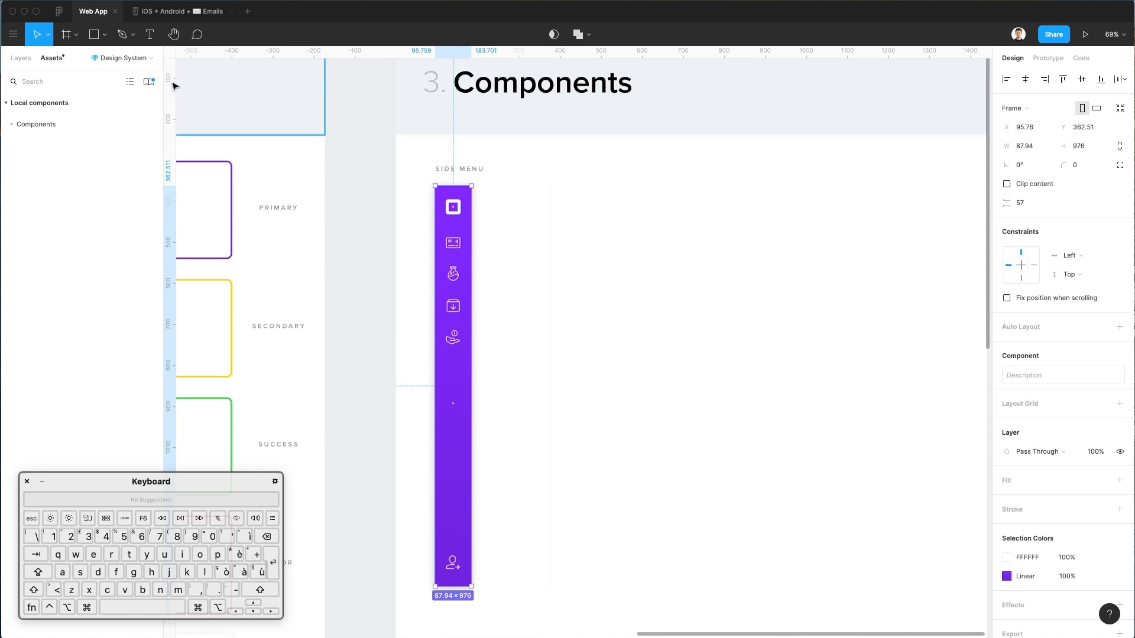
- Check the new Side Menu component in the layer list and among the local components
left_click(33, 61)
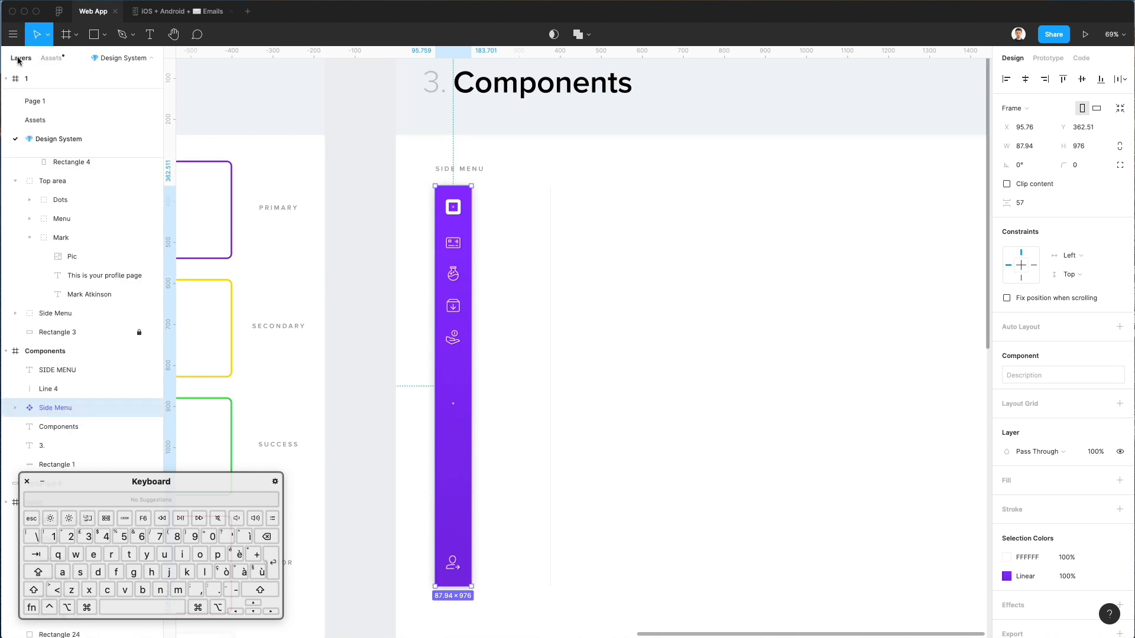
left_click(51, 58)
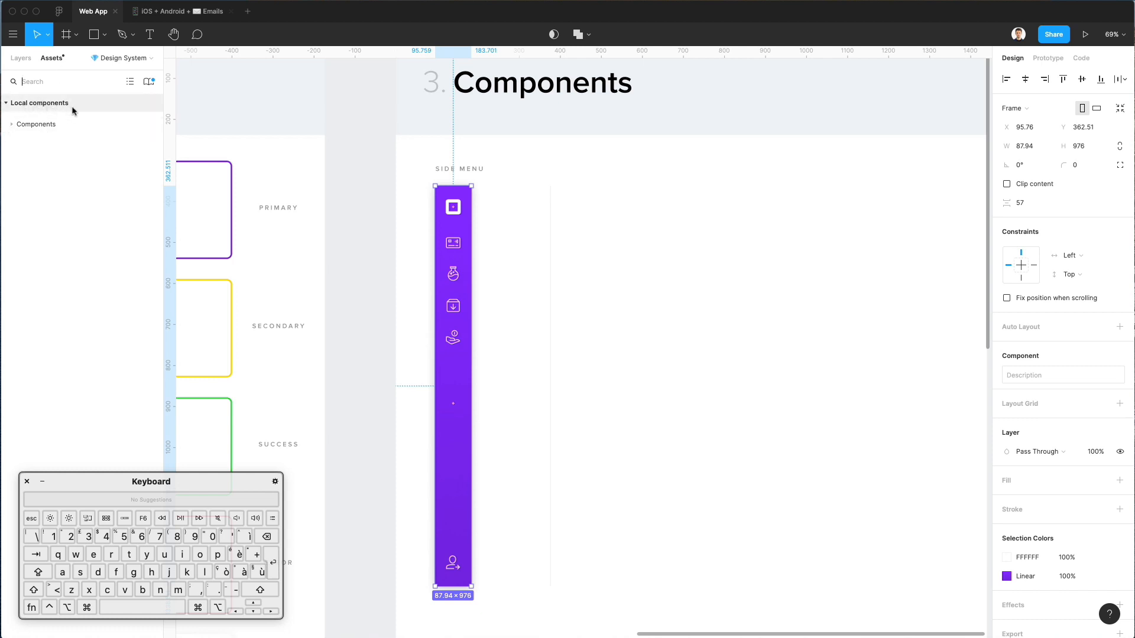
left_click(15, 125)
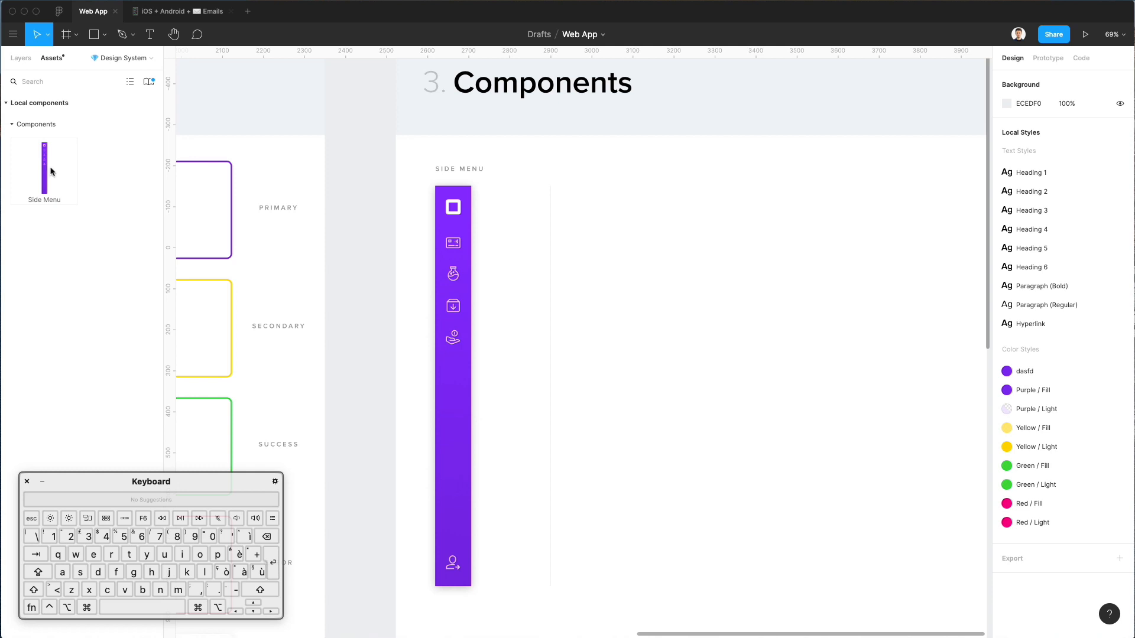
- Place an instance of the Side Menu component on Page 1's empty canvas to the left of the profile page frame
left_click(130, 57)
left_click(44, 102)
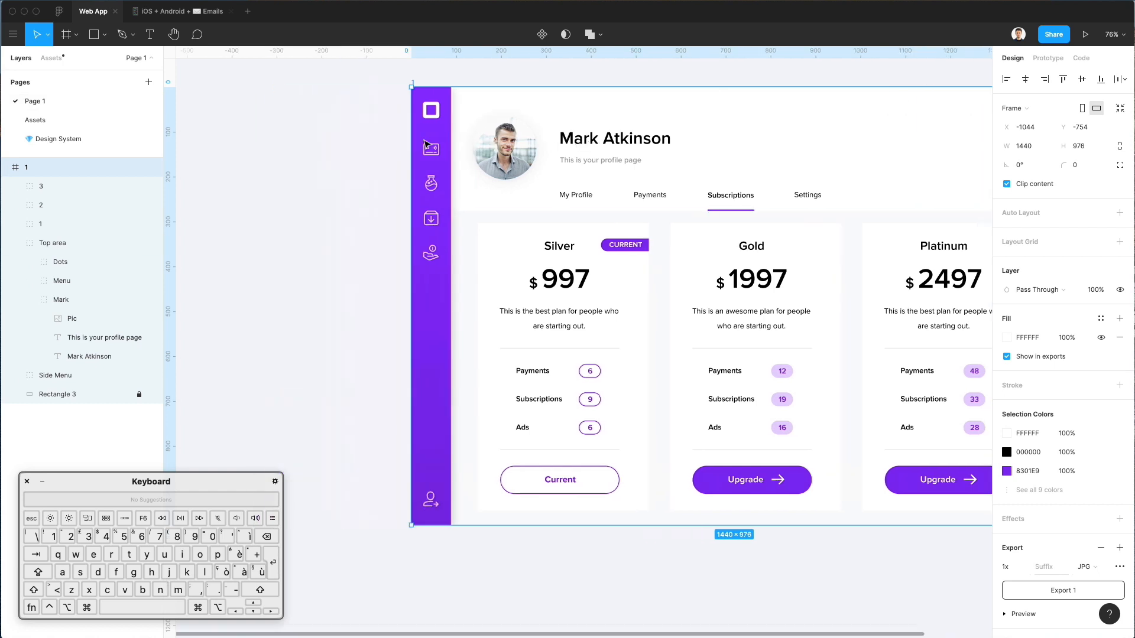
scroll(427, 145, "left", 10)
left_click(426, 144)
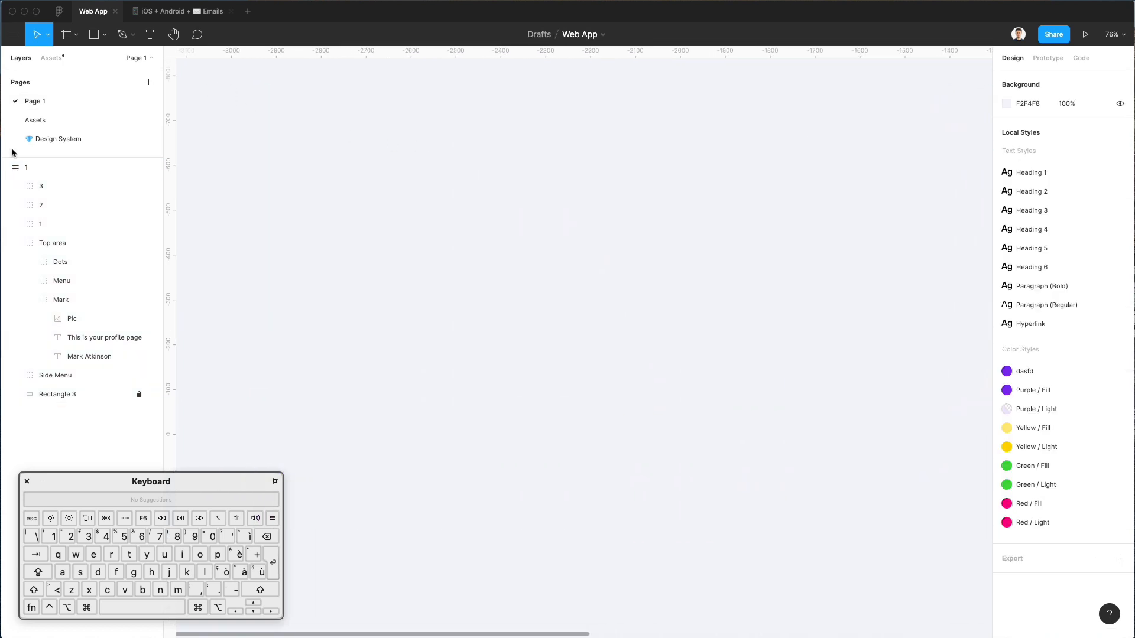
left_click(61, 64)
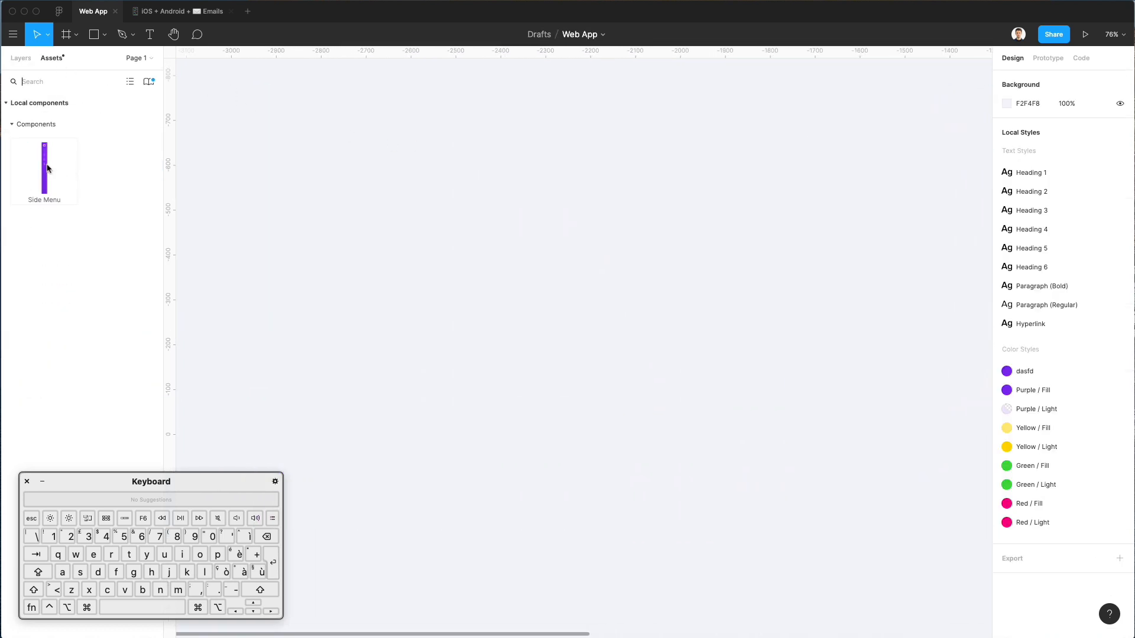
left_click_drag(52, 174, 429, 197)
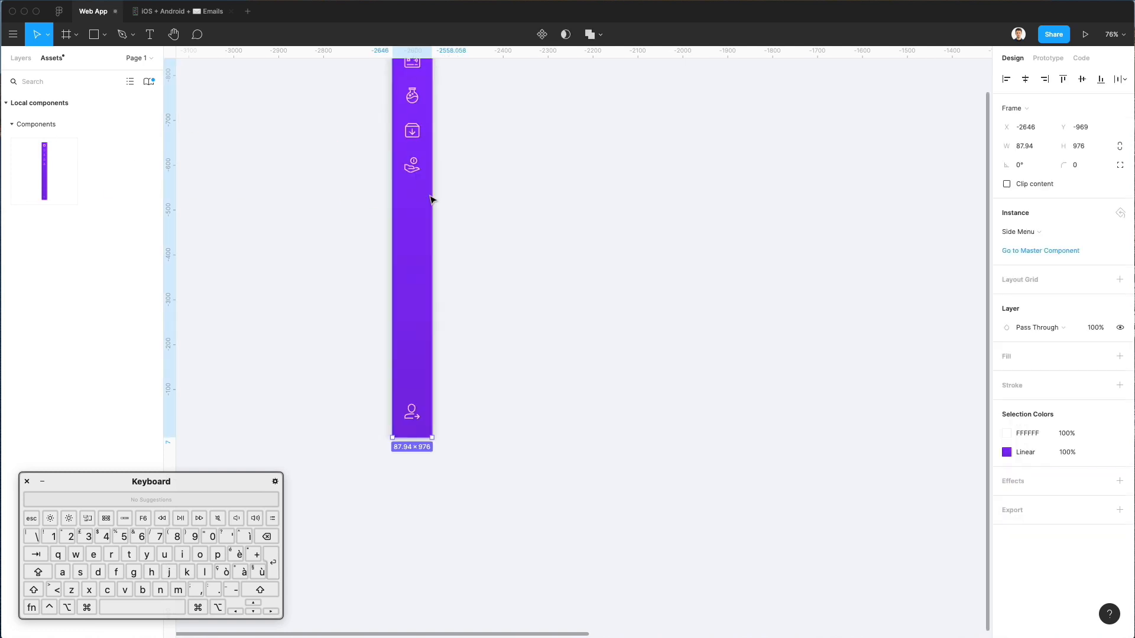
scroll(511, 287, "up", 2)
scroll(509, 285, "right", 2)
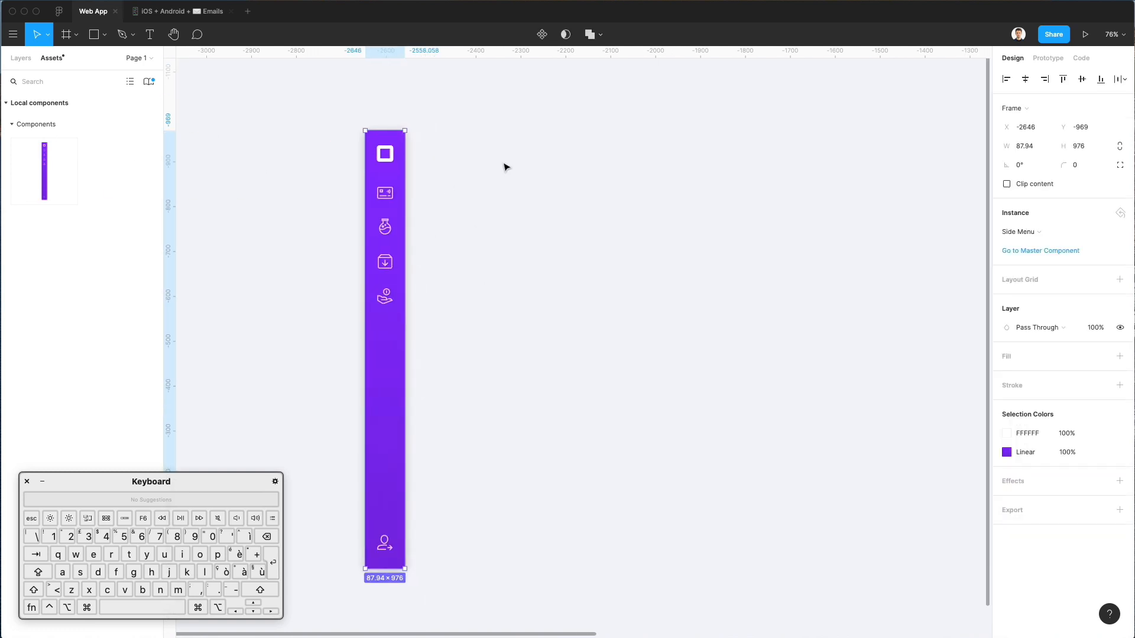
scroll(478, 310, "down", 5)
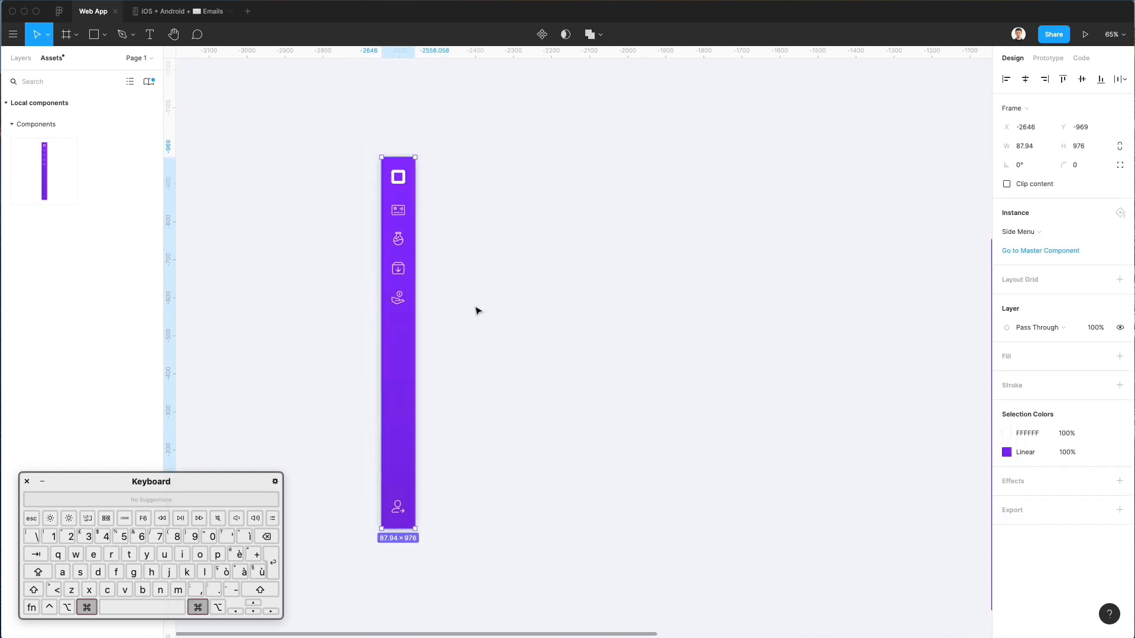
scroll(478, 311, "down", 10)
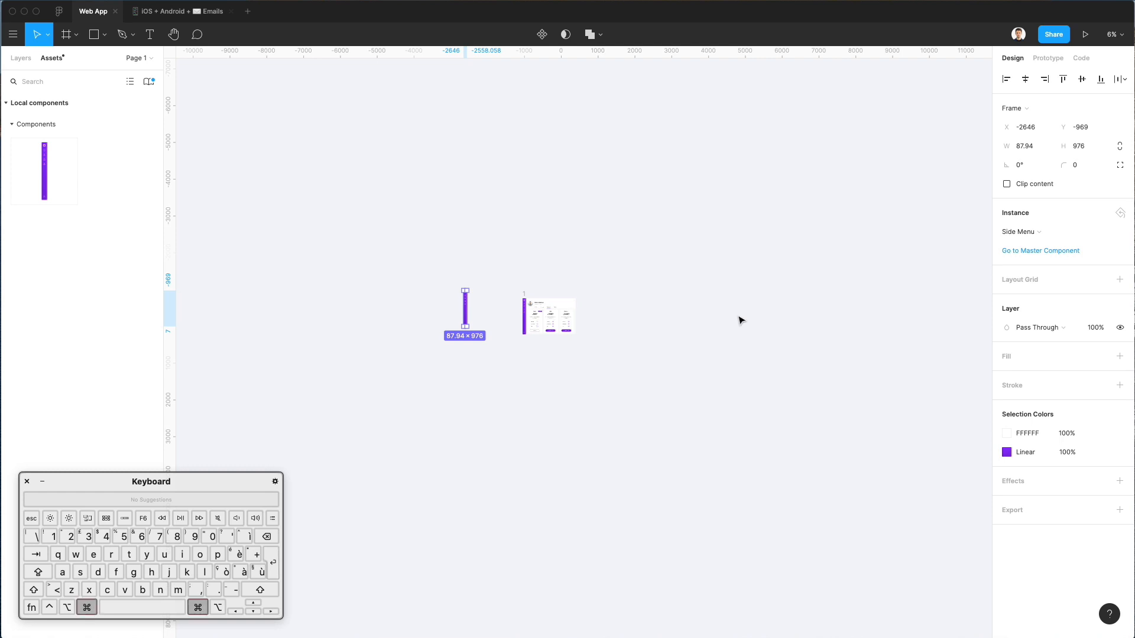
scroll(740, 320, "down", 2)
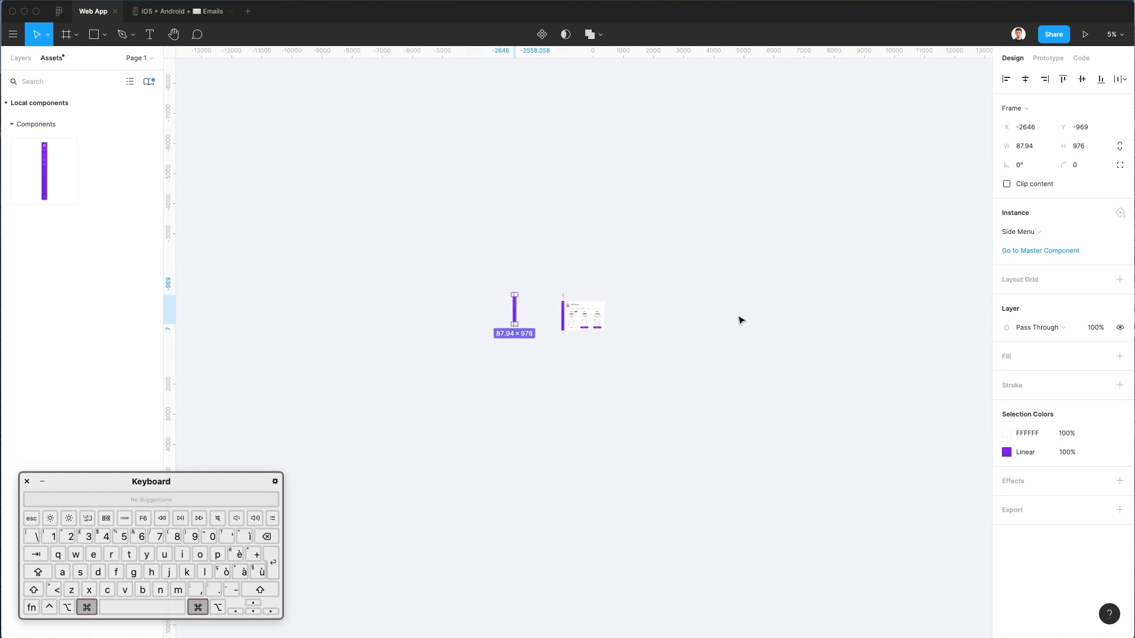
- Search the local components for "side" and clear the search
scroll(740, 319, "up", 1)
scroll(414, 314, "up", 1)
scroll(429, 309, "up", 5)
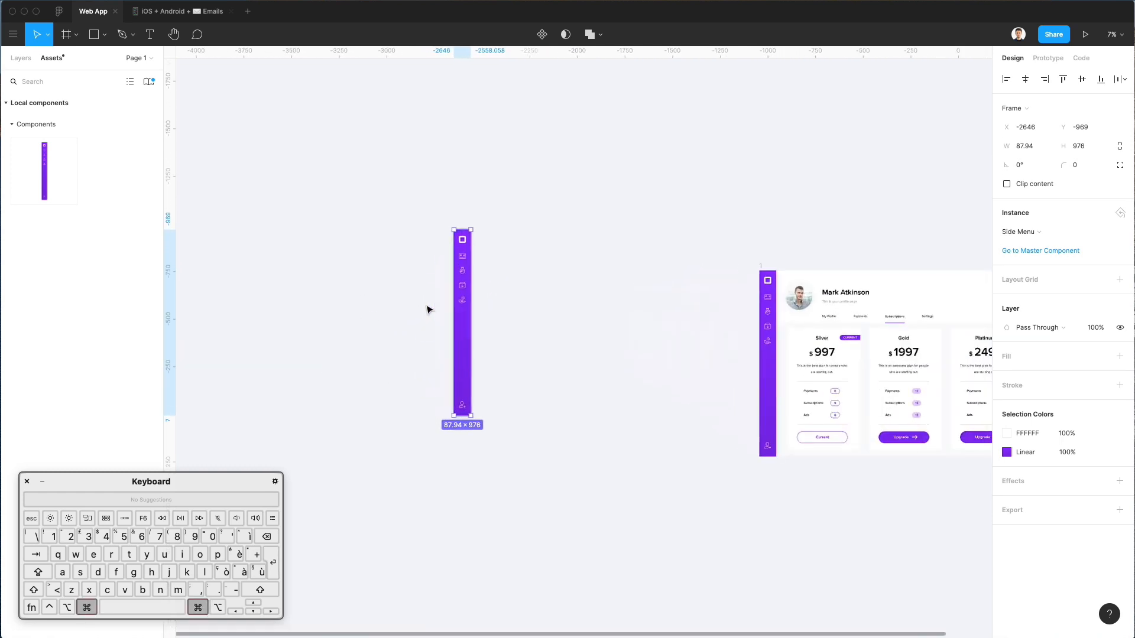
left_click(39, 82)
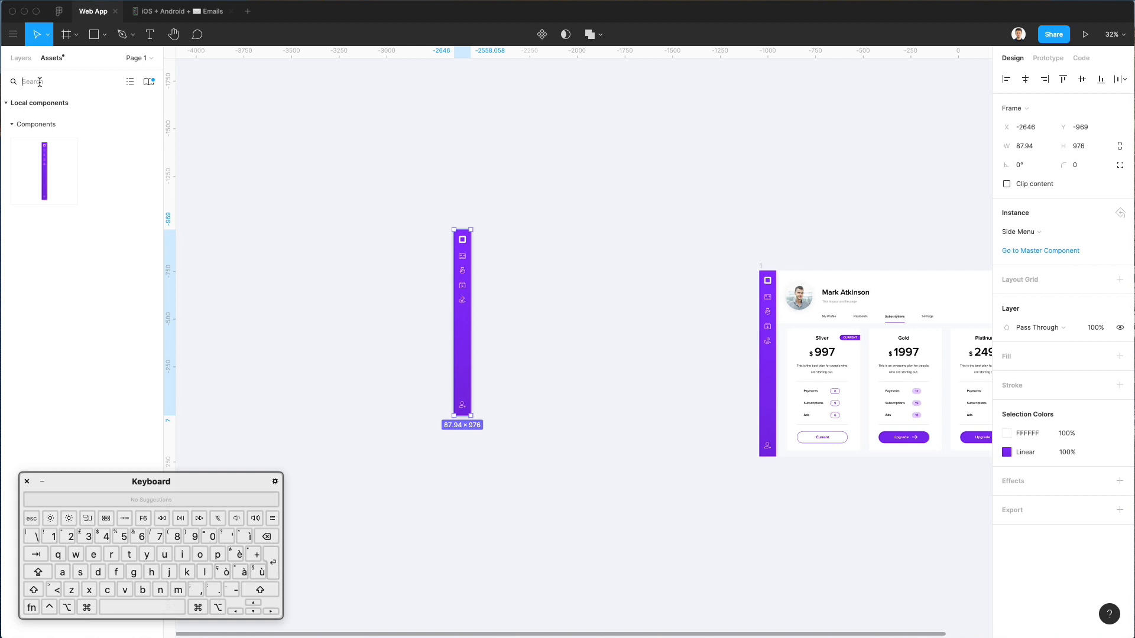
type("side")
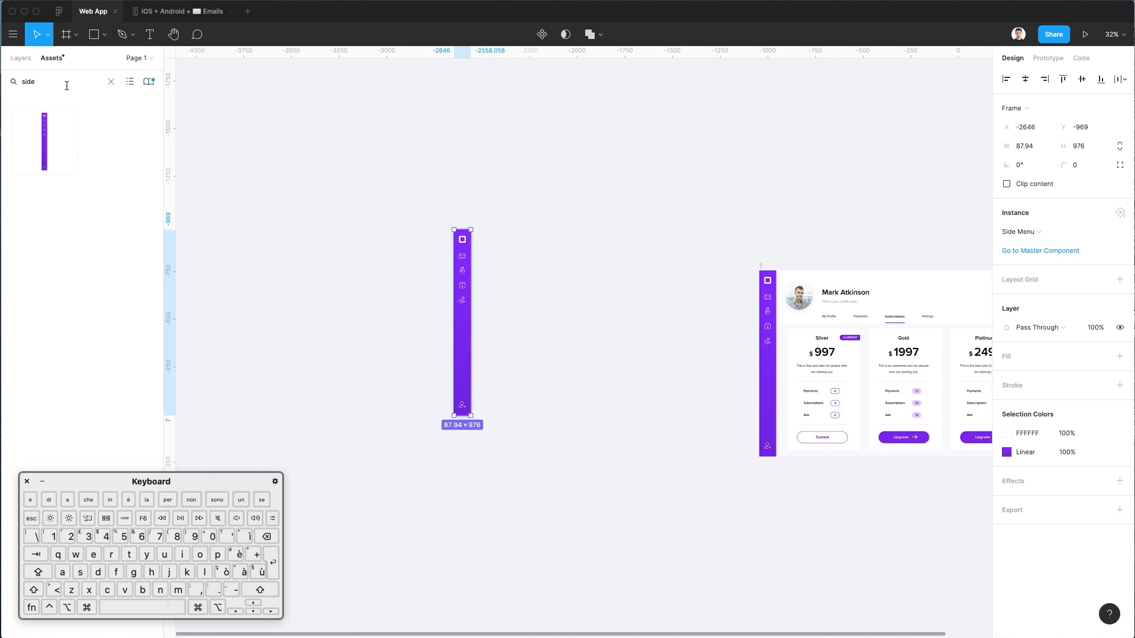
key("BackSpace")
key("BackSpace")
key("BackSpace")
key("BackSpace")
key("BackSpace")
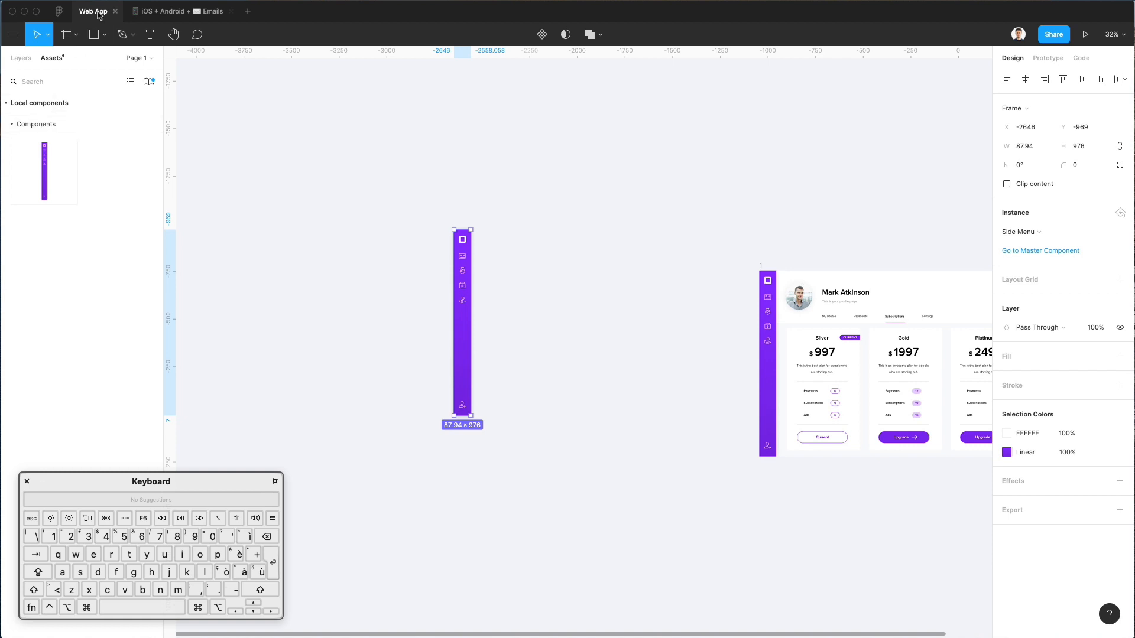
- On the Design System page, copy the Silver plan's Current button into the Components frame, to the right of the side menu's divider
left_click(150, 63)
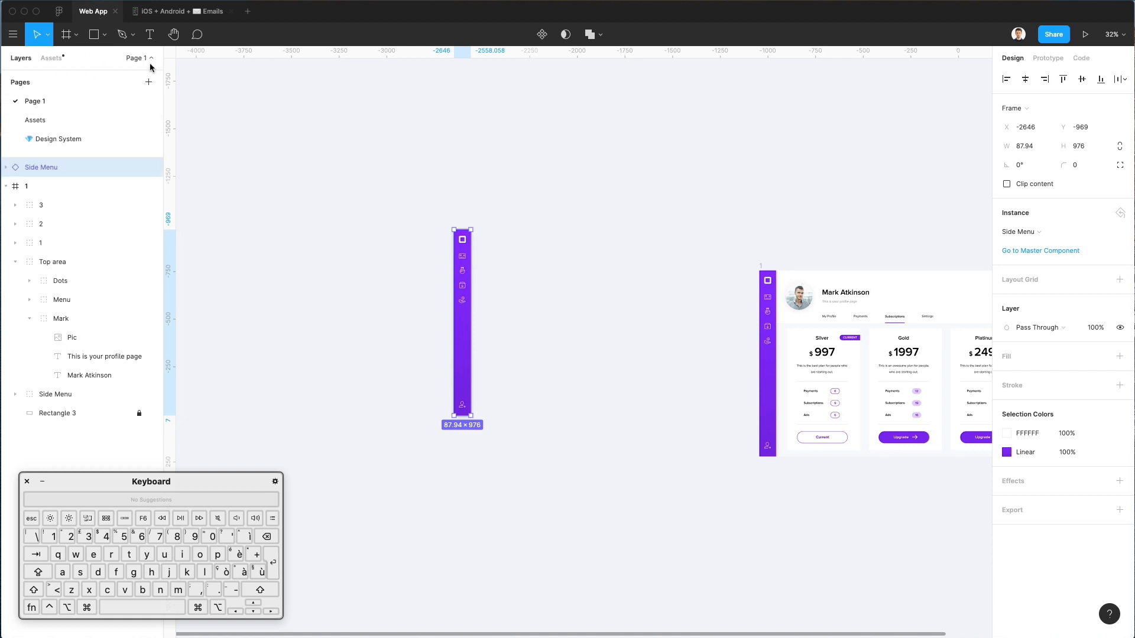
left_click(76, 140)
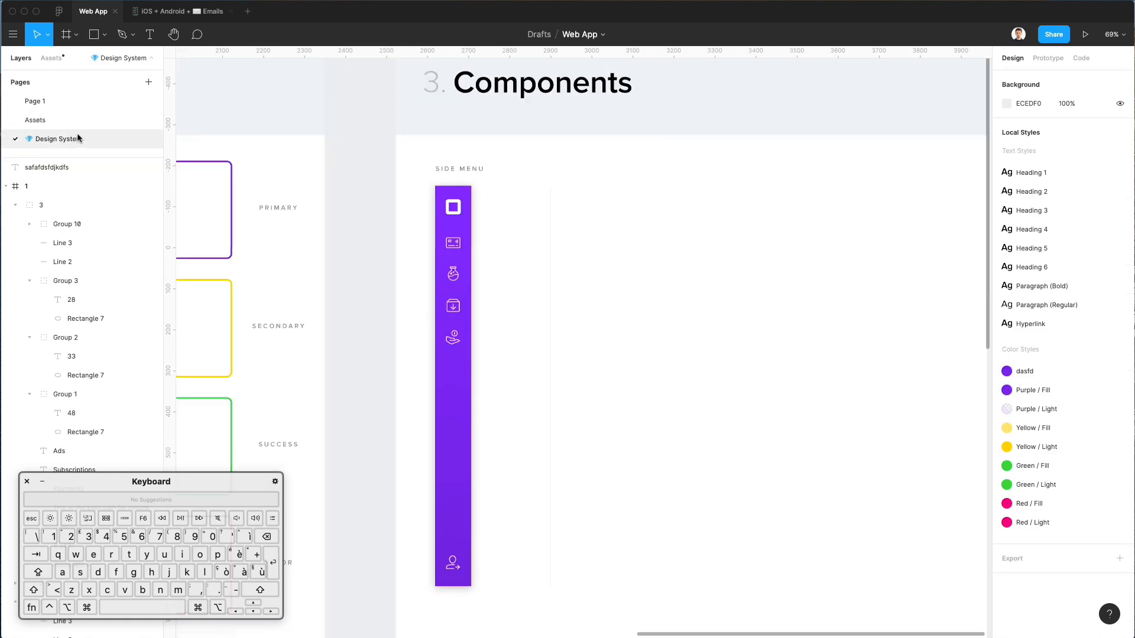
scroll(496, 205, "down", 3)
scroll(549, 426, "down", 10)
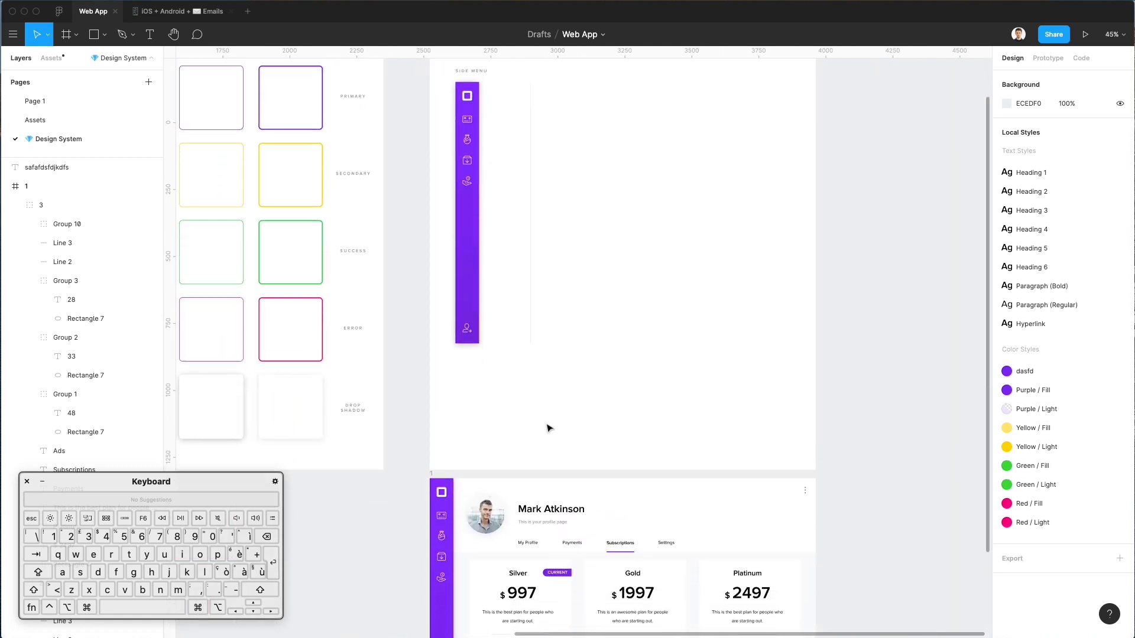
scroll(528, 416, "down", 2)
scroll(520, 411, "up", 3)
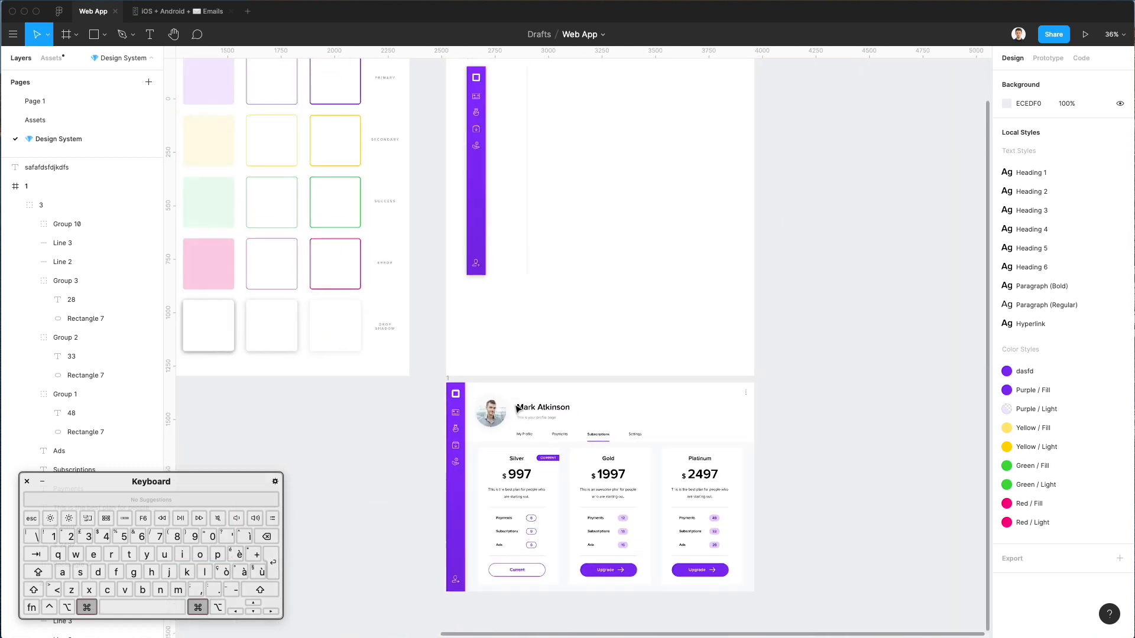
scroll(517, 409, "up", 5)
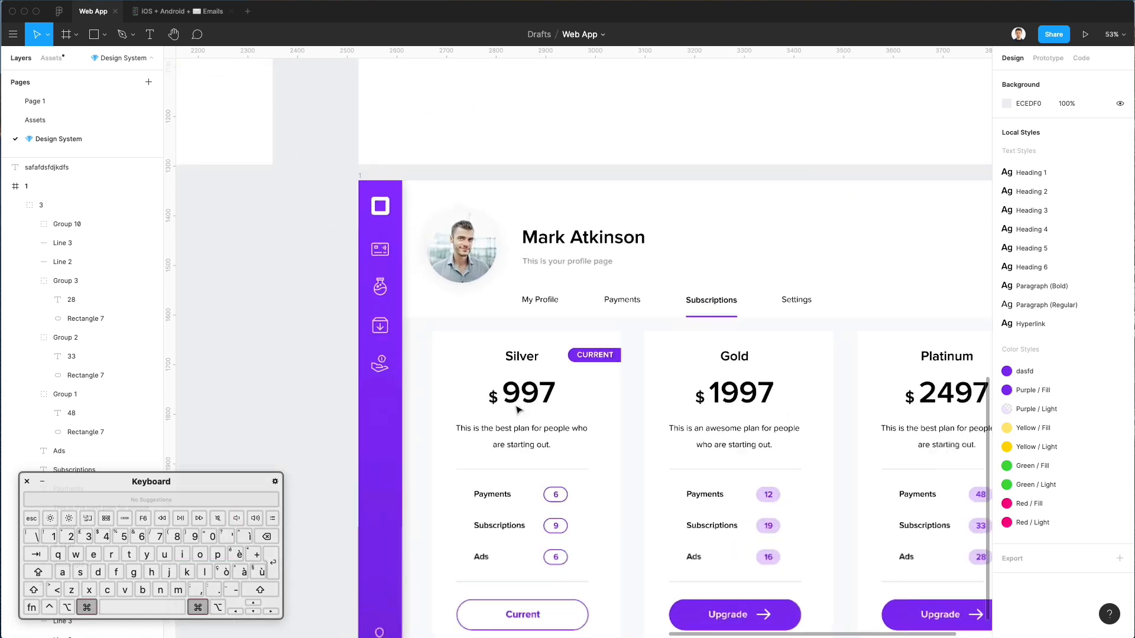
double_click(507, 502)
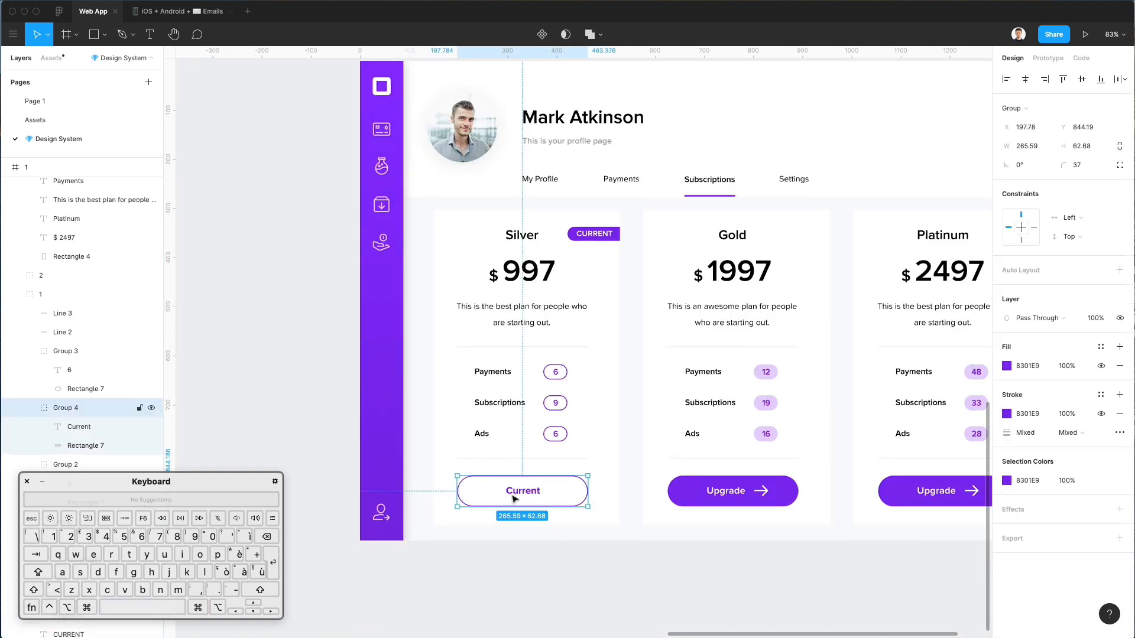
scroll(559, 450, "up", 15)
scroll(559, 442, "up", 3)
scroll(558, 442, "right", 2)
left_click(557, 443)
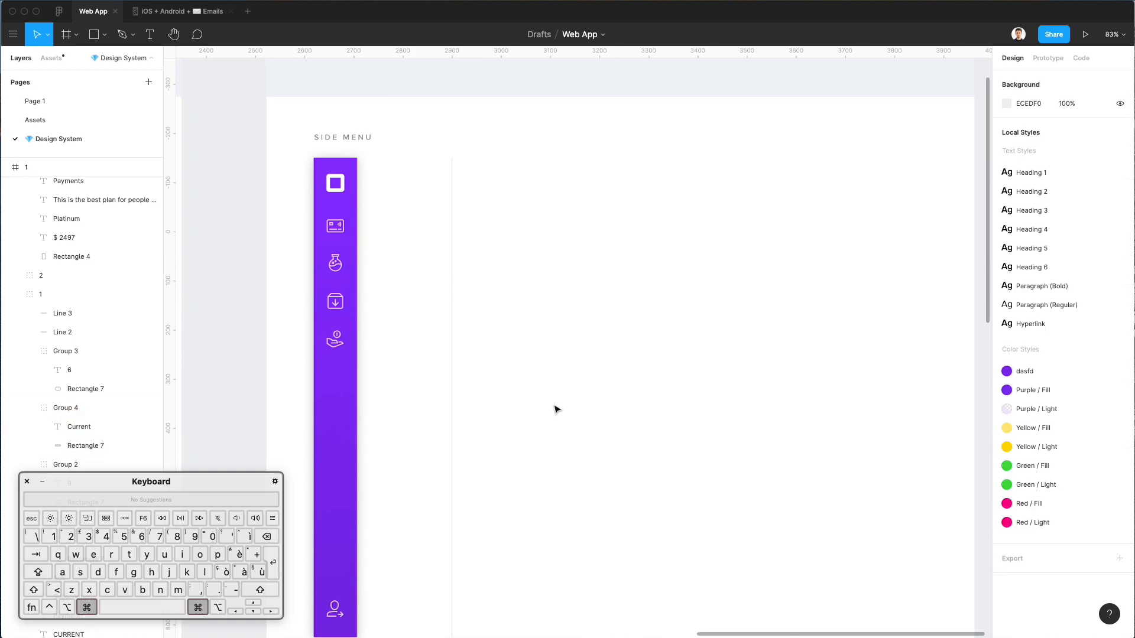
key("super+v")
left_click_drag(561, 322, 541, 183)
- Copy the Gold plan's Upgrade button into the Components frame, directly below the Current button and aligned with its left edge
scroll(601, 273, "down", 3, "super")
scroll(600, 274, "down", 10)
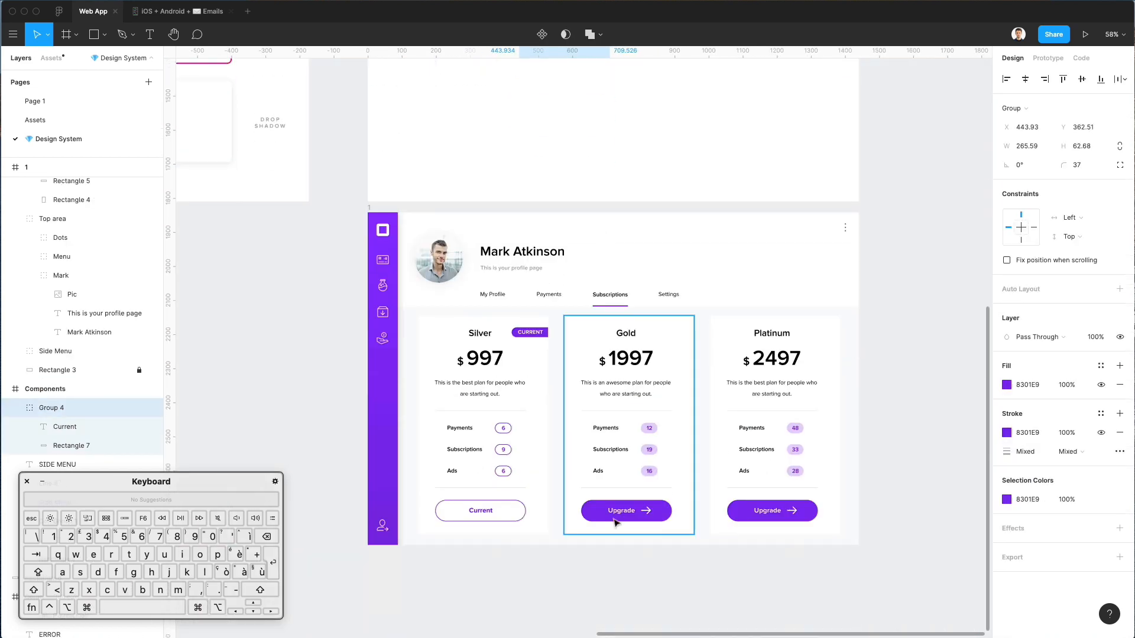
double_click(616, 519)
key("super+c")
scroll(628, 384, "up", 10)
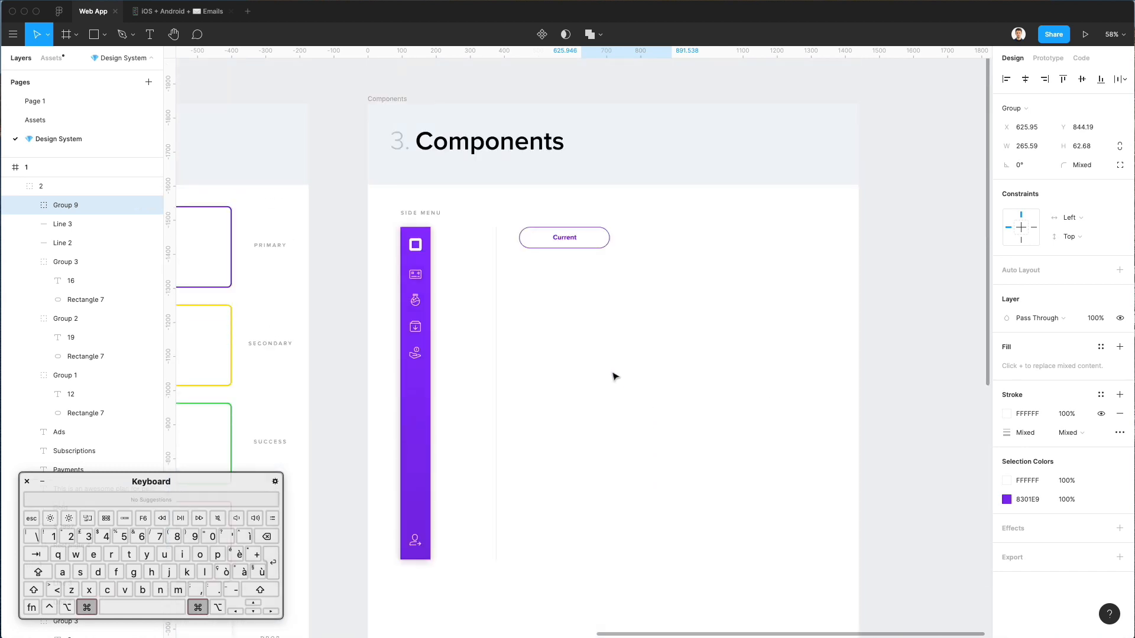
scroll(566, 270, "up", 3, "super")
scroll(565, 270, "up", 3, "super")
key("super+v")
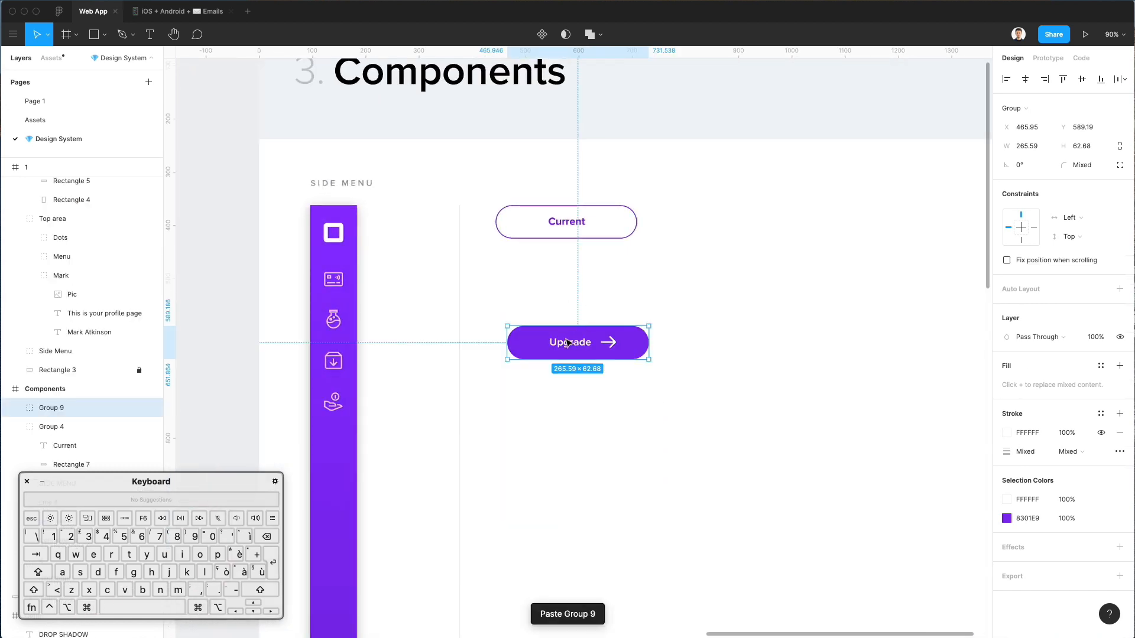
left_click_drag(568, 343, 556, 290)
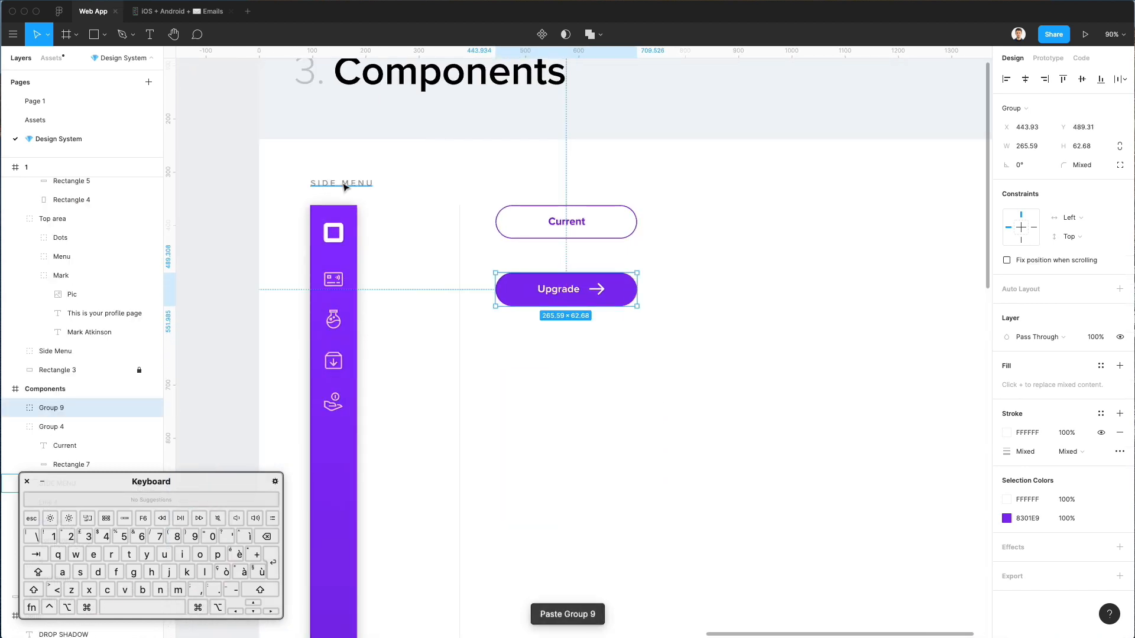
- Duplicate the SIDE MENU label above the two buttons and change its text to "BUTTONS"
left_click_drag(344, 187, 526, 180)
double_click(525, 181)
type("BUTTONS")
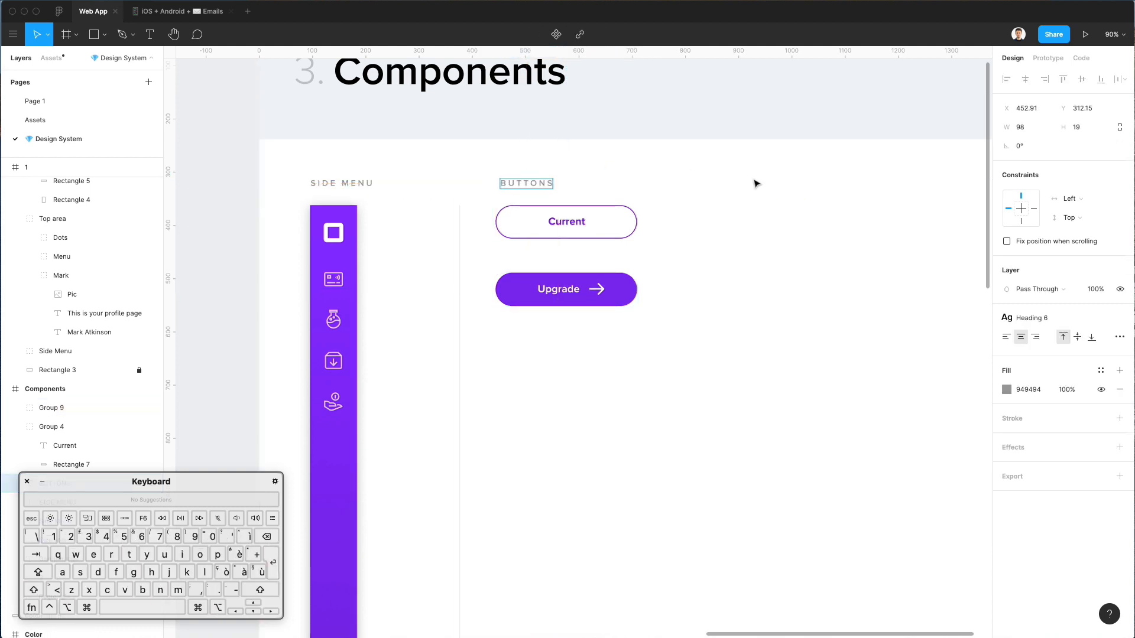
key("Escape")
- Swap the two buttons in the Components frame so that Upgrade sits above Current
left_click(571, 225)
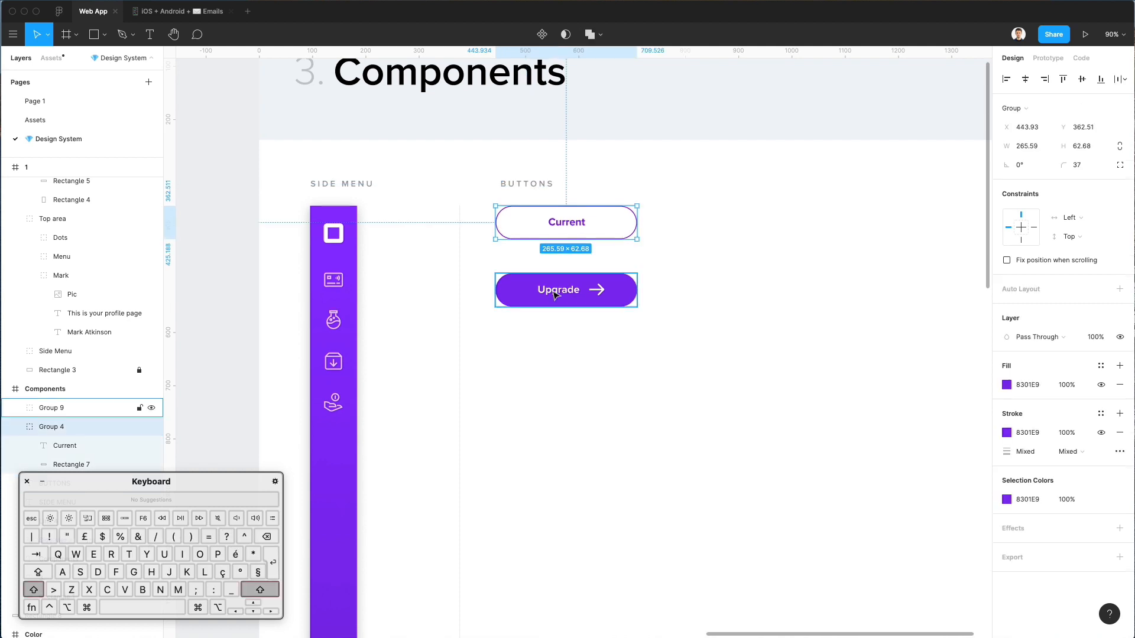
left_click(566, 289, "shift")
left_click_drag(571, 225, 571, 295)
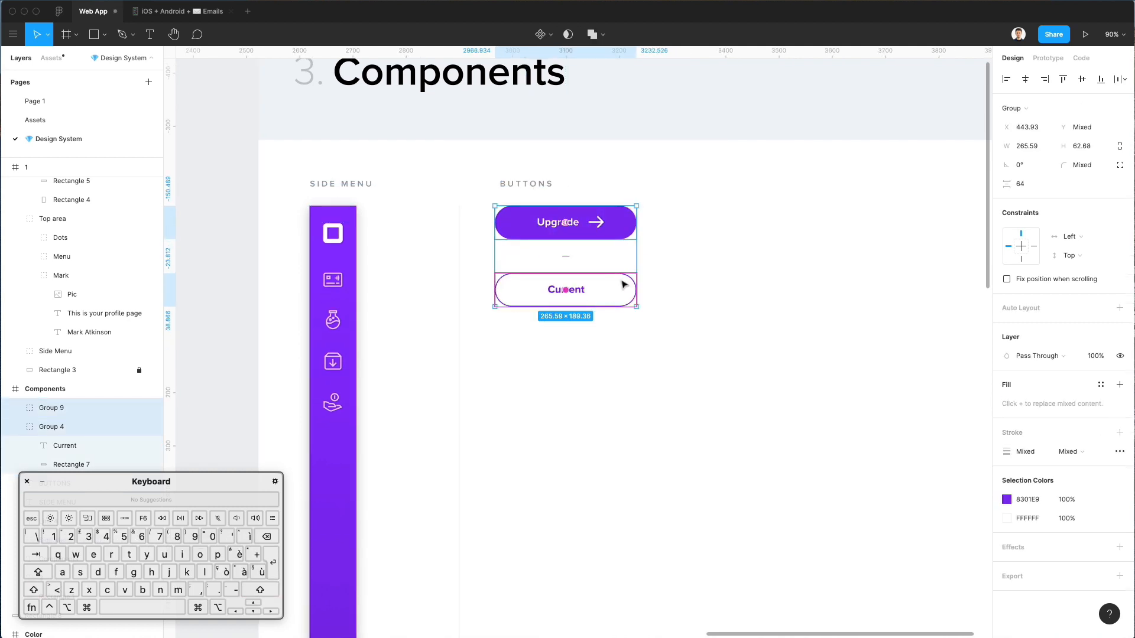
left_click(669, 231)
- Change the label above the Upgrade button to "PRIMARY BUTTON"
left_click(534, 185)
key("Return")
key("Up")
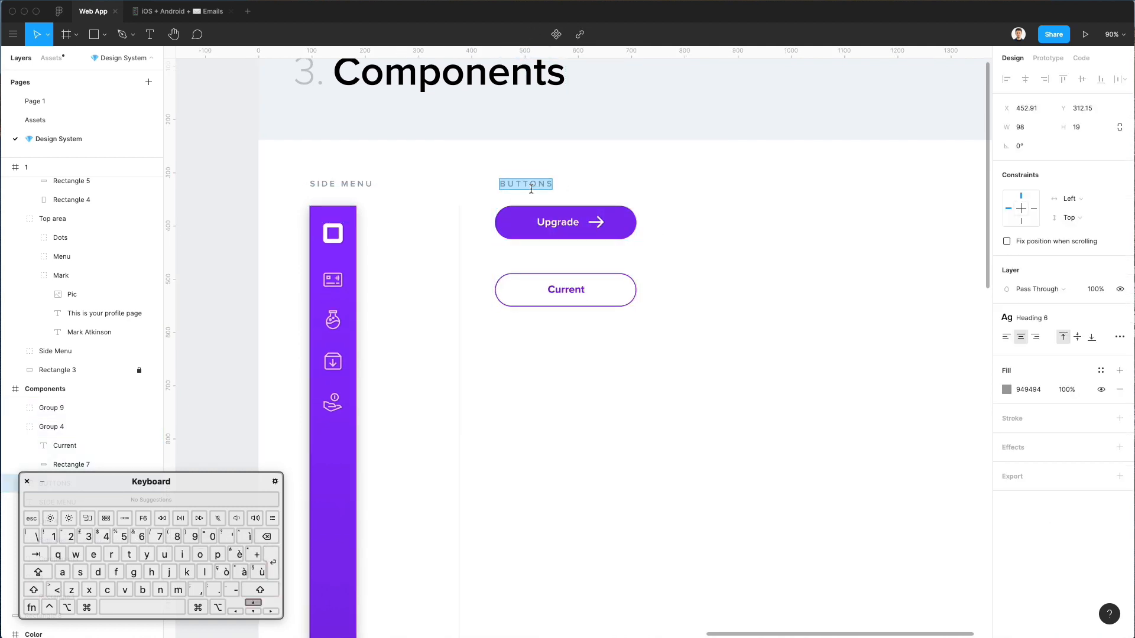
type("PRIMARY")
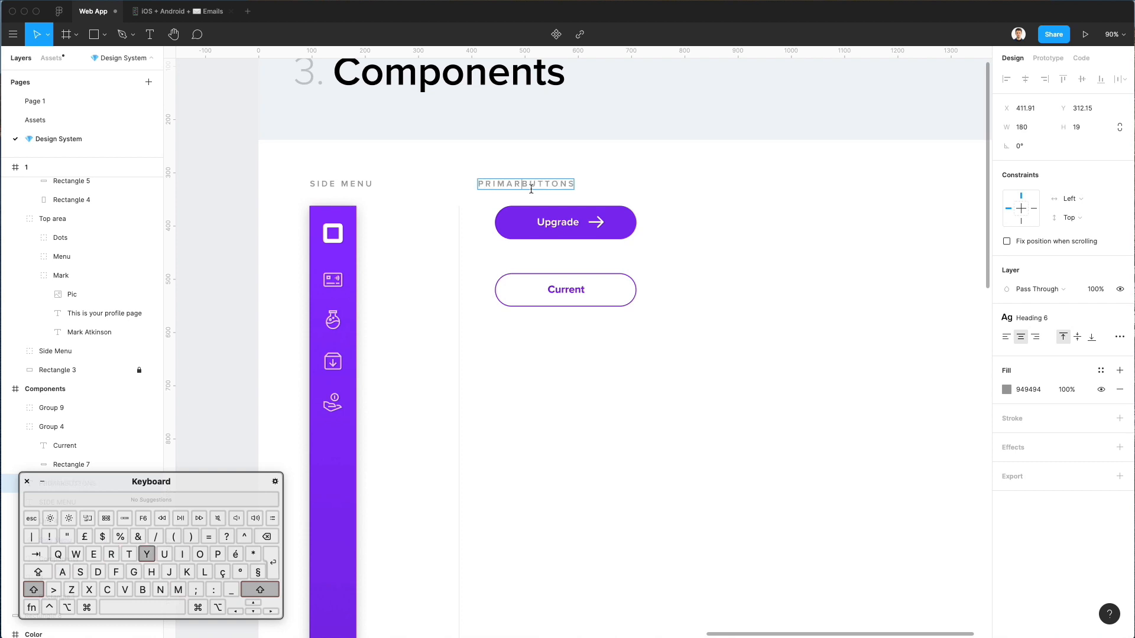
key("BackSpace")
key("Escape")
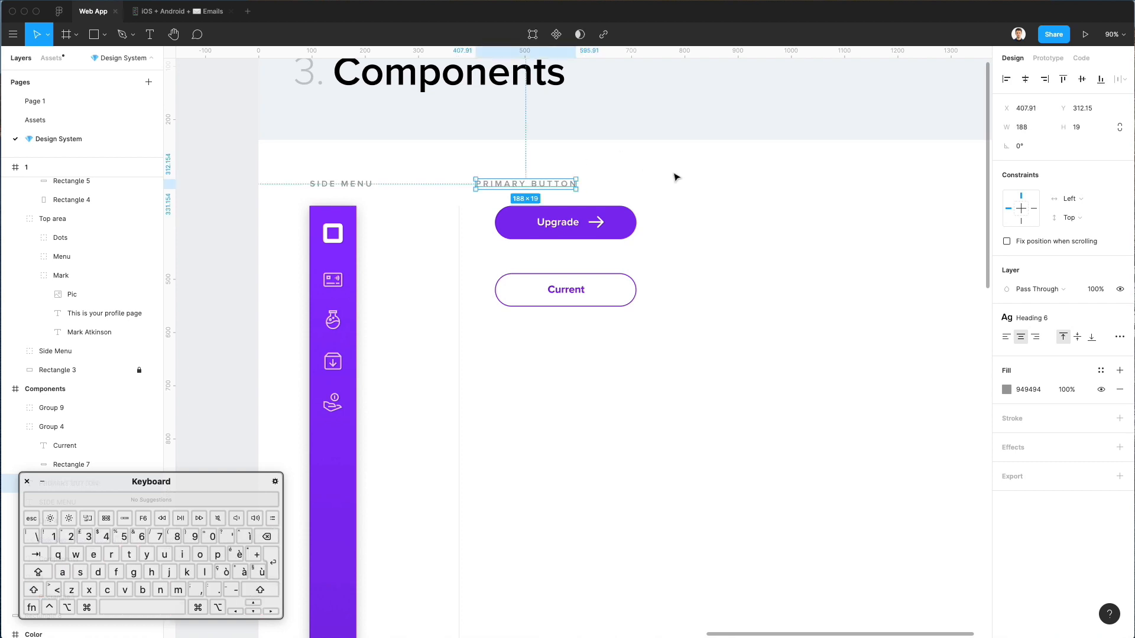
- Left-align the PRIMARY BUTTON label with the buttons and duplicate it above the Current button, moving that button down to make room
left_click_drag(510, 189, 550, 304)
left_click(549, 290)
key("super+z")
left_click_drag(635, 340, 572, 306)
key("super+g")
- Change the duplicated label's text to "SECONDARY BUTTON" and align it with the Current button's left edge
double_click(545, 271)
double_click(544, 270)
type("SECO")
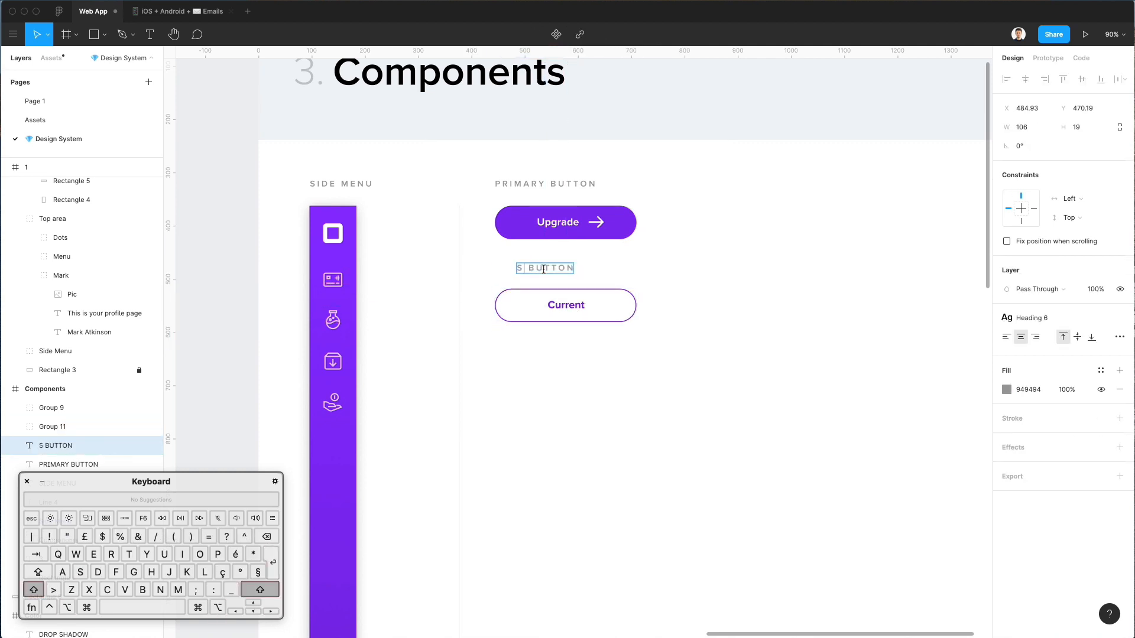
type("NDARY")
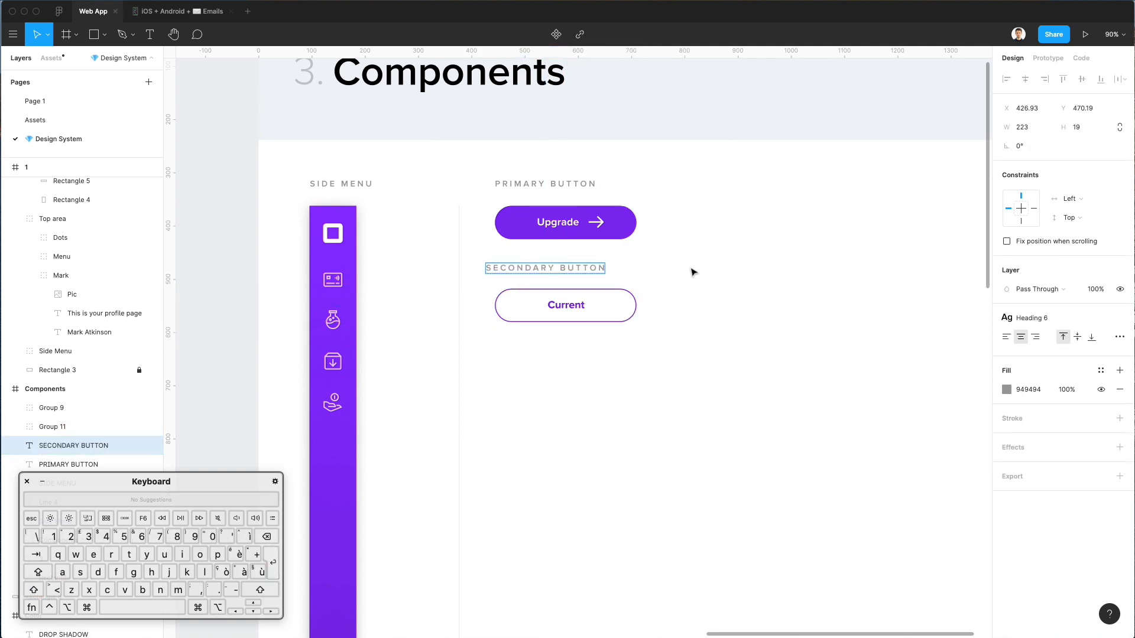
key("Escape")
scroll(550, 271, "right", 5)
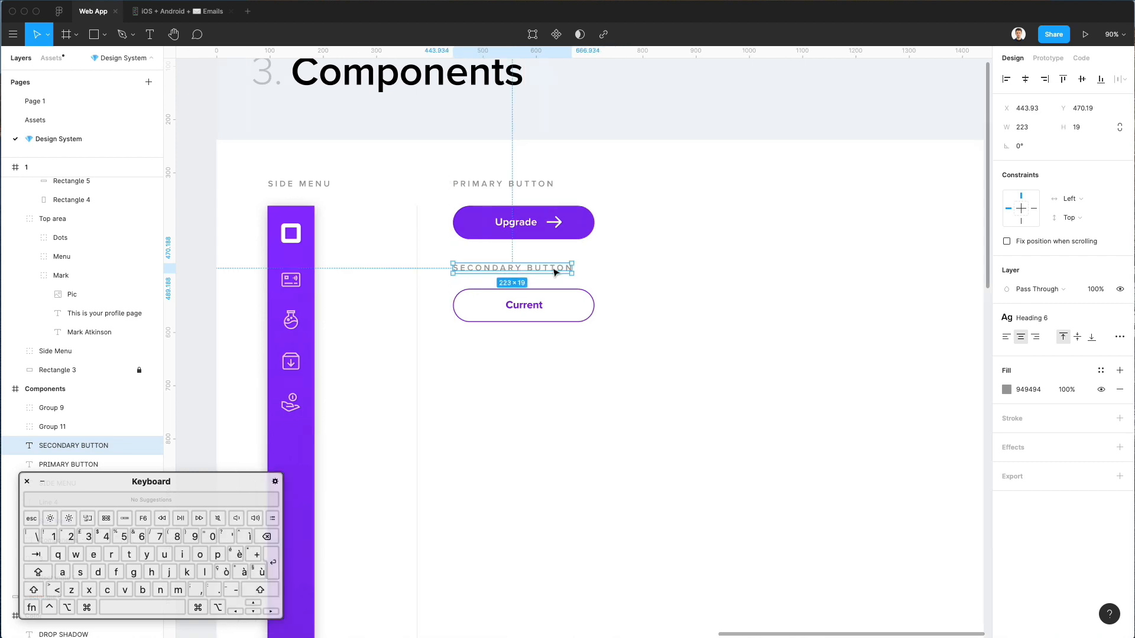
left_click(554, 272)
- Ungroup the nested Upgrade text and arrow inside the primary button's group
scroll(547, 263, "left", 3)
left_click(473, 238)
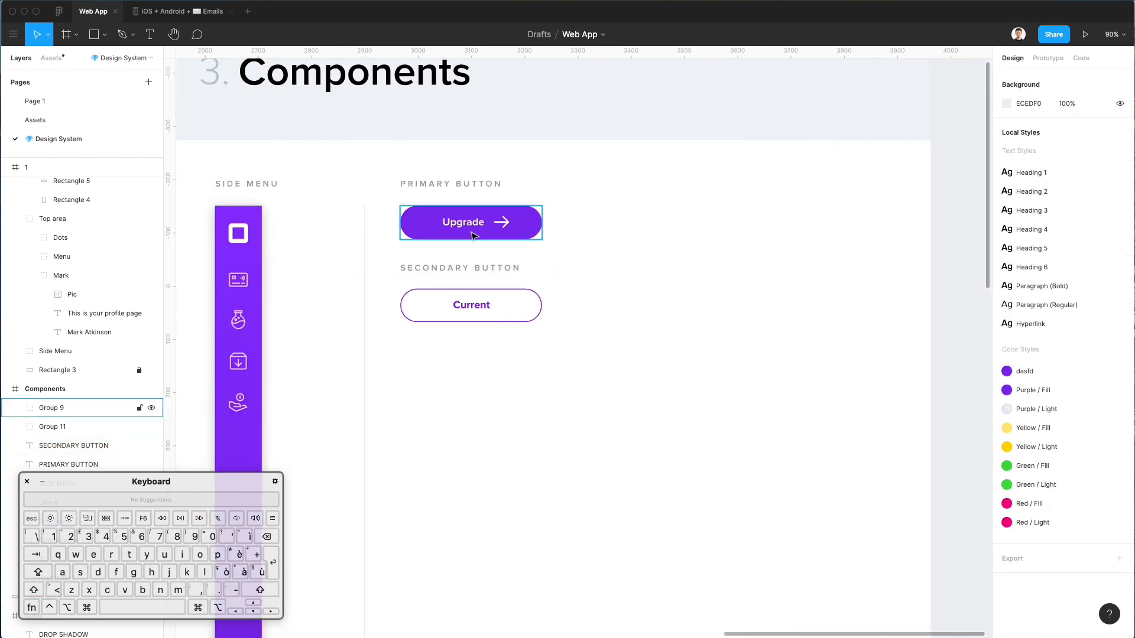
left_click(16, 408)
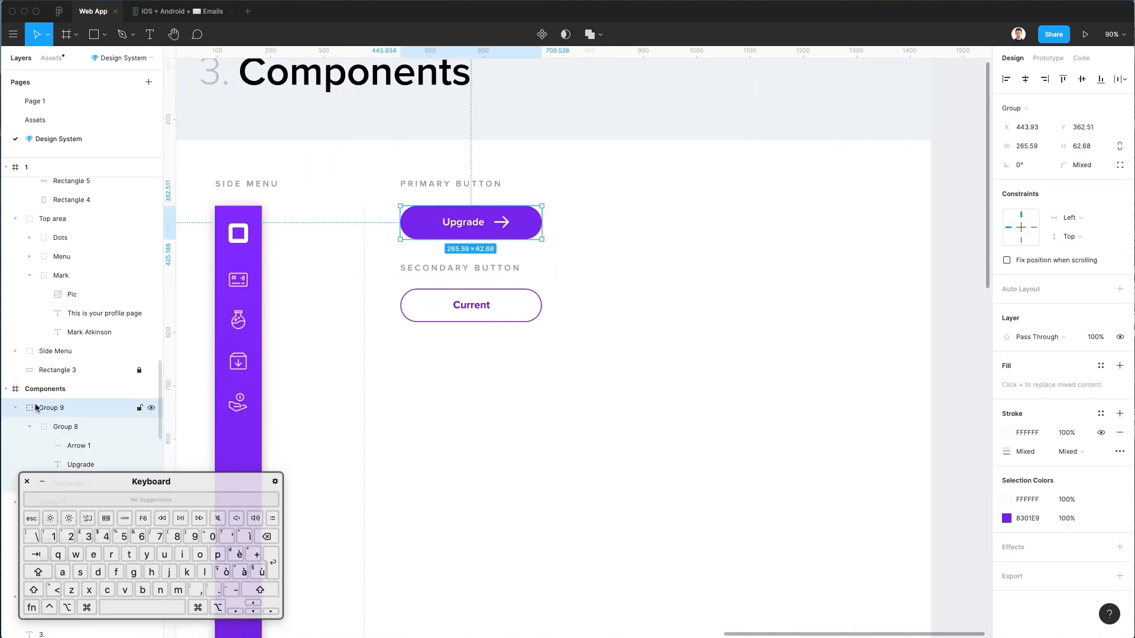
scroll(36, 406, "down", 1)
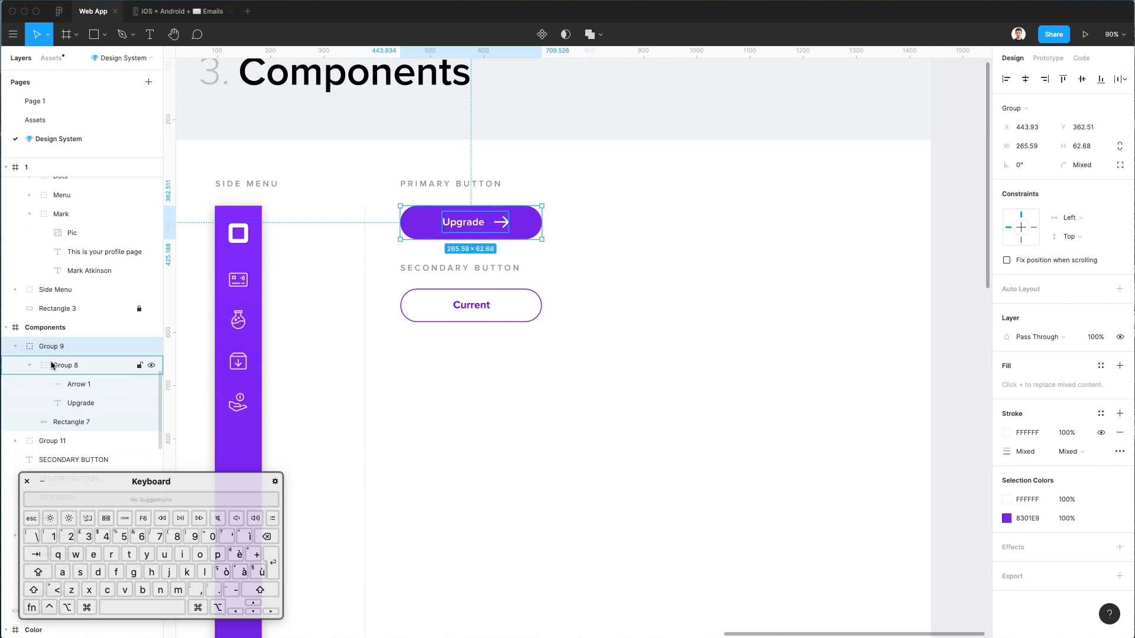
left_click(76, 365)
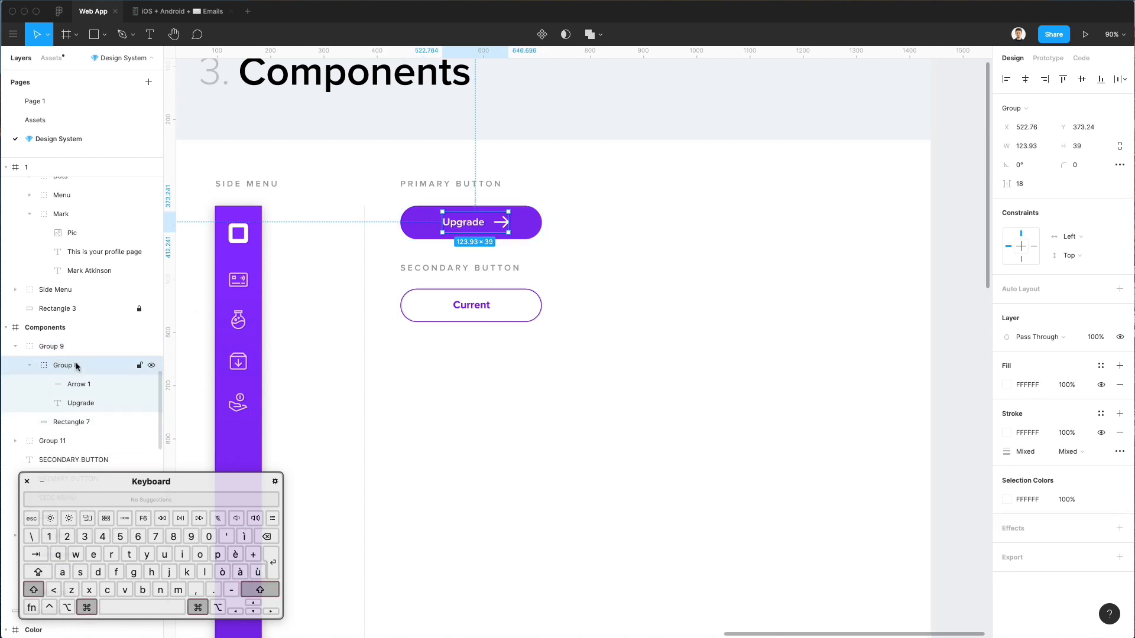
key("super+shift+g")
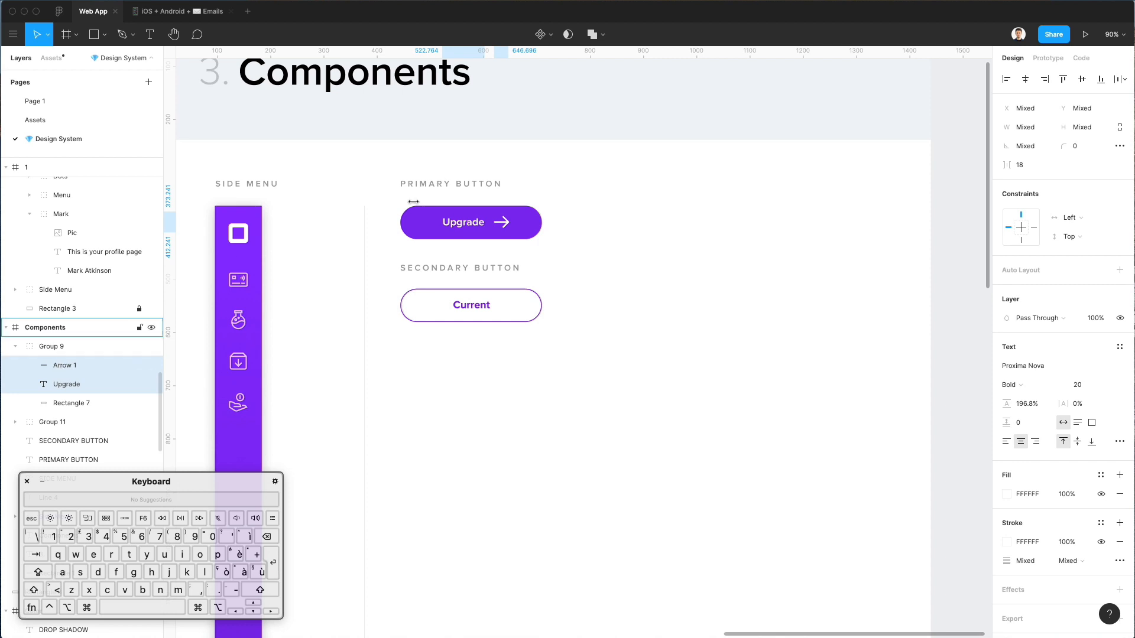
left_click(672, 195)
- Rename the Upgrade button's group as "Button Primary"
left_click(464, 224)
key("super+r")
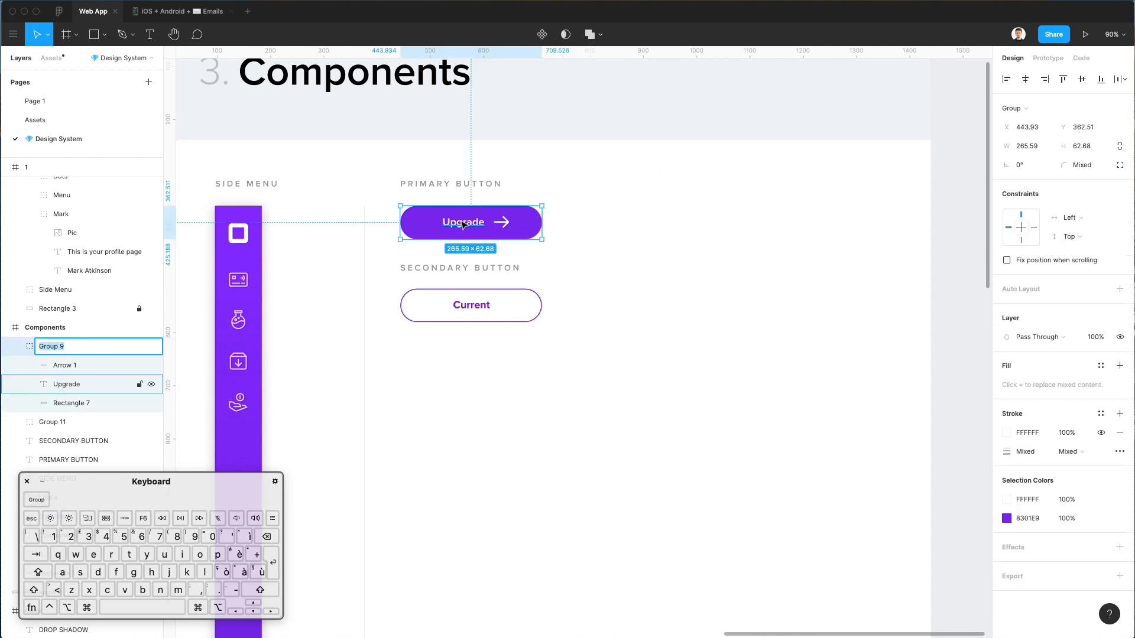
type("Button ")
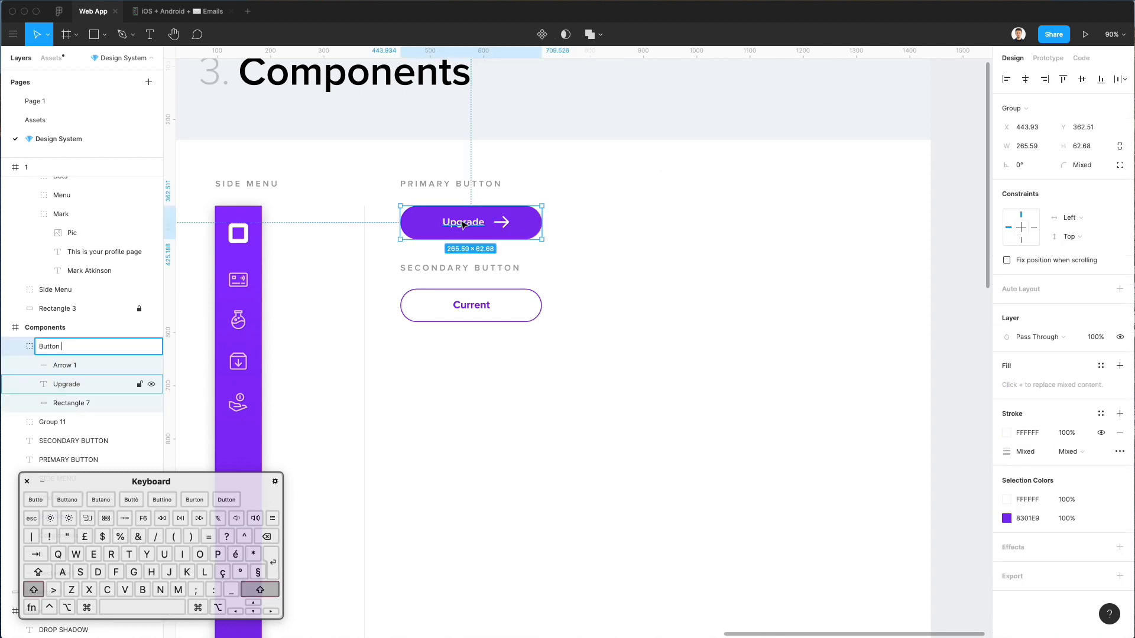
type("Primary")
key("Return")
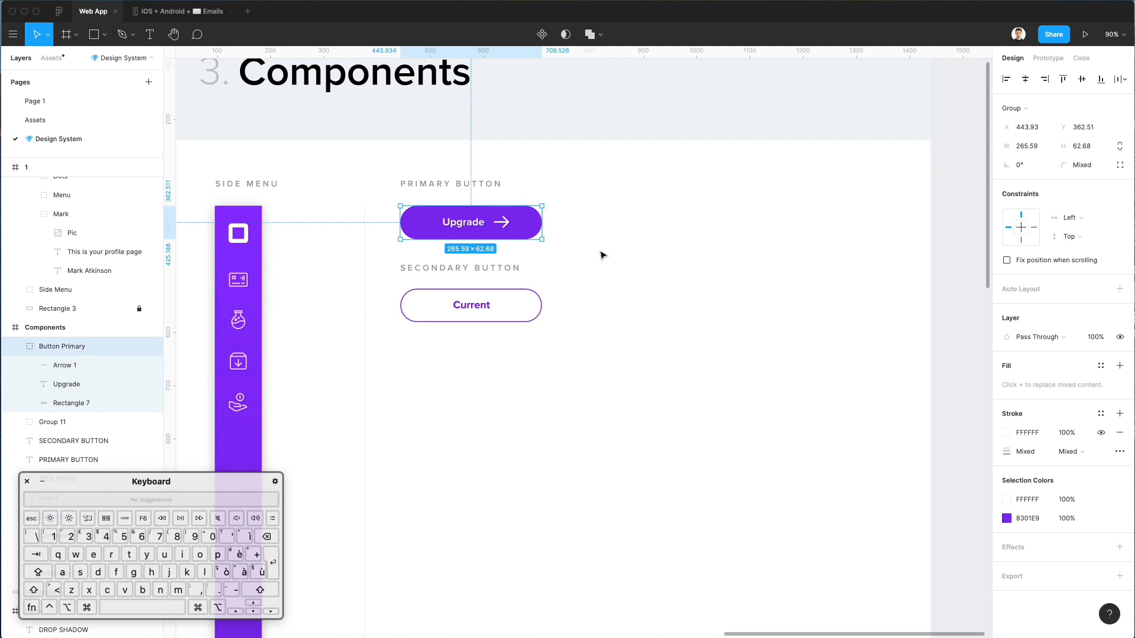
left_click(601, 255)
- Rename the Current button's group as "Button Secondary"
left_click(461, 310)
key("super+r")
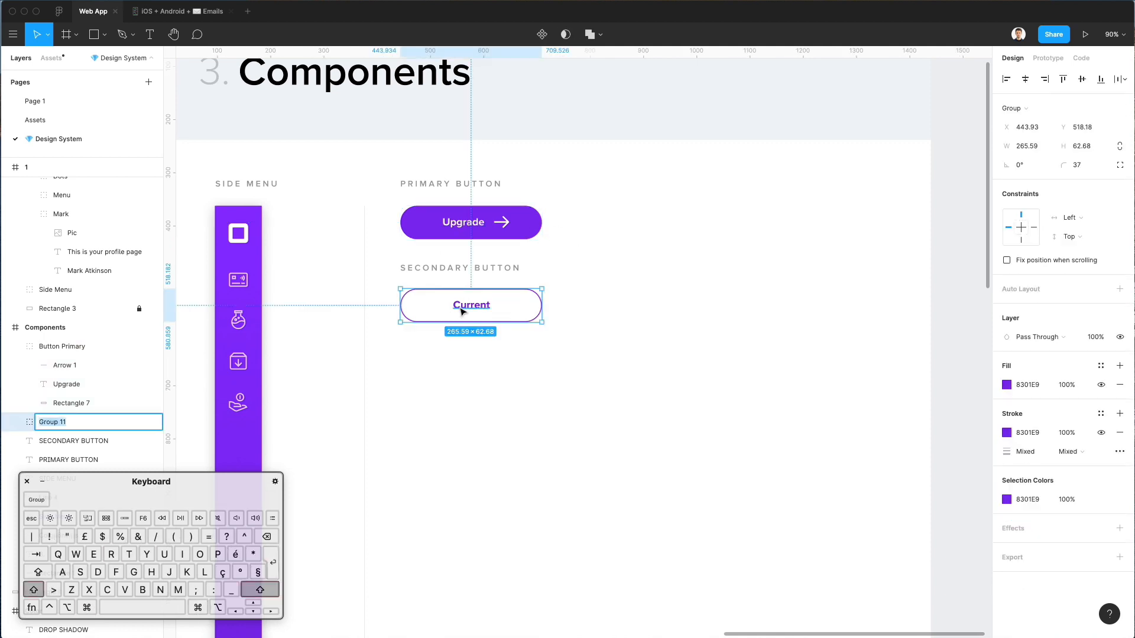
type("Button Se")
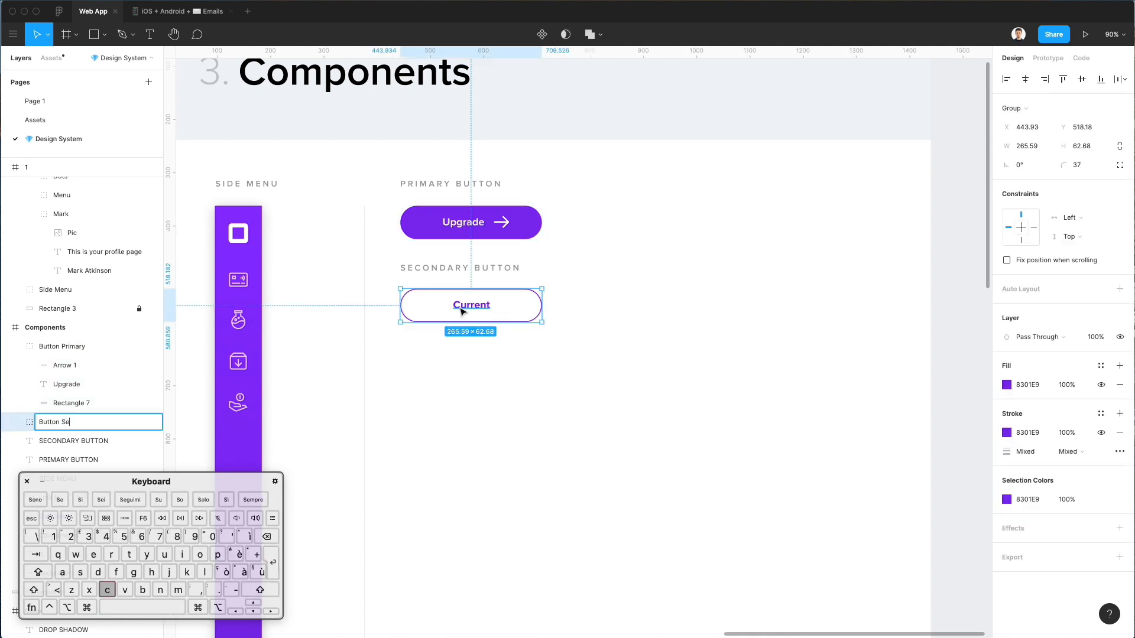
type("condary")
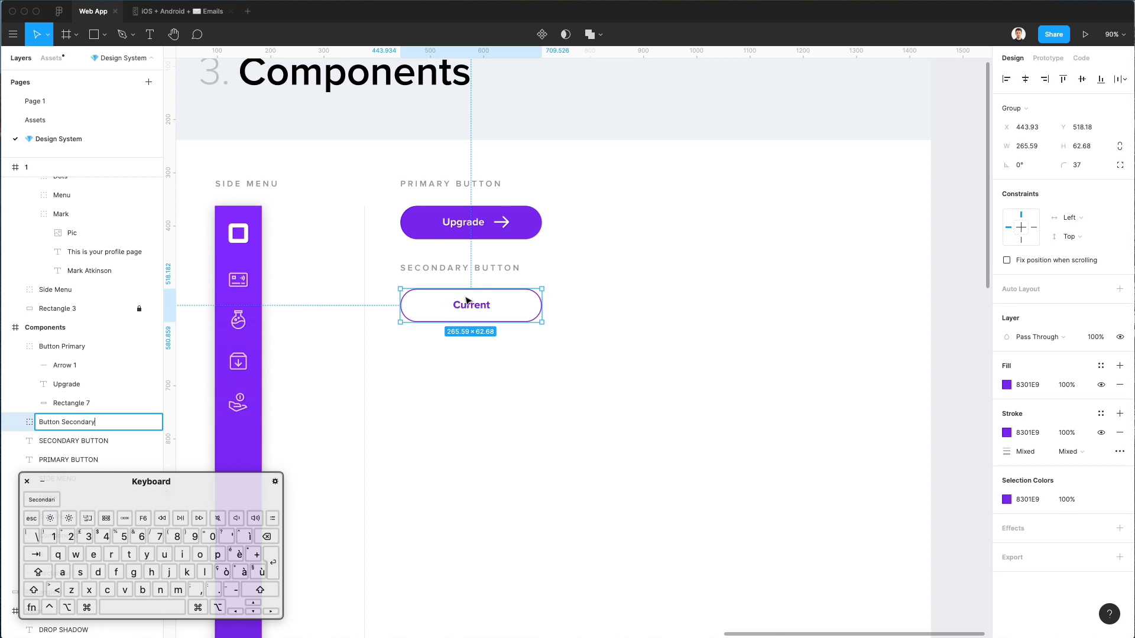
left_click(600, 338)
- Turn the Button Primary and Button Secondary groups into separate components
left_click(490, 232)
scroll(489, 220, "right", 1)
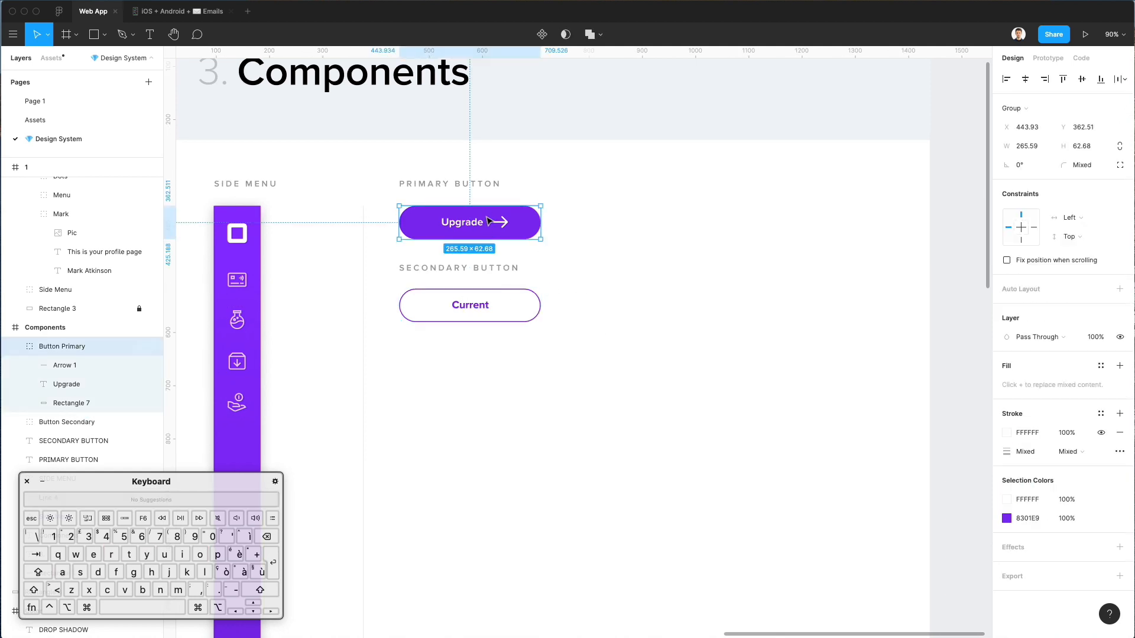
left_click(541, 34)
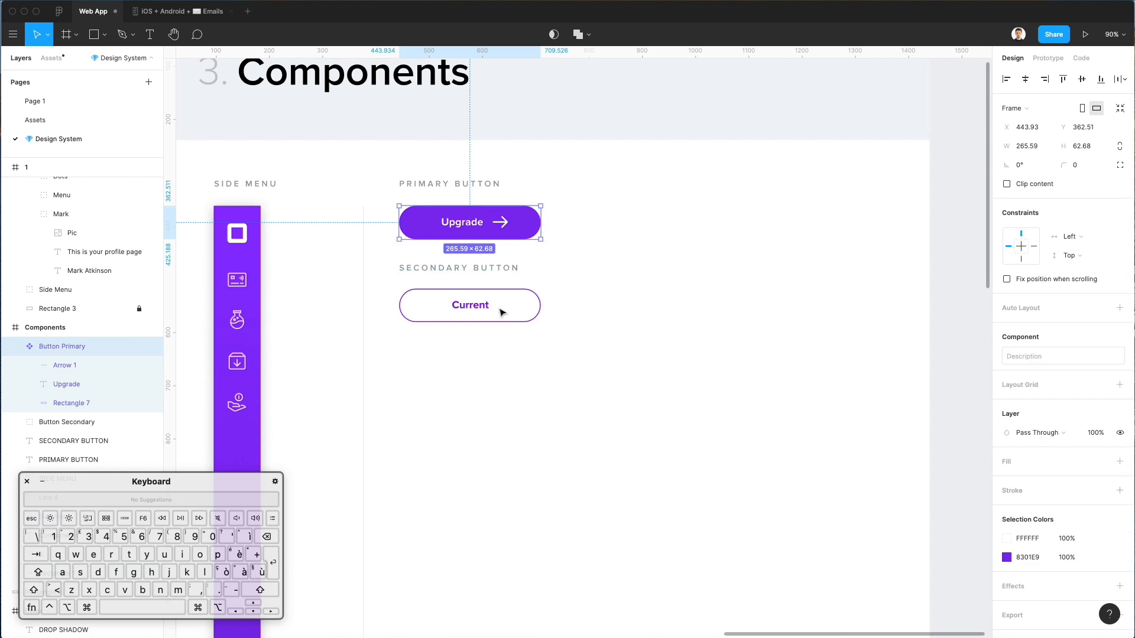
key("Escape")
left_click(499, 311)
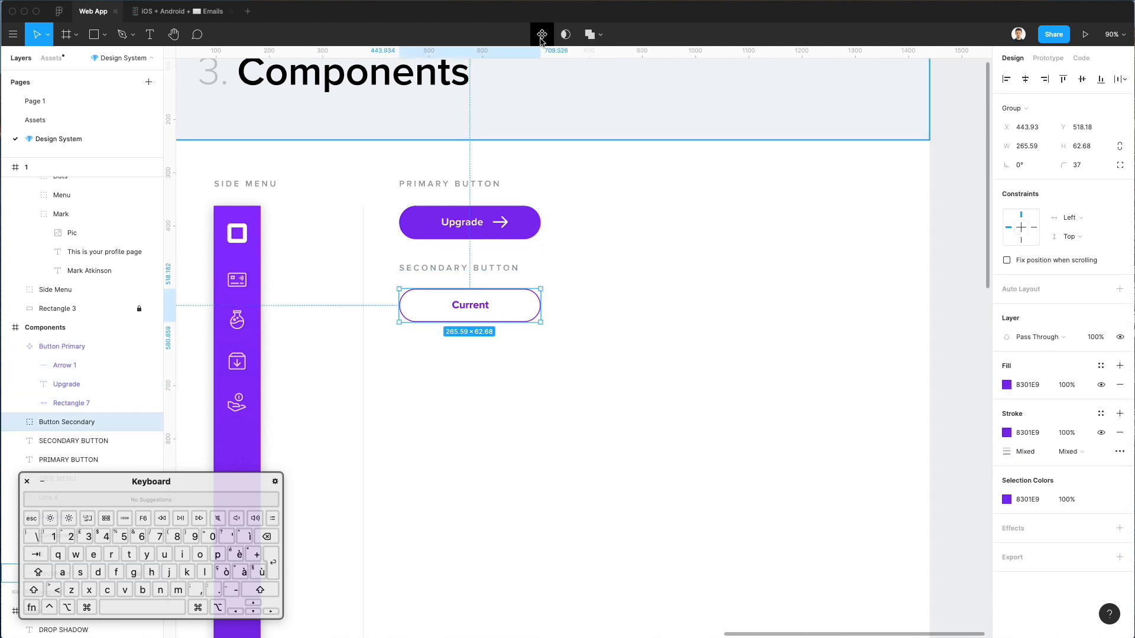
left_click(541, 34)
left_click(625, 286)
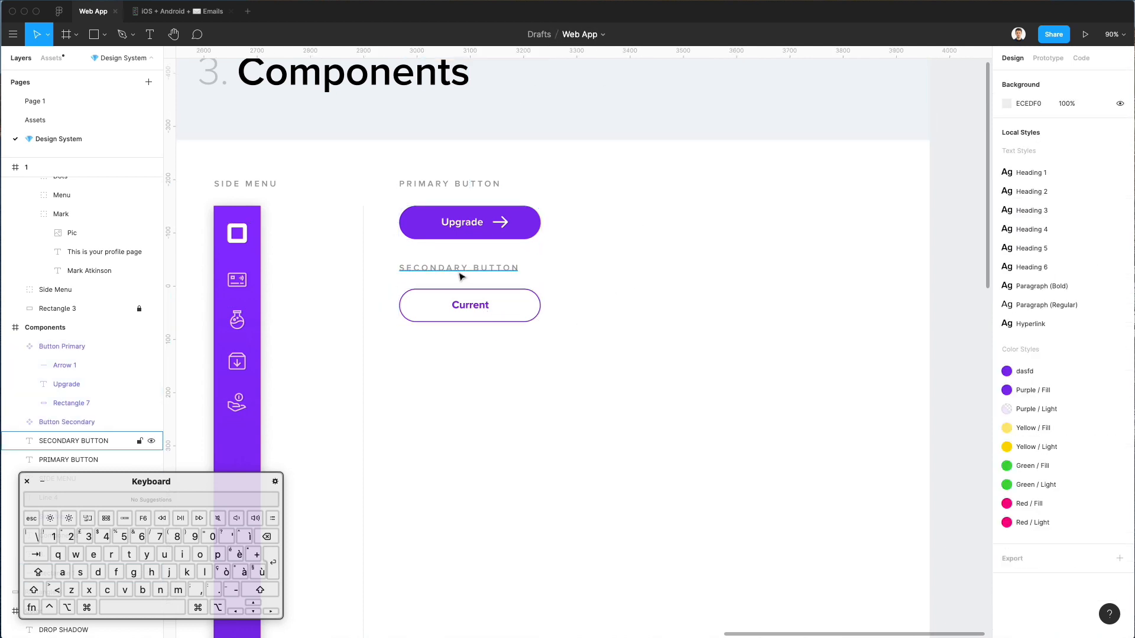
- Try placing an instance of each button component from the local assets on the canvas, undoing each placement
left_click(51, 58)
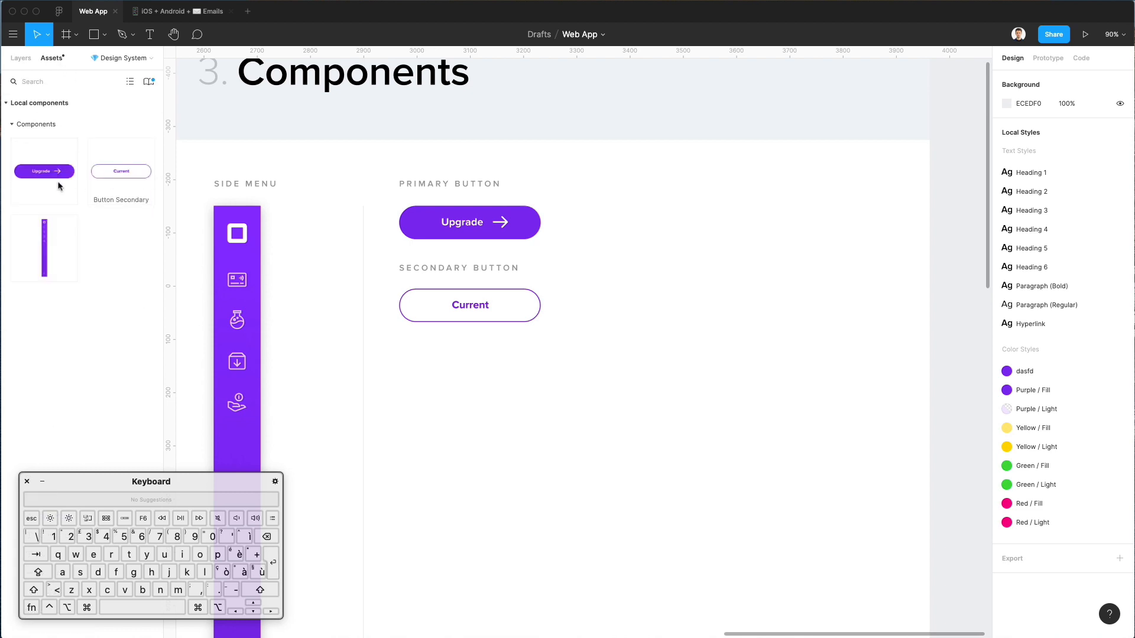
left_click_drag(54, 177, 585, 423)
key("super+z")
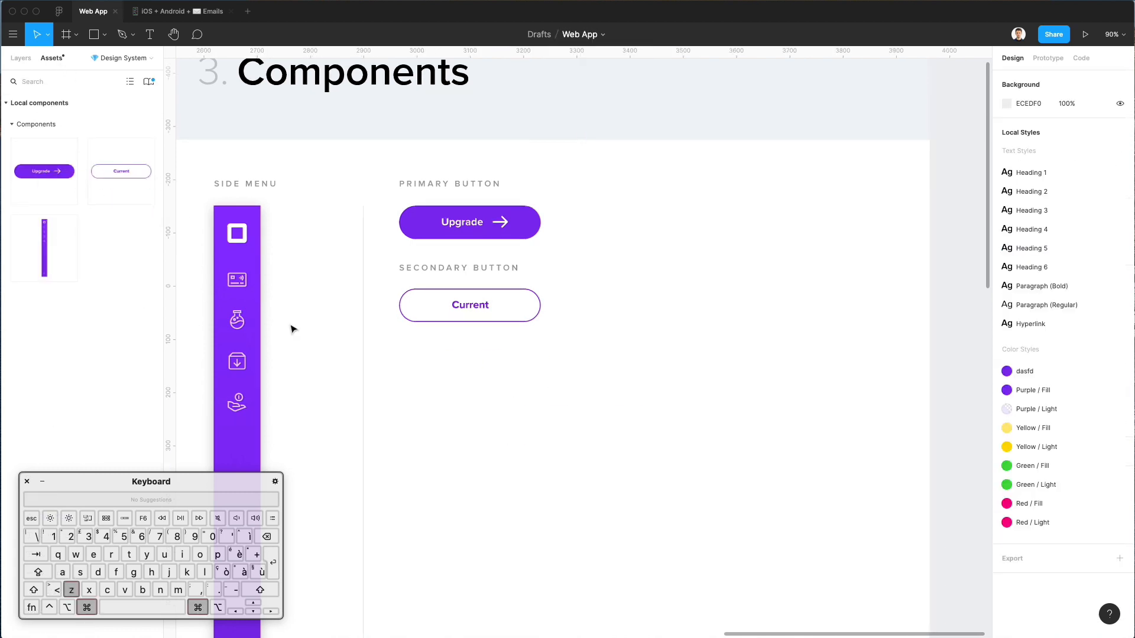
left_click_drag(119, 158, 727, 476)
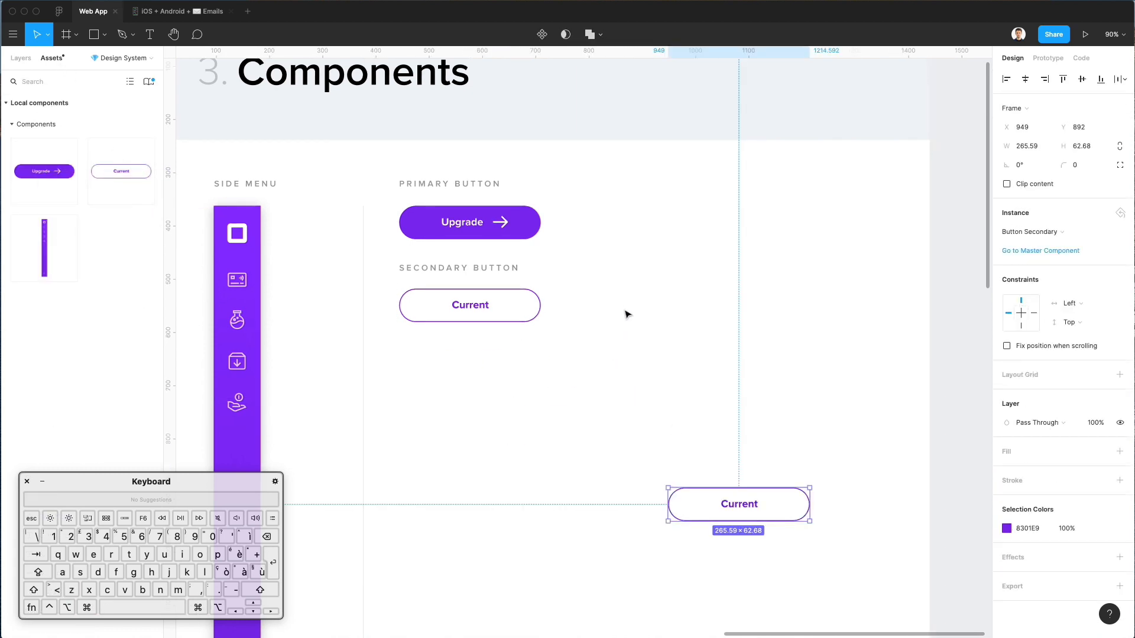
key("super+z")
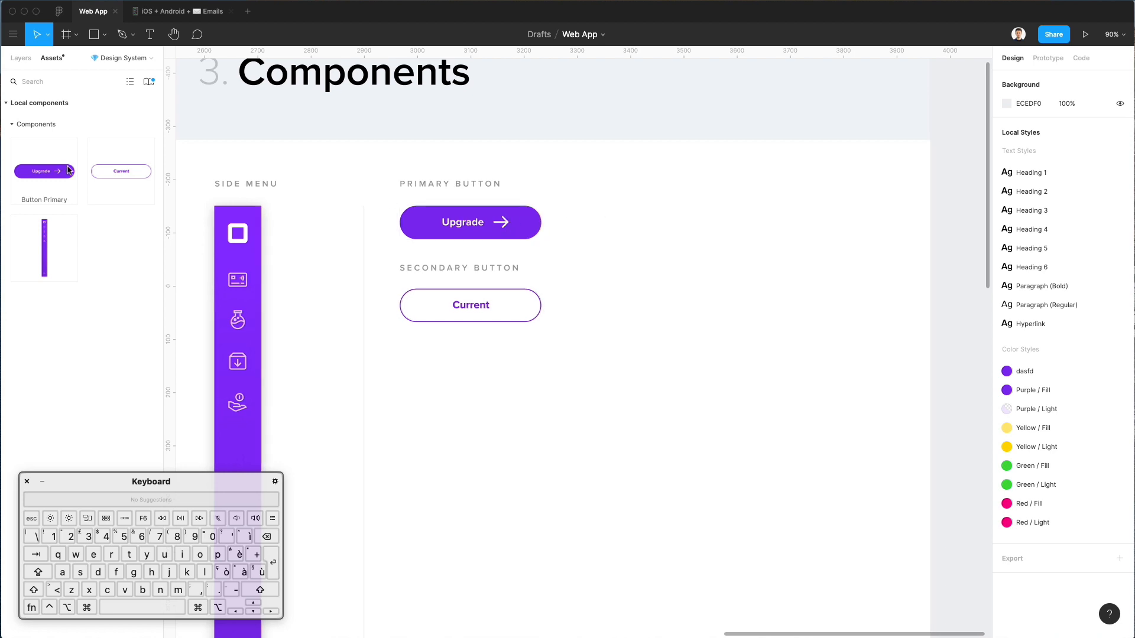
- Try to remove both button components from the library through the local assets
left_click(473, 233)
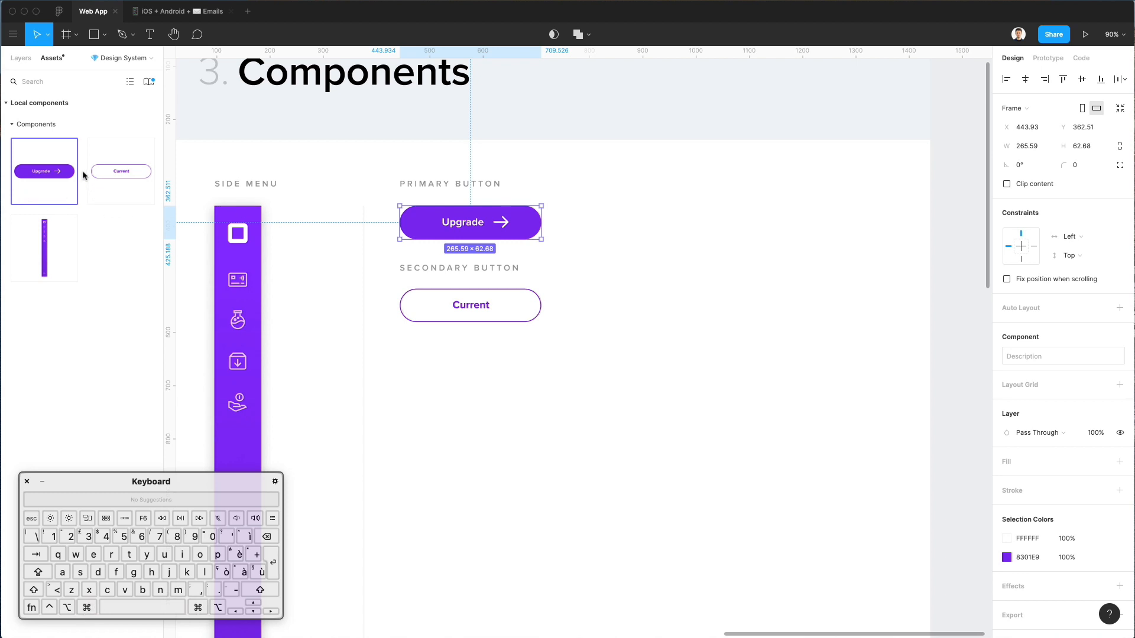
left_click(129, 175, "shift")
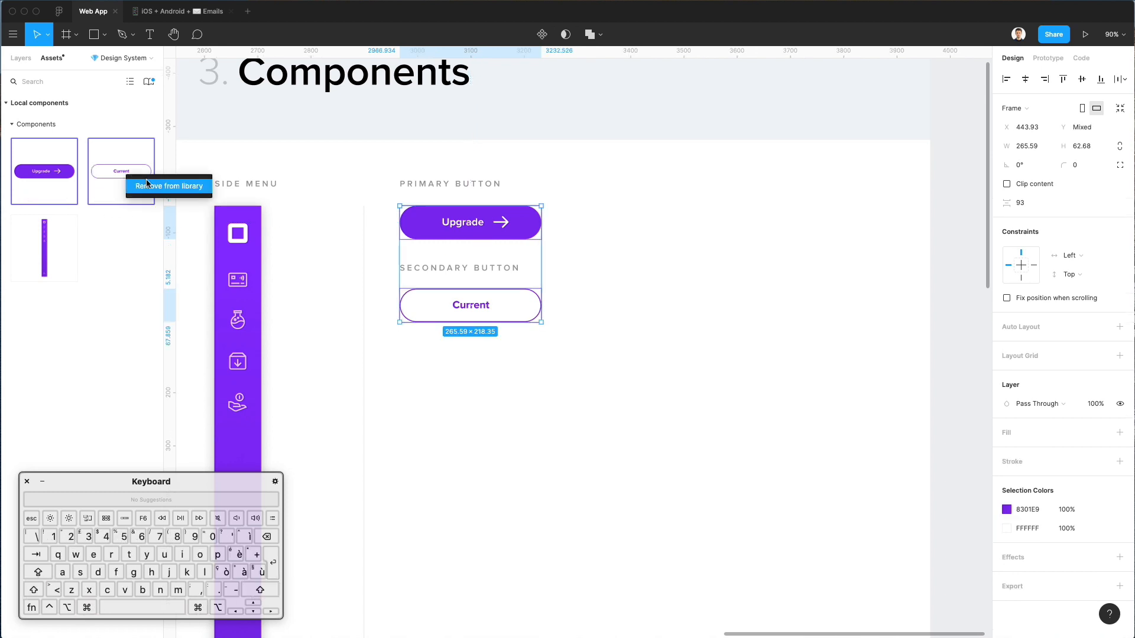
right_click(95, 177)
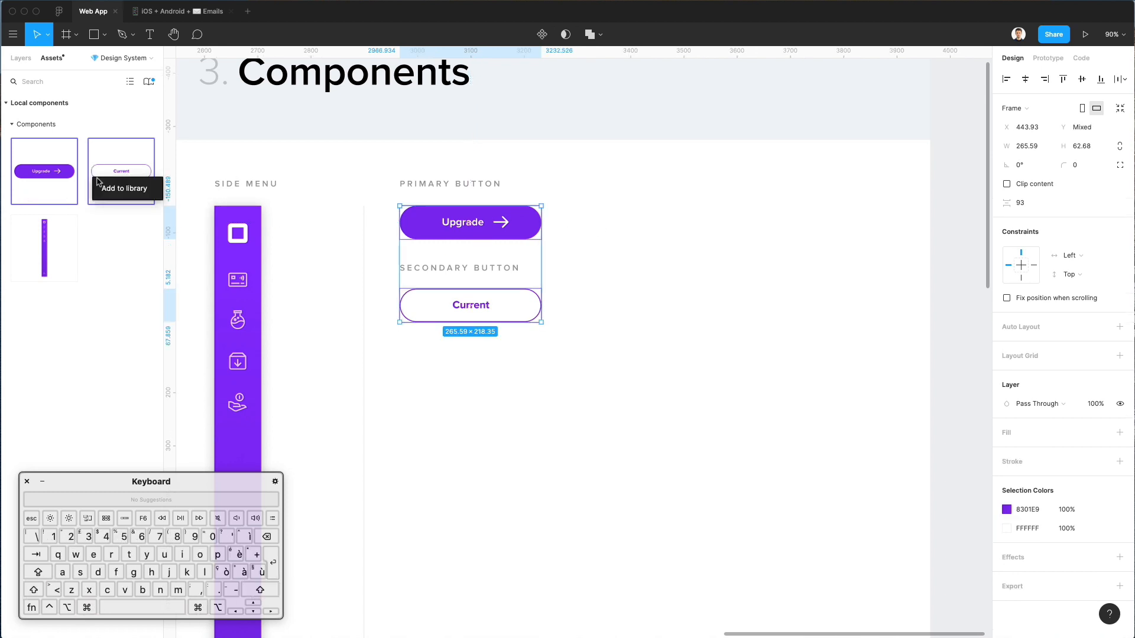
left_click(120, 146)
left_click(123, 118)
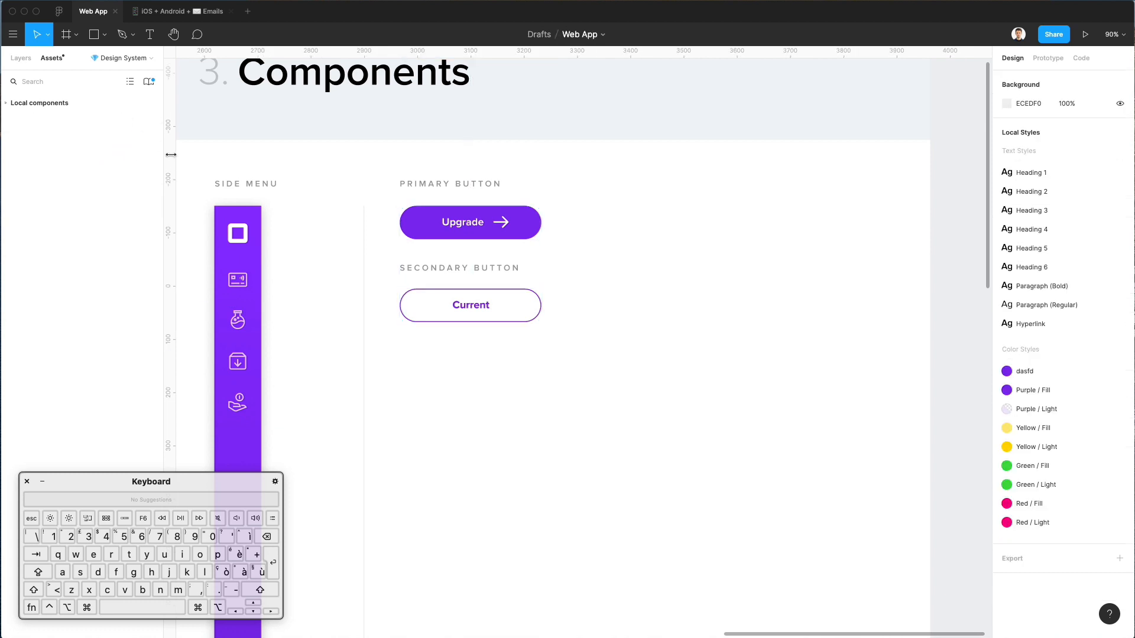
- Delete the primary and secondary button components
left_click(516, 234)
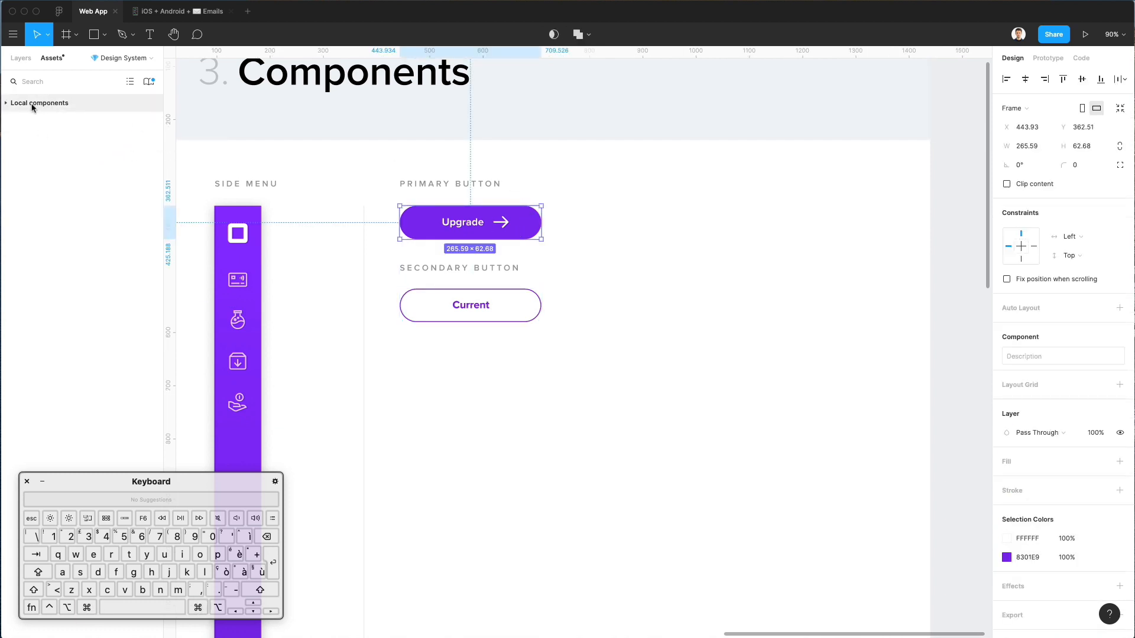
left_click(33, 104)
left_click(79, 170)
key("BackSpace")
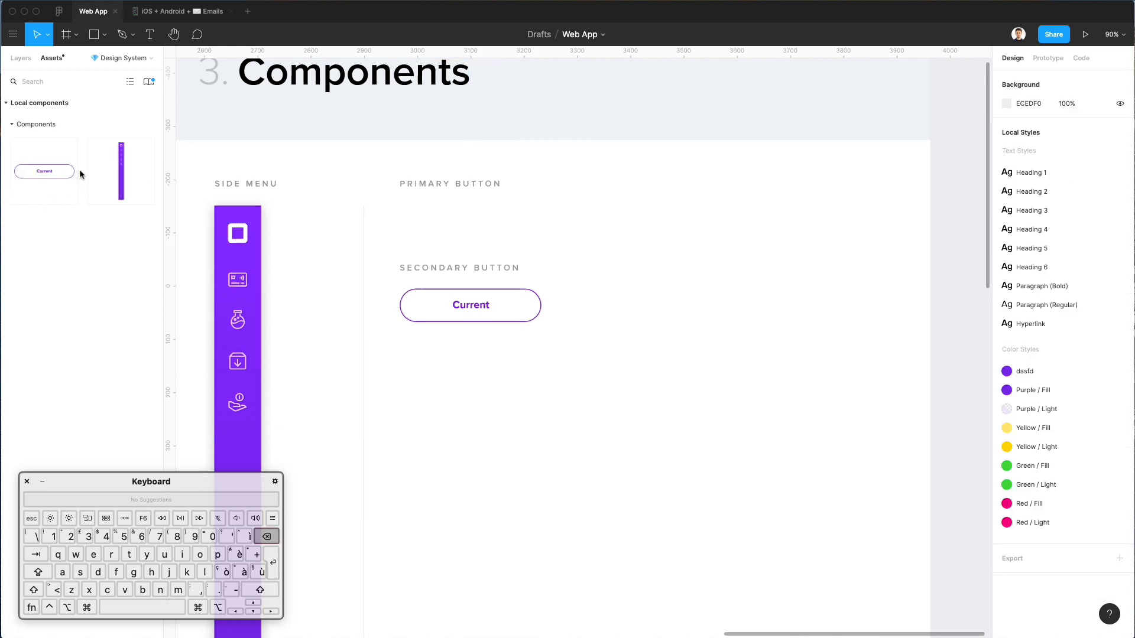
left_click(61, 168)
key("BackSpace")
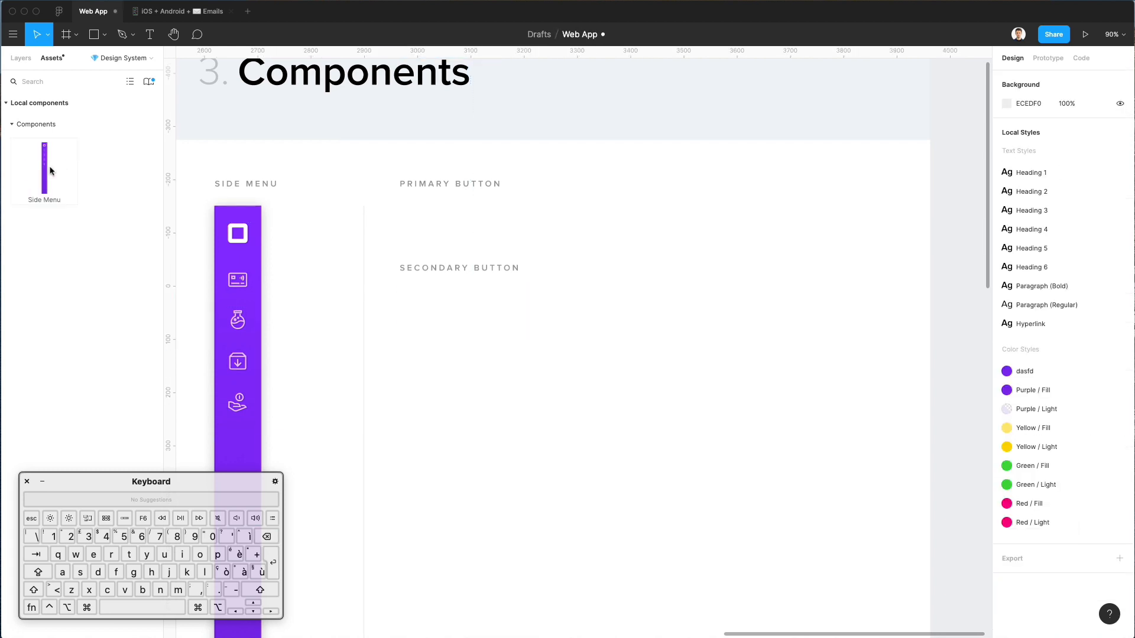
- Undo the button deletions, the library changes and the component creation so both buttons are plain groups again
scroll(588, 234, "down", 5)
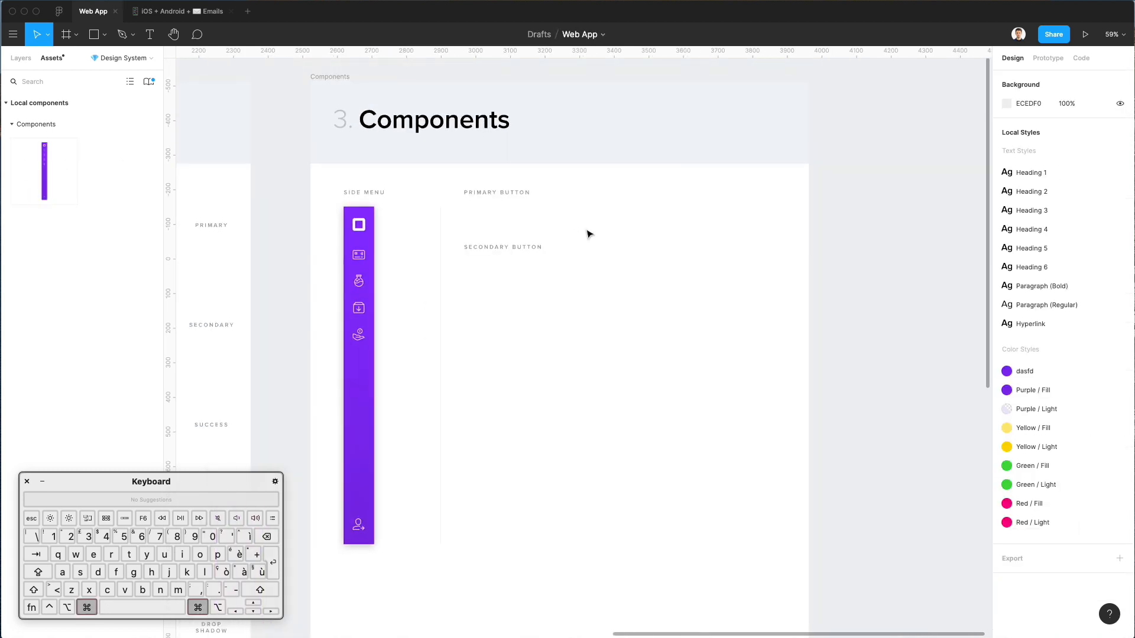
key("super+z")
left_click(588, 234)
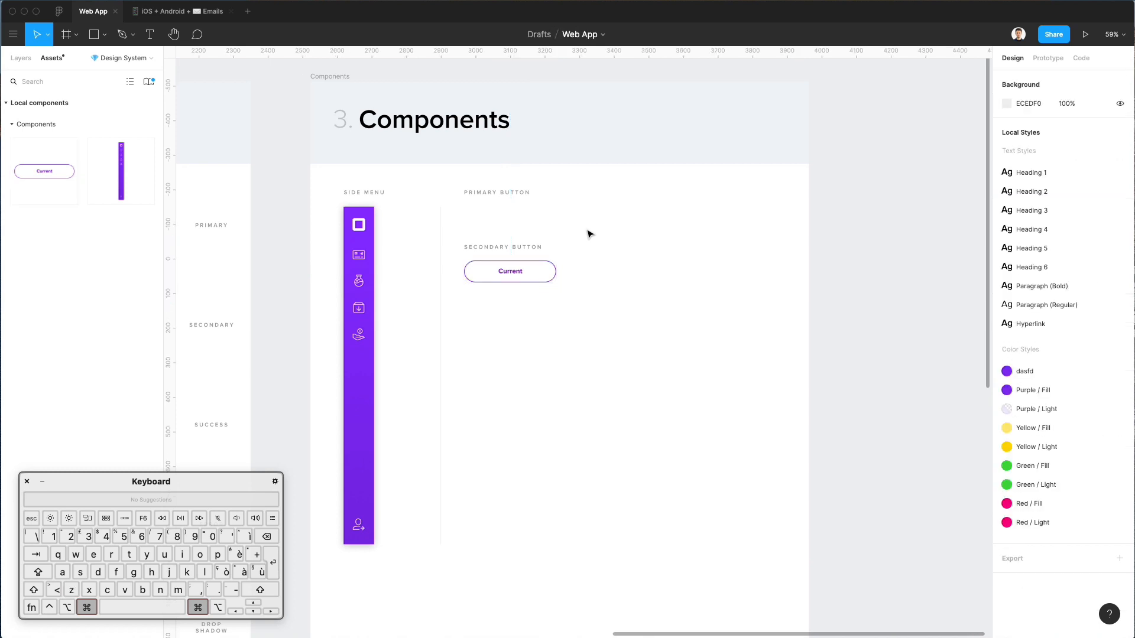
key("super+z")
key("super+z")
key("super+z")
key("super+z")
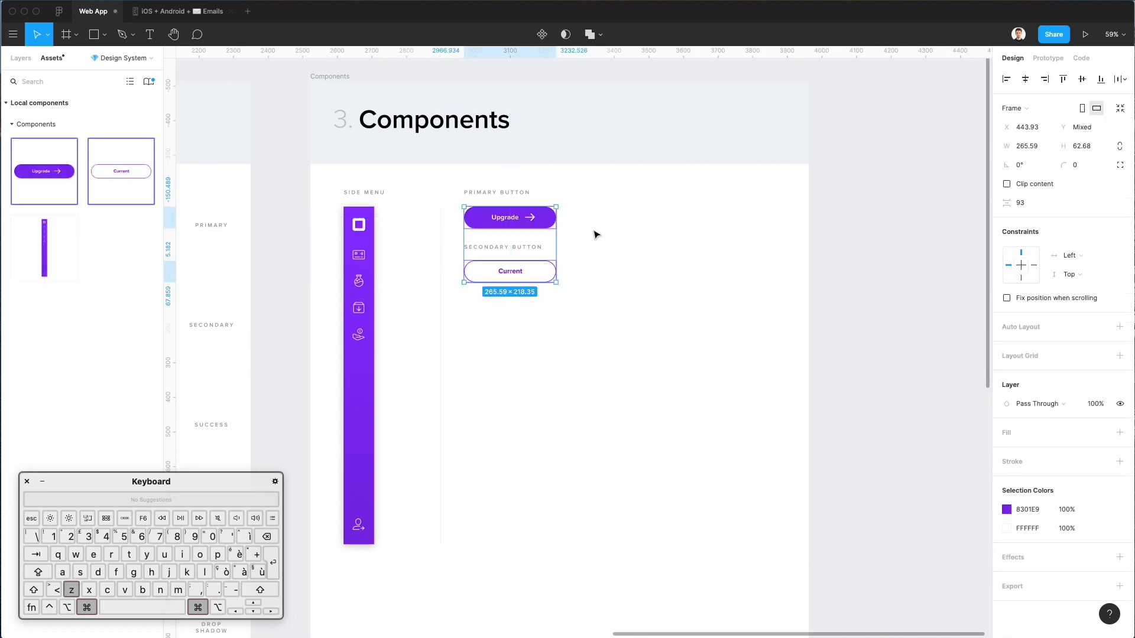
key("super+z")
key("super+z")
key("super+z")
key("super+z")
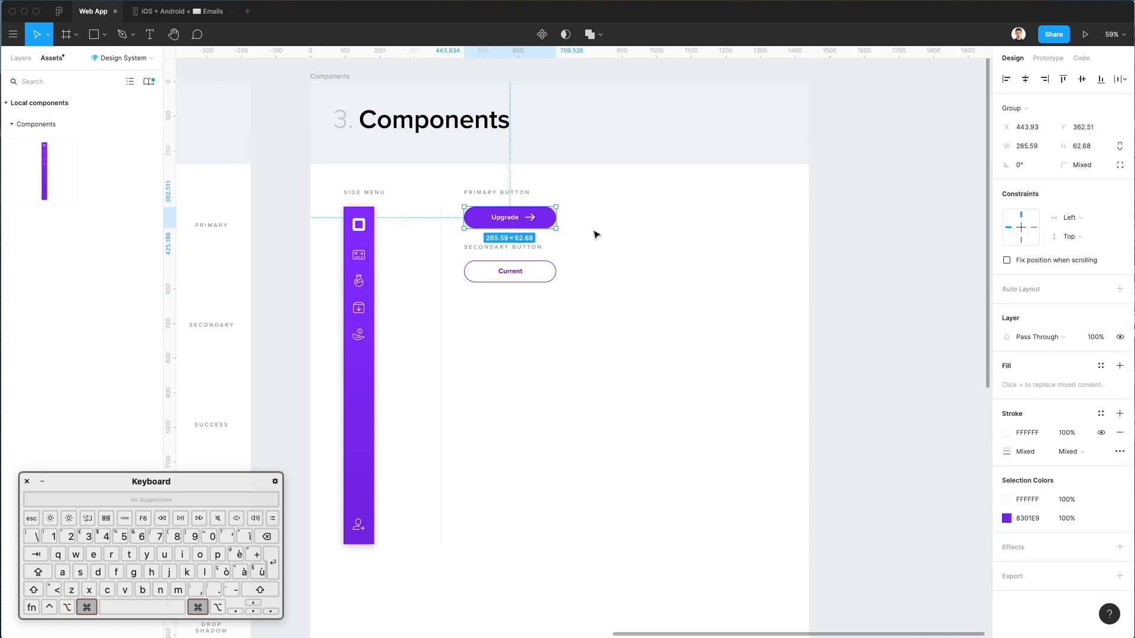
- Rename the Upgrade button's group as "Button / Primary" in the layer list
left_click(621, 233)
scroll(493, 218, "up", 5)
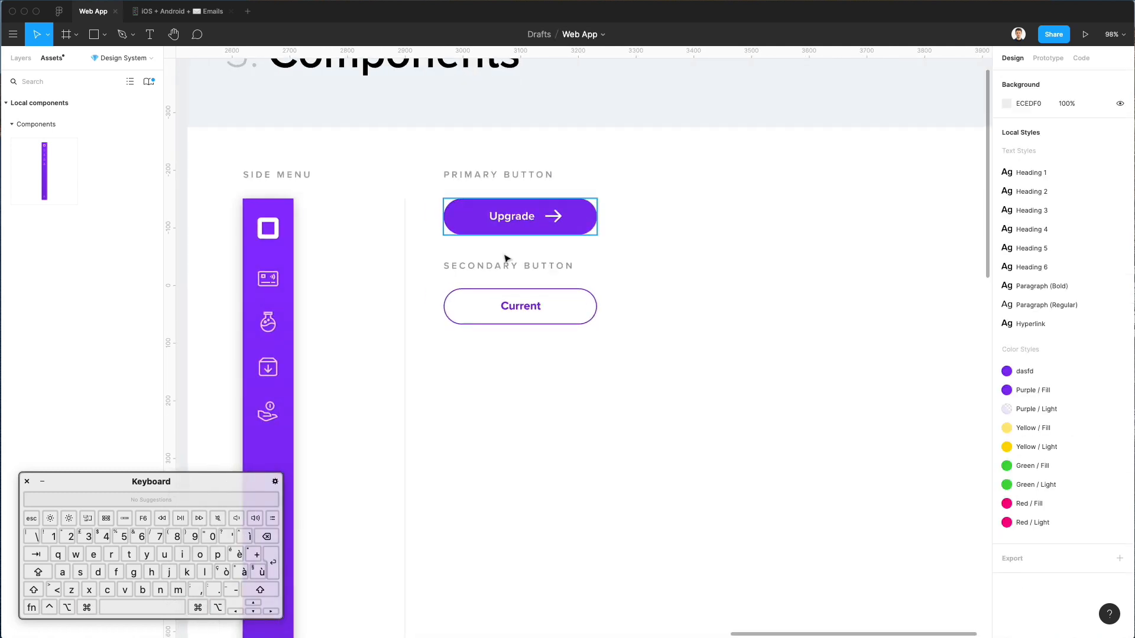
scroll(507, 258, "up", 5)
left_click(509, 210)
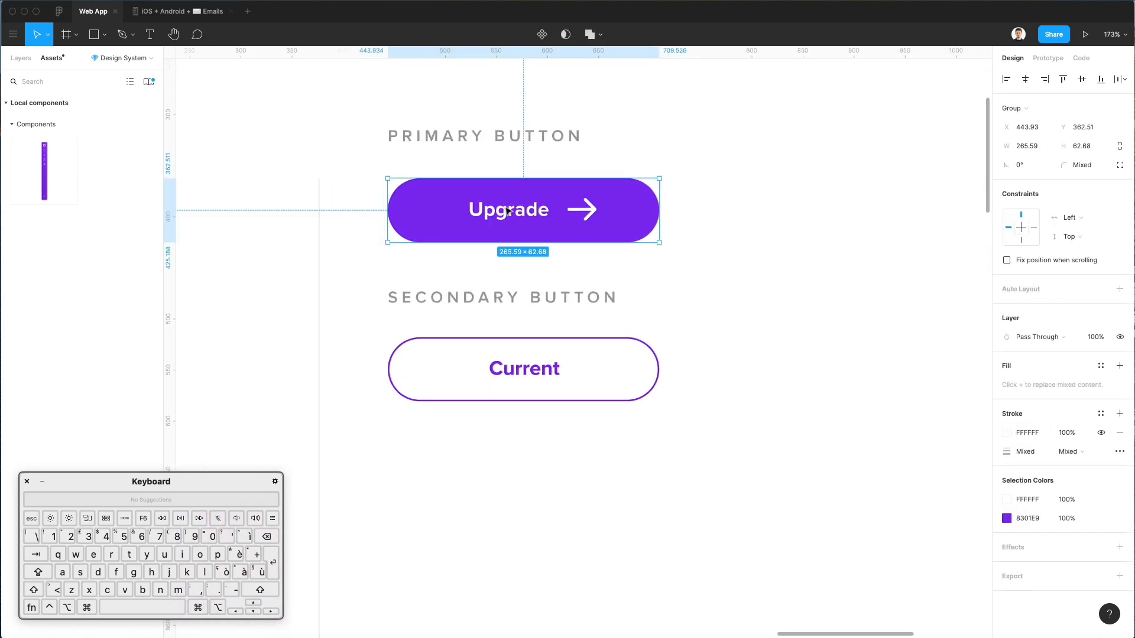
left_click(17, 59)
key("ctrl+r")
key("Up")
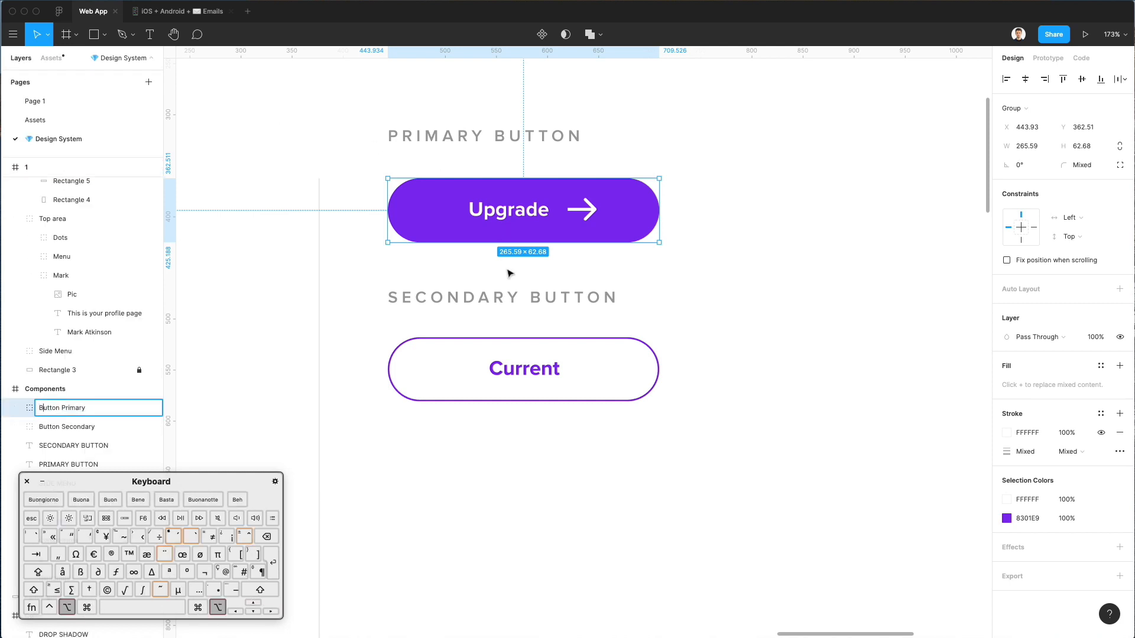
key("alt+Right")
type("/")
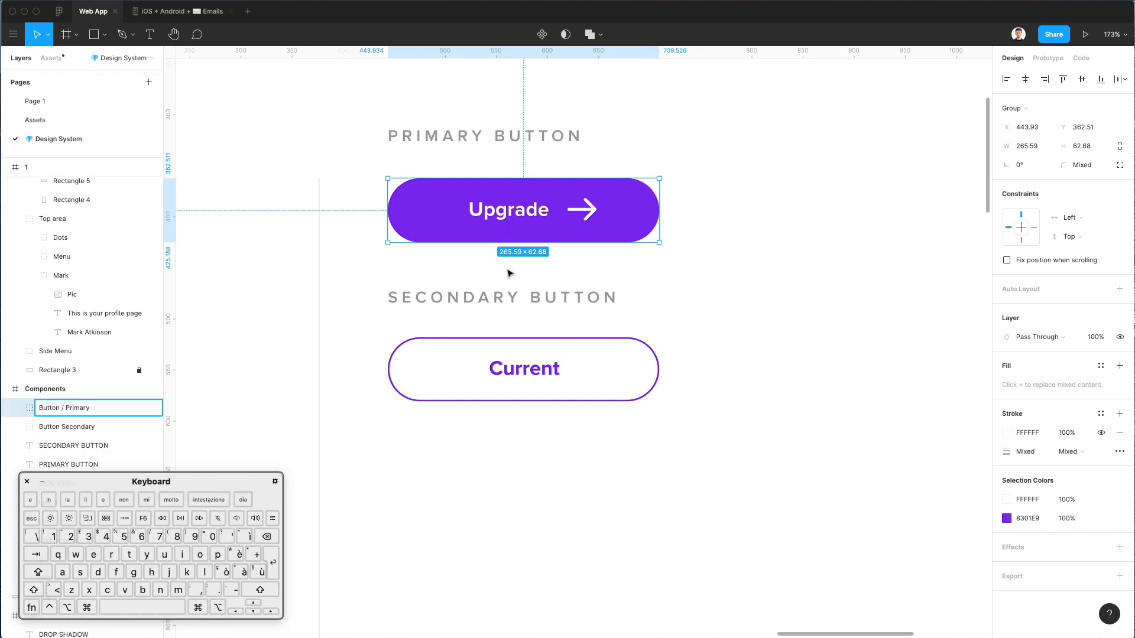
left_click(563, 344)
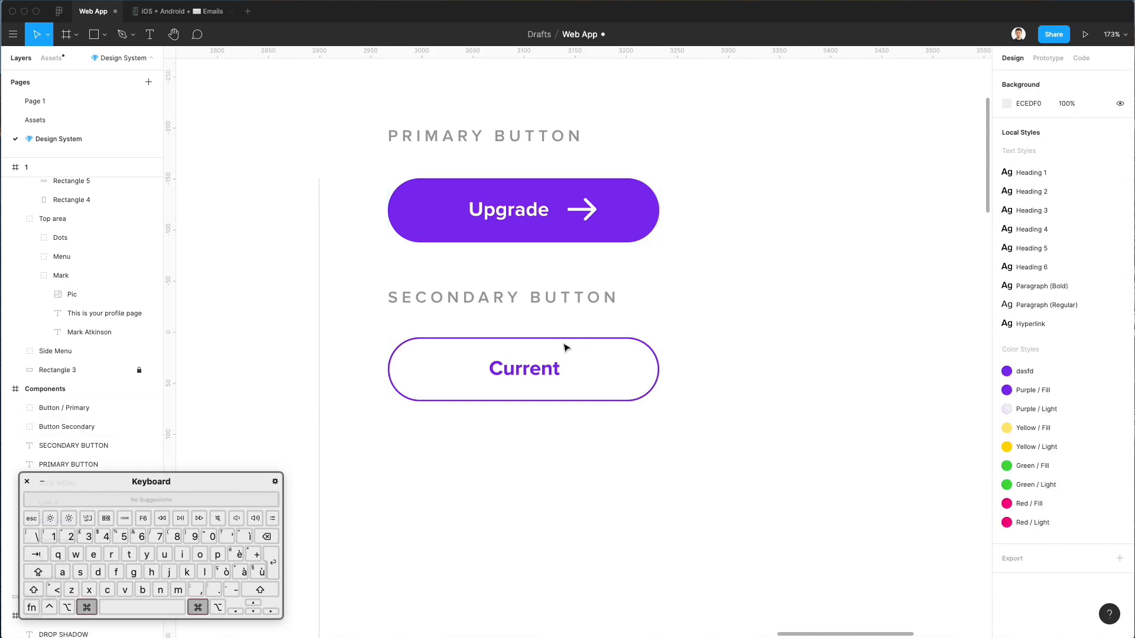
- Rename the Current button's group as "Button / Secondary"
left_click(542, 367)
key("ctrl+r")
key("alt+Right")
type("/")
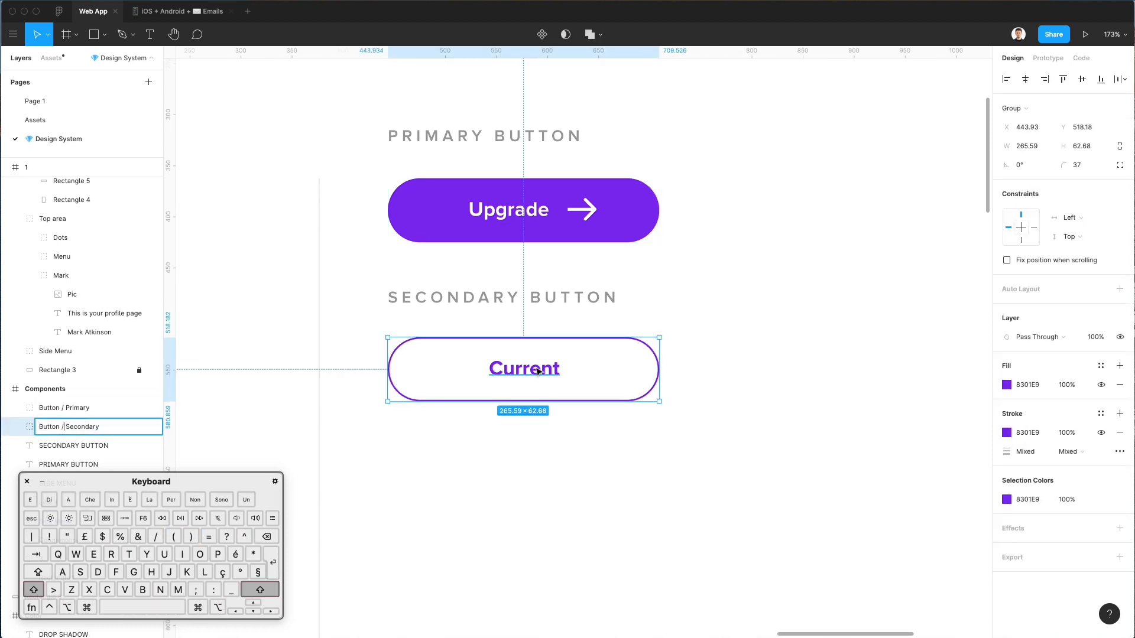
key("Return")
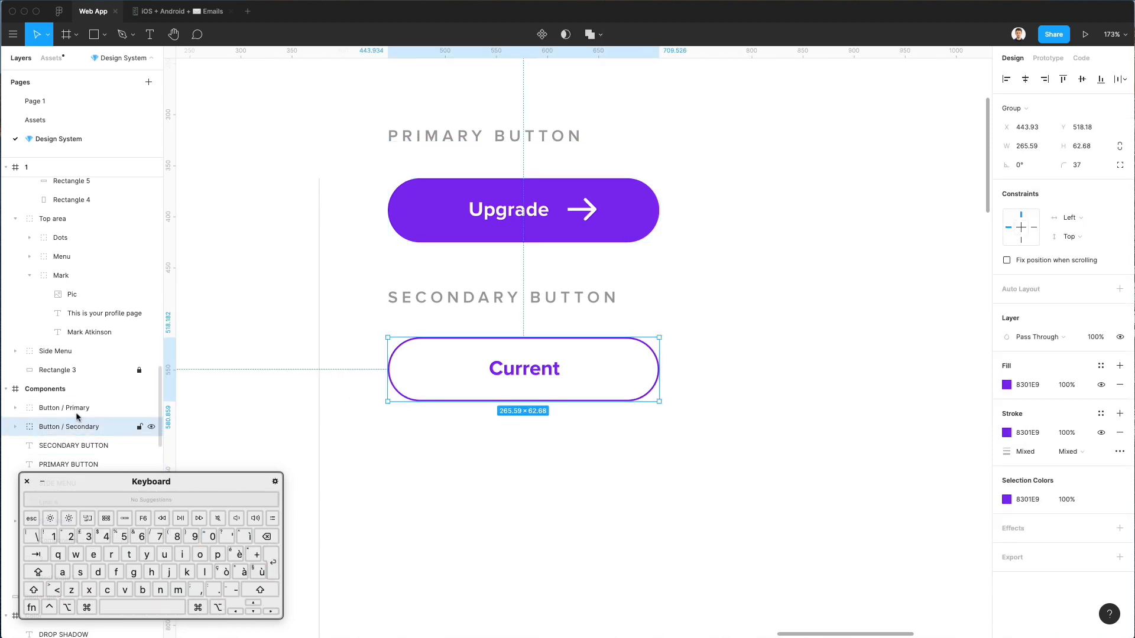
- Turn the Button / Secondary and Button / Primary groups into separate components
scroll(76, 418, "down", 3)
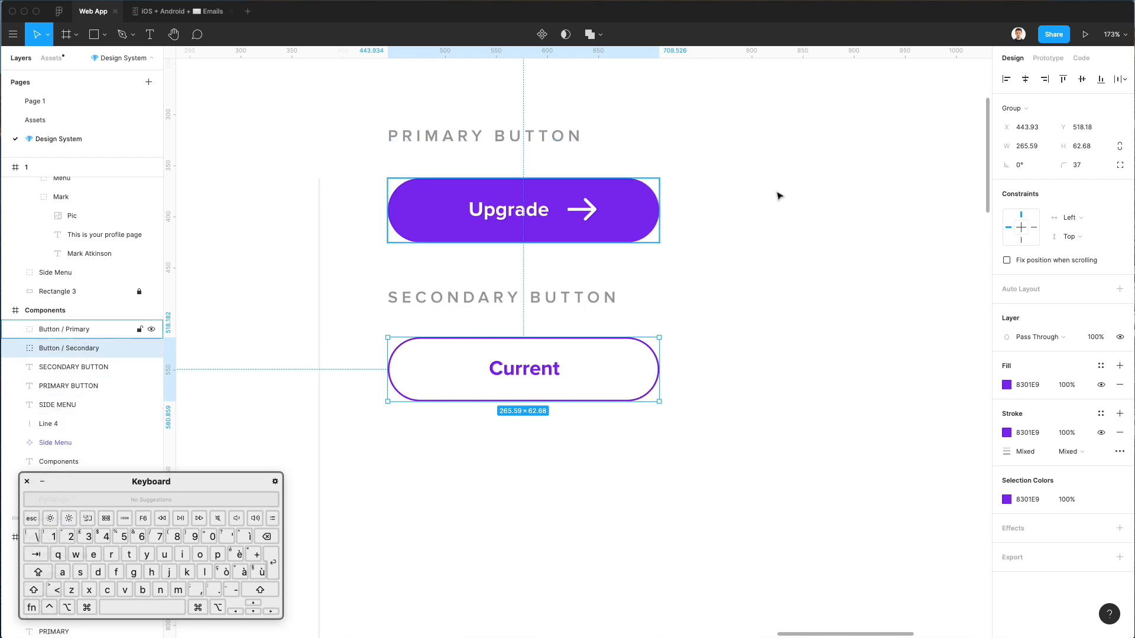
left_click(541, 35)
key("shift+Tab")
left_click(541, 35)
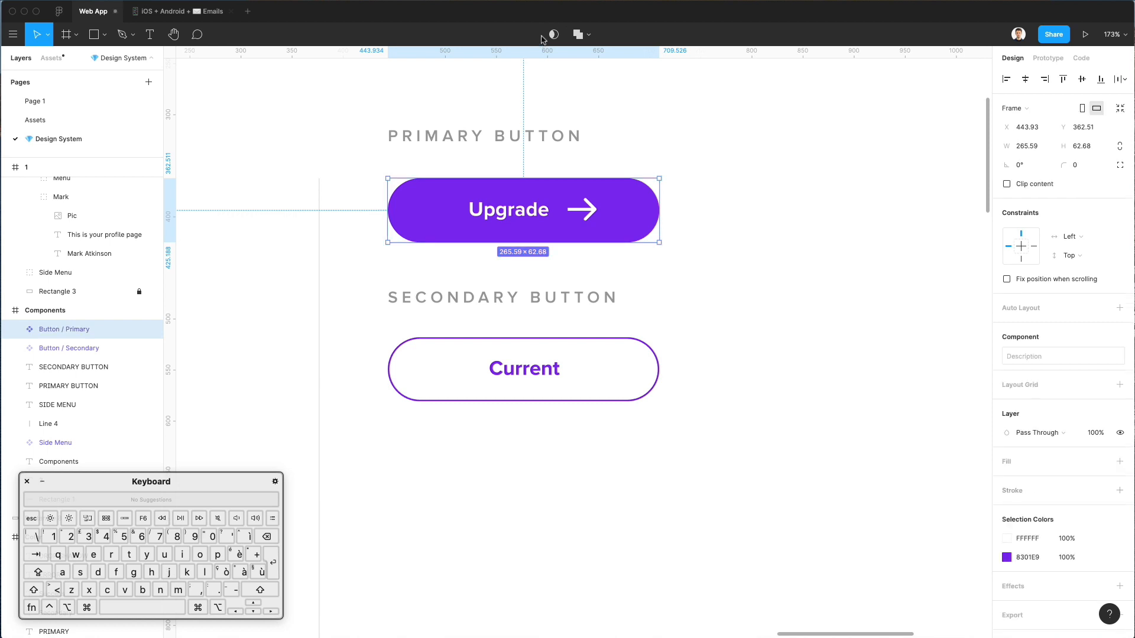
- Examine the Button category among the local components, select the Upgrade button and return to the layer list
left_click(59, 59)
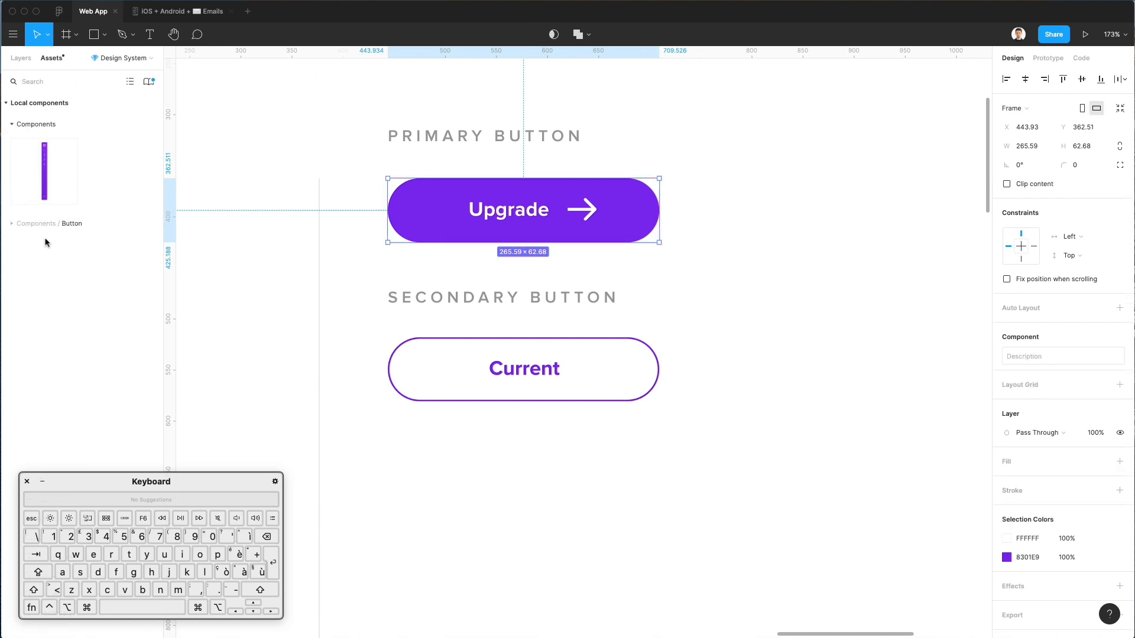
left_click(12, 224)
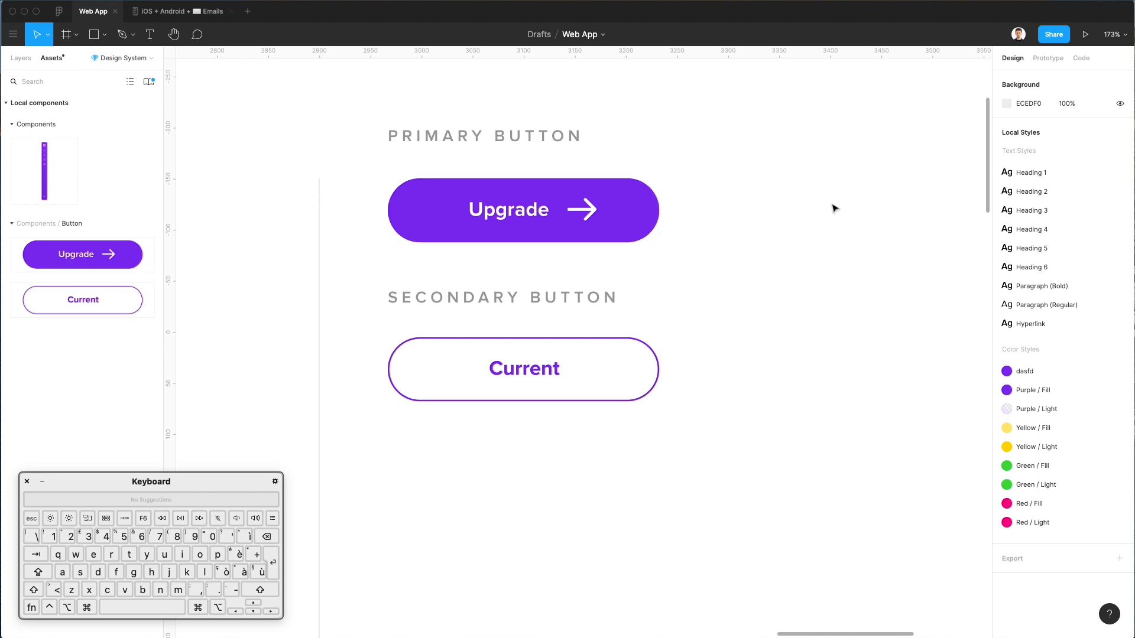
left_click(448, 219)
scroll(467, 217, "down", 2)
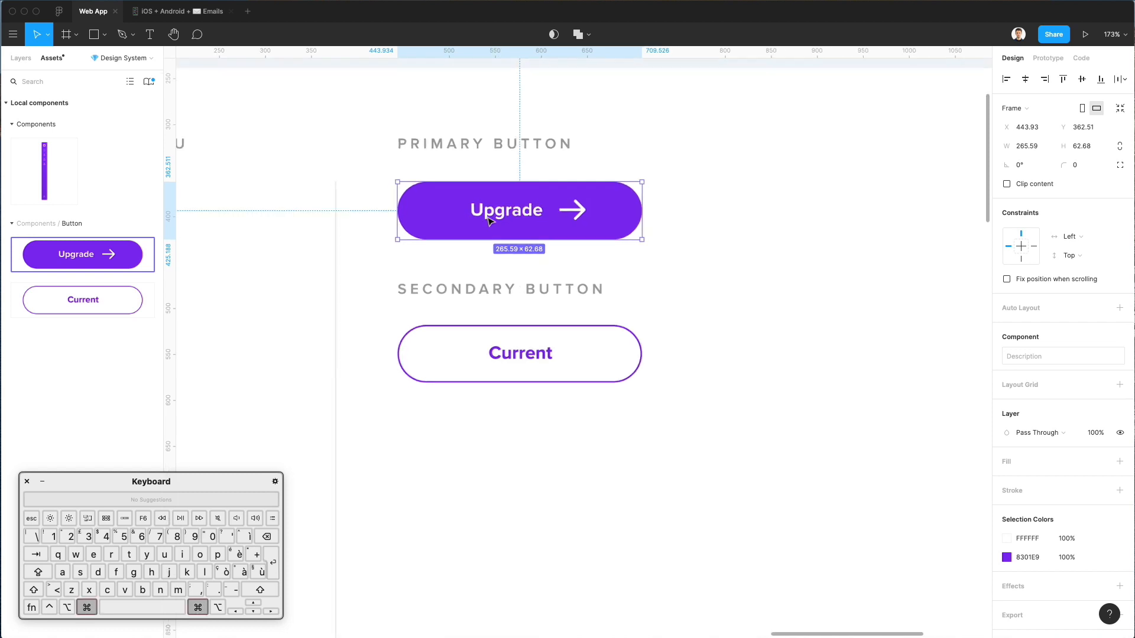
left_click(20, 58)
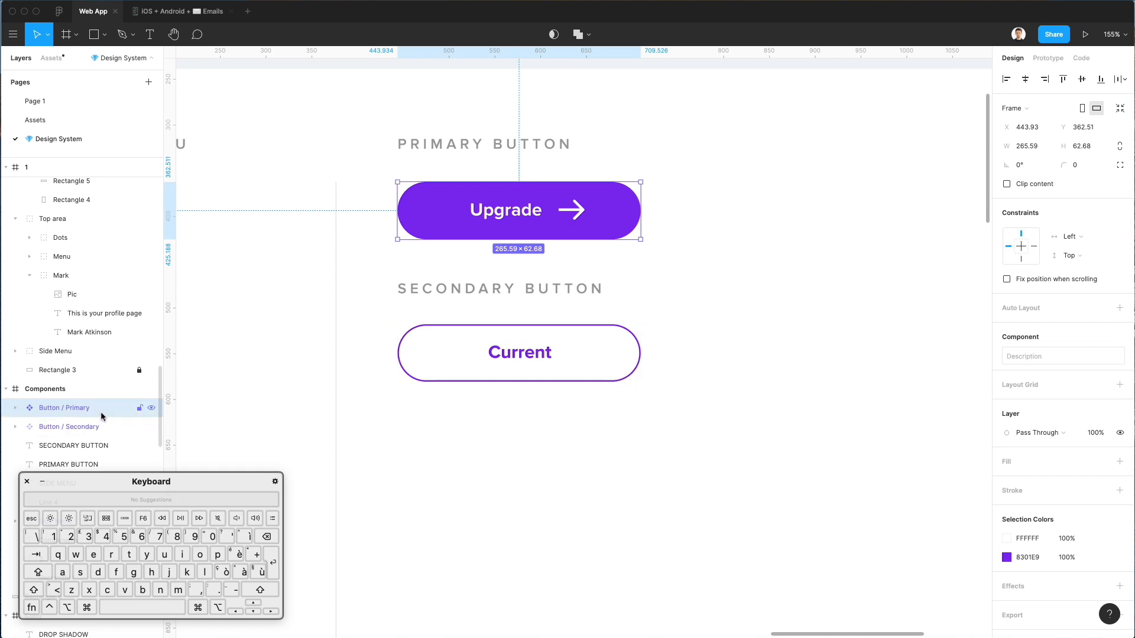
scroll(100, 412, "up", 1)
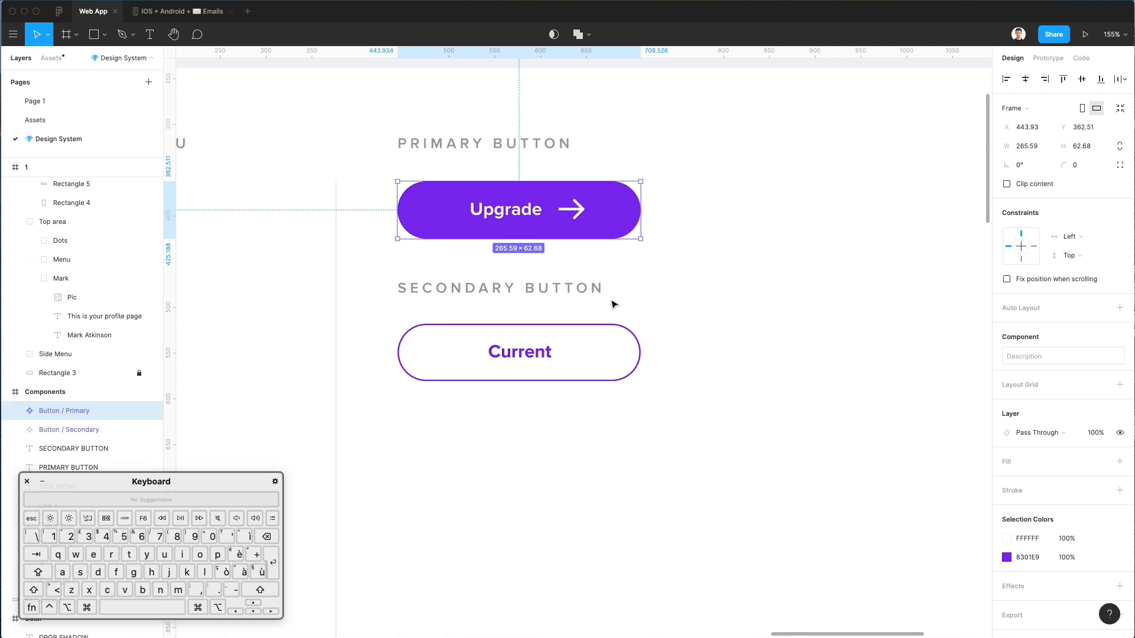
scroll(612, 305, "down", 1)
scroll(612, 304, "down", 5)
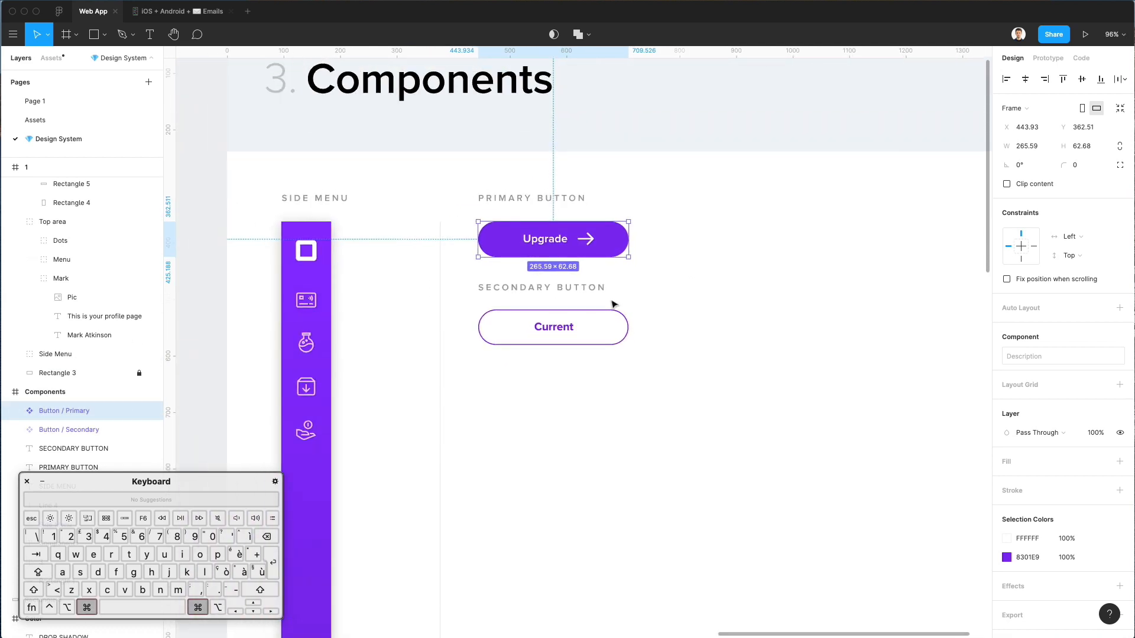
scroll(613, 304, "down", 2)
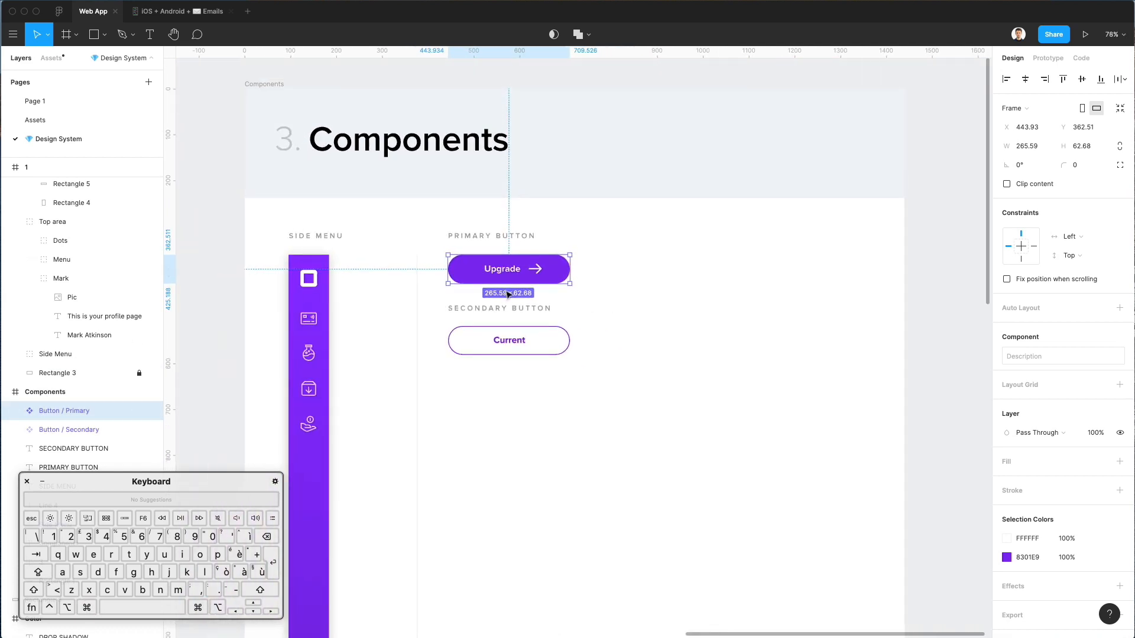
scroll(444, 263, "down", 3)
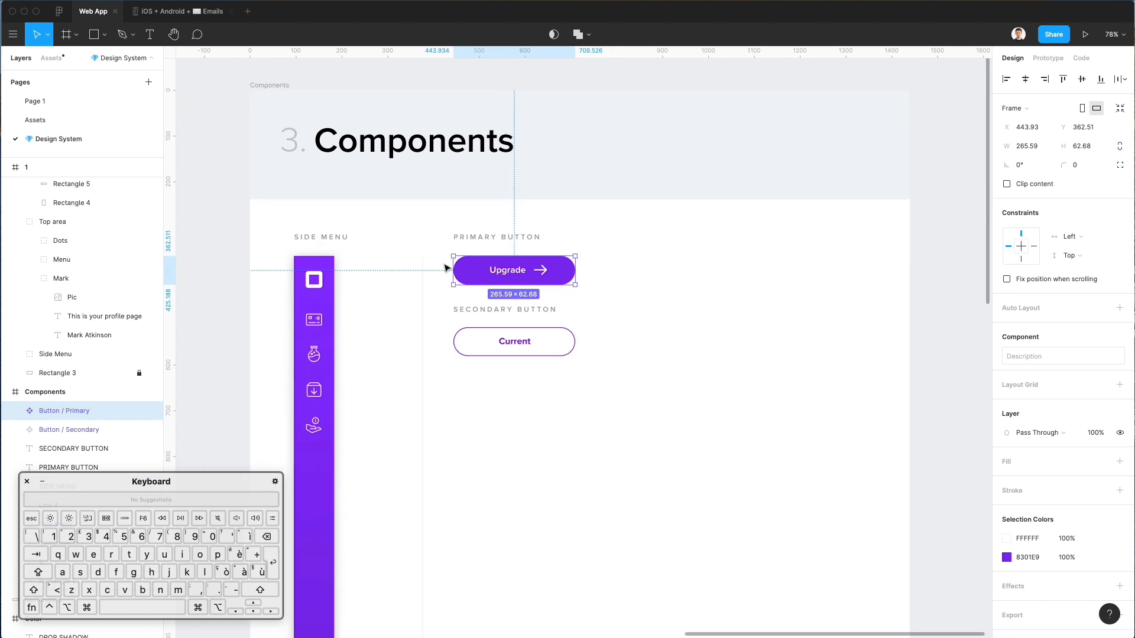
scroll(443, 263, "up", 2)
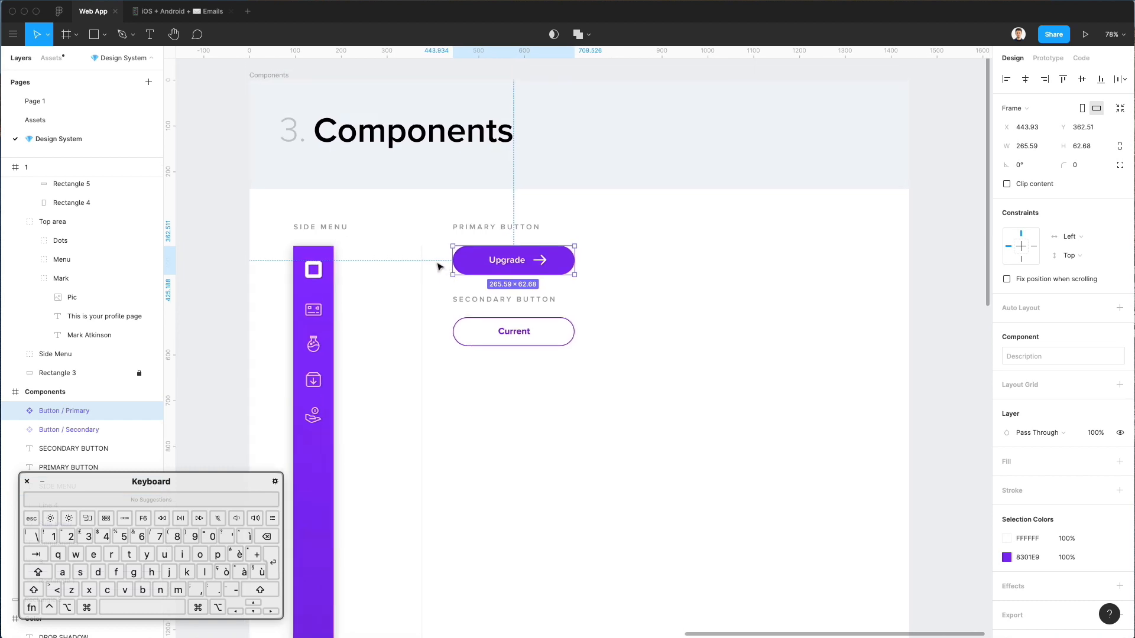
- Copy the outlined "6" pill from the Silver card's Payments row and paste it into the Components frame
left_click(438, 267)
scroll(442, 264, "down", 3)
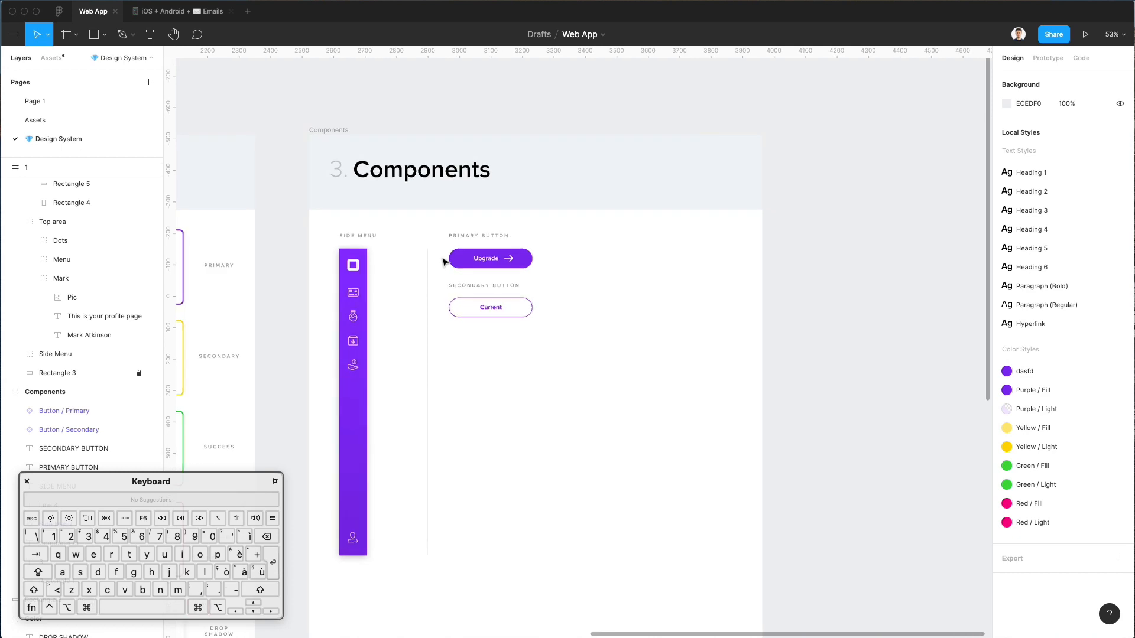
scroll(444, 262, "down", 10)
scroll(443, 262, "left", 5)
scroll(759, 487, "up", 2)
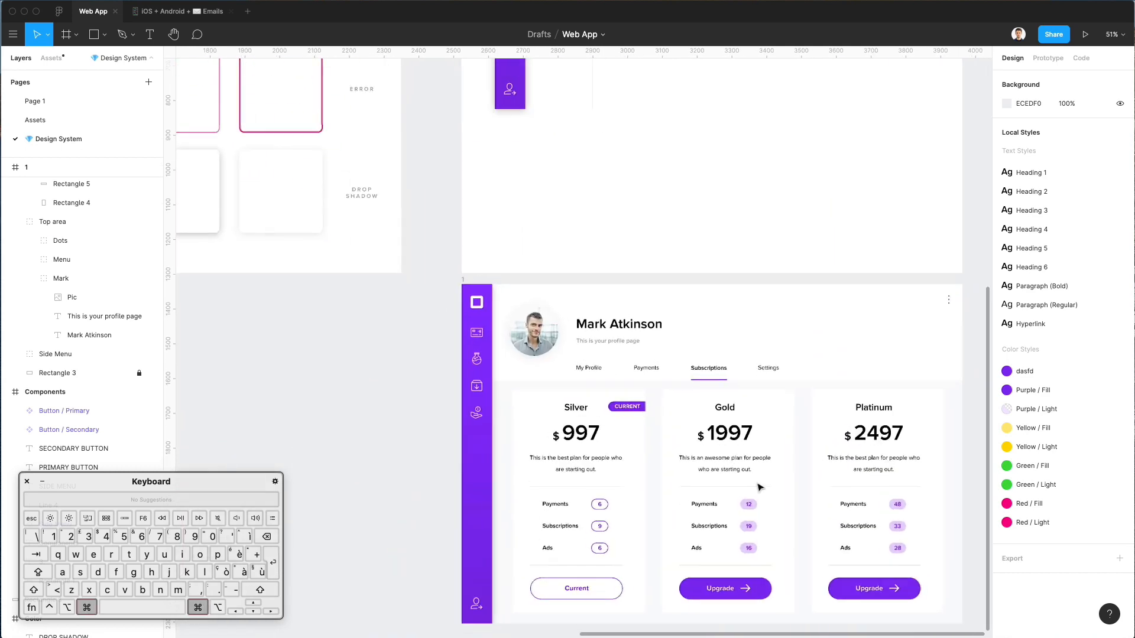
scroll(760, 487, "up", 5)
scroll(760, 486, "down", 2)
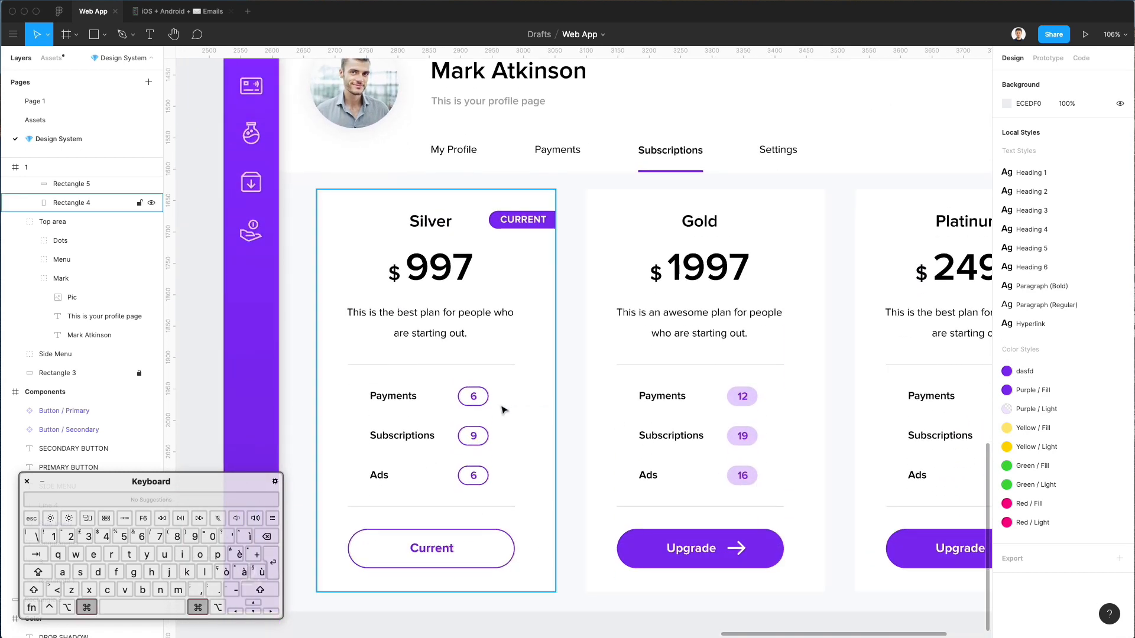
scroll(503, 409, "up", 3)
left_click(473, 396, "super")
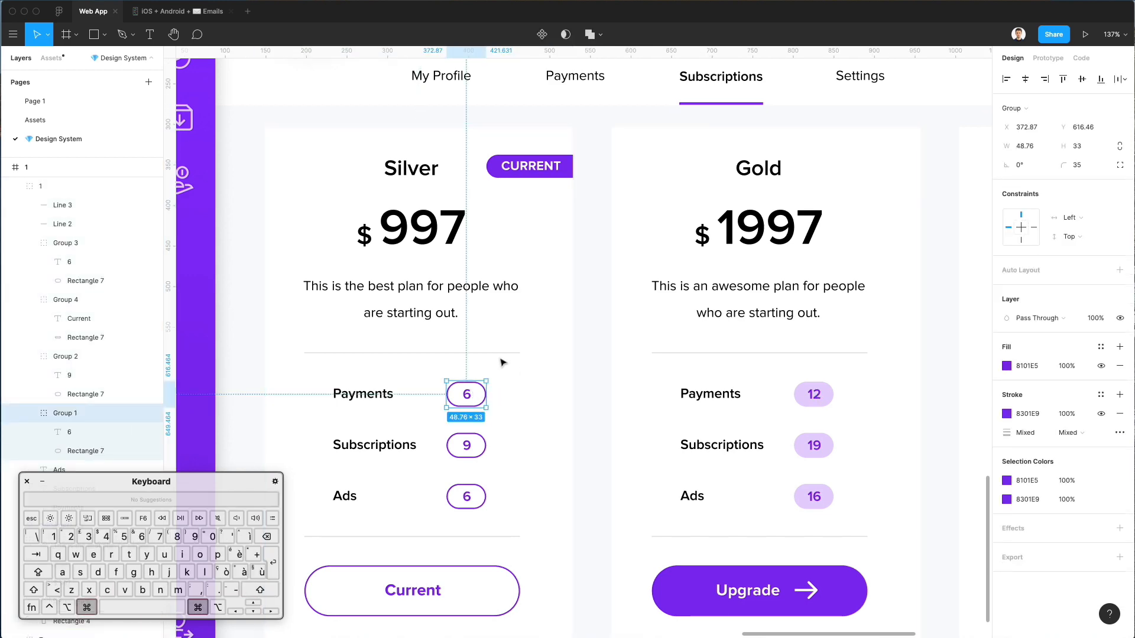
scroll(504, 363, "down", 3)
scroll(501, 360, "up", 10)
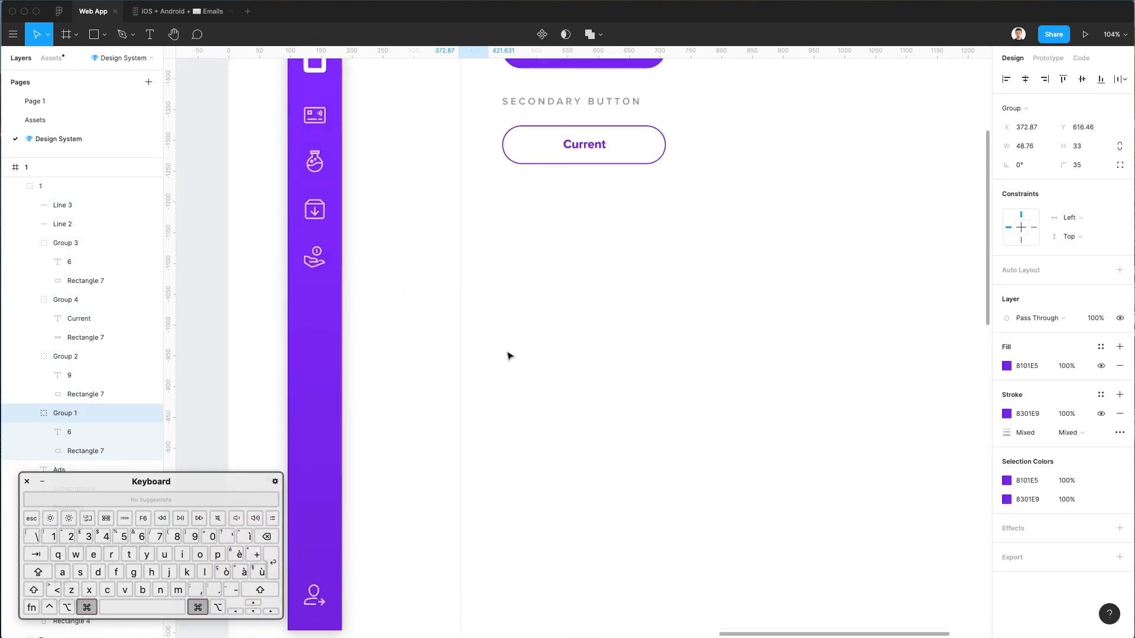
scroll(594, 266, "up", 3)
key("super+v")
scroll(446, 498, "up", 3)
scroll(446, 498, "right", 3)
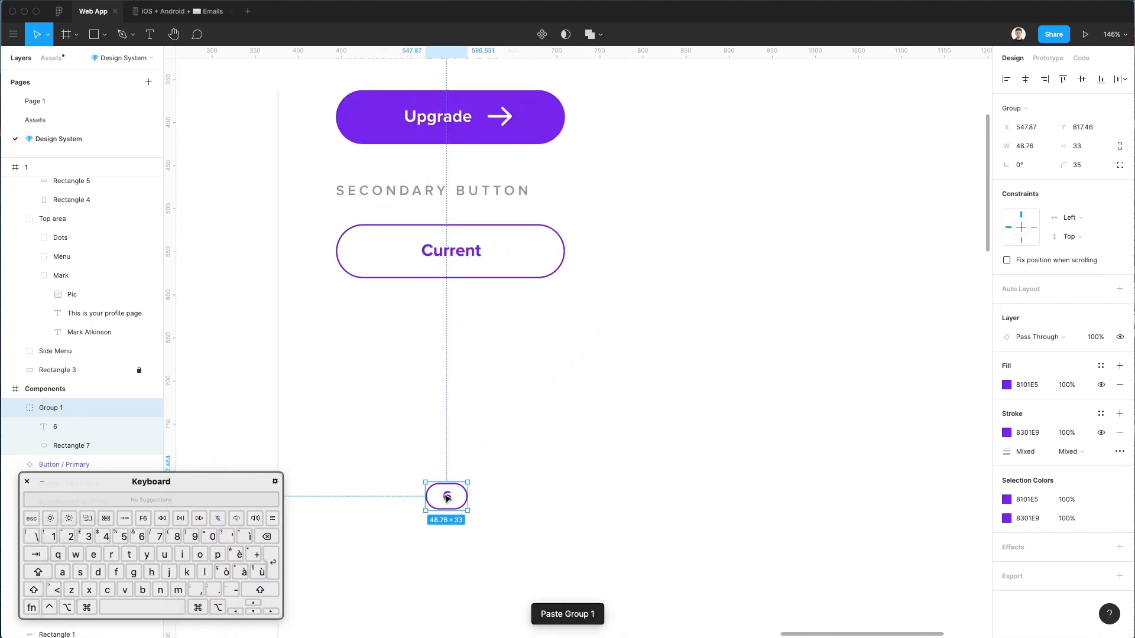
- Move the pasted outlined pill to the free area beside the Upgrade button, clear of the button column
left_click_drag(446, 498, 717, 109)
scroll(712, 126, "up", 3)
key("Escape")
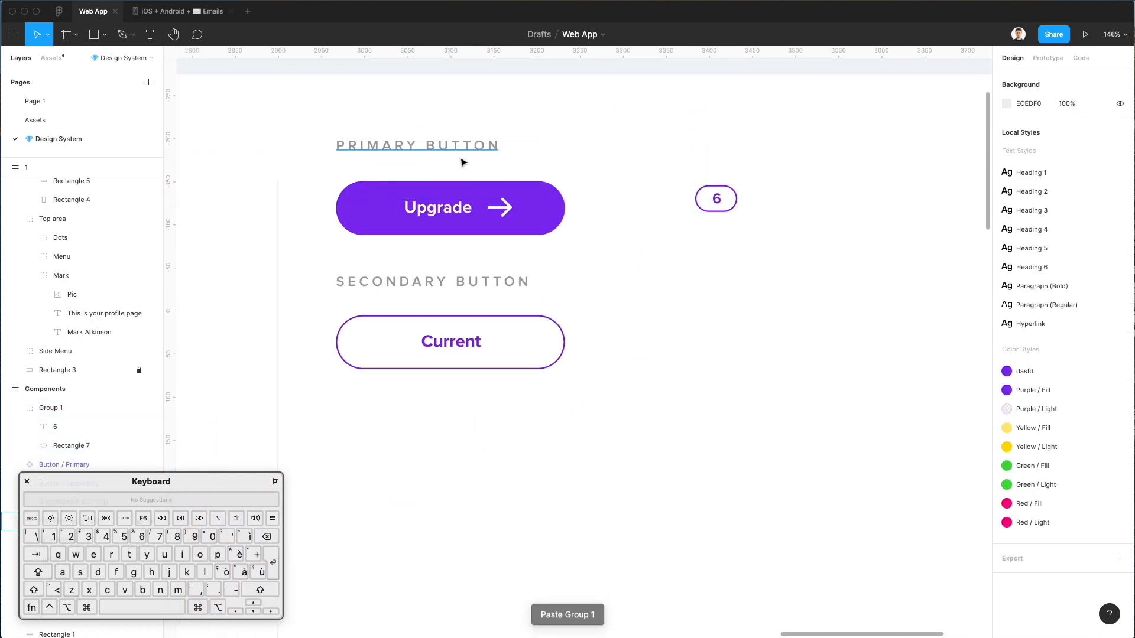
- Duplicate the PRIMARY BUTTON label above the outlined pill, change its text to "TAG" and line it up with the pill's left edge
left_click(462, 162)
left_click_drag(423, 156, 793, 164)
key("Return")
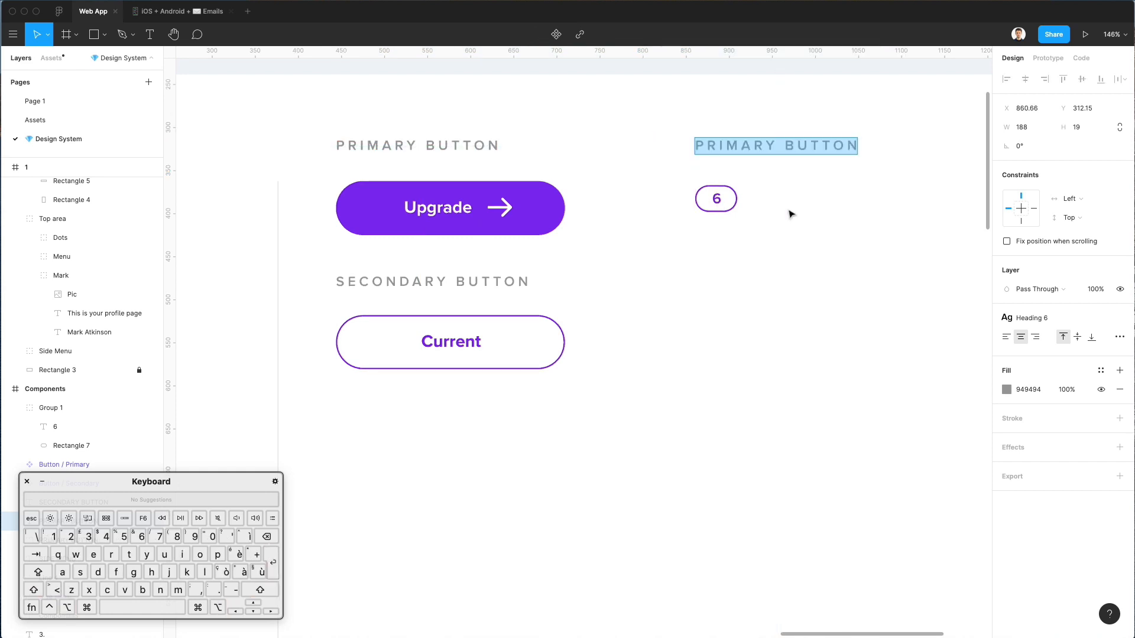
type("TAG")
key("Escape")
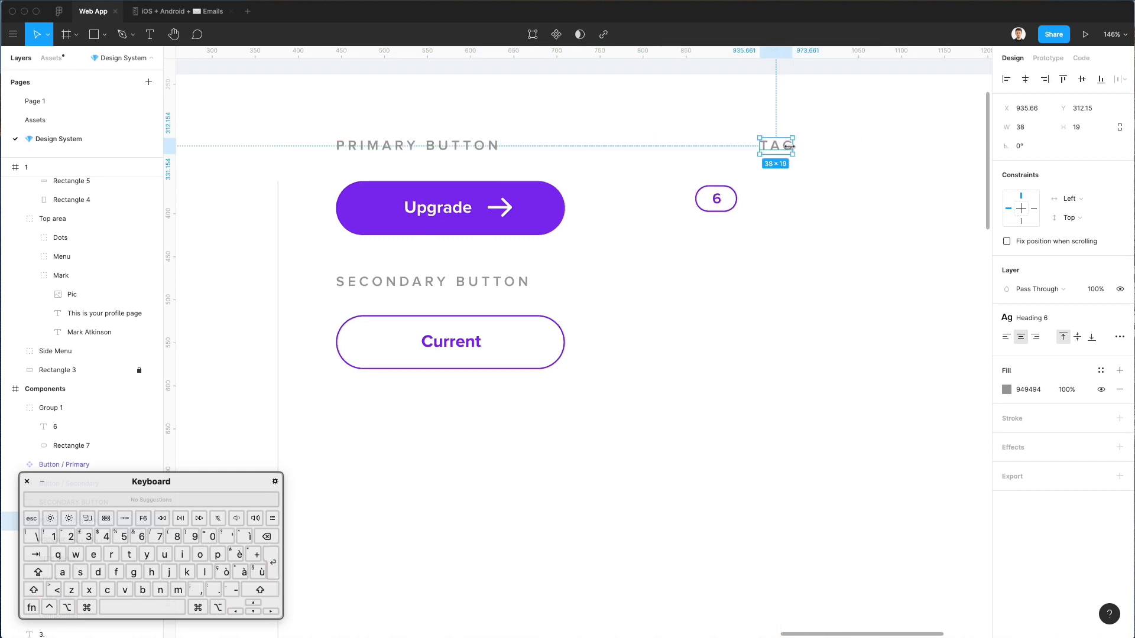
left_click_drag(790, 146, 714, 160)
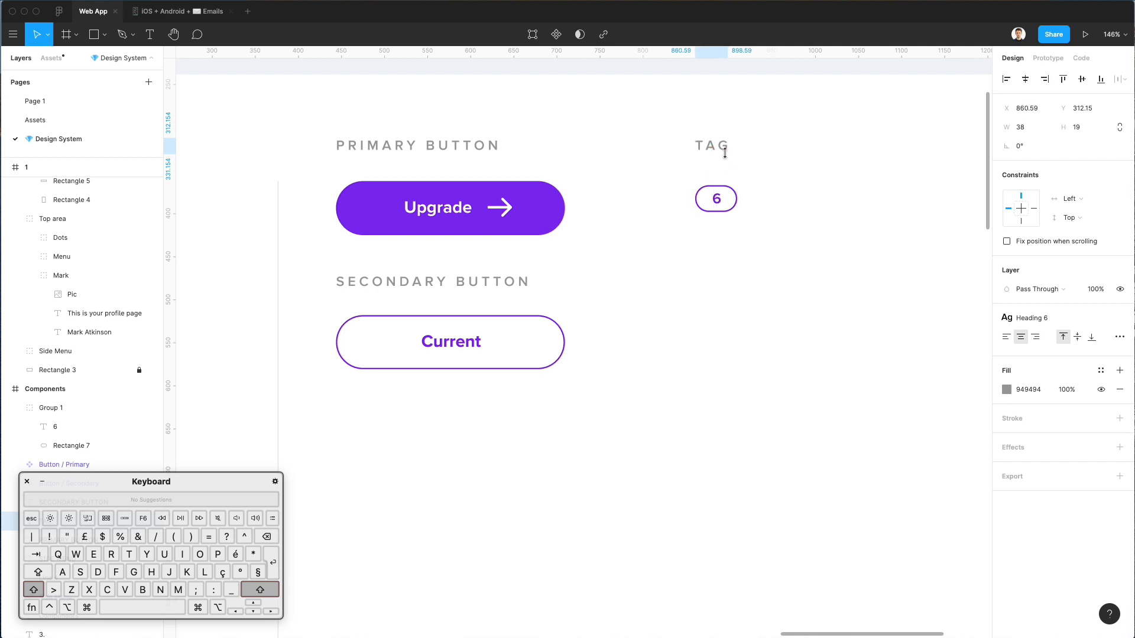
- Change the TAG label's text to "LABELS" and realign it with the pill's left edge
scroll(854, 160, "right", 5)
scroll(827, 169, "up", 3)
key("Return")
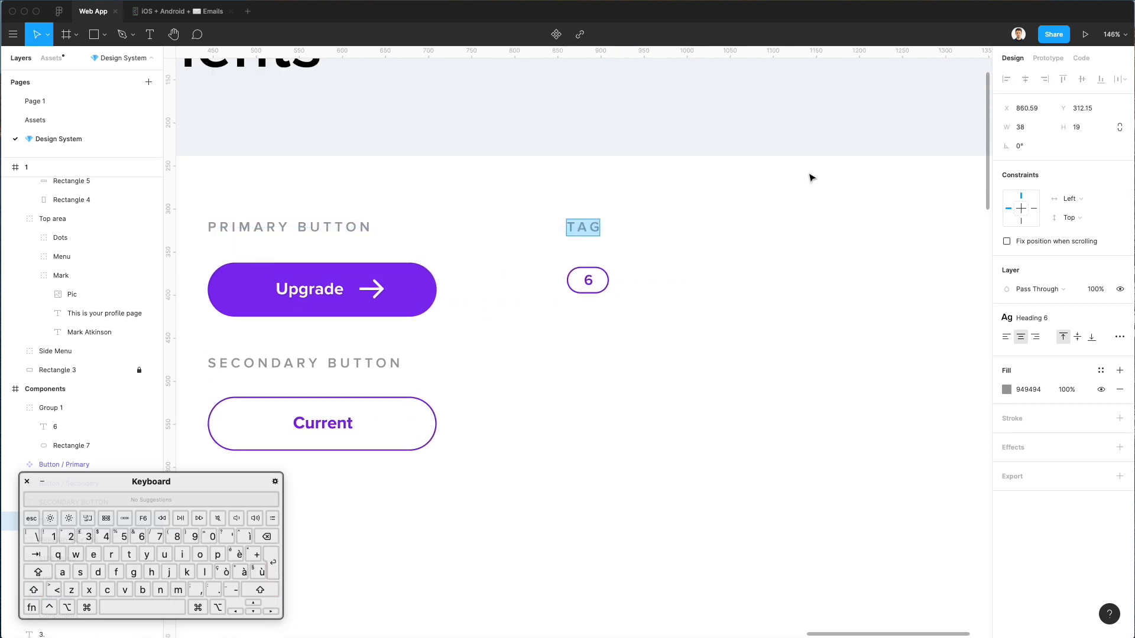
type("LABELS")
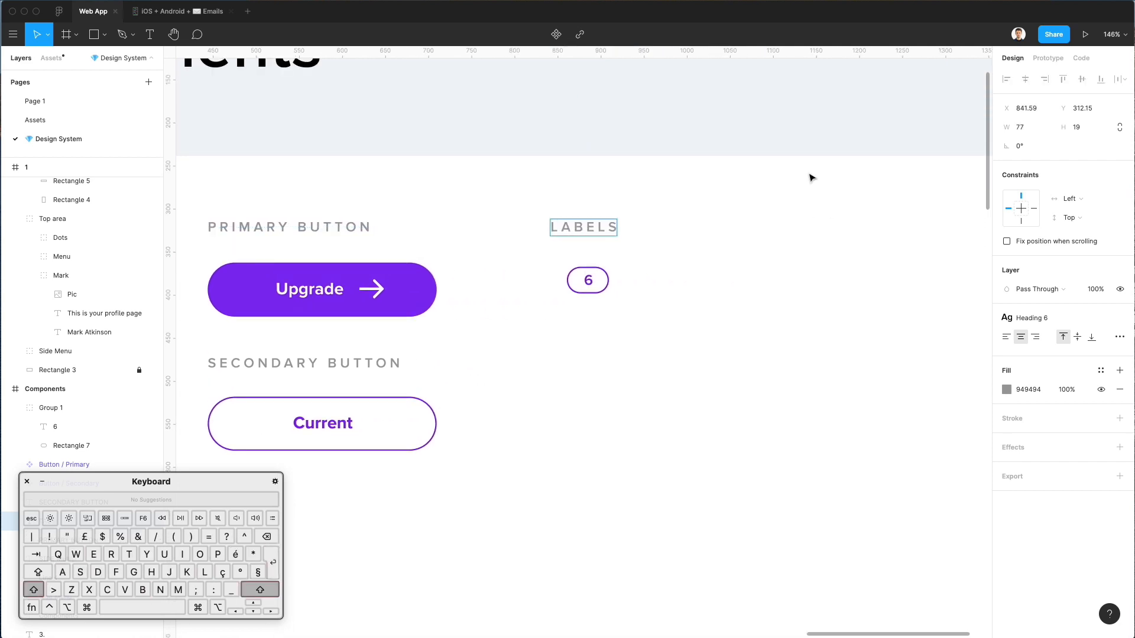
key("Escape")
left_click_drag(576, 234, 591, 235)
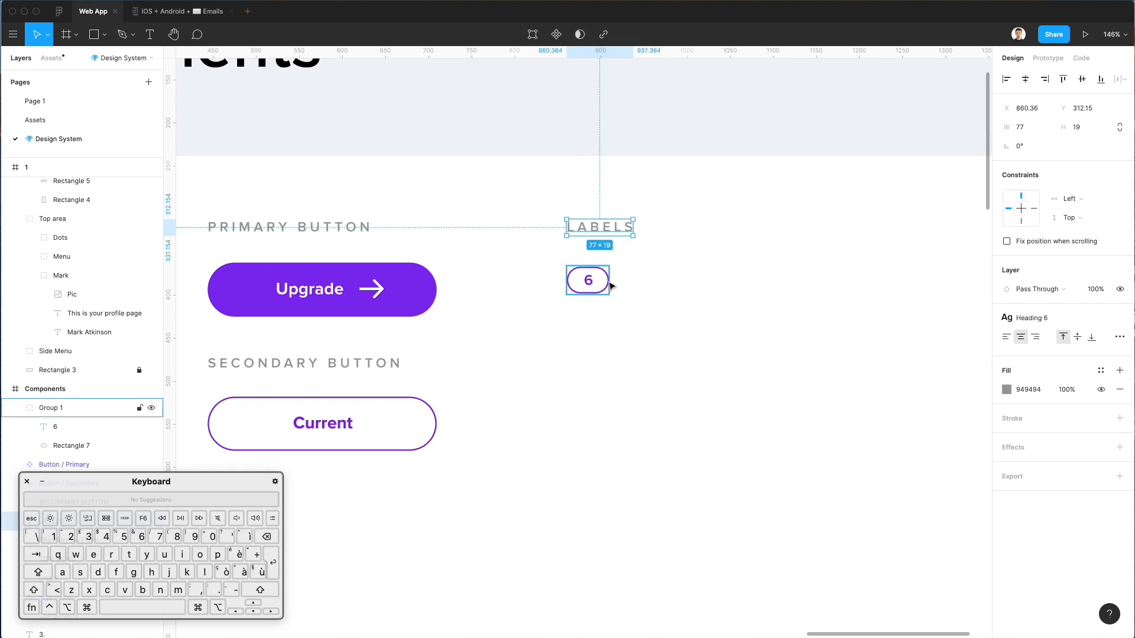
- Change the label above the outlined pill to "PILLS" and line it up with the pill's left edge
key("Return")
type("PILLS")
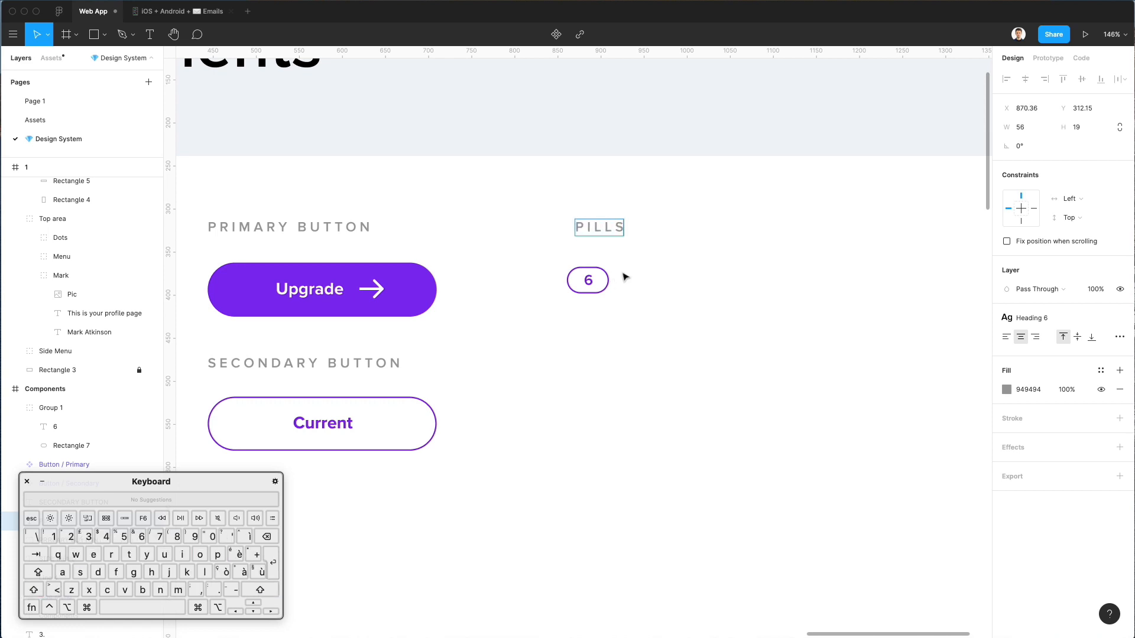
key("Escape")
left_click_drag(597, 231, 599, 234)
- Move the PILLS label and outlined pill together down beside the secondary button, with the label level with the SECONDARY BUTTON heading
scroll(641, 272, "down", 5)
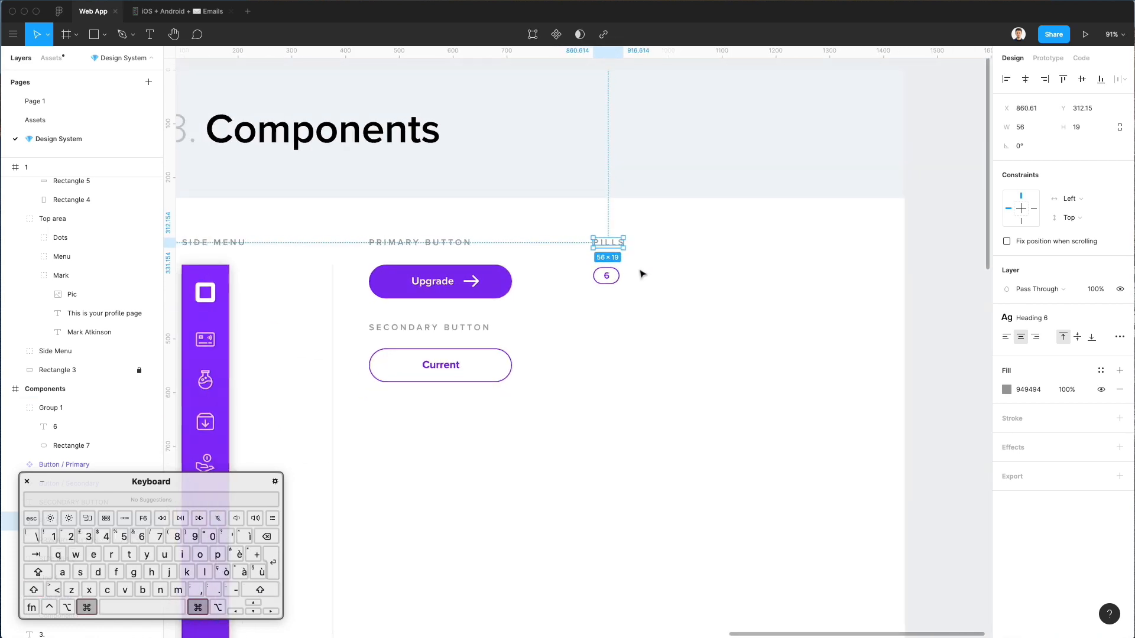
scroll(642, 273, "down", 1)
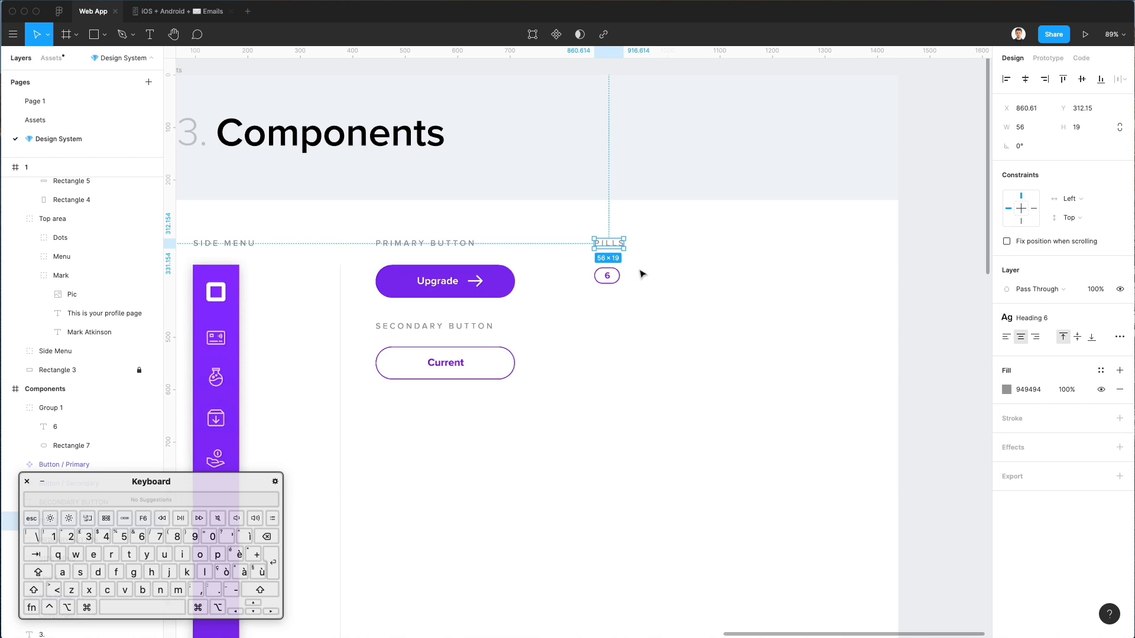
left_click(608, 275, "shift")
left_click_drag(608, 248, 597, 332)
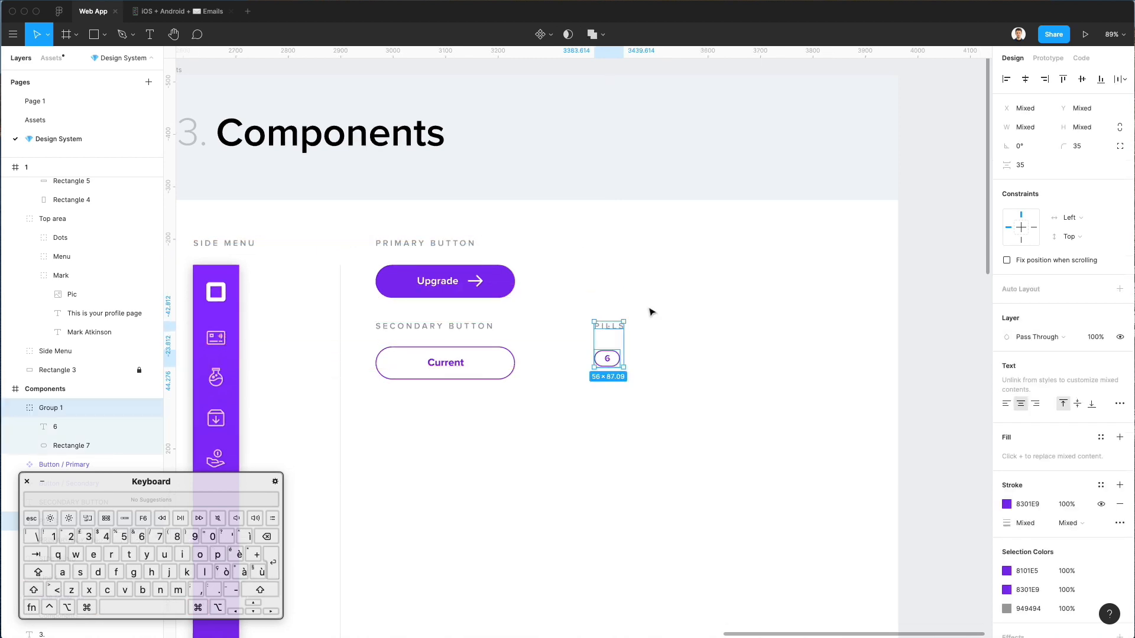
left_click(648, 312)
- Copy the filled "12" pill from the Gold card's Payments row and paste it into the Components frame
scroll(648, 311, "down", 15)
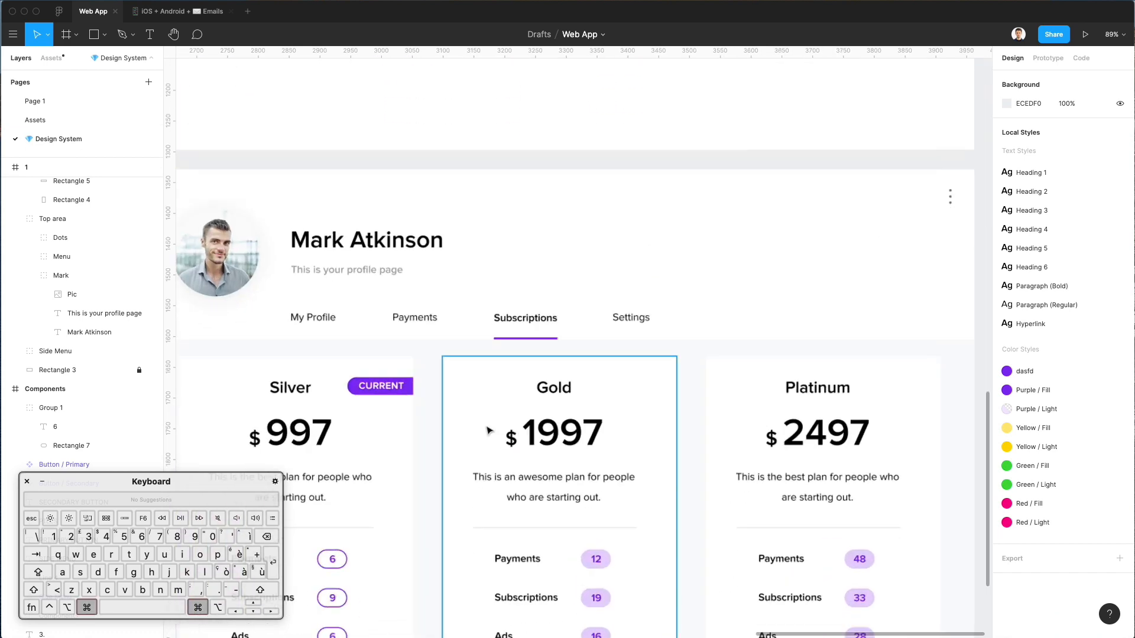
scroll(507, 466, "down", 10)
scroll(507, 467, "up", 10)
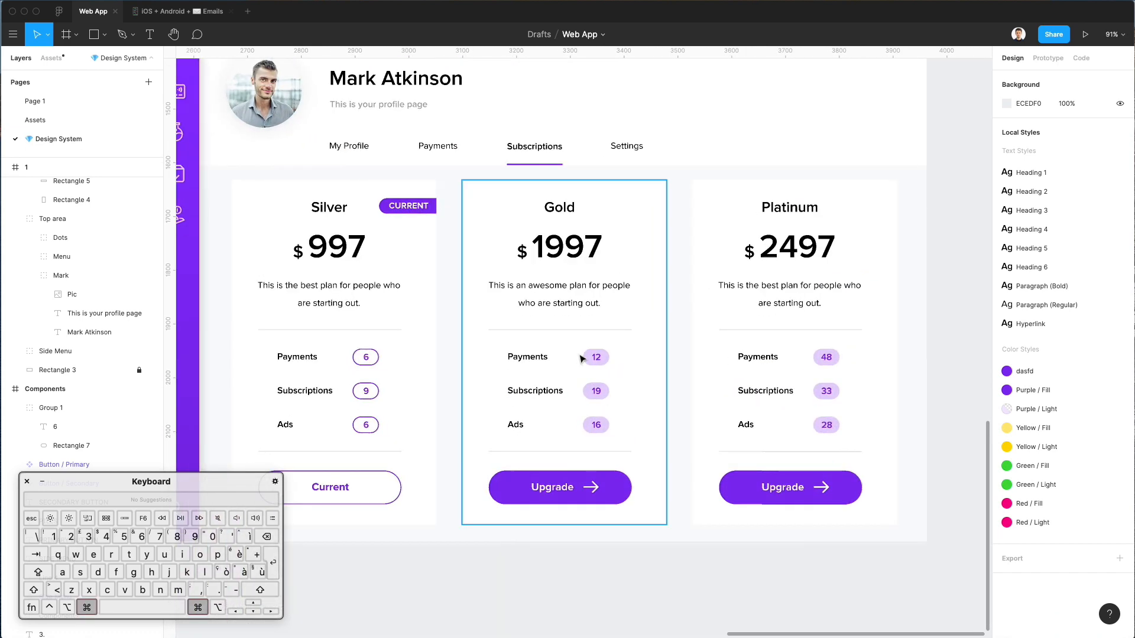
left_click(598, 358)
scroll(596, 325, "down", 3)
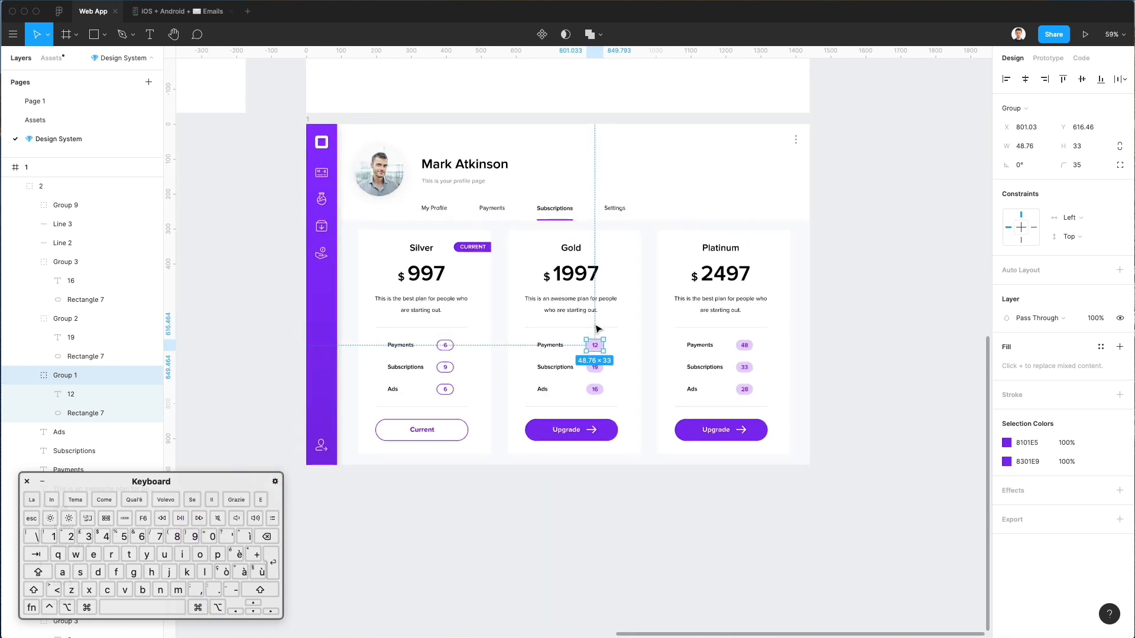
scroll(597, 329, "up", 10)
scroll(628, 193, "up", 5)
key("super+v")
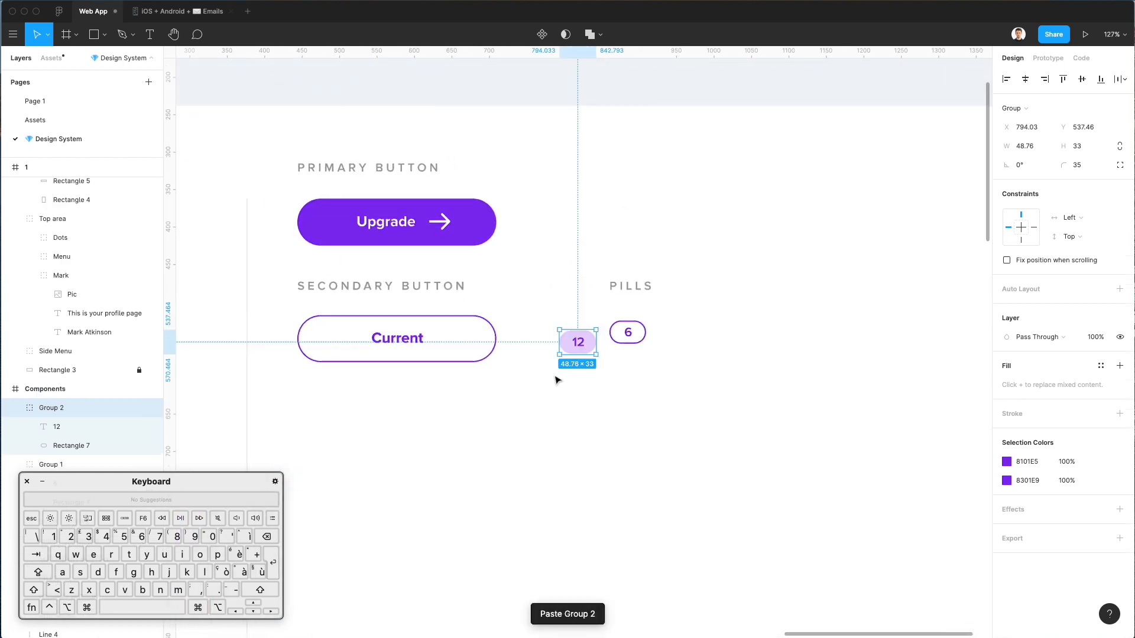
- Place the filled pill above the outlined one, beside the Upgrade button, and duplicate the PILLS label above it
left_click_drag(567, 342, 626, 231)
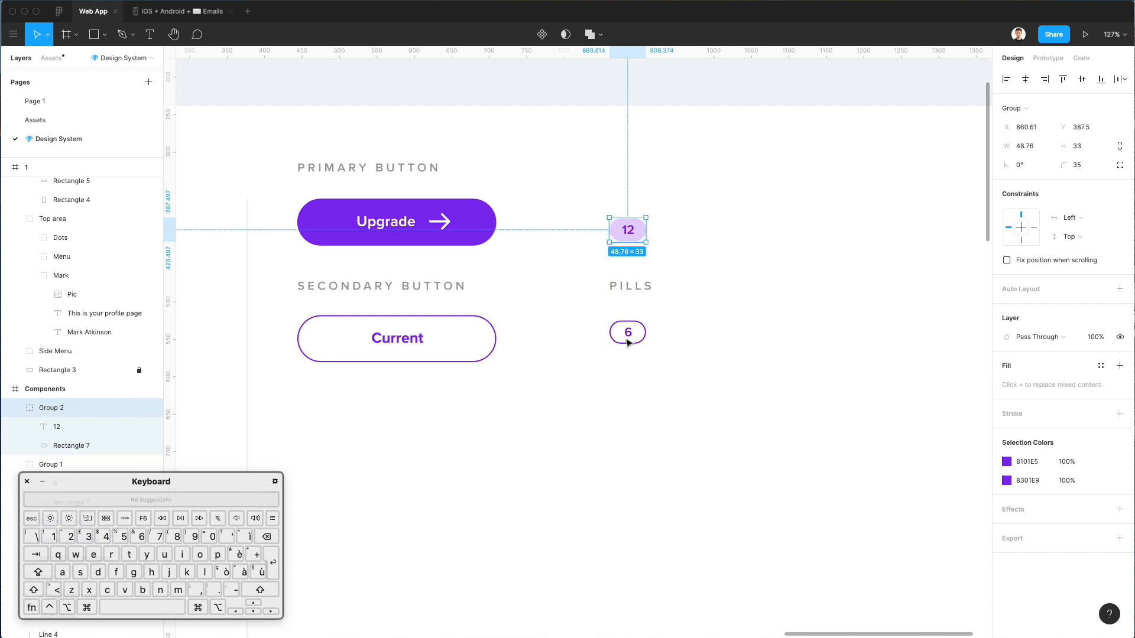
left_click_drag(628, 294, 624, 172)
mouse_move(626, 232)
left_mouse_down()
mouse_move(628, 203)
mouse_move(625, 216)
left_mouse_up()
left_click(717, 230)
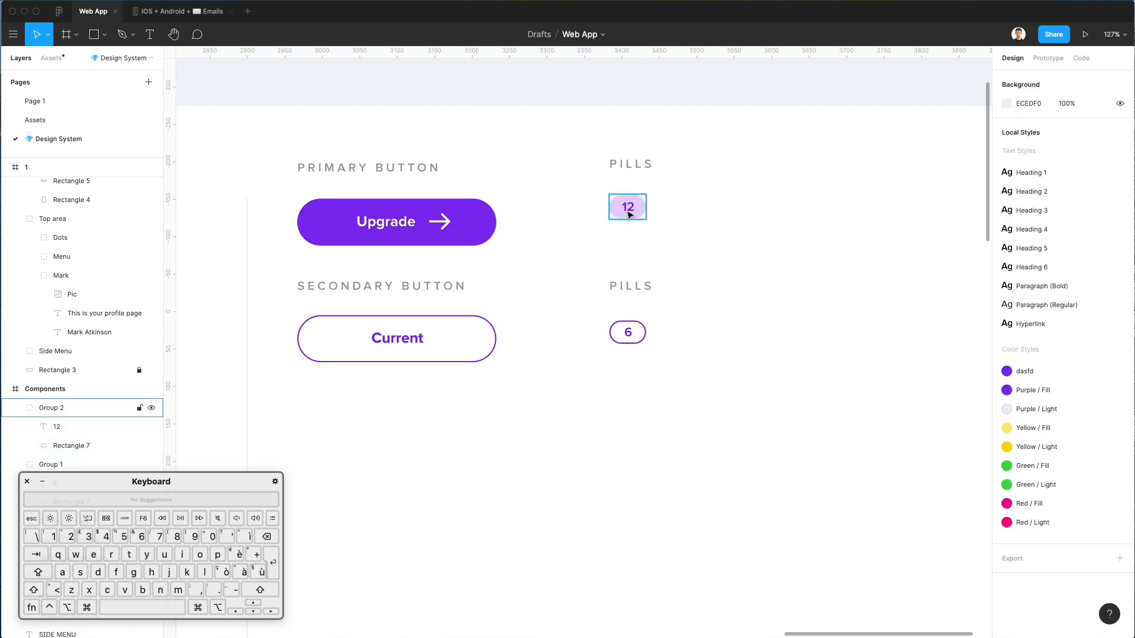
- Rename the filled "12" pill's group as "Pill / Regular"
left_click(626, 207)
key("super+r")
type("Pill / Reg")
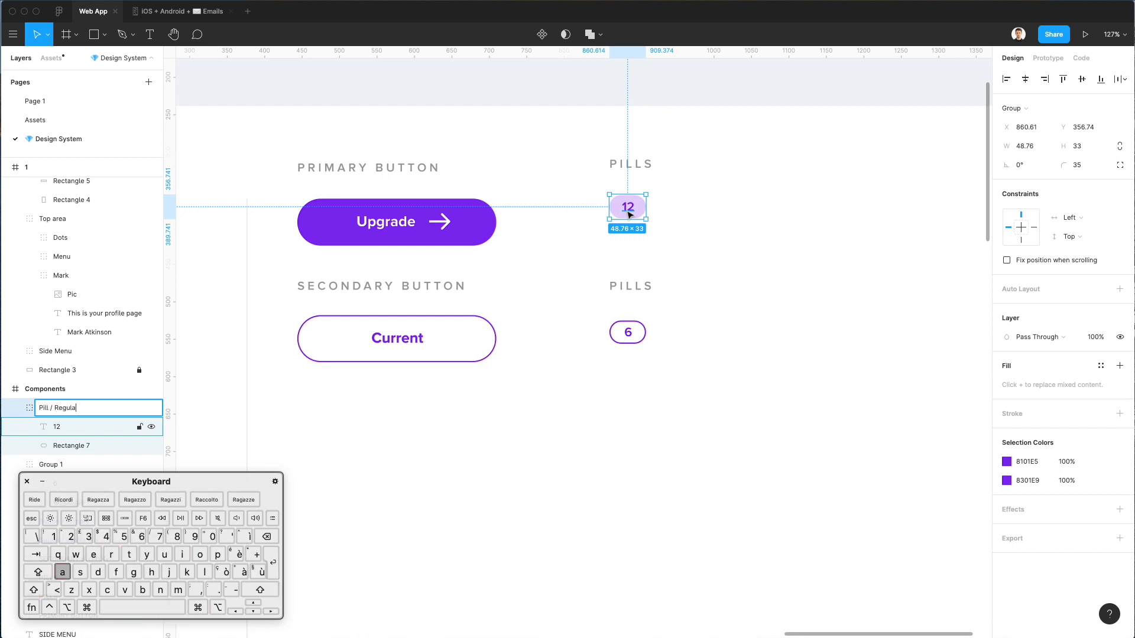
type("ular")
key("Return")
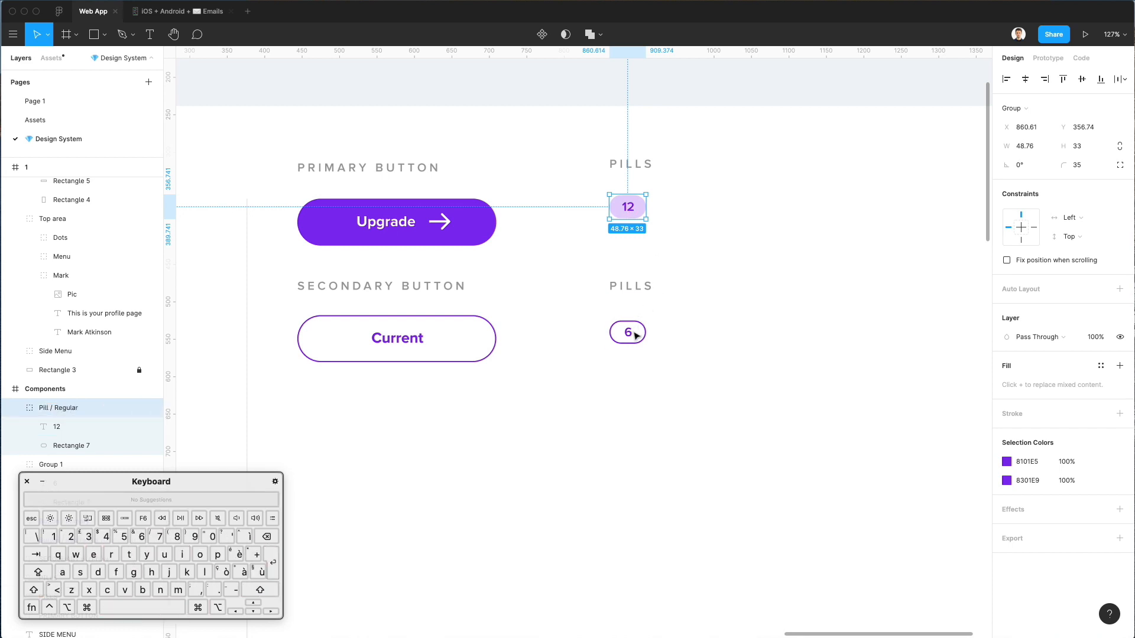
- Rename the outlined "6" pill's group as "Pill / Outline"
left_click(630, 332)
key("super+r")
type("P")
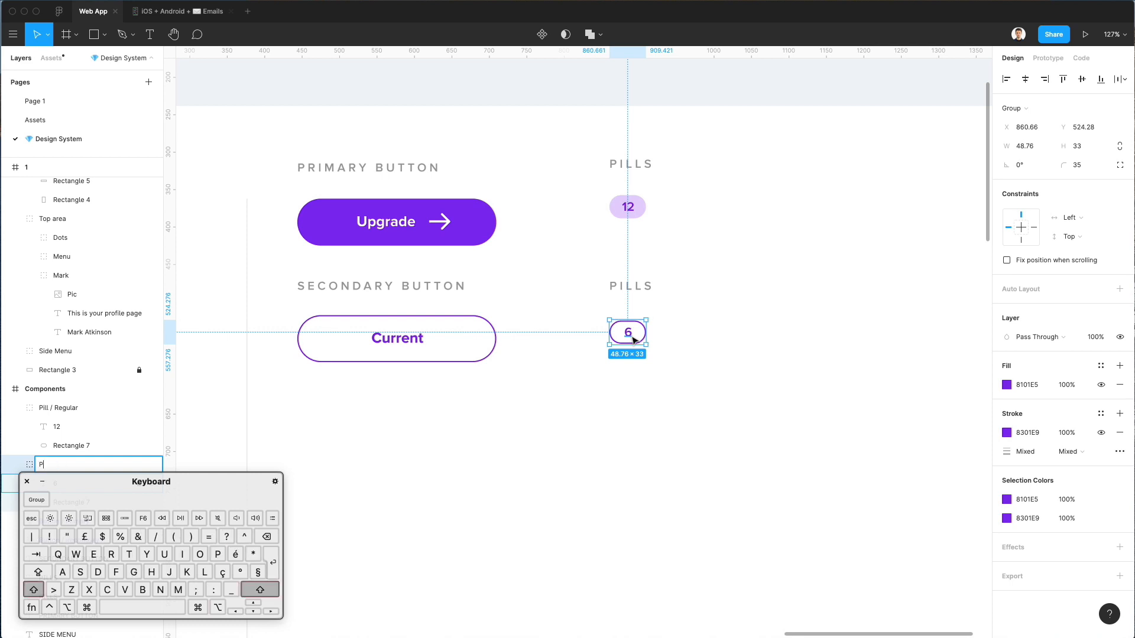
type("ill / ")
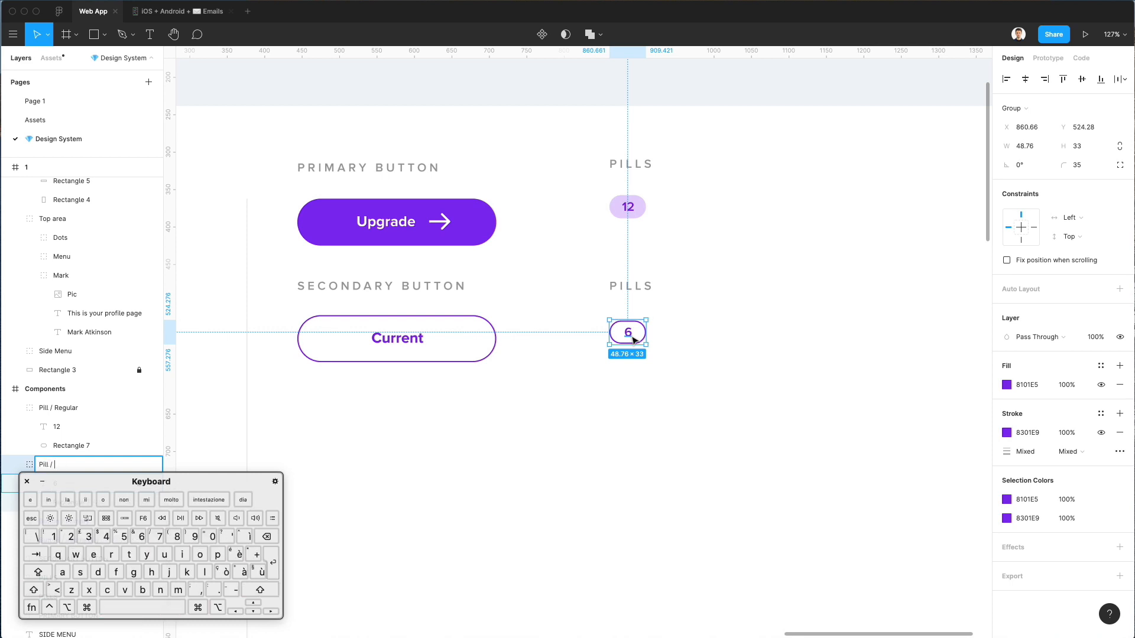
type("Outline")
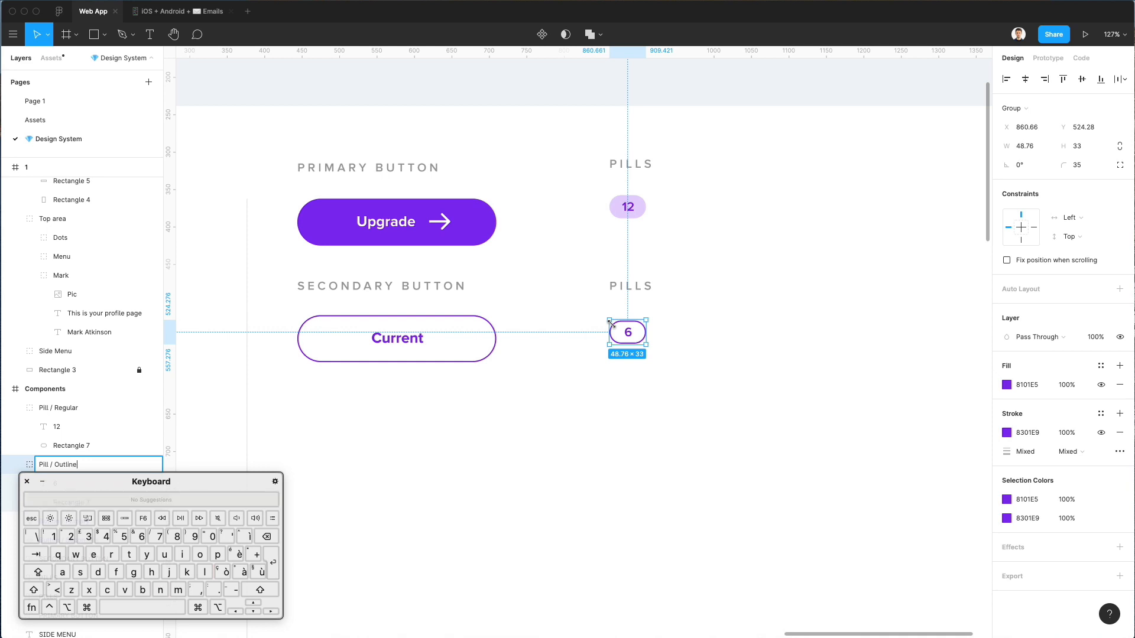
key("Return")
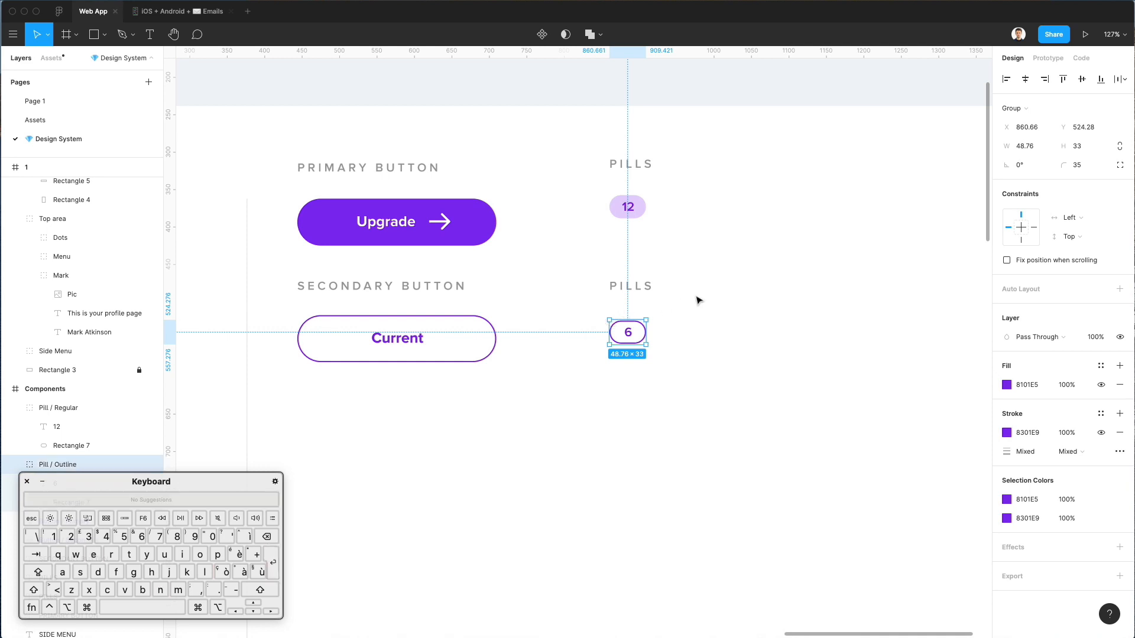
- Turn the Pill / Regular group into a component
left_click(697, 300)
left_click(628, 206)
left_click(542, 34)
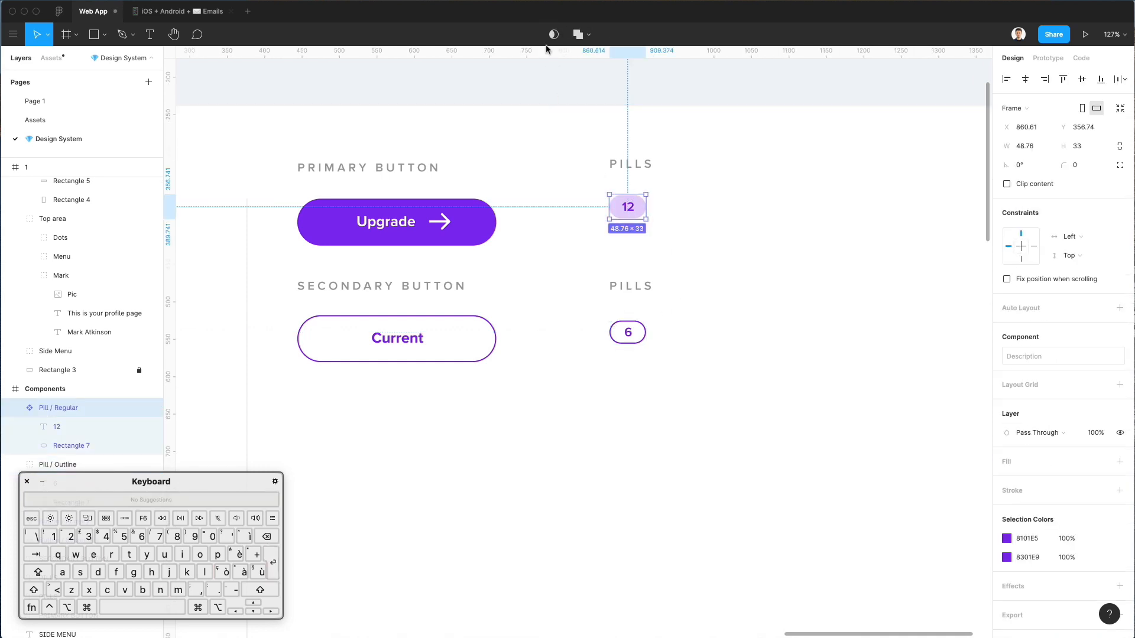
- Turn the Pill / Outline group into a component and nudge the filled "12" pill down 4 px
left_click(637, 324)
left_click(542, 34)
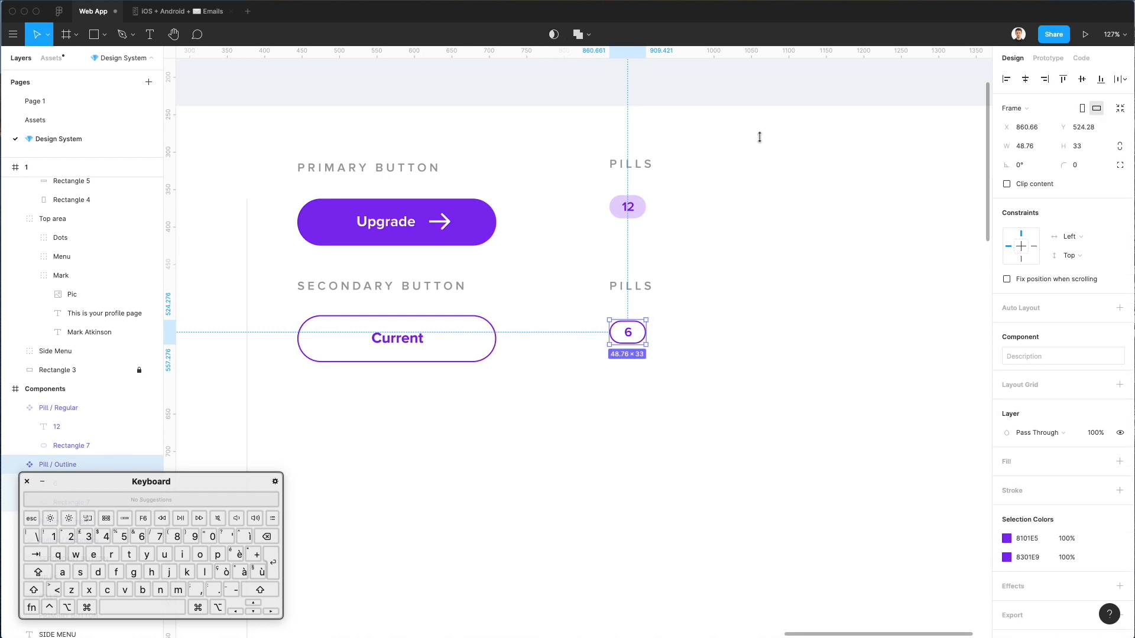
left_click(642, 214)
key("Down")
key("Down")
key("Down")
key("Down")
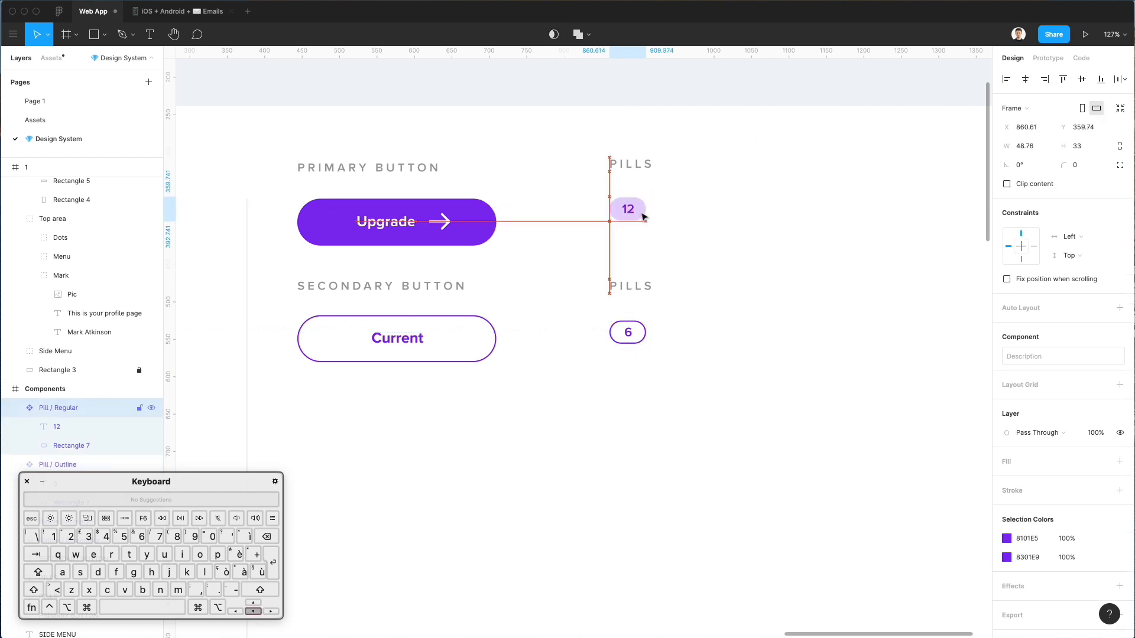
- Place trial instances of the Regular and Outline pill components from the local assets below the buttons, and delete both
left_click(49, 58)
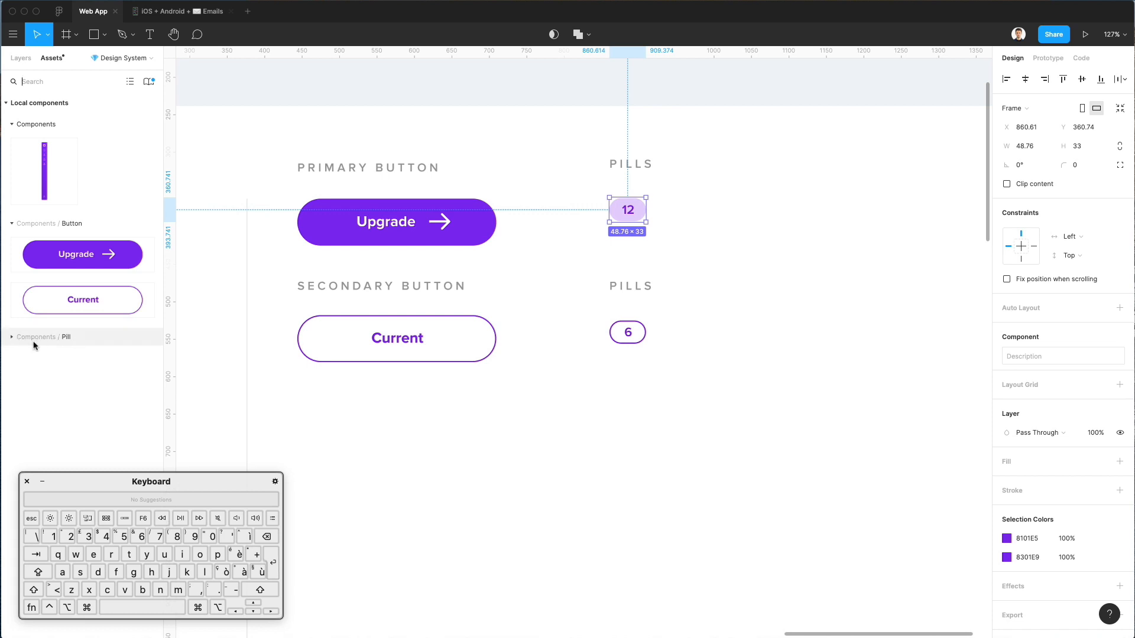
key("Escape")
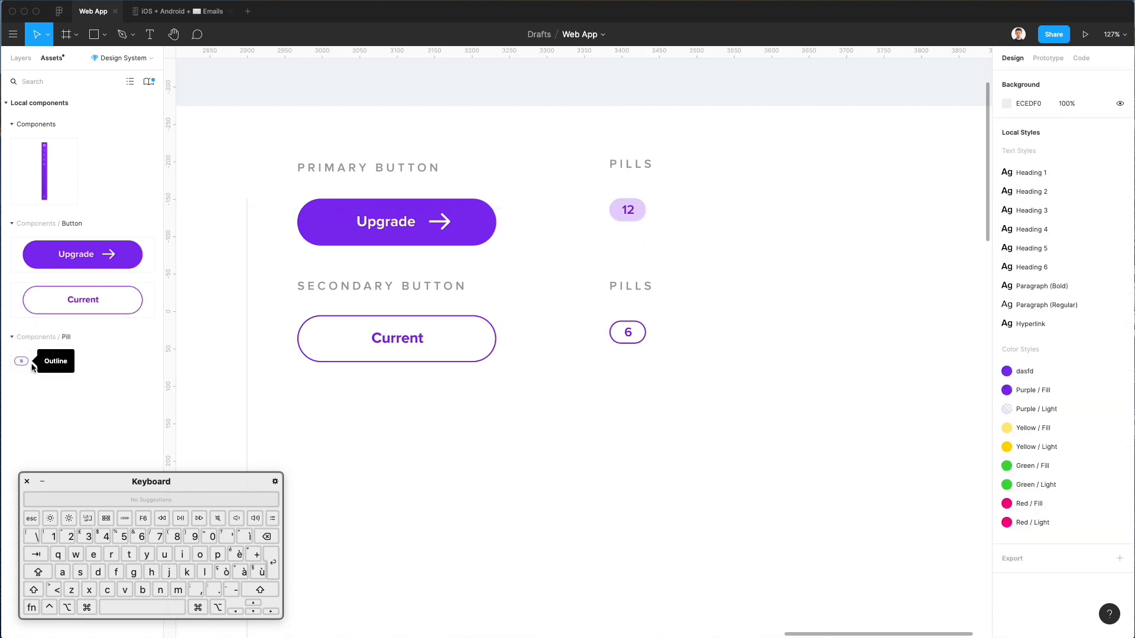
left_click_drag(53, 361, 624, 481)
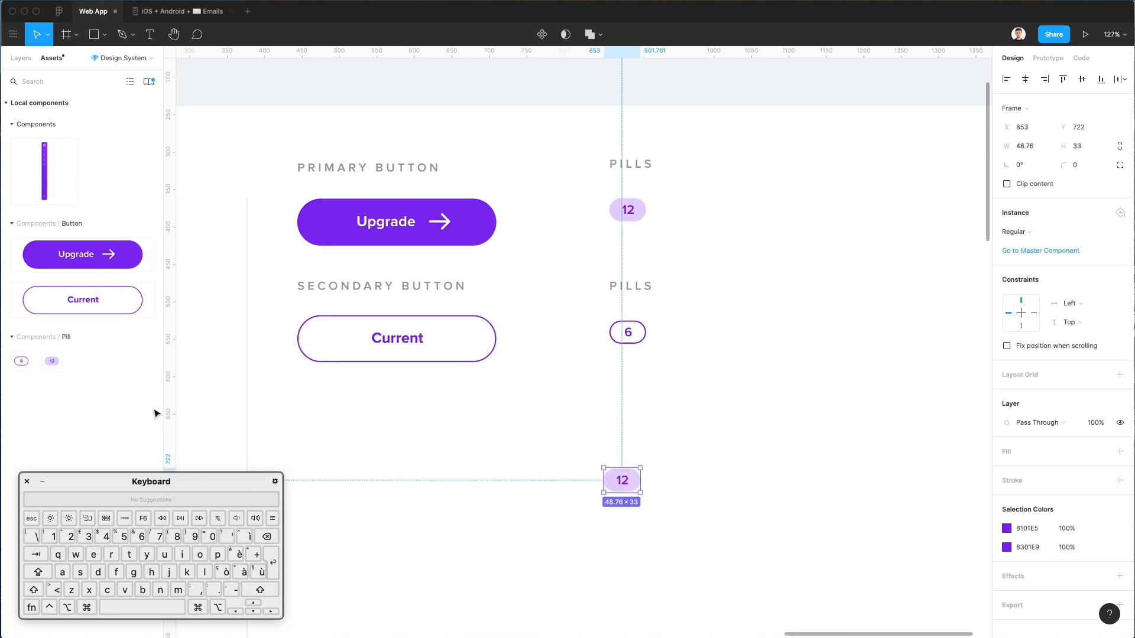
left_click_drag(36, 363, 511, 529)
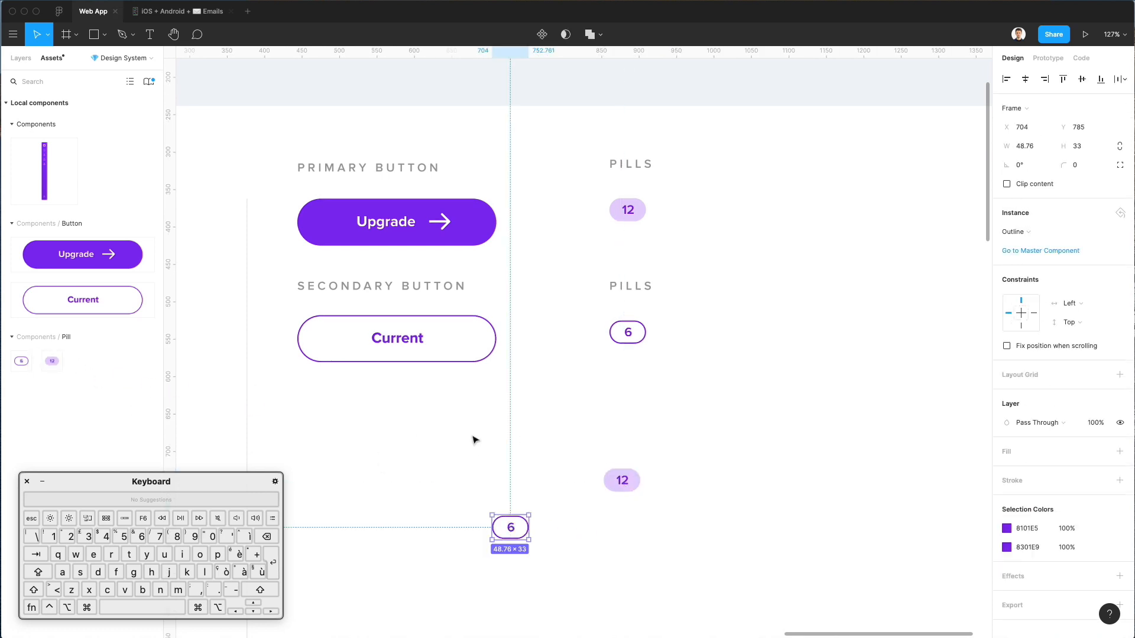
left_click_drag(438, 430, 746, 553)
key("Delete")
- Look through the list of installed plugins
scroll(589, 362, "down", 3)
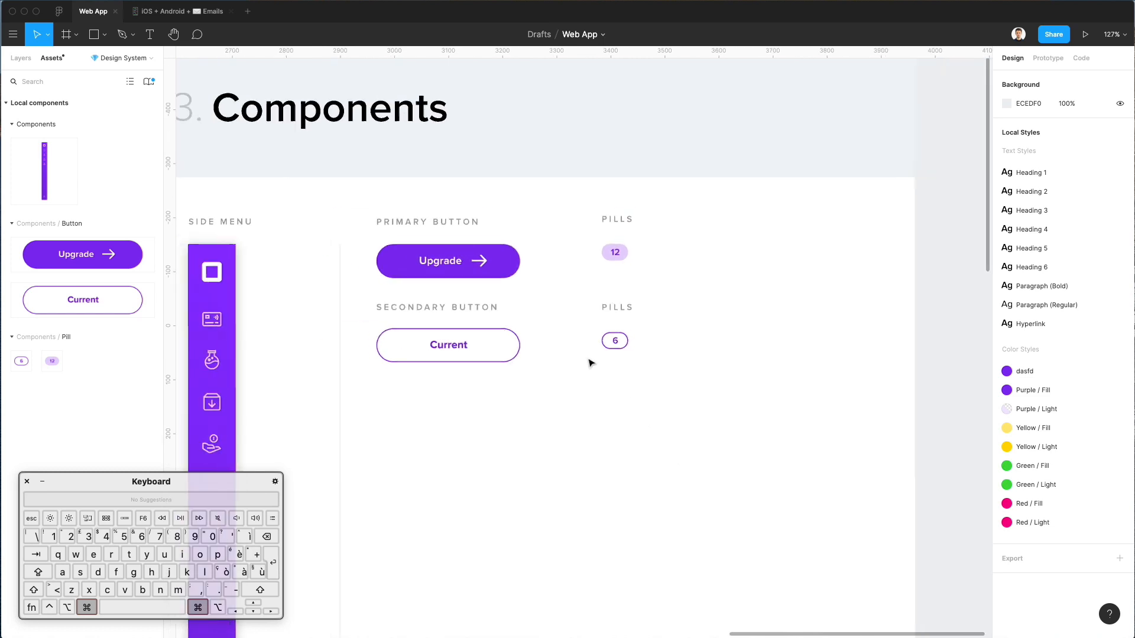
scroll(588, 362, "down", 5)
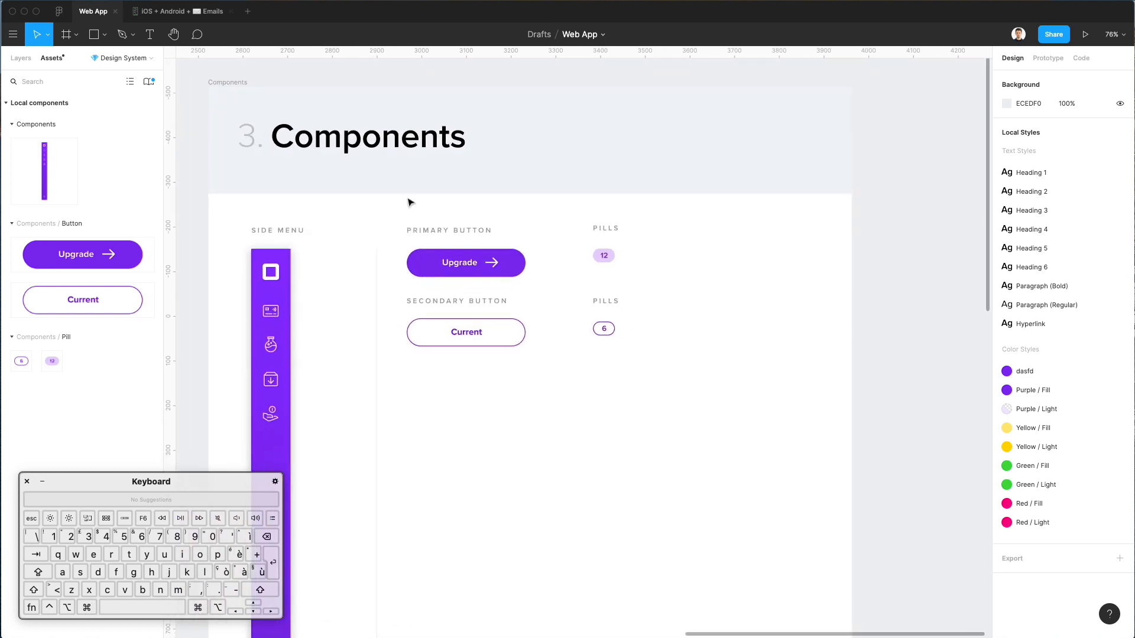
left_click(14, 35)
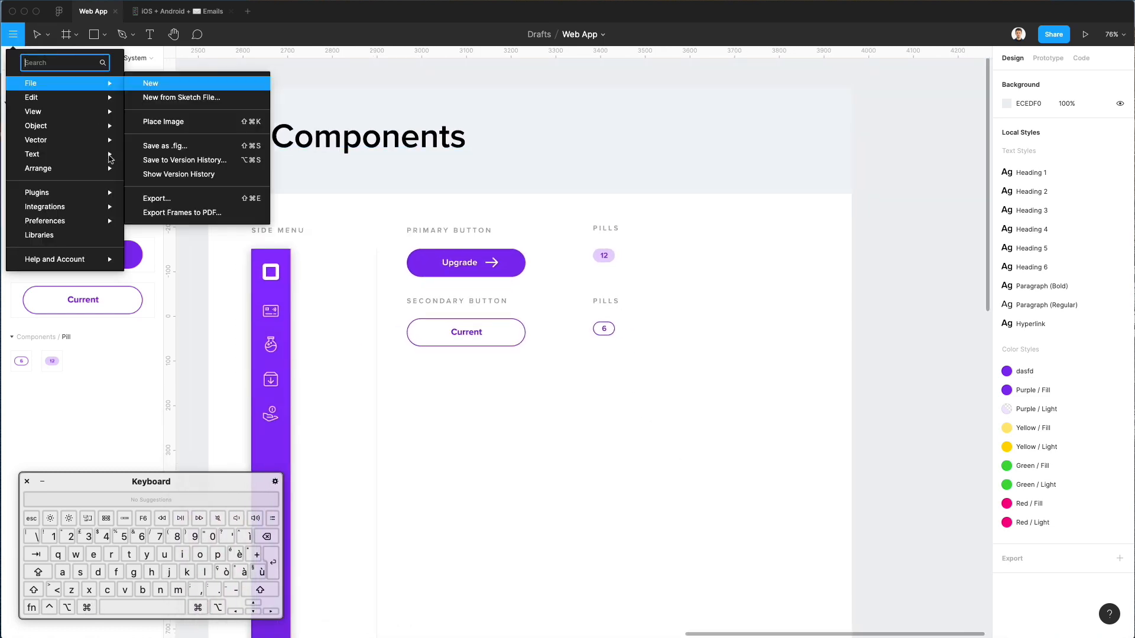
mouse_move(83, 193)
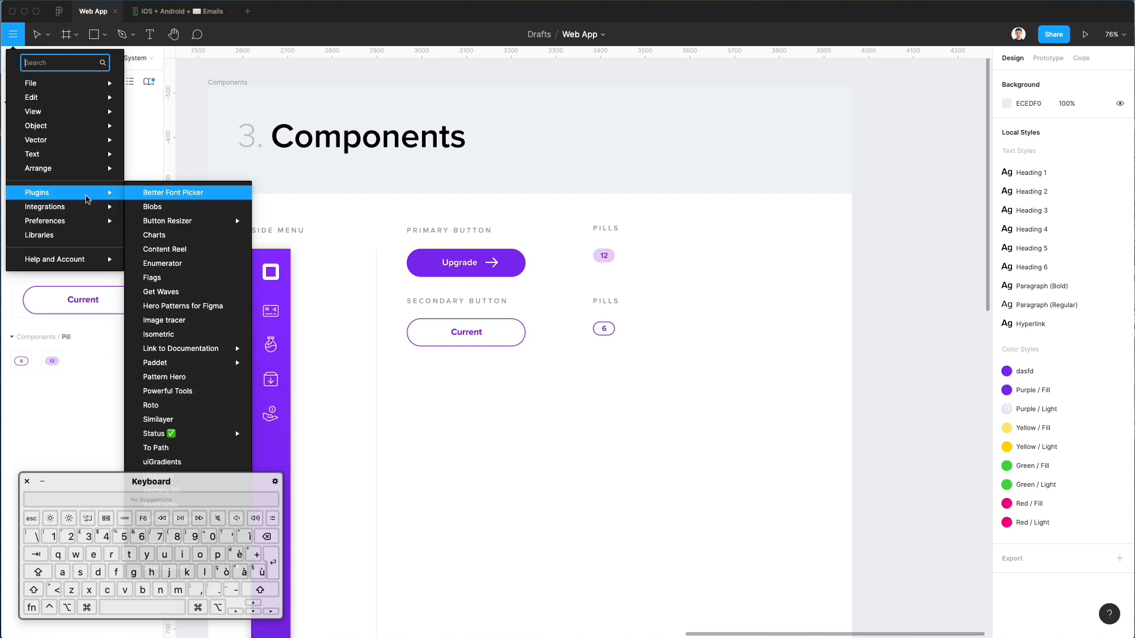
scroll(176, 197, "down", 1)
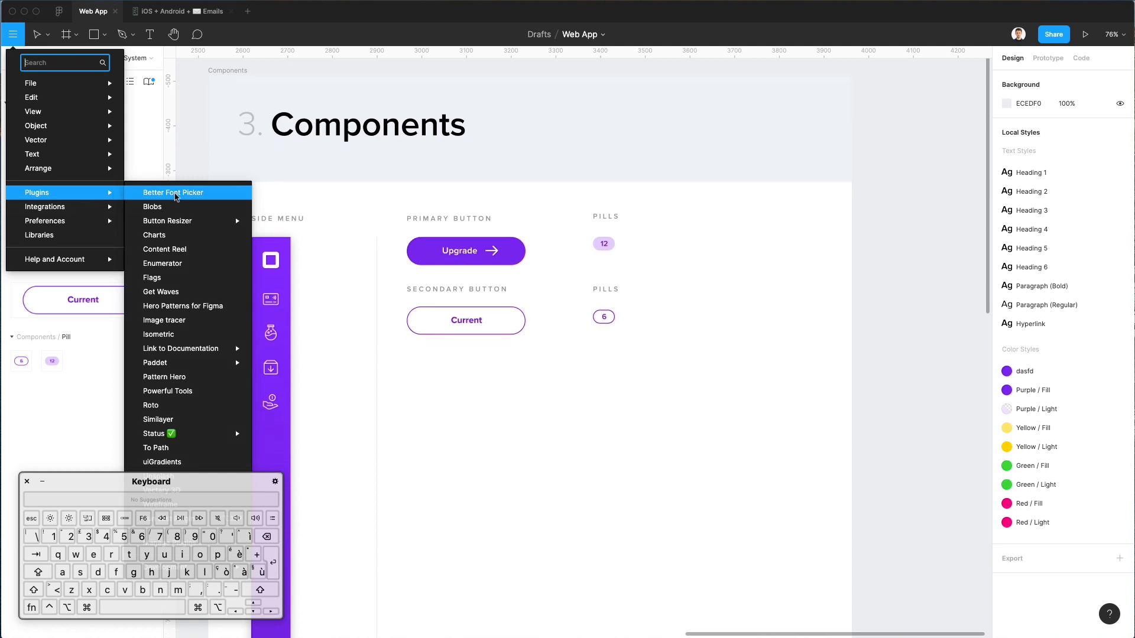
scroll(180, 290, "down", 1)
scroll(180, 291, "down", 1)
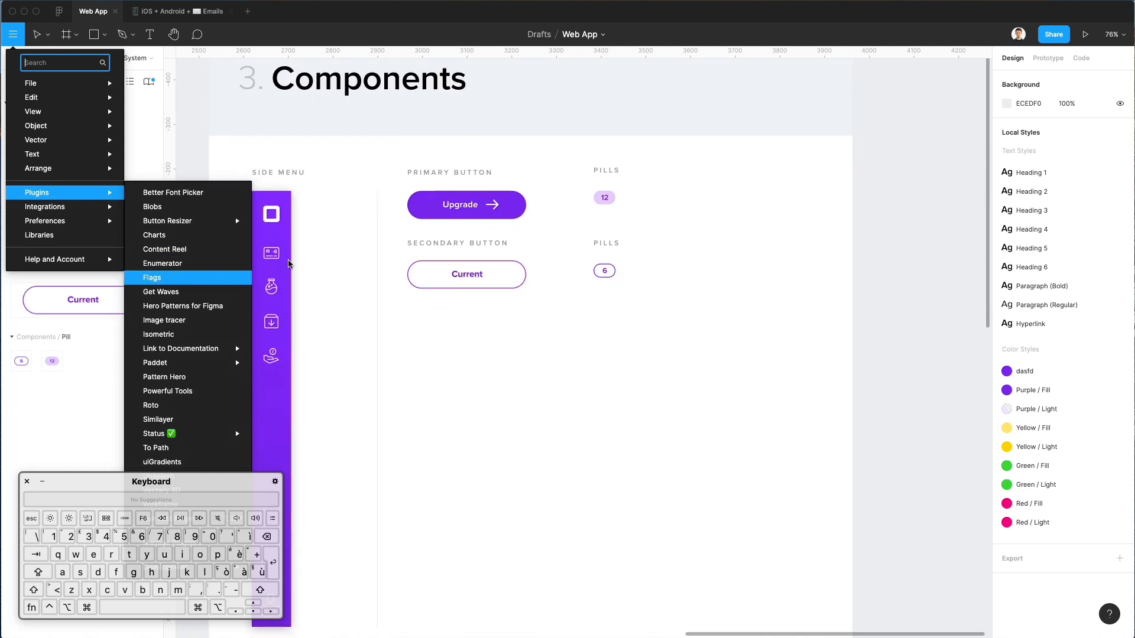
scroll(509, 281, "left", 1)
left_click(519, 339)
scroll(519, 340, "left", 2)
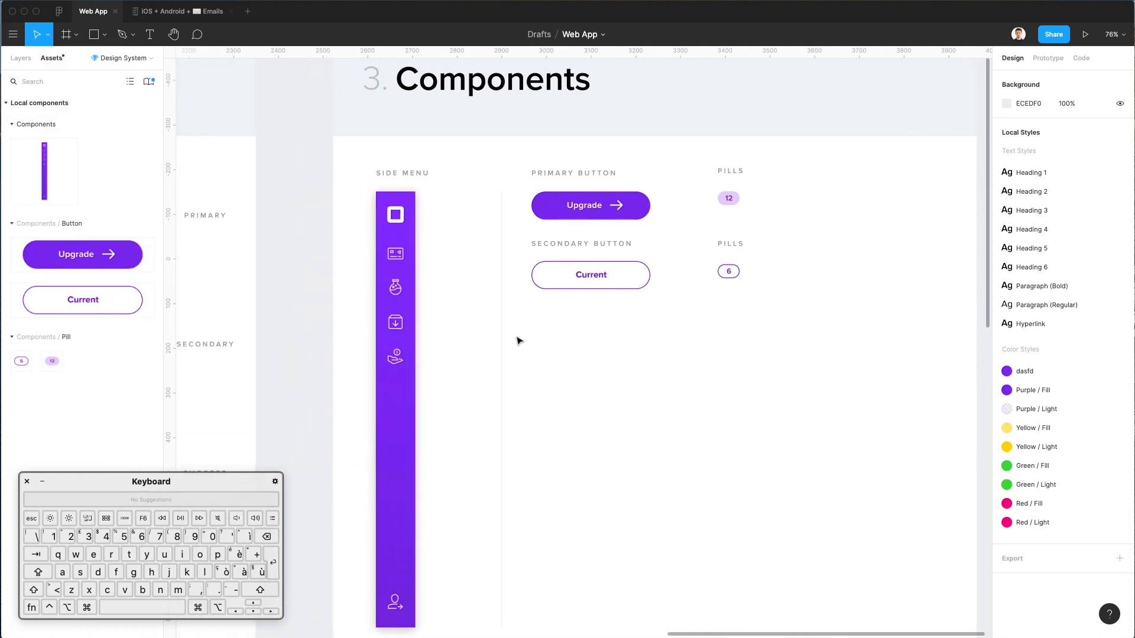
- Shorten the Typography frame from its lower edge to a height of about 1285 px
scroll(517, 341, "down", 5)
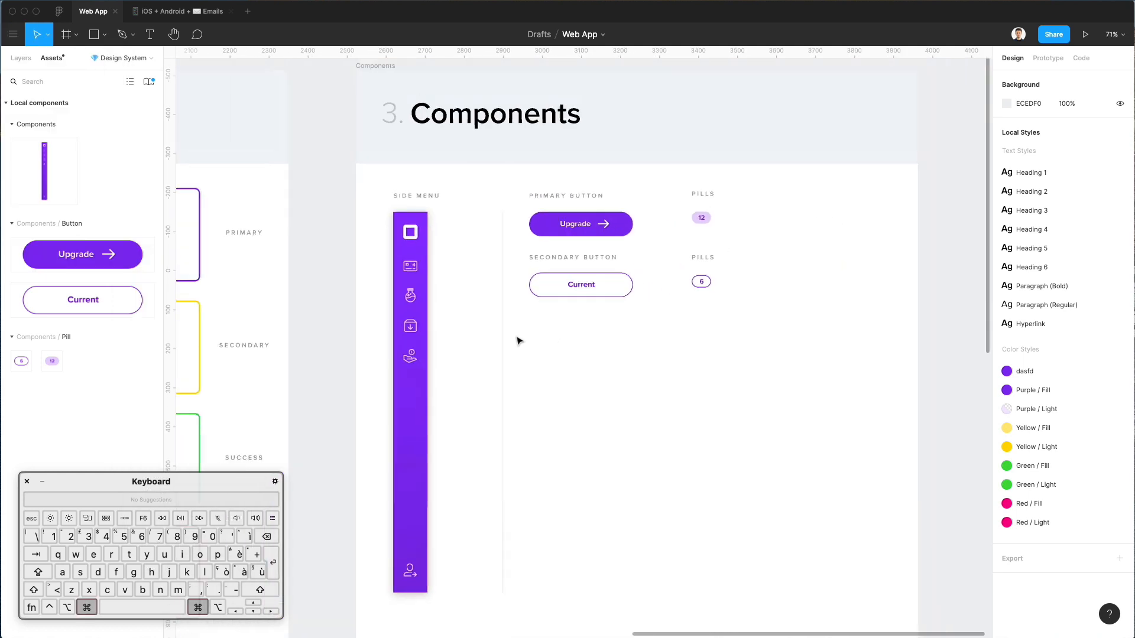
scroll(517, 341, "left", 10)
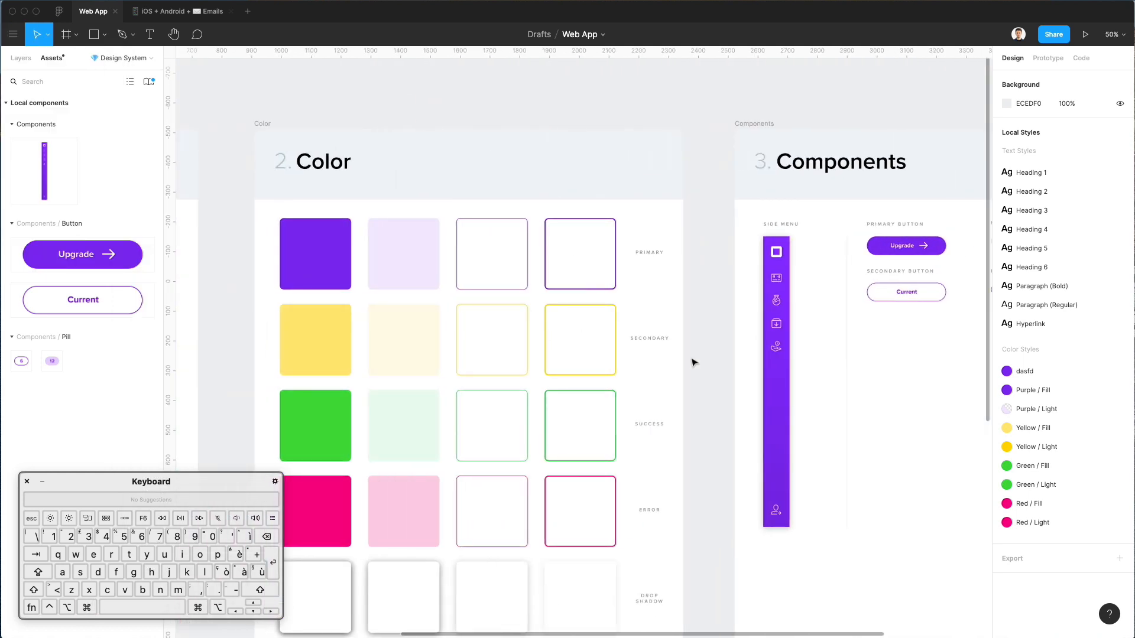
scroll(693, 362, "left", 10)
scroll(693, 362, "left", 10)
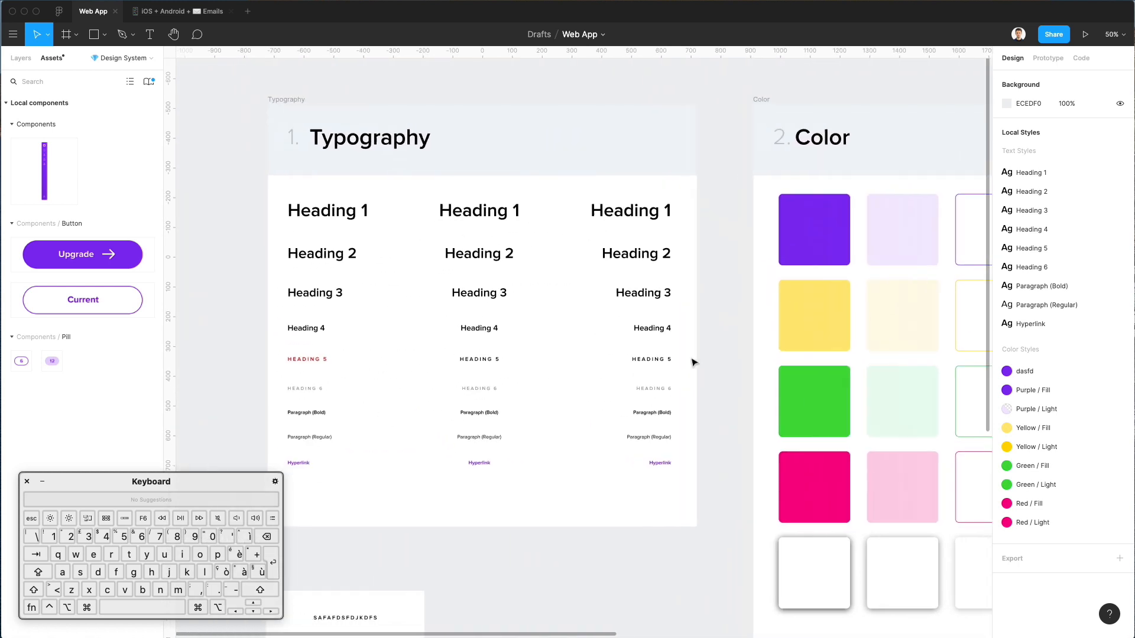
left_click(344, 105)
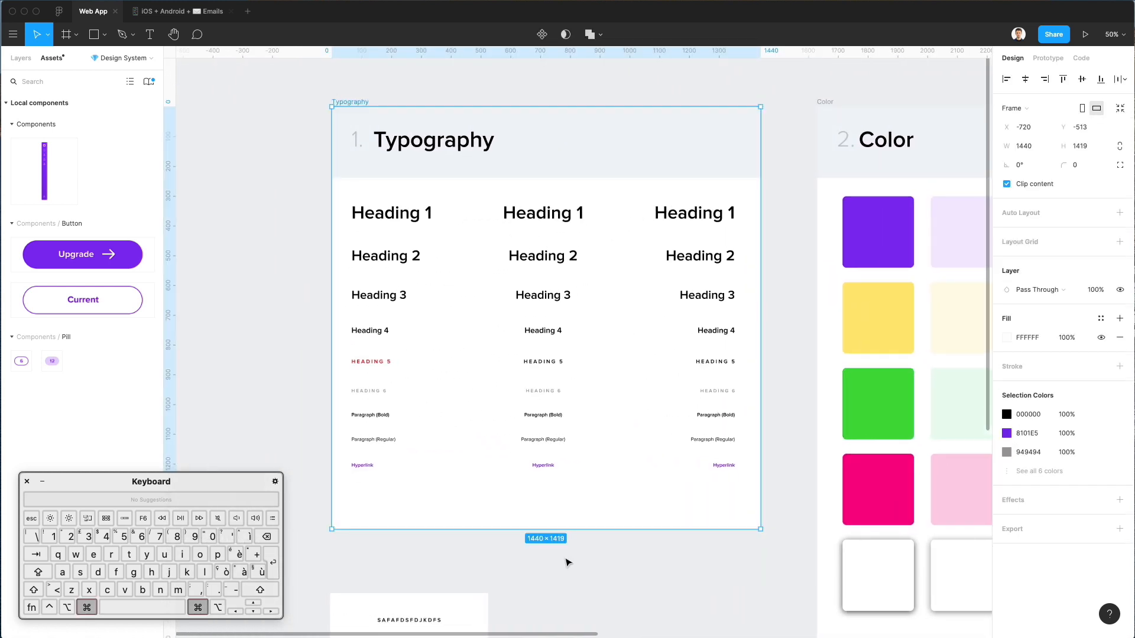
left_click_drag(534, 529, 528, 485)
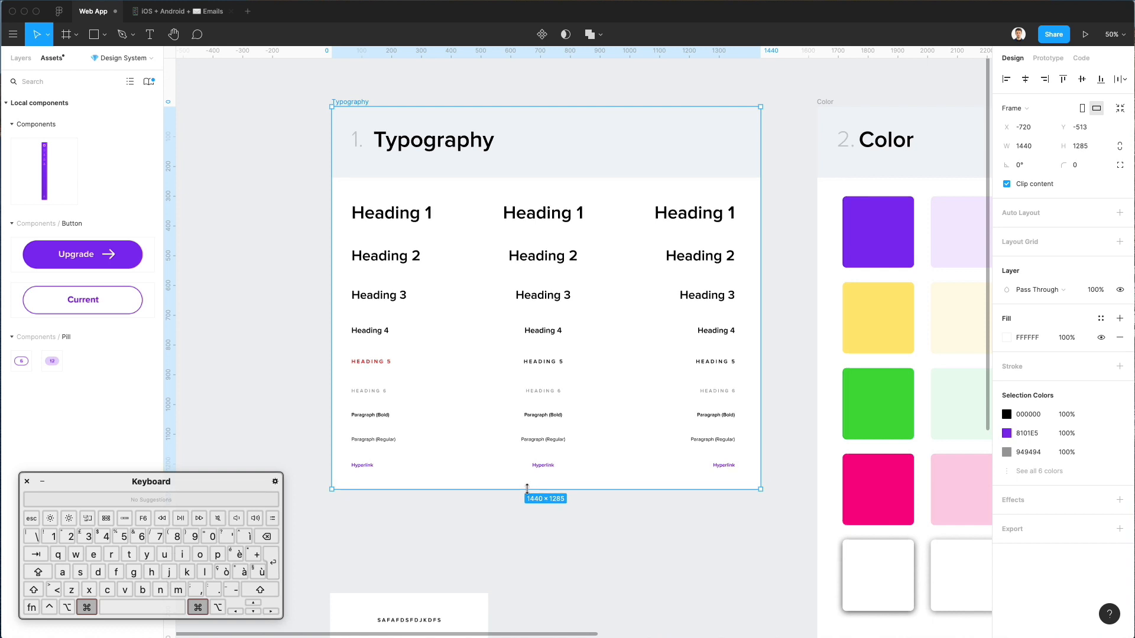
left_click(549, 519)
- Move frame 1, the profile page mock-up, down to about Y 1656, leaving a gap below the Components frame
scroll(550, 518, "down", 3)
scroll(550, 519, "right", 5)
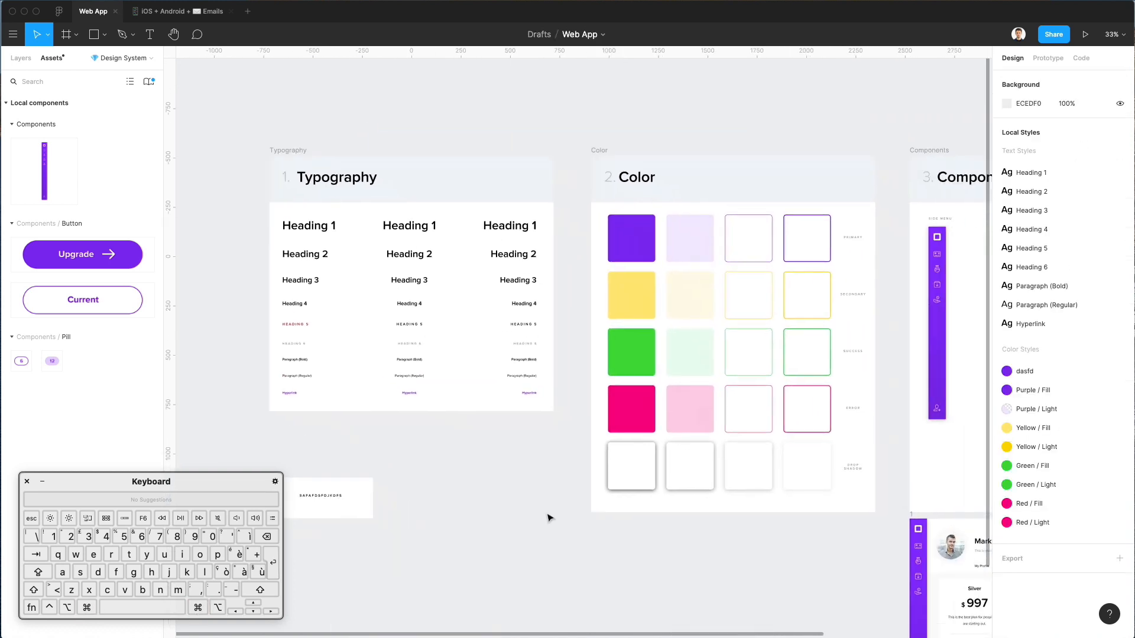
scroll(549, 519, "down", 2)
scroll(550, 519, "down", 2)
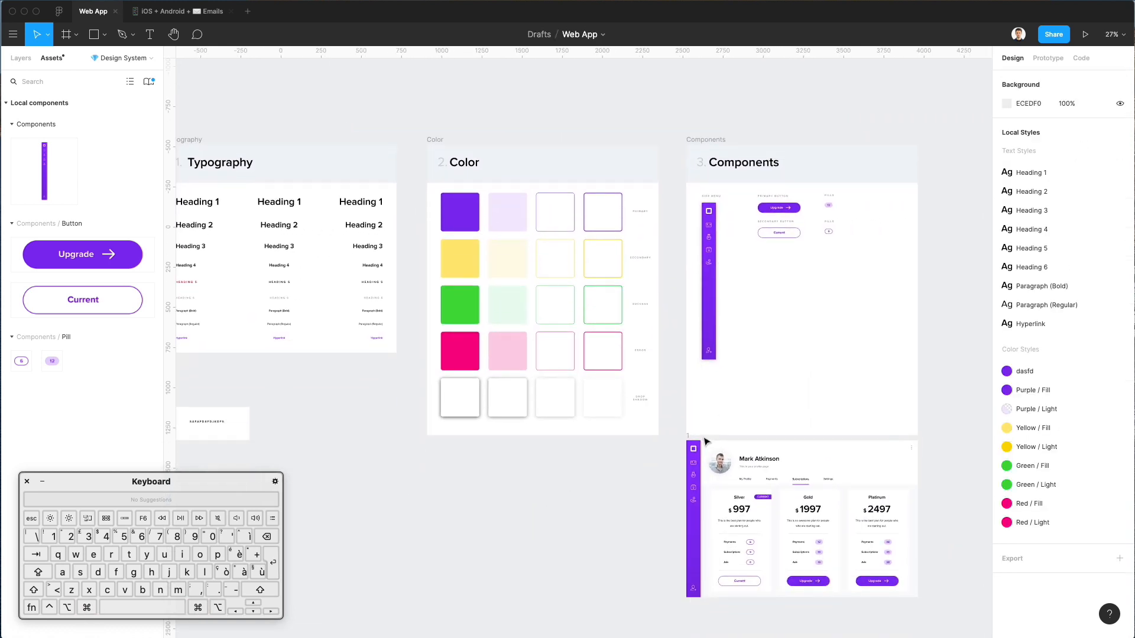
left_click_drag(742, 464, 749, 516)
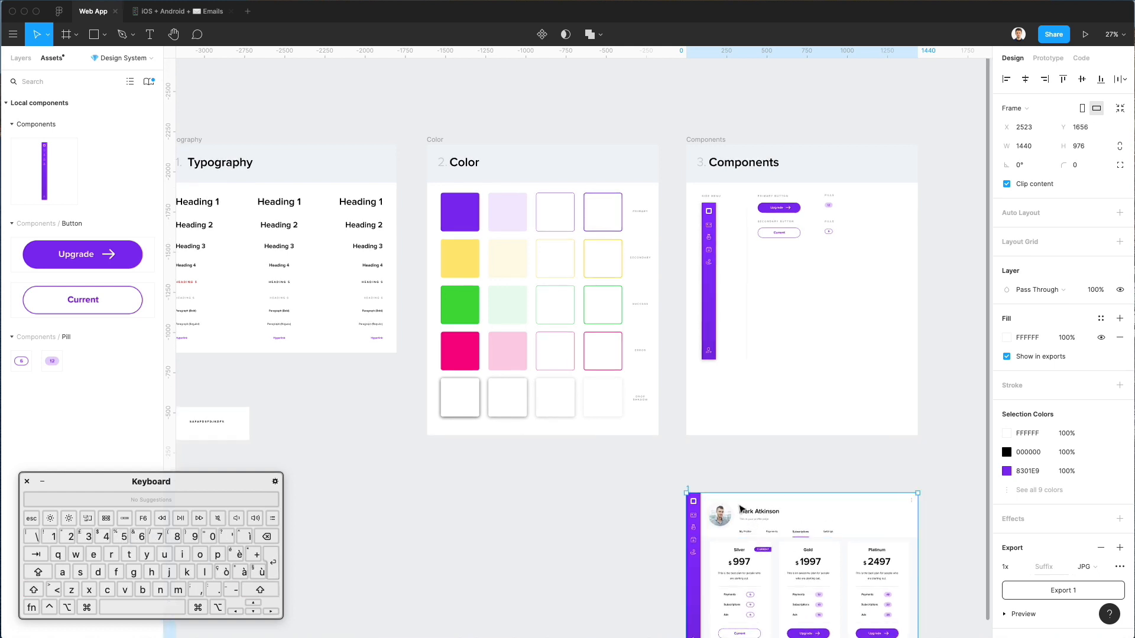
left_click(698, 484)
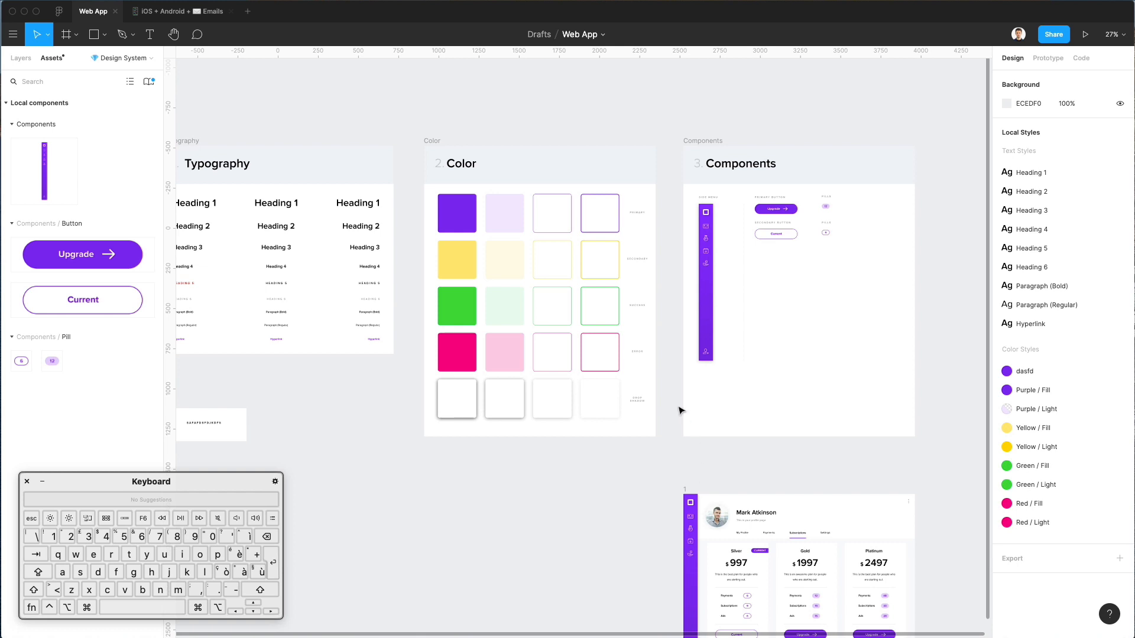
- Look over the color swatches in the Color frame and the side menu, buttons and pills in the Components frame
scroll(527, 304, "up", 5)
scroll(527, 325, "up", 5)
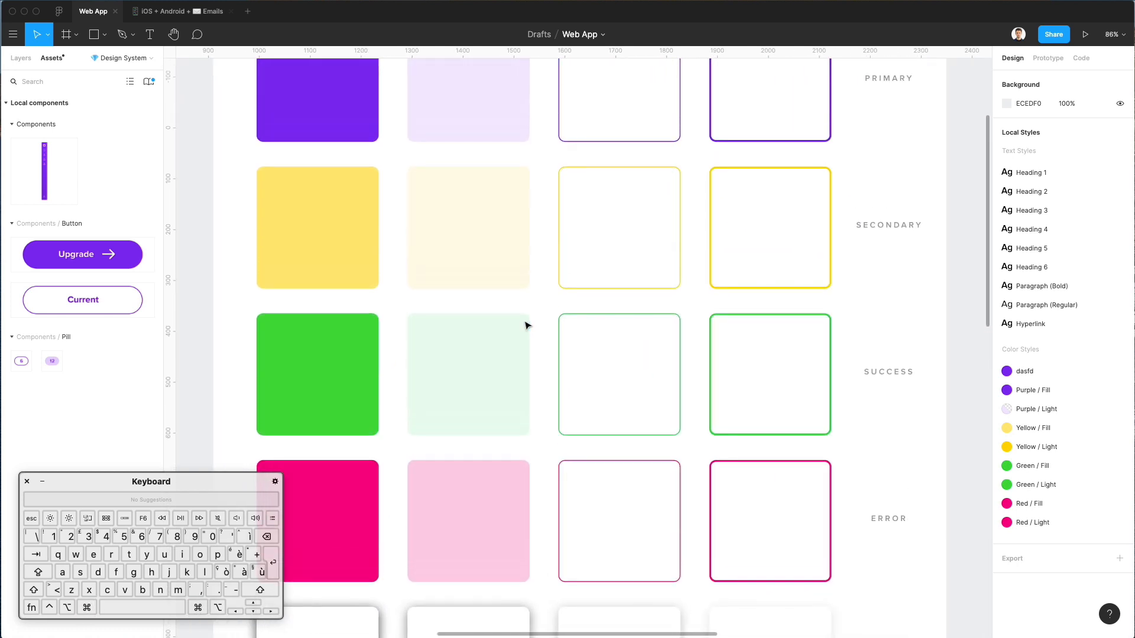
scroll(527, 325, "down", 3)
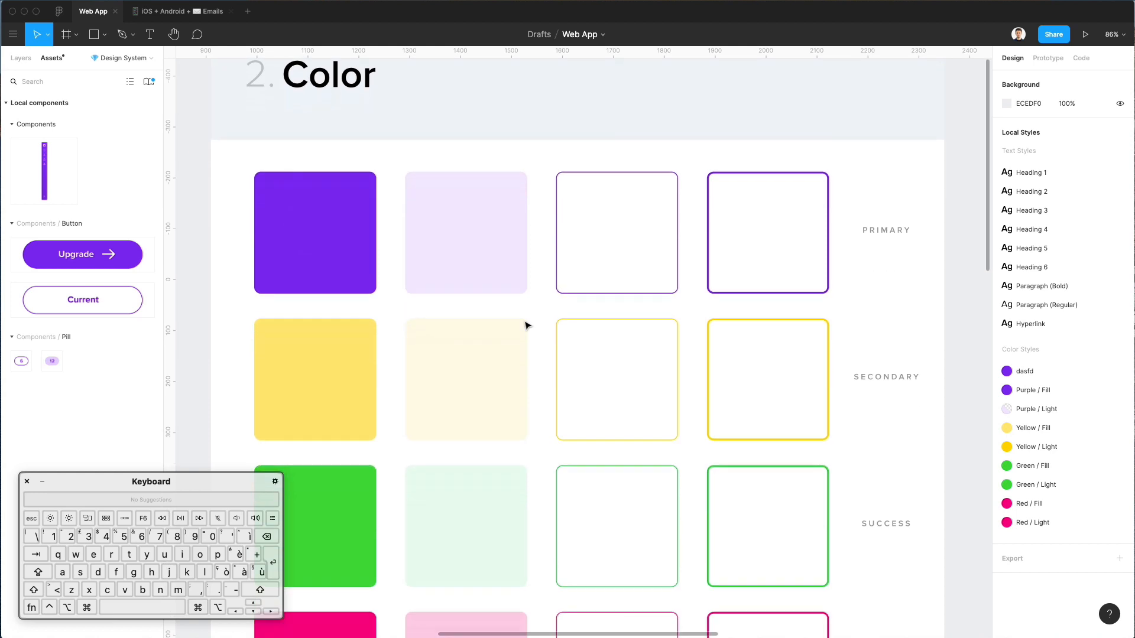
scroll(527, 324, "up", 1)
scroll(527, 325, "right", 1)
scroll(526, 324, "right", 10)
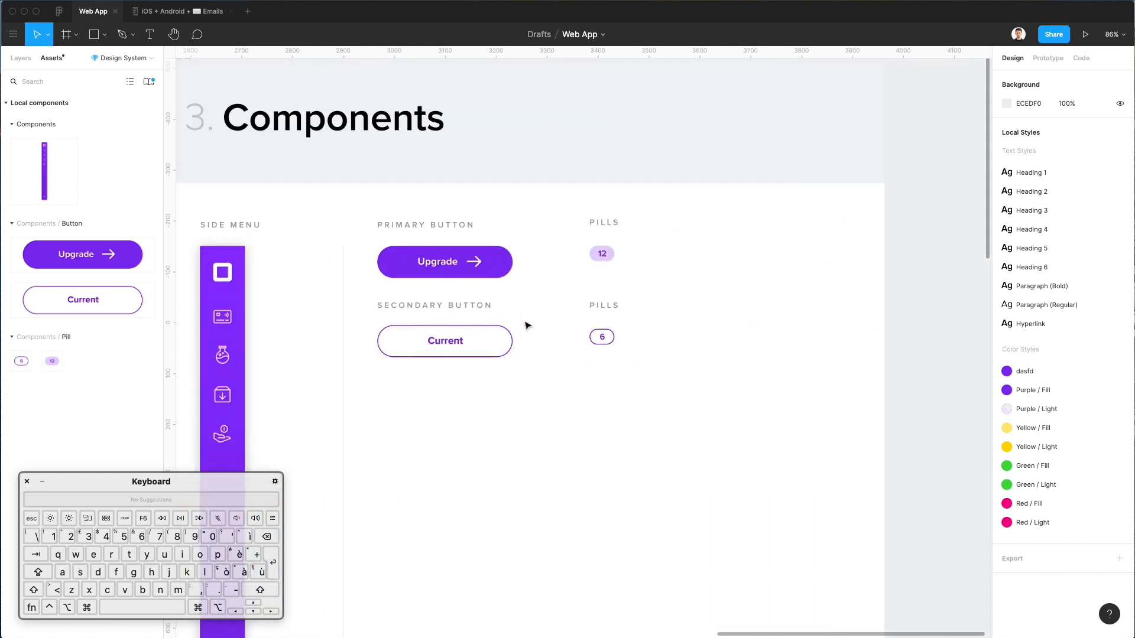
scroll(526, 324, "left", 2)
scroll(527, 325, "down", 3)
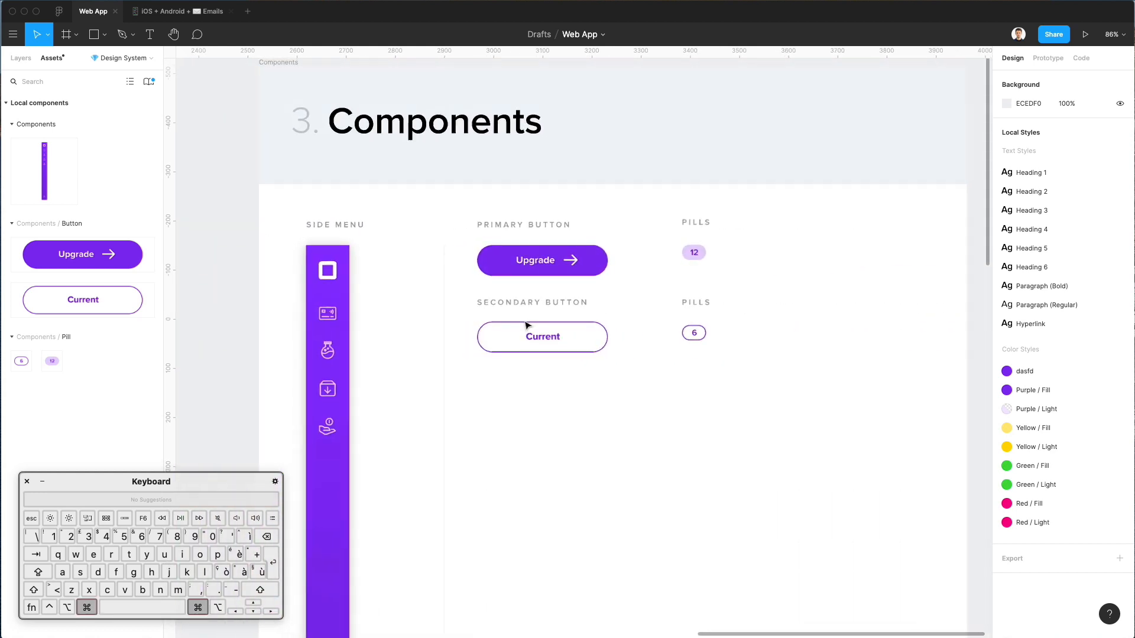
scroll(527, 325, "up", 3)
scroll(526, 324, "left", 9)
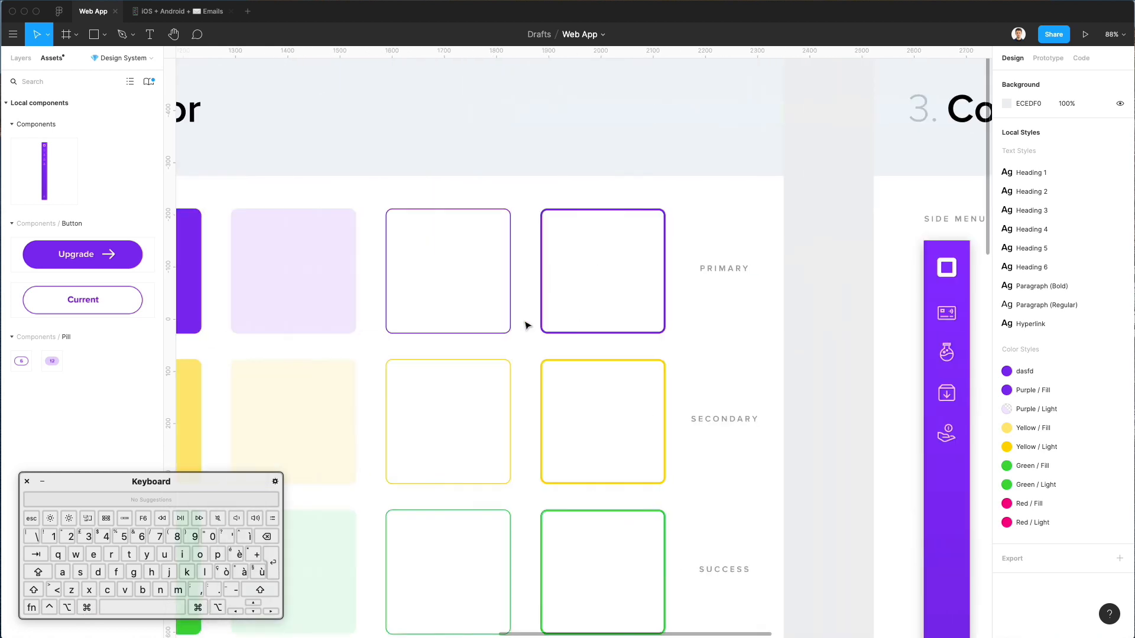
- Inspect the text style of the centred Heading 2 in the Typography frame, and review the Color and Components frames again
scroll(526, 325, "left", 15)
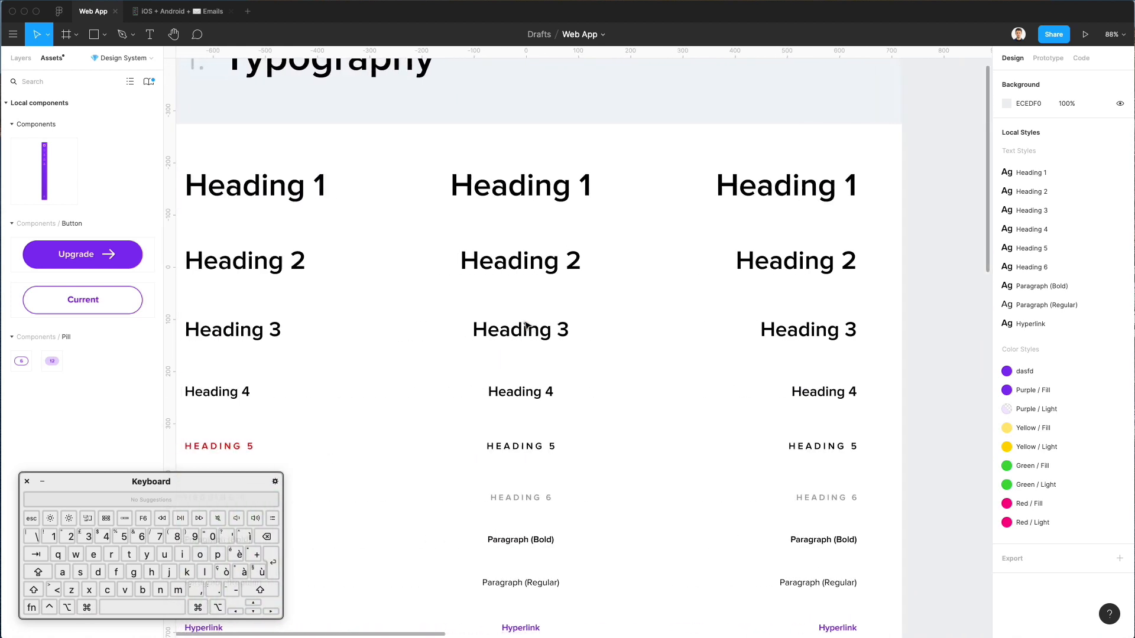
left_click(547, 246)
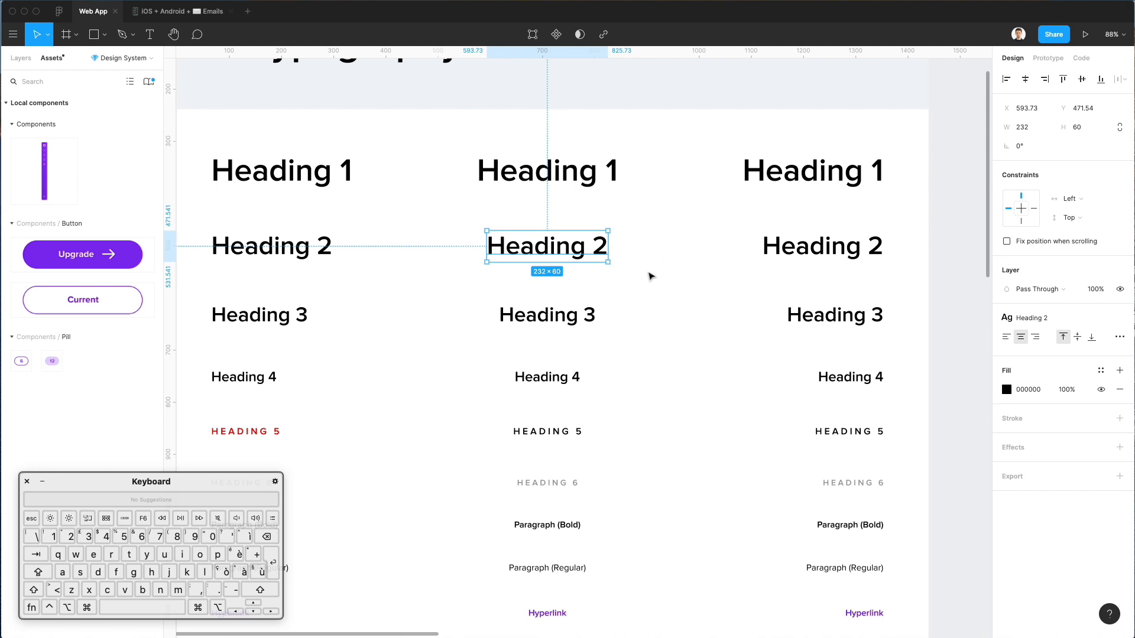
scroll(642, 266, "left", 3)
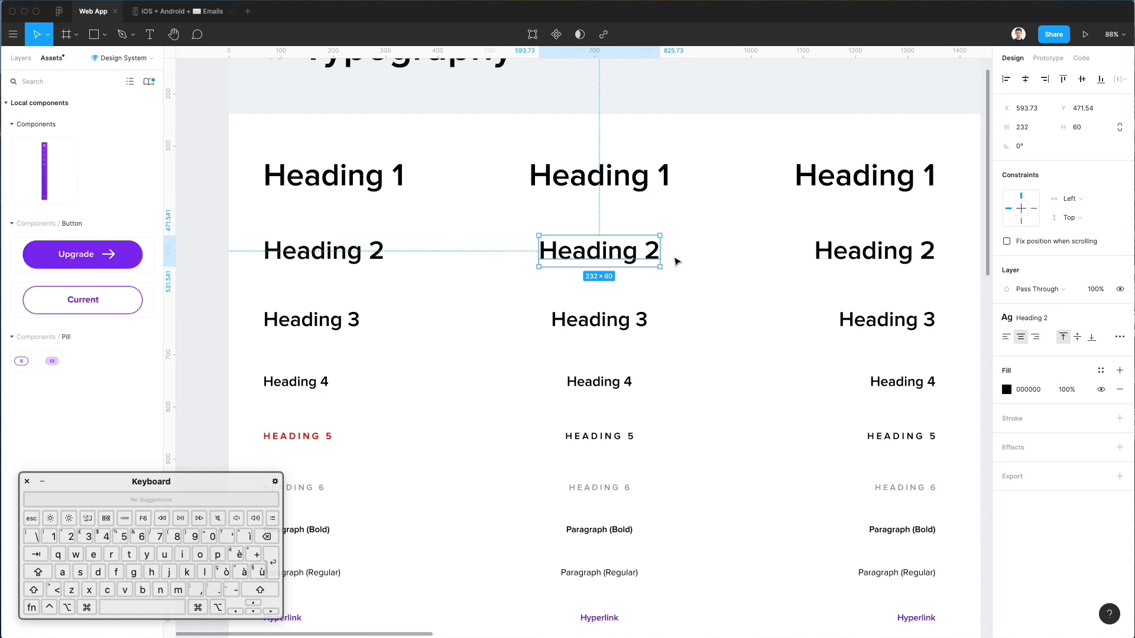
scroll(692, 256, "up", 5)
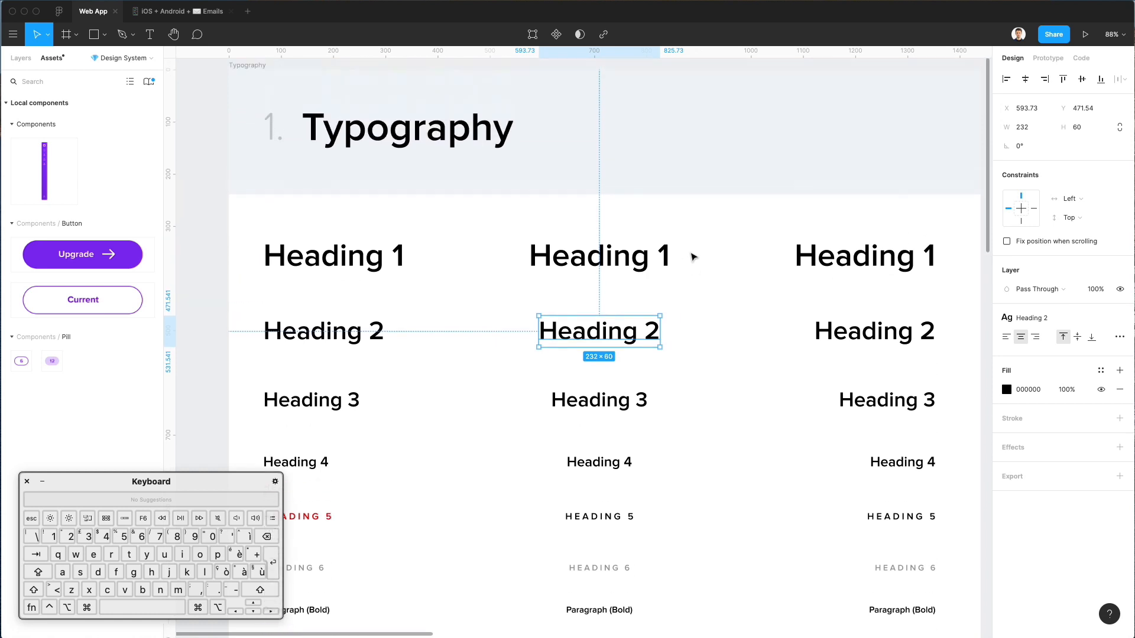
scroll(693, 256, "right", 6)
scroll(693, 257, "right", 20)
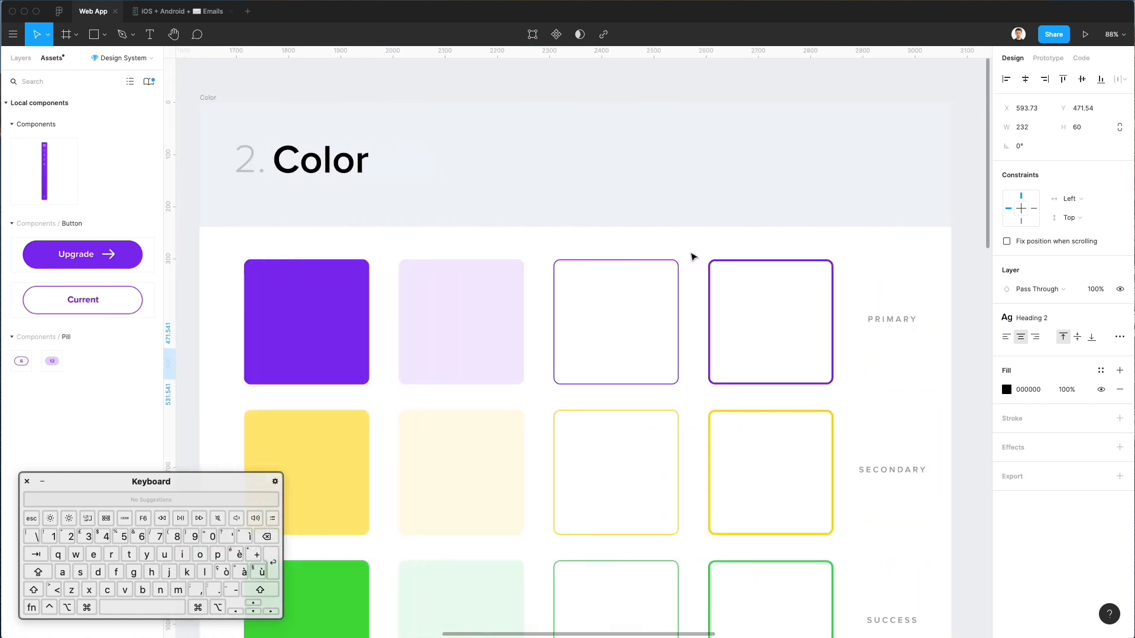
scroll(693, 256, "right", 4)
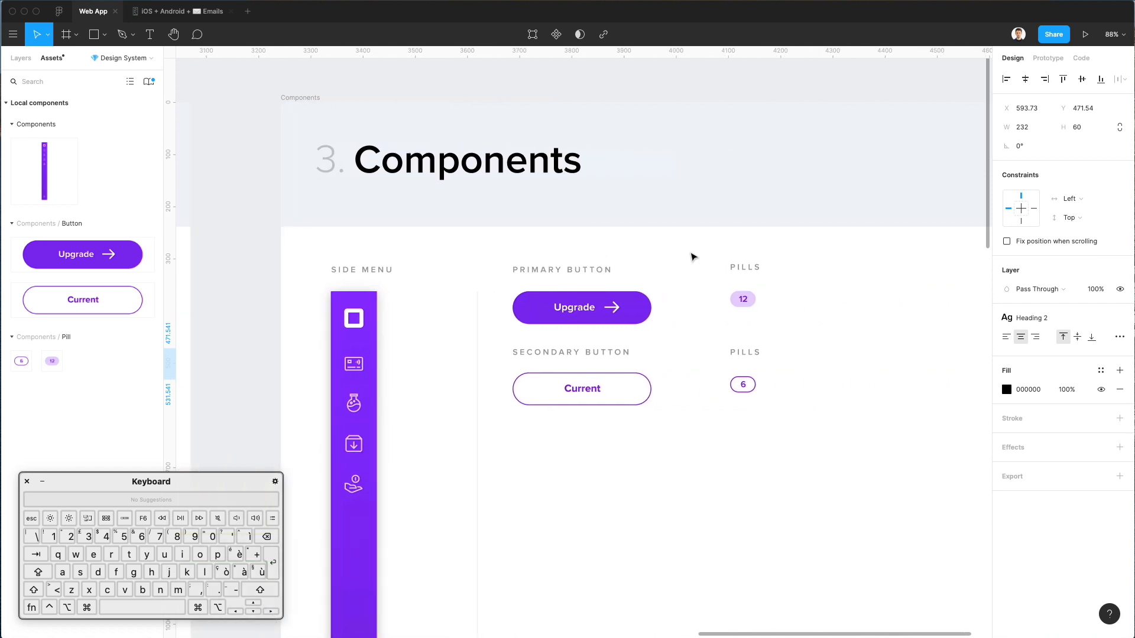
scroll(693, 255, "right", 2)
scroll(692, 254, "down", 1)
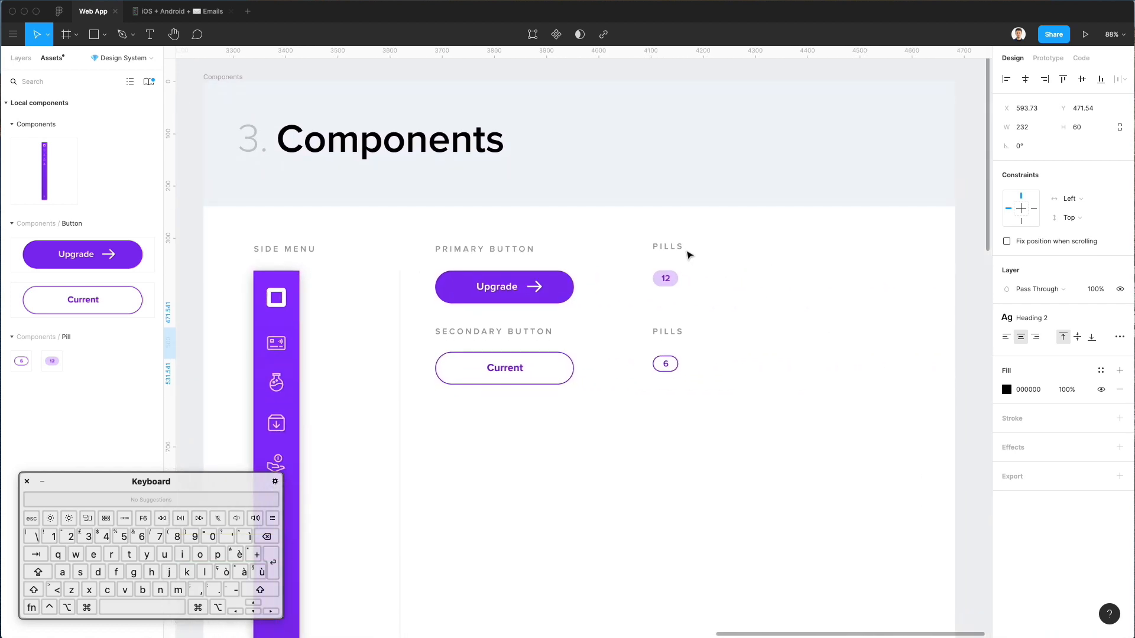
left_click(757, 293)
scroll(755, 297, "down", 5)
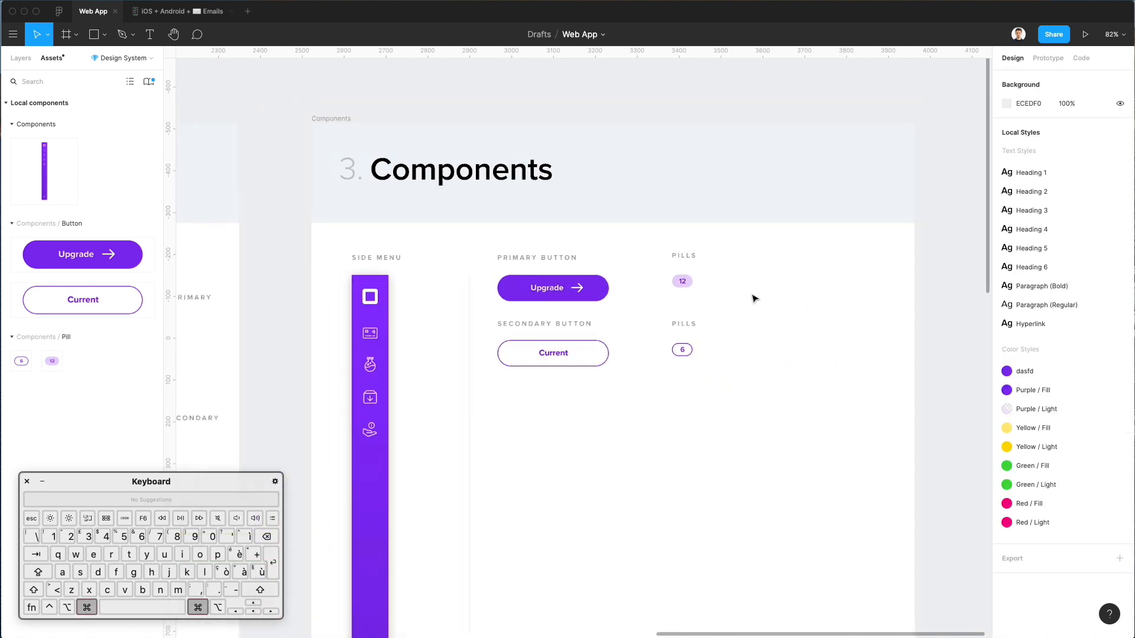
- Examine the side menu, buttons and pills in the Components frame against the profile page mock-up below it
scroll(755, 298, "down", 15)
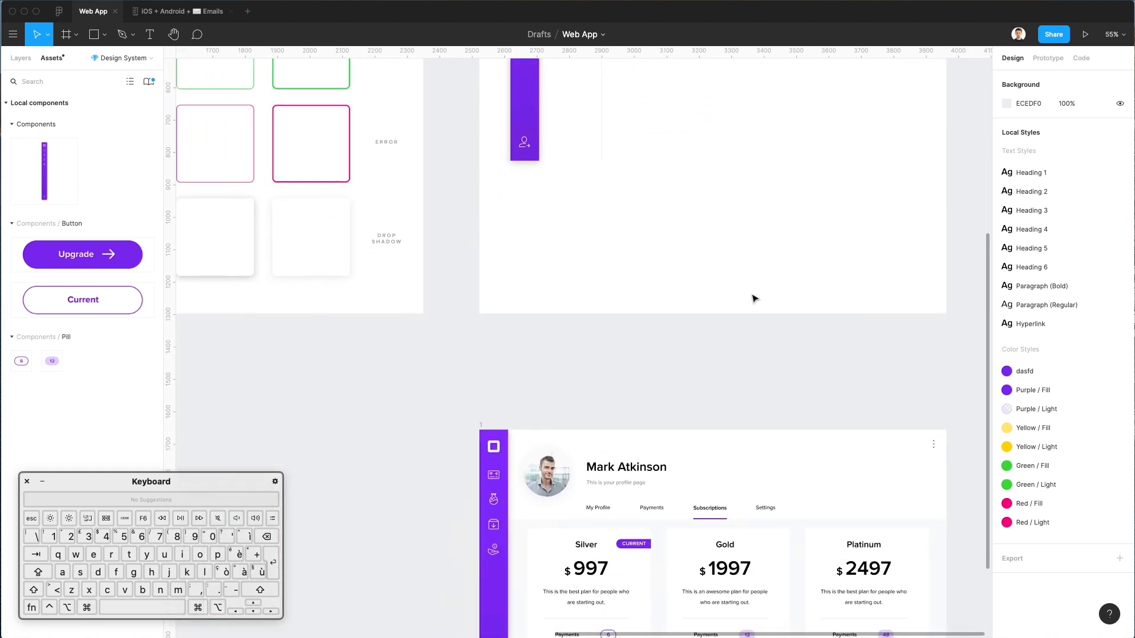
scroll(754, 299, "up", 12)
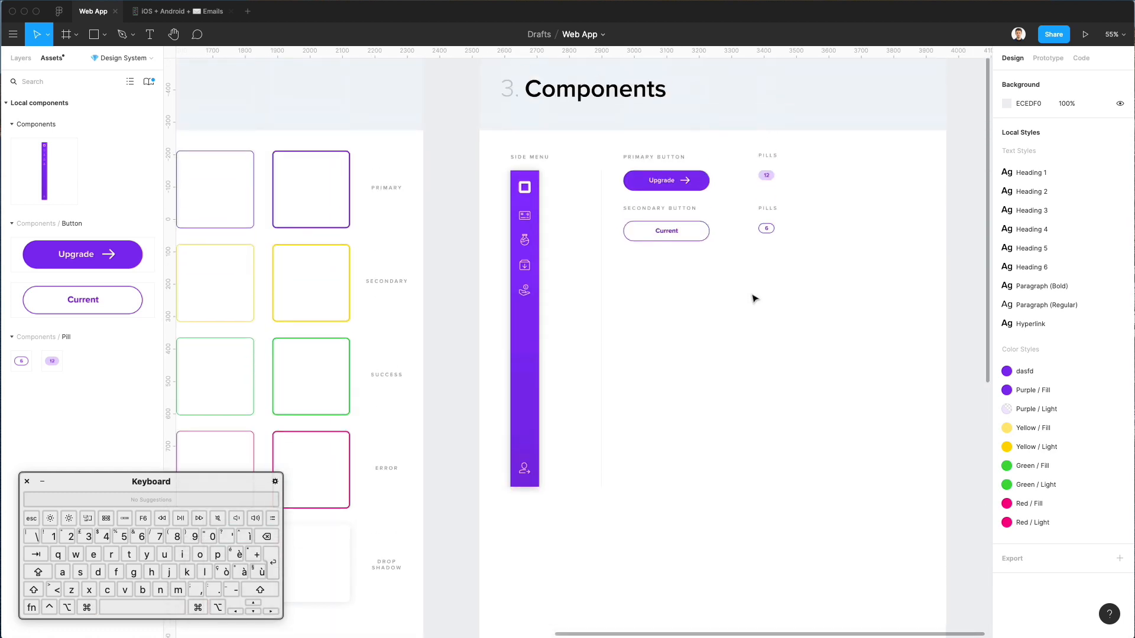
scroll(754, 299, "up", 3)
scroll(754, 298, "down", 3)
scroll(754, 298, "down", 2)
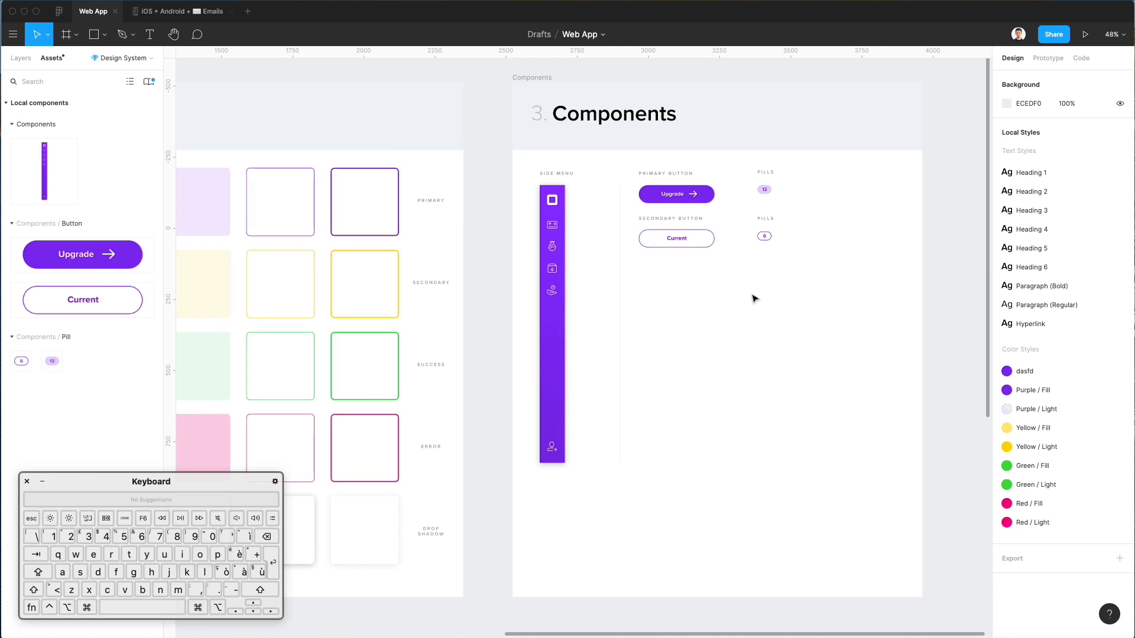
scroll(755, 298, "up", 5)
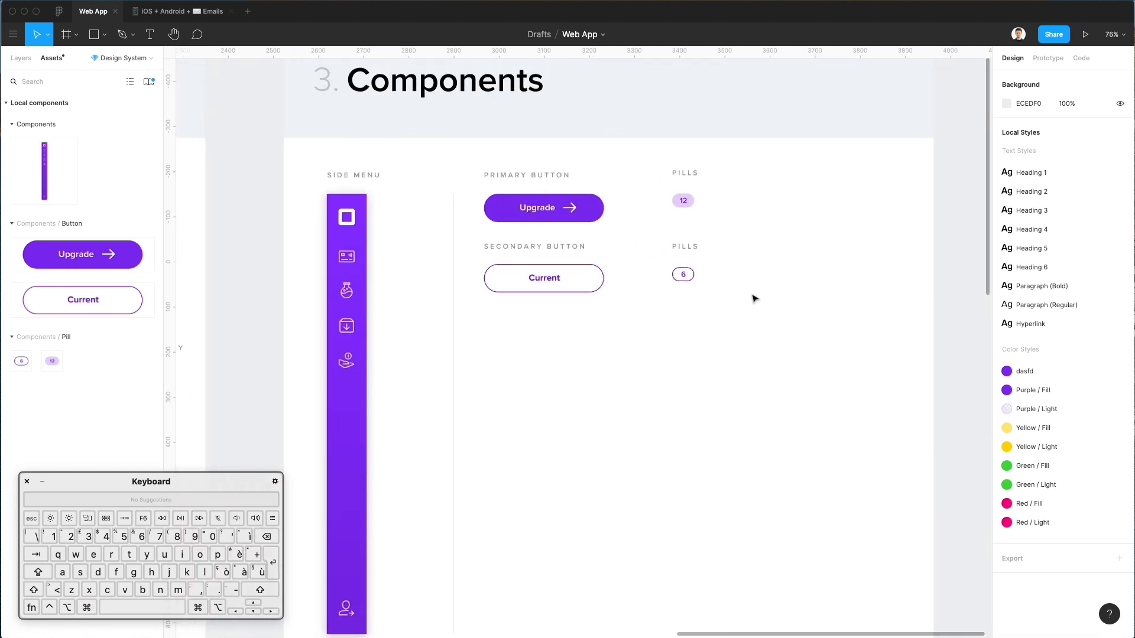
scroll(754, 298, "up", 2)
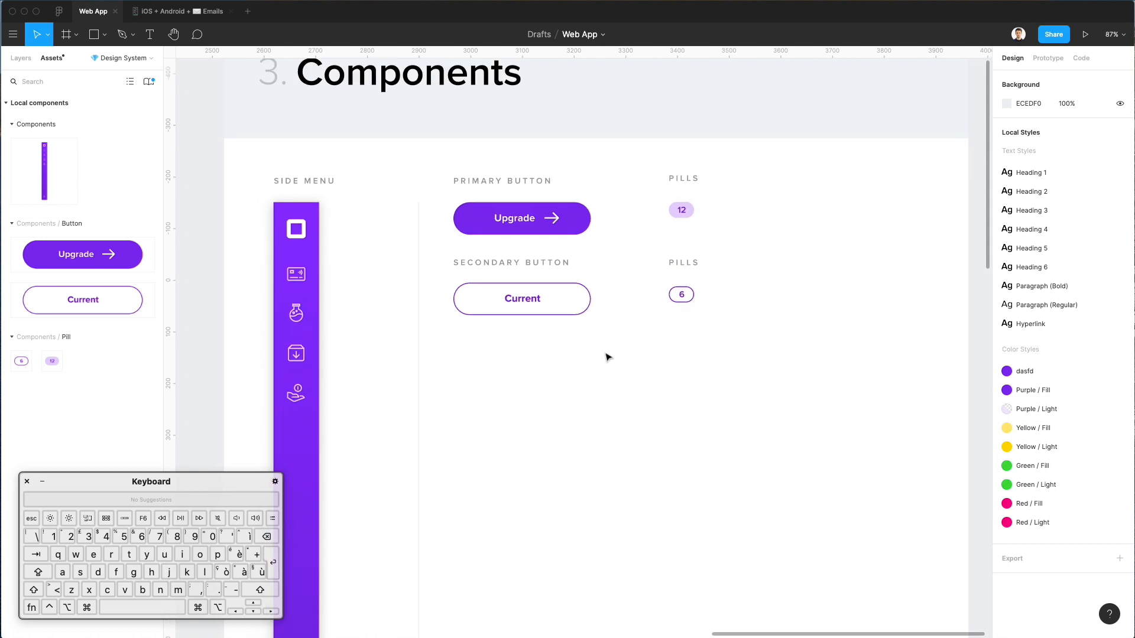
scroll(608, 357, "up", 2)
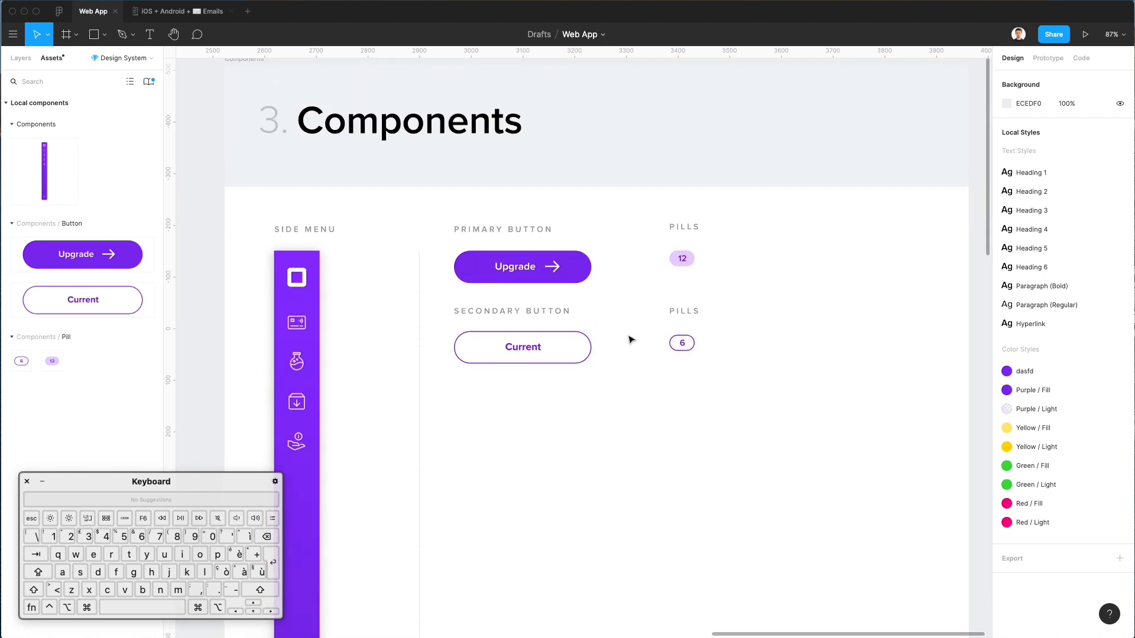
scroll(631, 339, "up", 1)
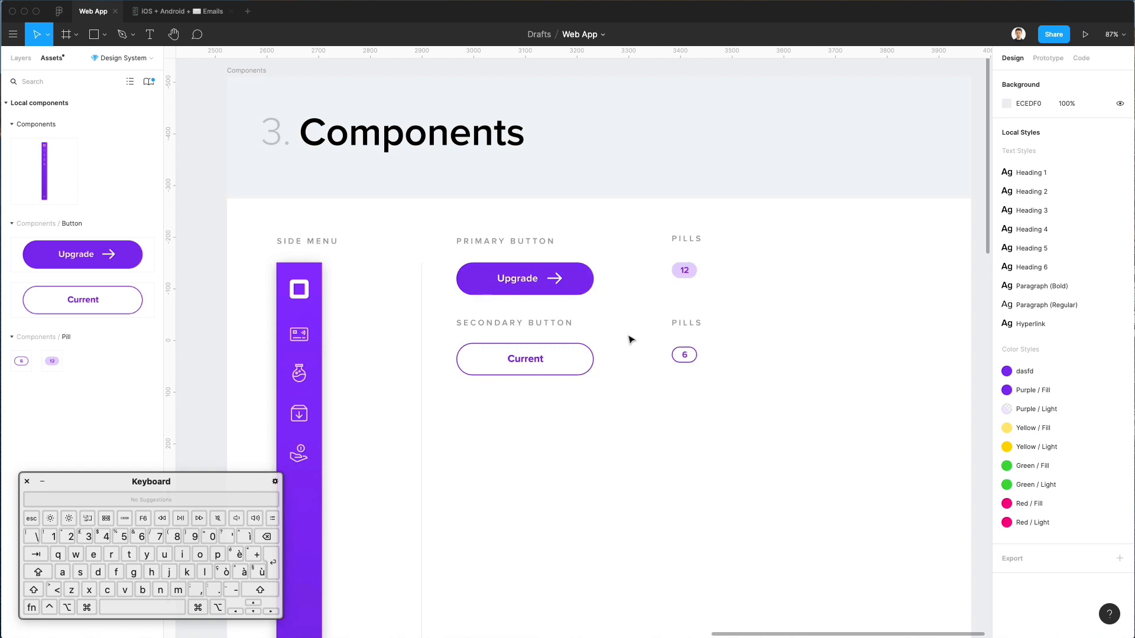
scroll(631, 340, "up", 1)
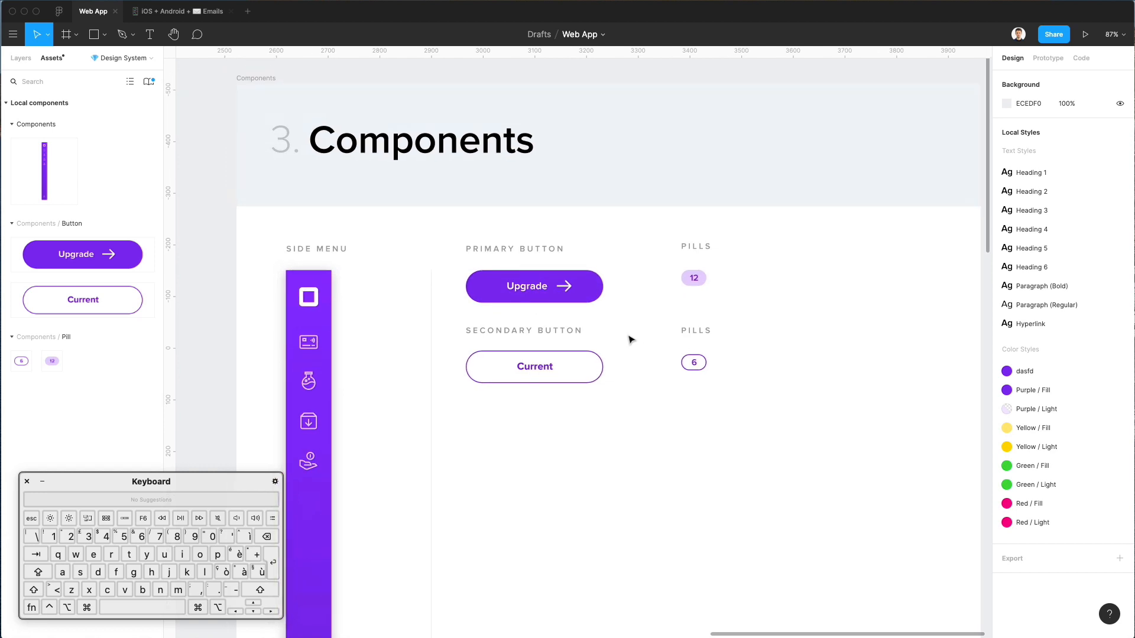
scroll(630, 339, "right", 1)
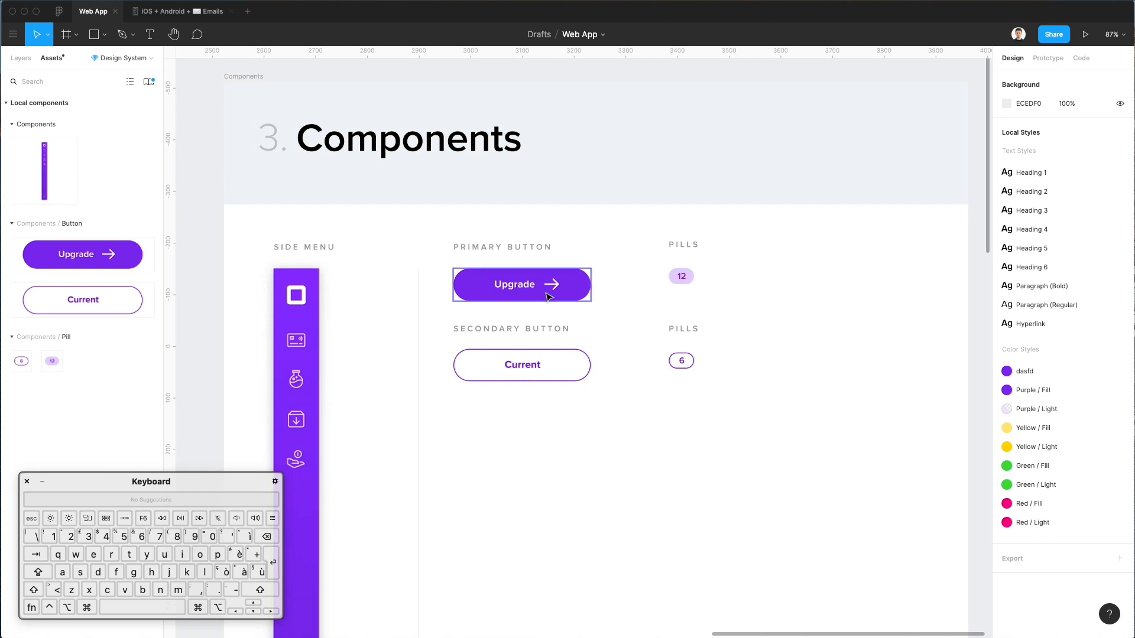
scroll(547, 296, "down", 1)
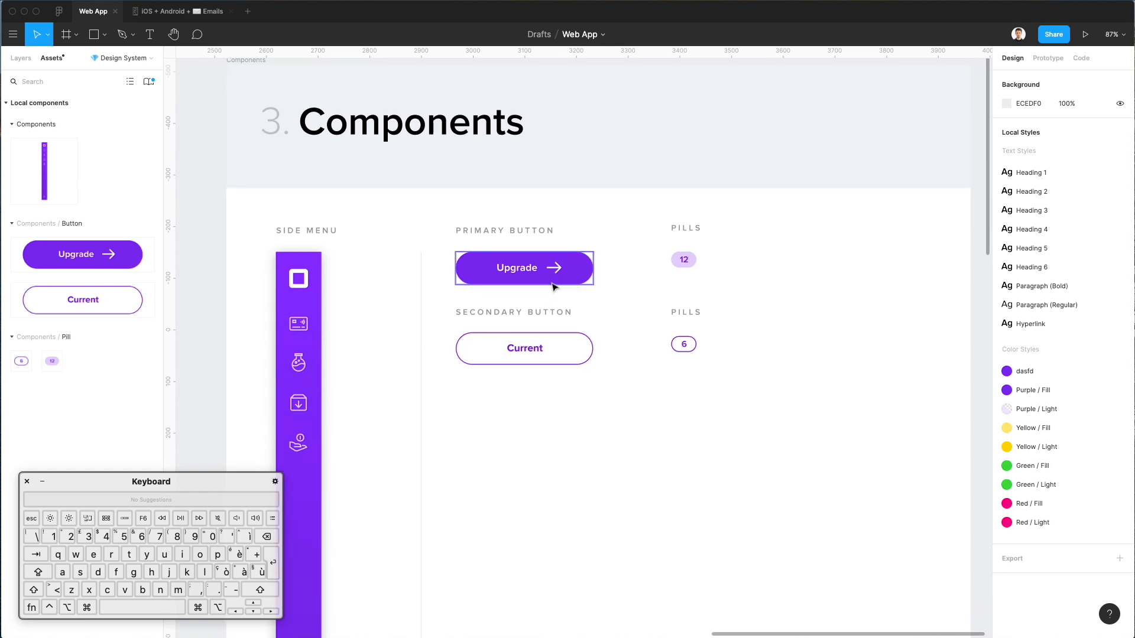
scroll(554, 287, "left", 2)
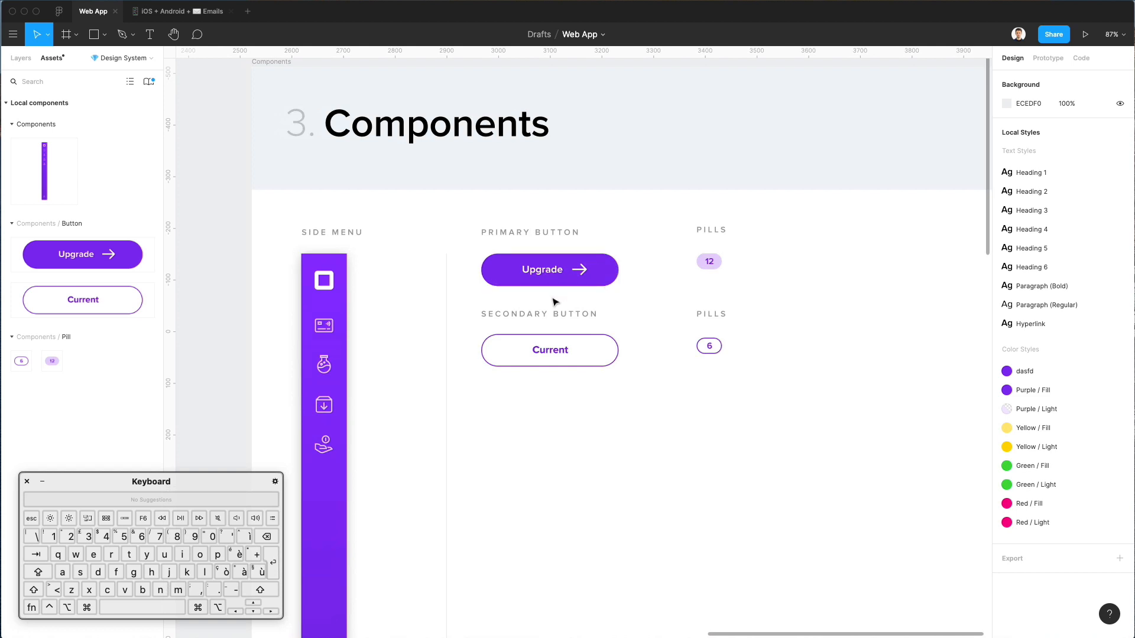
scroll(554, 302, "right", 2)
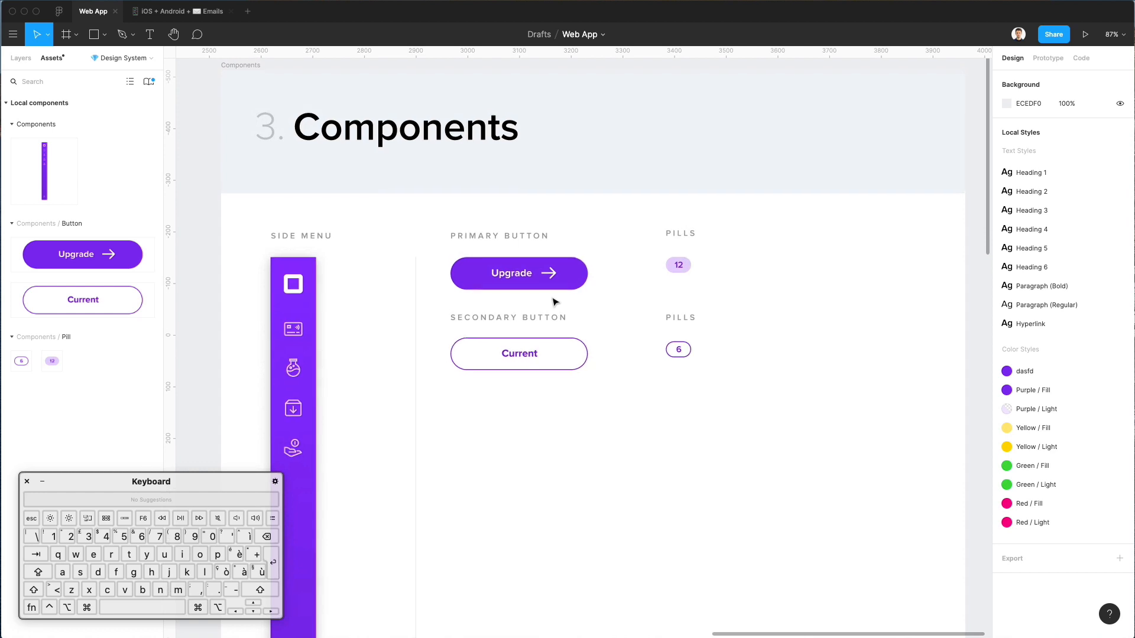
scroll(553, 302, "up", 2)
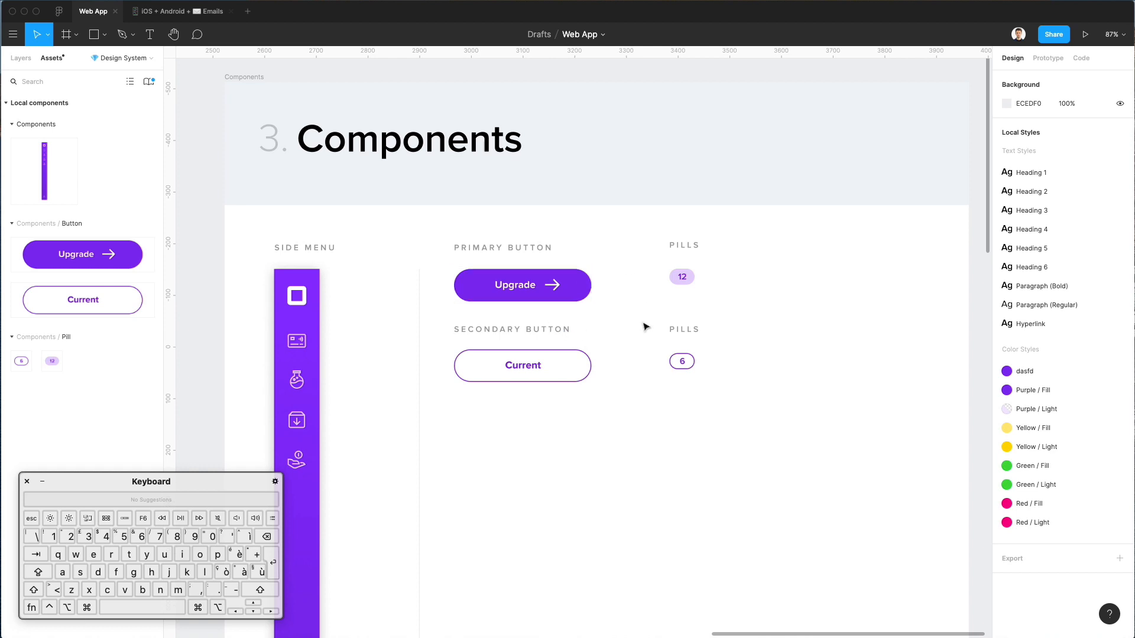
scroll(630, 319, "left", 1)
scroll(630, 319, "right", 1)
scroll(629, 319, "up", 1)
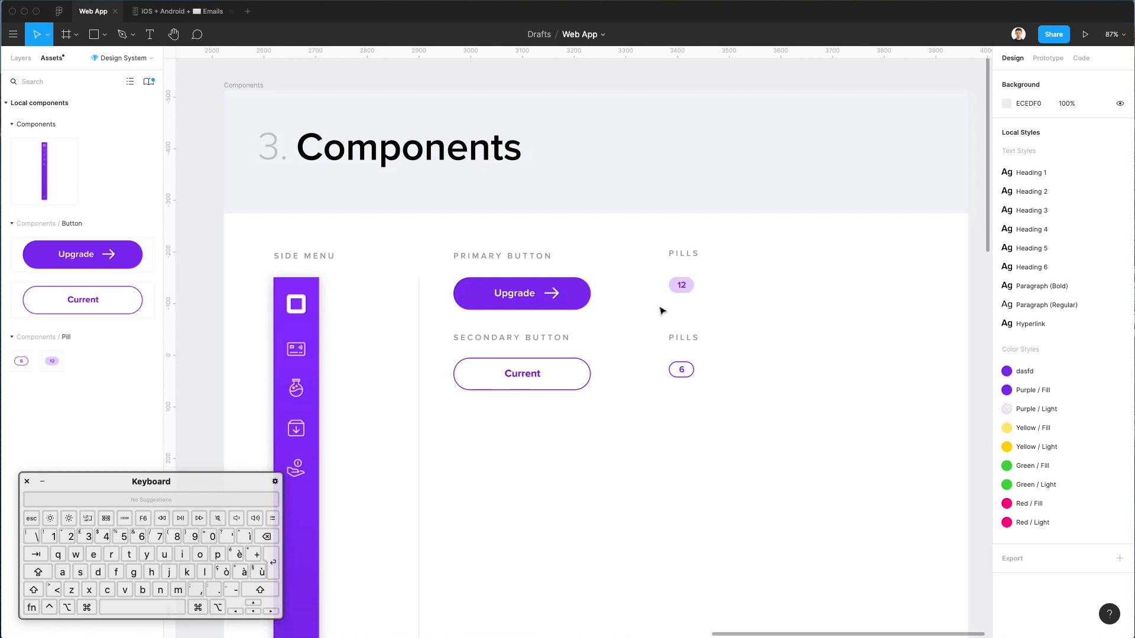
- Review the Typography, Color and Components frames together with the profile page mock-up as one complete overview
scroll(623, 324, "down", 5)
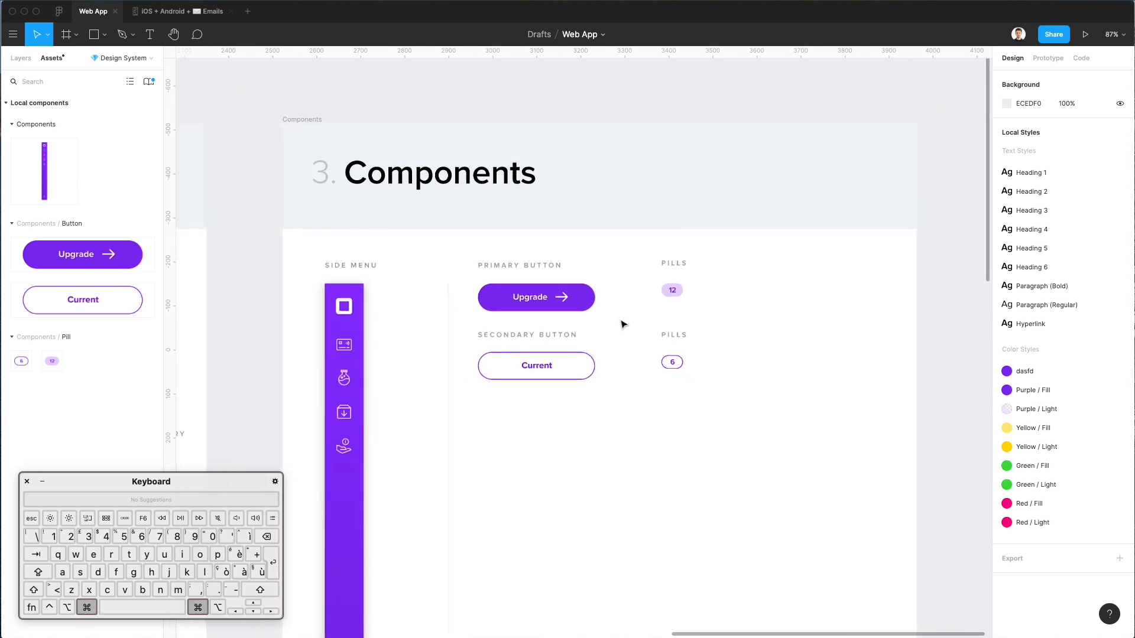
scroll(623, 324, "down", 6)
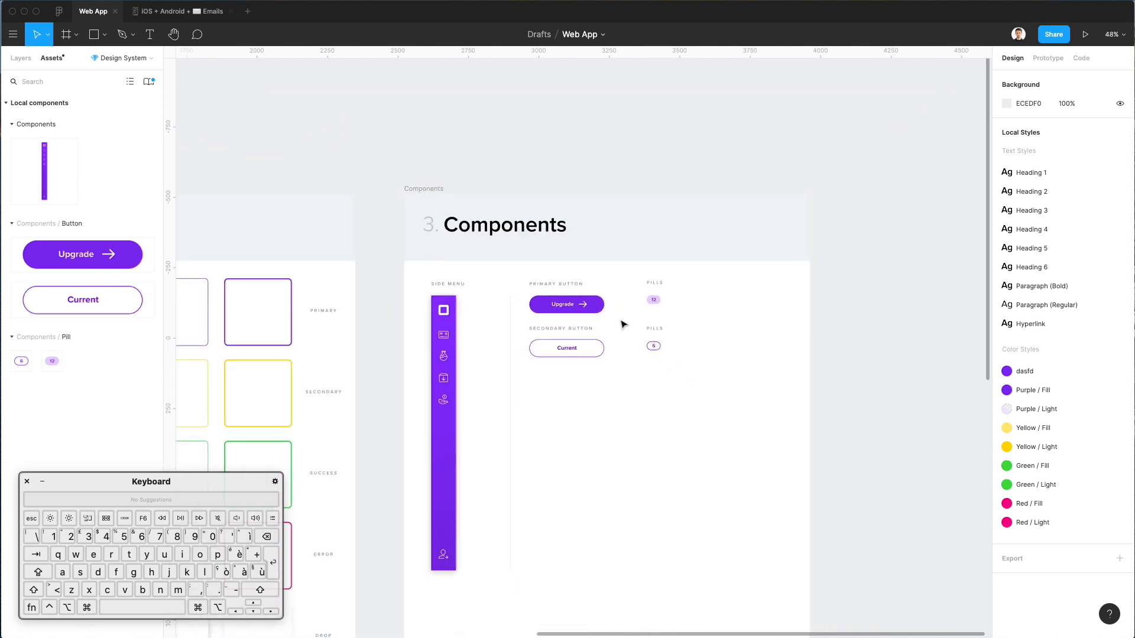
scroll(616, 324, "left", 10)
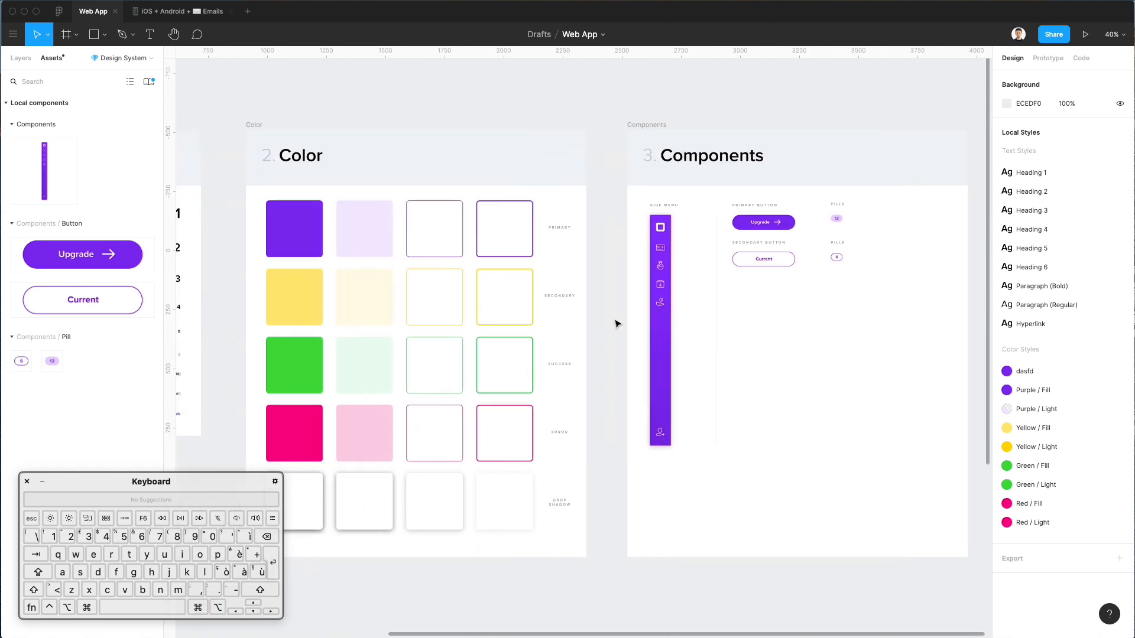
scroll(617, 324, "down", 4)
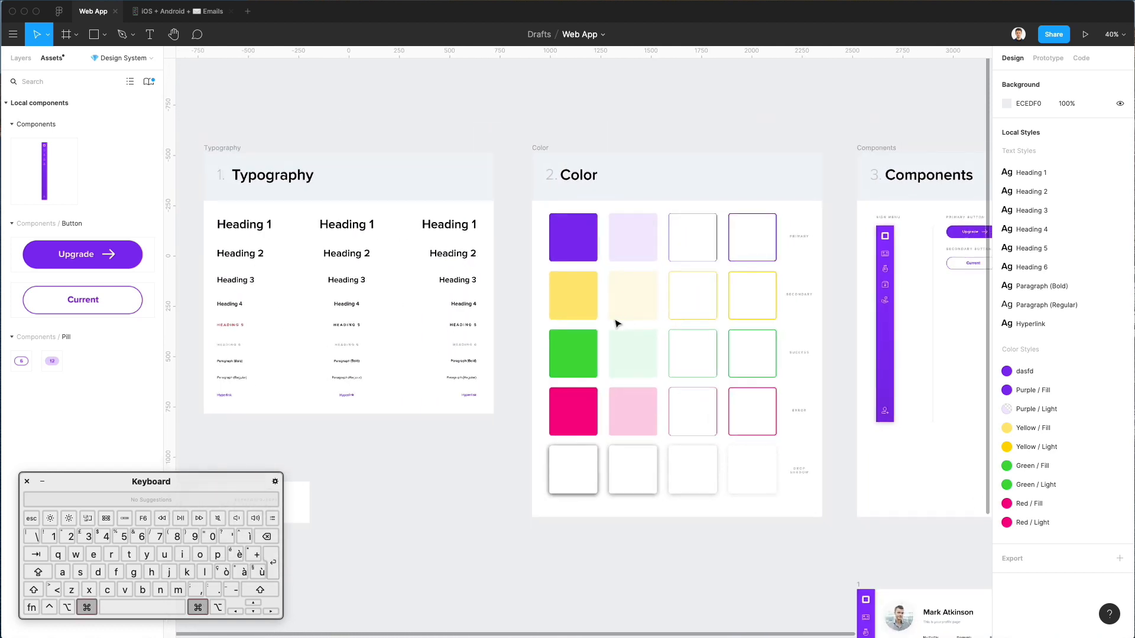
scroll(616, 324, "down", 2)
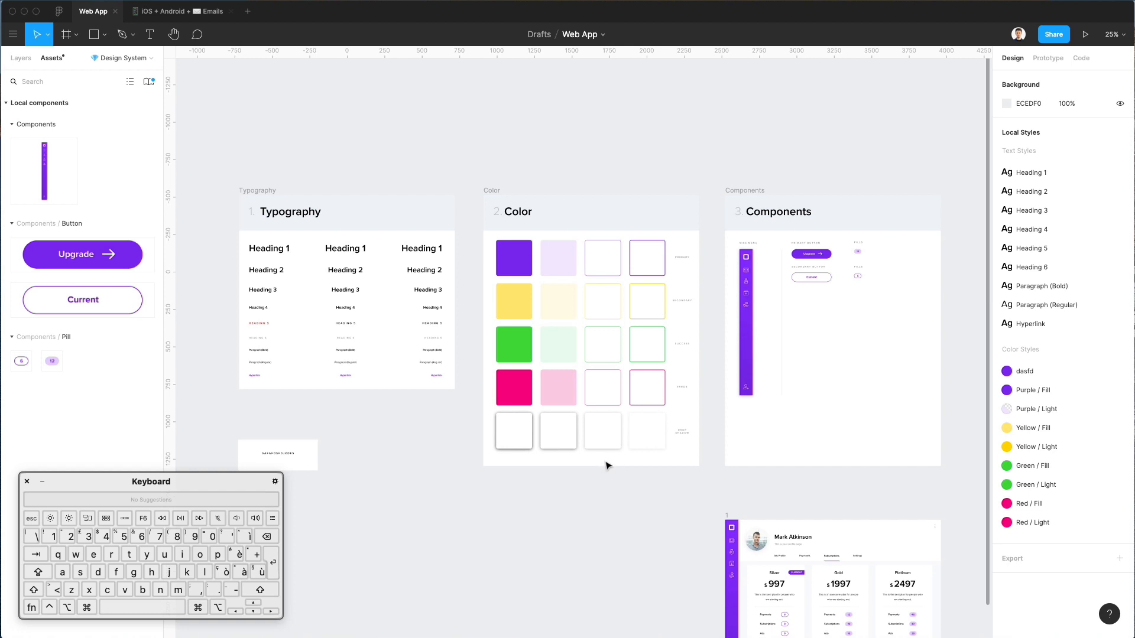
scroll(572, 473, "down", 1)
scroll(575, 475, "down", 2)
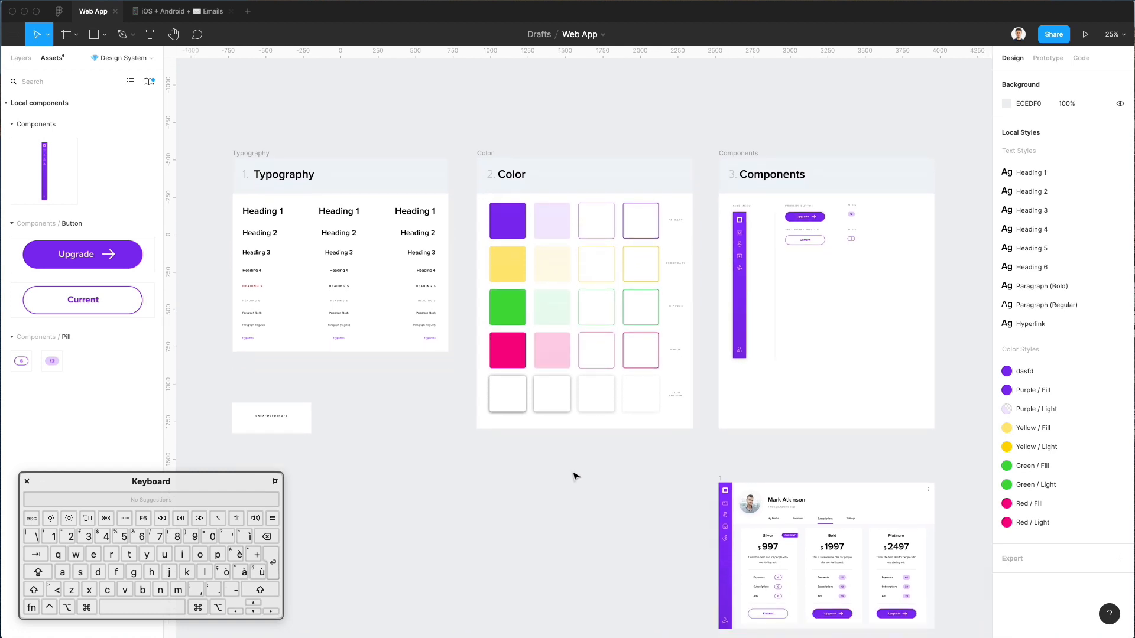
scroll(573, 476, "right", 1)
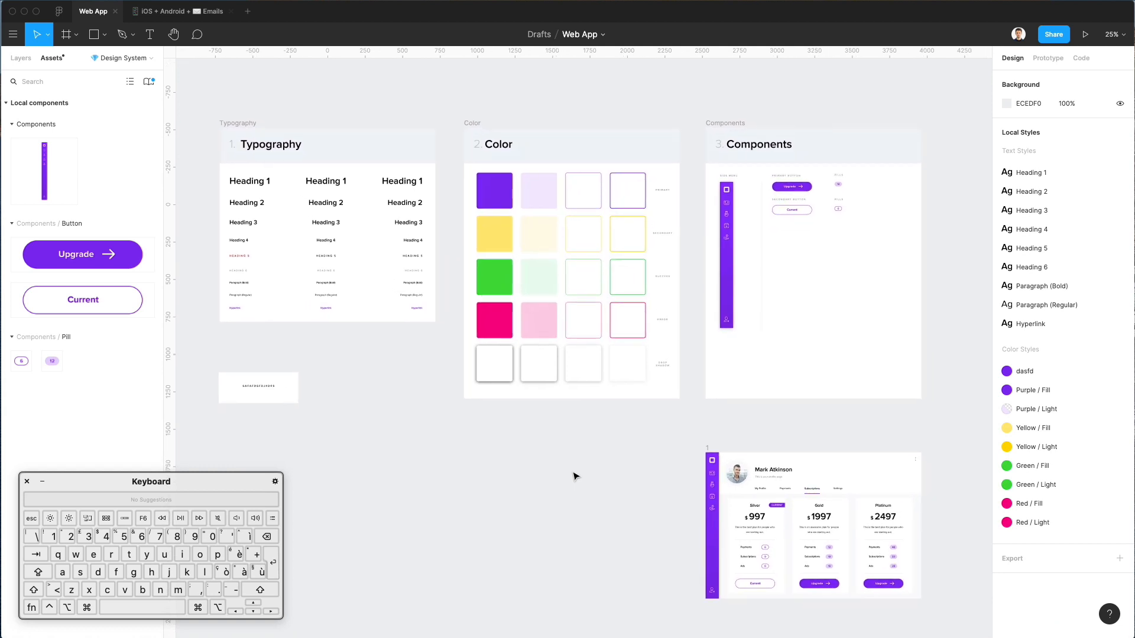
scroll(585, 455, "down", 1)
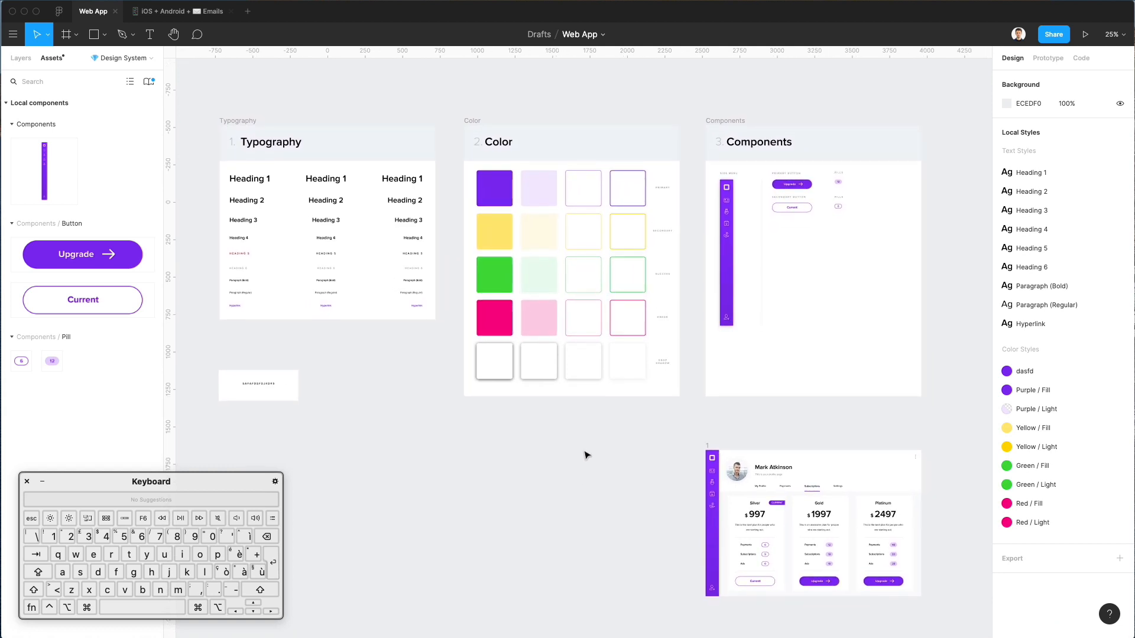
scroll(585, 455, "down", 1)
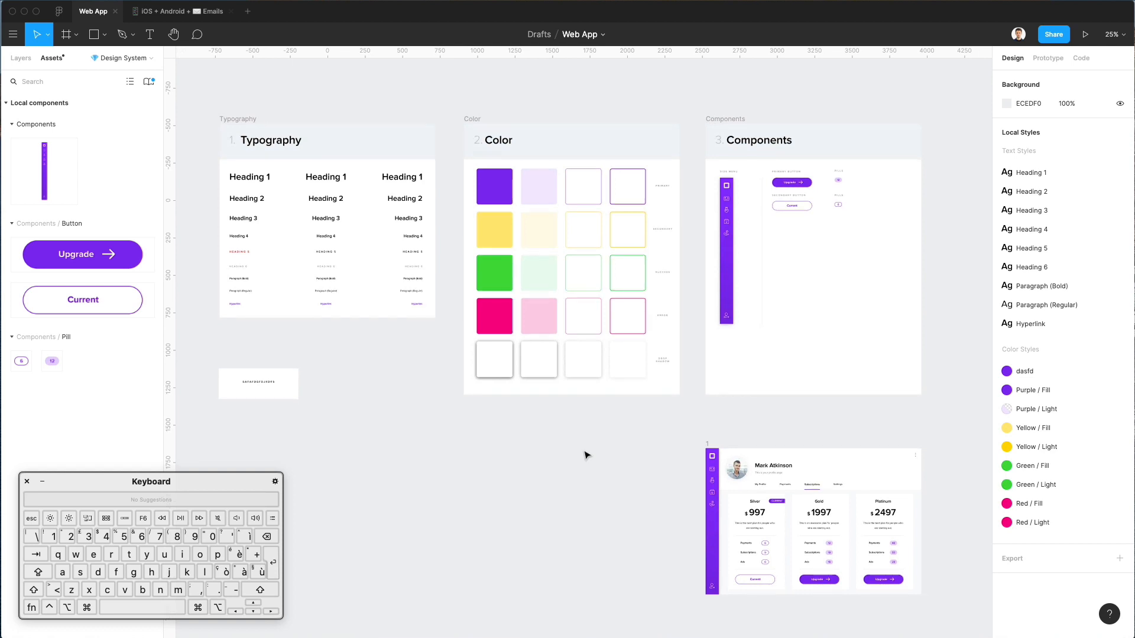
scroll(586, 451, "up", 2)
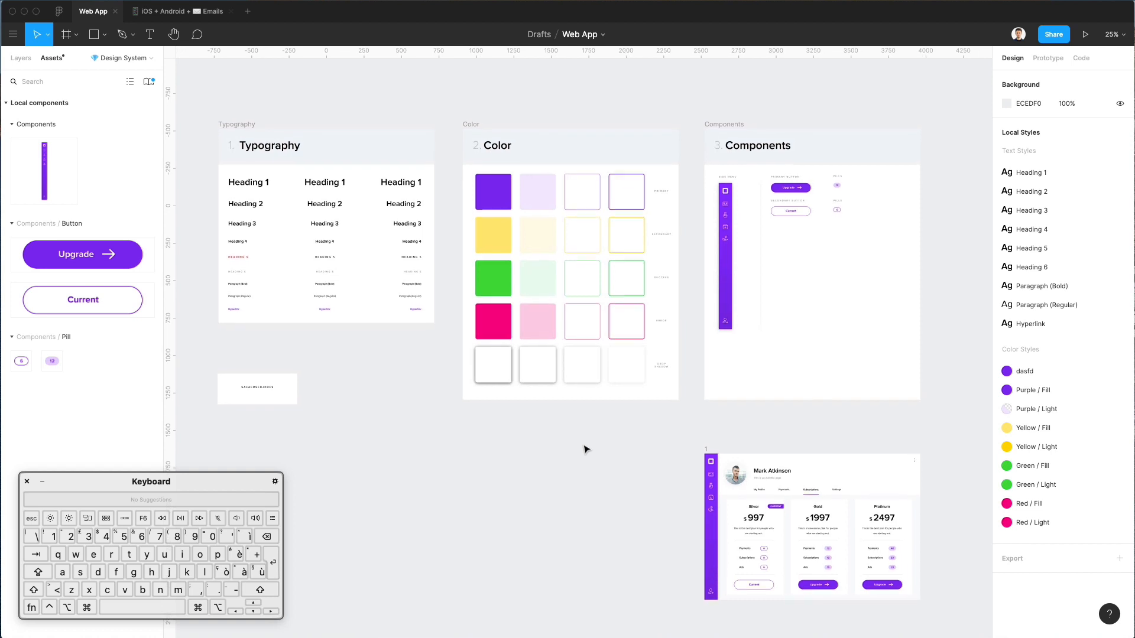
scroll(586, 450, "down", 2)
scroll(586, 450, "left", 2)
scroll(586, 451, "up", 1)
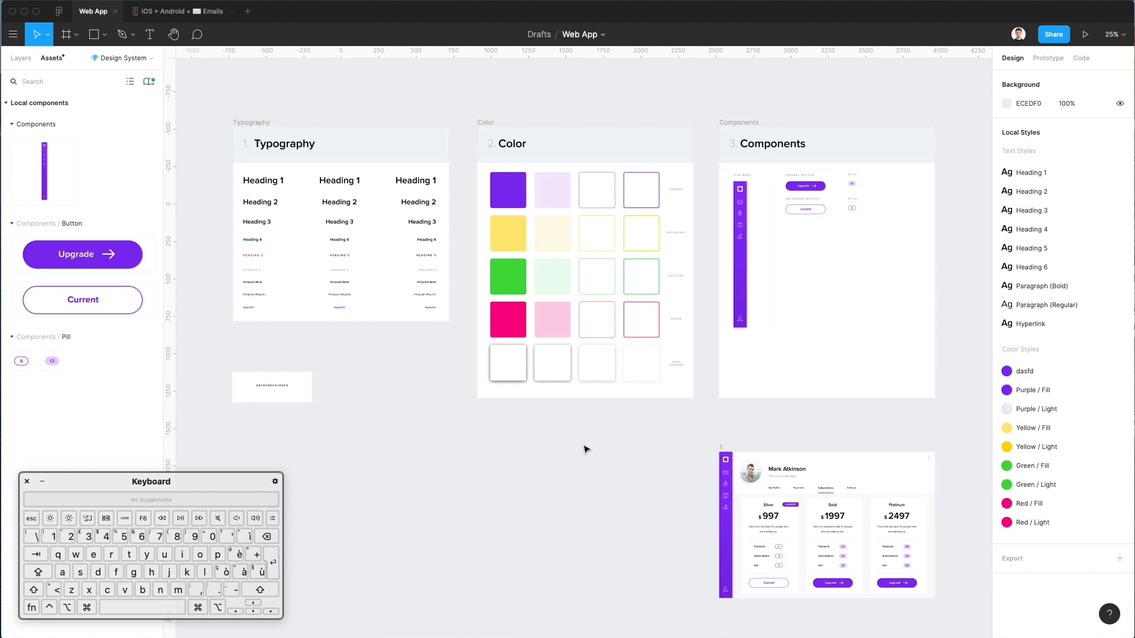
scroll(586, 450, "down", 3)
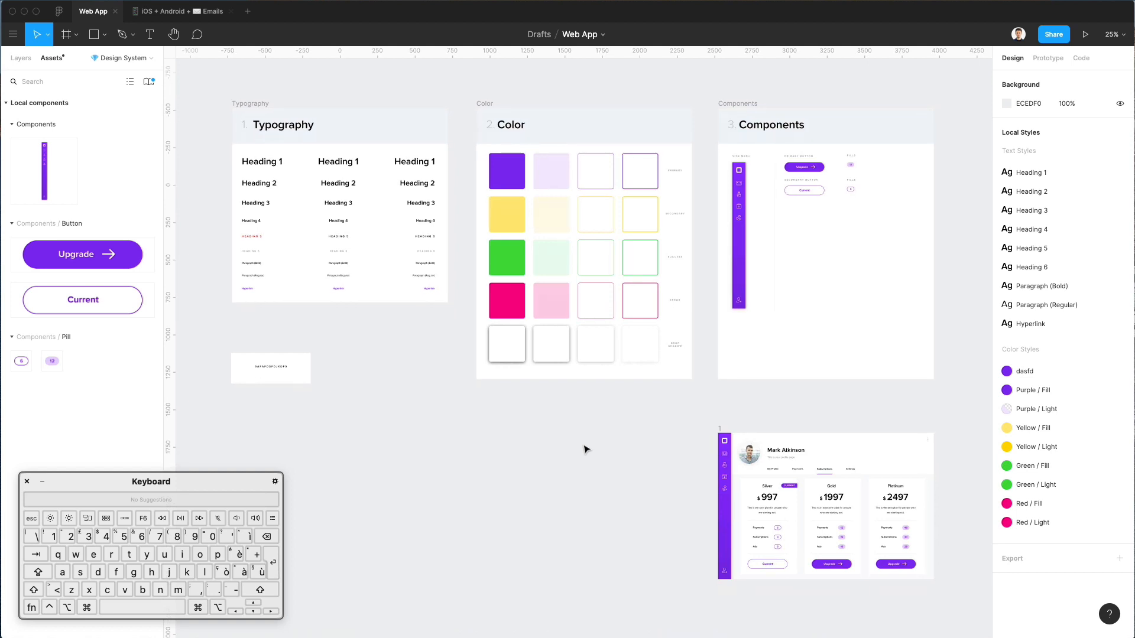
scroll(586, 450, "right", 2)
scroll(586, 451, "left", 3)
scroll(586, 450, "down", 1)
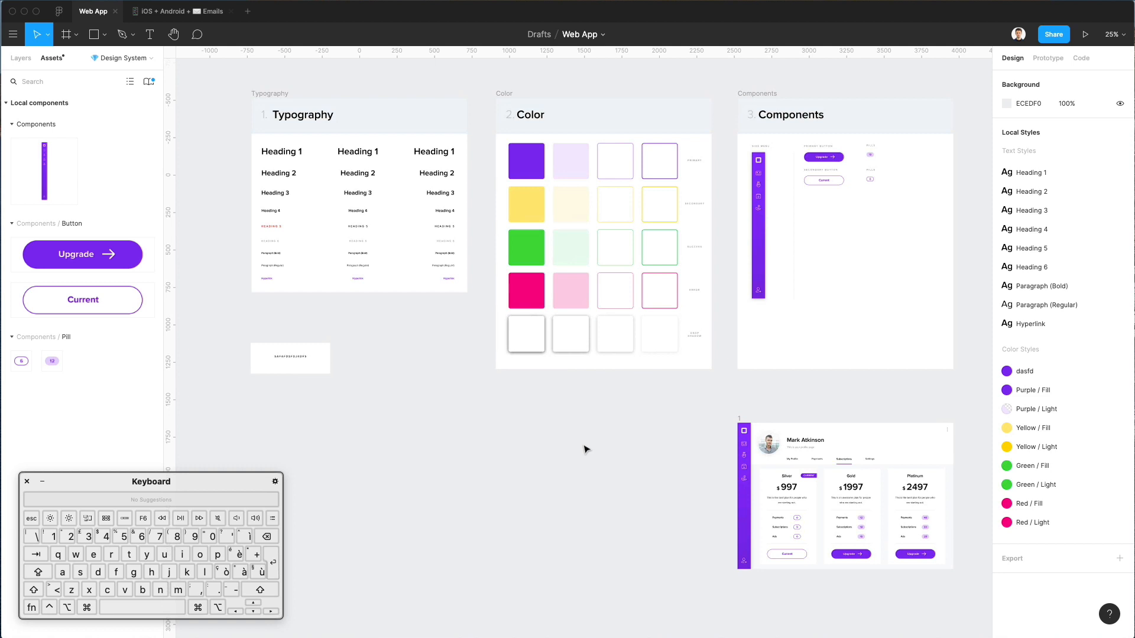
scroll(585, 449, "up", 2)
scroll(585, 449, "right", 2)
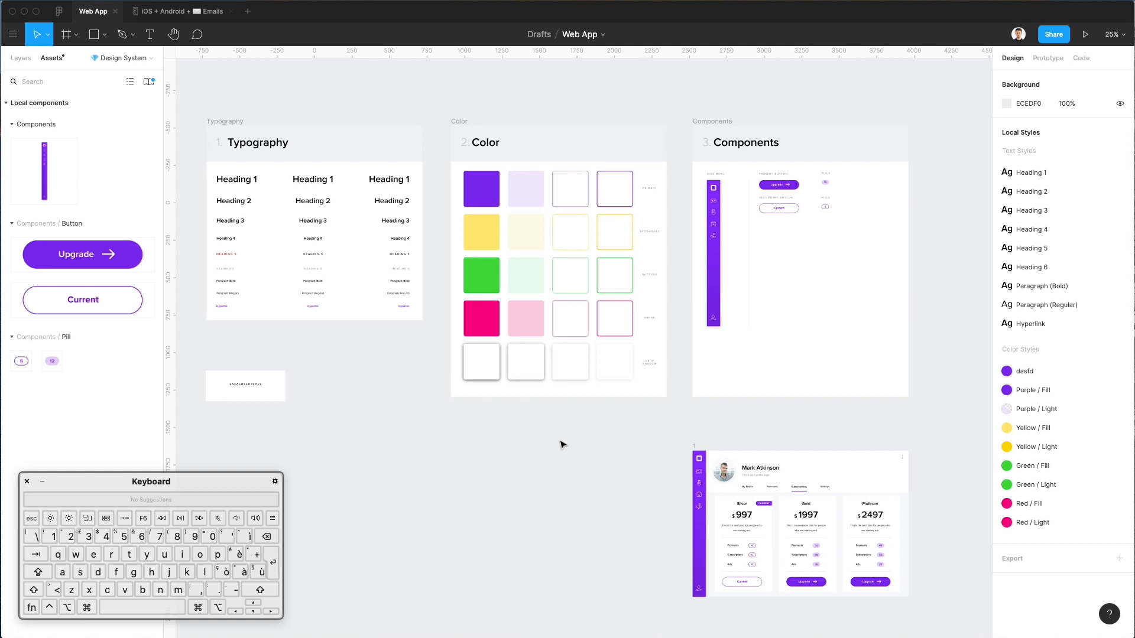
scroll(560, 444, "up", 2)
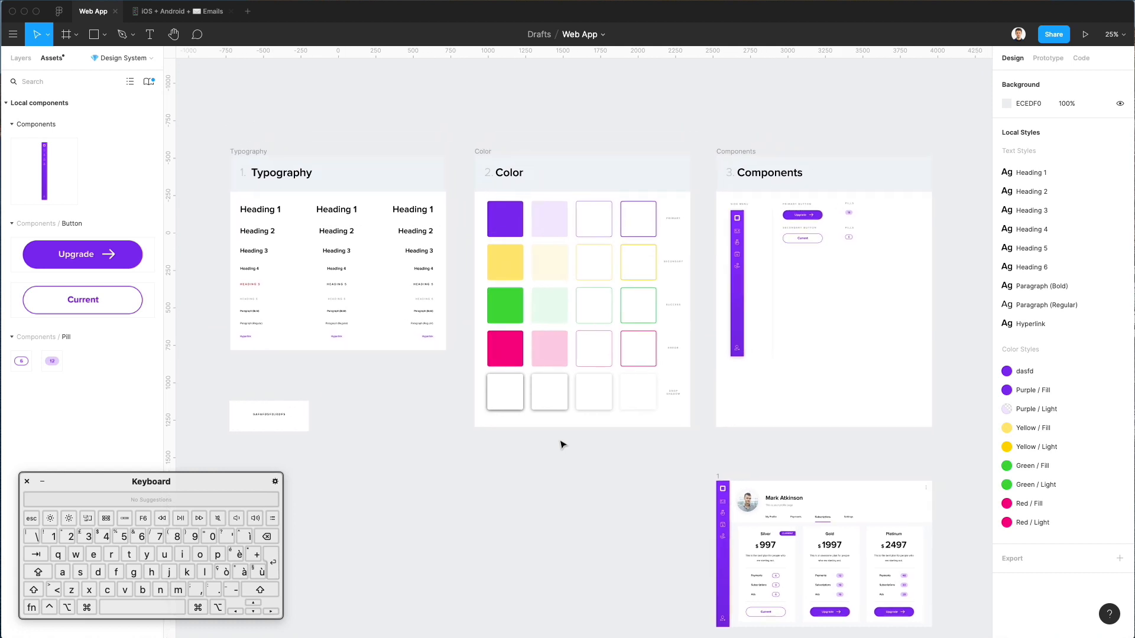
scroll(563, 445, "down", 1)
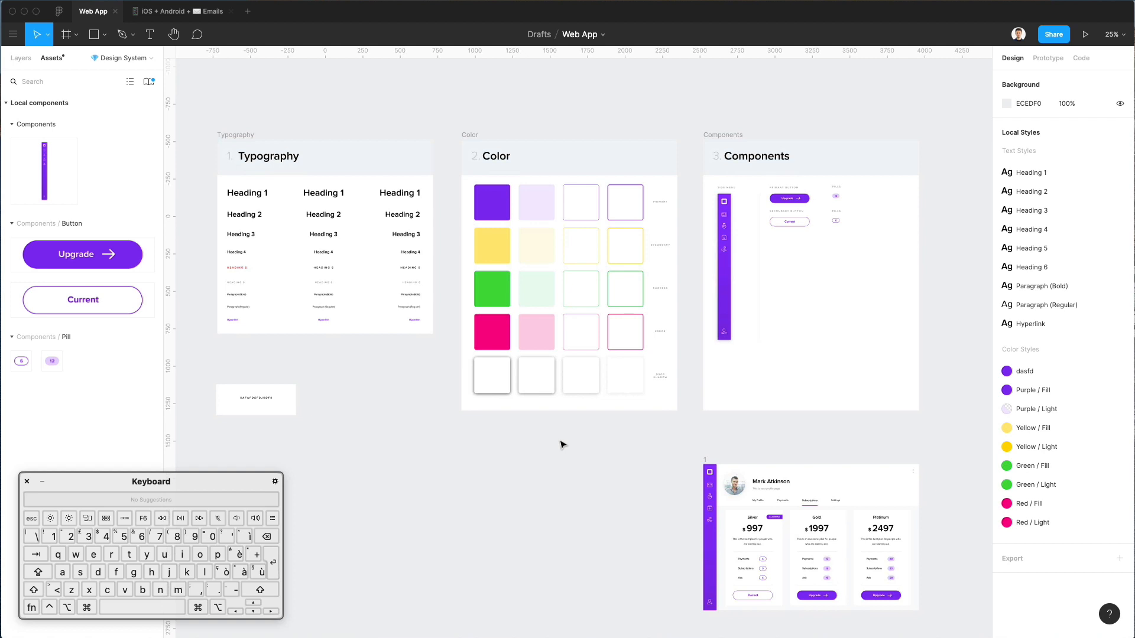
scroll(562, 444, "right", 2)
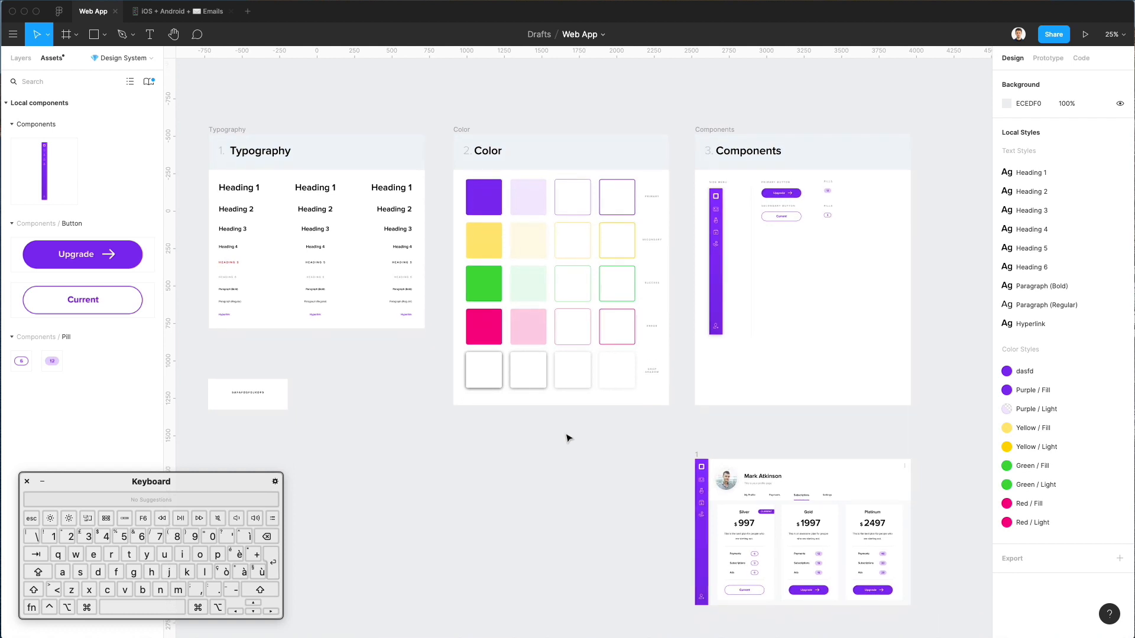
scroll(549, 438, "down", 3)
scroll(550, 438, "left", 1)
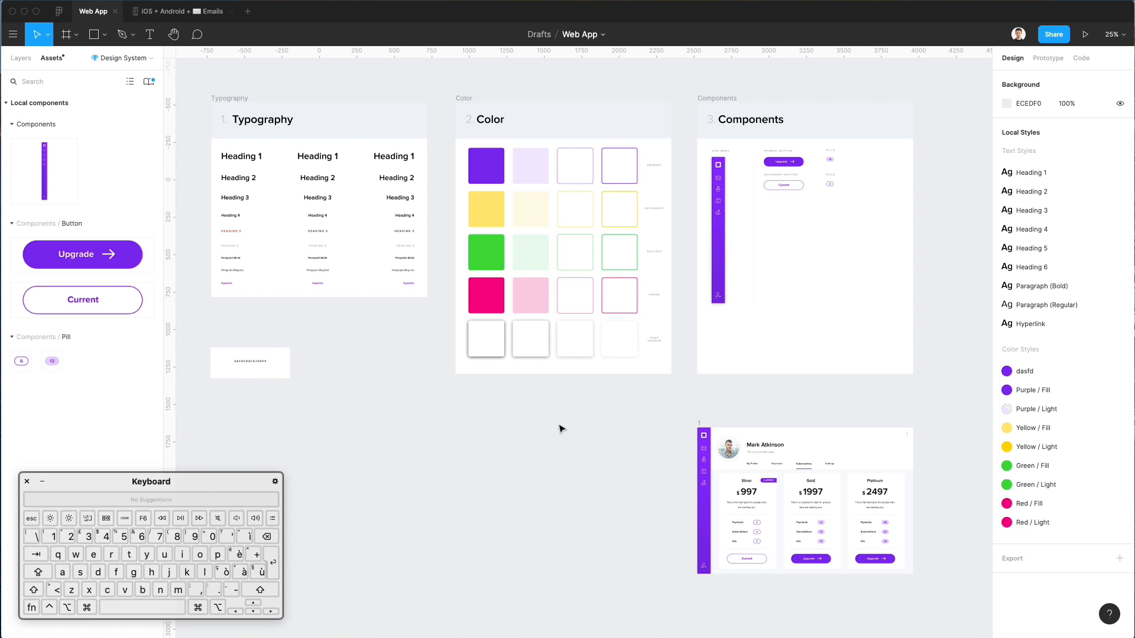
scroll(561, 428, "up", 1)
scroll(561, 428, "down", 2)
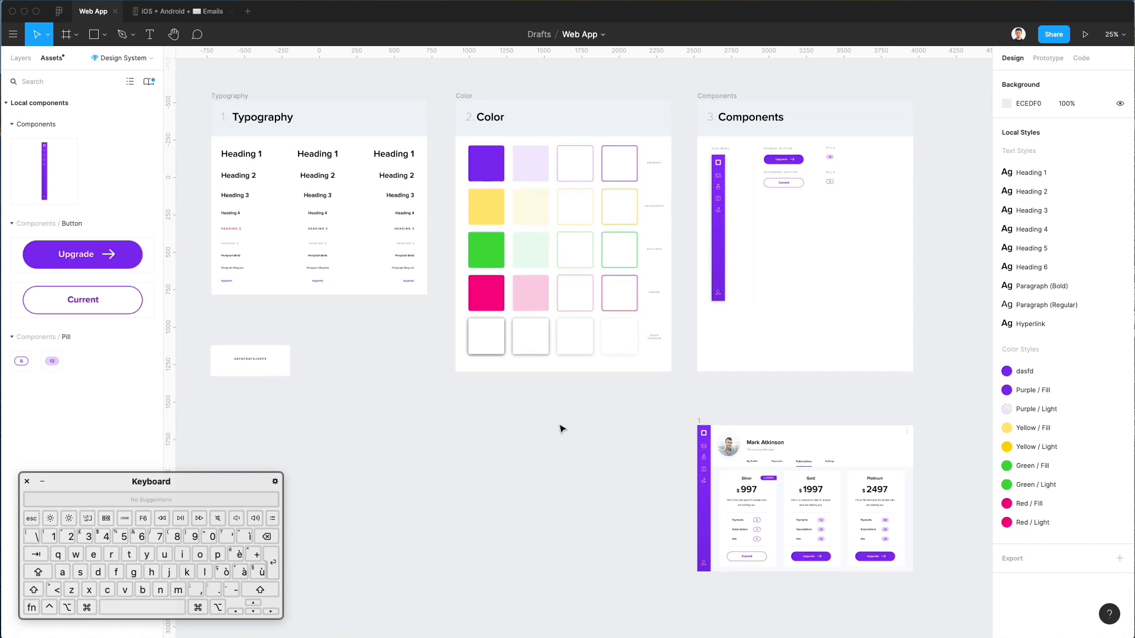
scroll(561, 427, "left", 5)
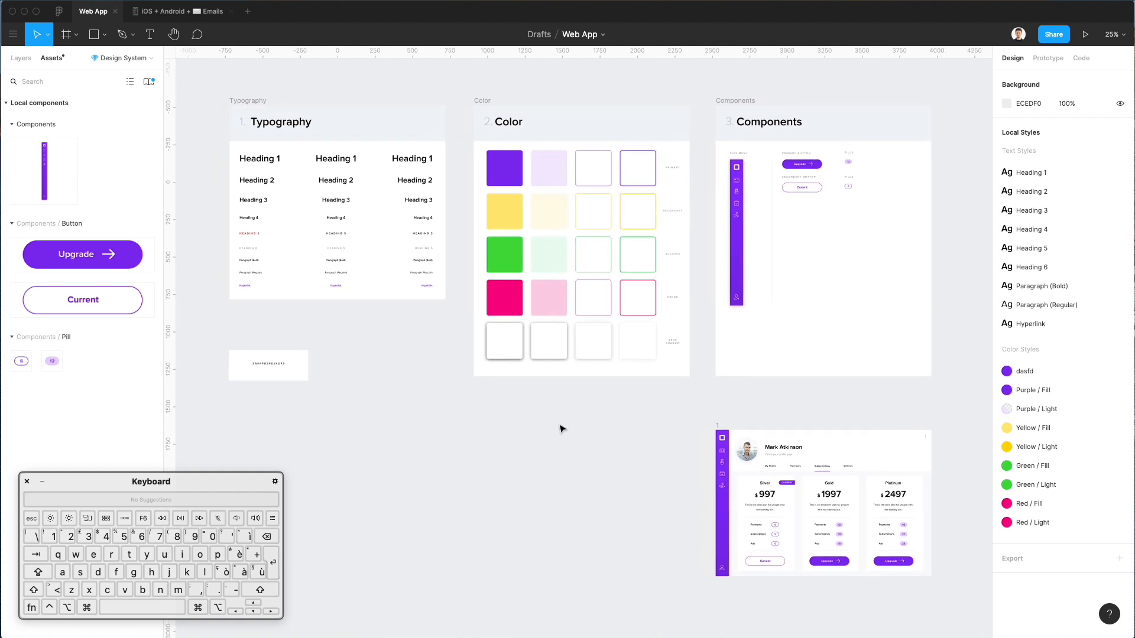
scroll(561, 428, "up", 3)
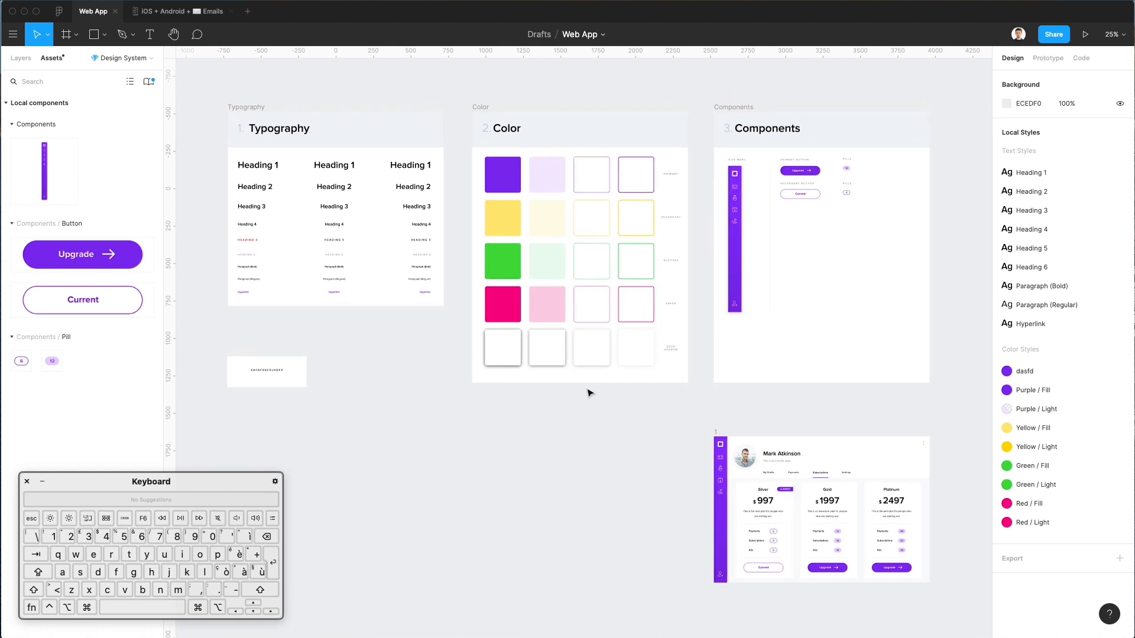
scroll(587, 390, "left", 1)
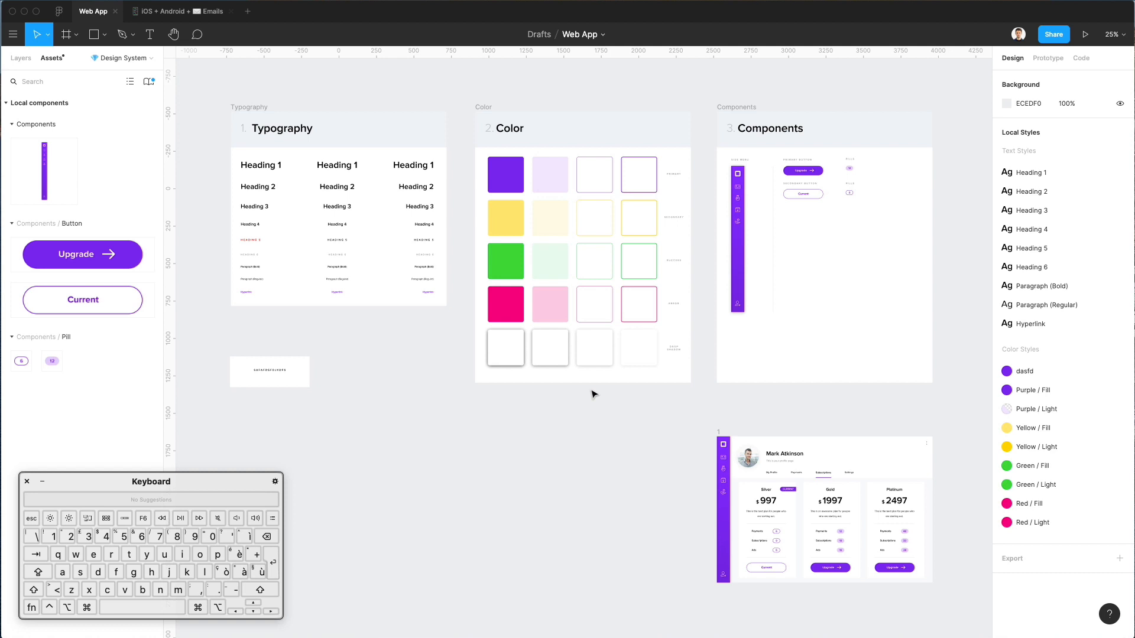